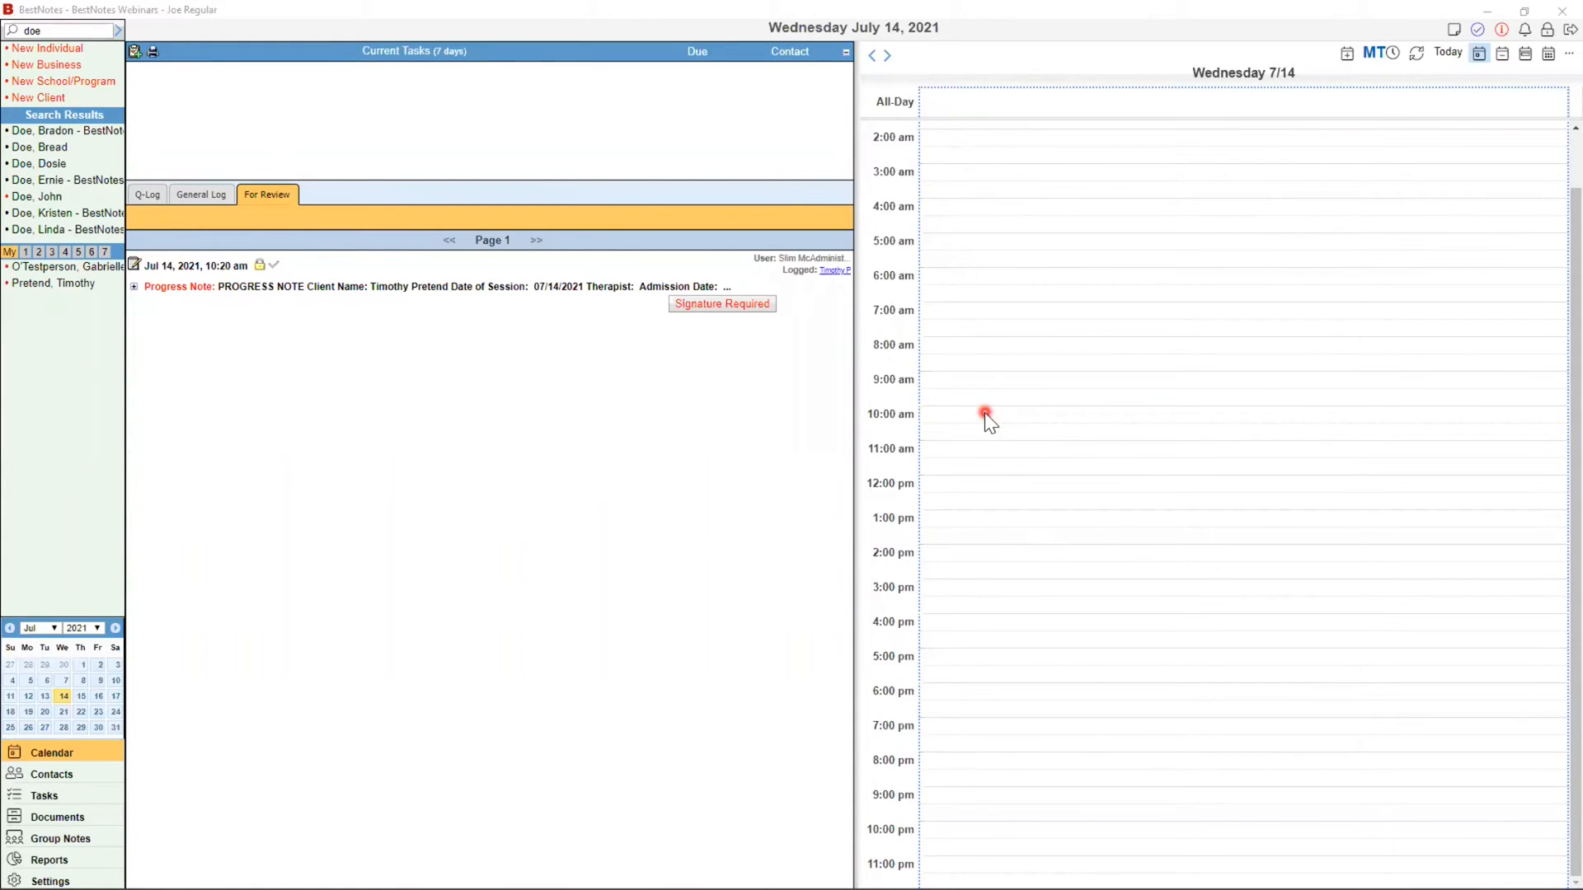
Step: Start a 10:00 AM appointment on July 14 and set its type to Individual Session - IS60
double_click(985, 413)
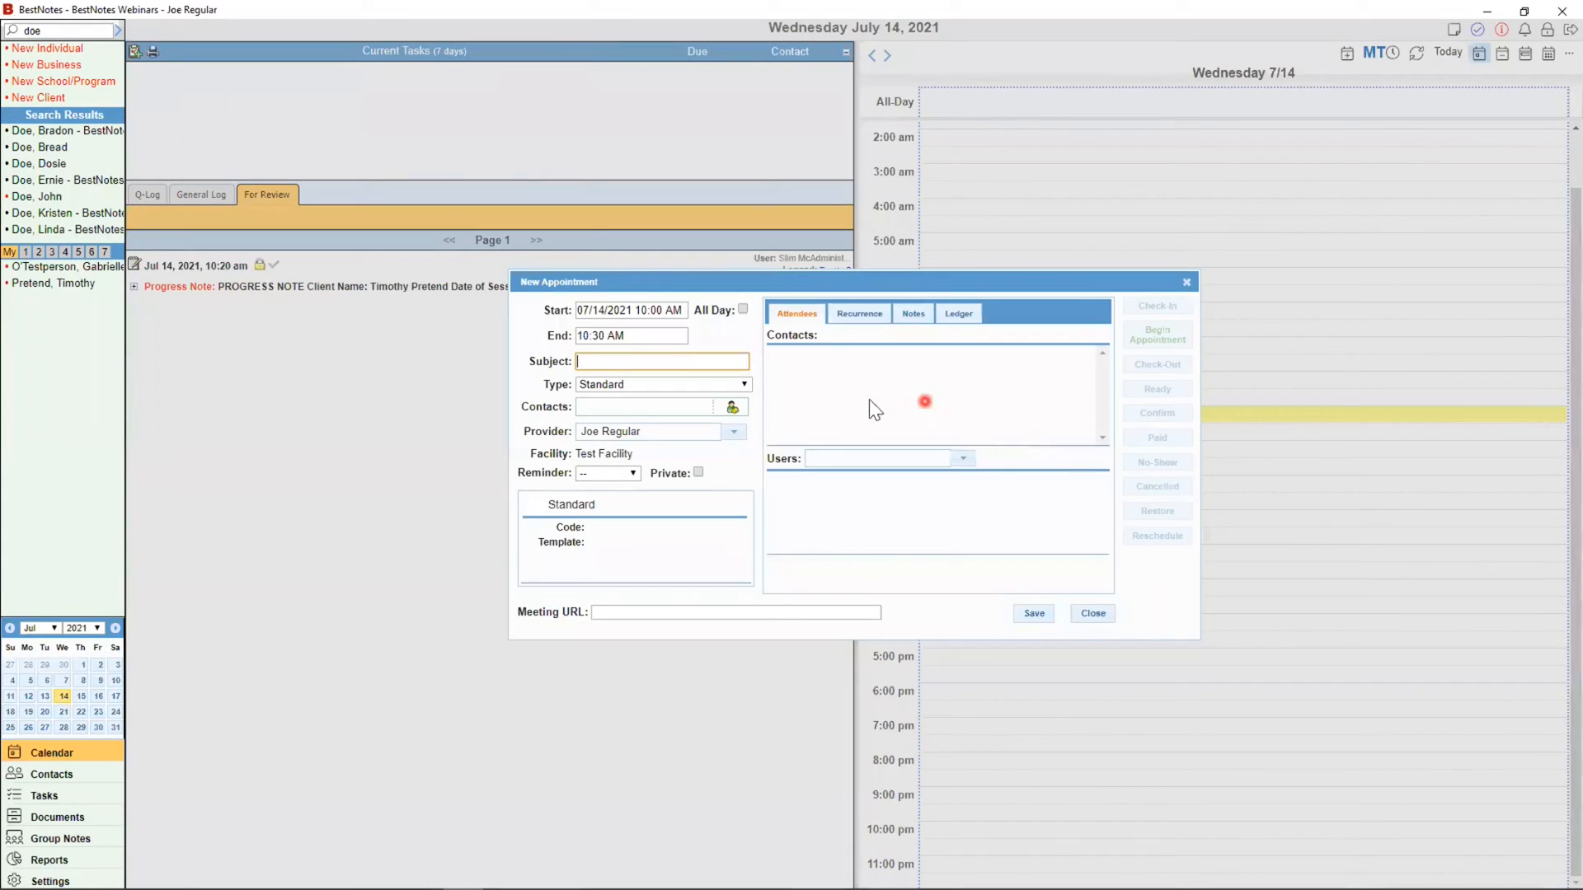
click(696, 382)
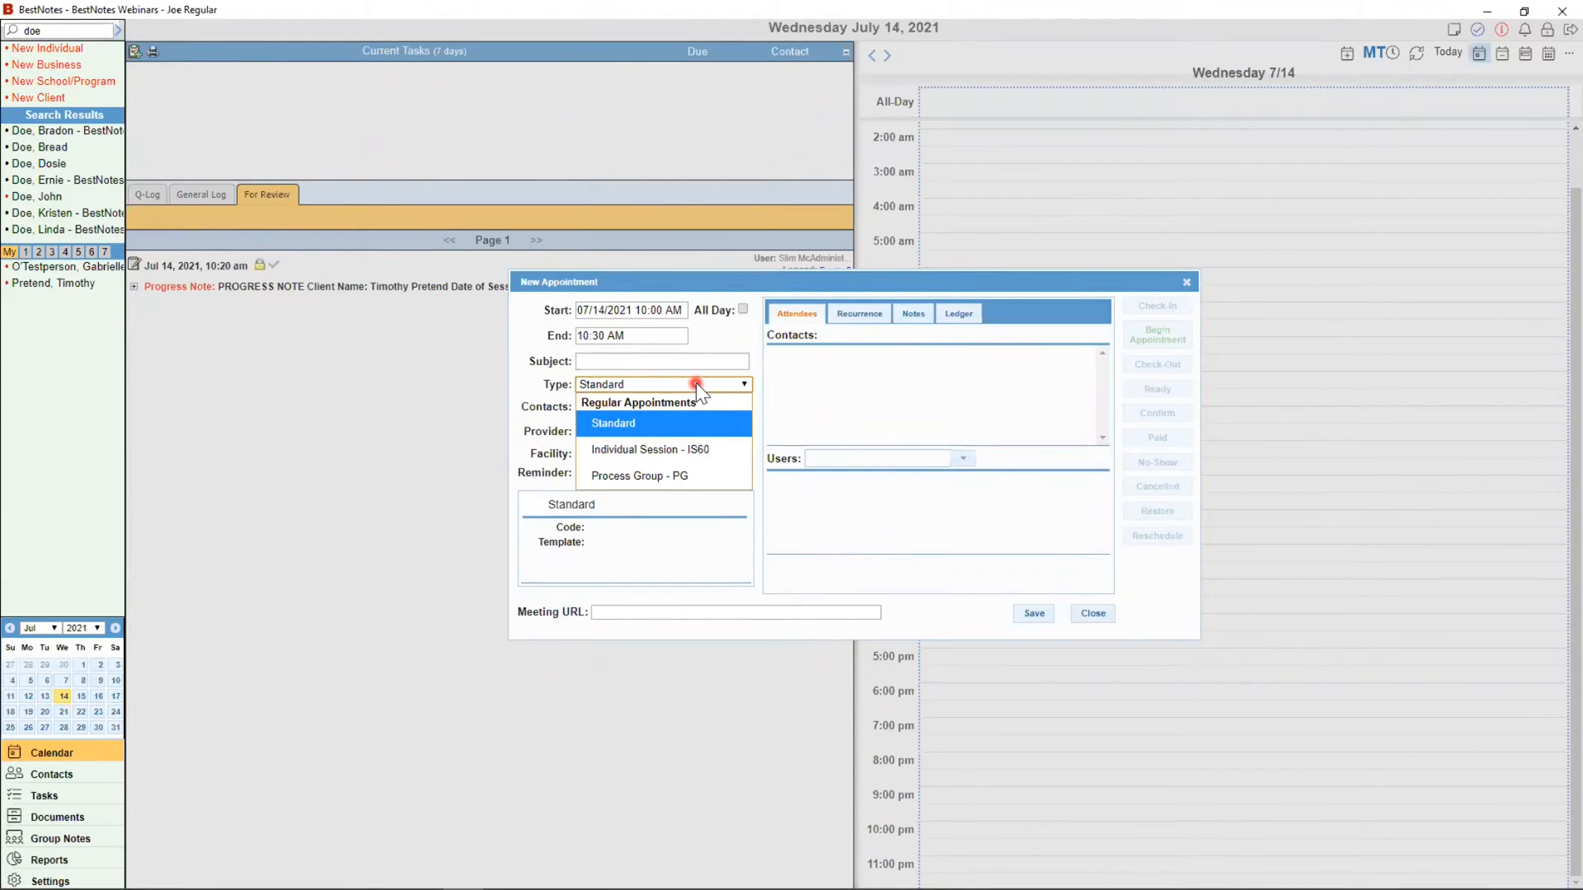
click(644, 448)
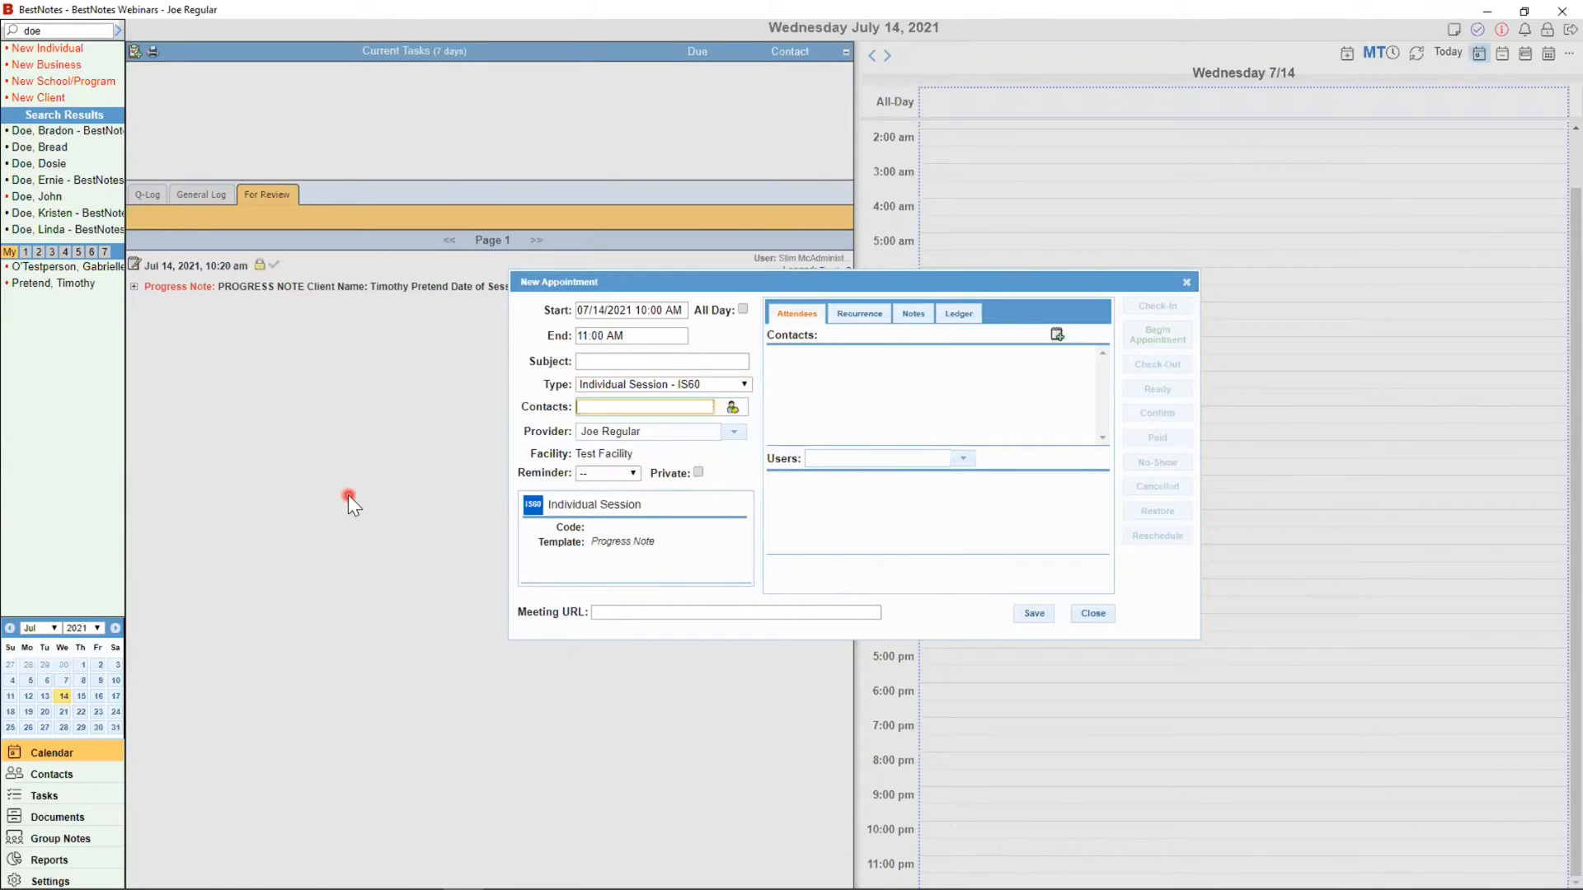
click(646, 448)
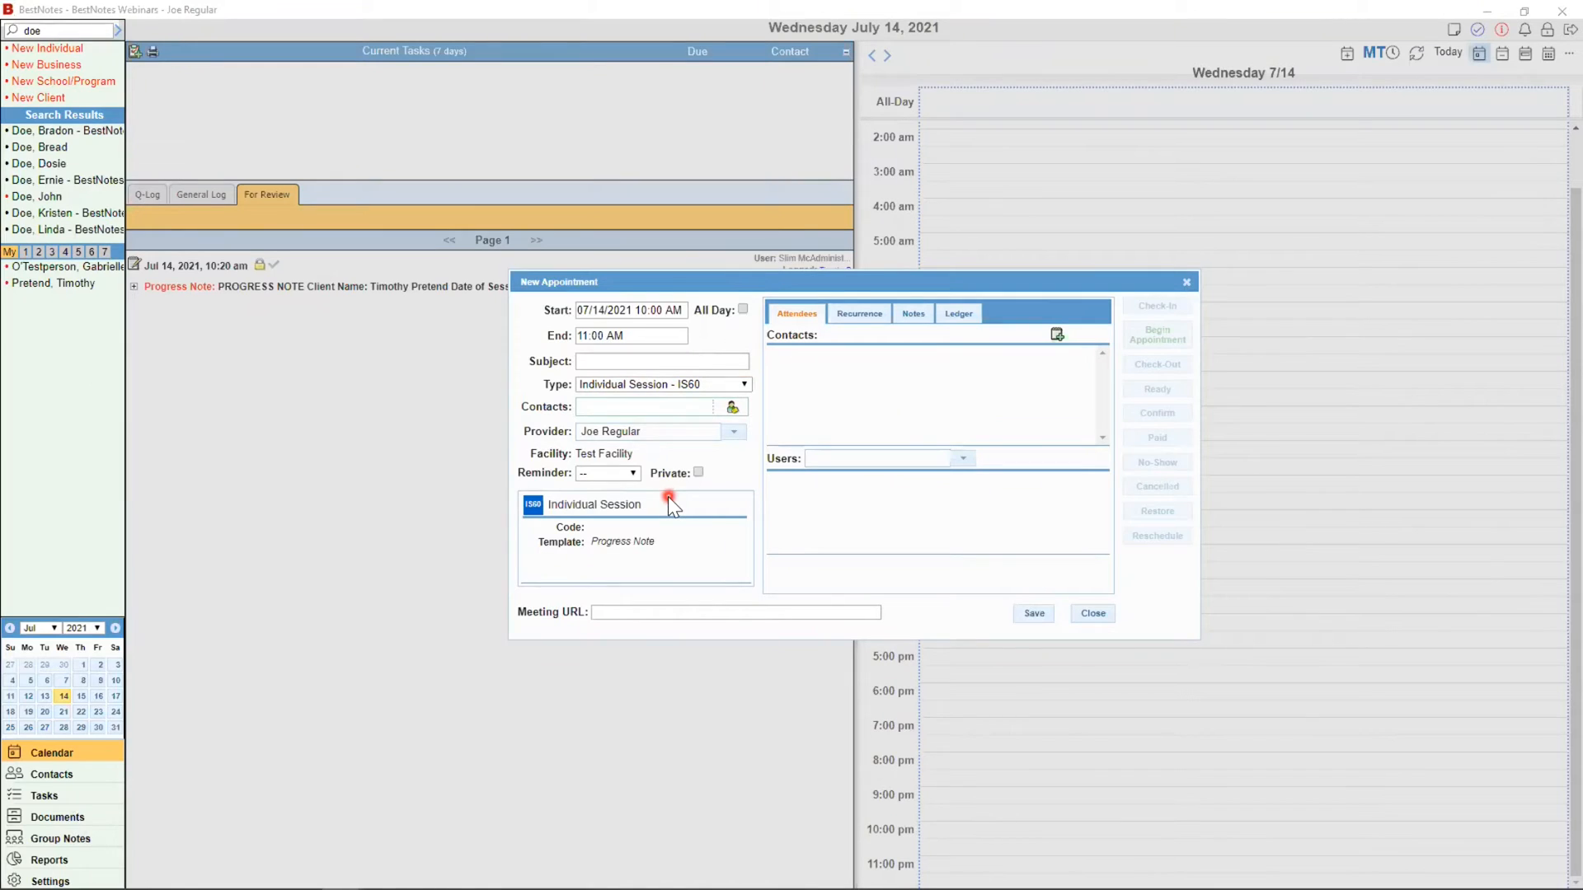
Step: Highlight the Progress Note template, Code and appointment type labels on the form
drag(681, 539, 534, 542)
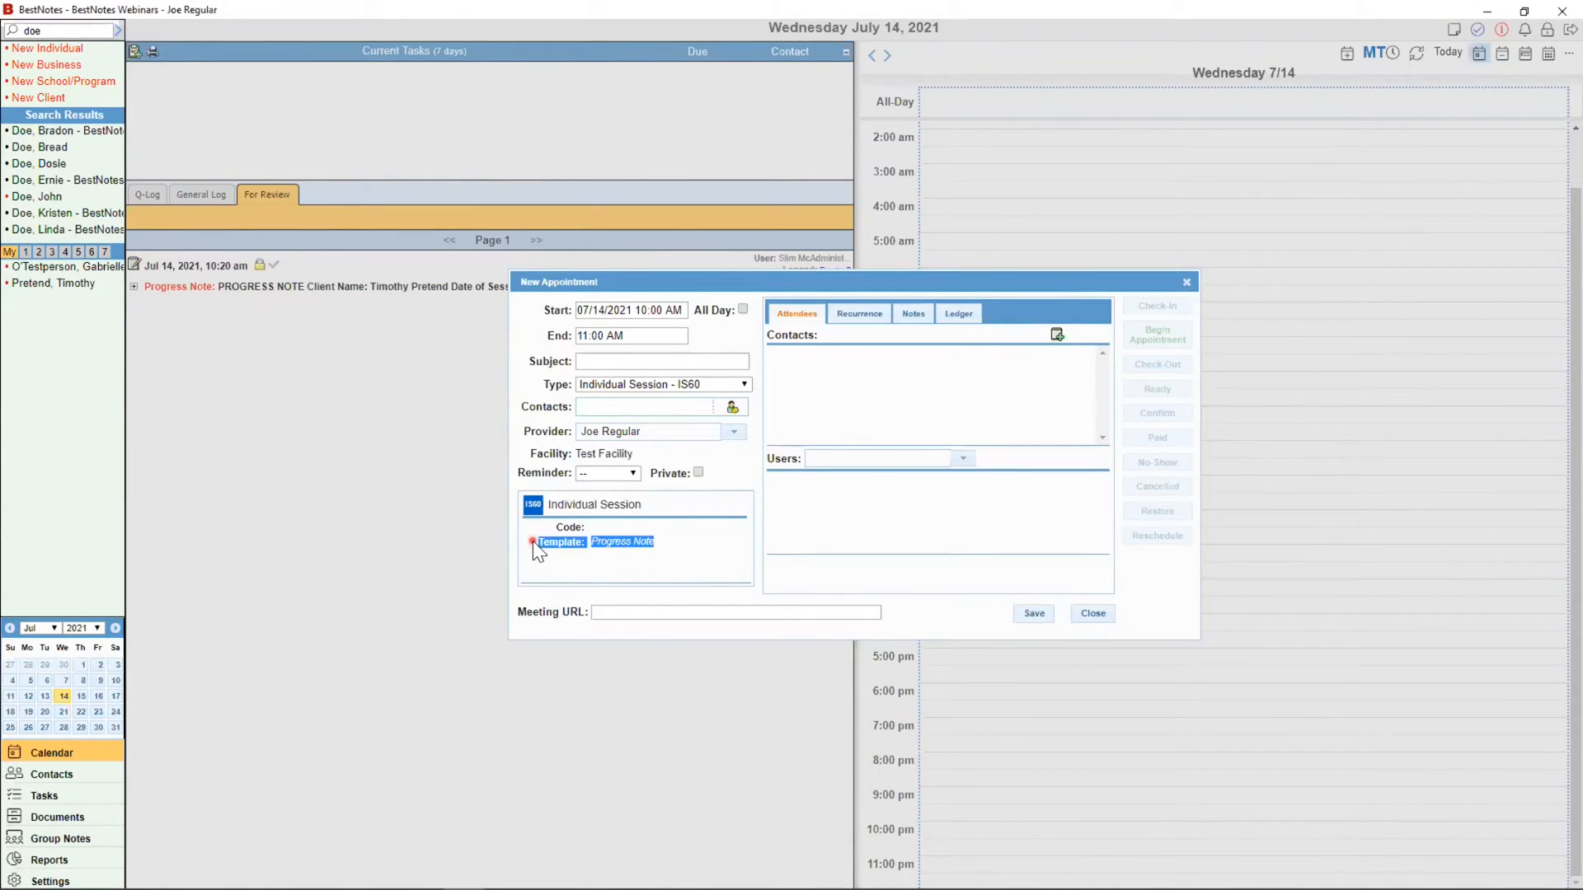
click(603, 528)
drag(652, 522, 668, 552)
click(665, 548)
drag(545, 391, 569, 388)
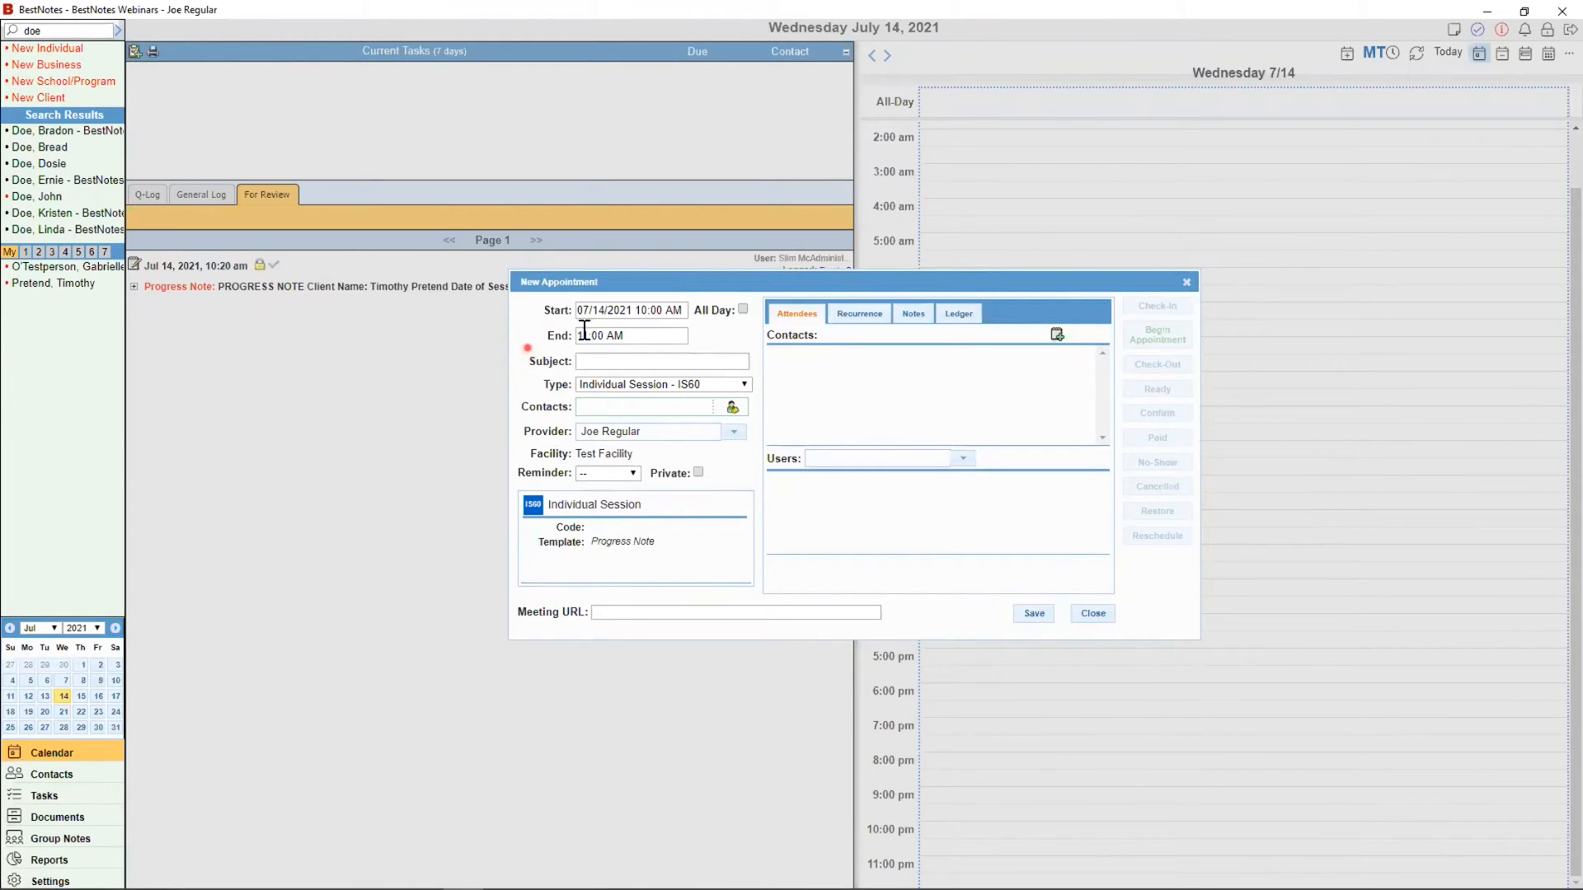
Step: Try a 02:00 PM end time and Process Group - PG type, then revert to Individual Session - IS60
click(610, 337)
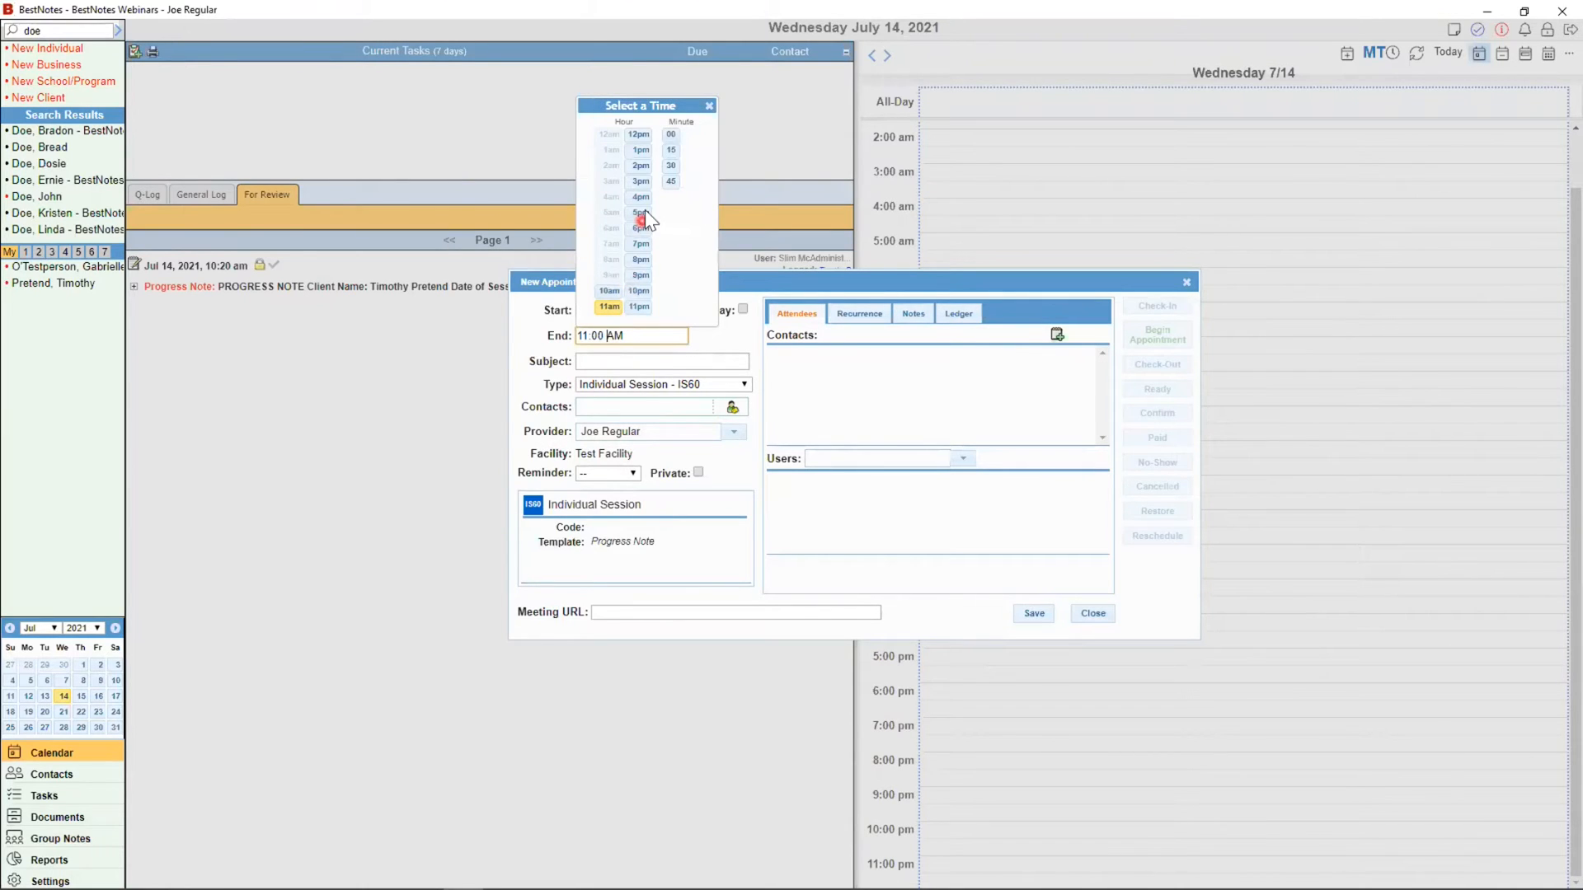
click(640, 166)
click(706, 106)
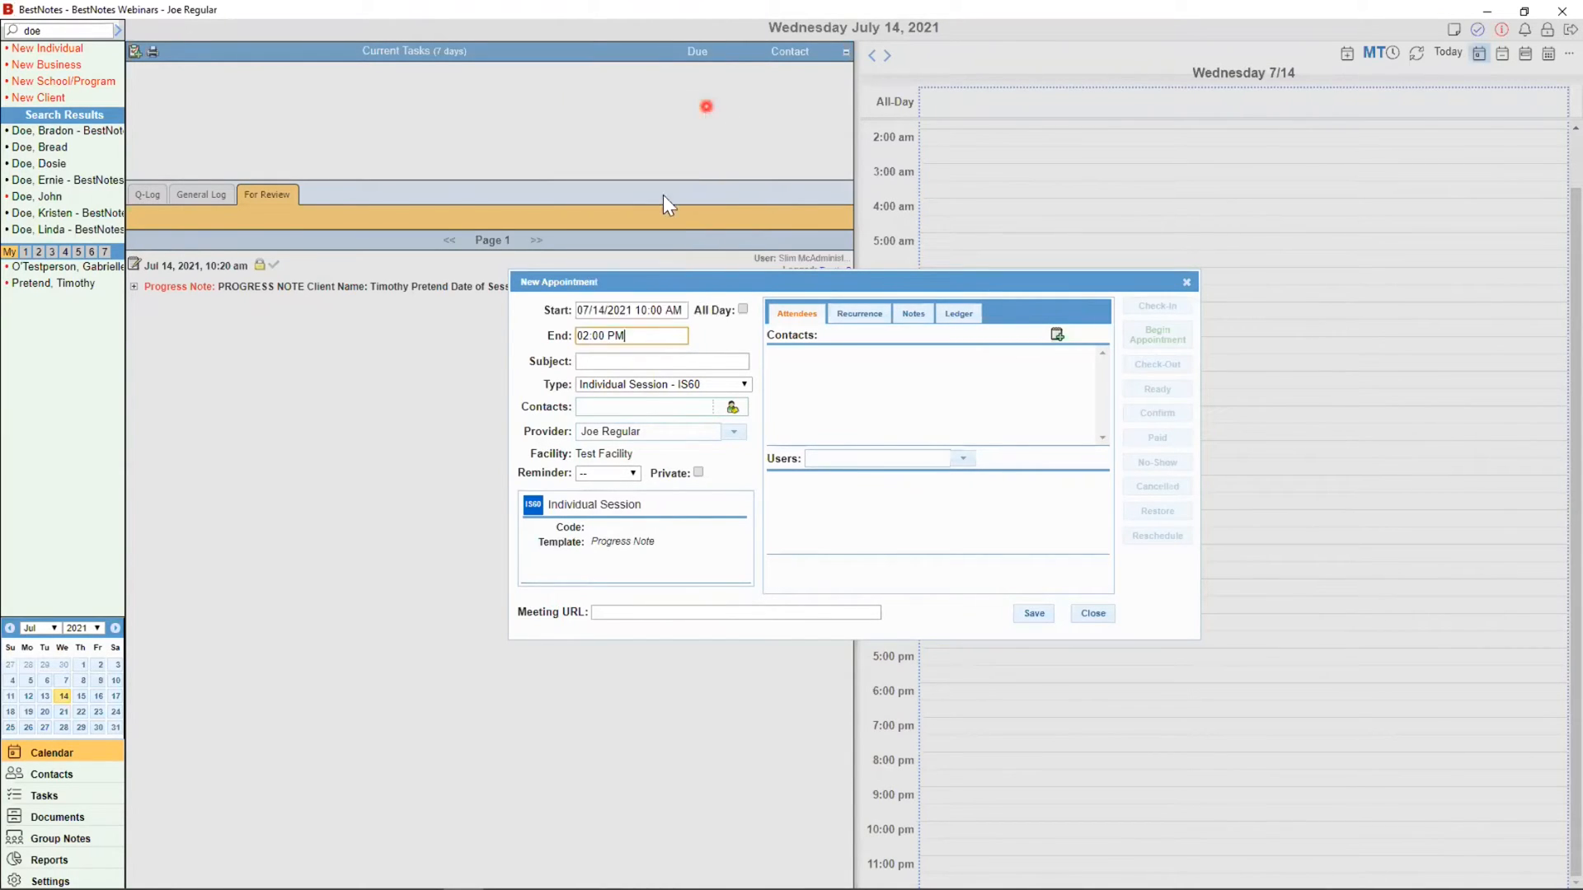
click(657, 381)
click(629, 475)
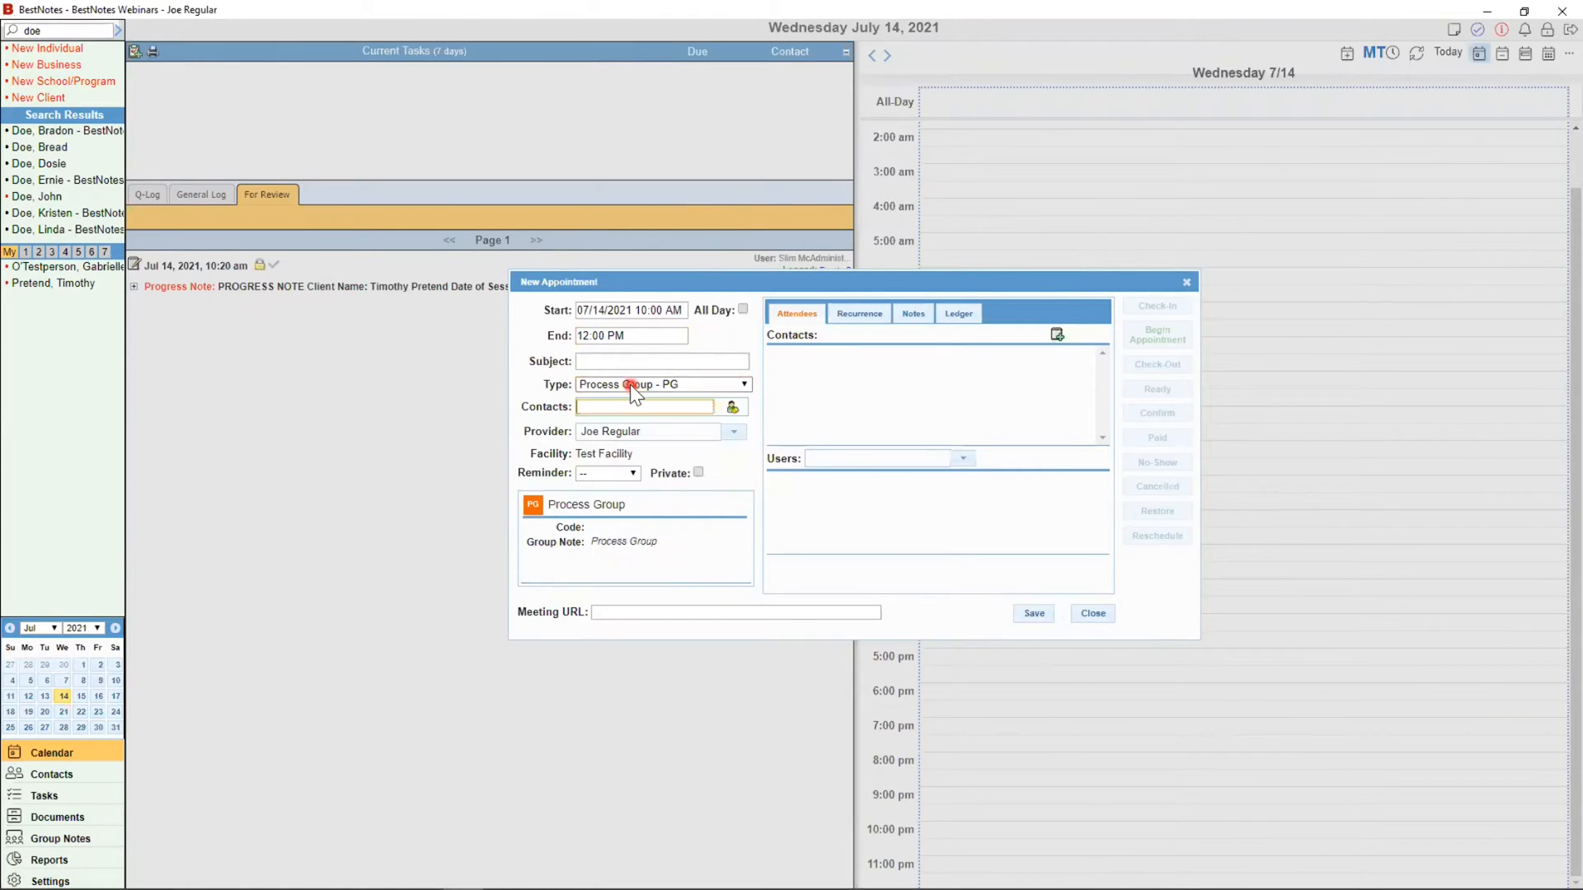
click(641, 387)
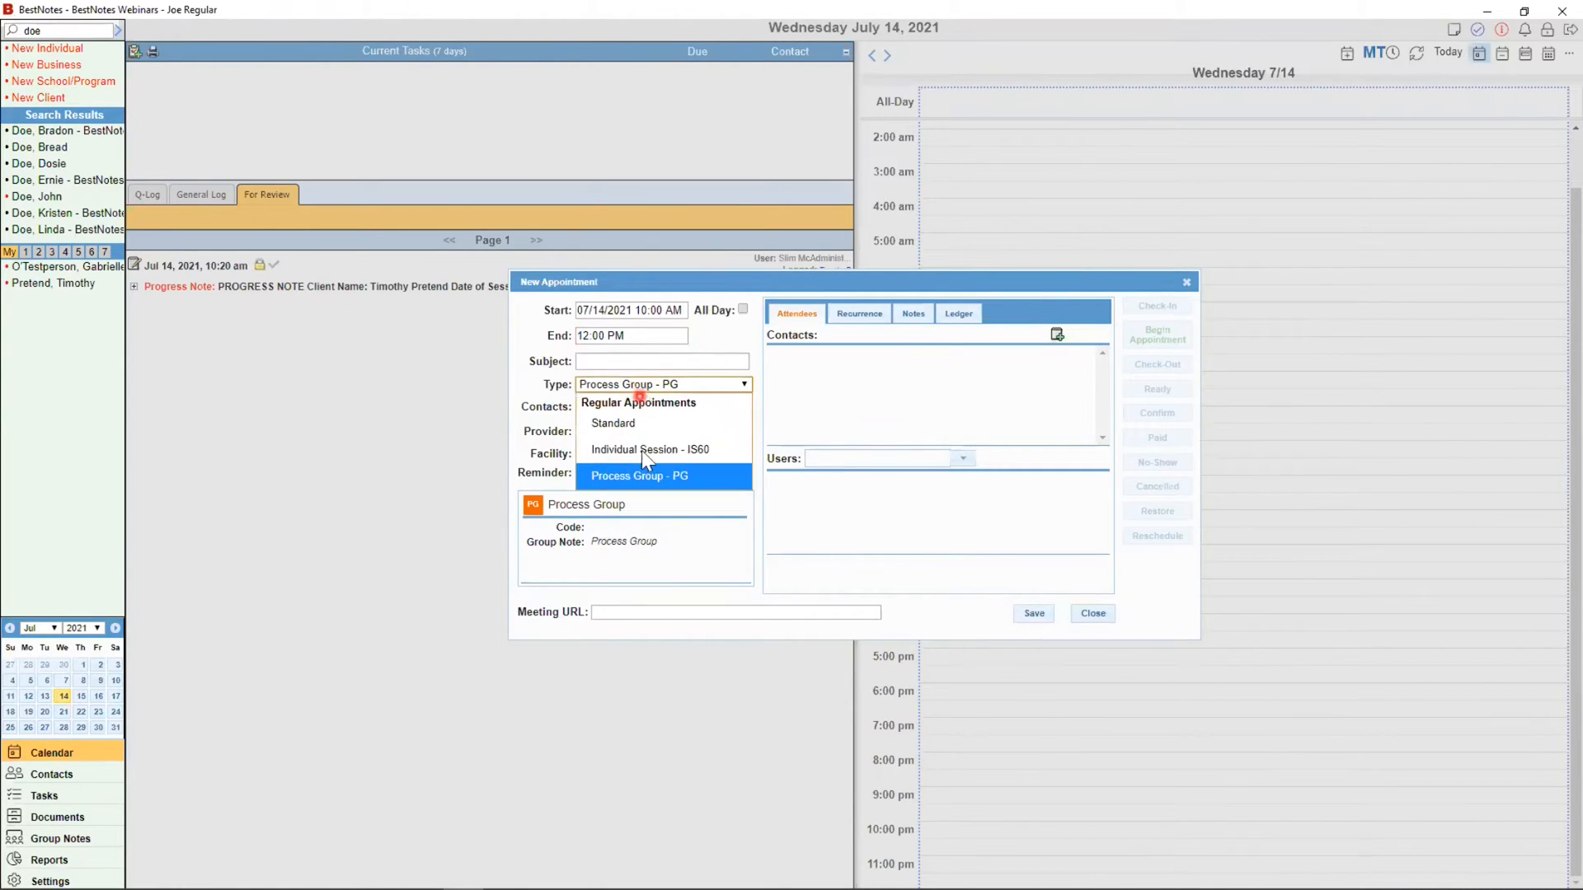
click(642, 448)
Step: Change the appointment's end time to 01:00 PM
click(617, 336)
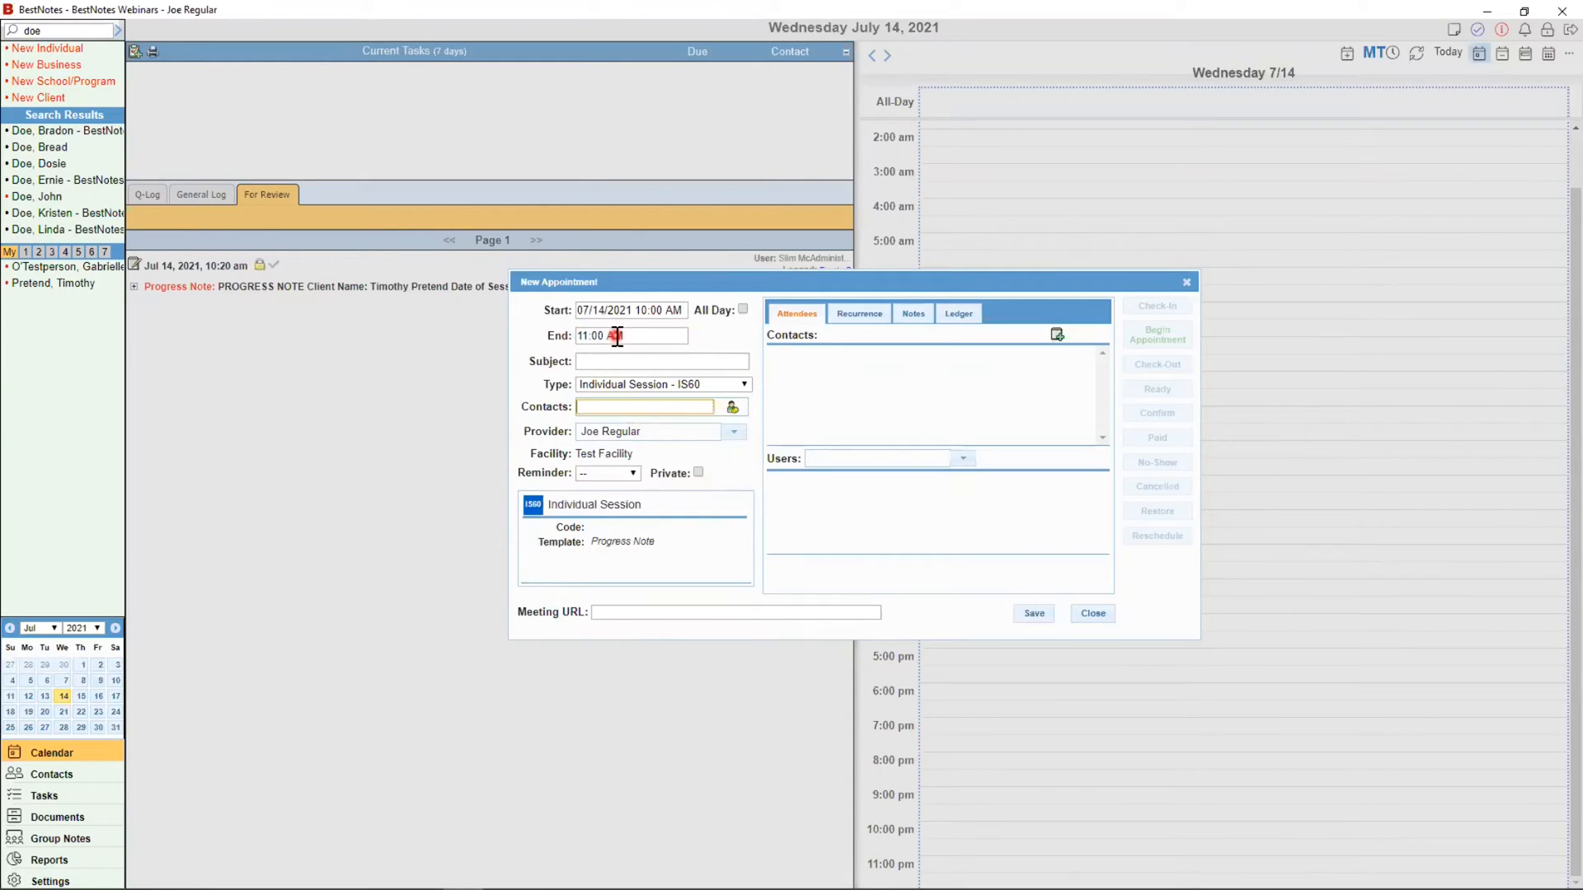
click(633, 336)
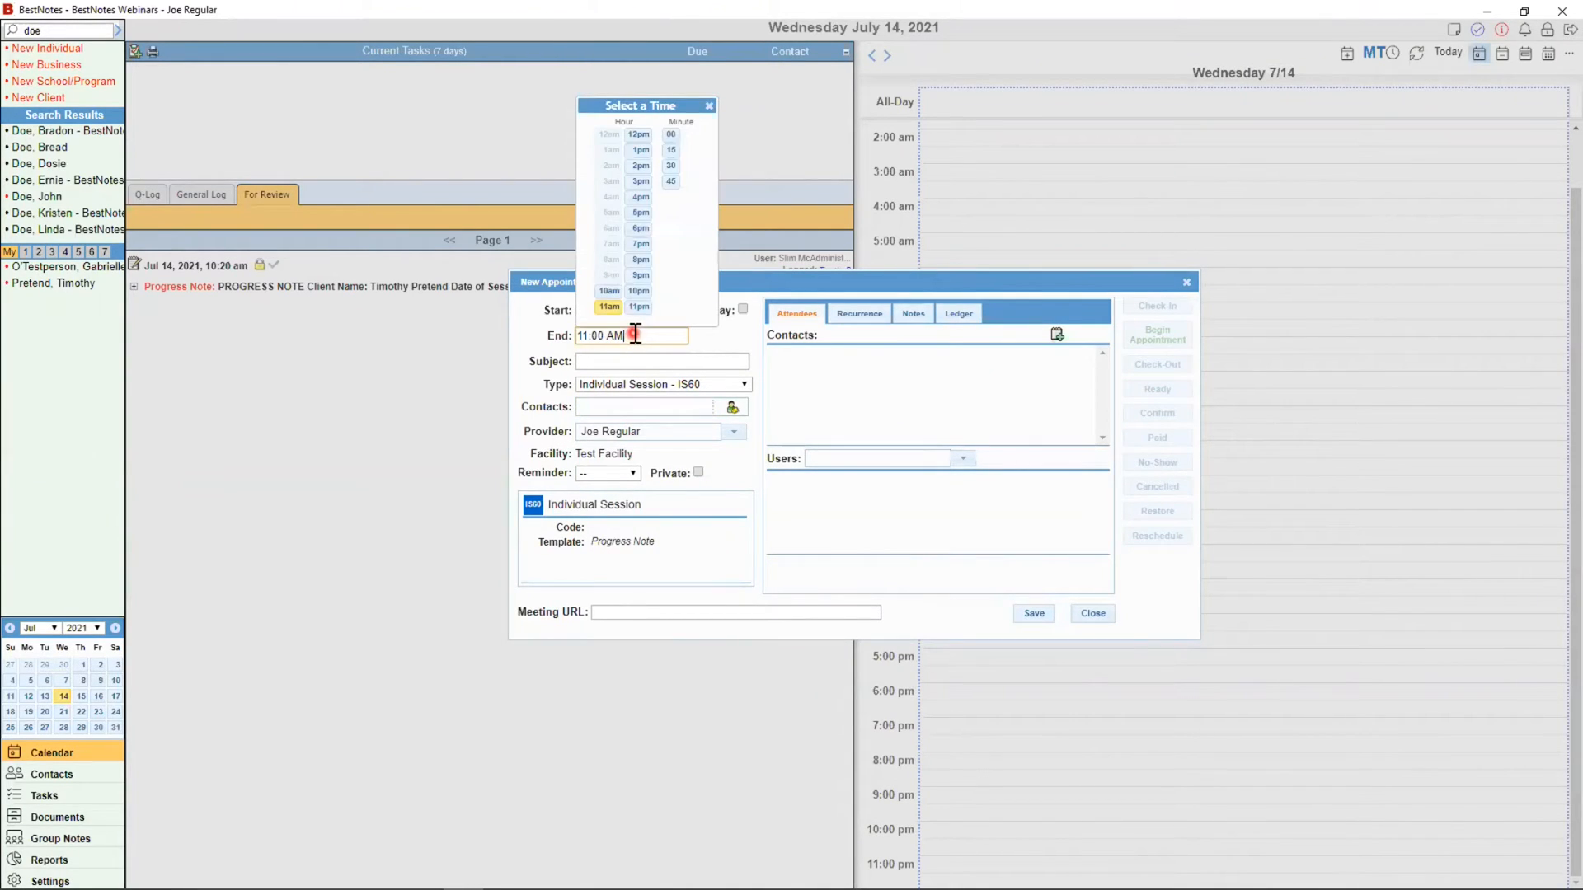
click(639, 151)
click(720, 356)
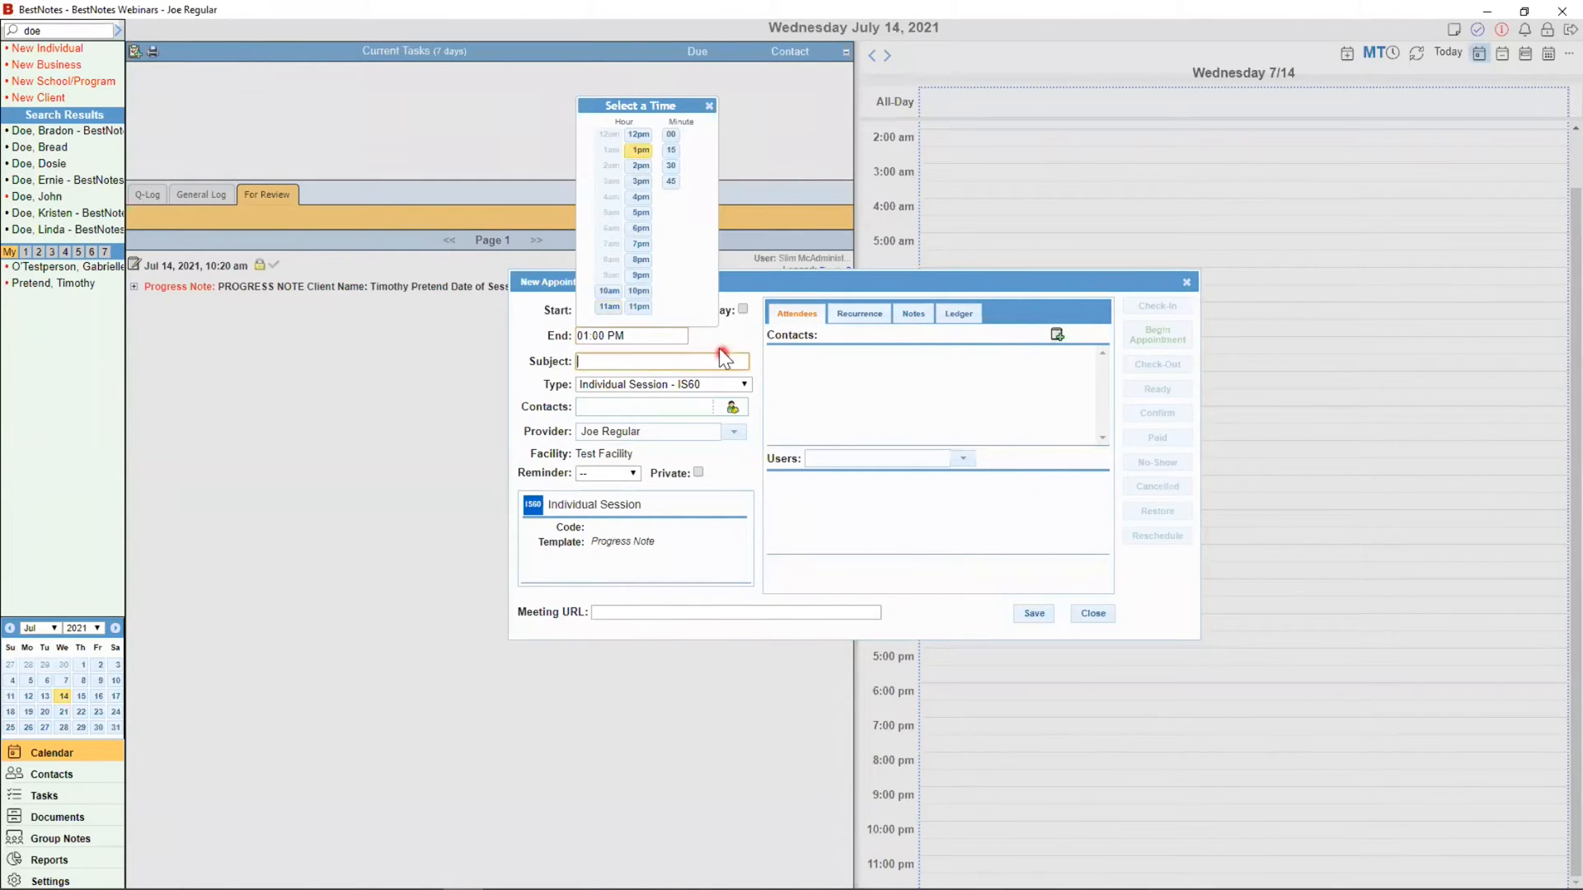
click(694, 167)
click(629, 359)
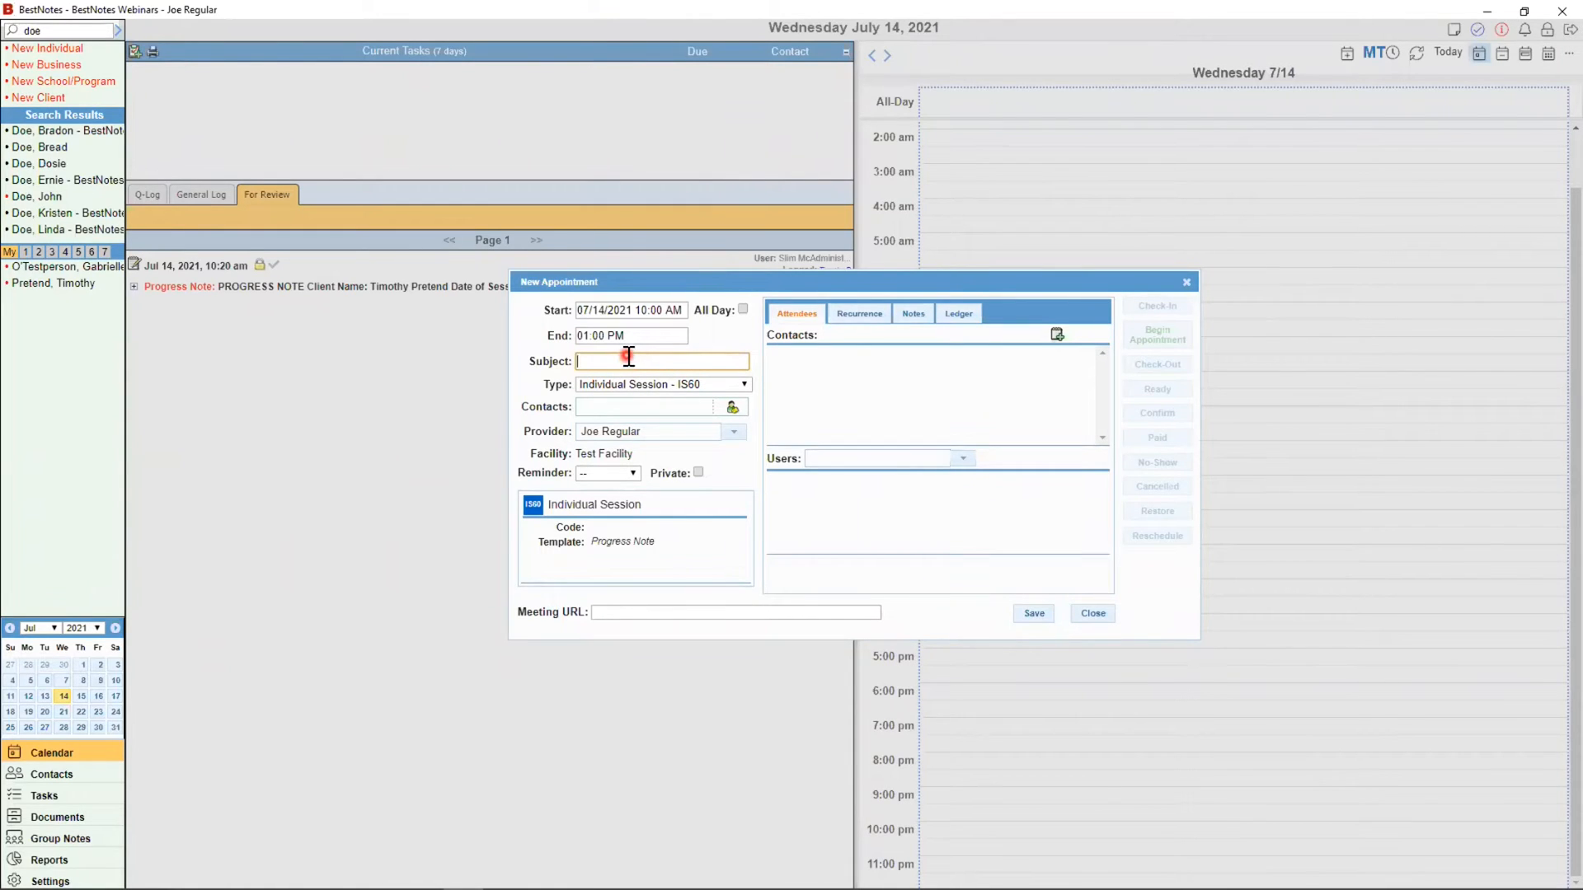
Step: Add the first client as an attendee by searching their last name, then dismiss their info card
click(602, 409)
click(794, 404)
text(doe)
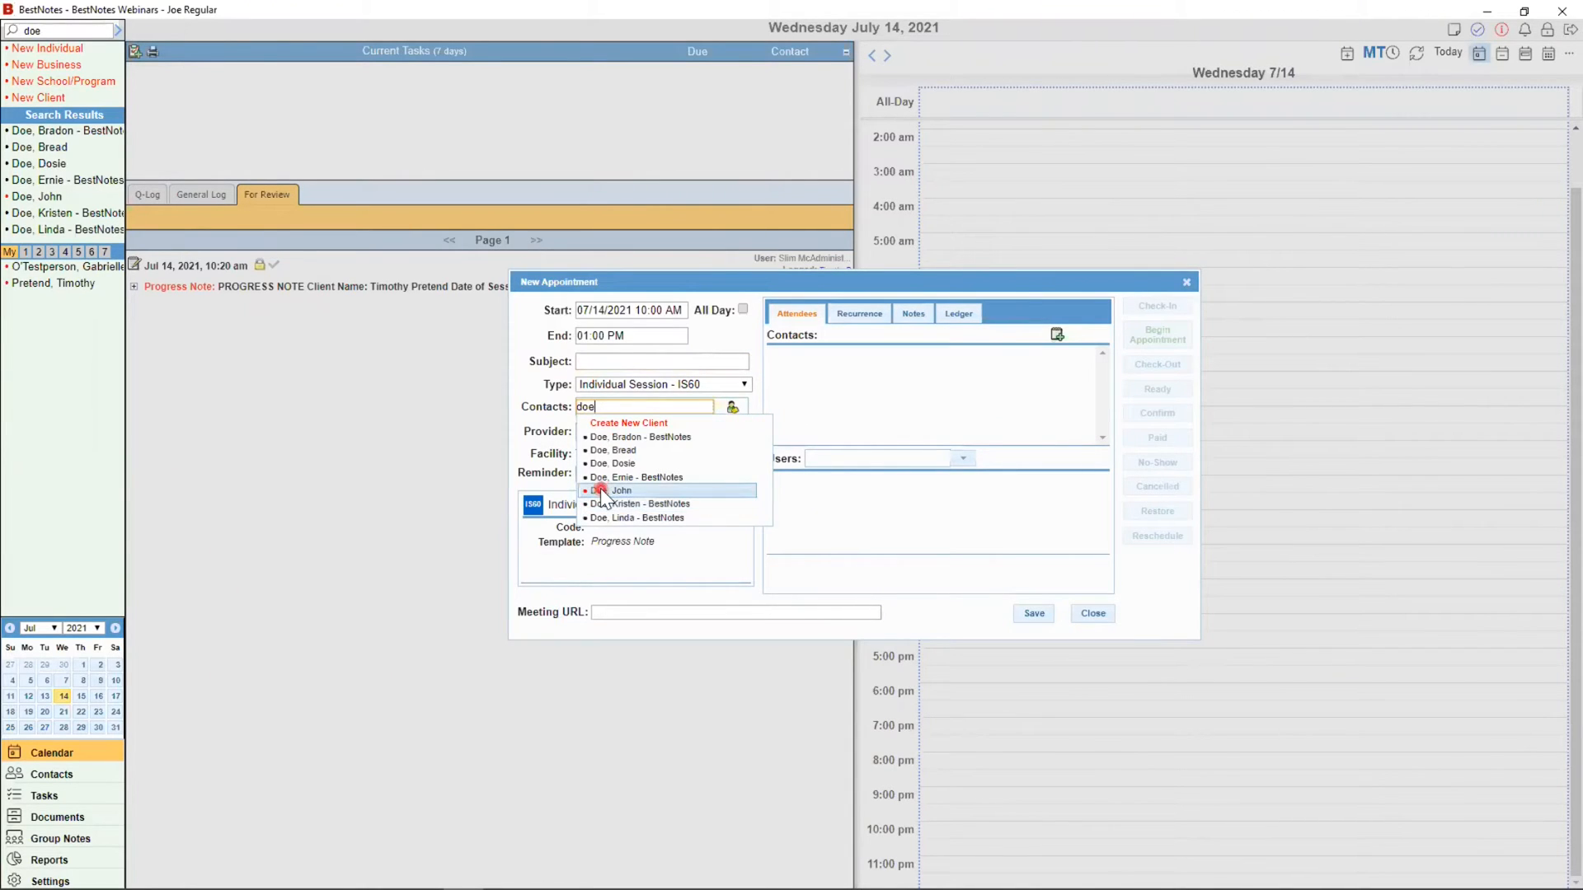
click(628, 491)
mouse_move(867, 388)
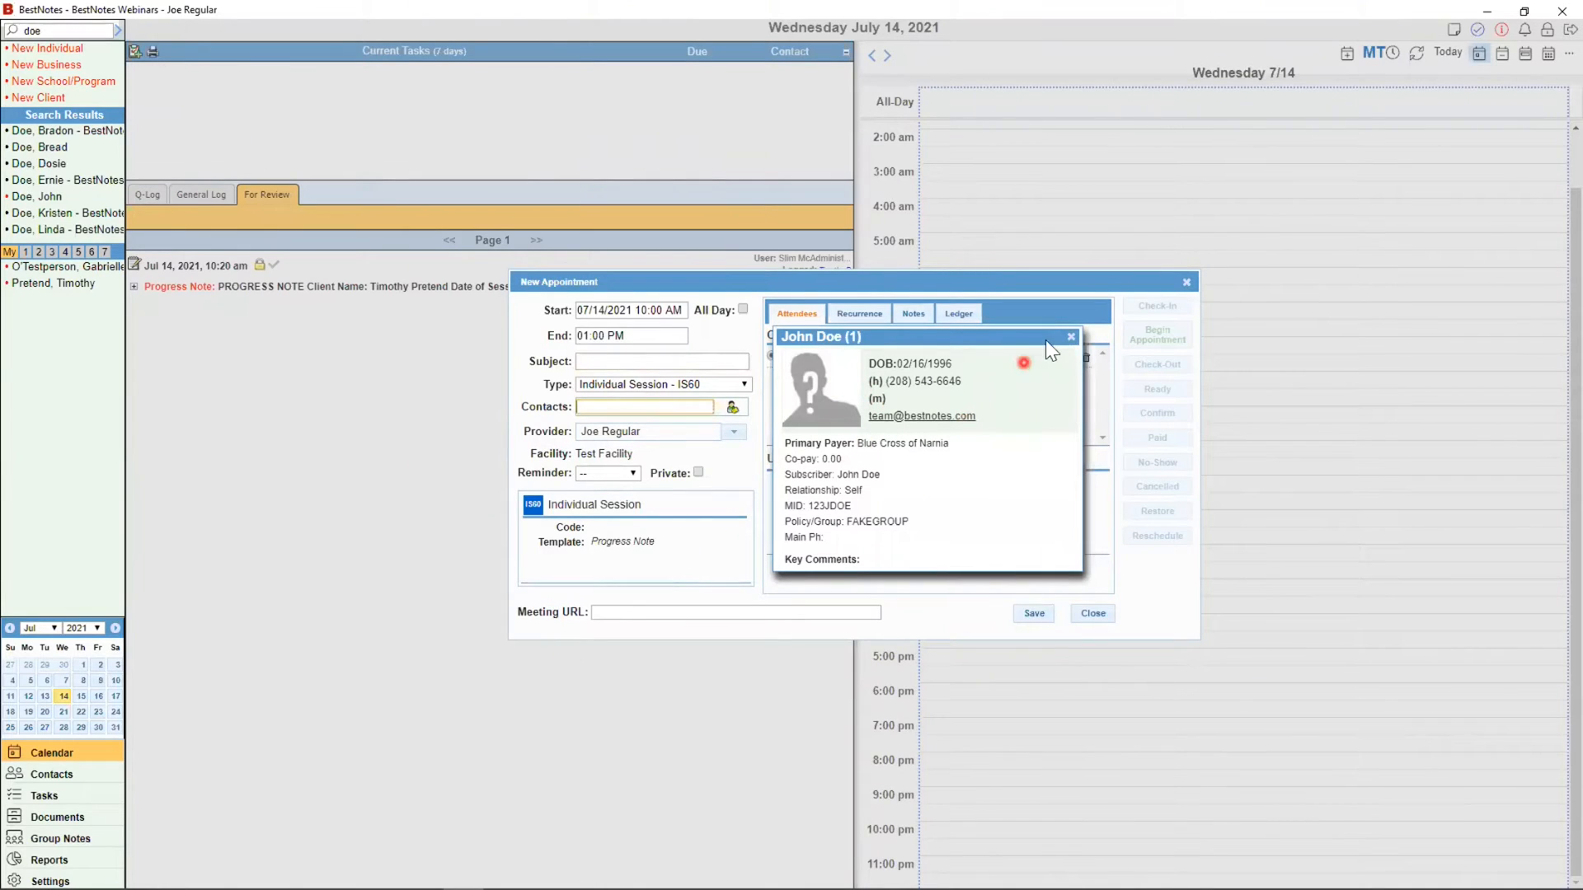
click(1070, 337)
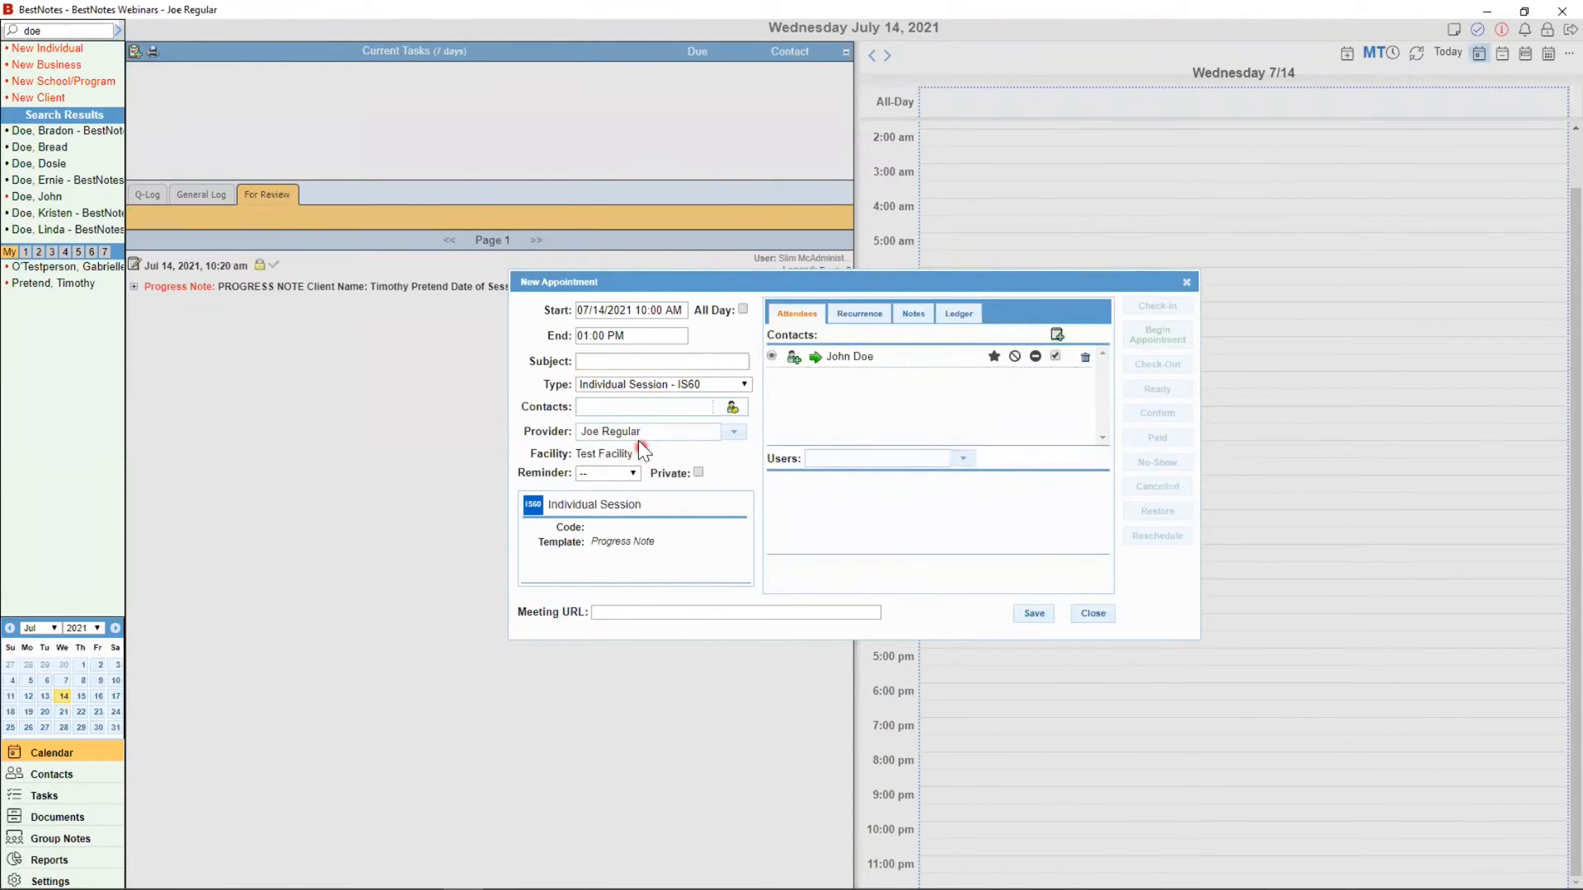
Step: Add a second client from the name suggestions and point out the Provider field
click(580, 406)
text(Gabb)
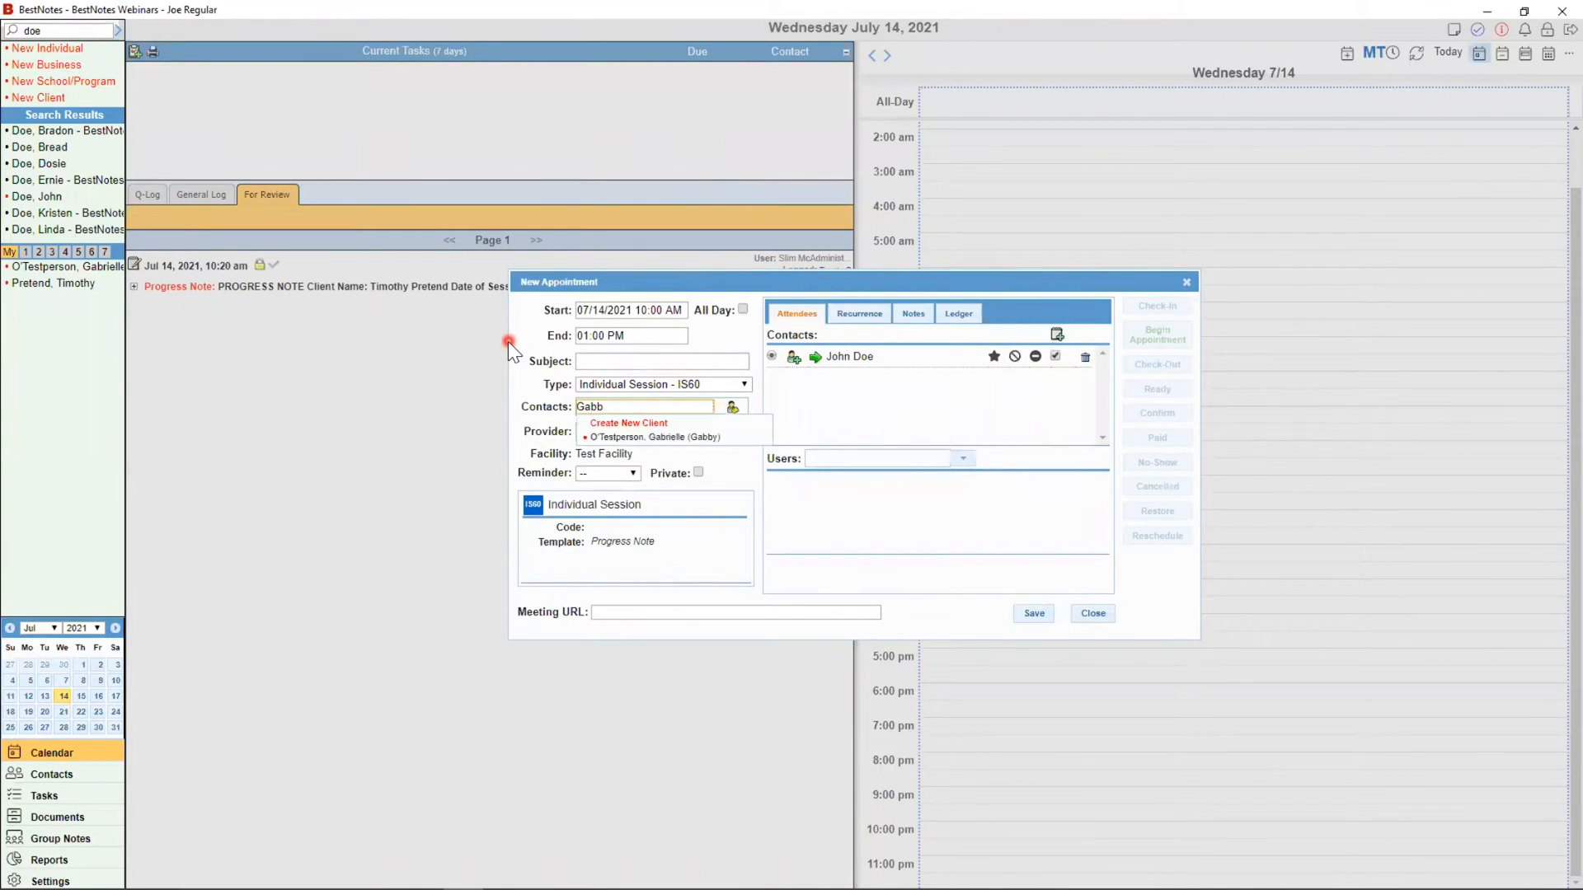
click(658, 437)
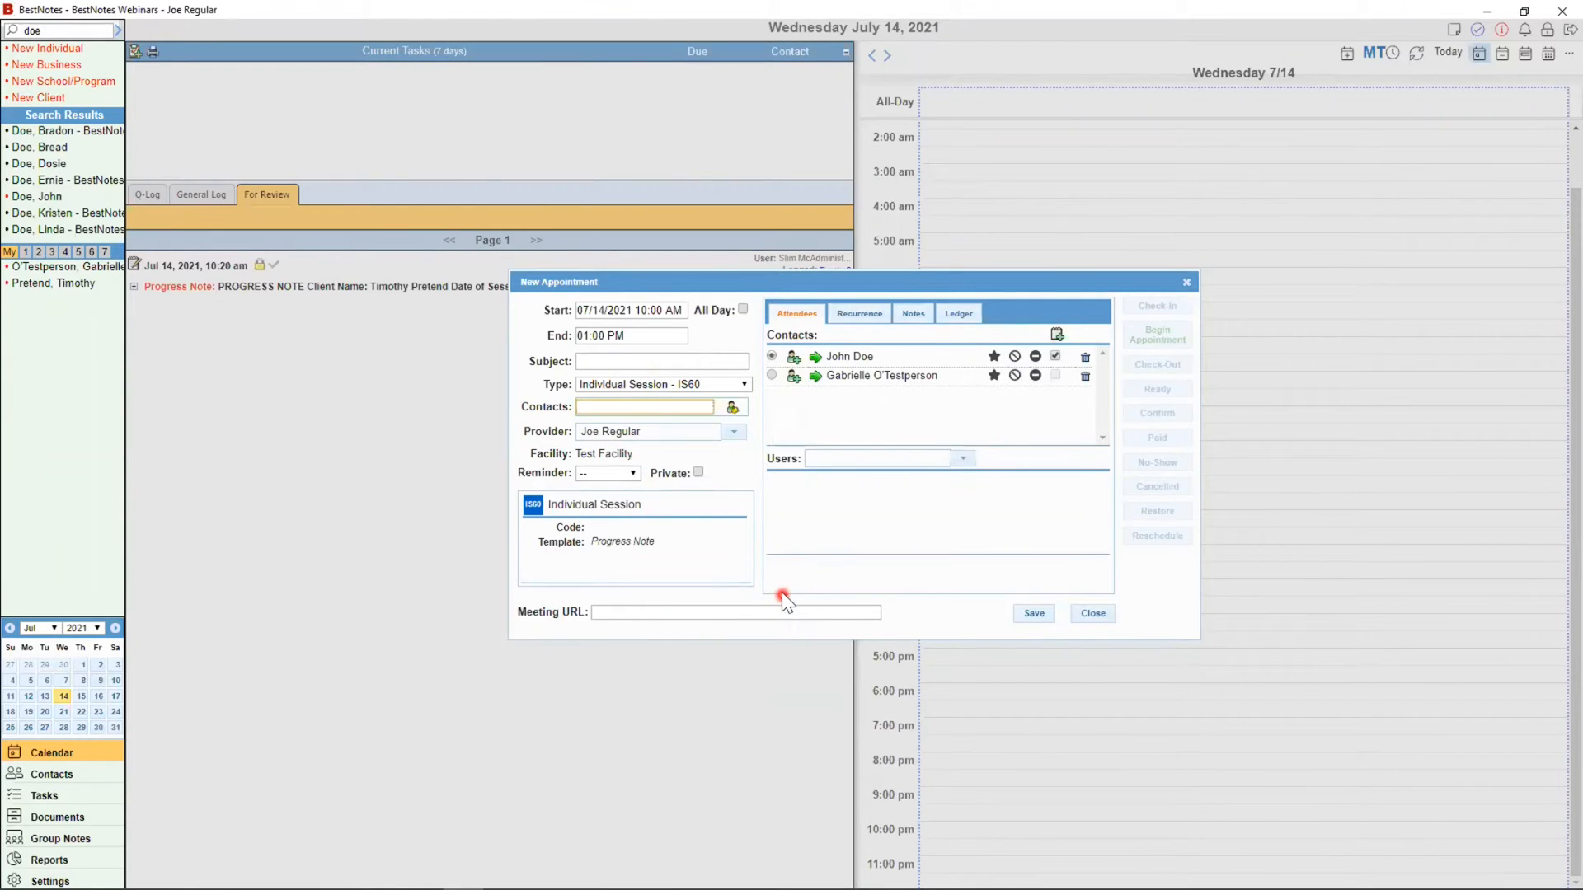
click(1070, 338)
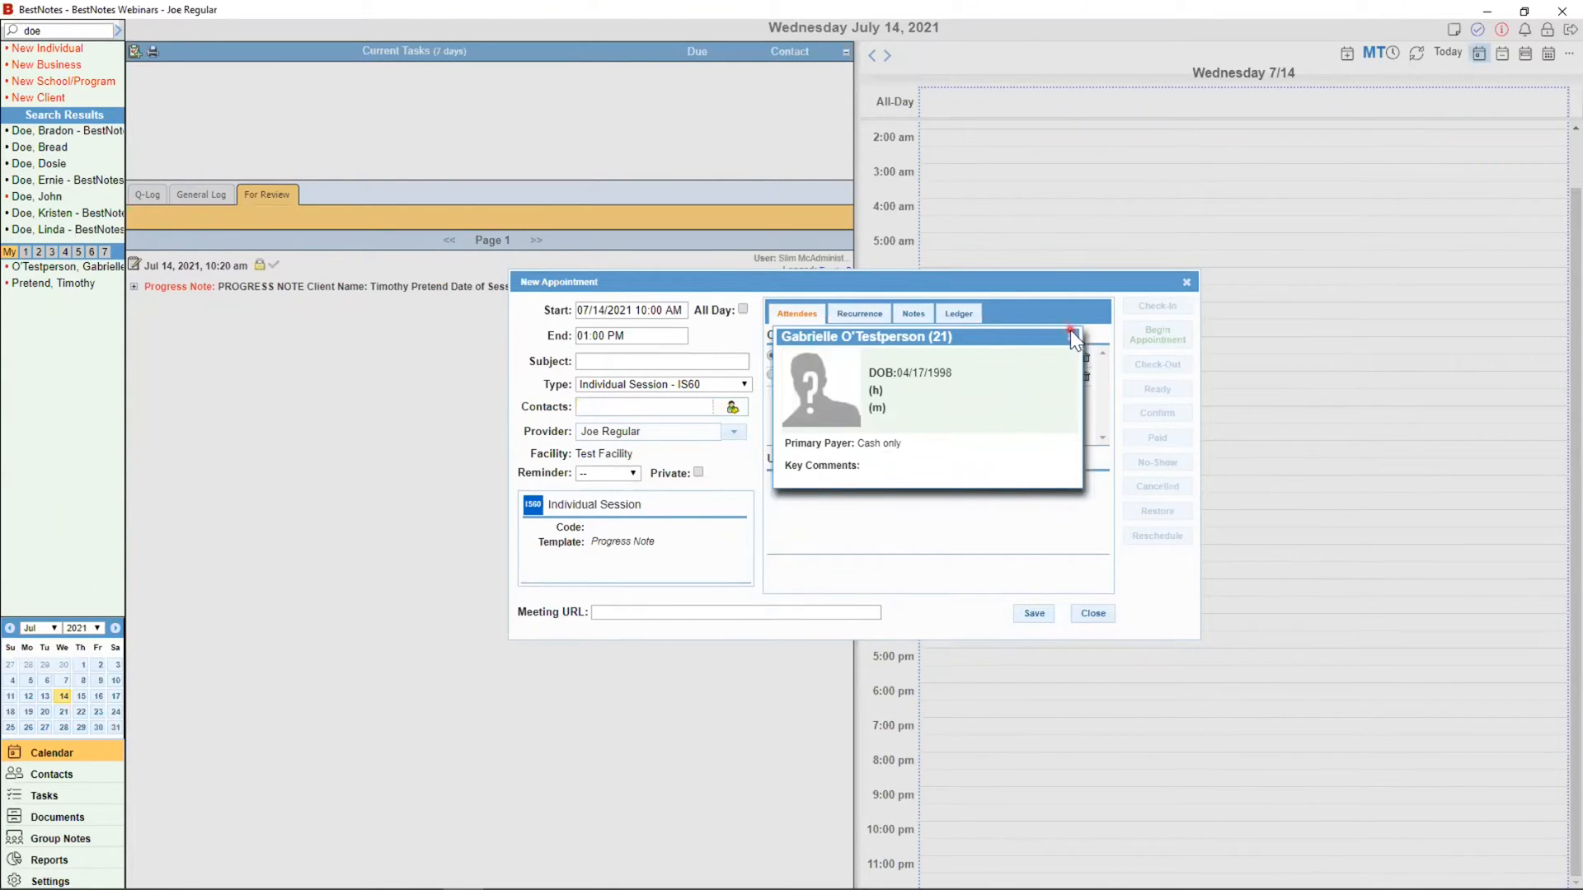
click(815, 459)
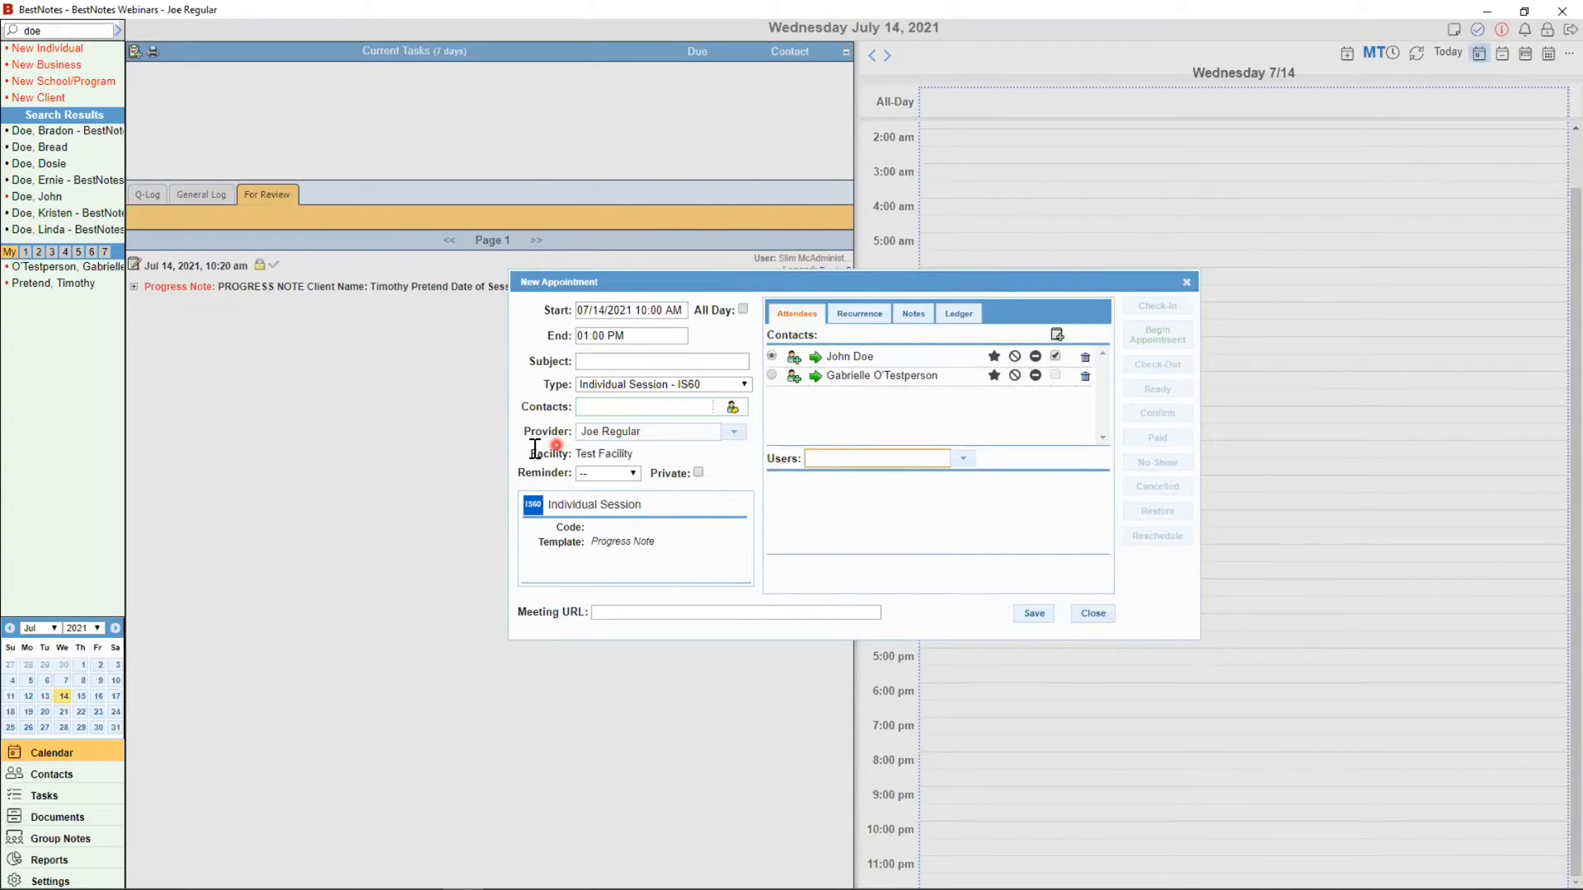
drag(522, 430, 569, 432)
Step: Restore and re-maximize the window, then review the provider list without changing it
double_click(183, 17)
double_click(305, 13)
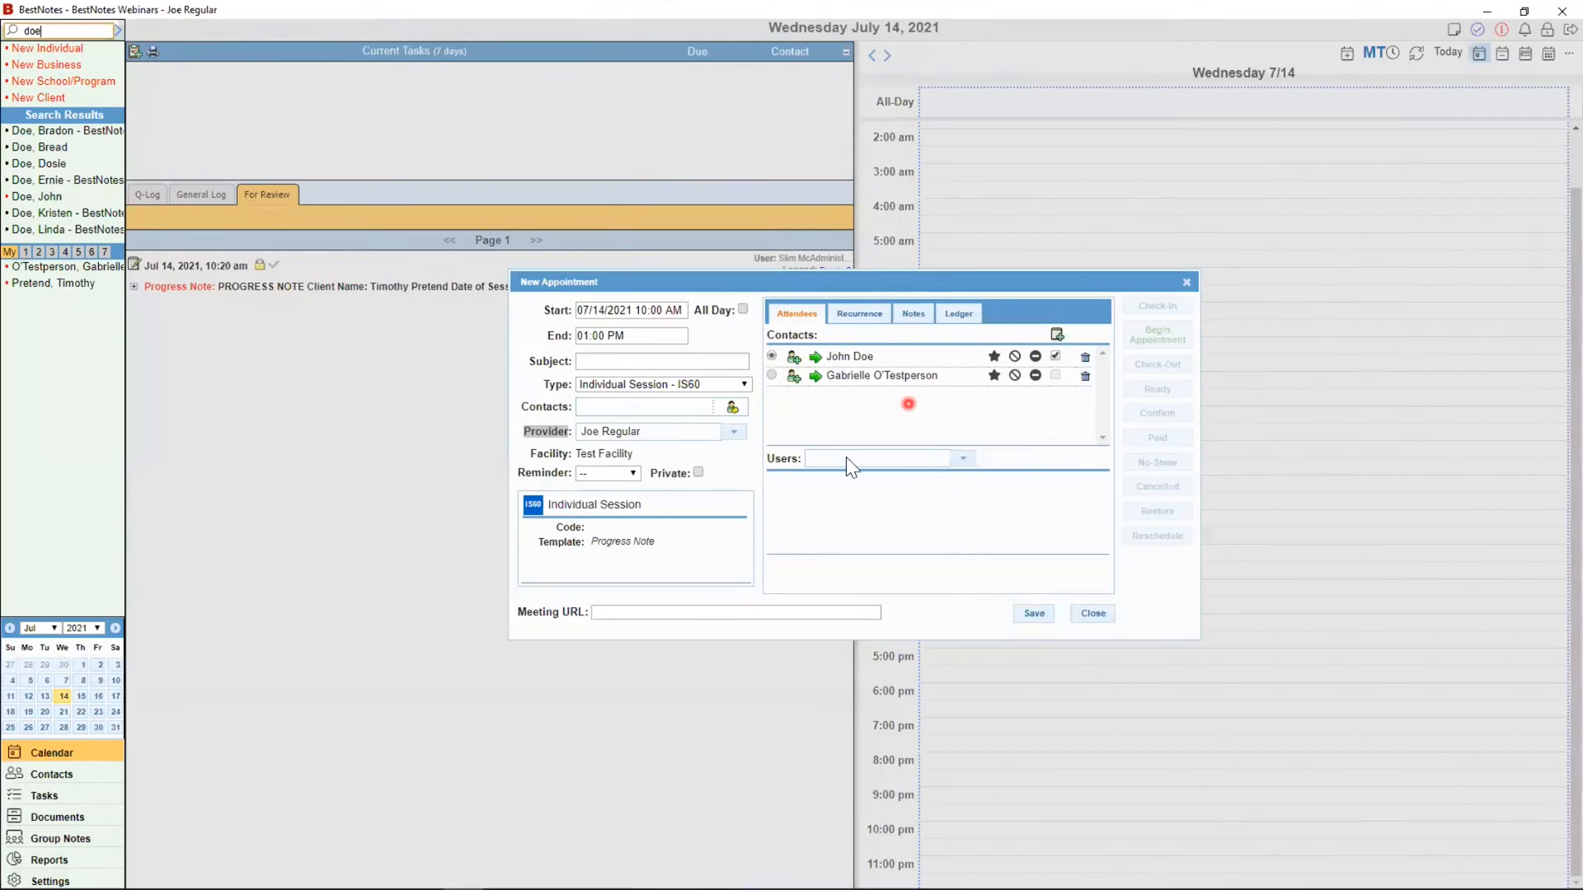
click(734, 468)
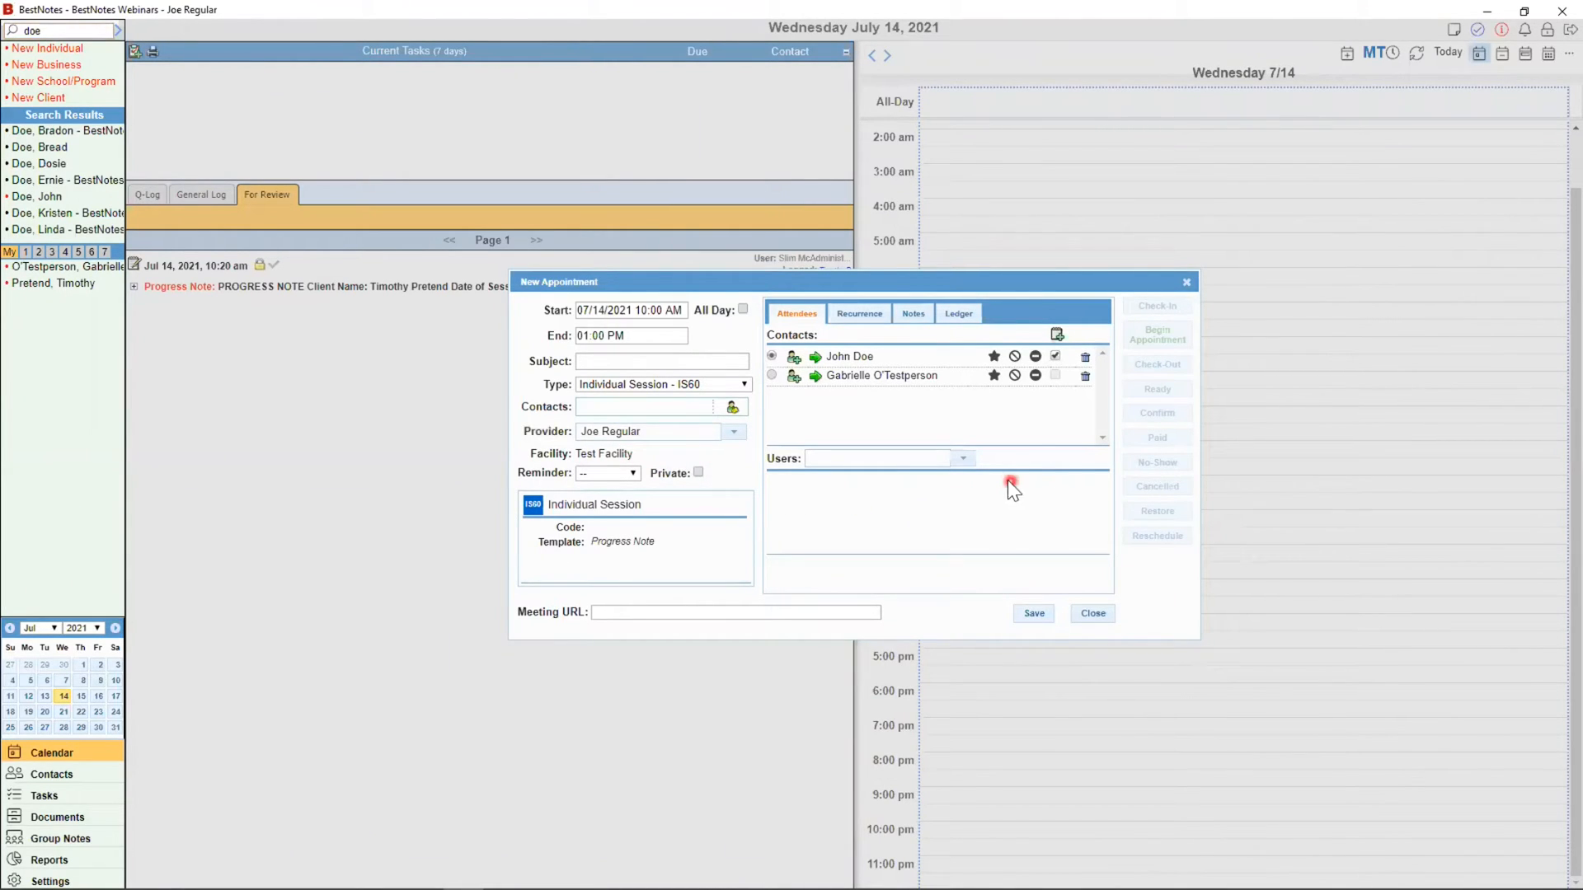
click(733, 432)
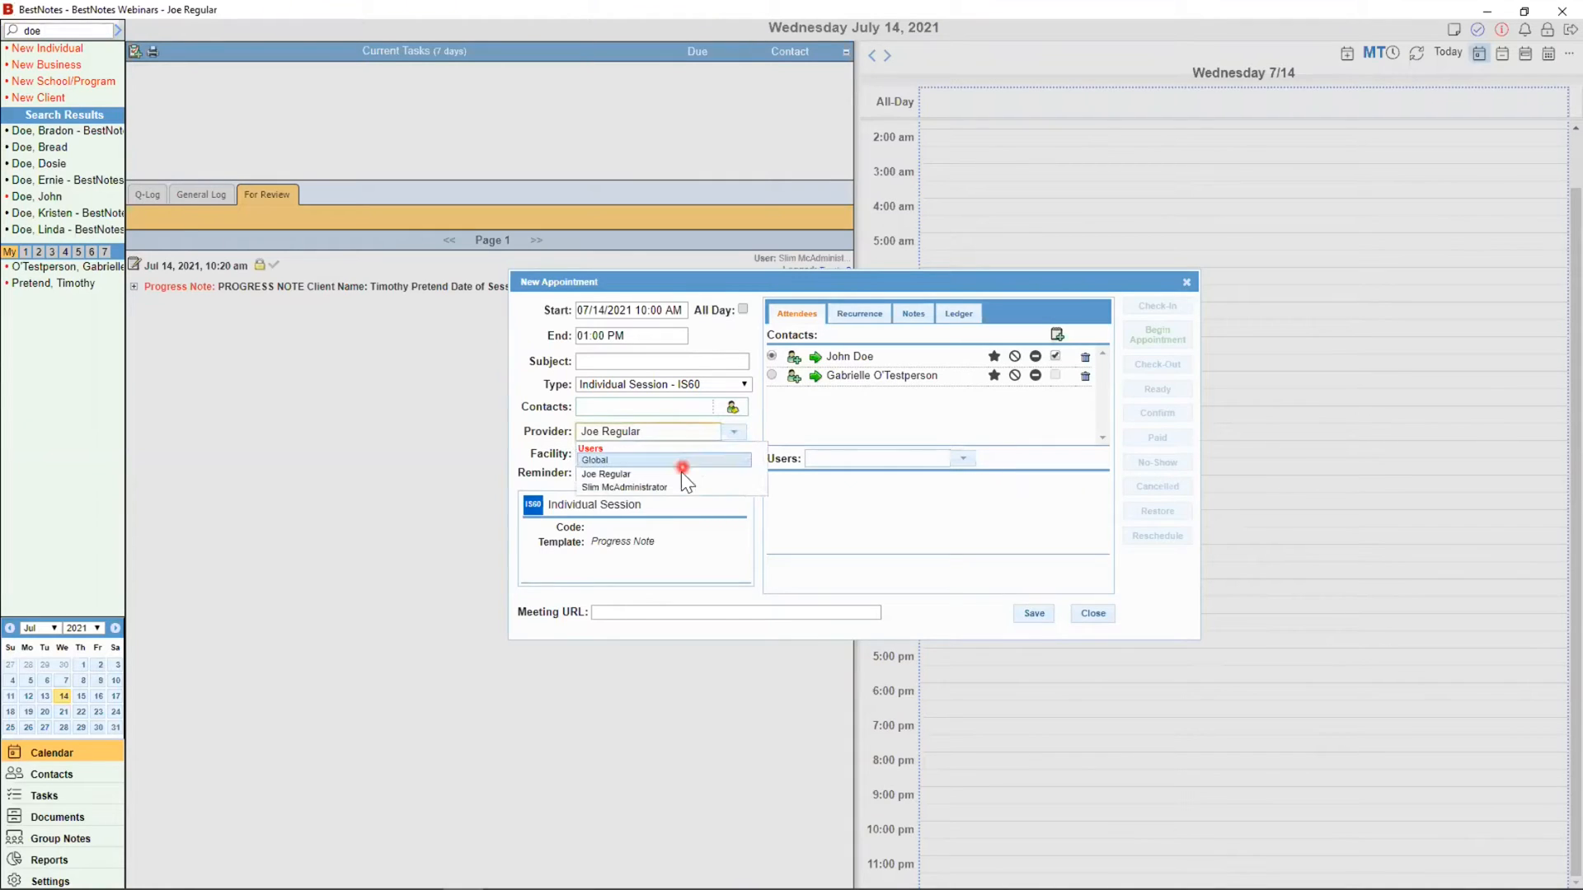
click(778, 563)
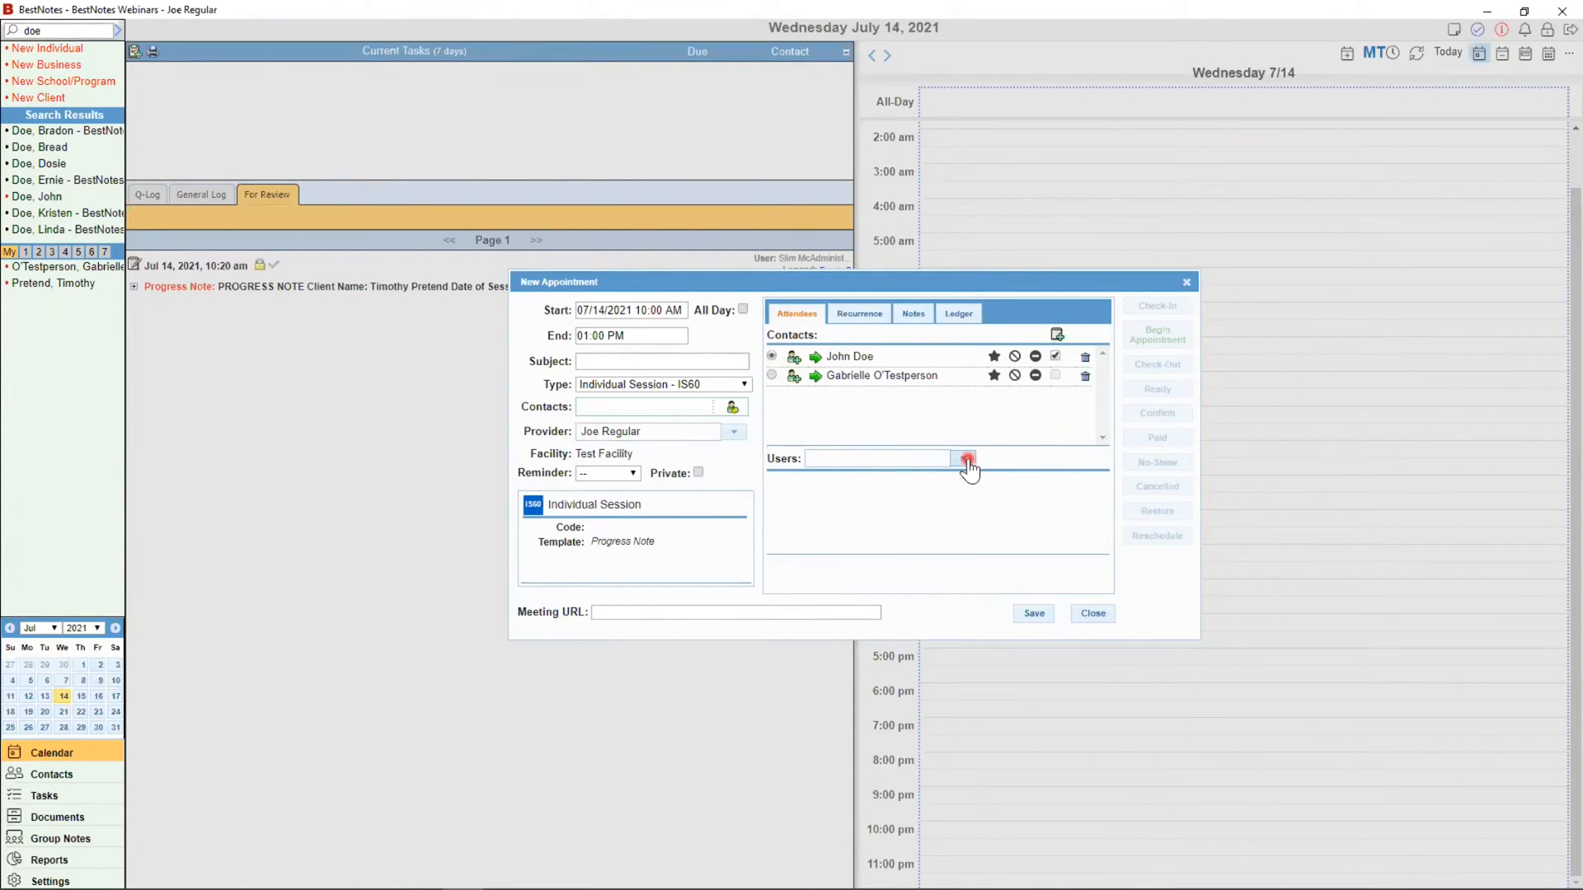
Step: Add the administrator user to the appointment, then remove that user again
click(967, 459)
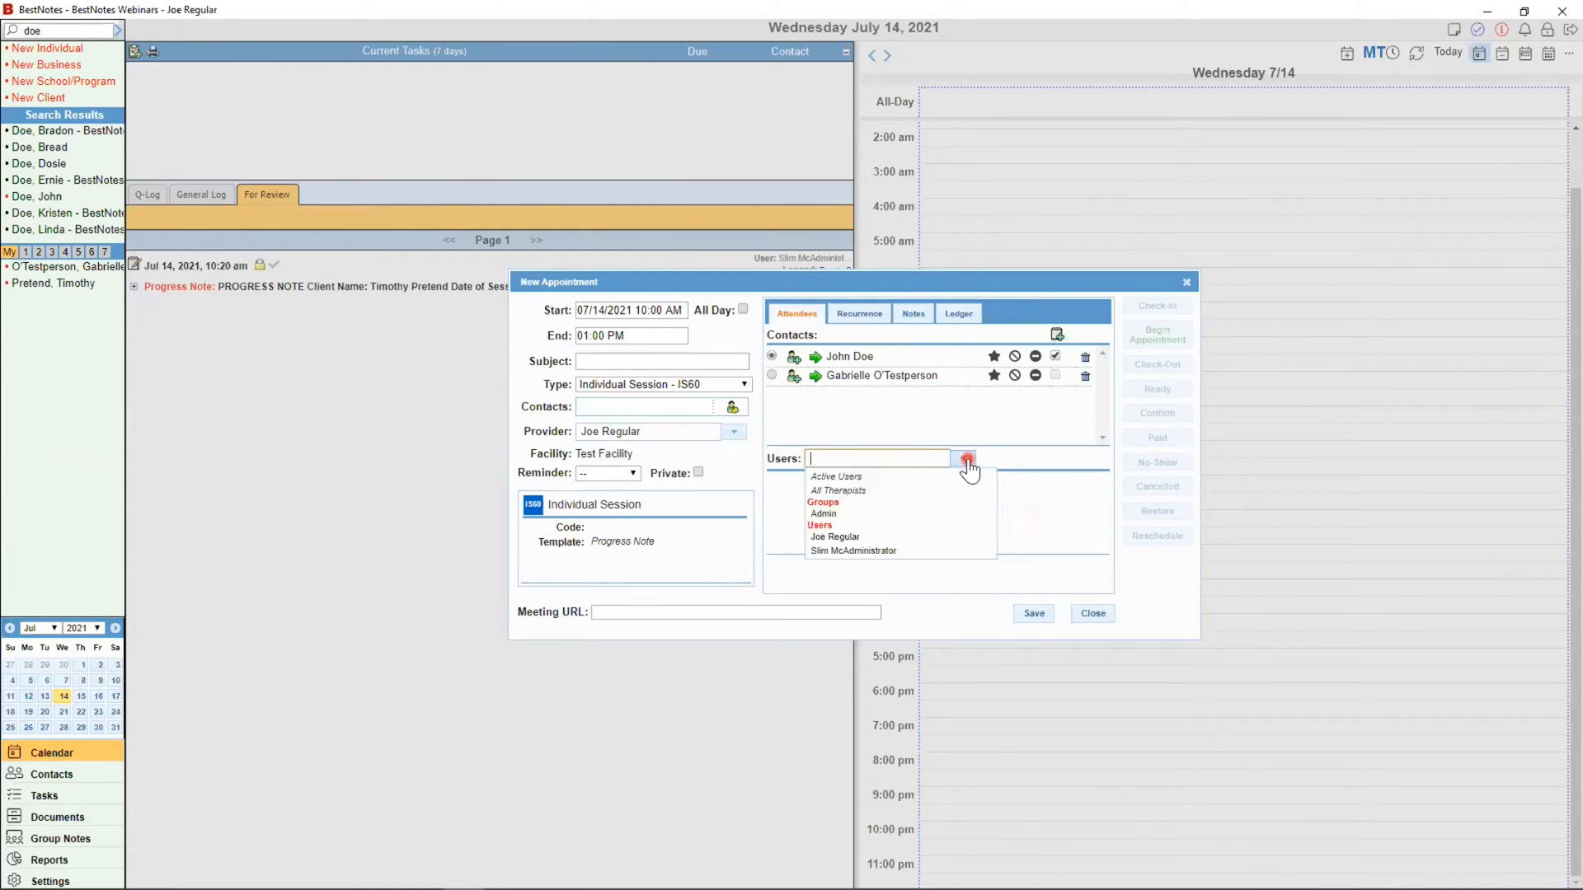
click(889, 550)
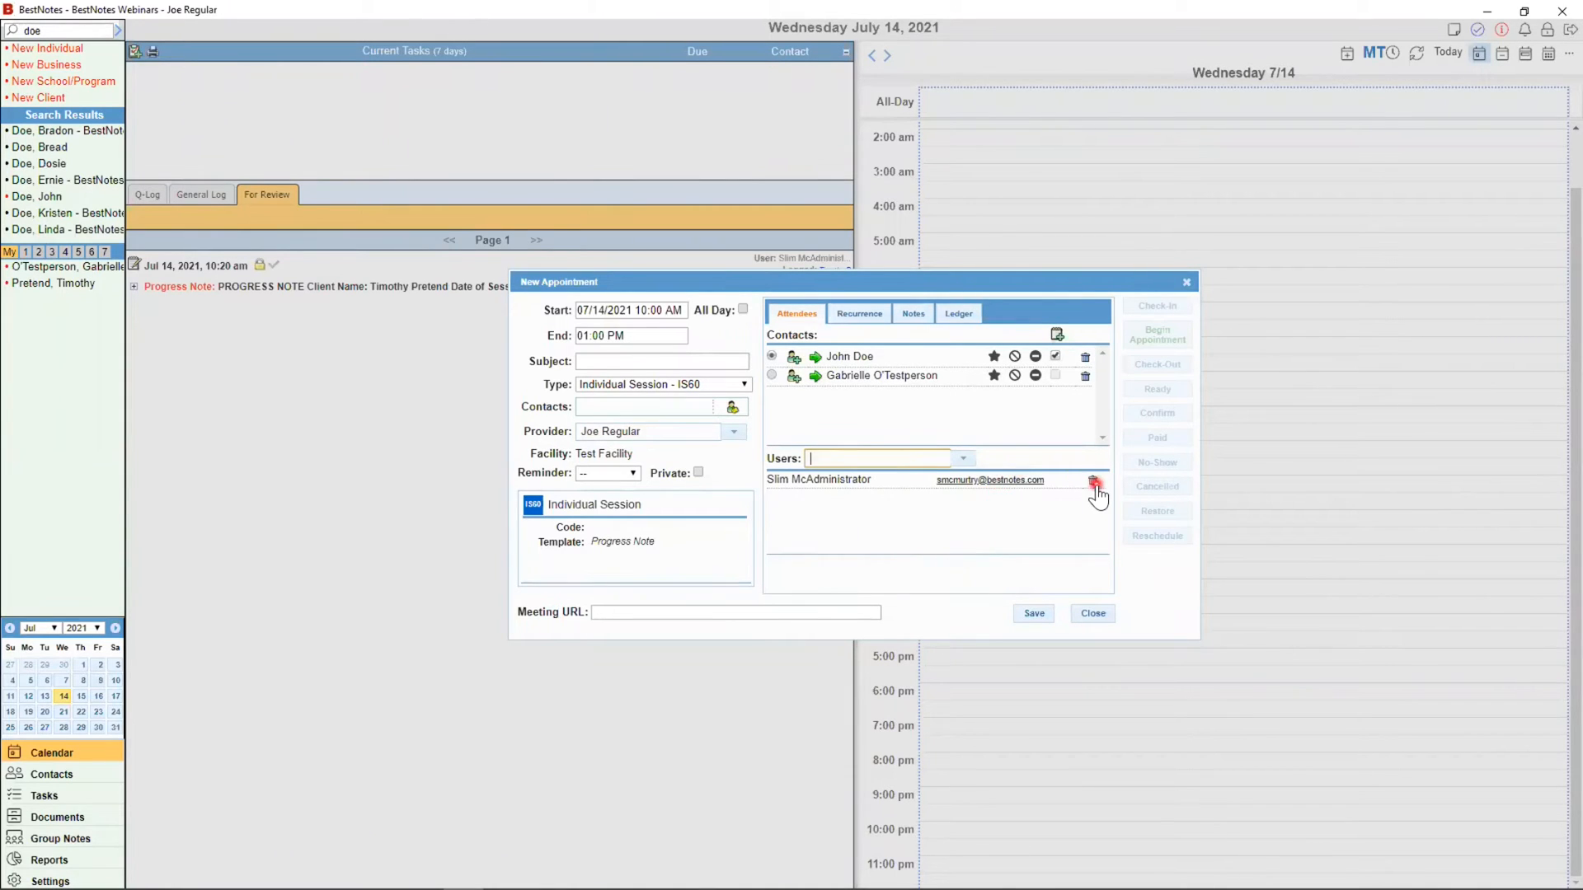
click(1093, 481)
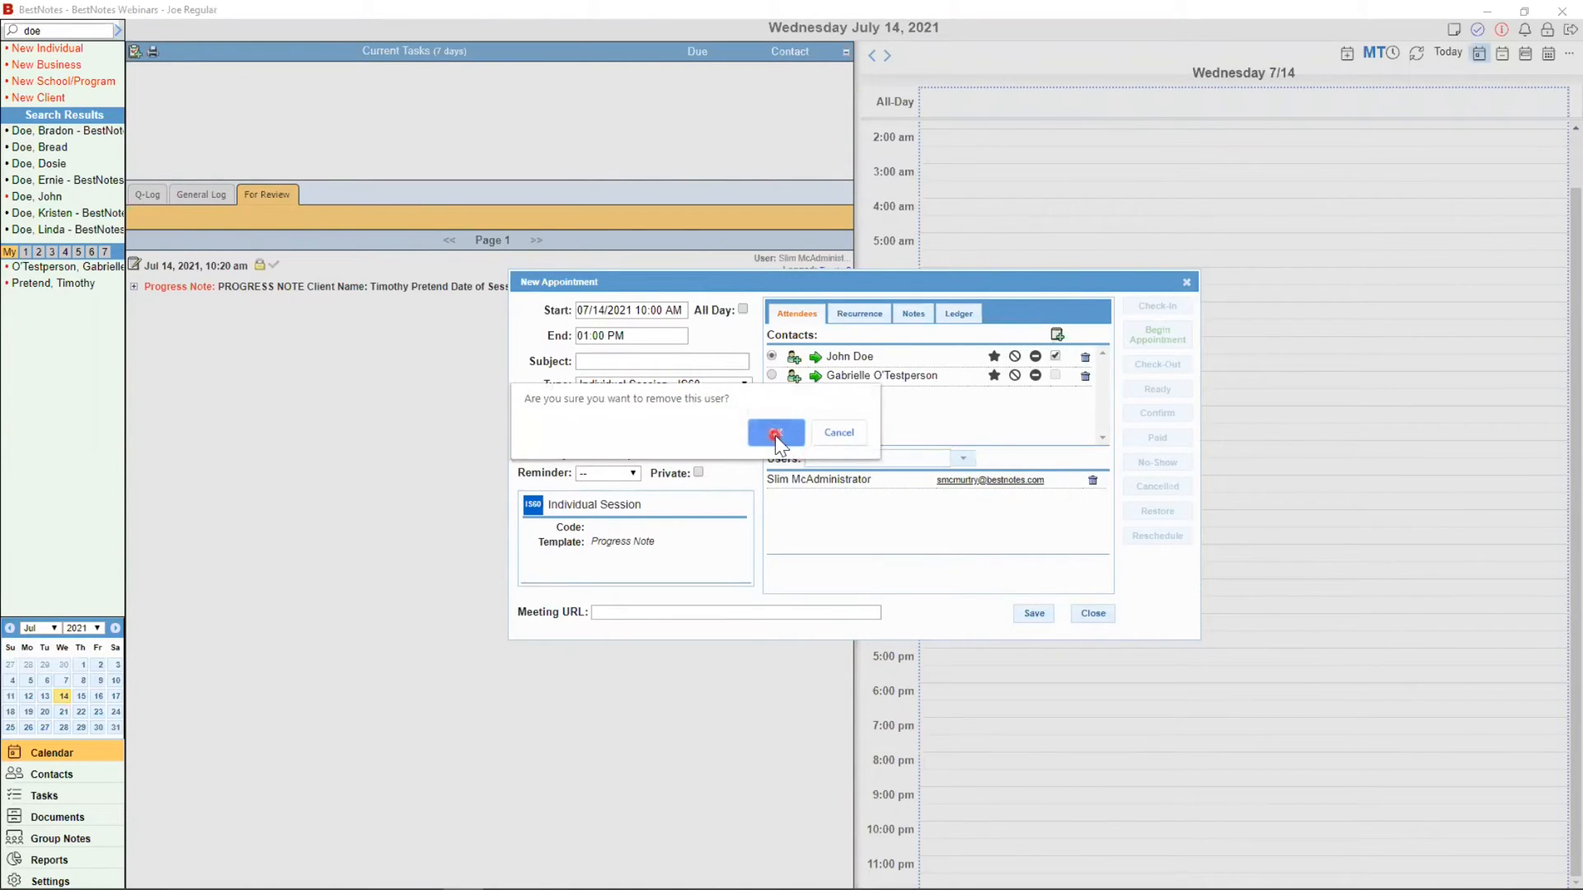
click(775, 434)
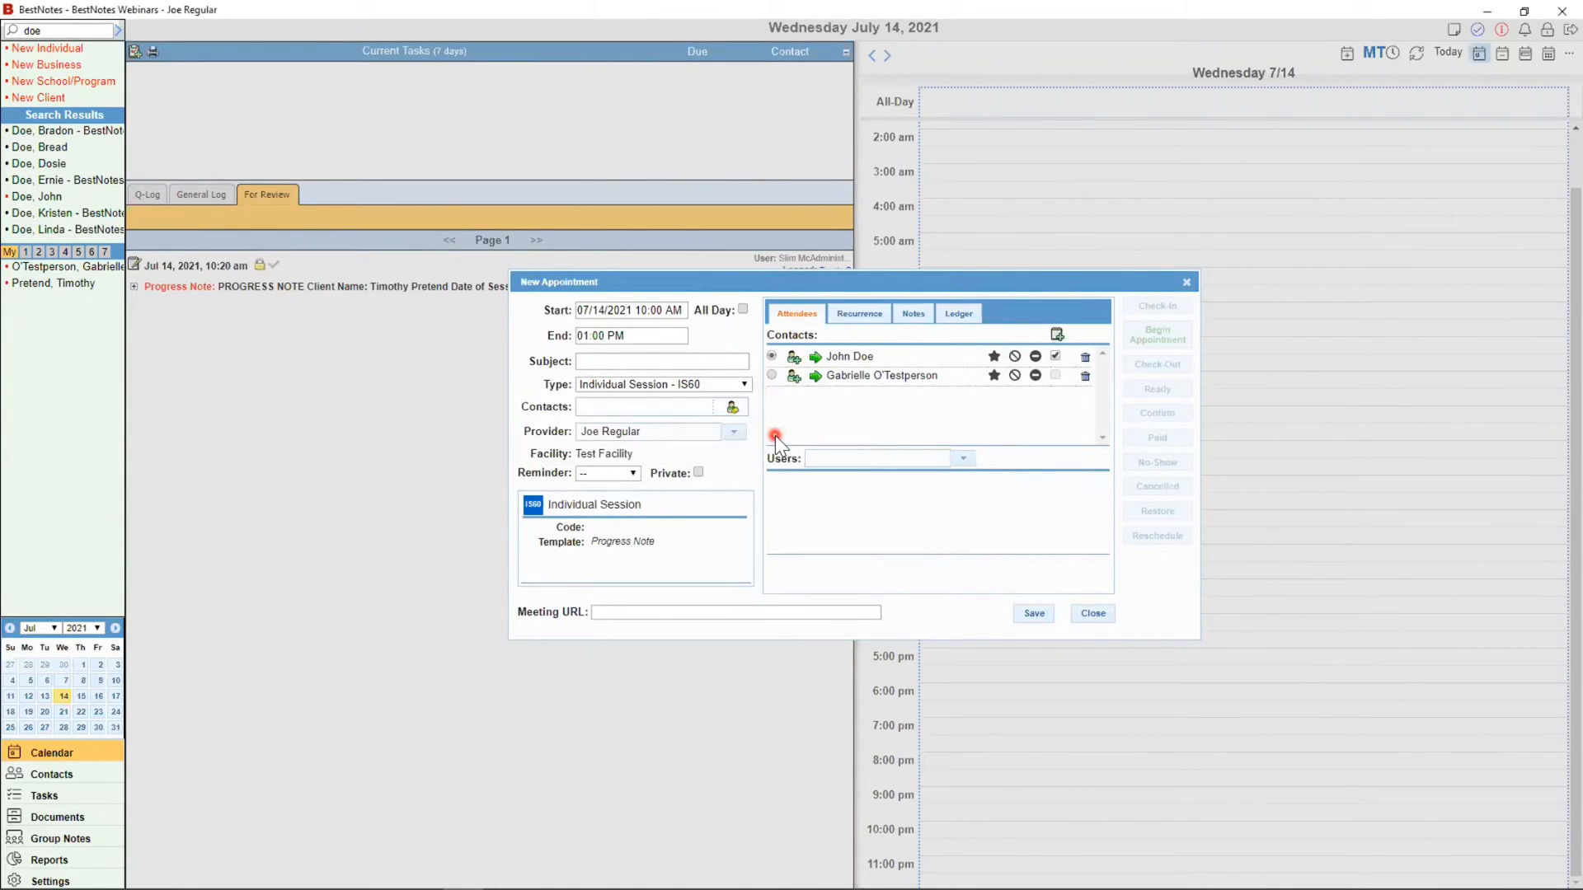
Step: Make the appointment repeat weekly every 2 weeks, switching the series end to a date
click(852, 315)
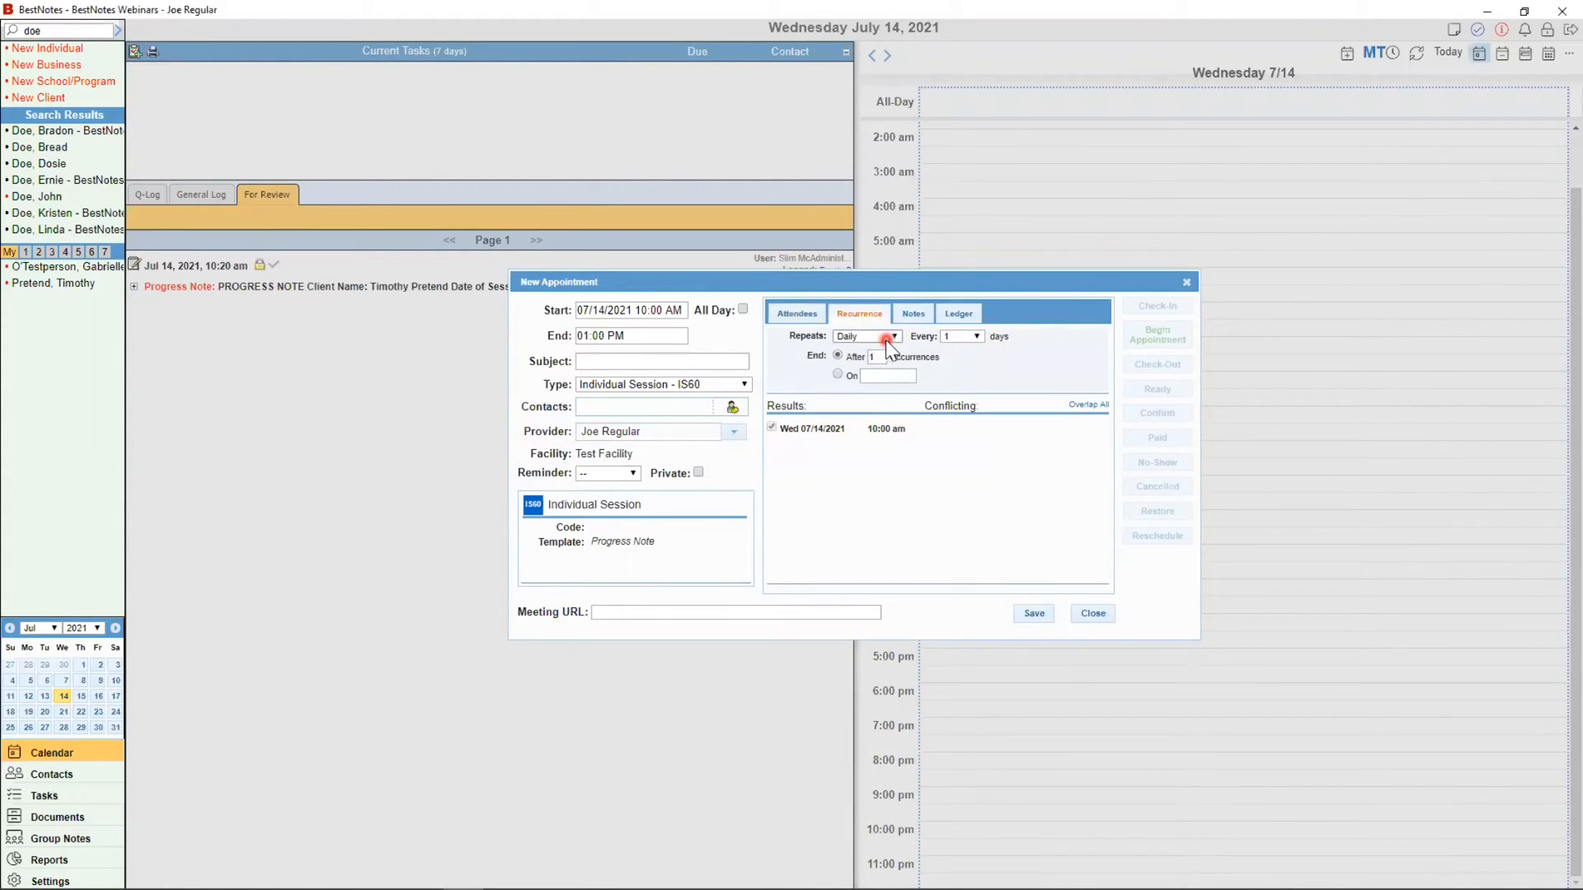
click(887, 340)
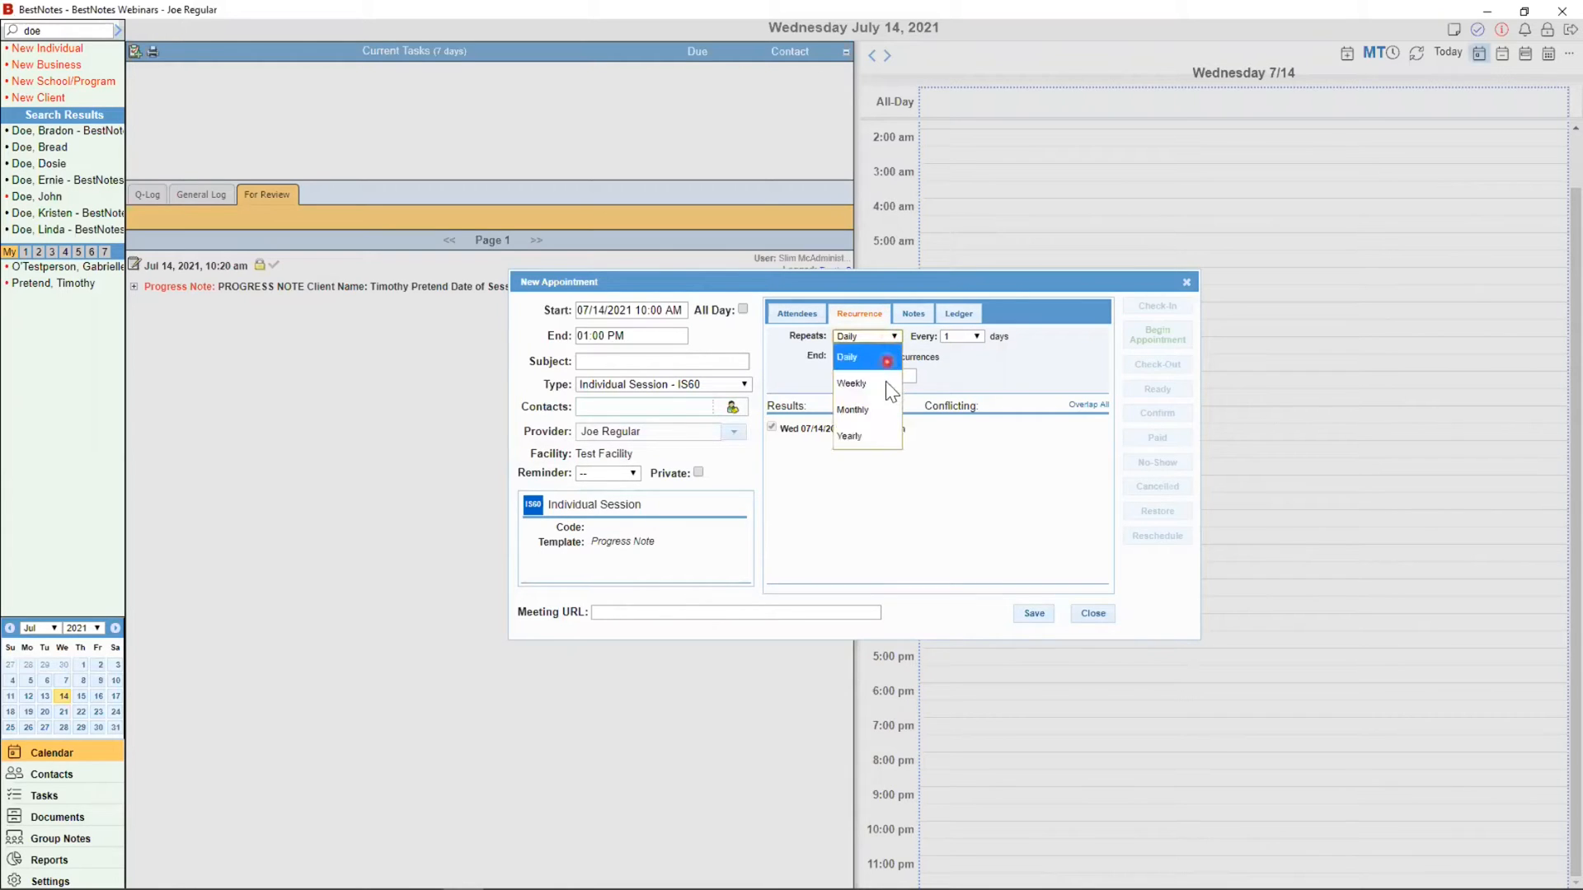
click(885, 382)
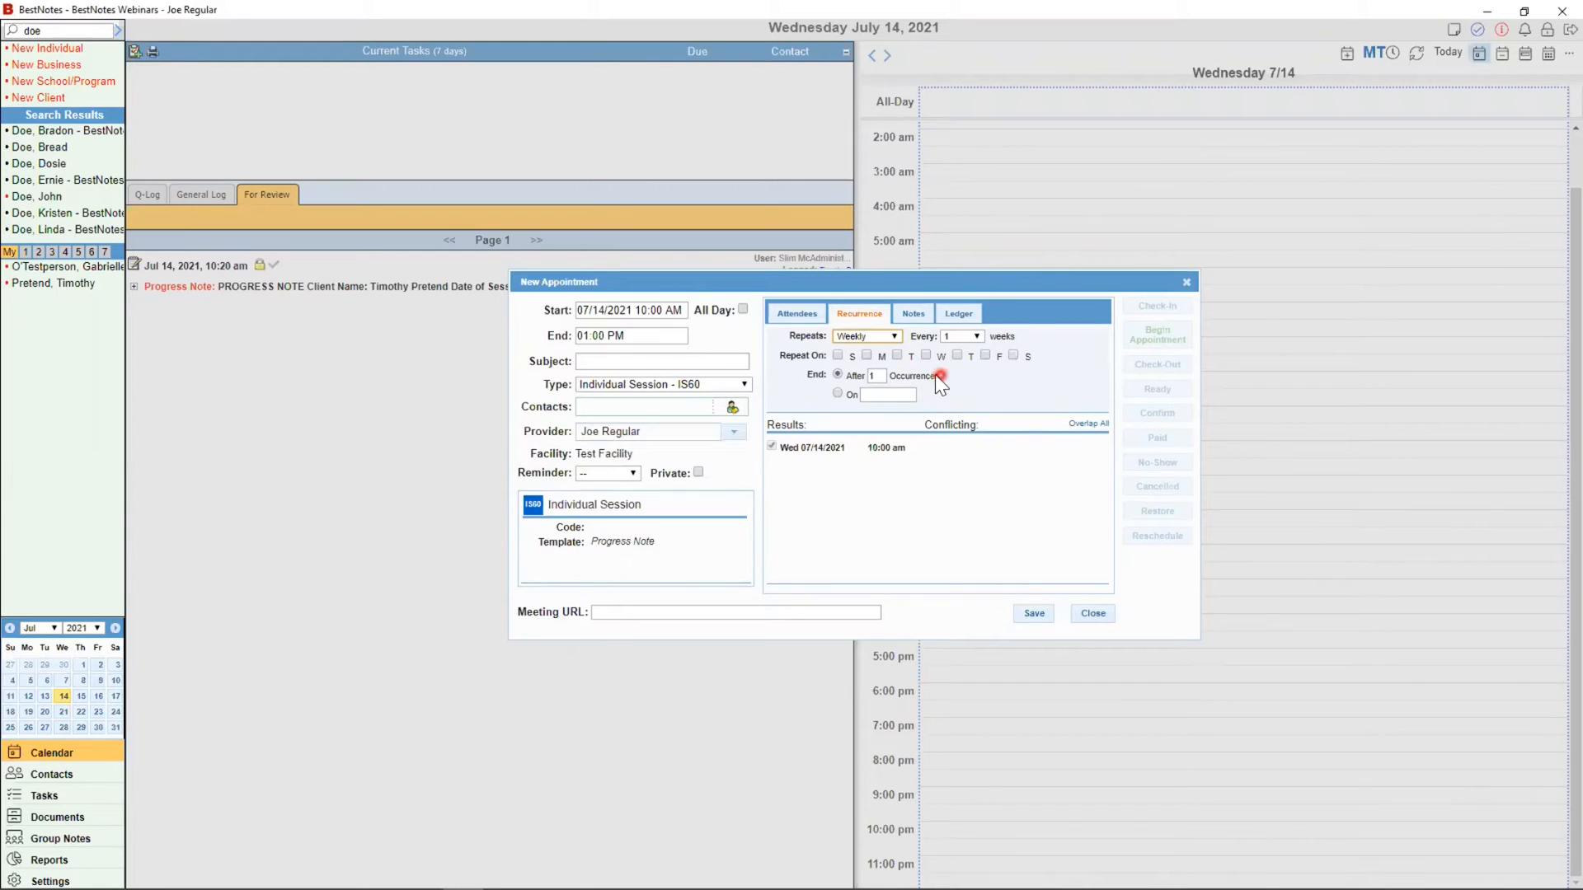
click(898, 354)
click(882, 335)
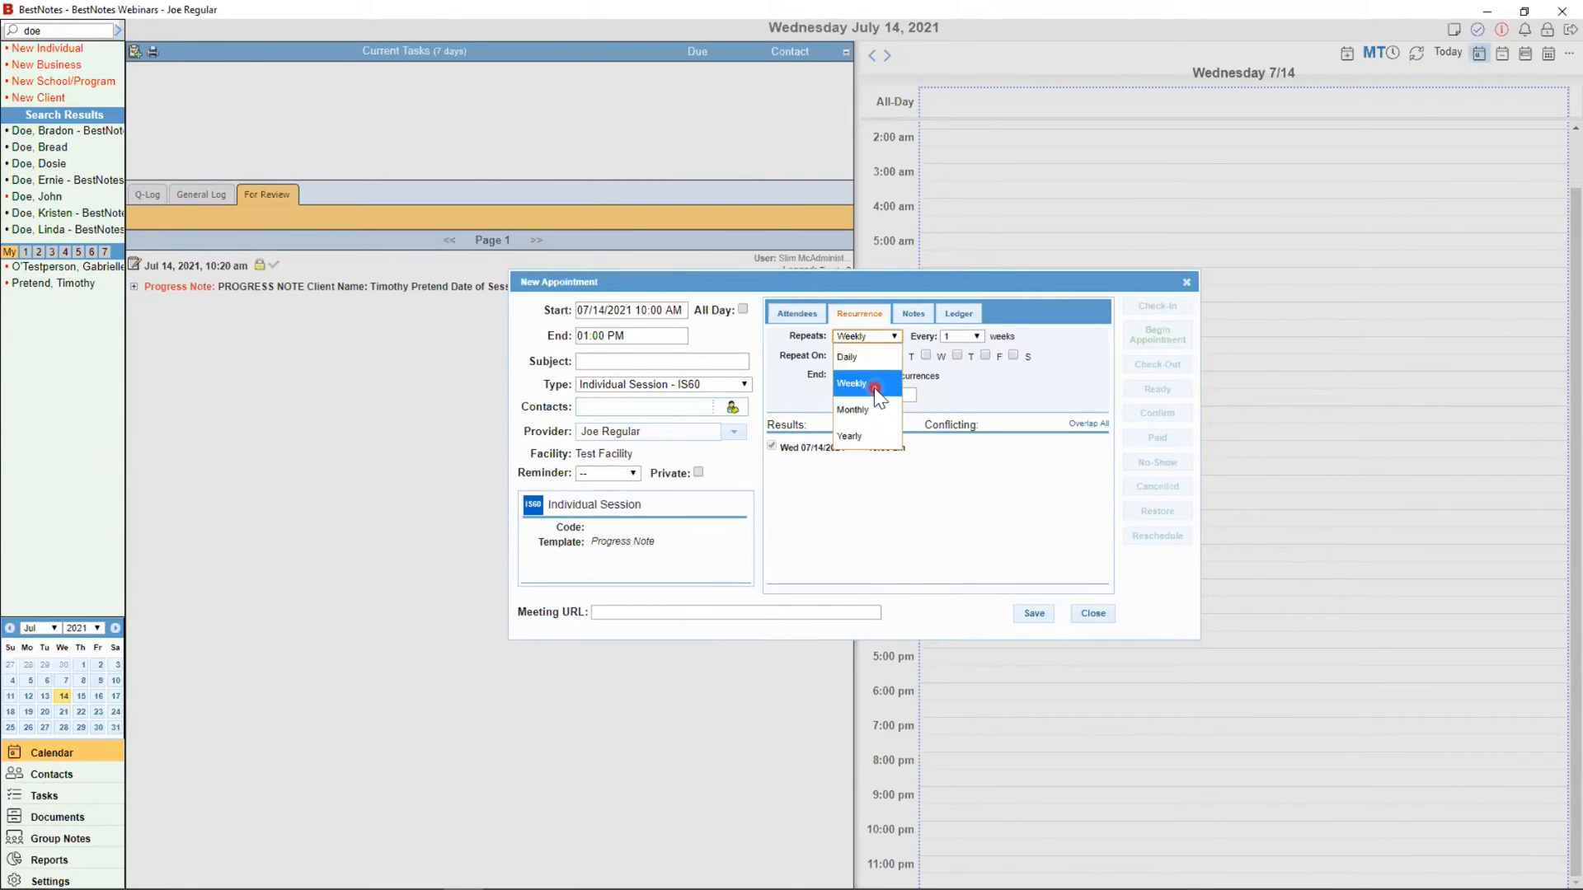
click(874, 385)
click(973, 338)
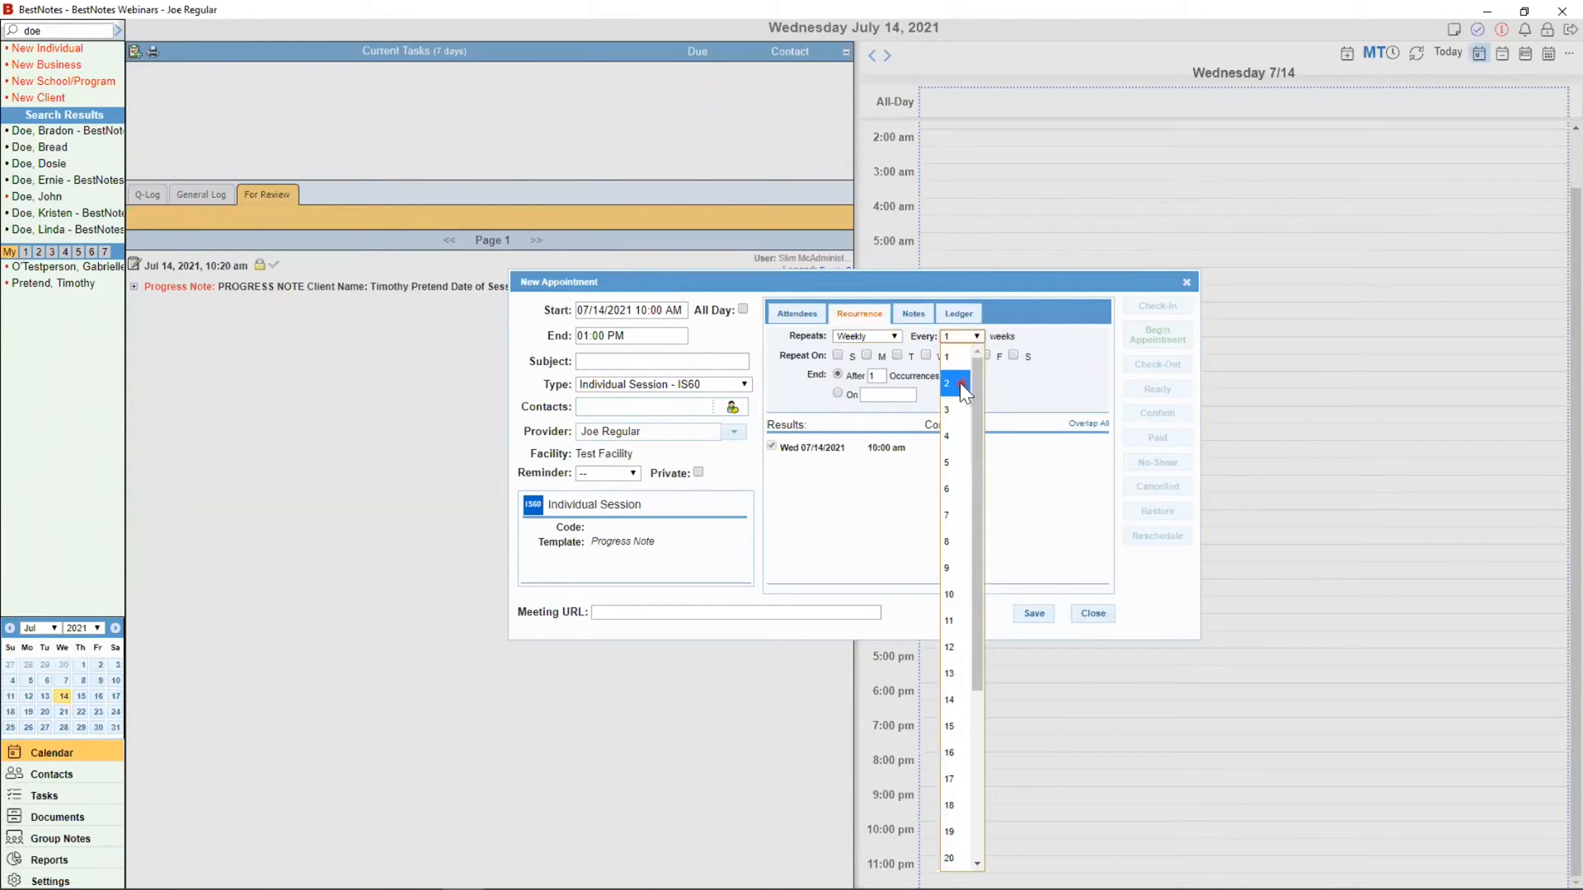
click(961, 381)
double_click(876, 376)
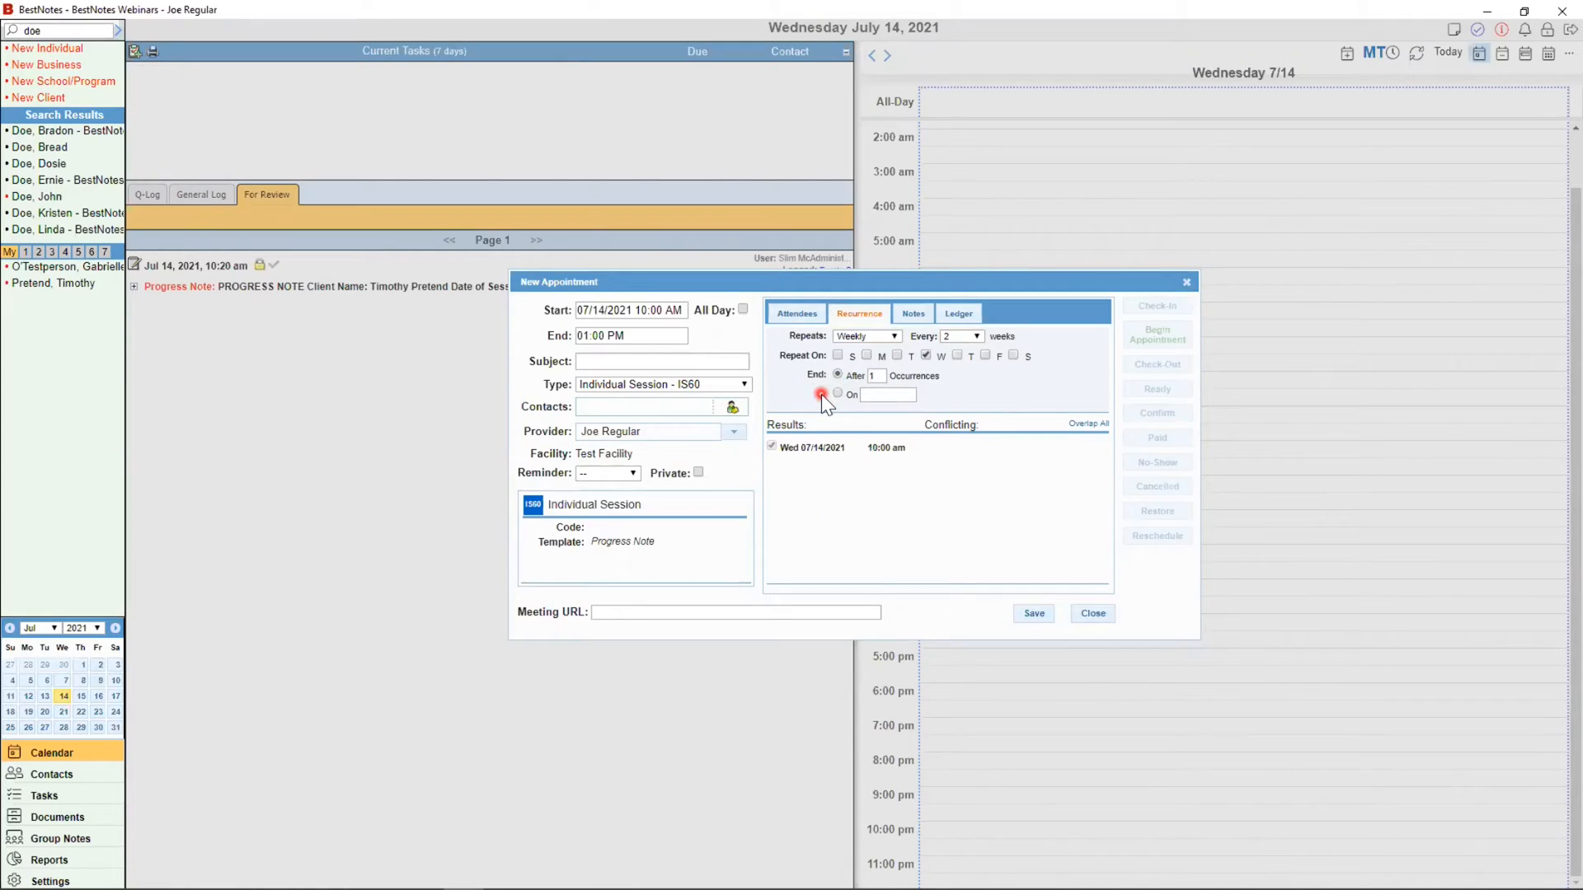
click(884, 383)
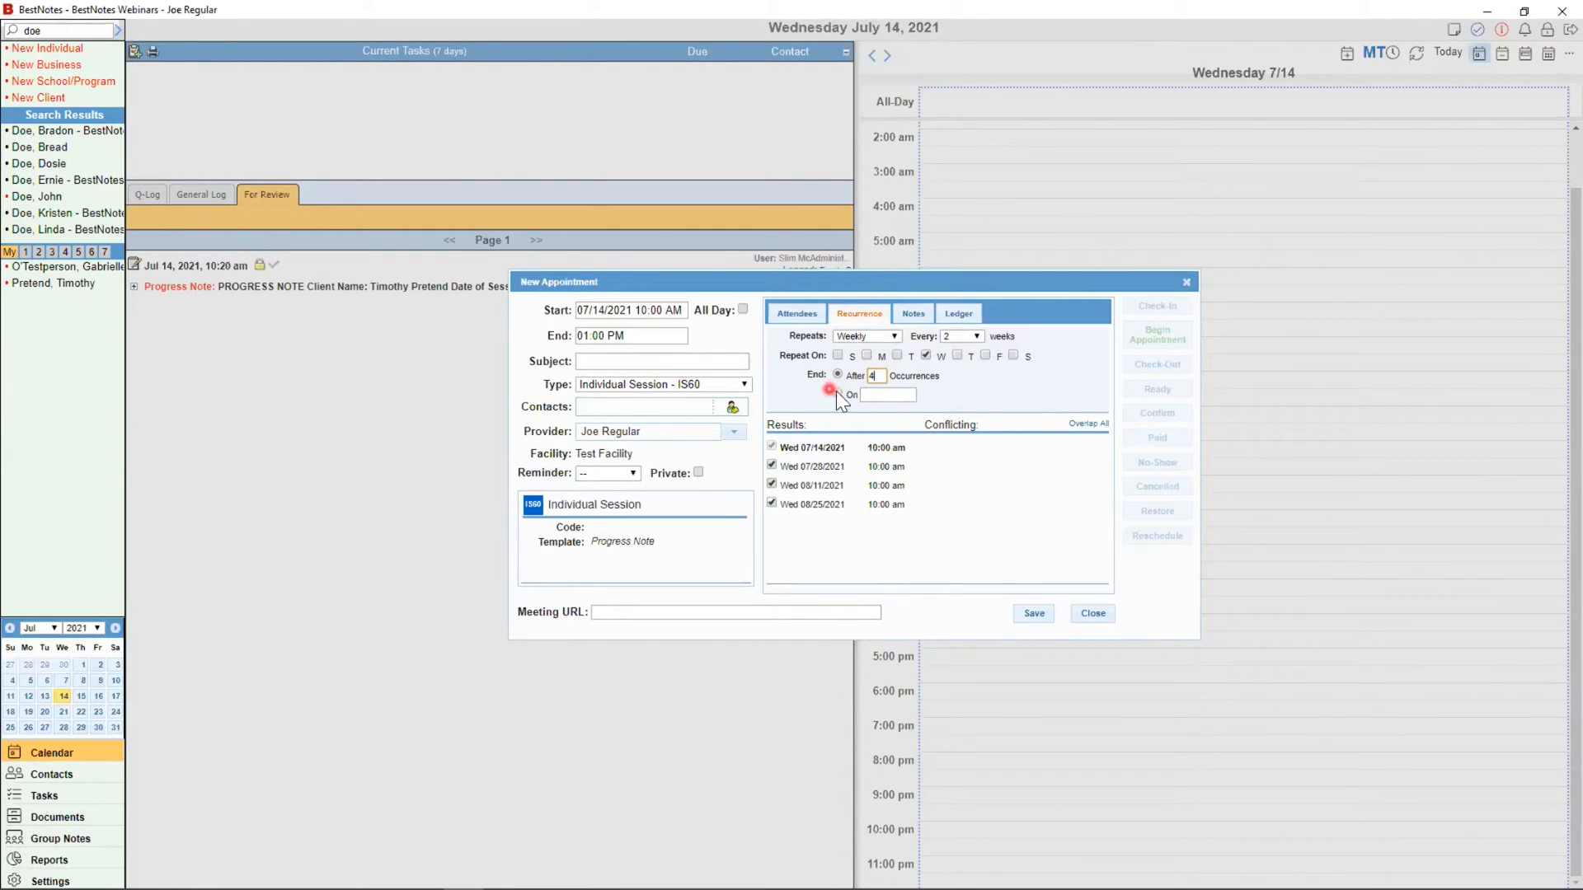
click(879, 396)
Step: End the series on October 13, 2021 and open the appointment's Notes box
click(892, 400)
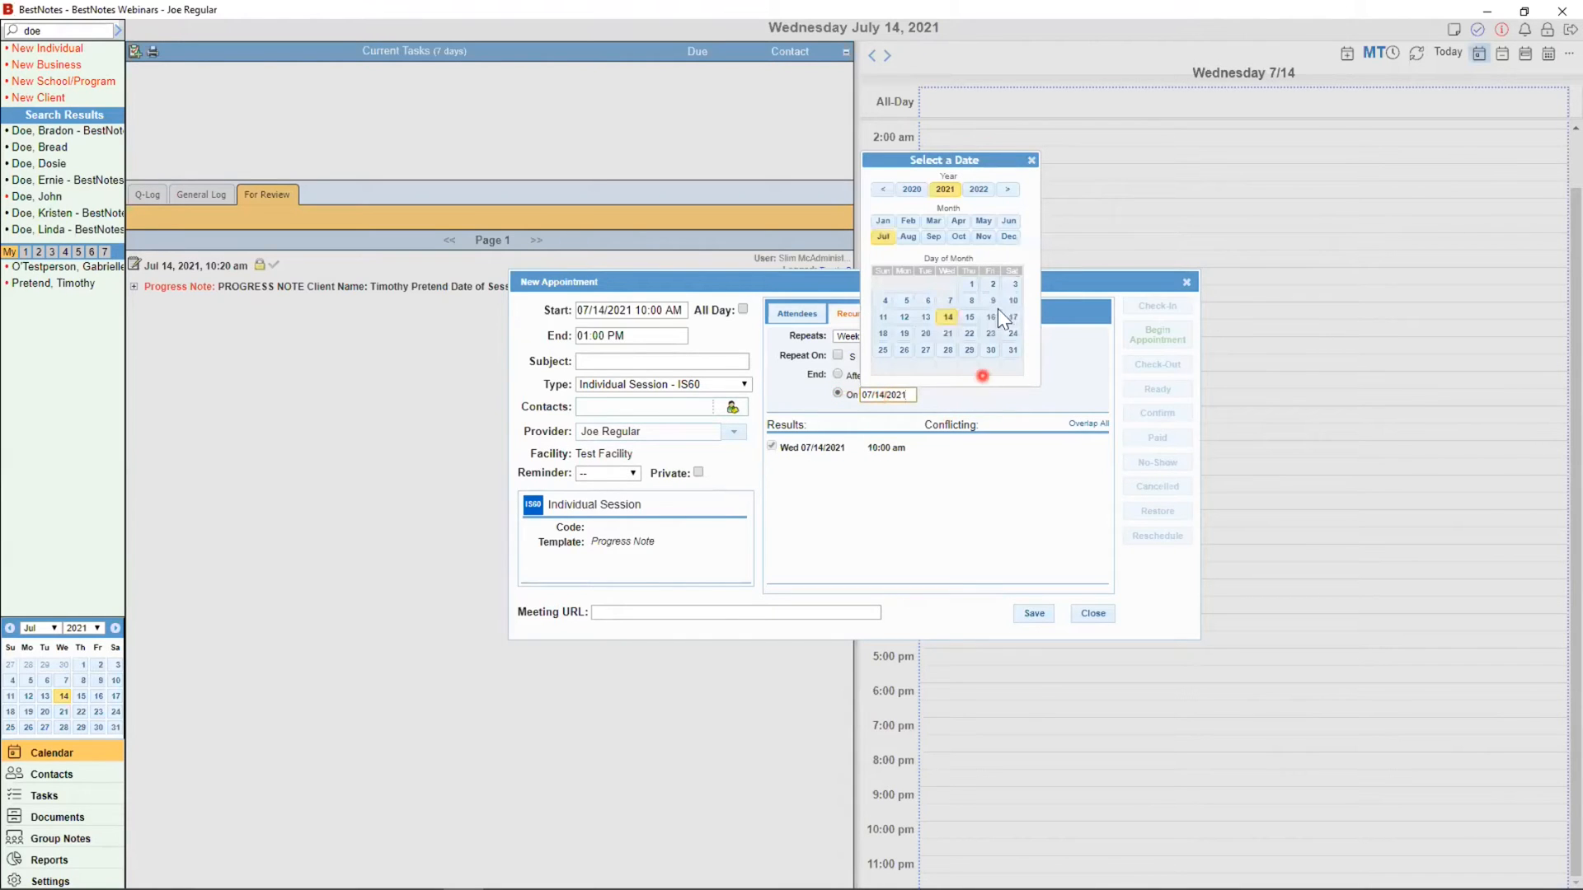
click(958, 238)
click(953, 316)
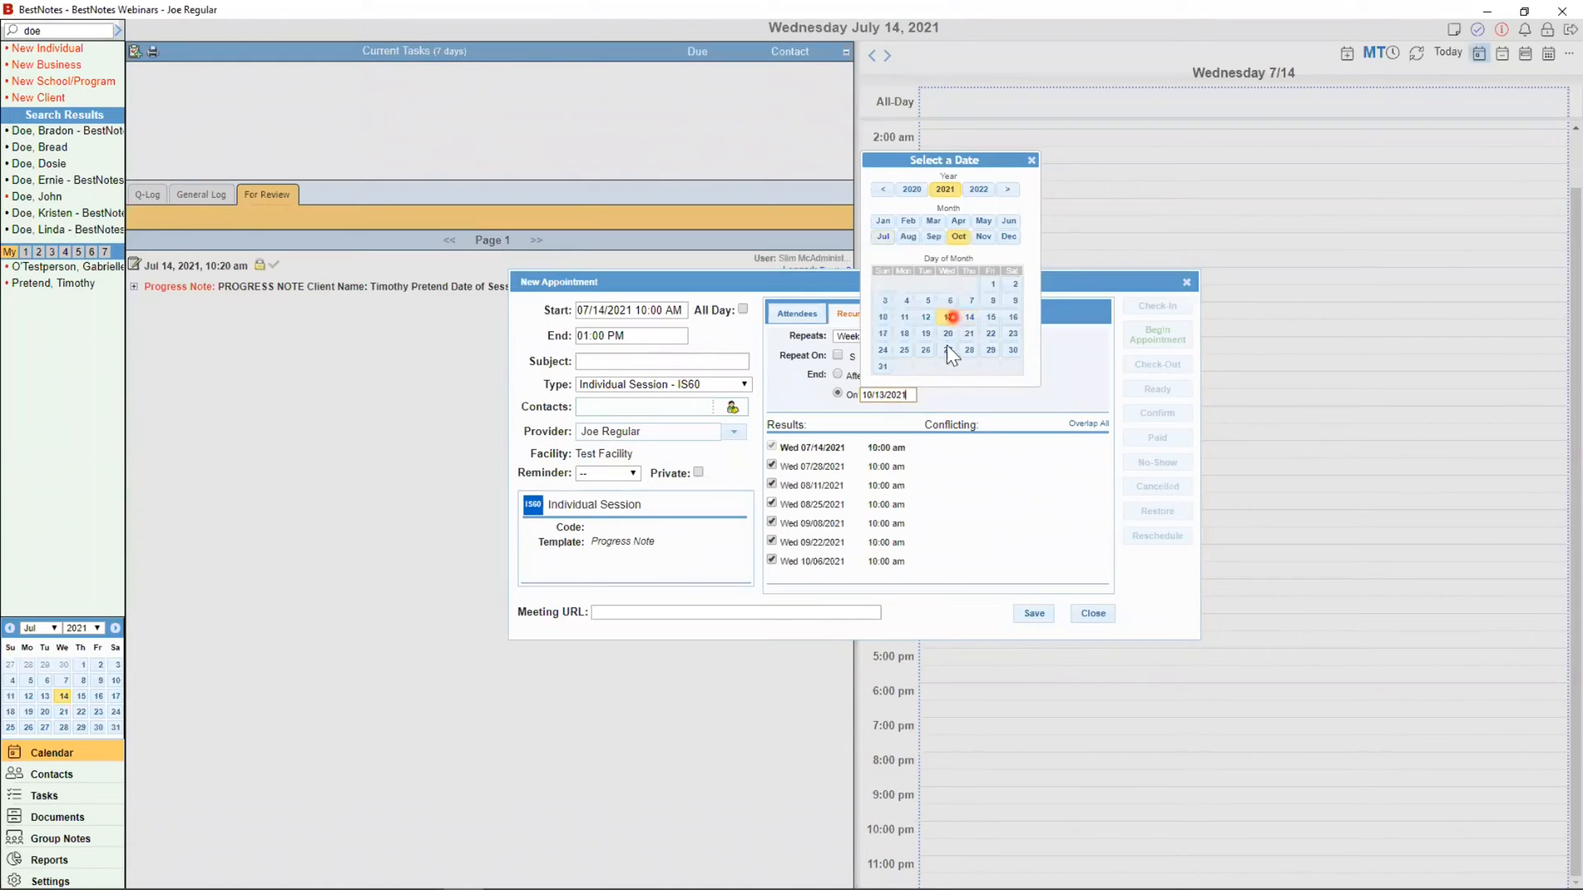
click(1028, 160)
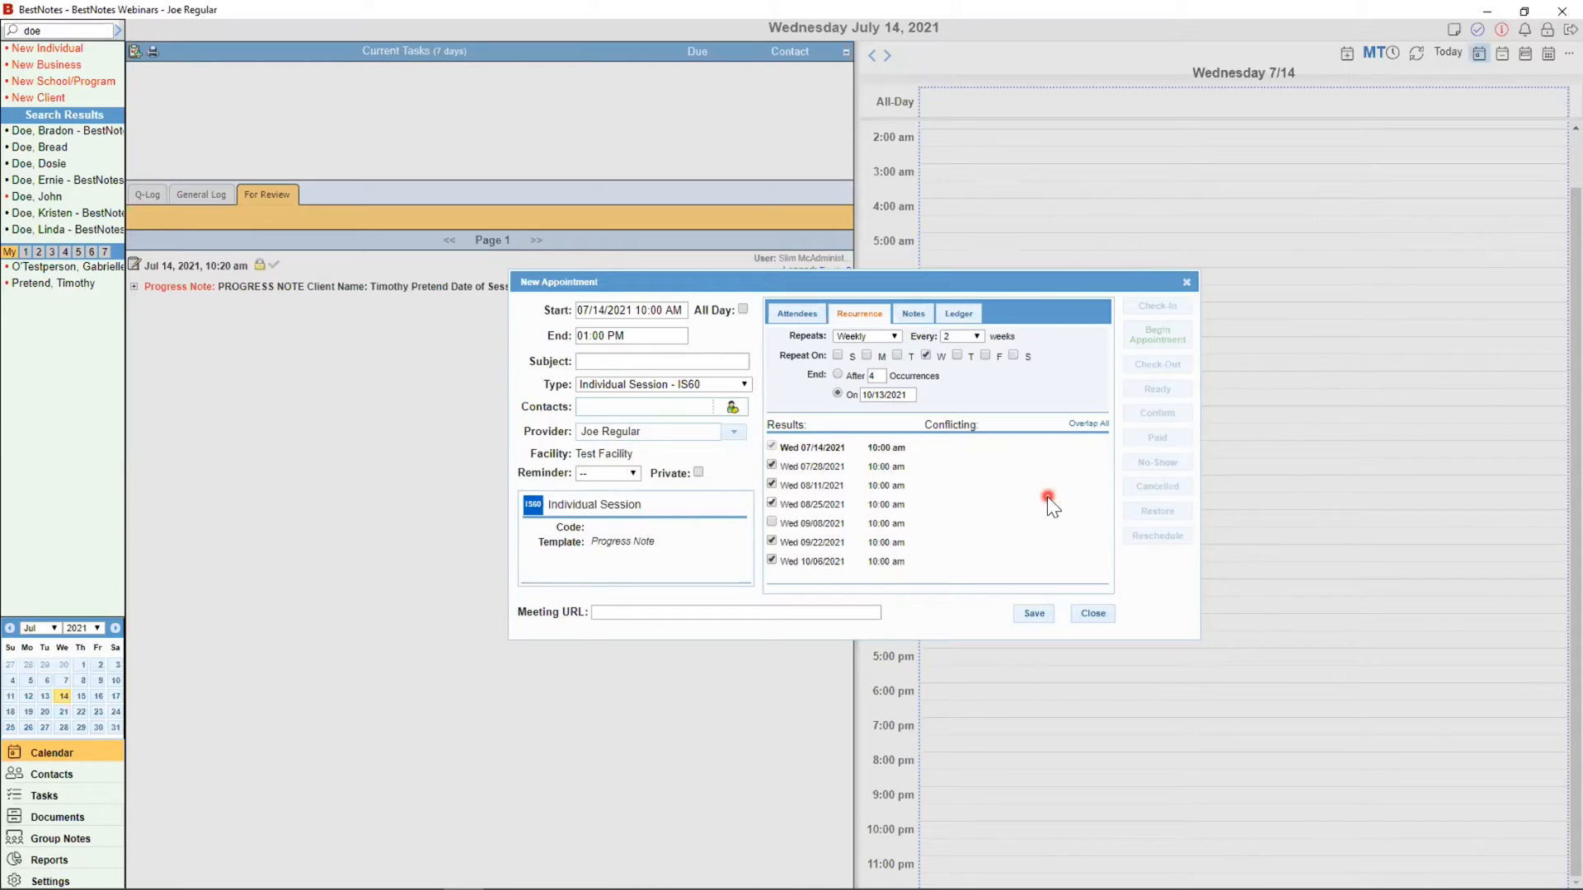
click(923, 313)
click(931, 359)
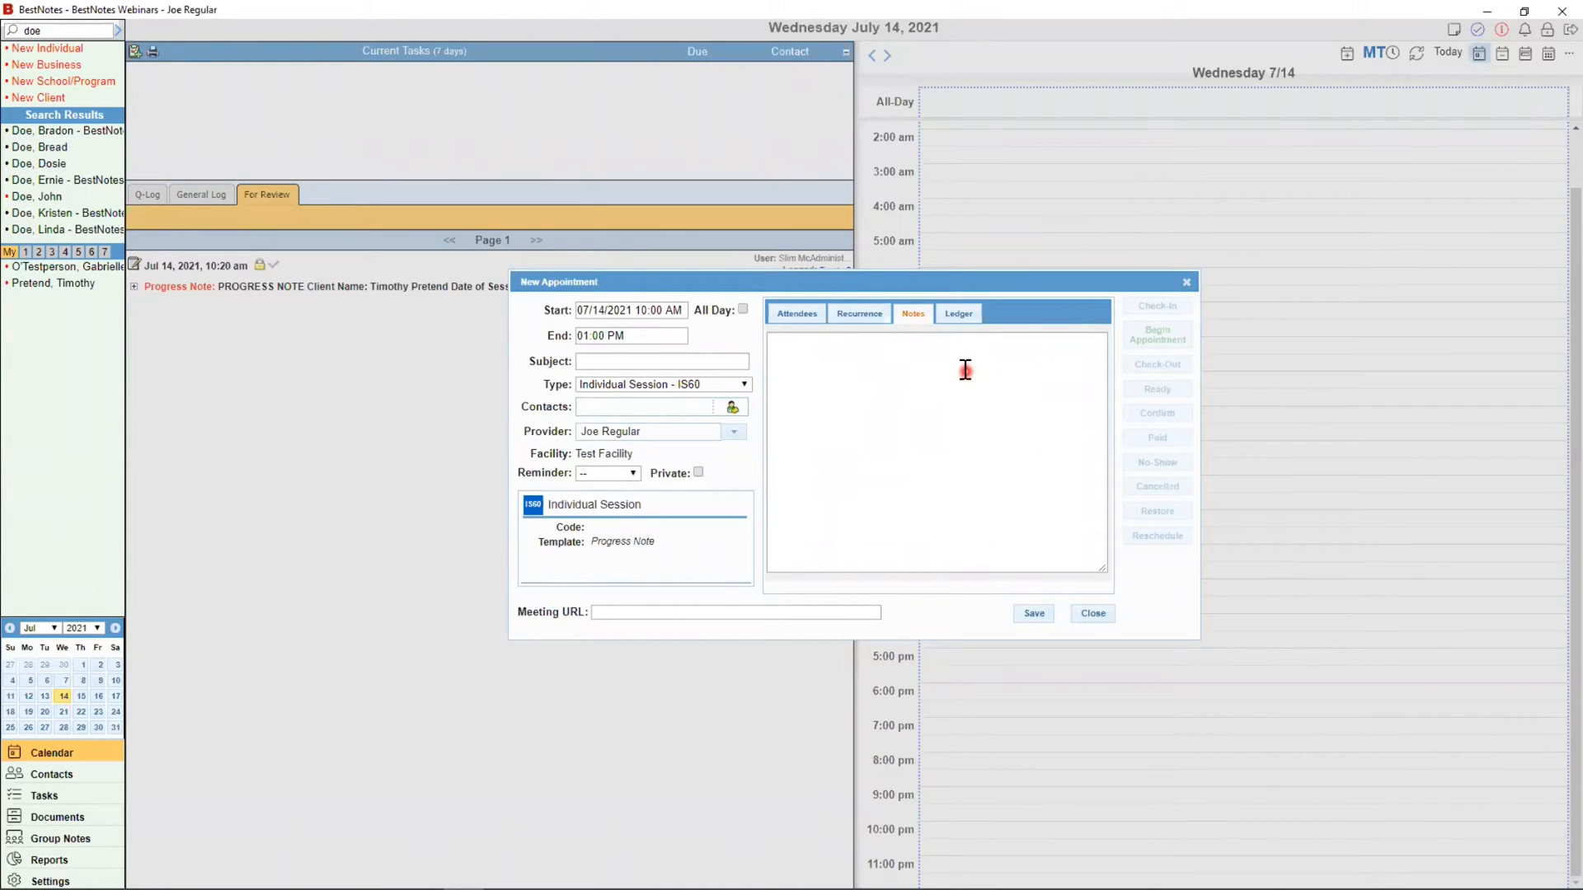
Step: Write a note with the contact's phone number and, on a new line, 'Wear blue'
click(814, 350)
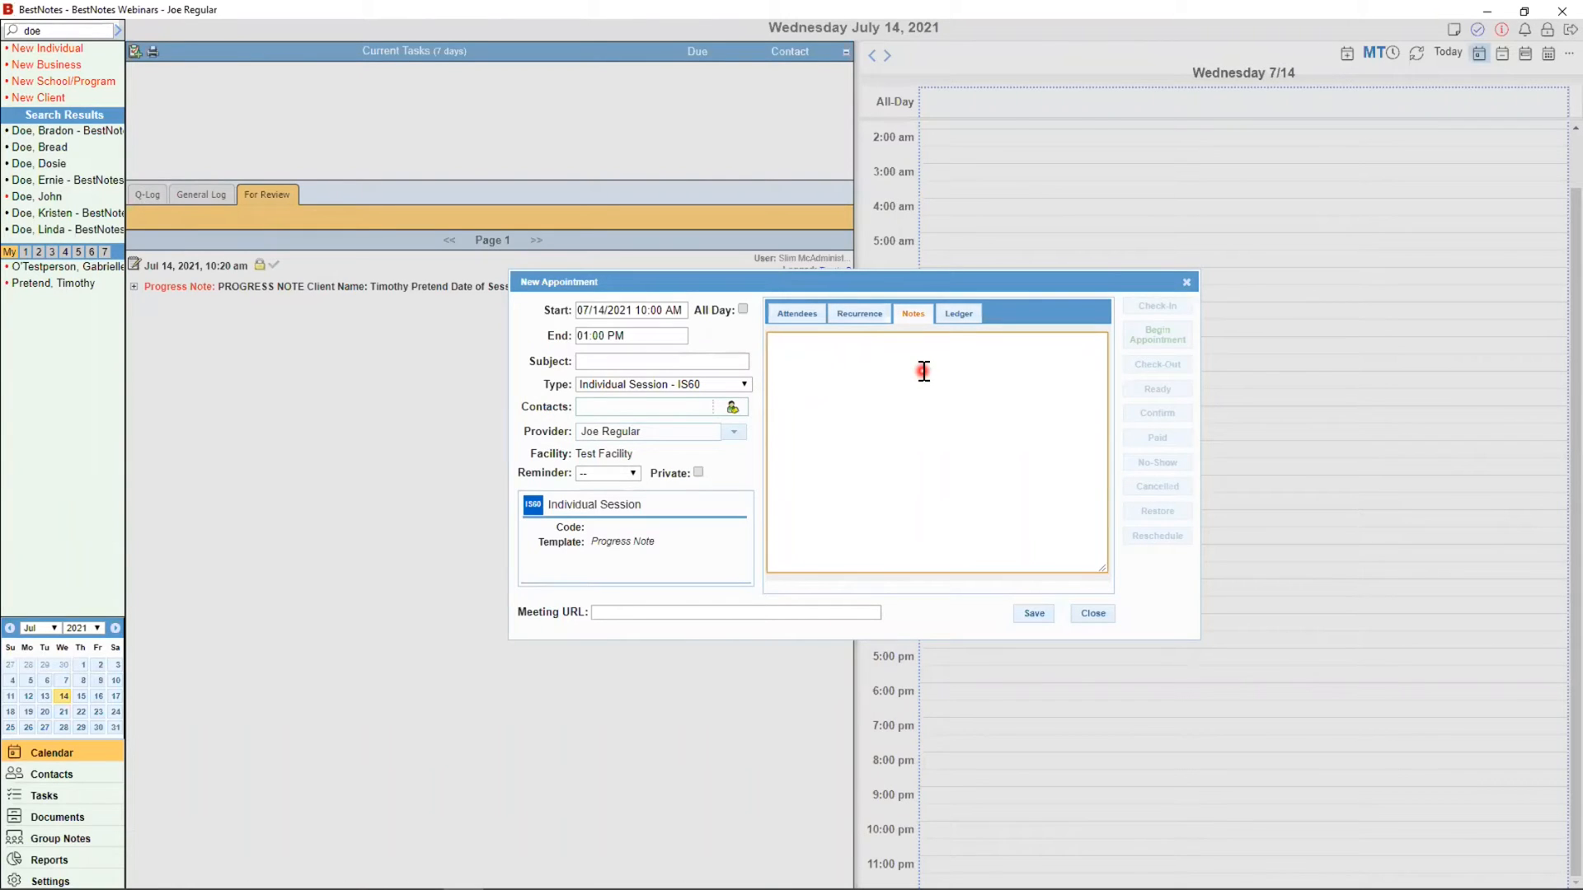
text(Phone numeb)
key(BackSpace)
key(BackSpace)
text(berQ)
key(BackSpace)
key(BackSpace)
text(: 555-1234)
key(Return)
text(Wear blue.)
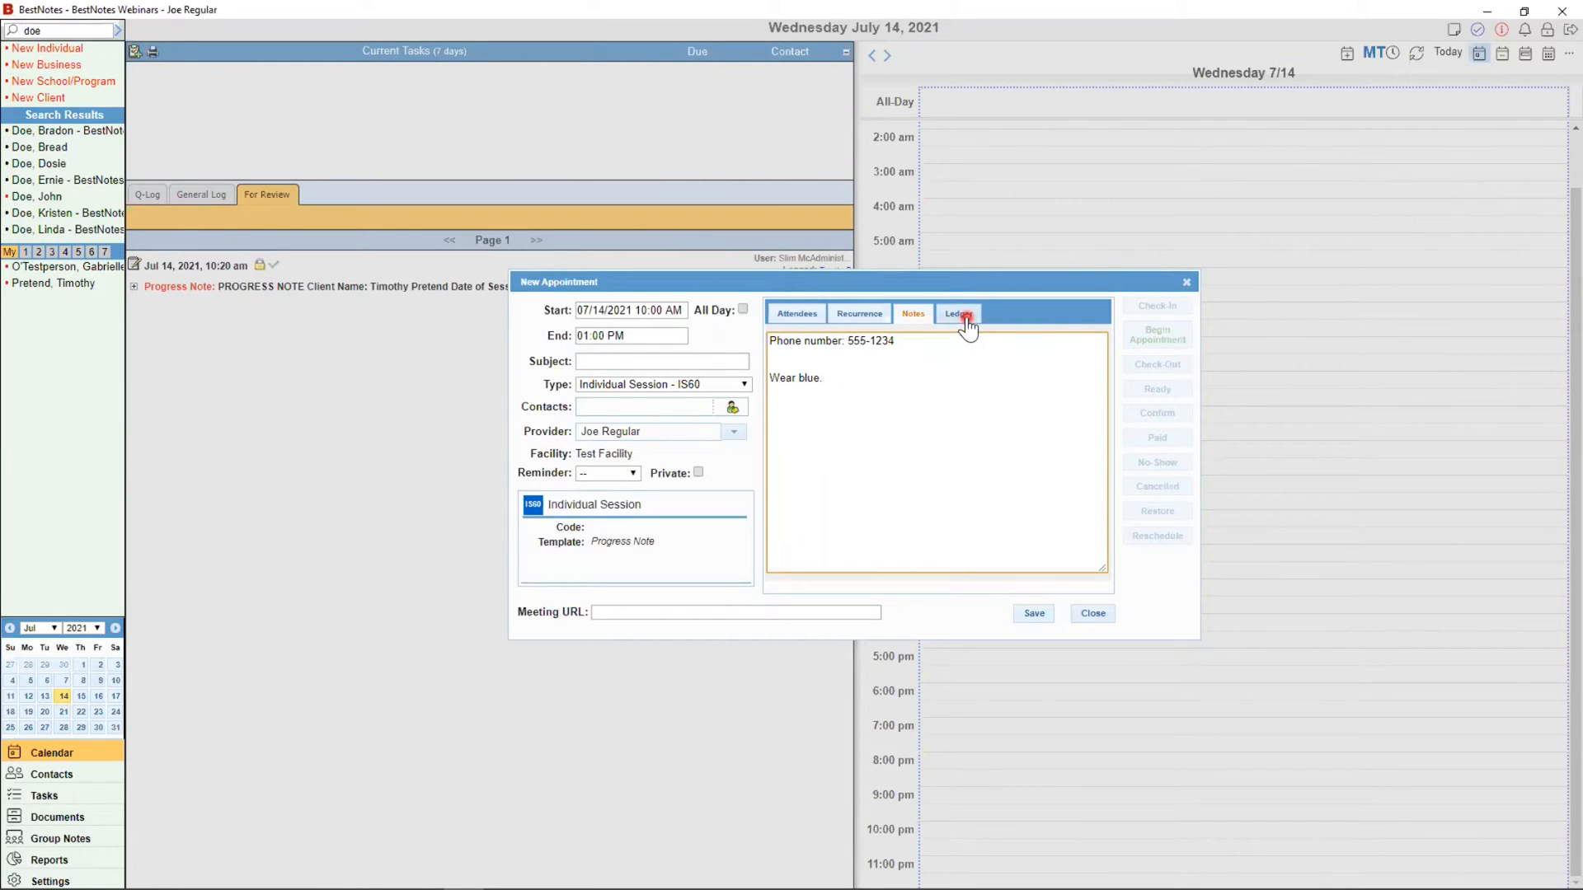
click(1037, 614)
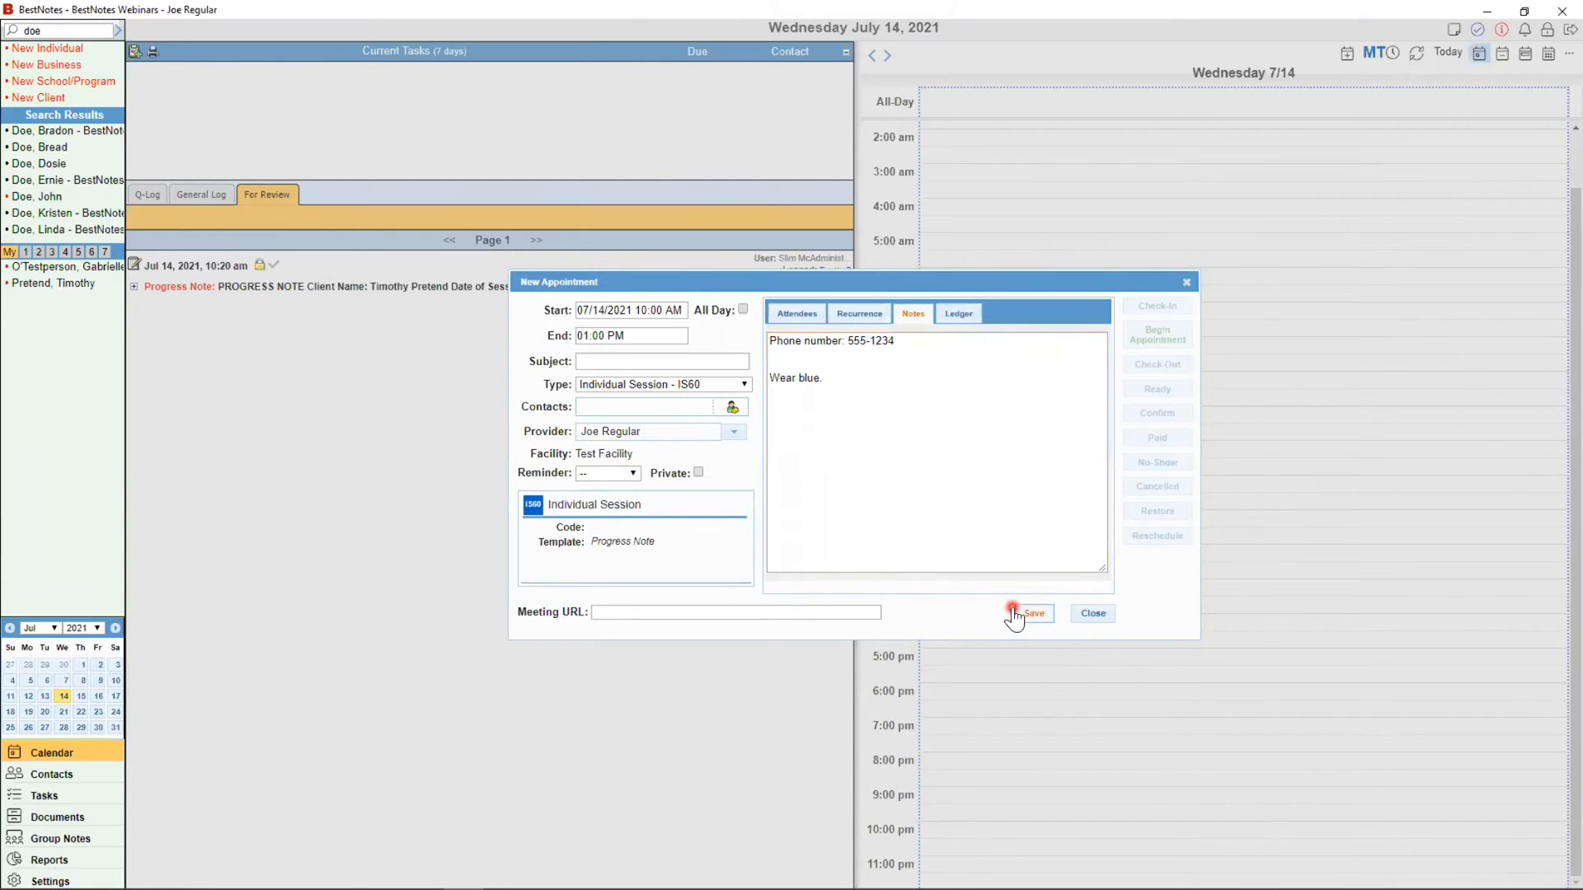
Step: Save the appointment to the July 14 calendar and reopen it from its calendar block
click(1023, 615)
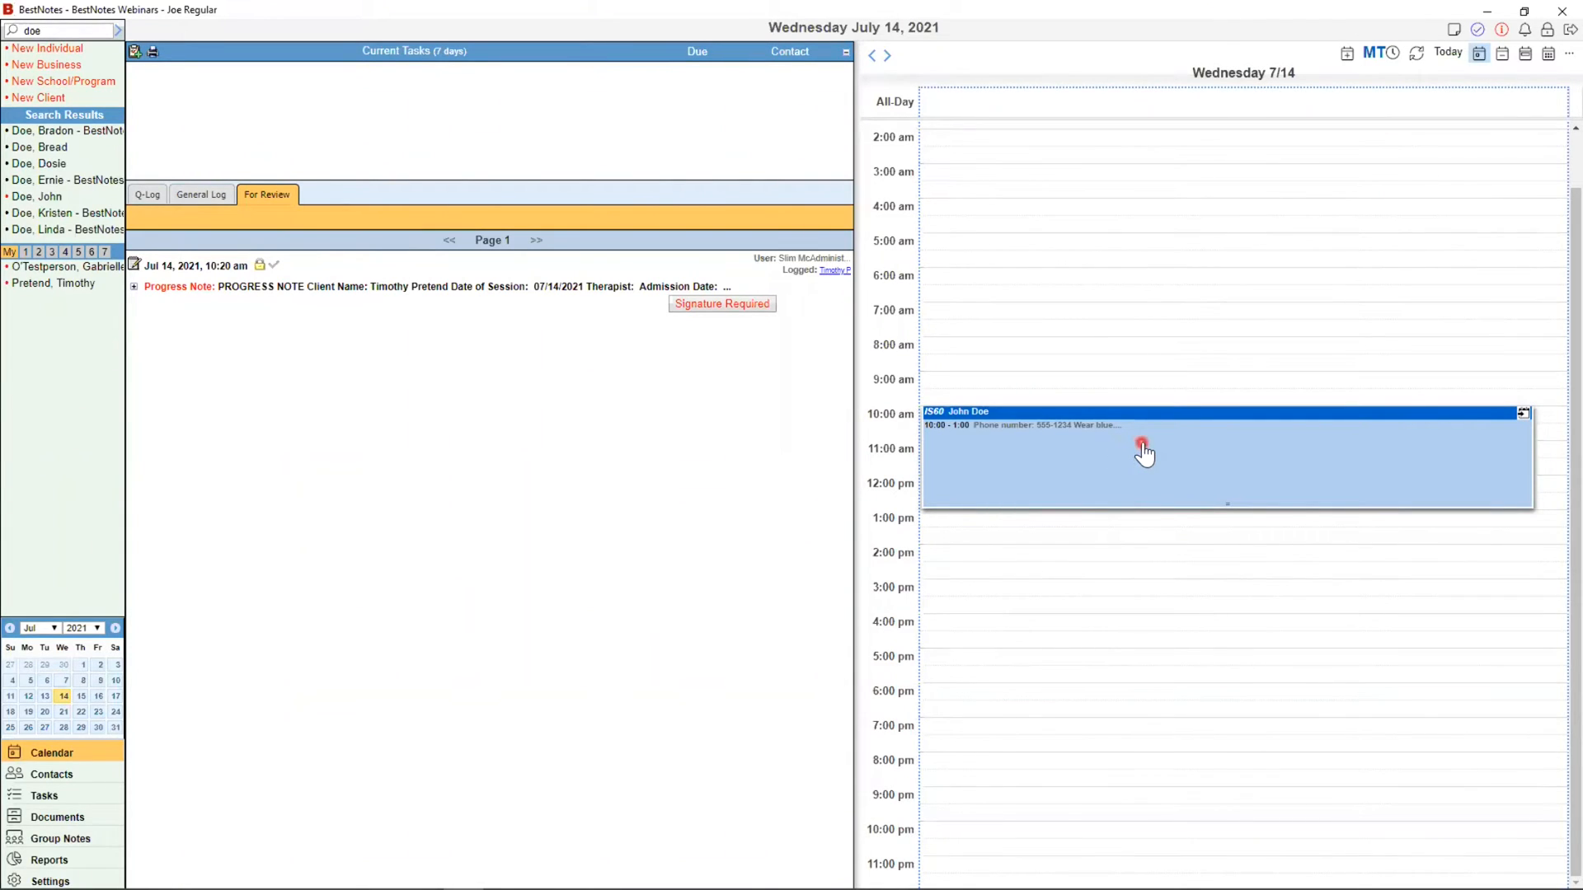
double_click(1116, 470)
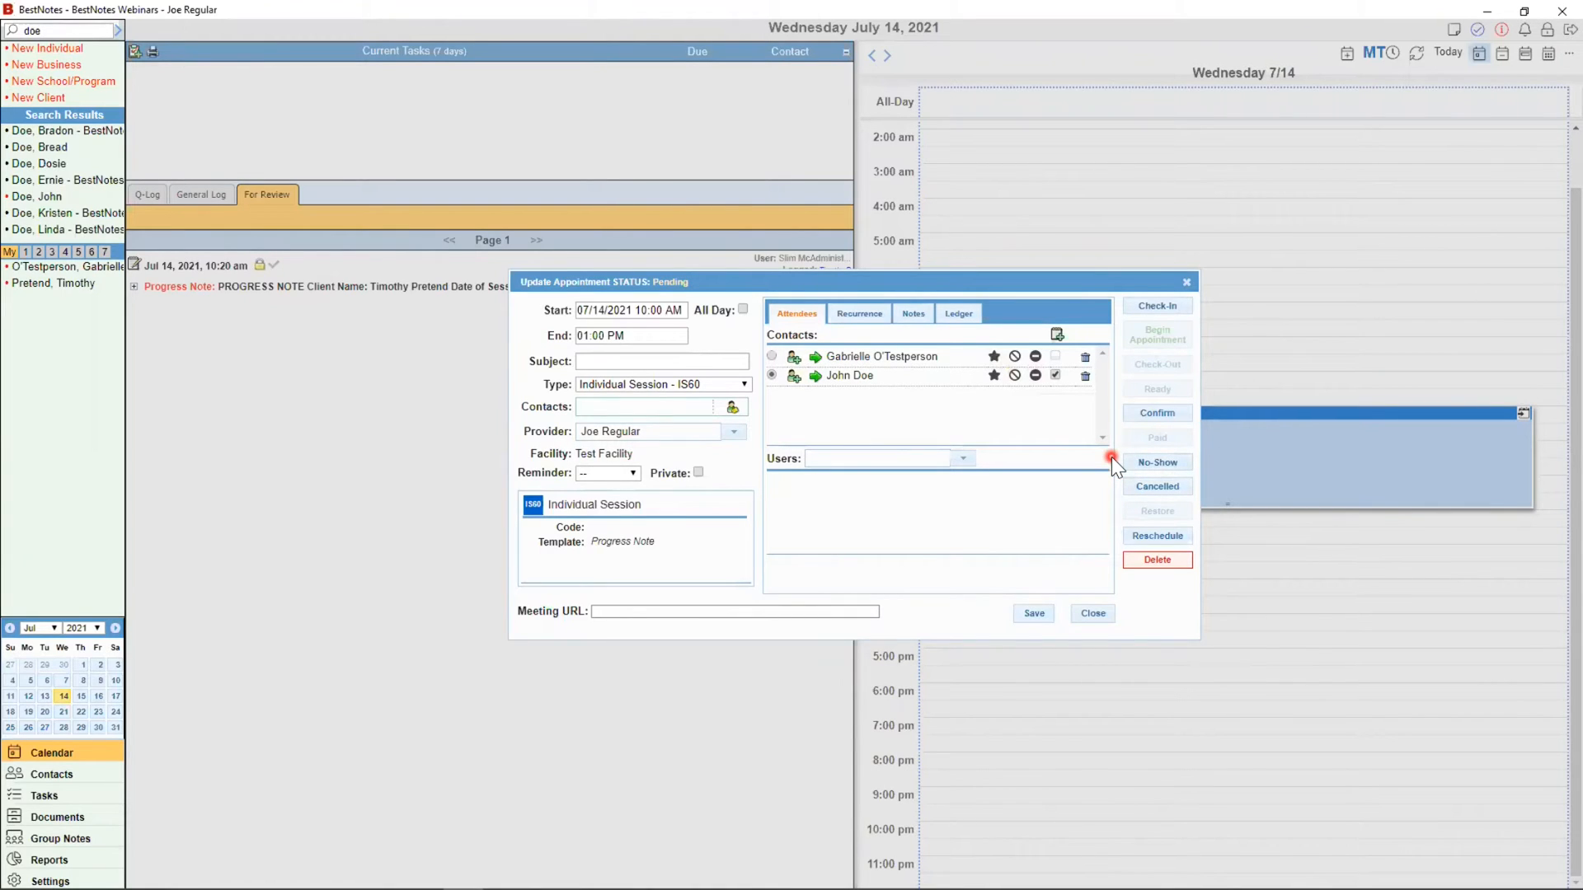
Step: Mark one client confirmed and cancel the other attendee with the reason Forgot
click(1156, 415)
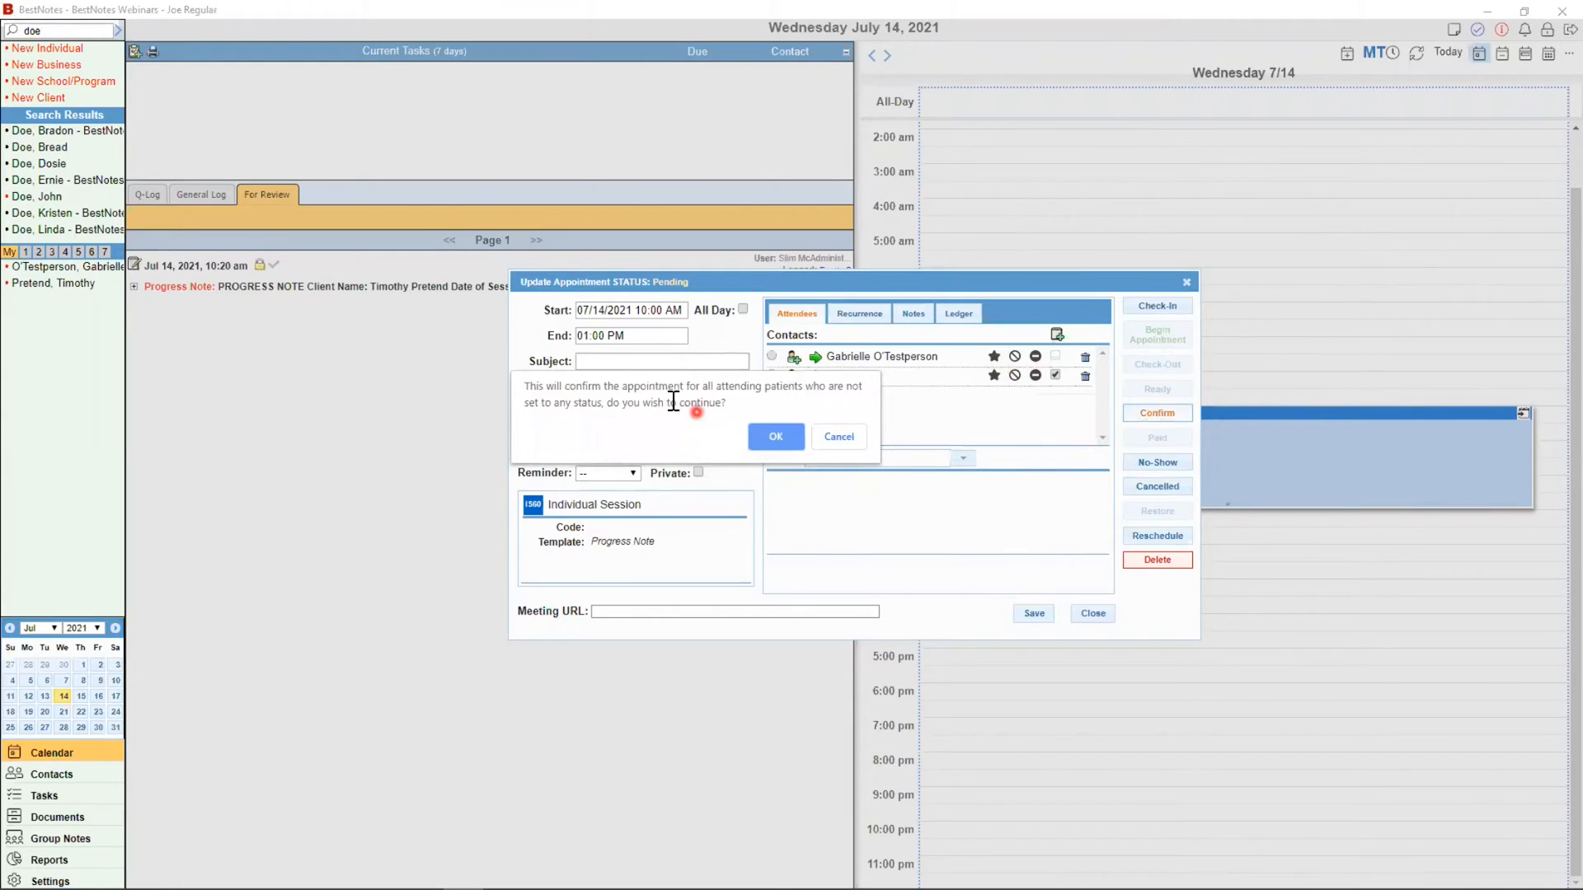
click(860, 435)
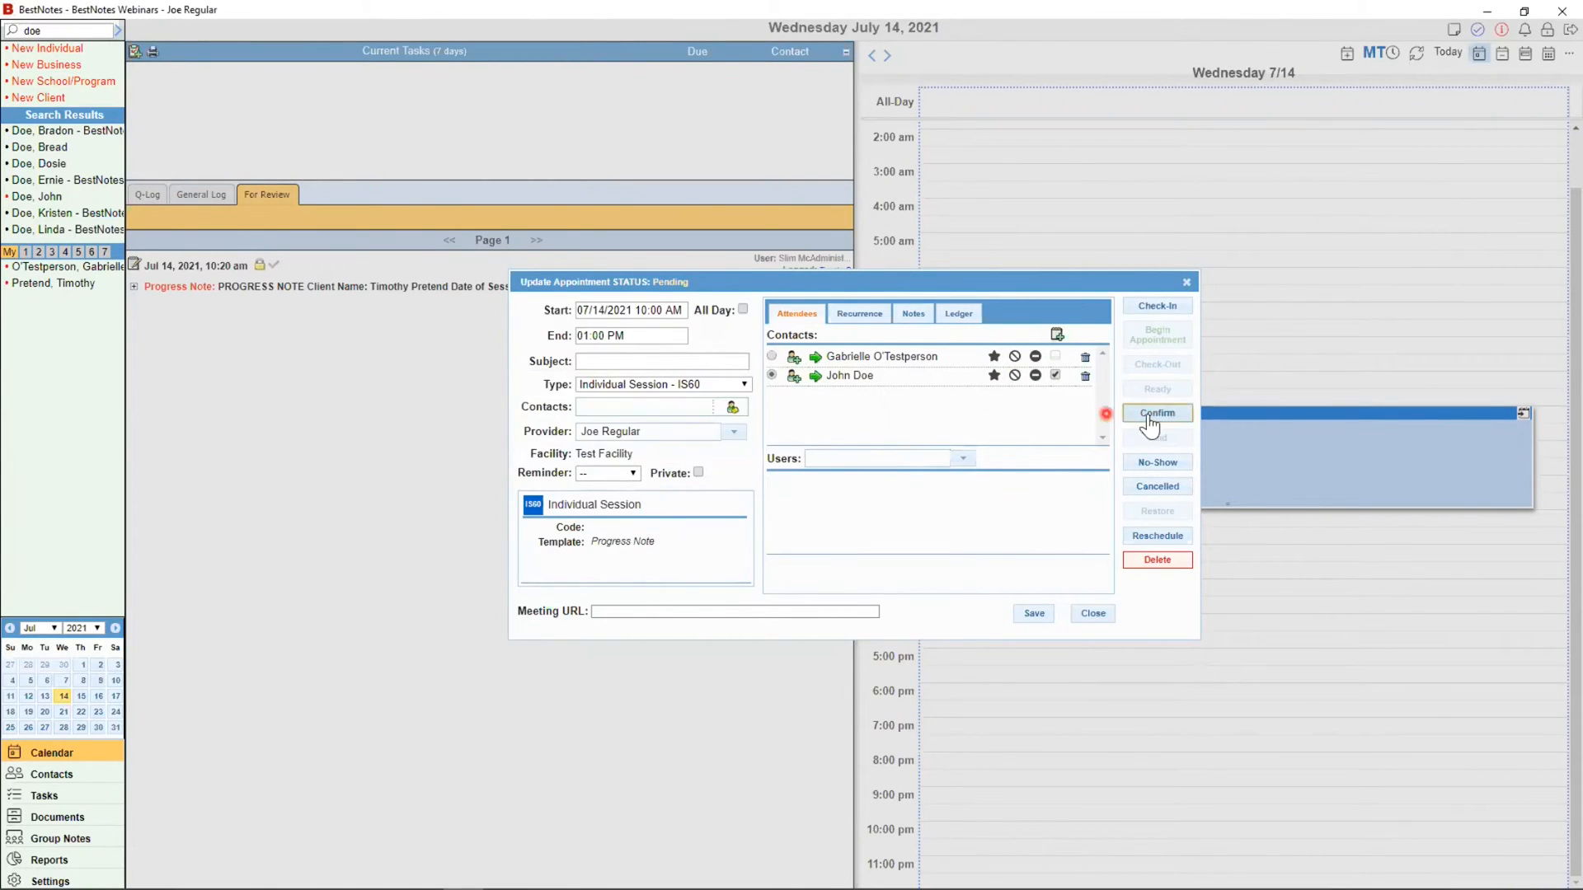
click(994, 376)
click(1015, 375)
click(797, 444)
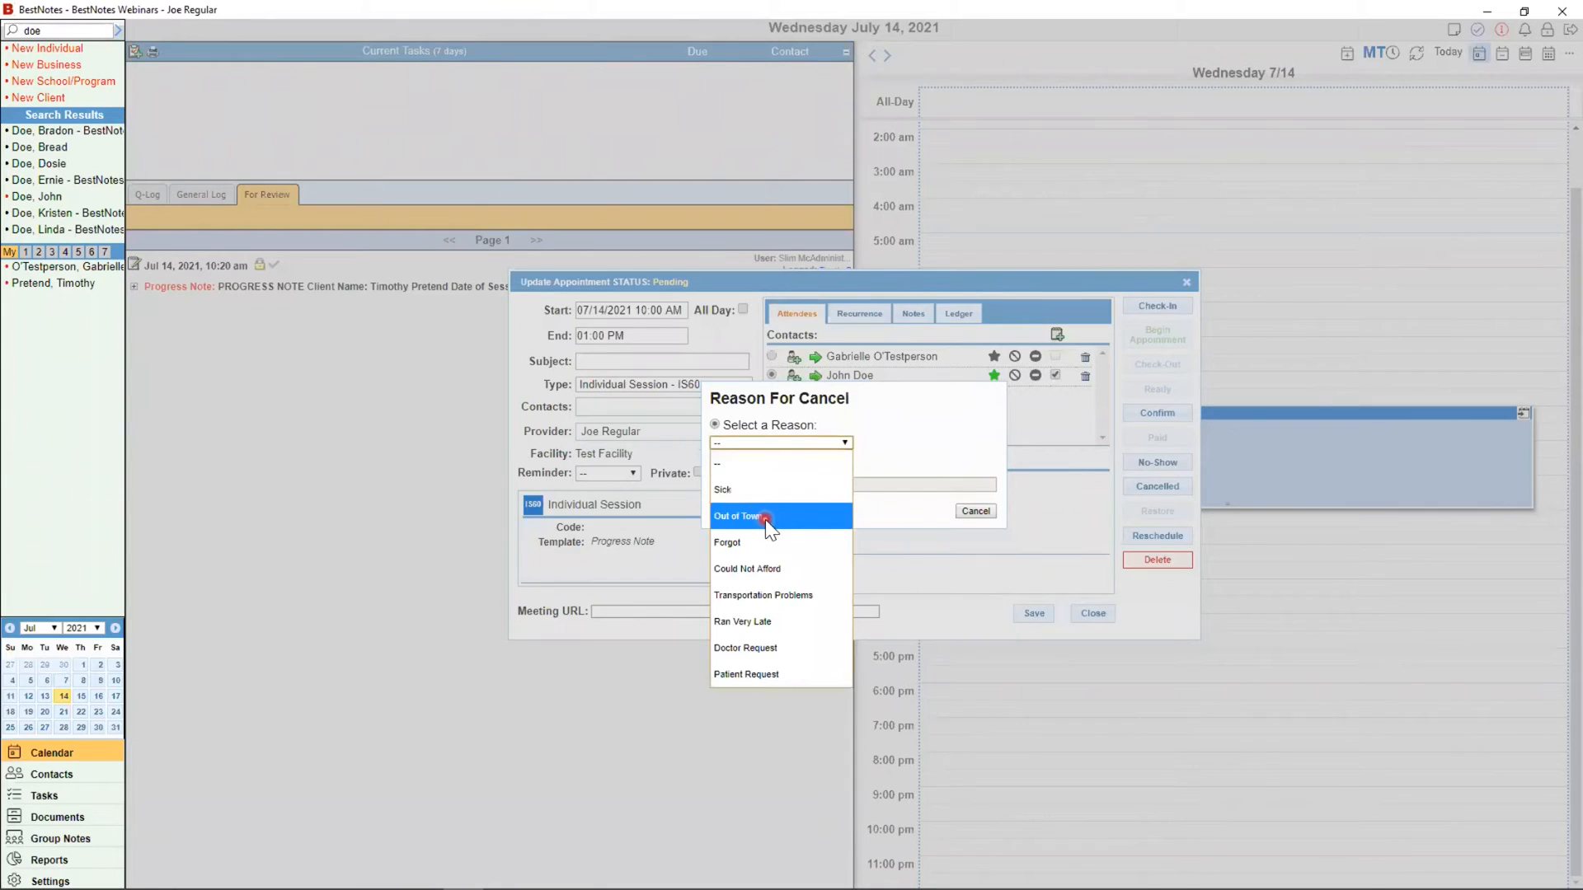
click(762, 541)
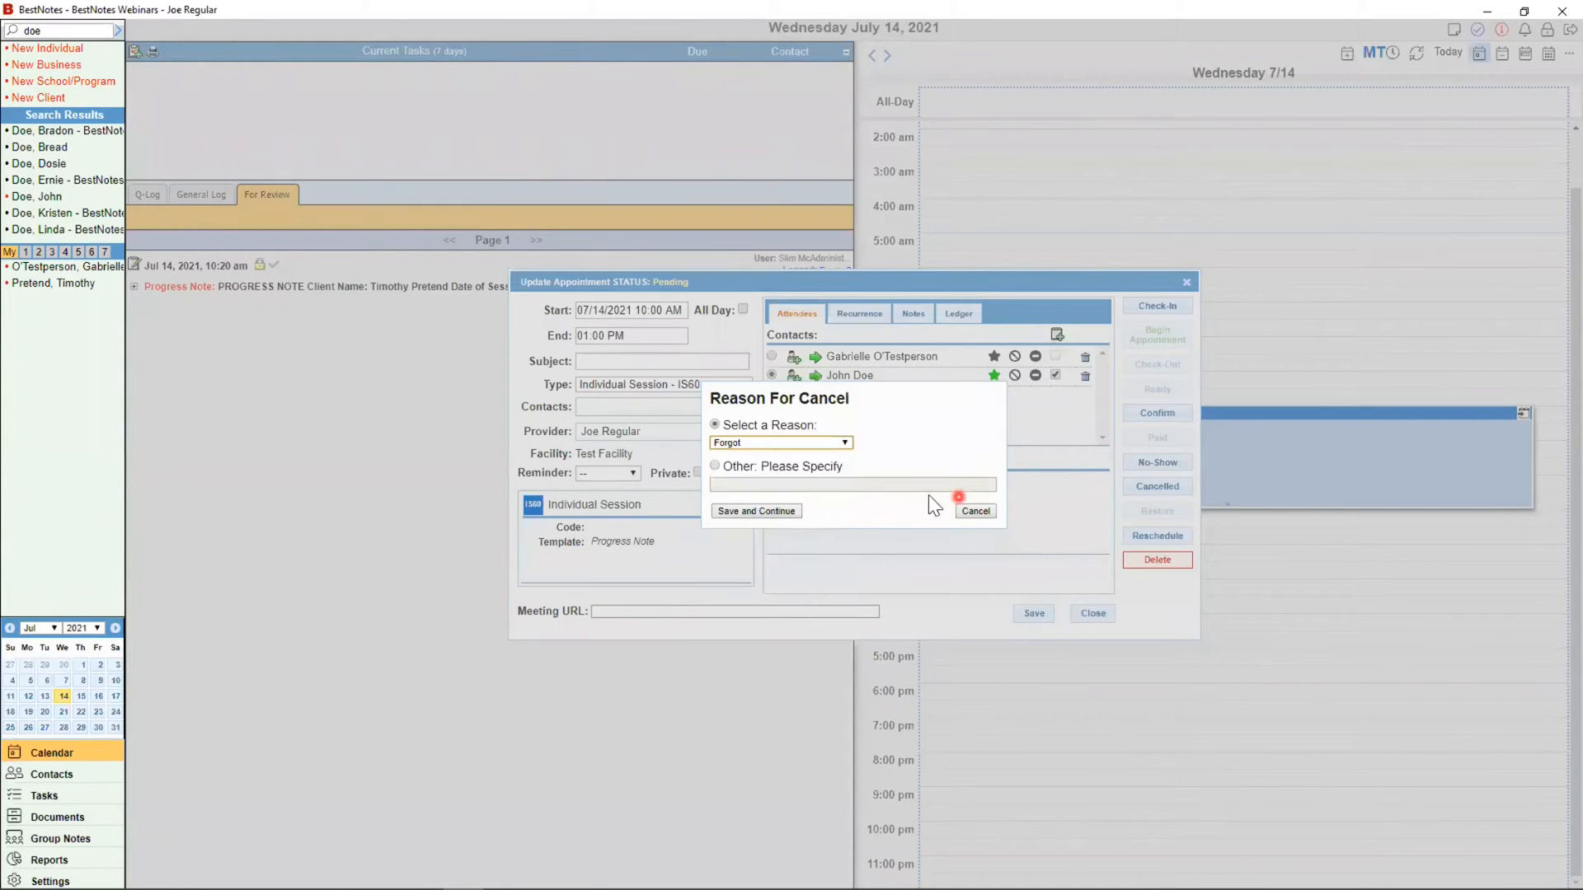
click(775, 511)
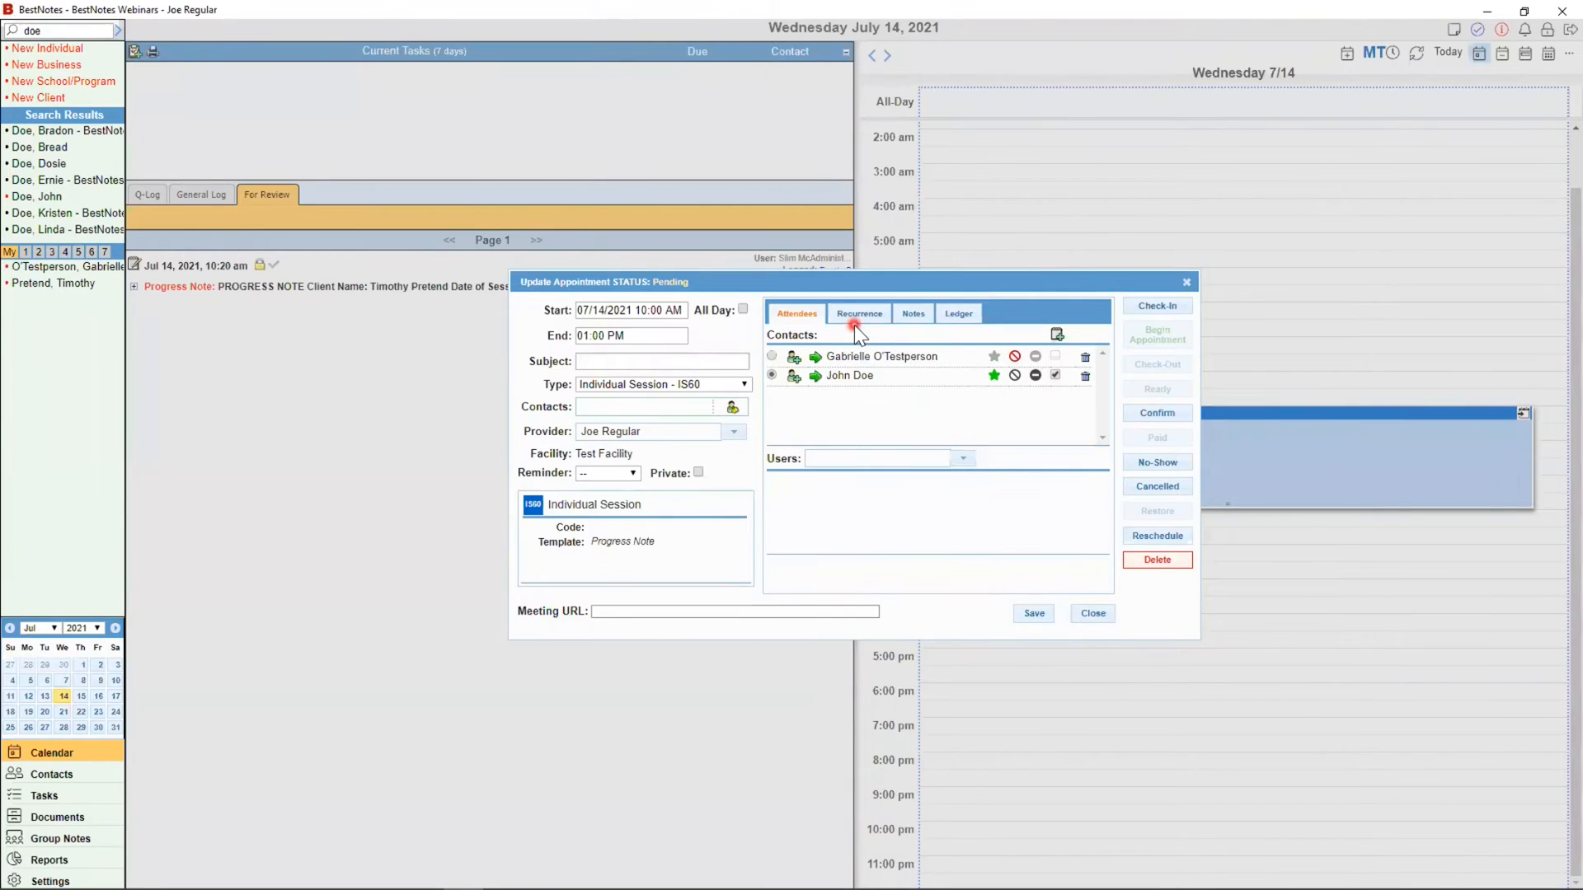
drag(664, 437, 569, 437)
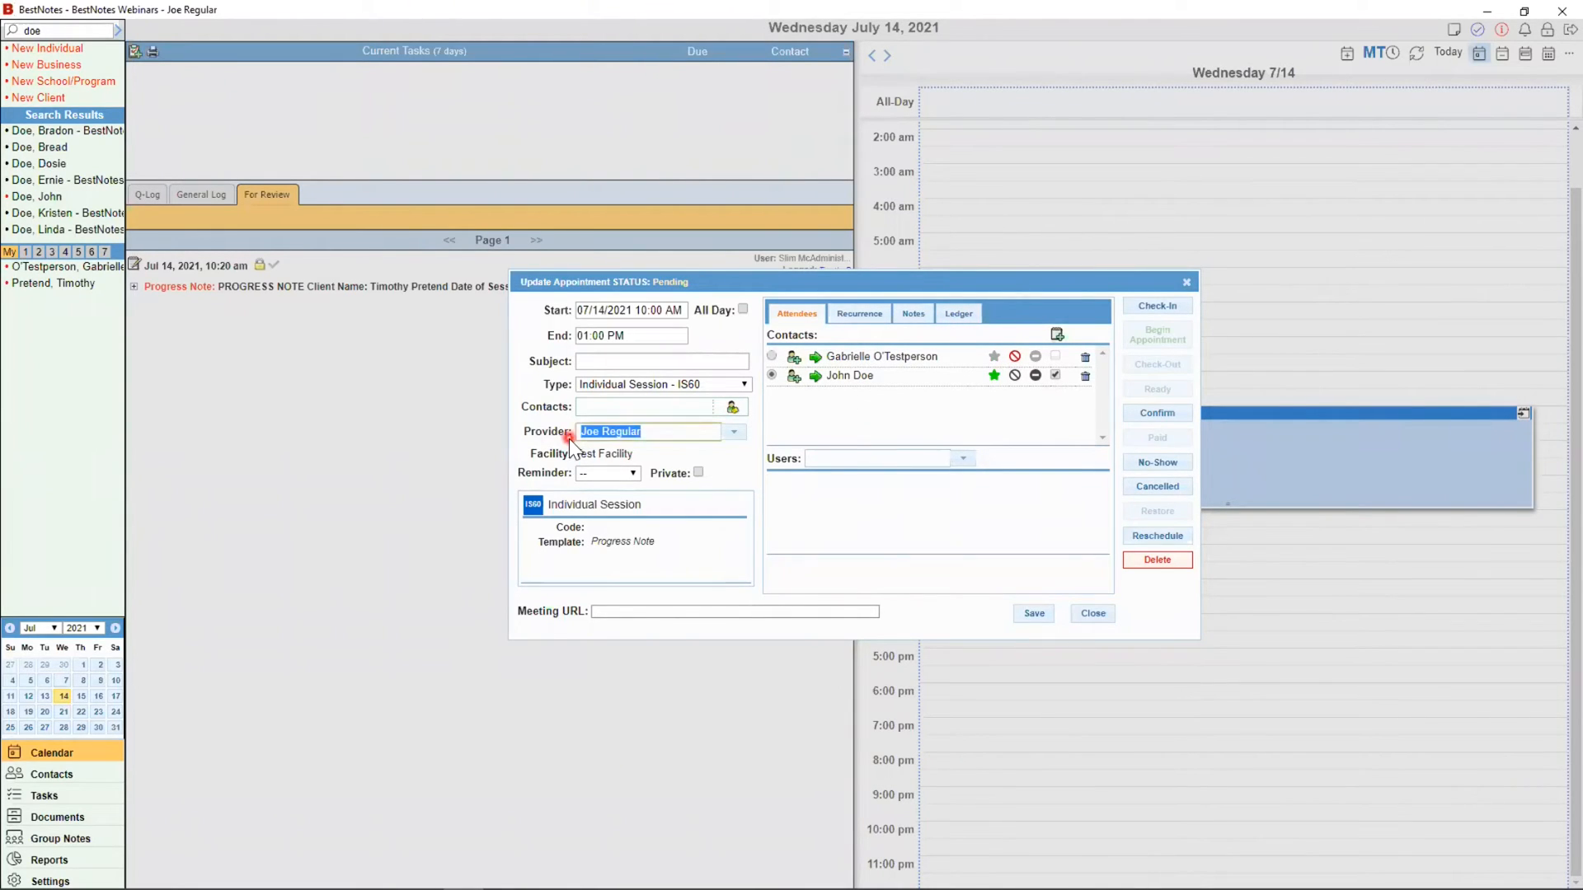
click(1118, 302)
click(738, 409)
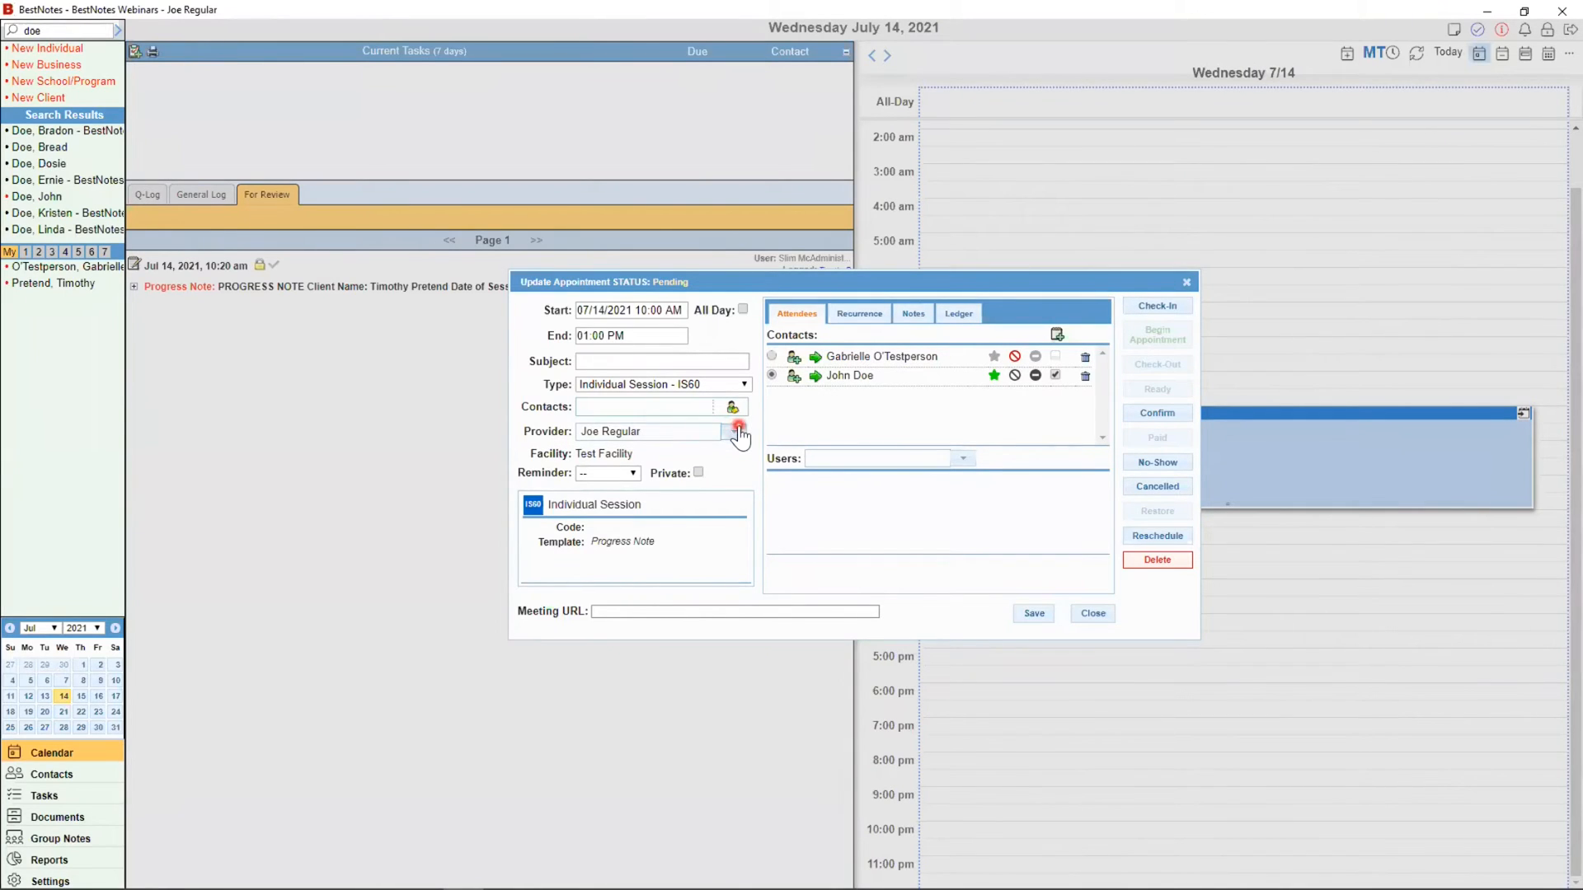
click(700, 441)
click(631, 485)
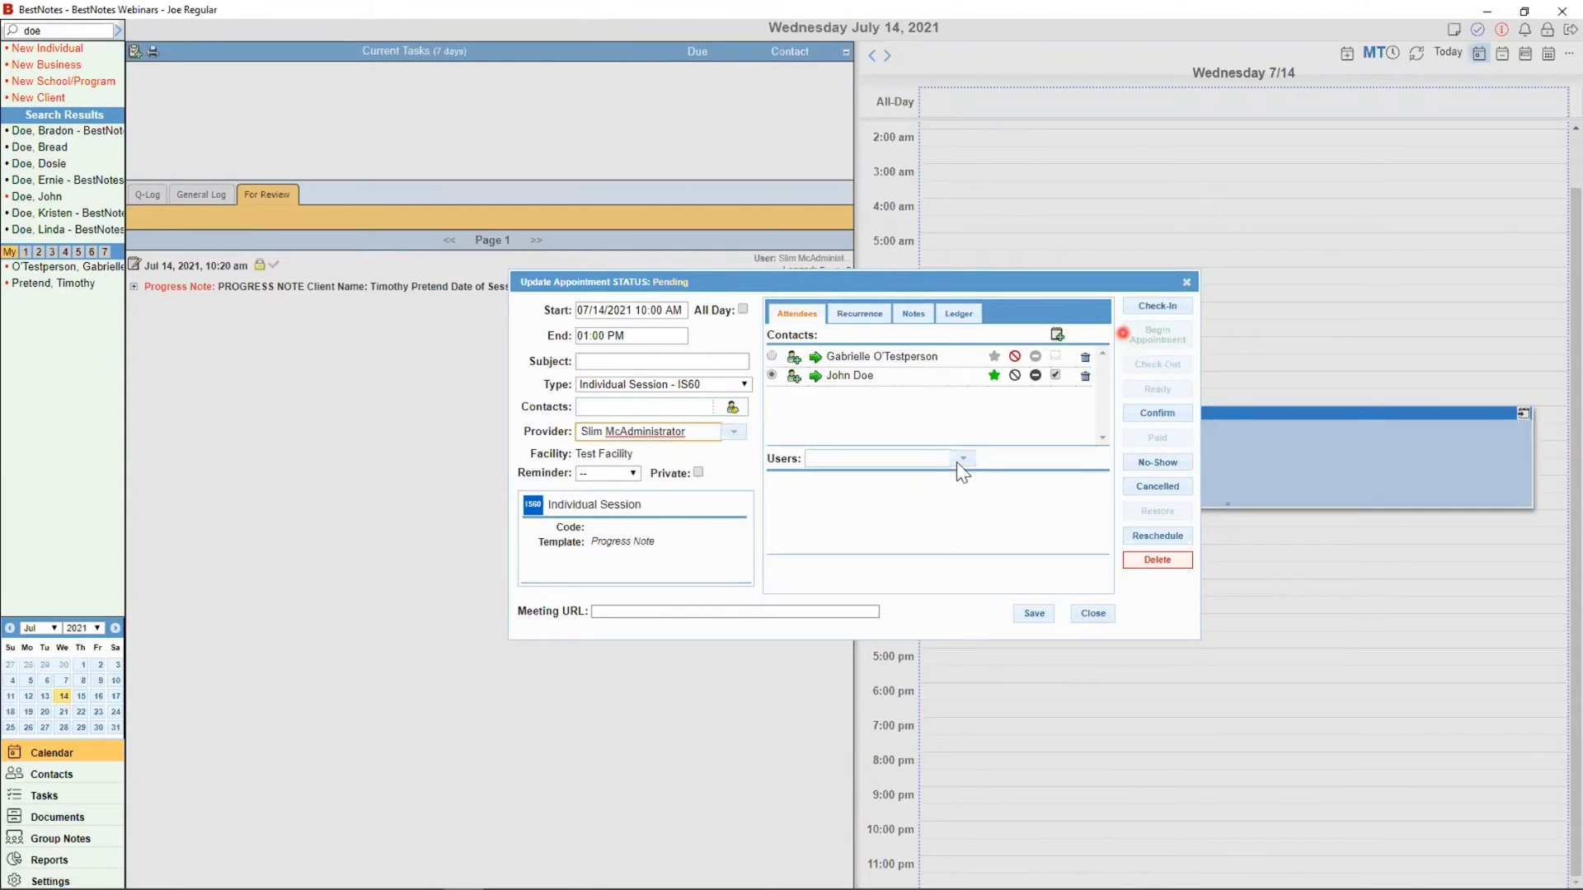
click(734, 431)
click(655, 474)
Step: Check the client in, move the progress note window aside, and close it
click(1150, 309)
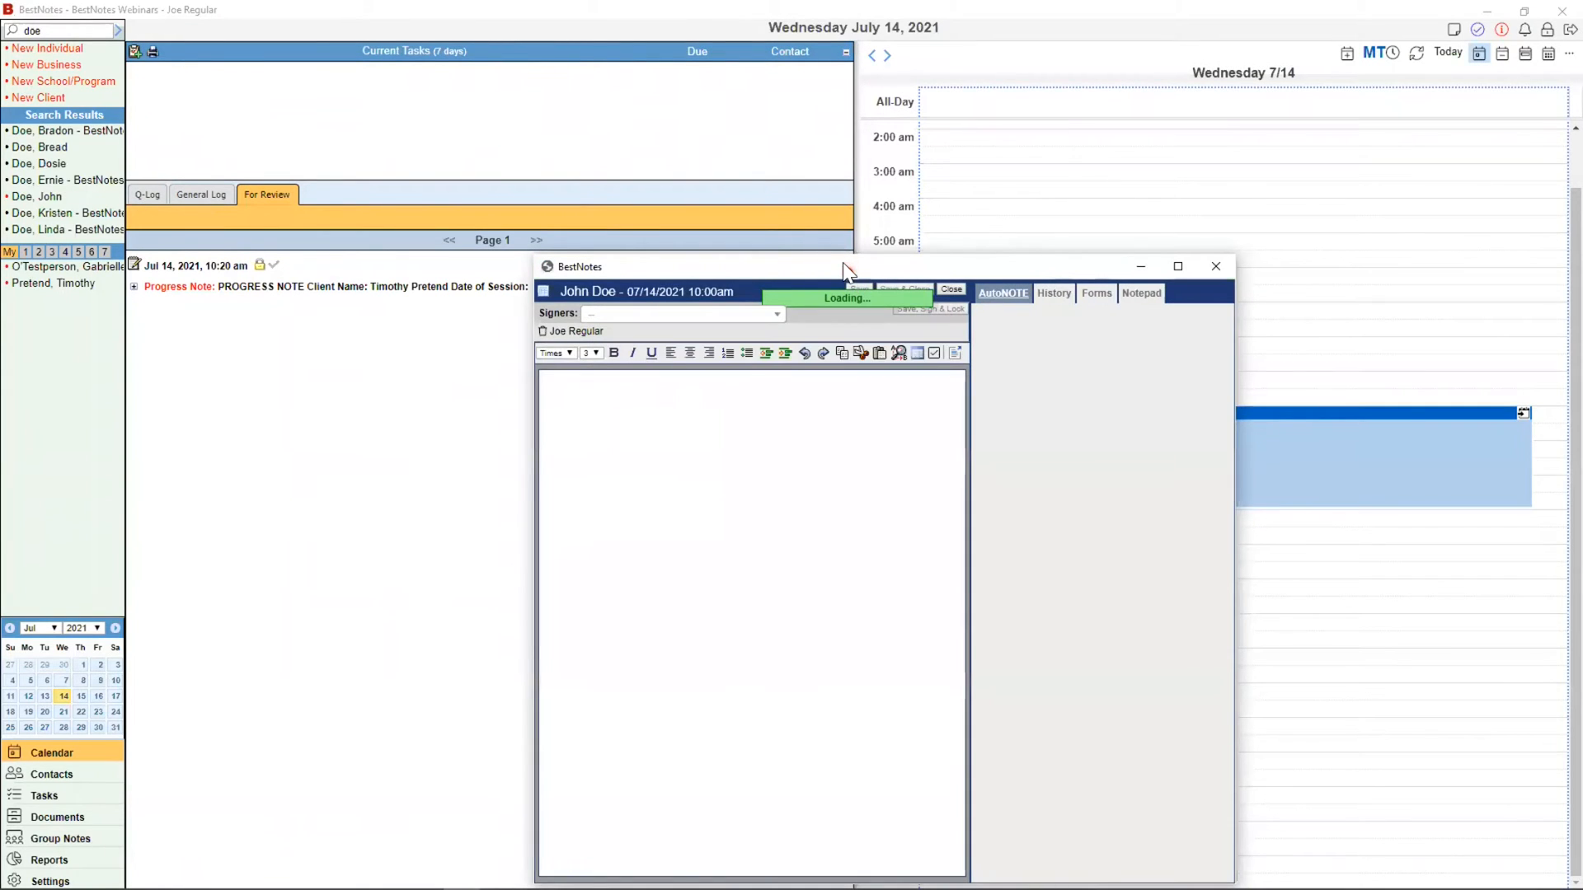
drag(849, 271, 666, 116)
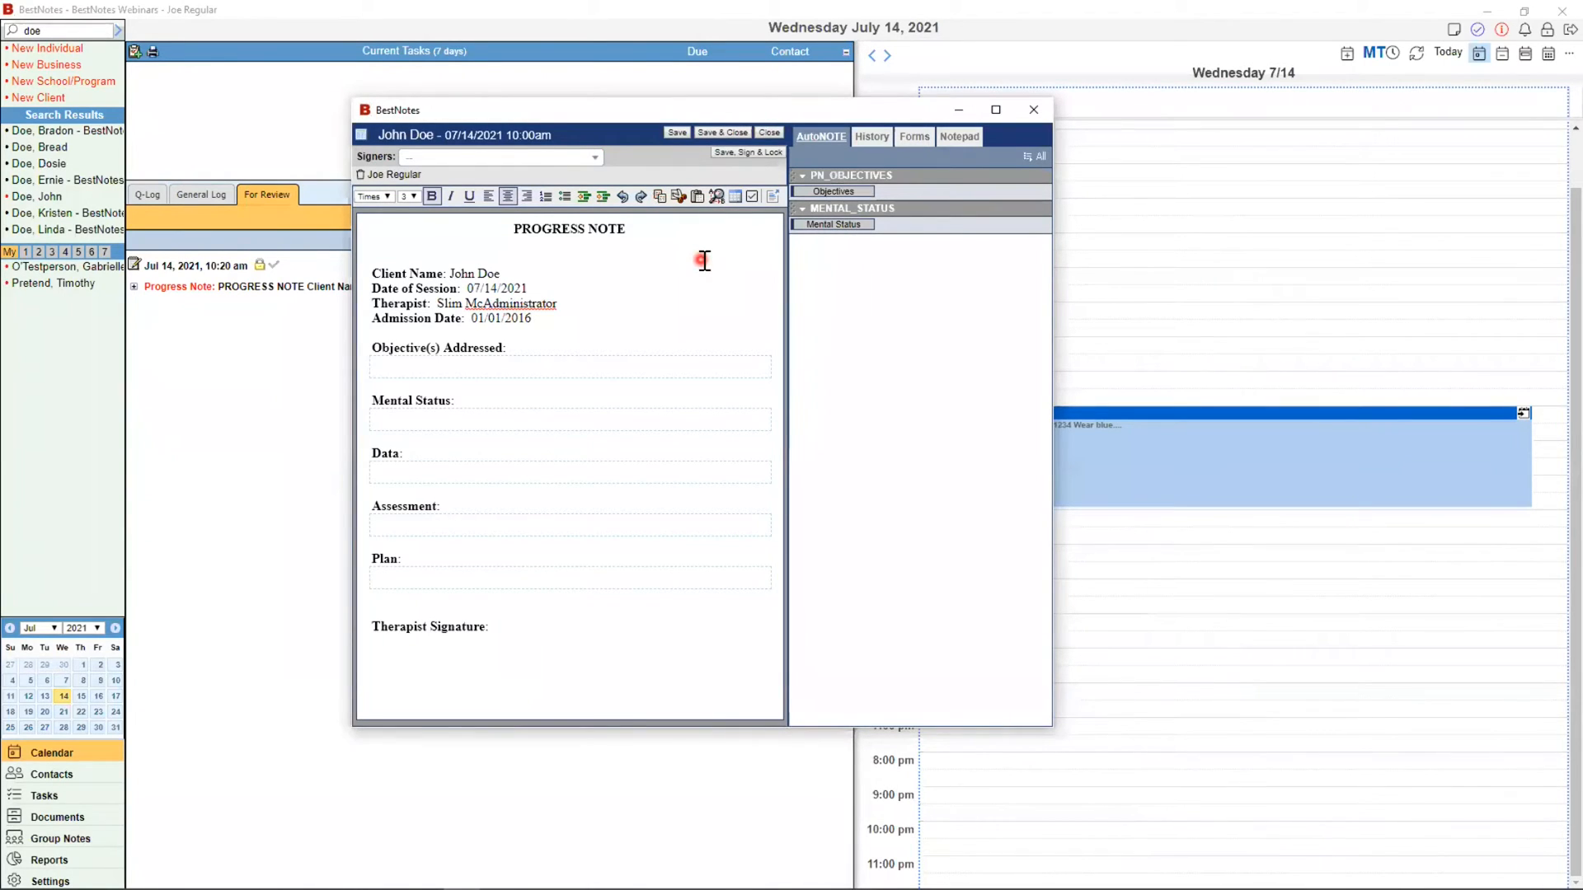
click(770, 135)
click(768, 132)
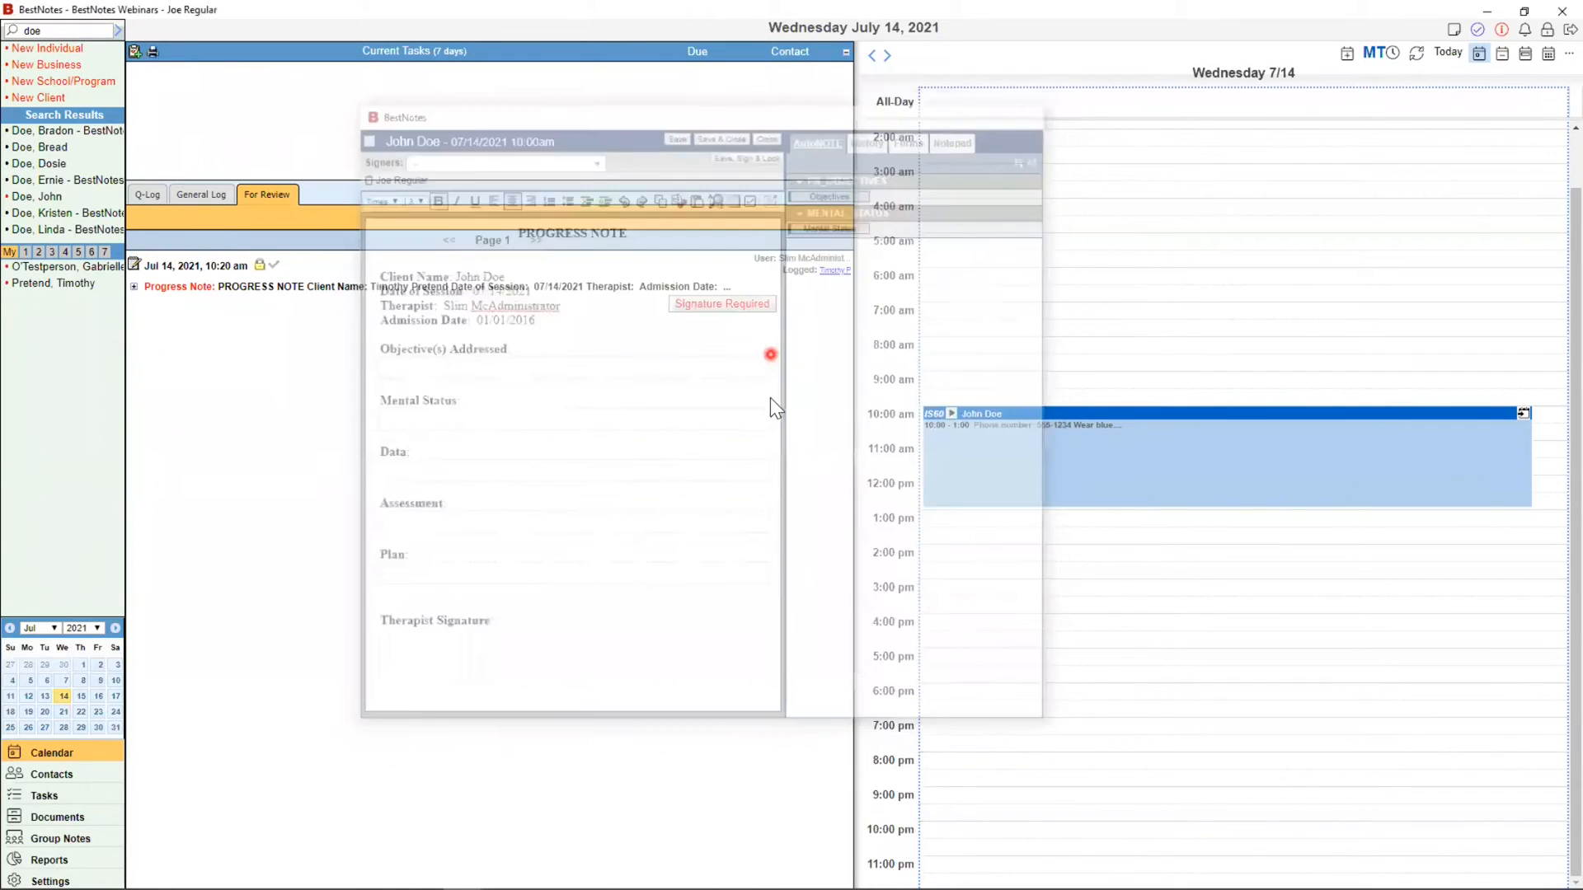
Step: Check out the 10:00 AM–1:00 PM individual session in the Update Appointment Status dialog
mouse_move(1106, 421)
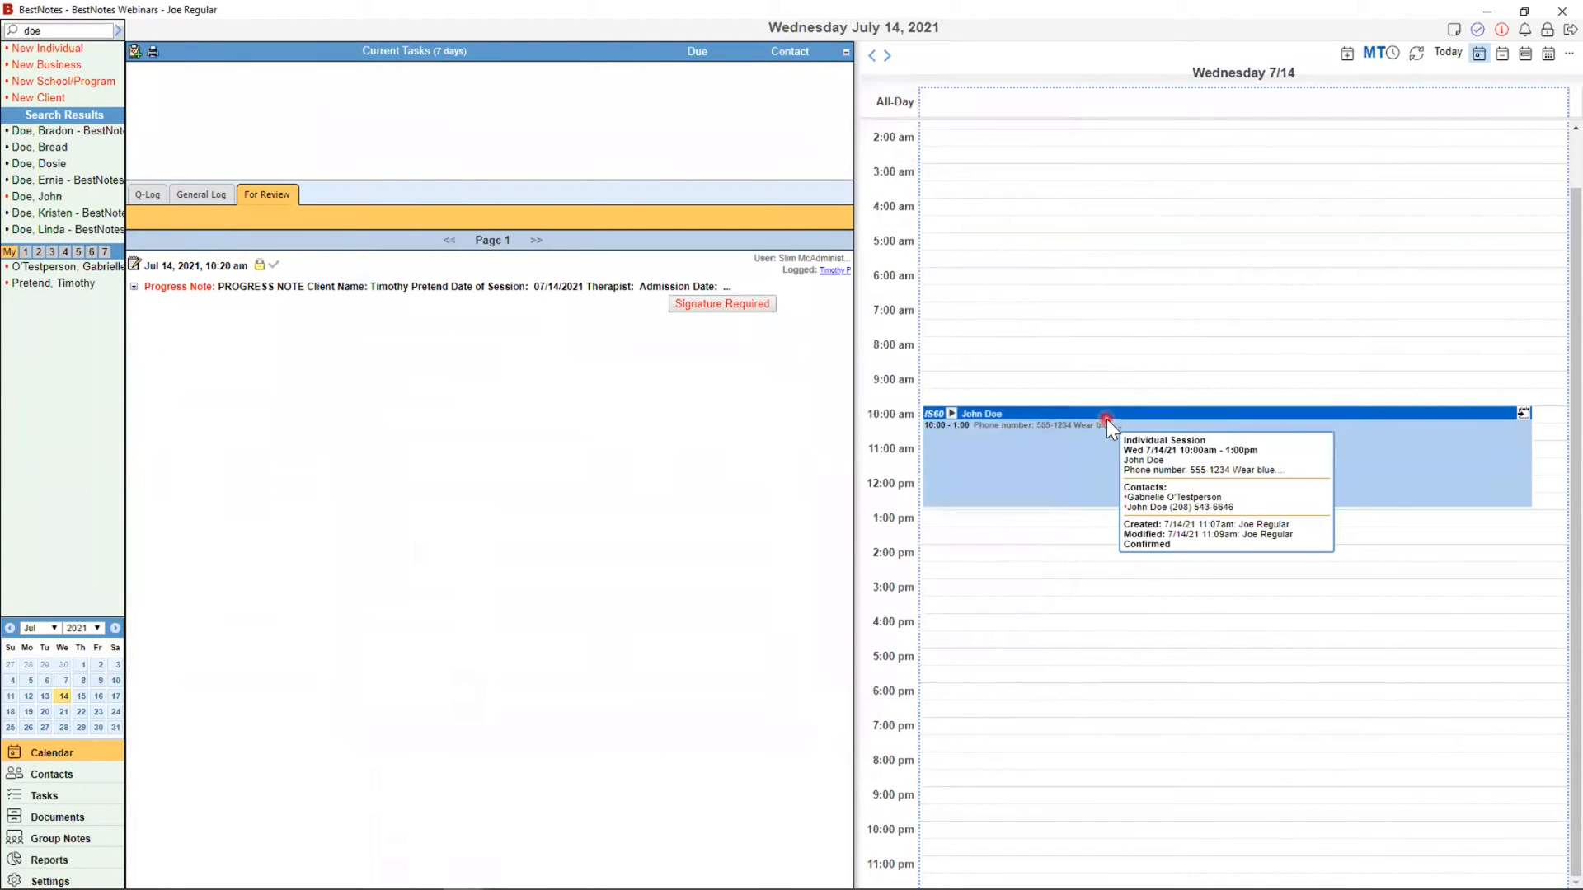
double_click(999, 419)
drag(1081, 288, 948, 393)
click(960, 426)
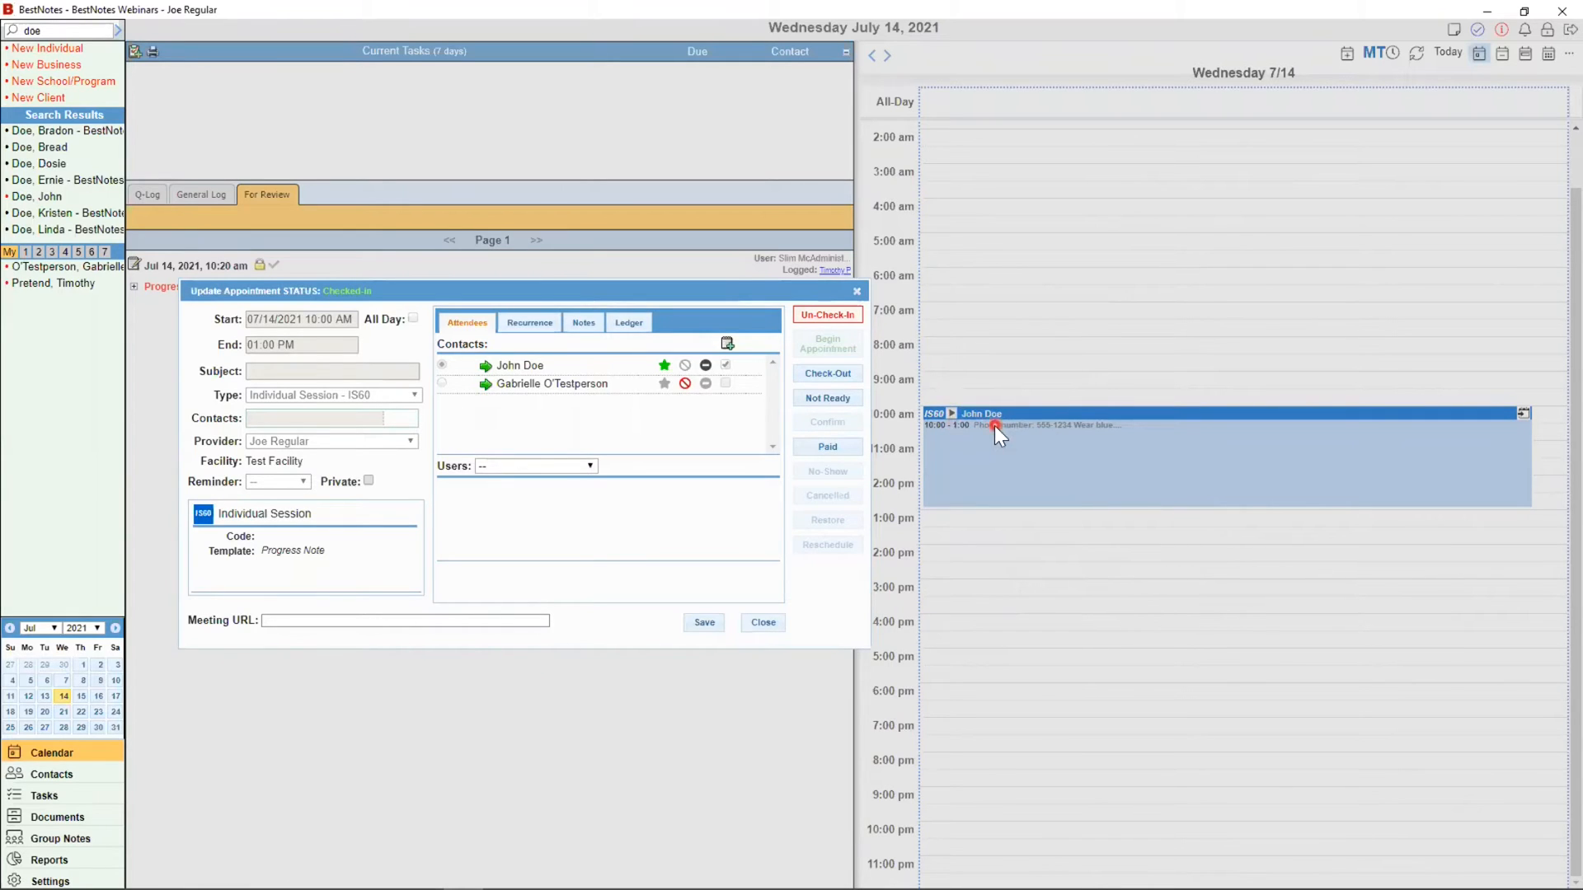
click(852, 375)
click(804, 398)
click(816, 375)
click(817, 376)
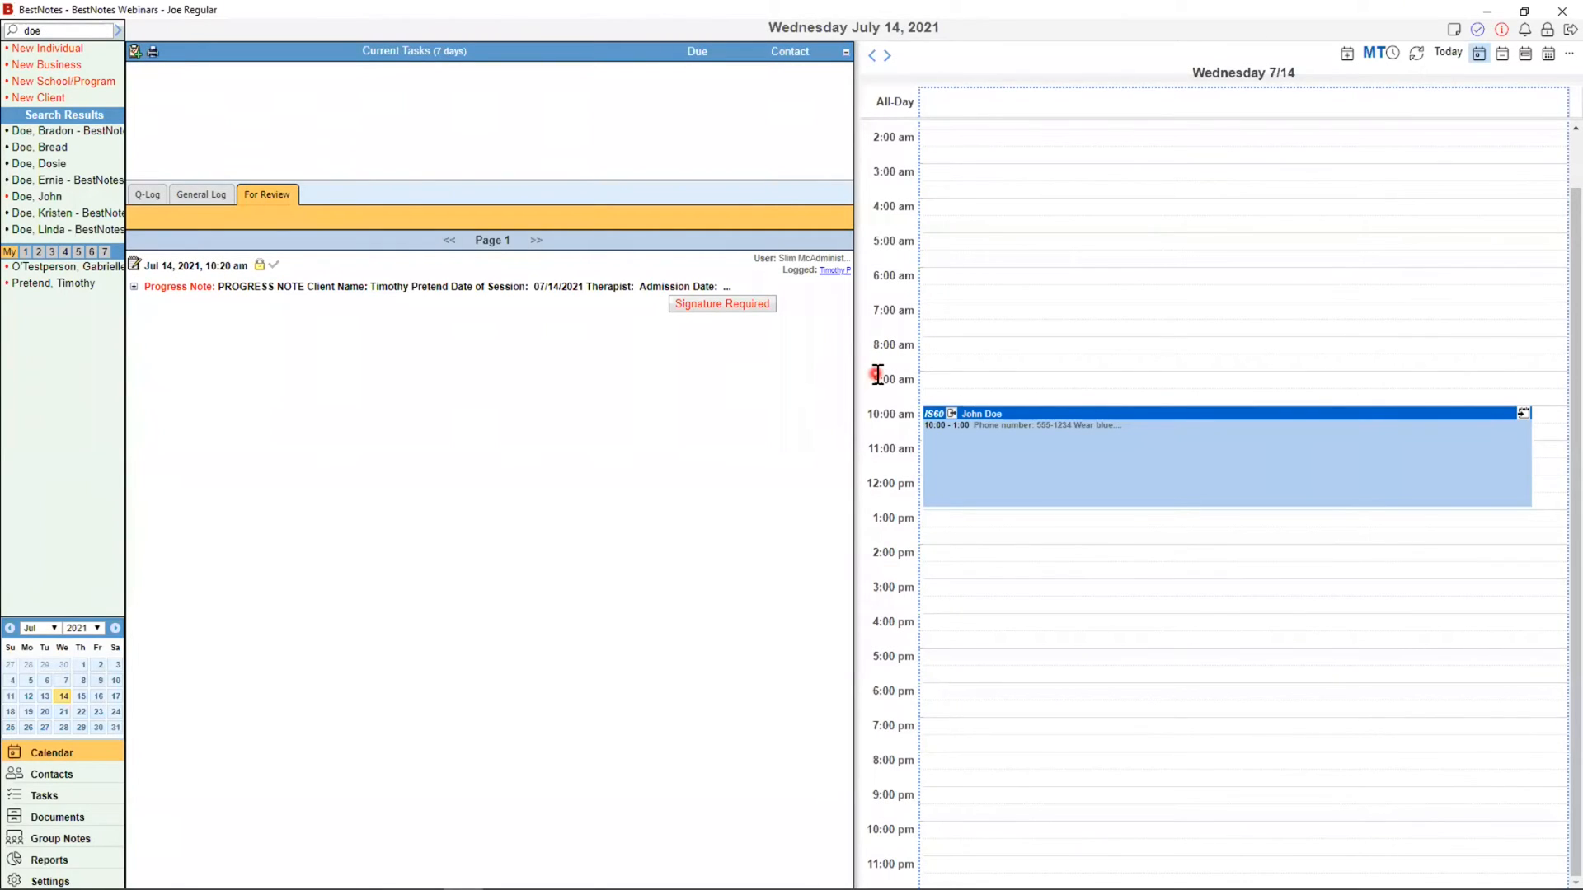
click(1352, 57)
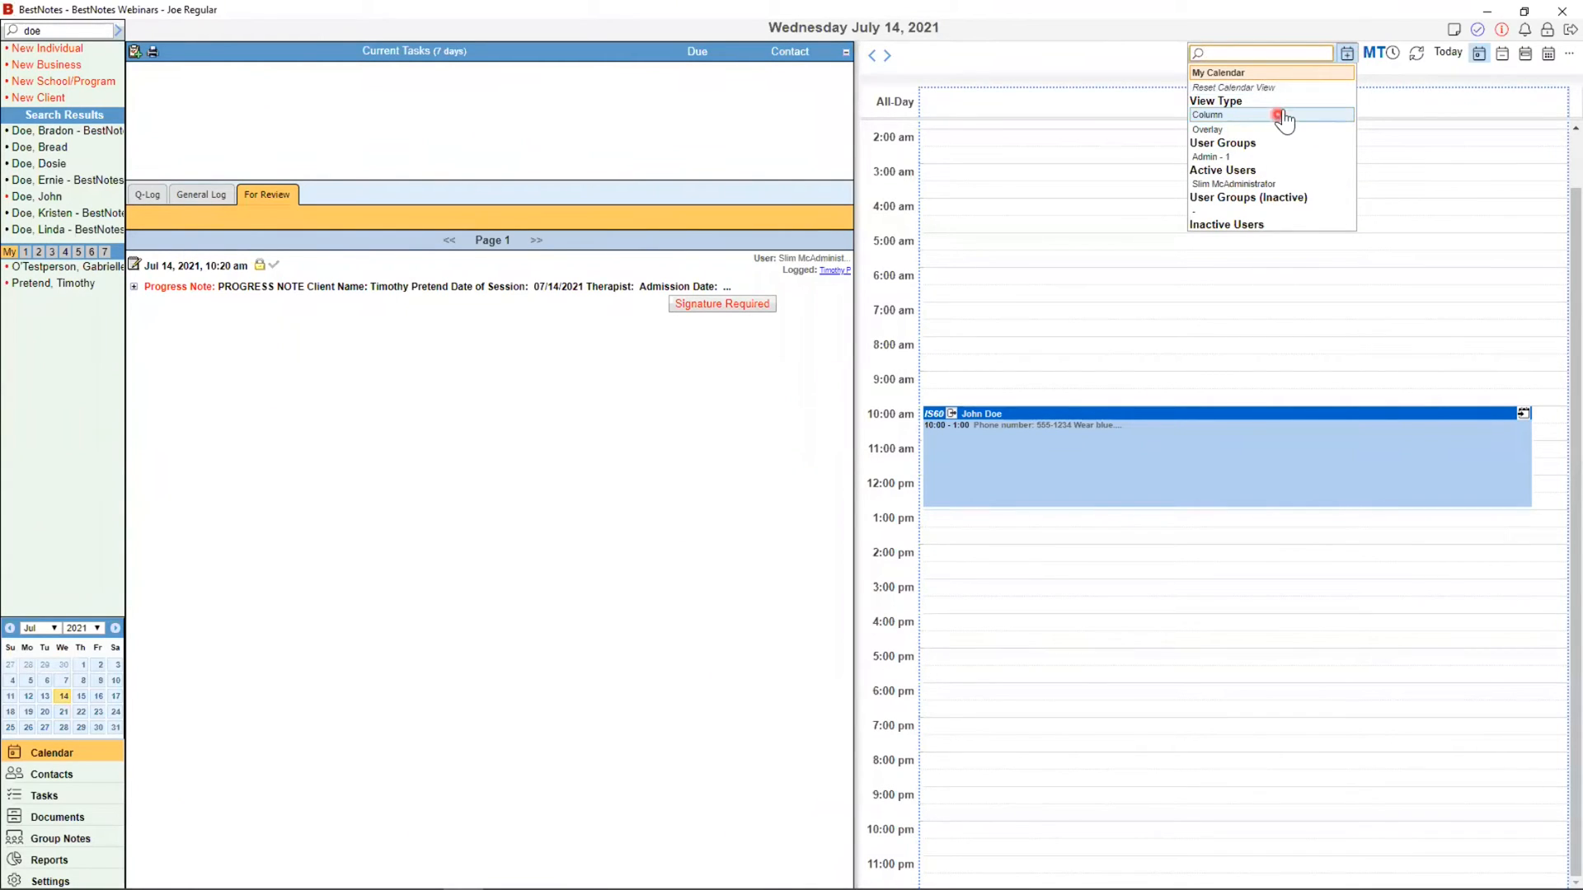
click(1300, 184)
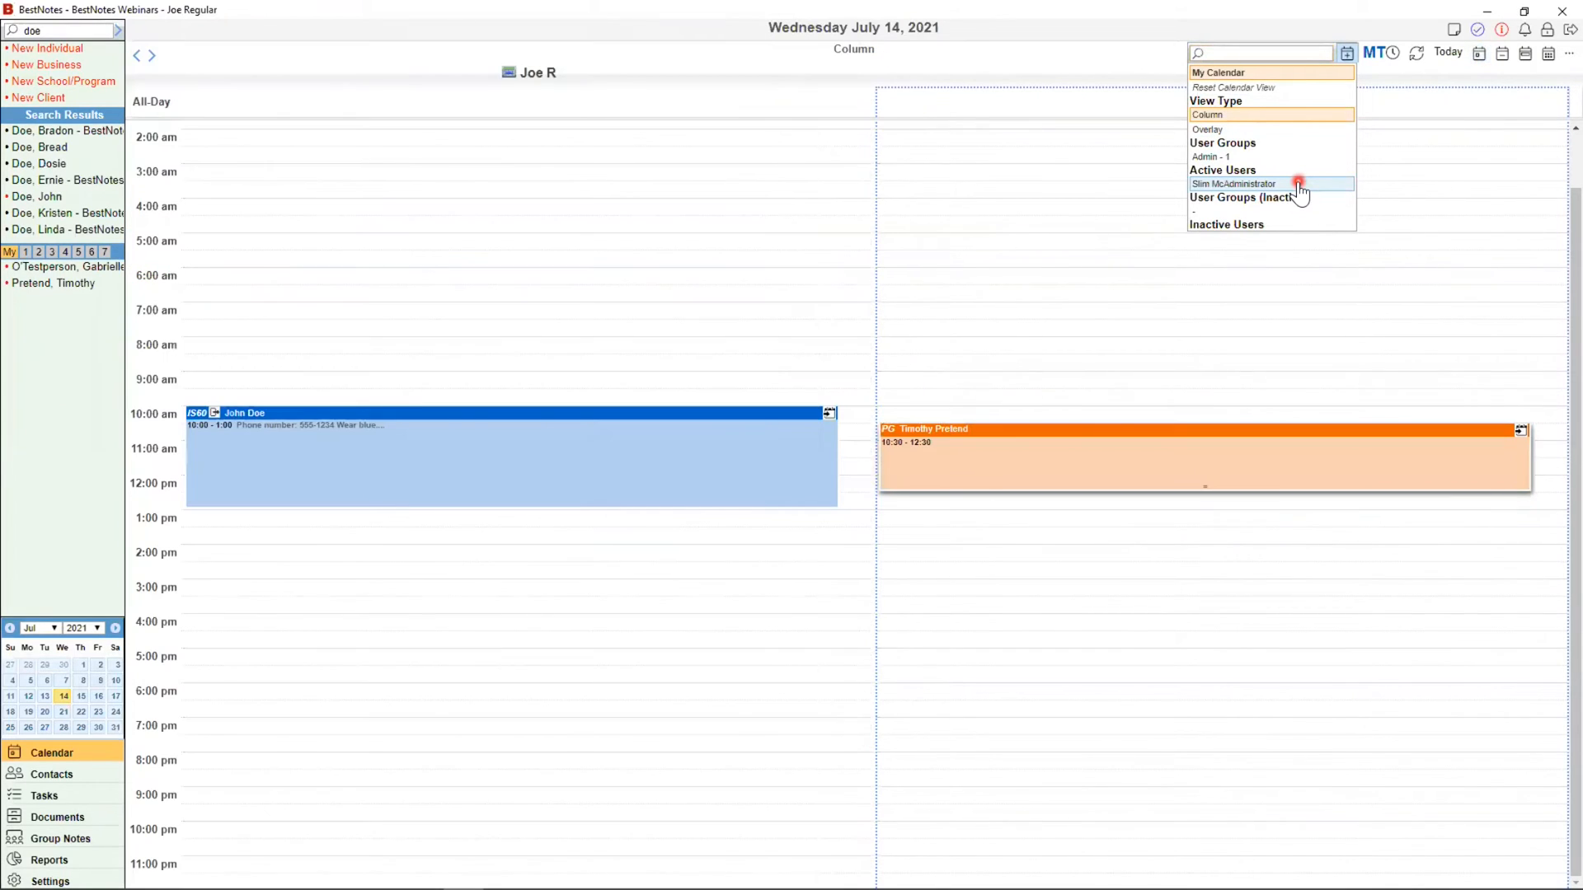
click(1287, 157)
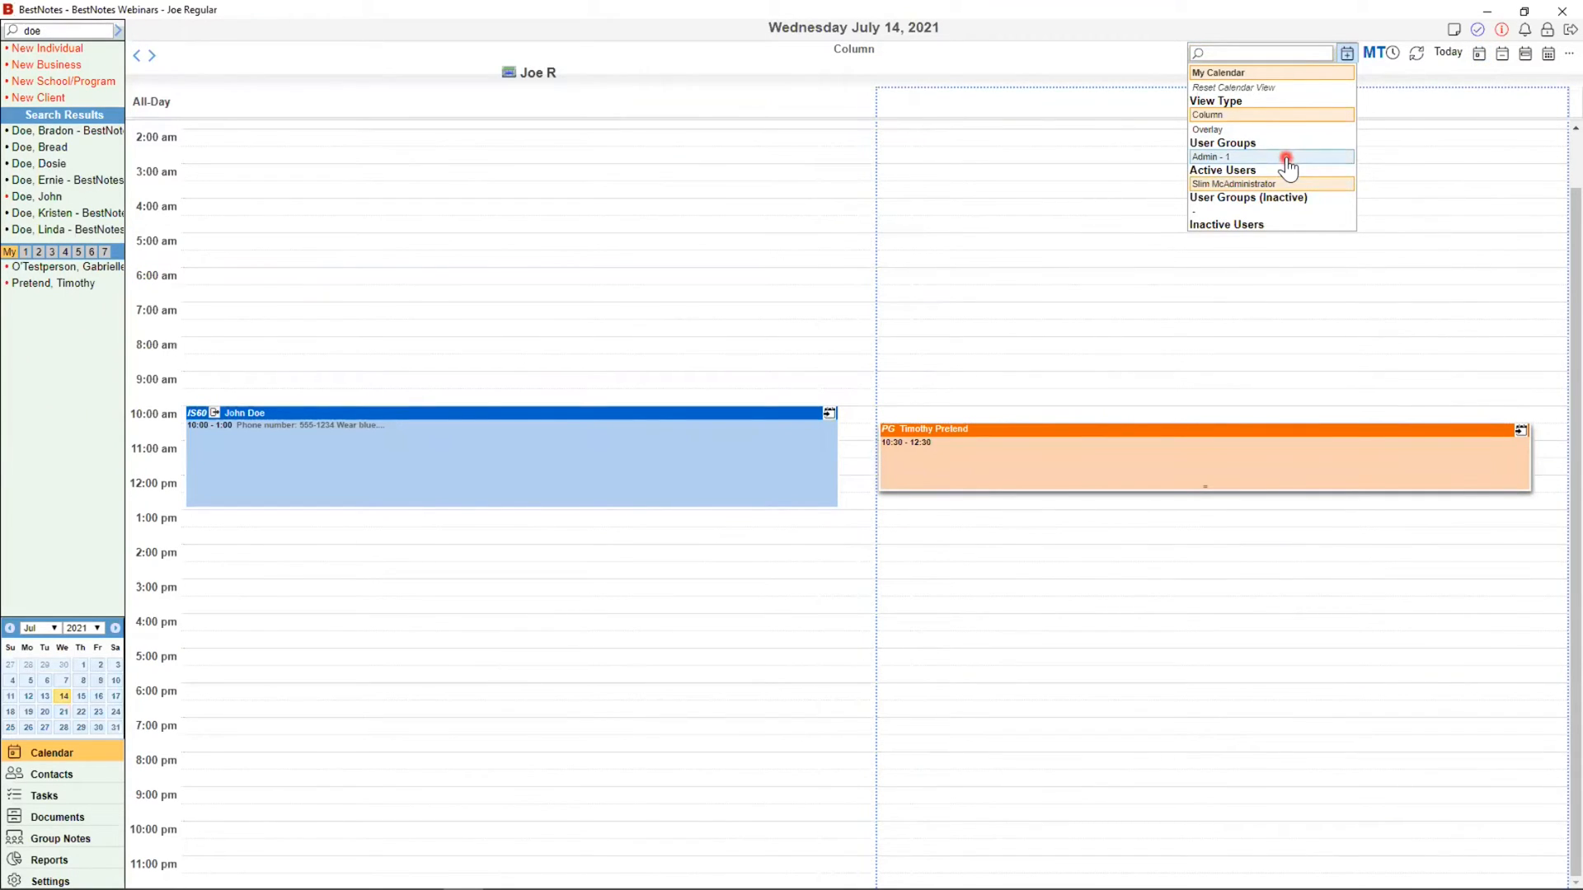
click(1249, 114)
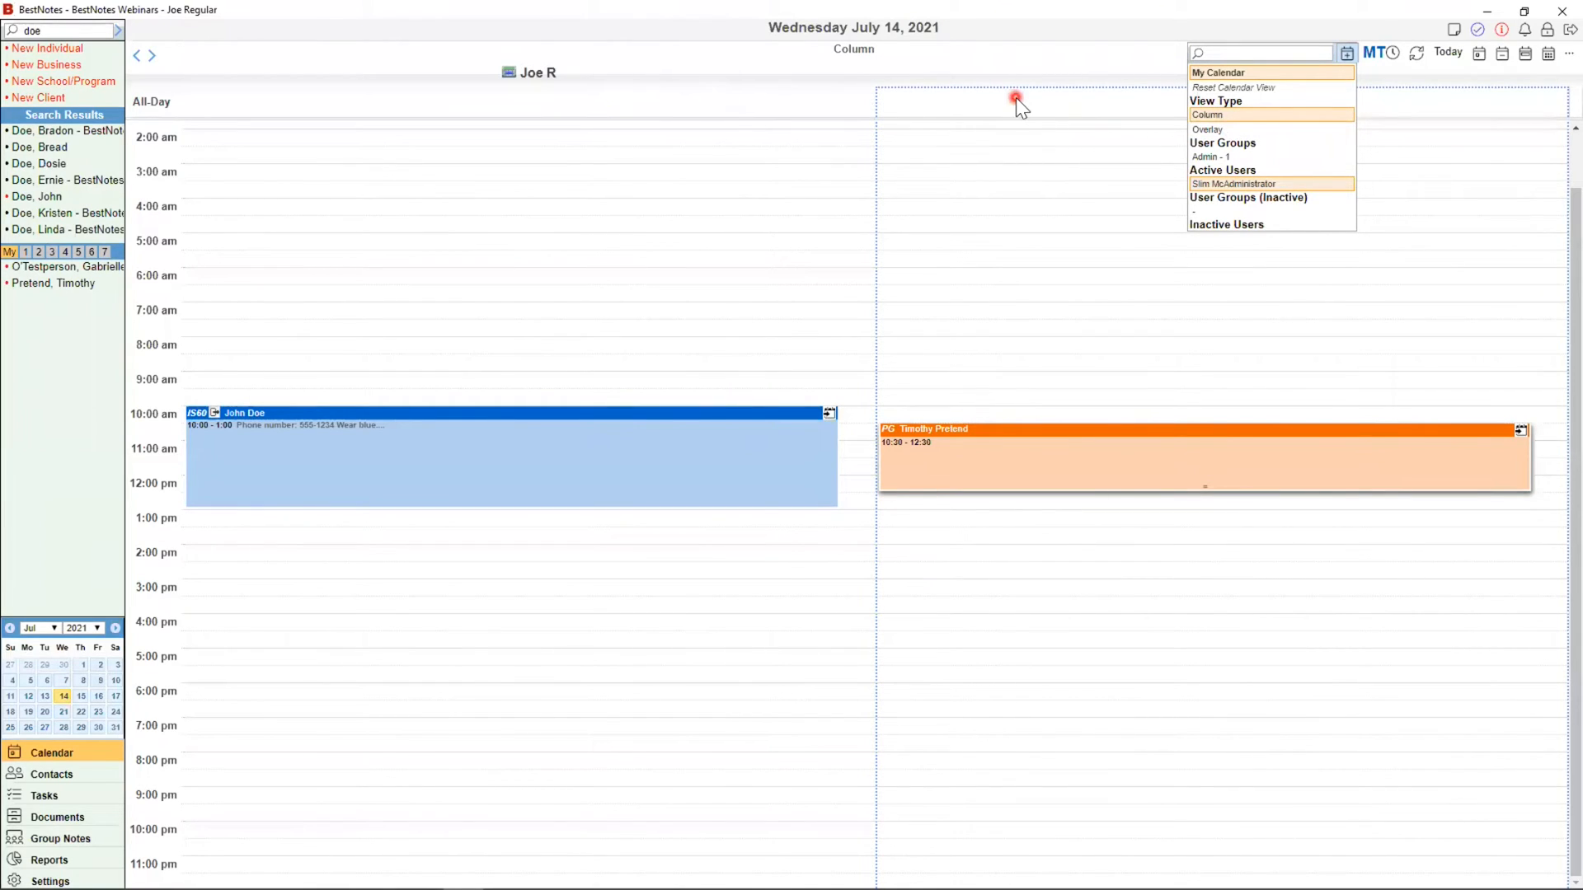
click(1212, 129)
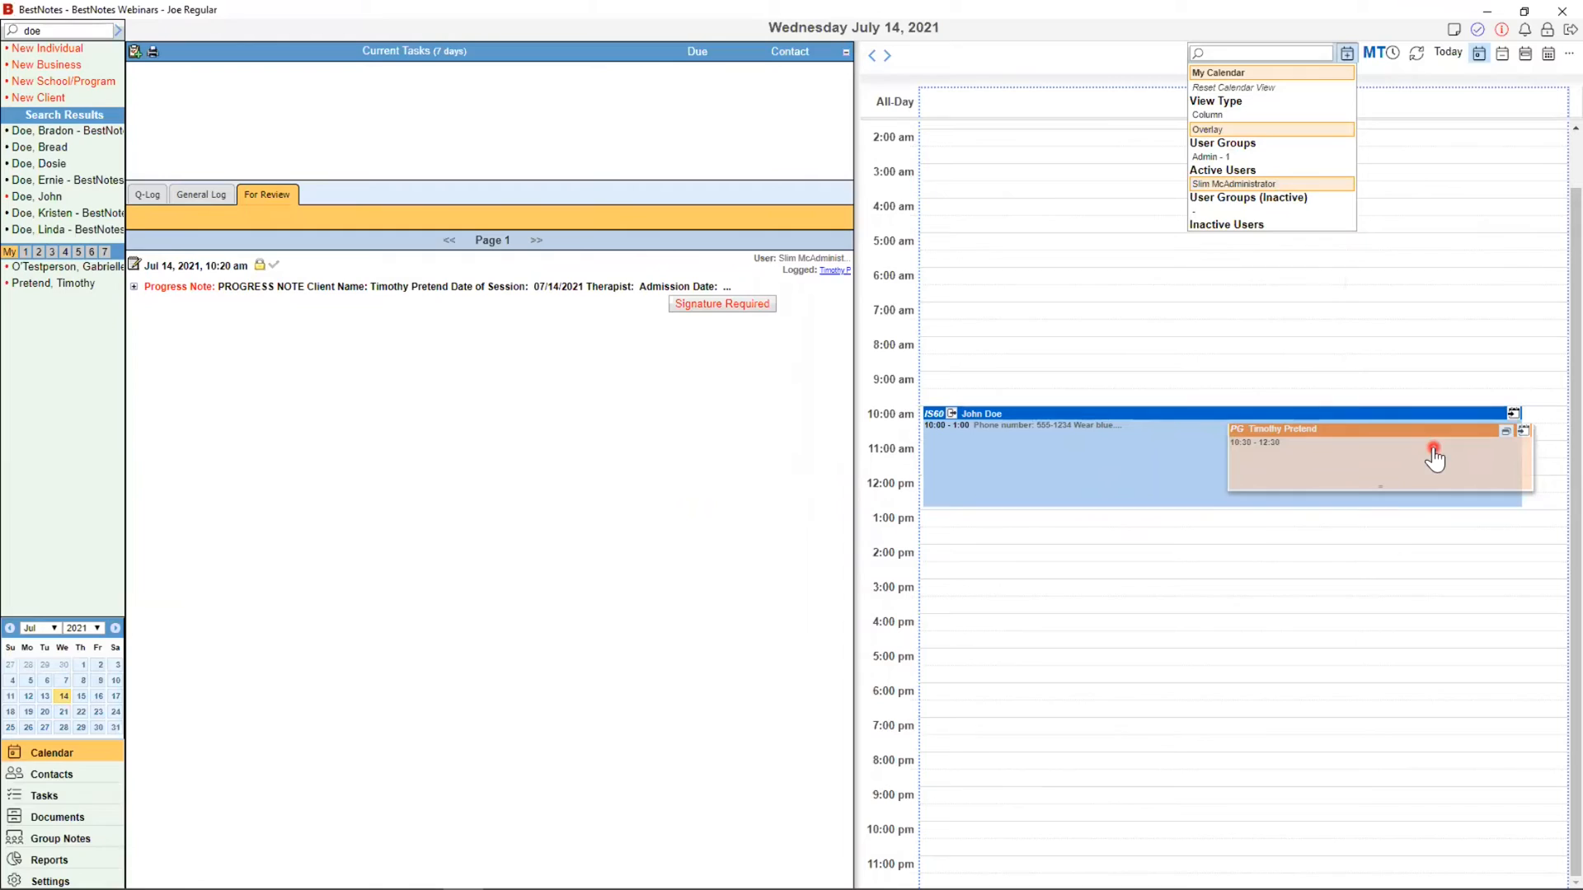
click(1325, 188)
click(1263, 87)
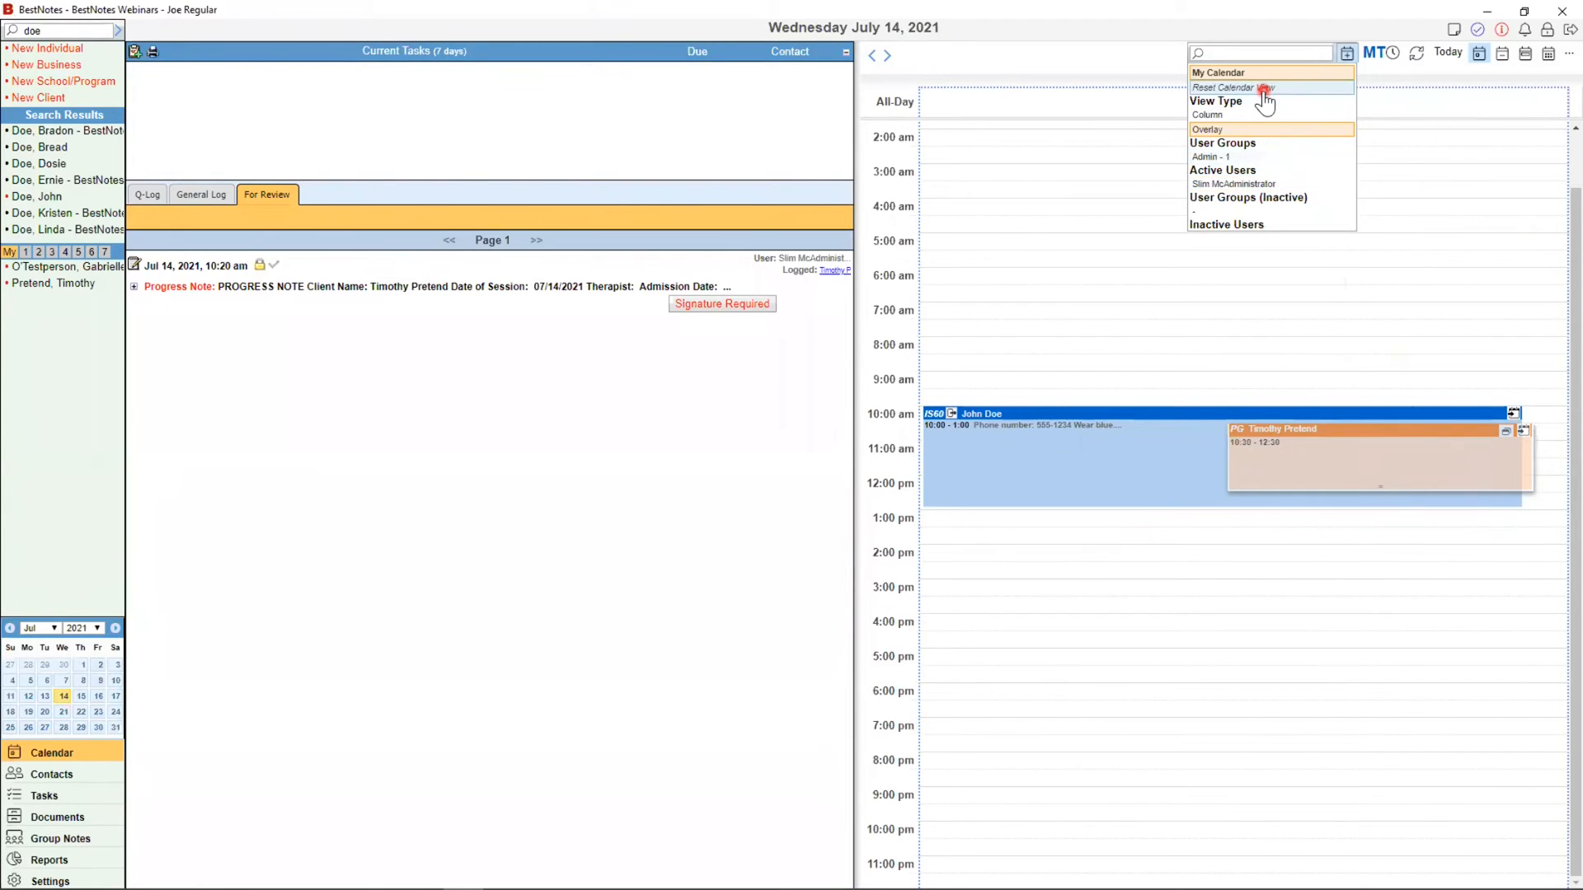
click(1238, 89)
click(1229, 88)
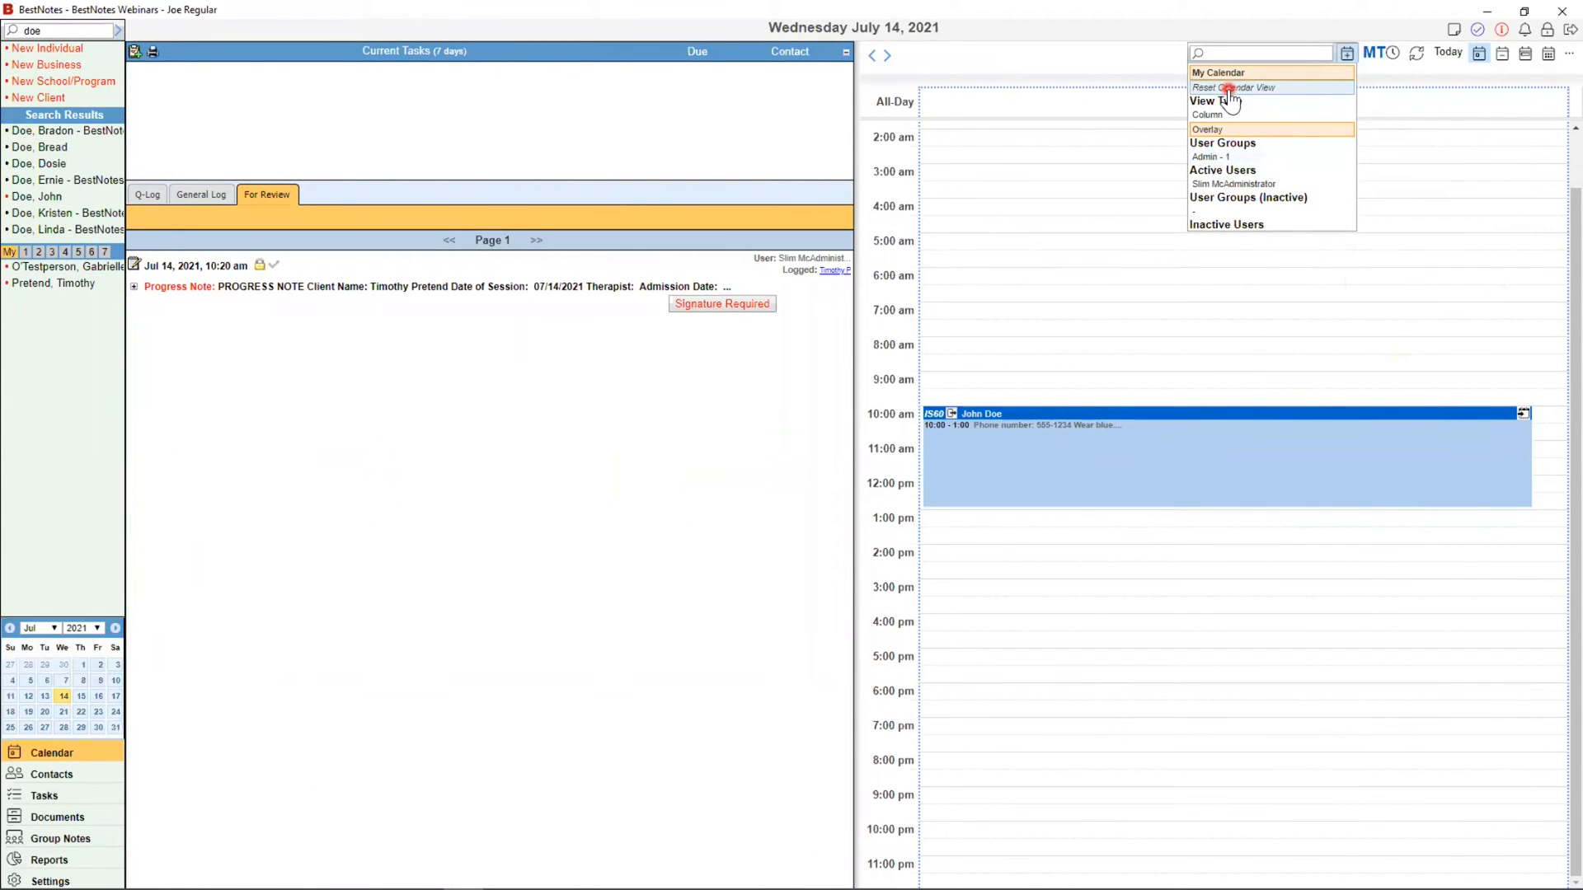
click(1347, 54)
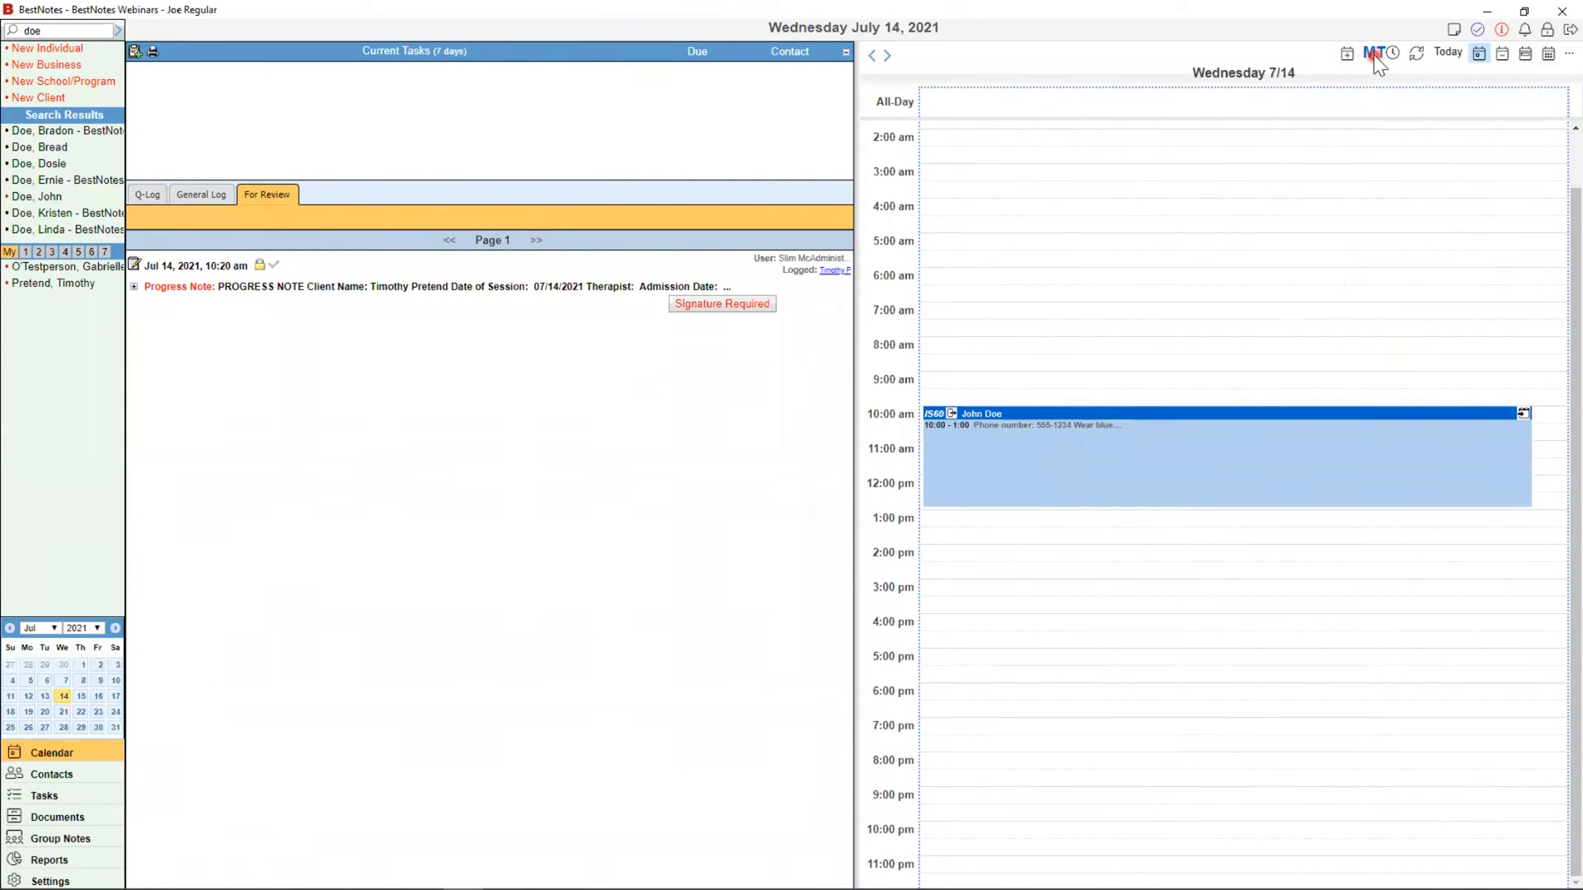
click(1374, 54)
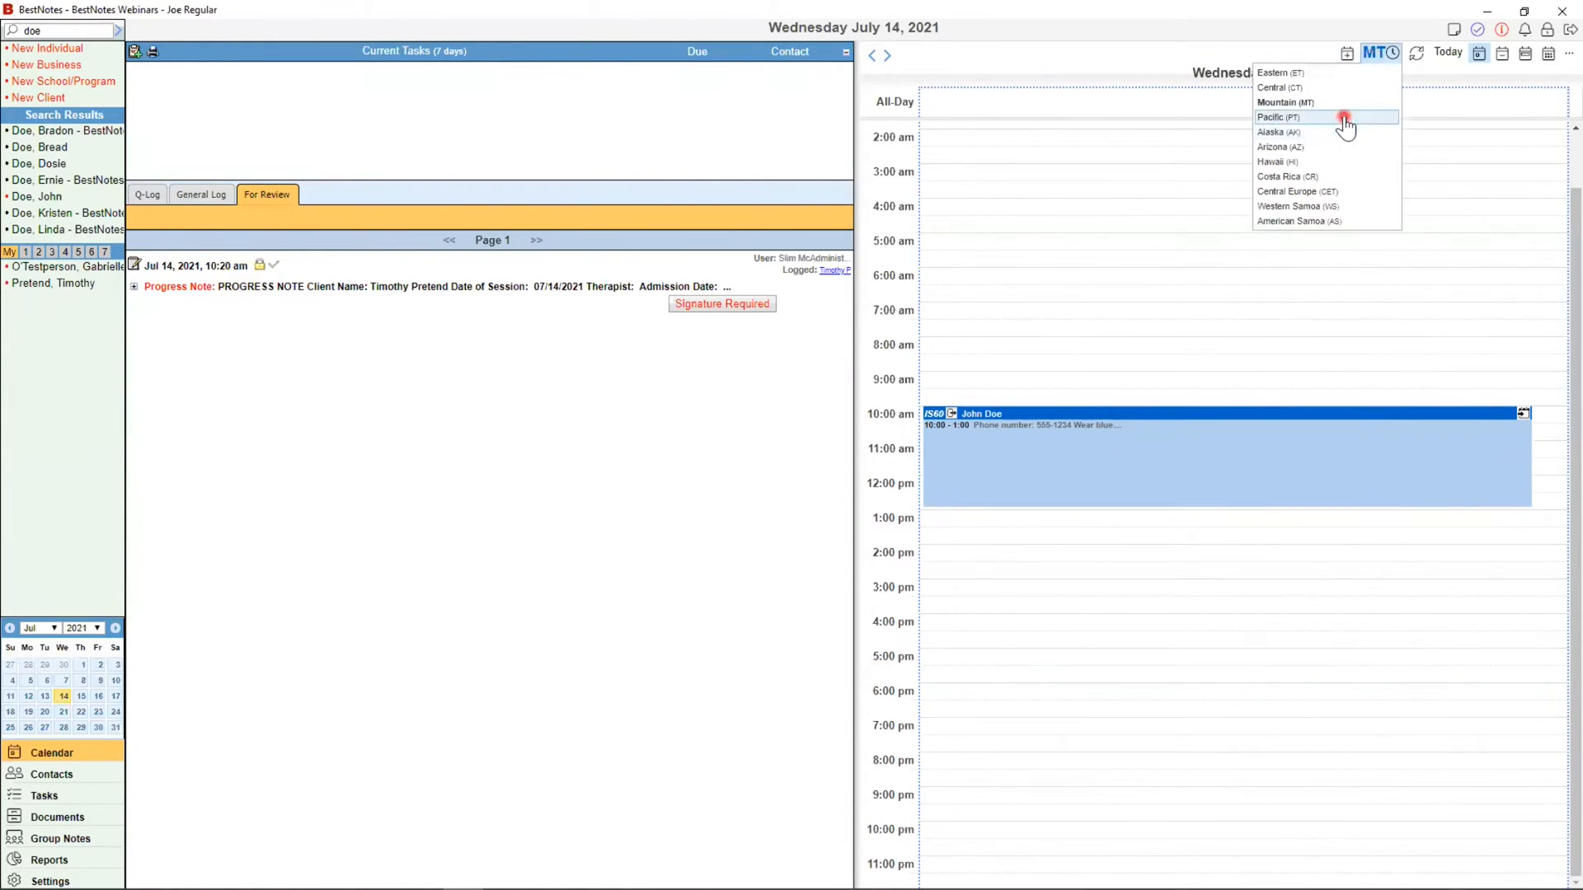
click(1323, 89)
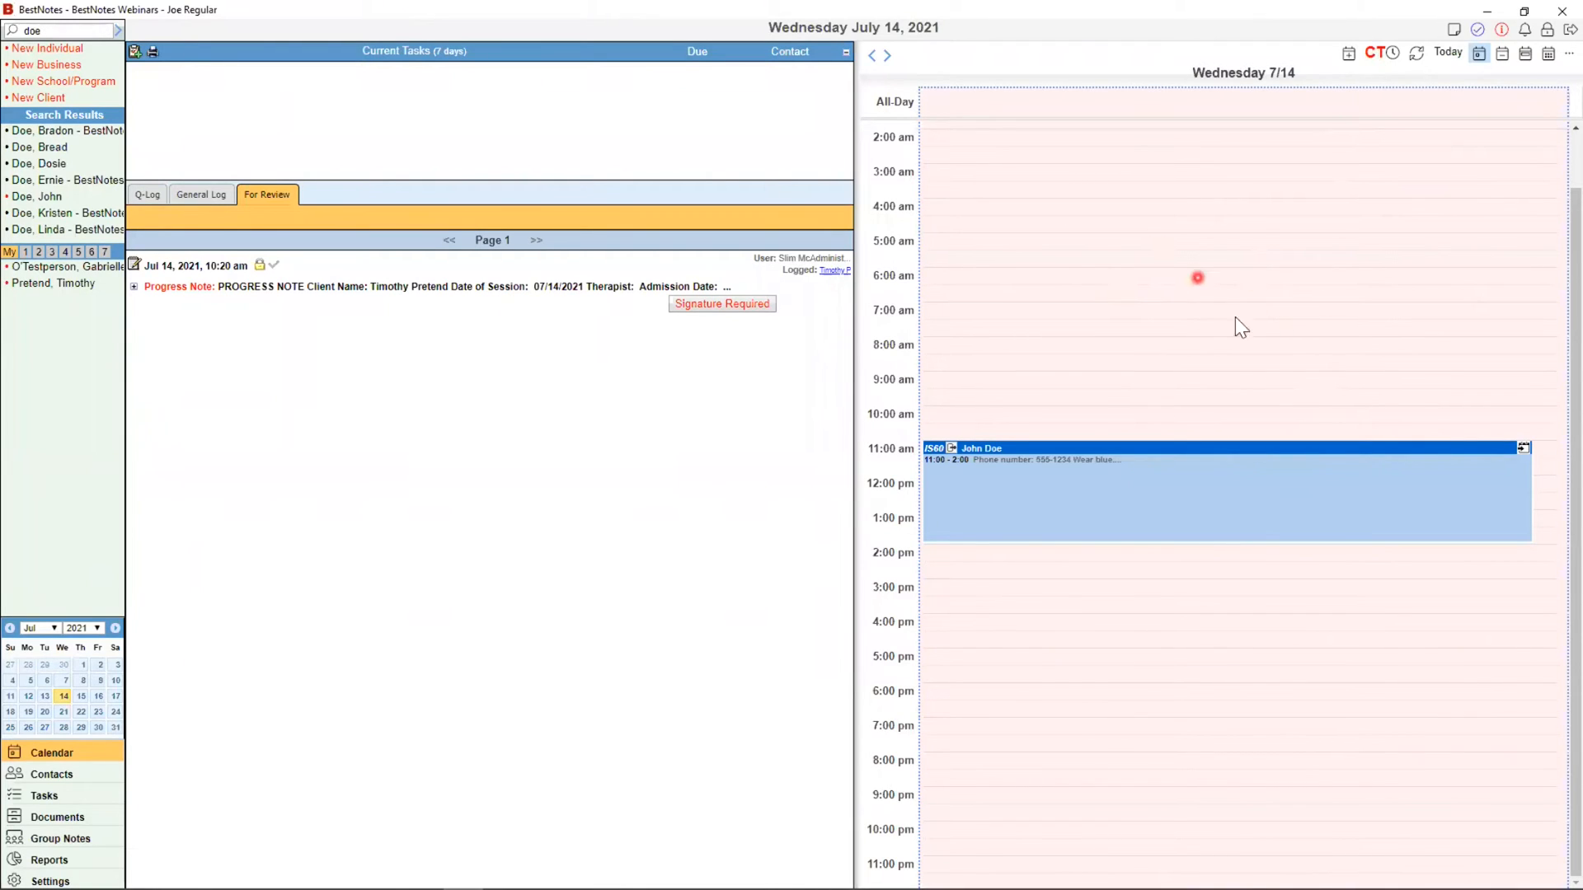
click(1382, 54)
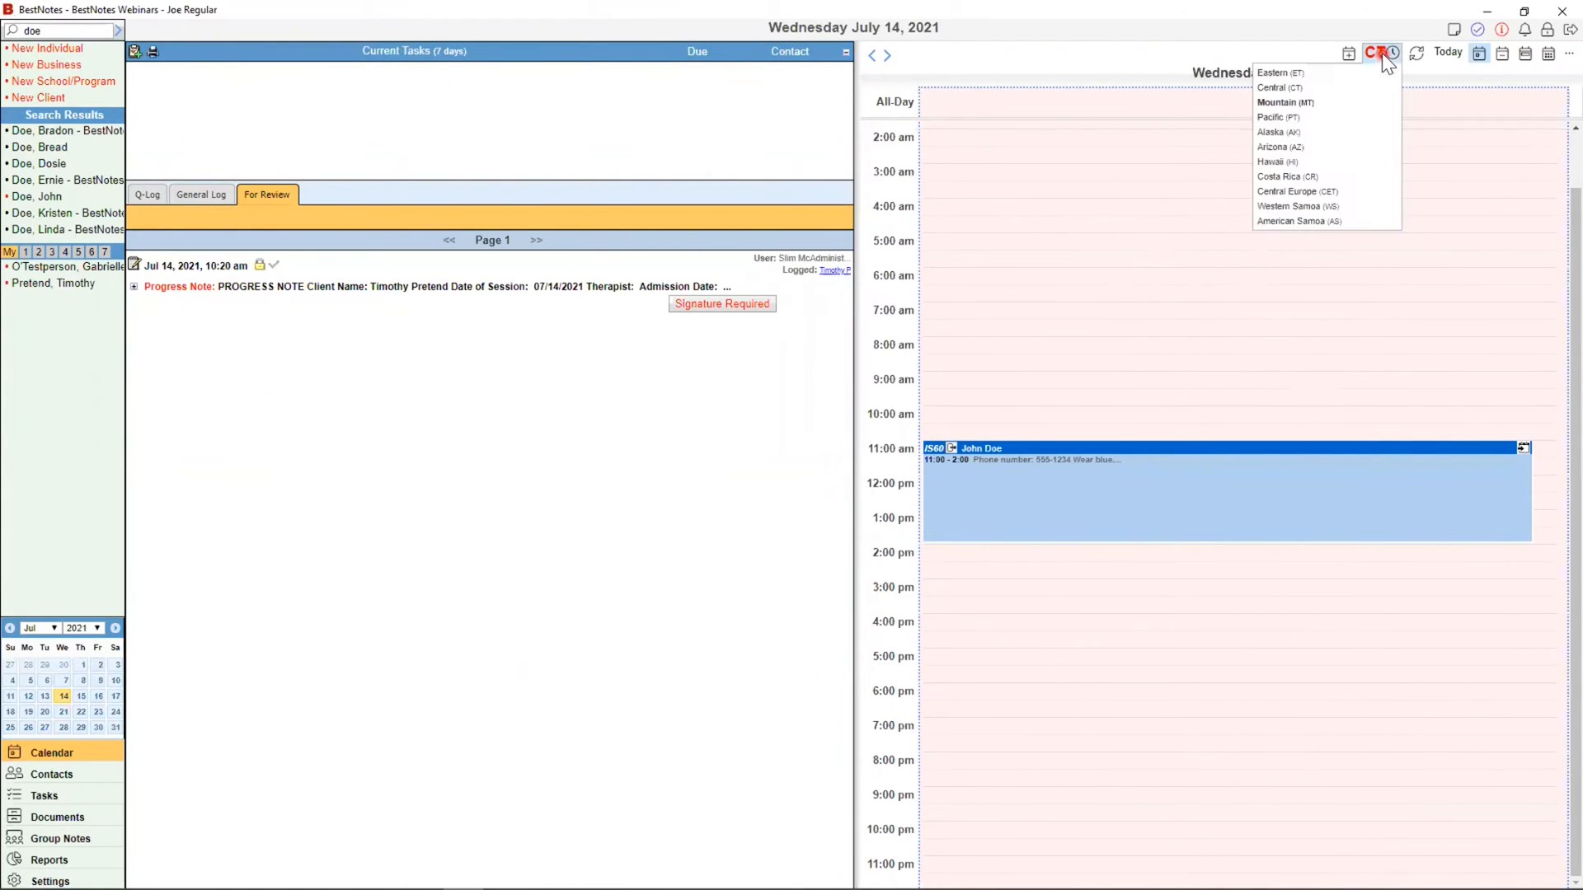
click(1334, 104)
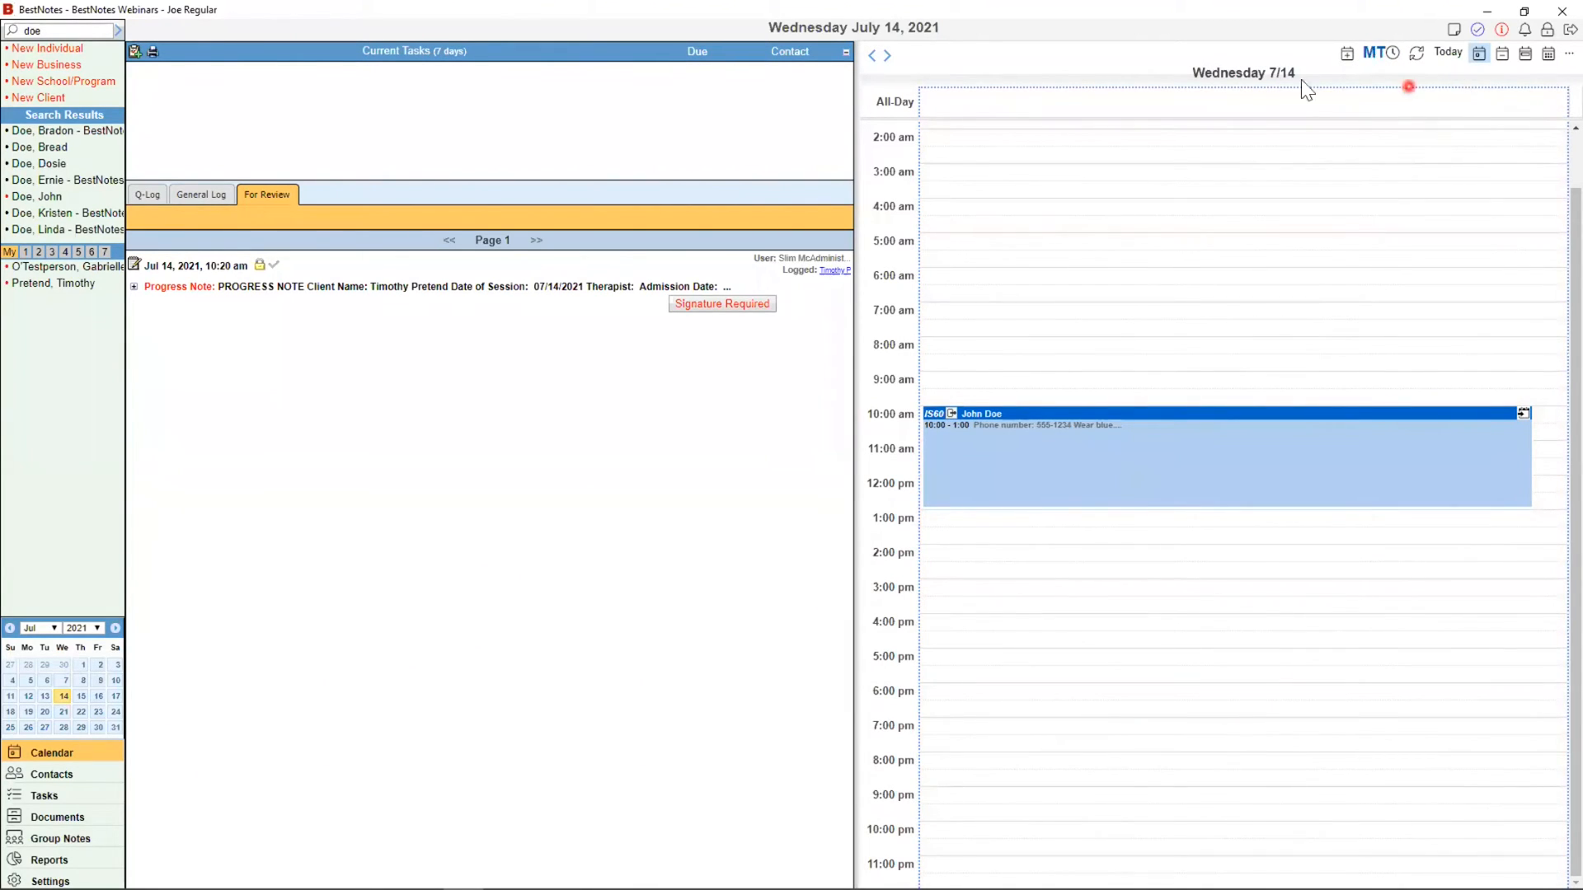
click(890, 56)
click(891, 56)
click(888, 55)
click(874, 58)
click(875, 59)
click(873, 58)
click(82, 697)
click(98, 697)
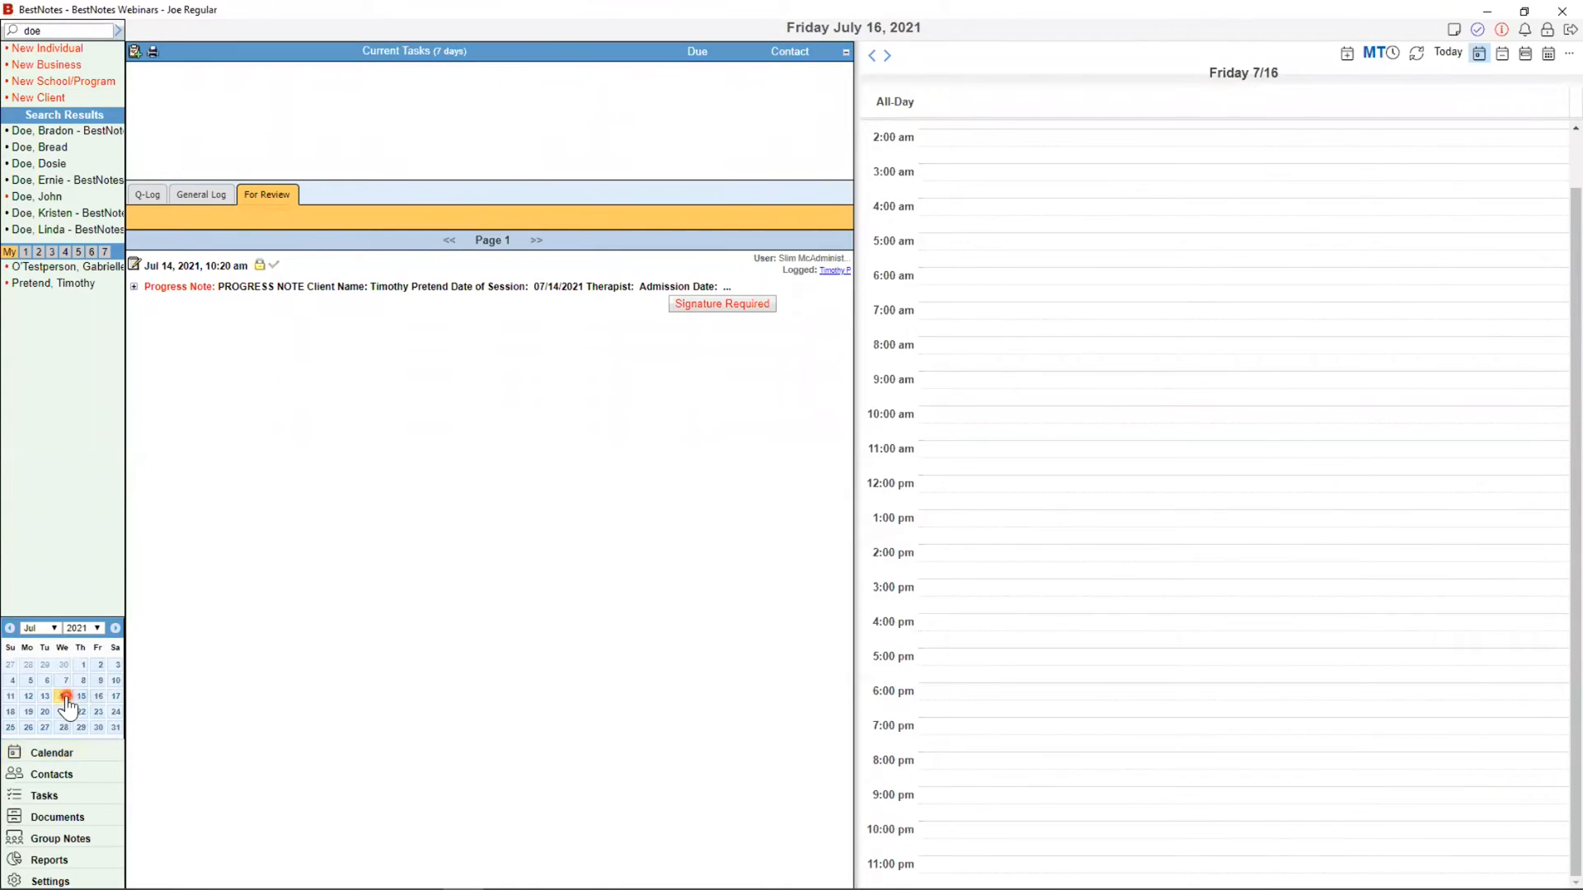
click(66, 699)
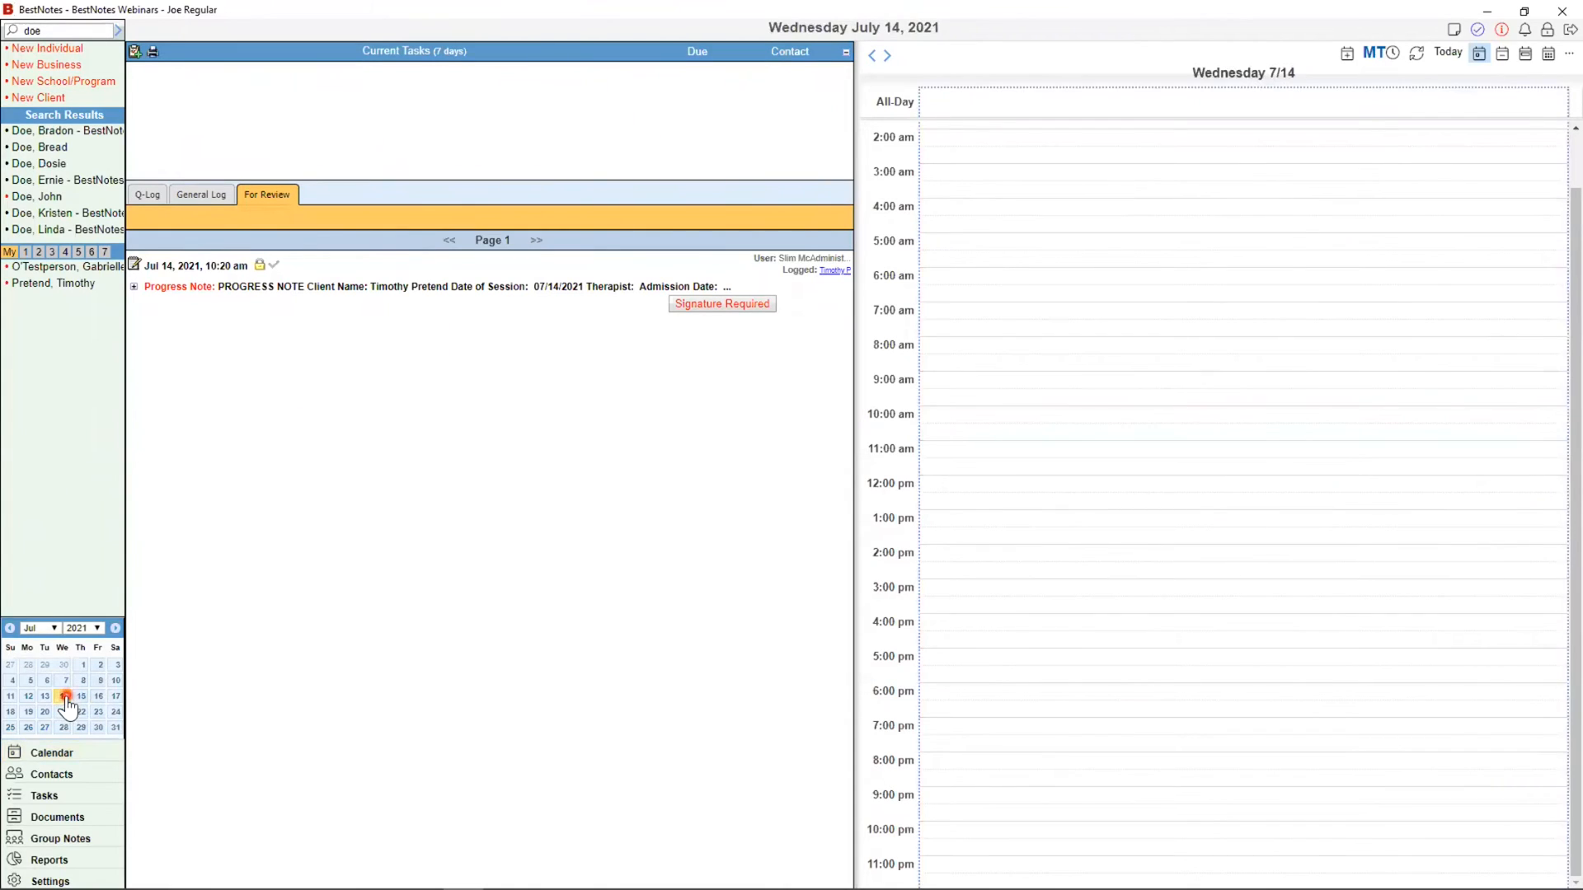
click(844, 31)
click(933, 91)
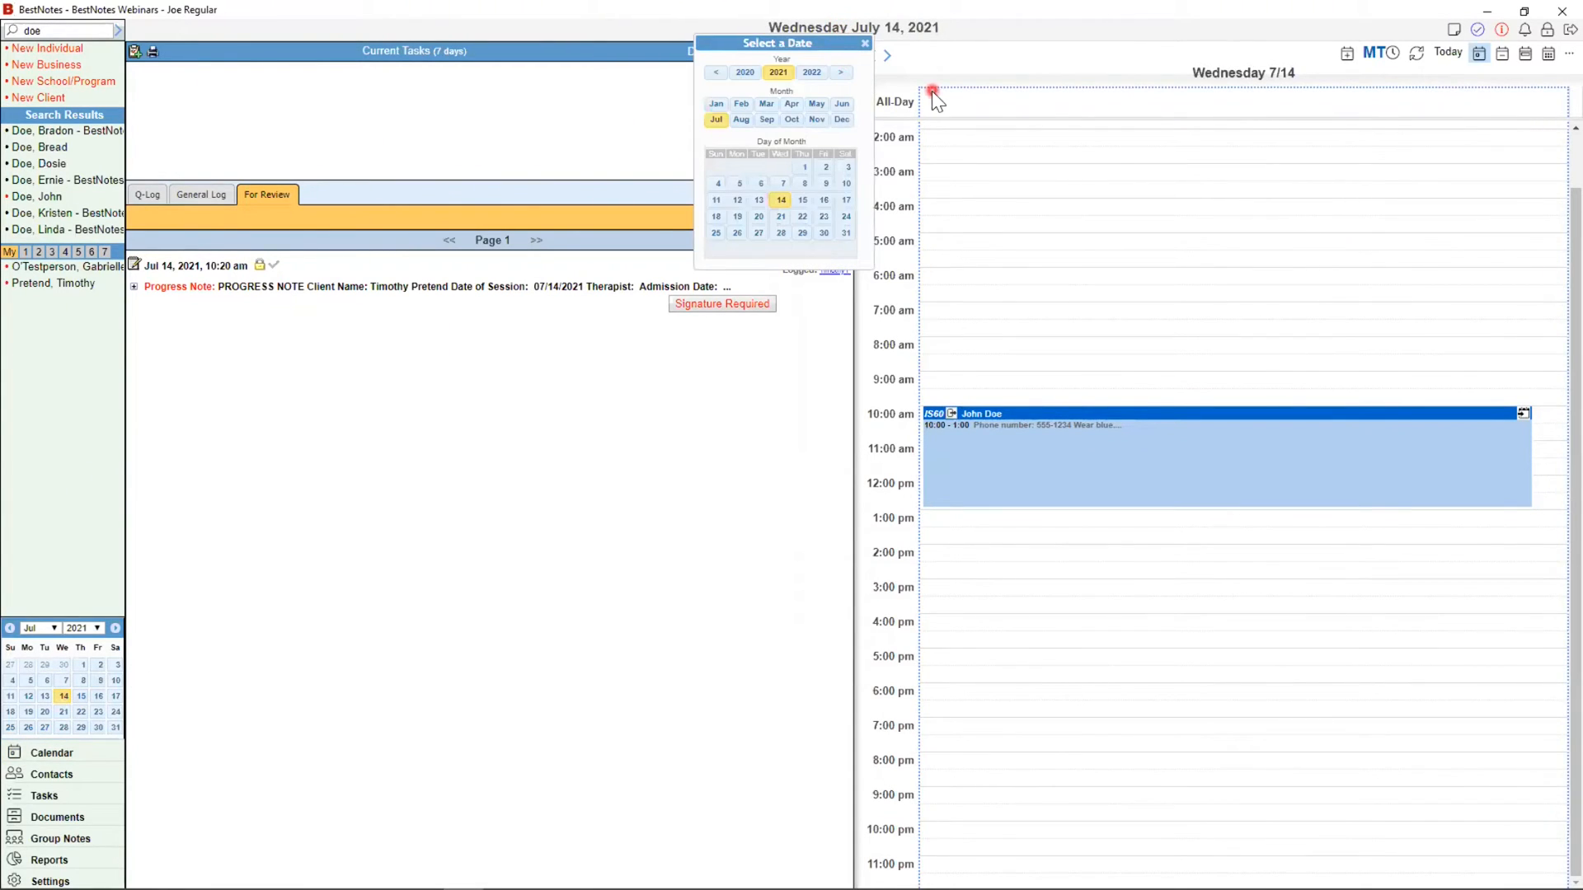
click(865, 43)
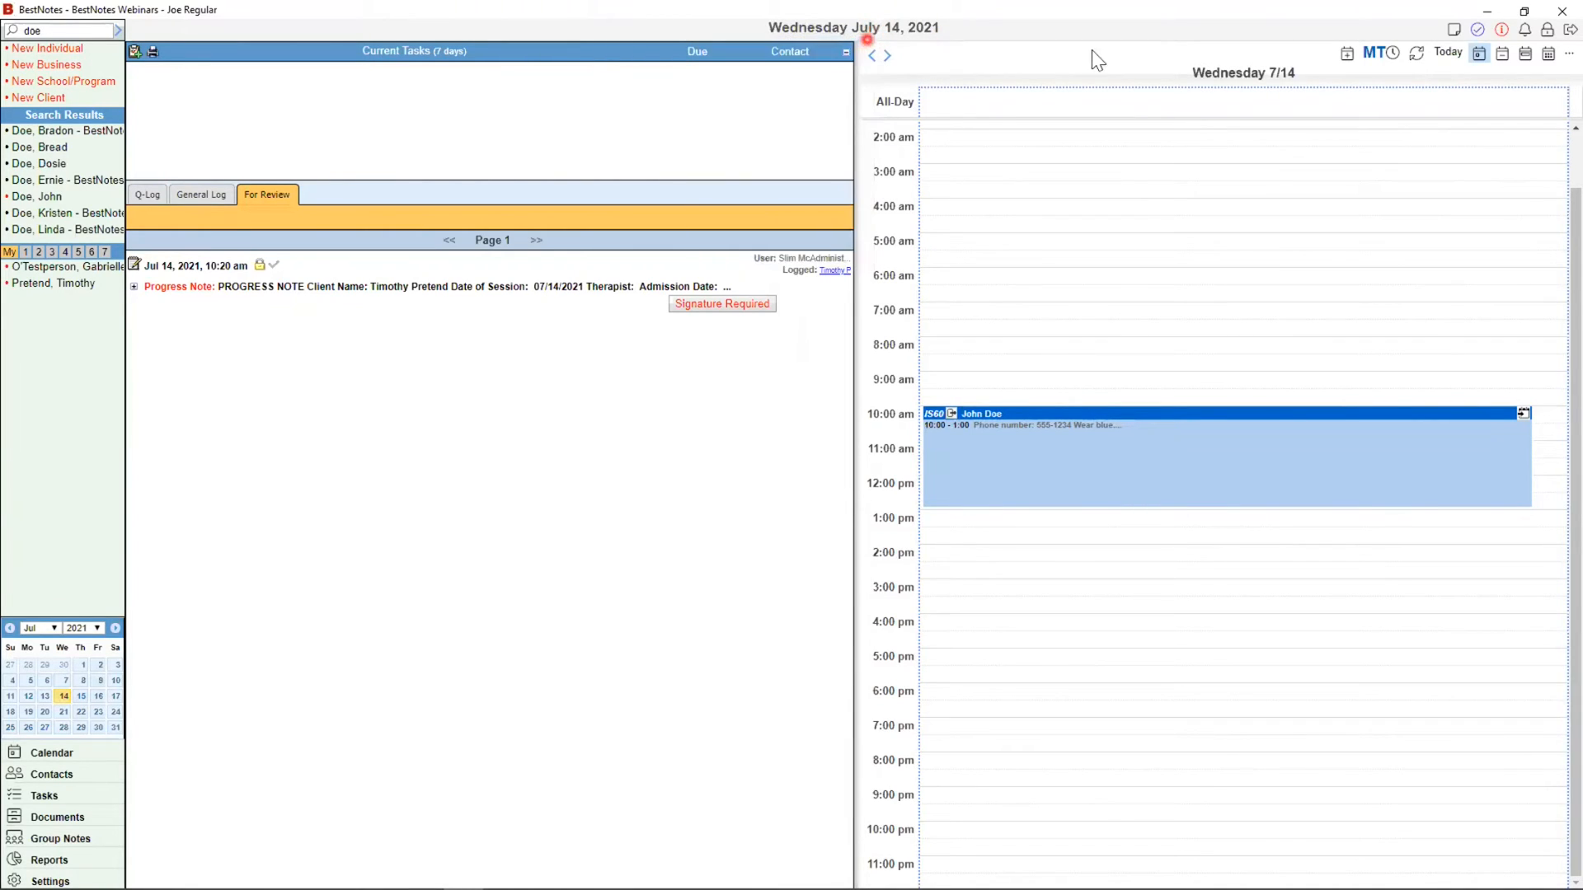
click(1502, 55)
click(1525, 56)
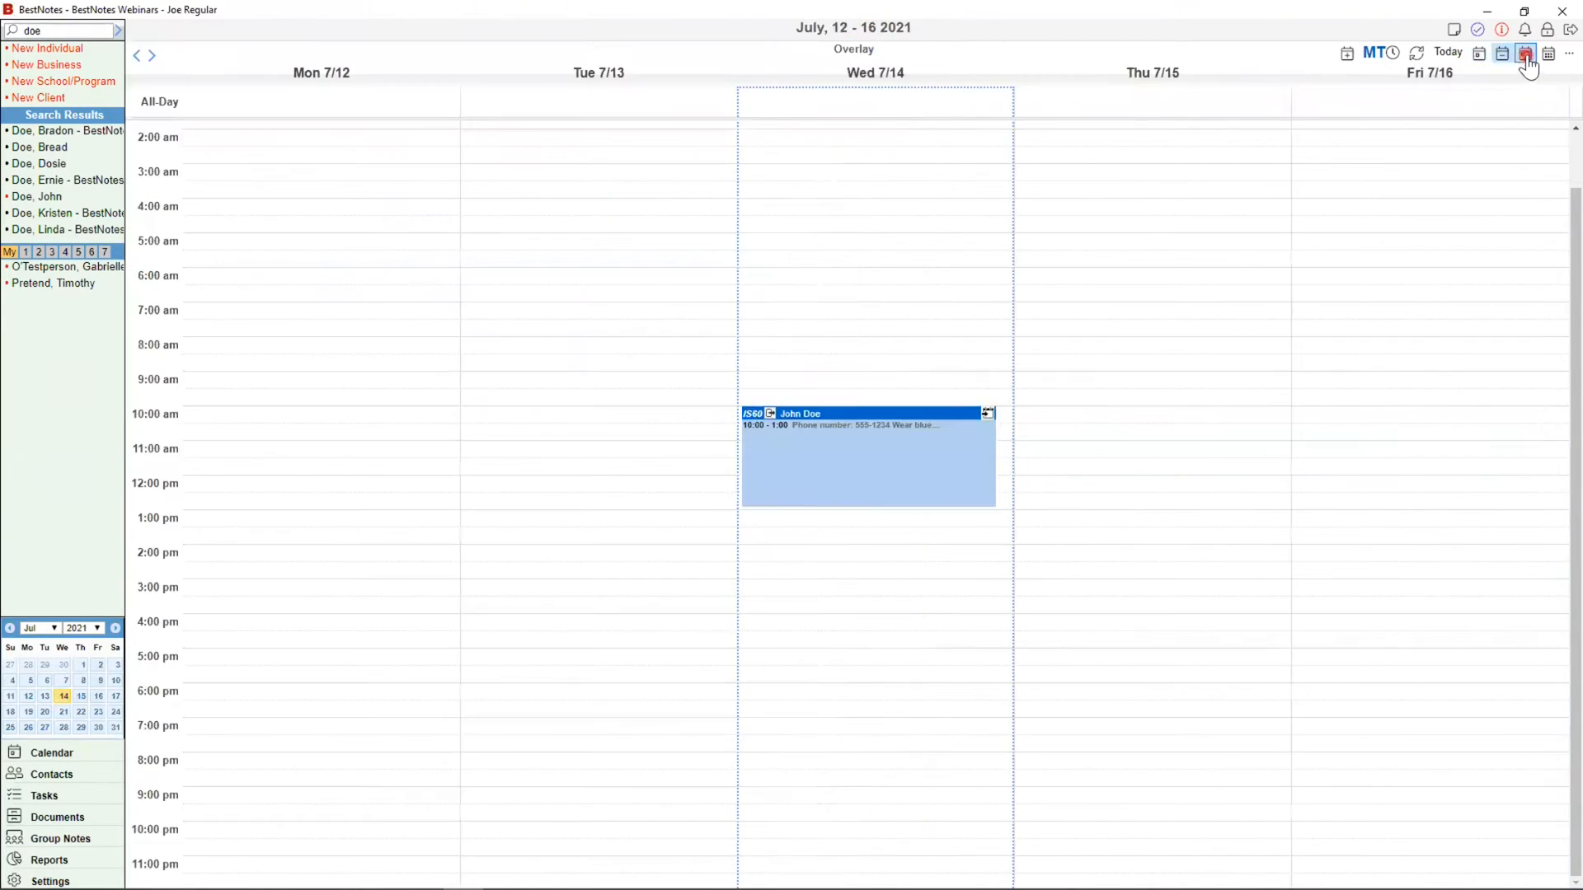
click(1546, 56)
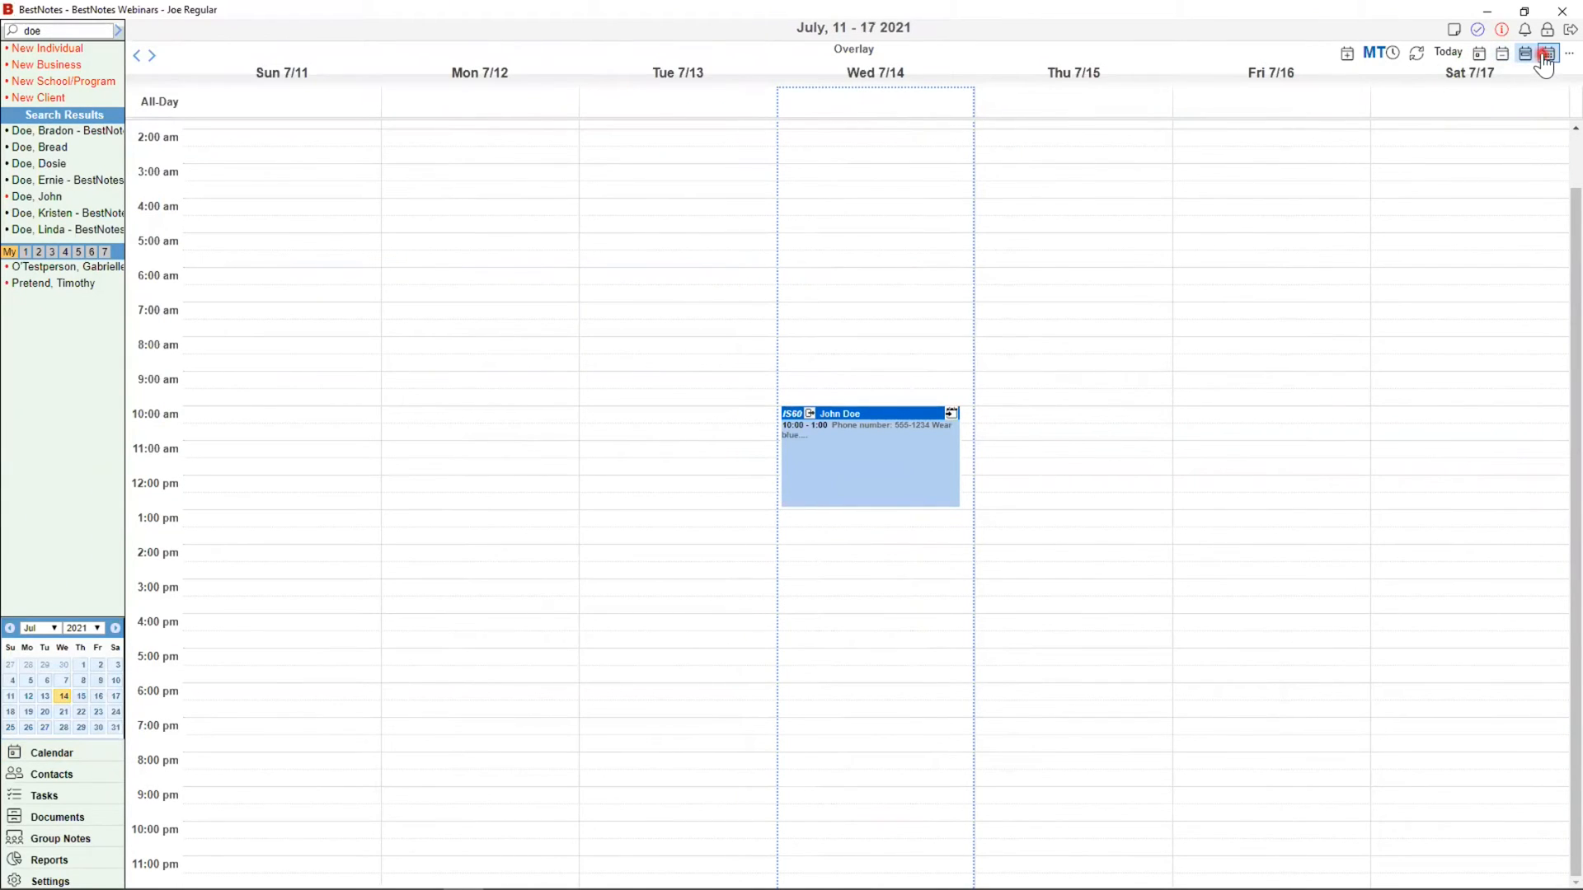
click(1502, 54)
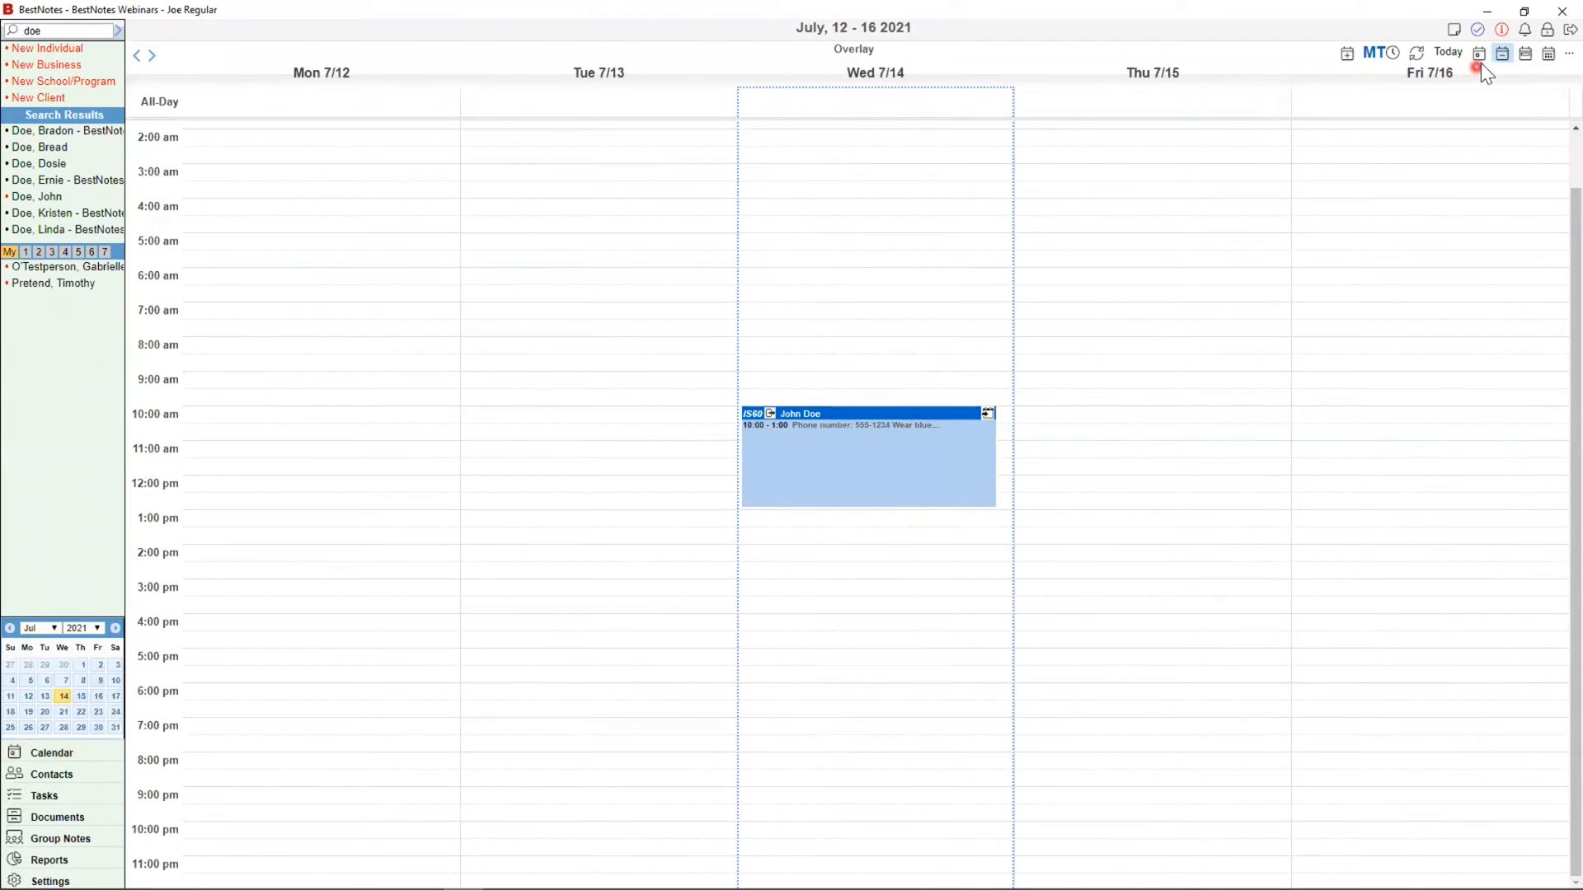
click(1481, 59)
click(1559, 58)
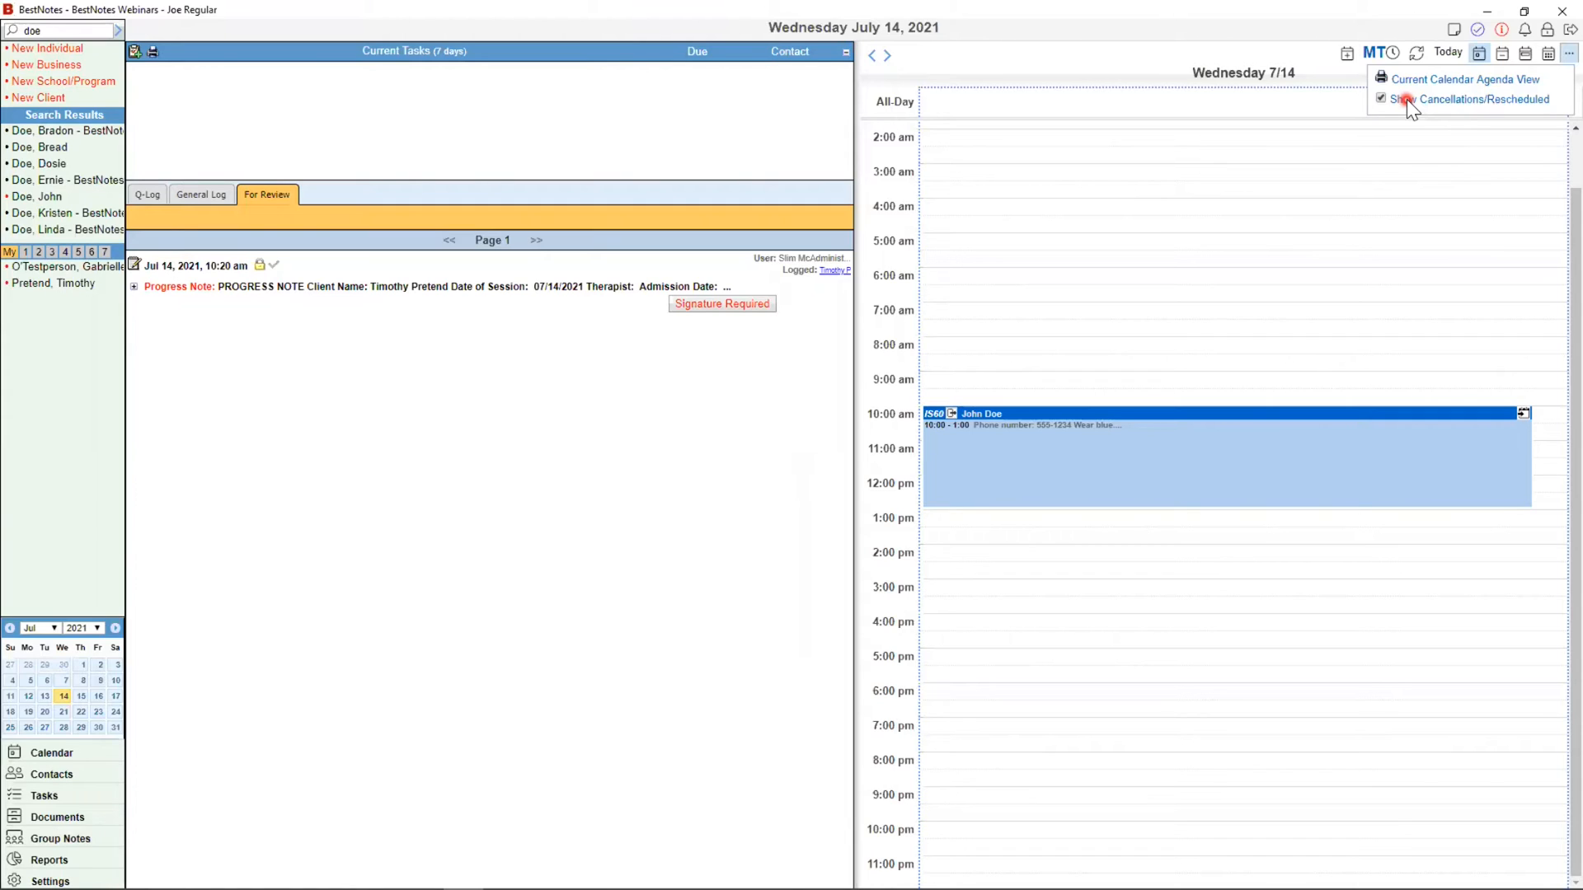
Step: Overlay the other active user's calendar on the day view and refresh to show the 2:30–4:30 booking
click(1243, 52)
click(1361, 53)
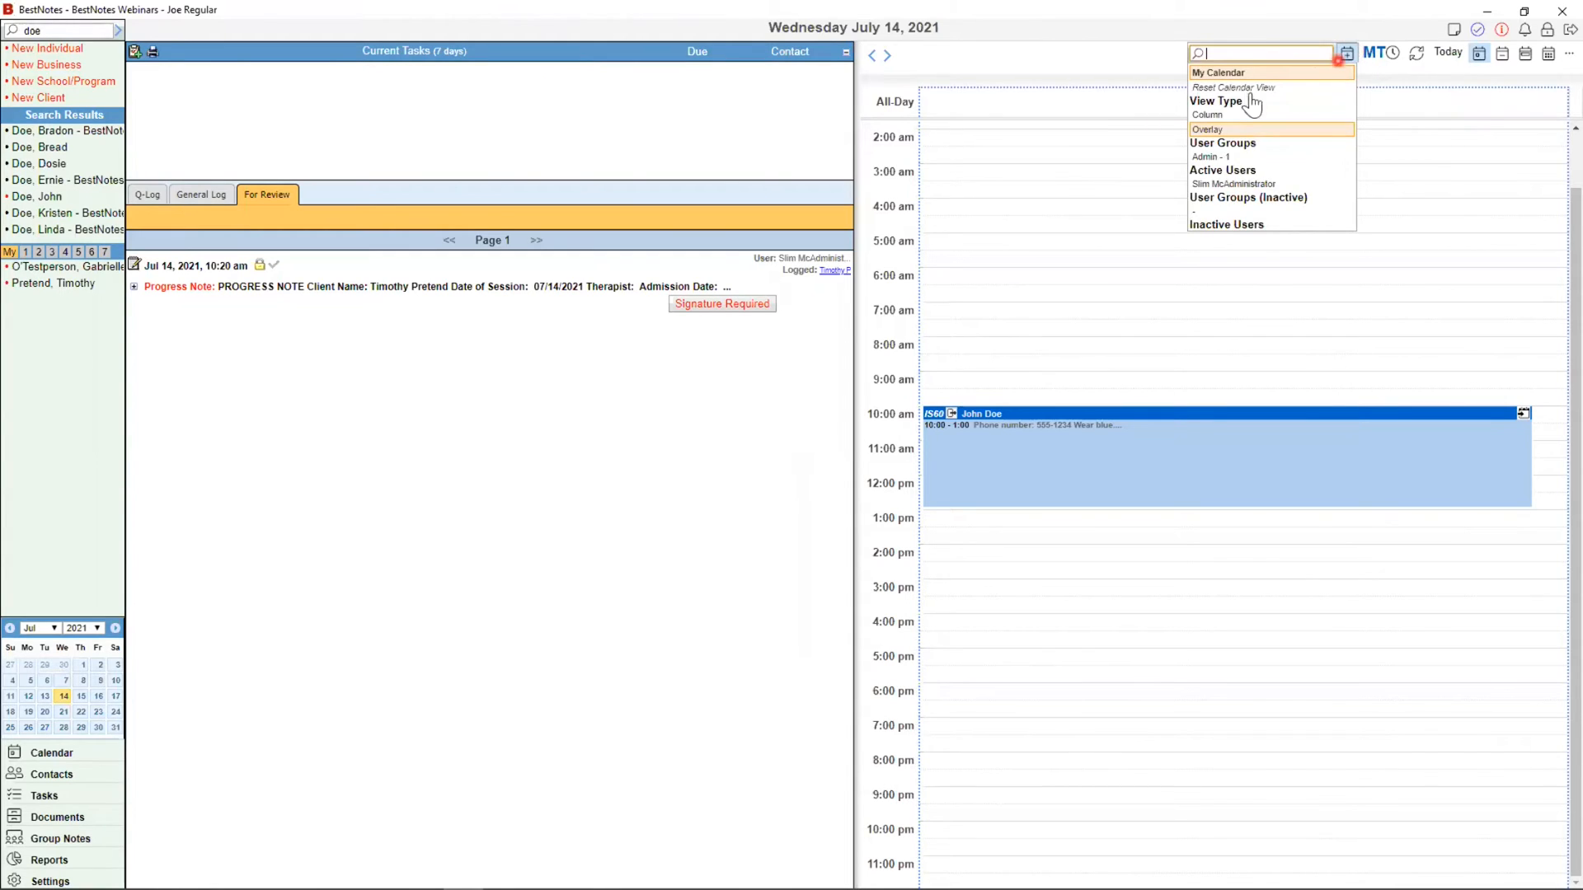
click(1232, 115)
click(1274, 130)
click(1267, 185)
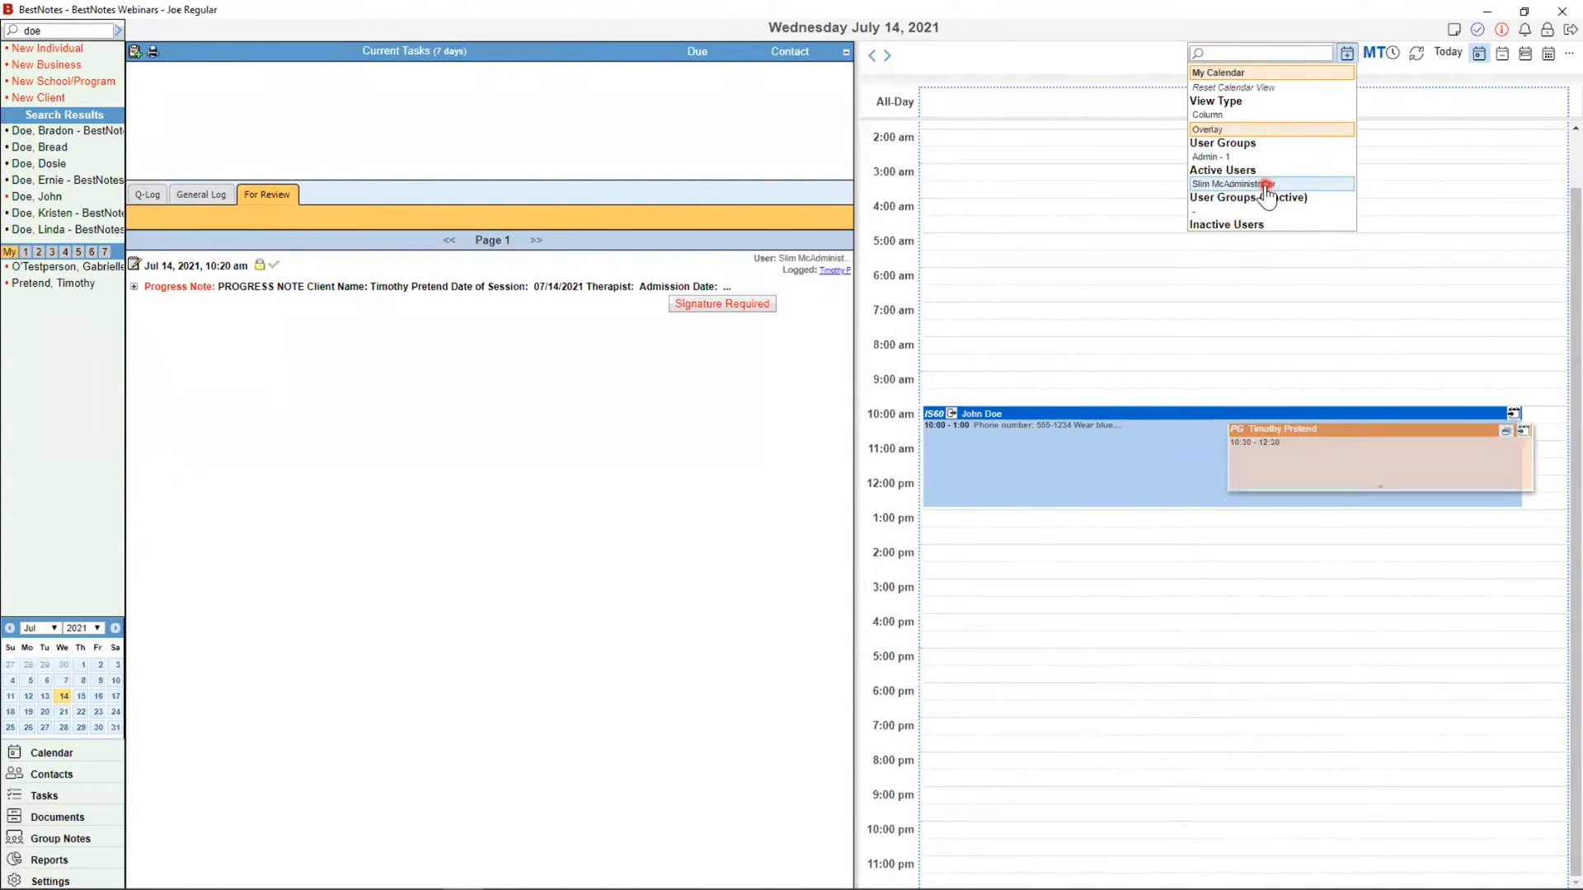
click(1018, 23)
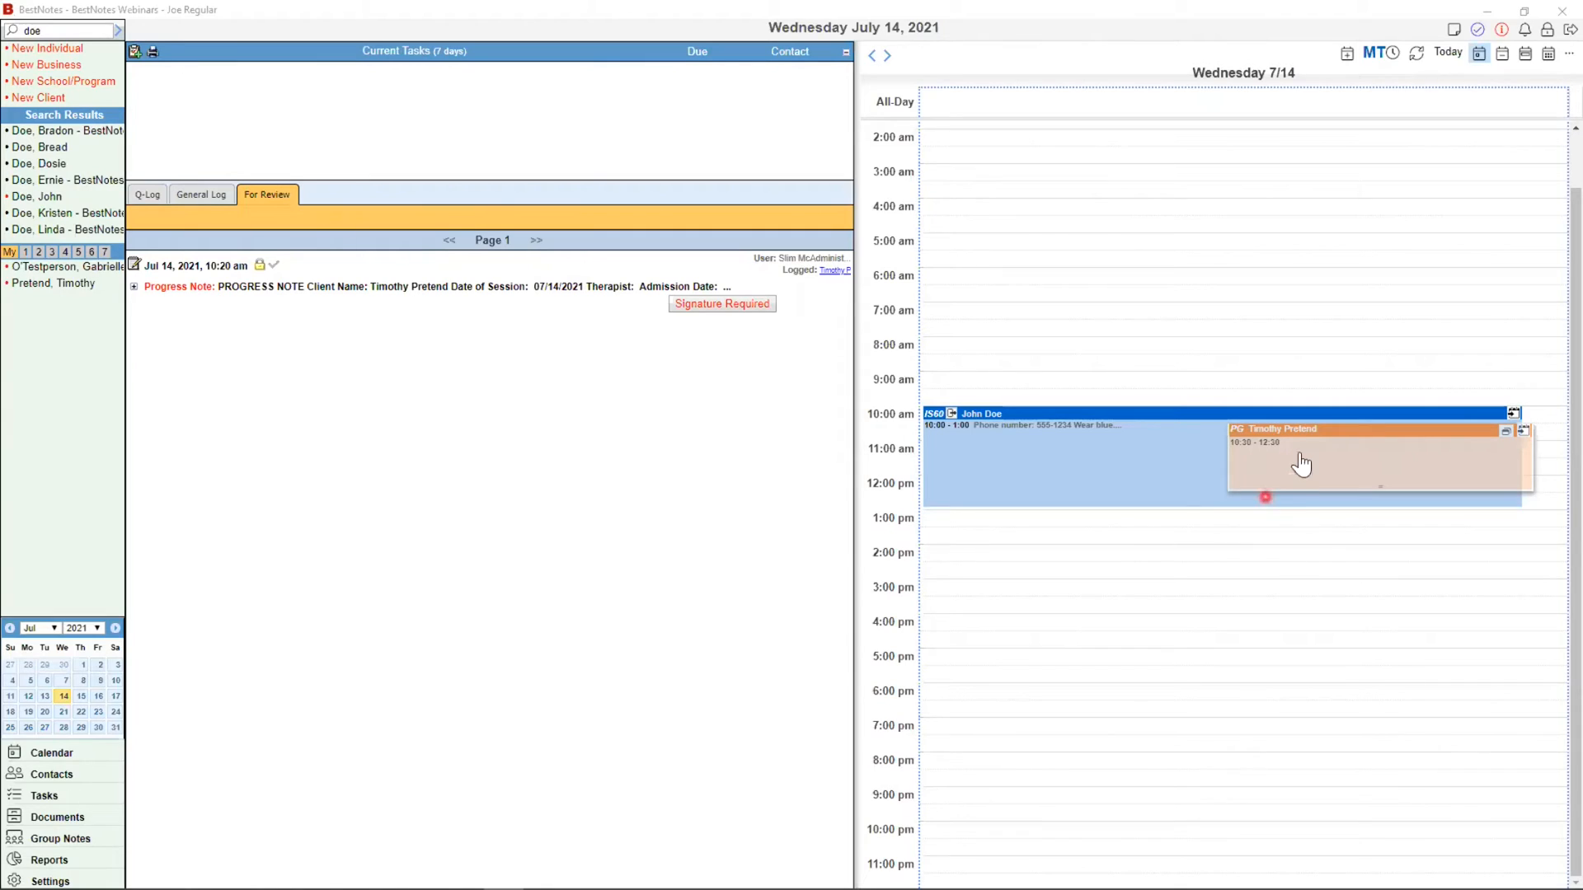
click(1419, 53)
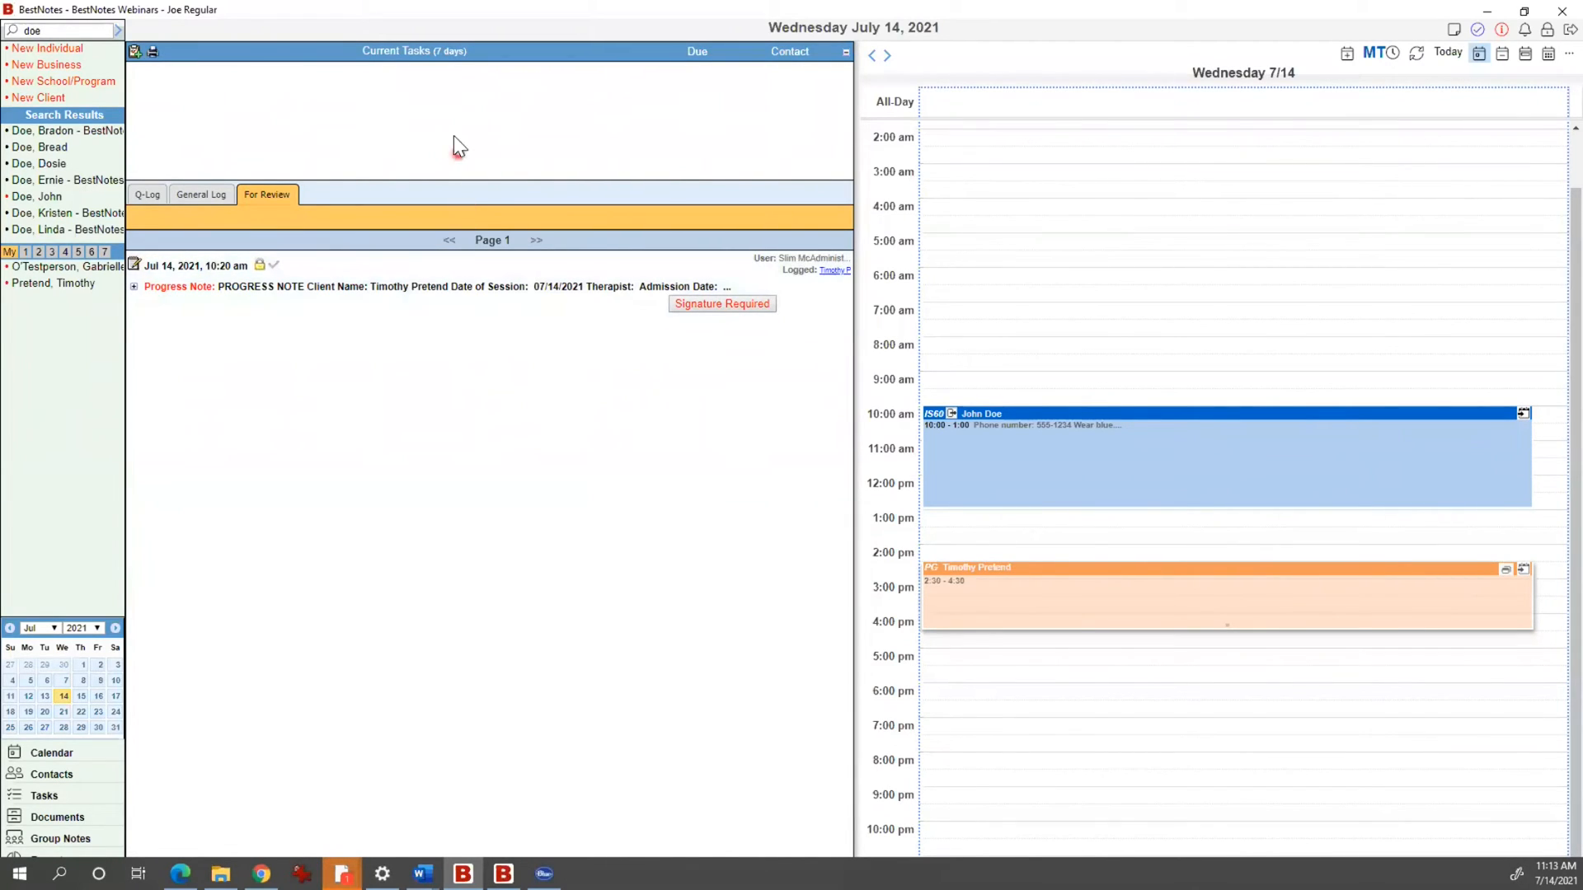
Step: Move from the Q-Log and General Log tabs to the For Review list
click(145, 195)
click(207, 196)
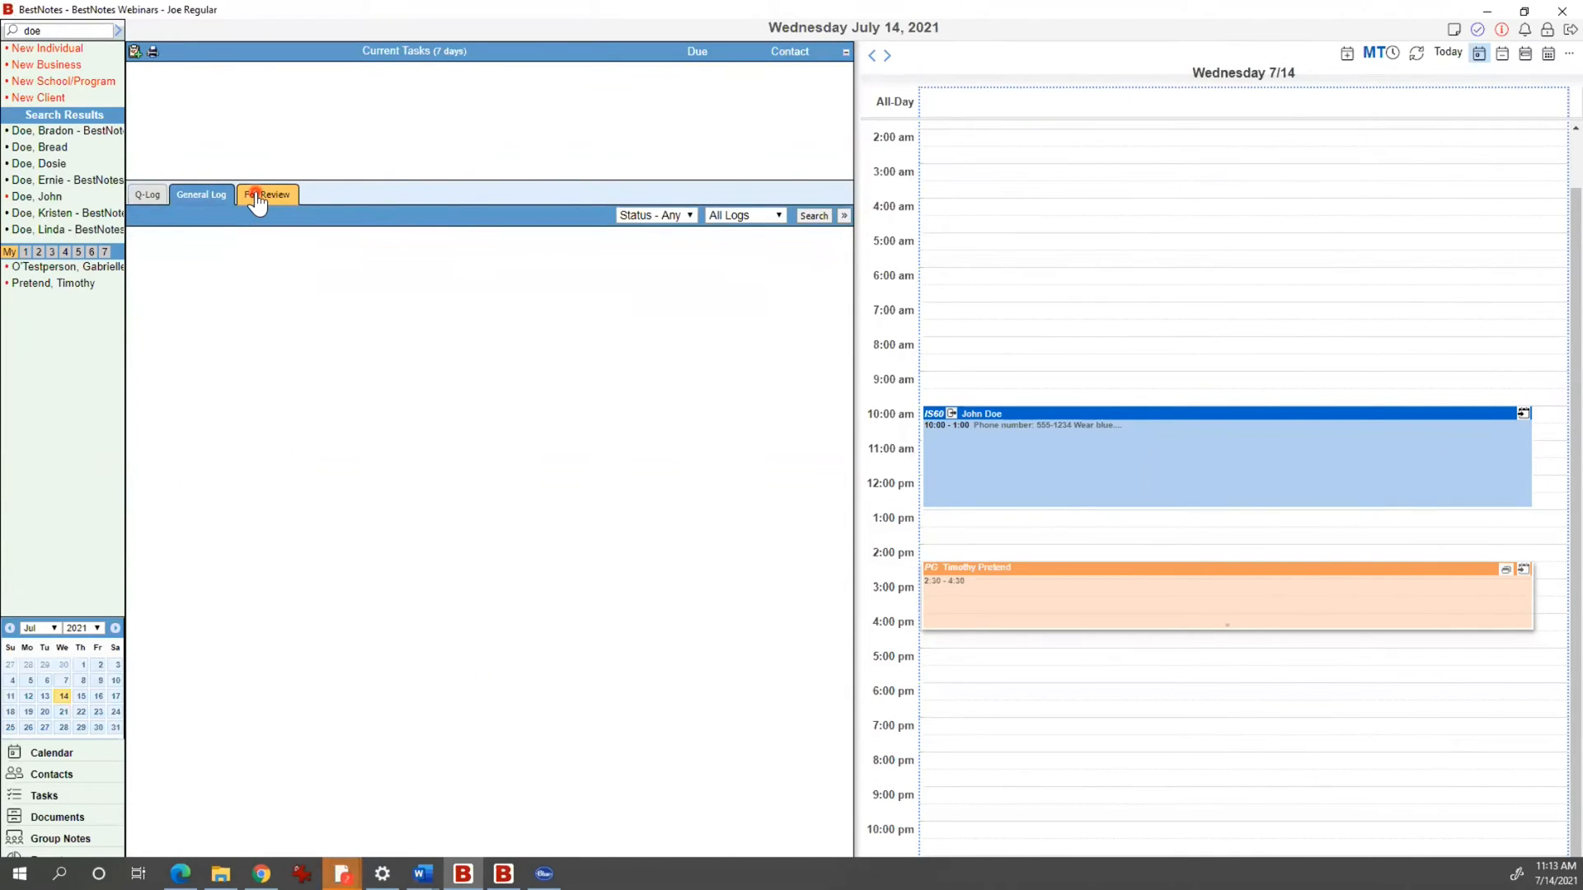
click(256, 196)
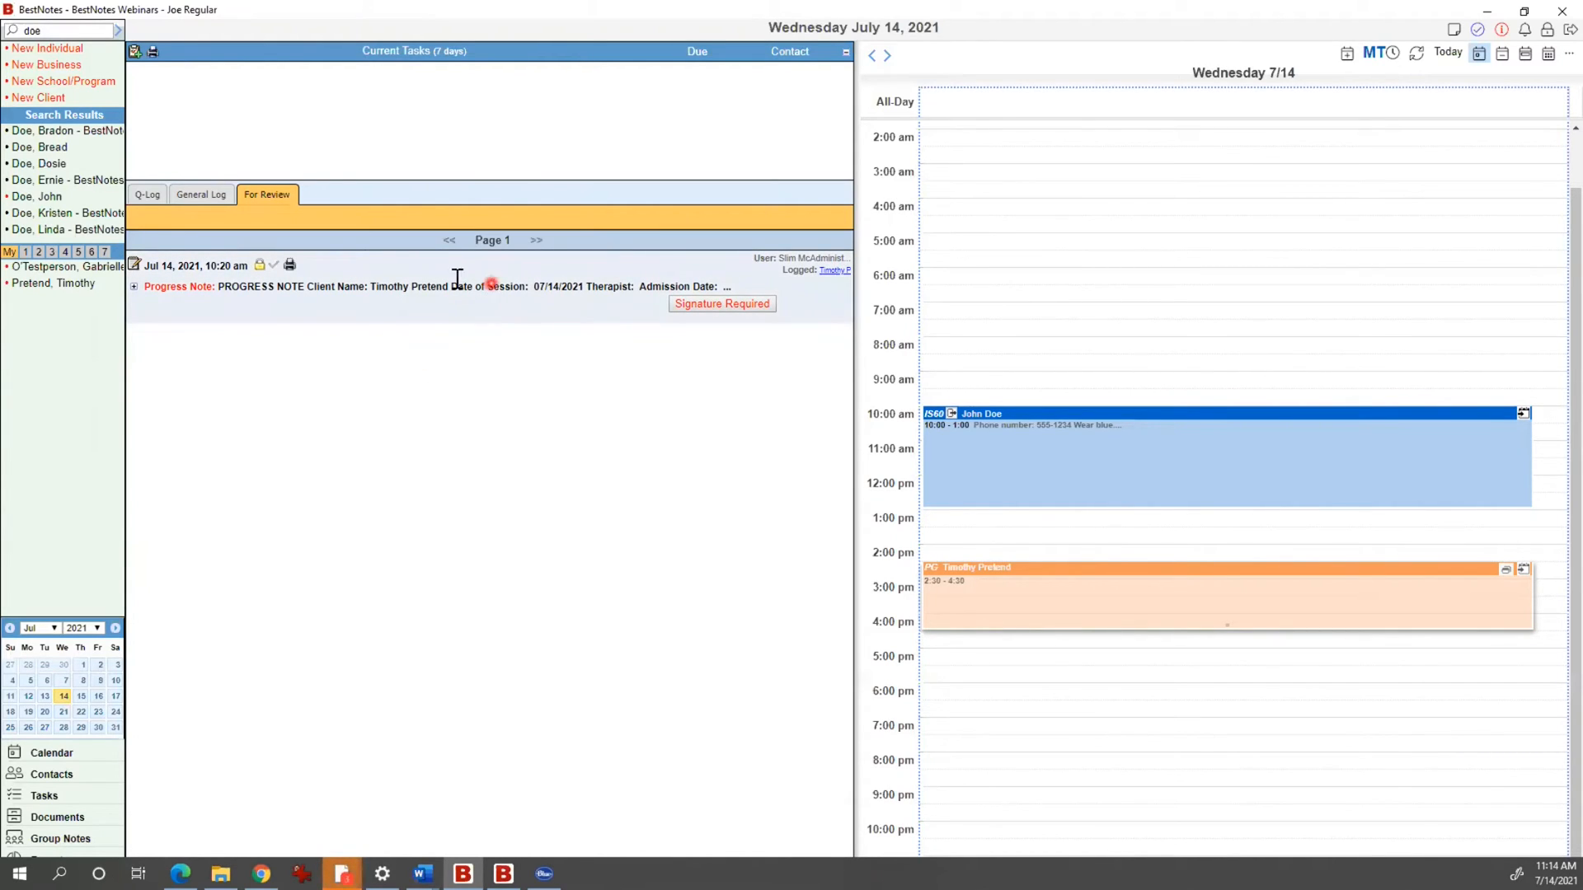
click(275, 197)
Step: Open the progress note marked Signature Required, sign it, and confirm with OK
click(687, 306)
click(687, 308)
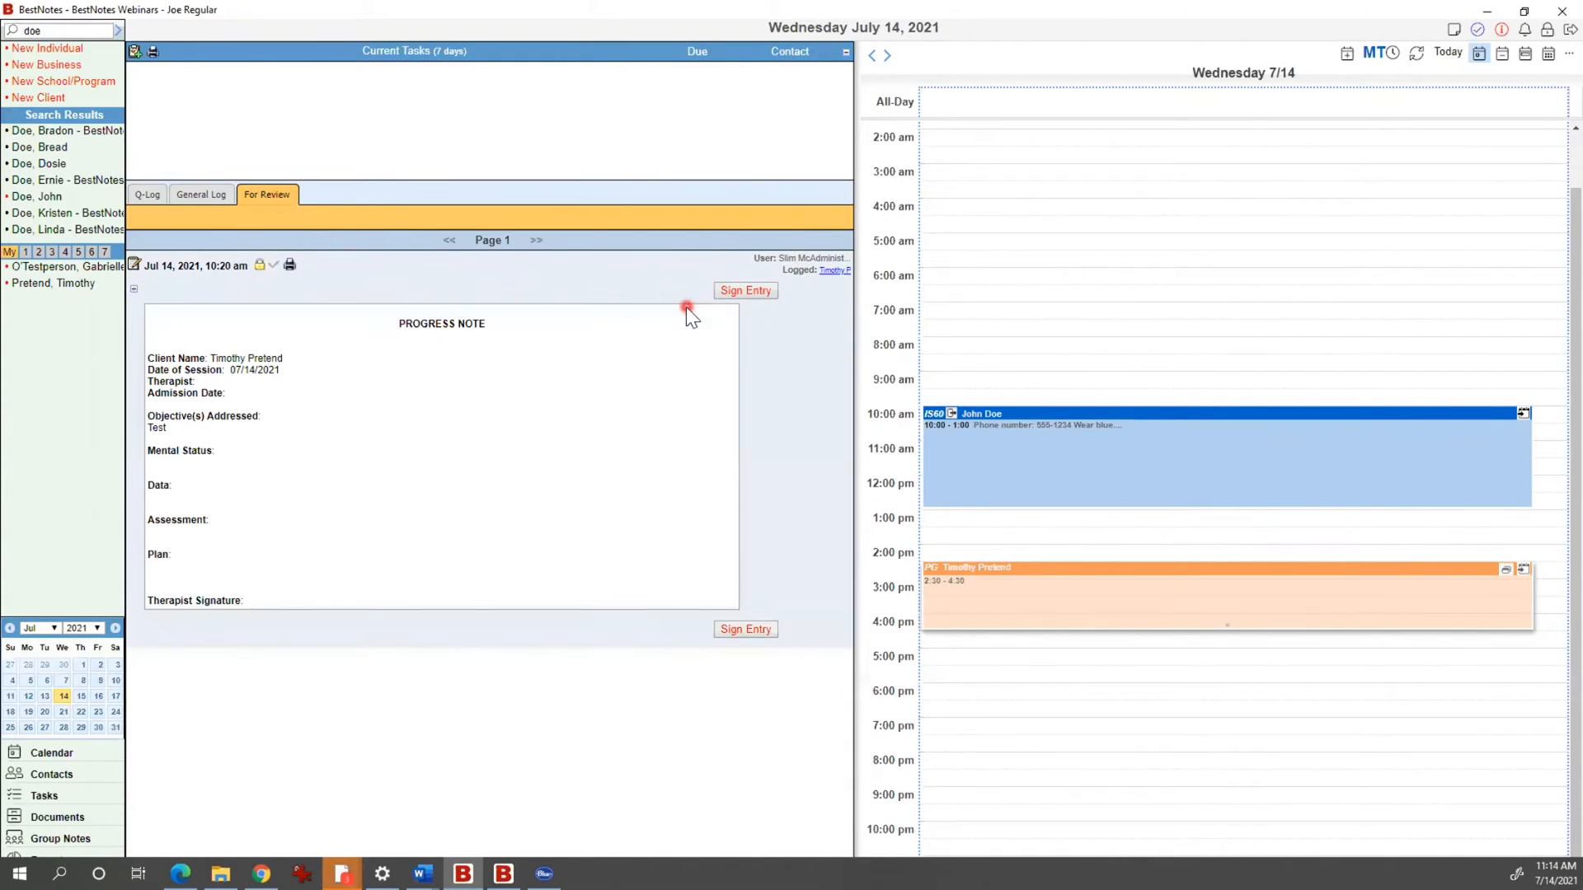
click(156, 22)
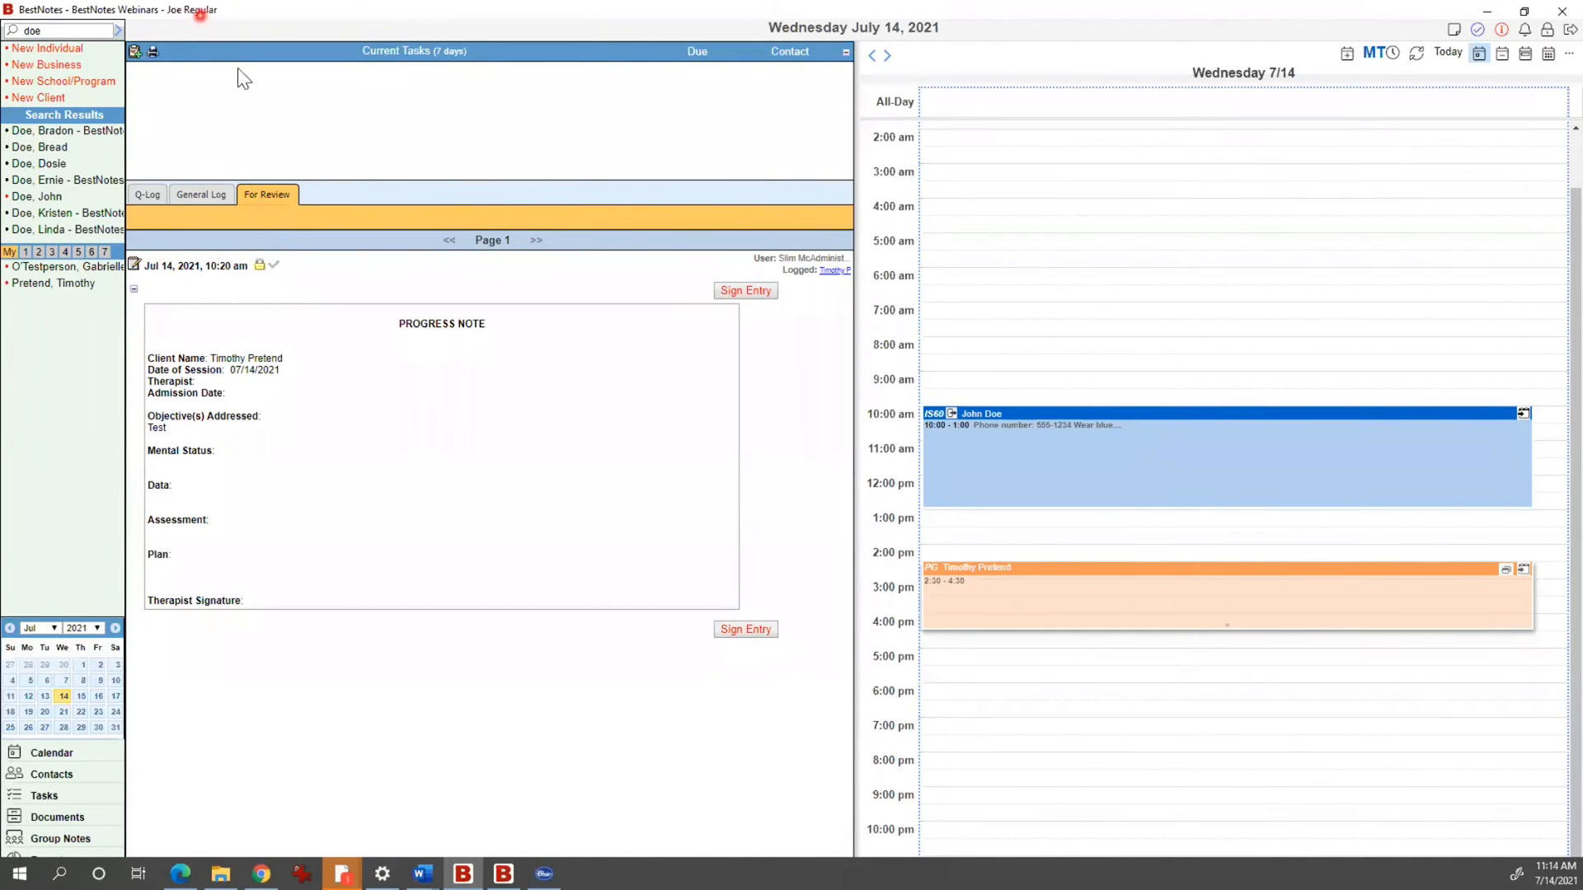
click(751, 291)
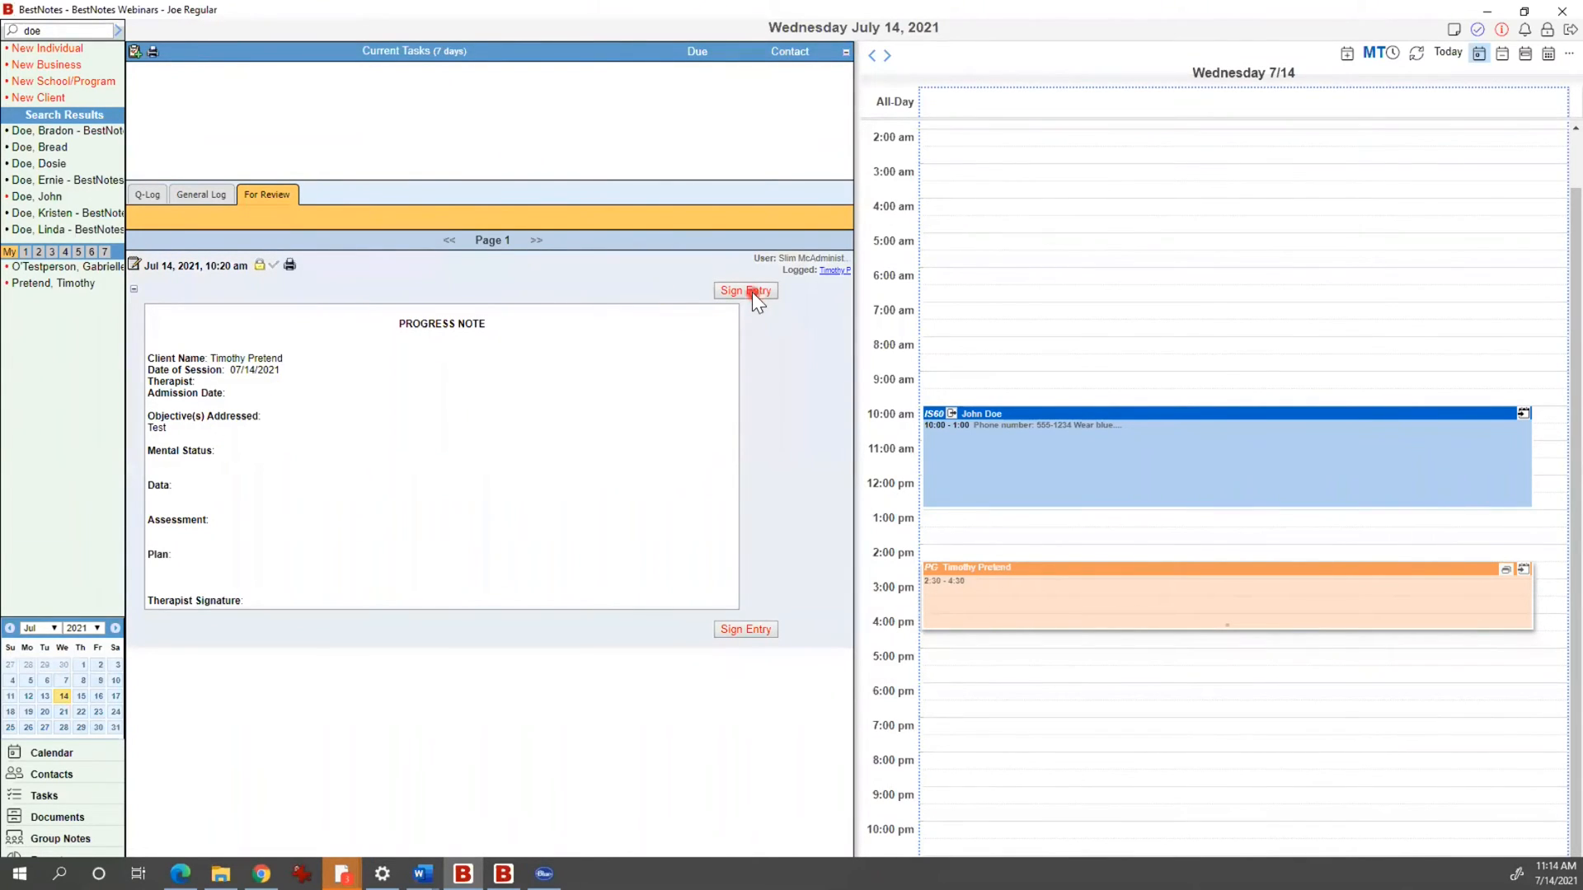
click(773, 432)
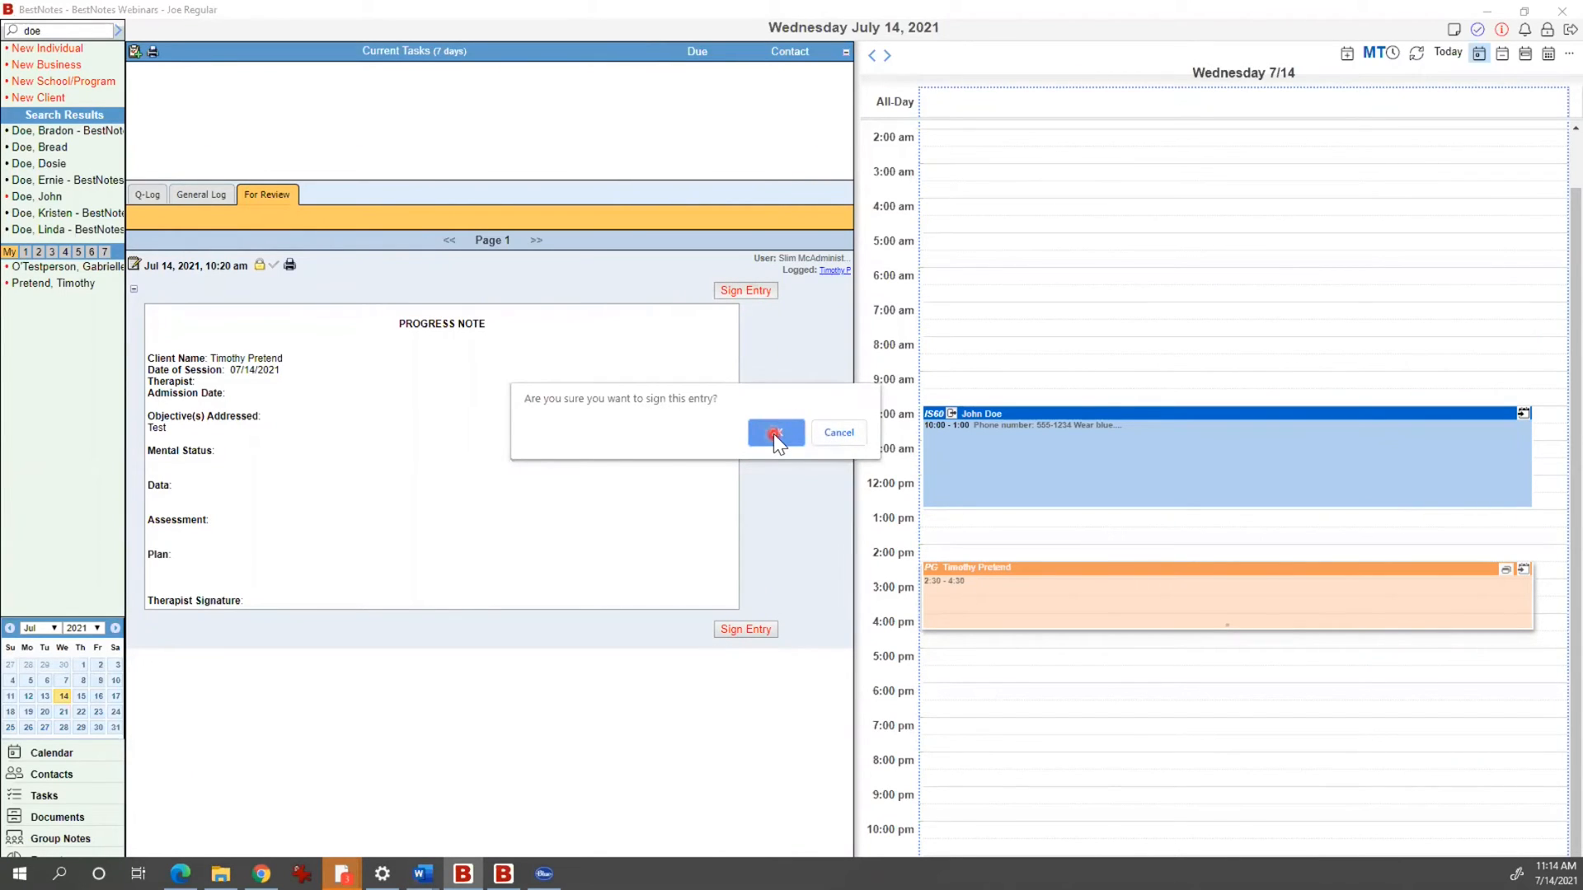
click(710, 413)
click(553, 265)
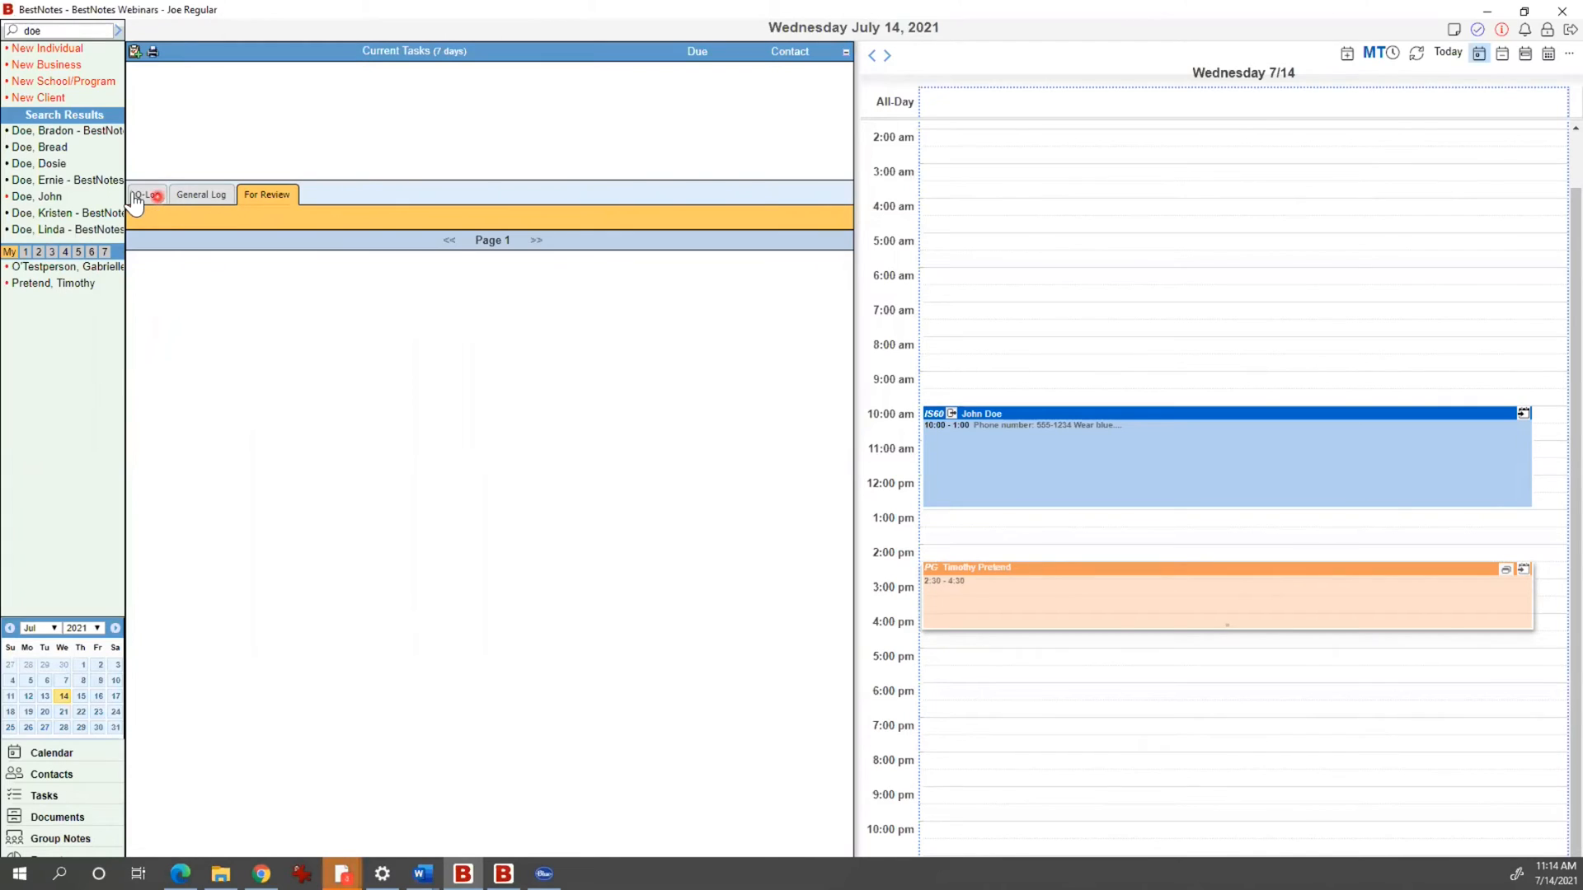
Step: In the General Log, inspect the Status and All Logs filter choices without changing them
click(227, 198)
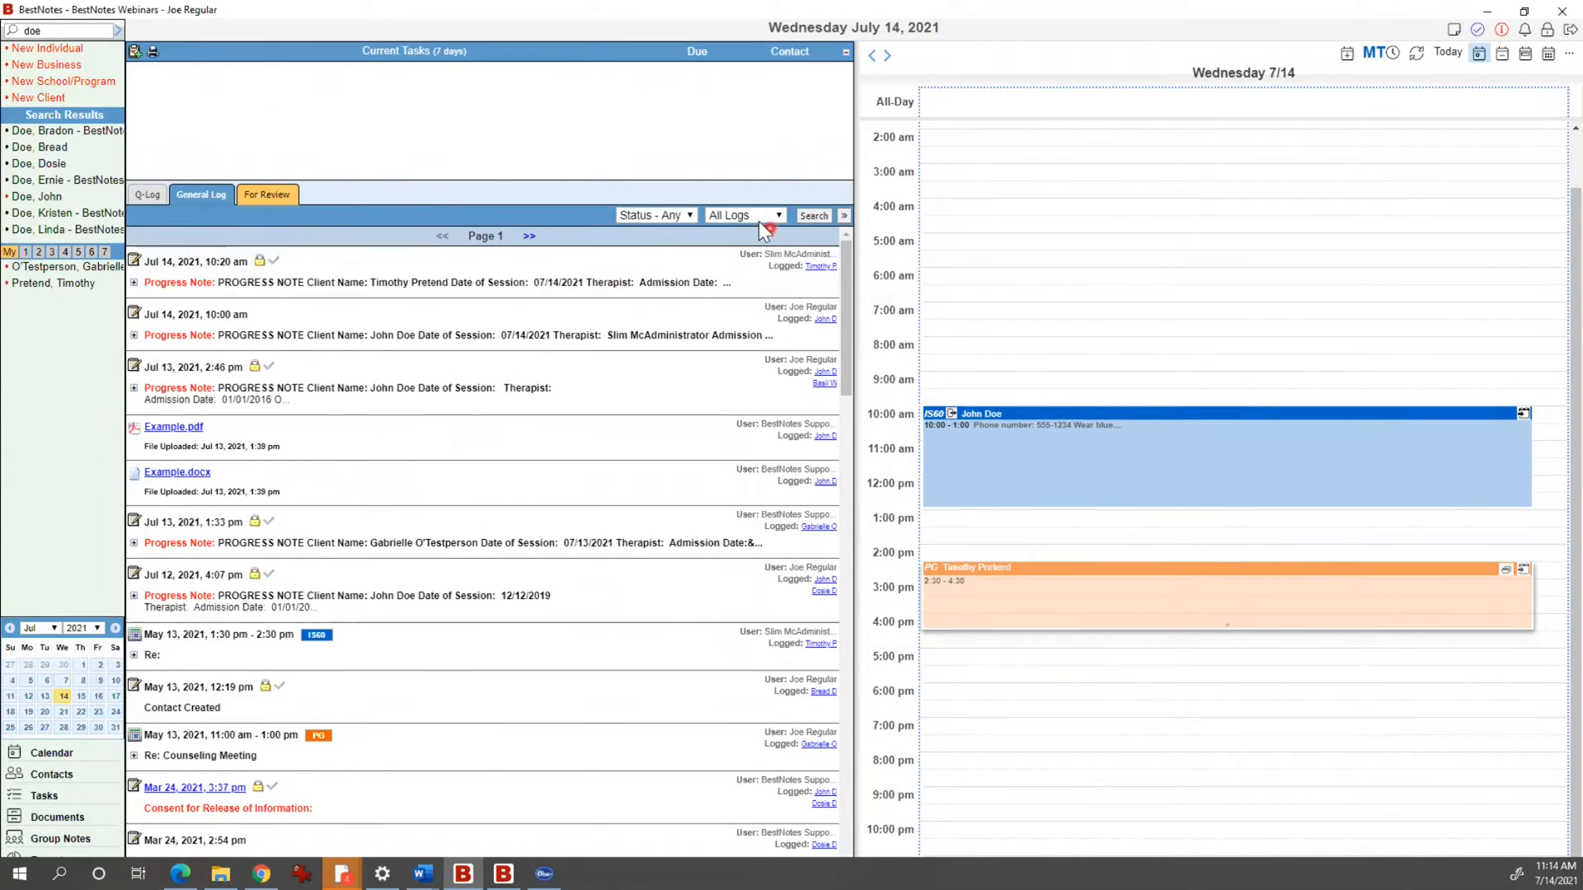
click(677, 212)
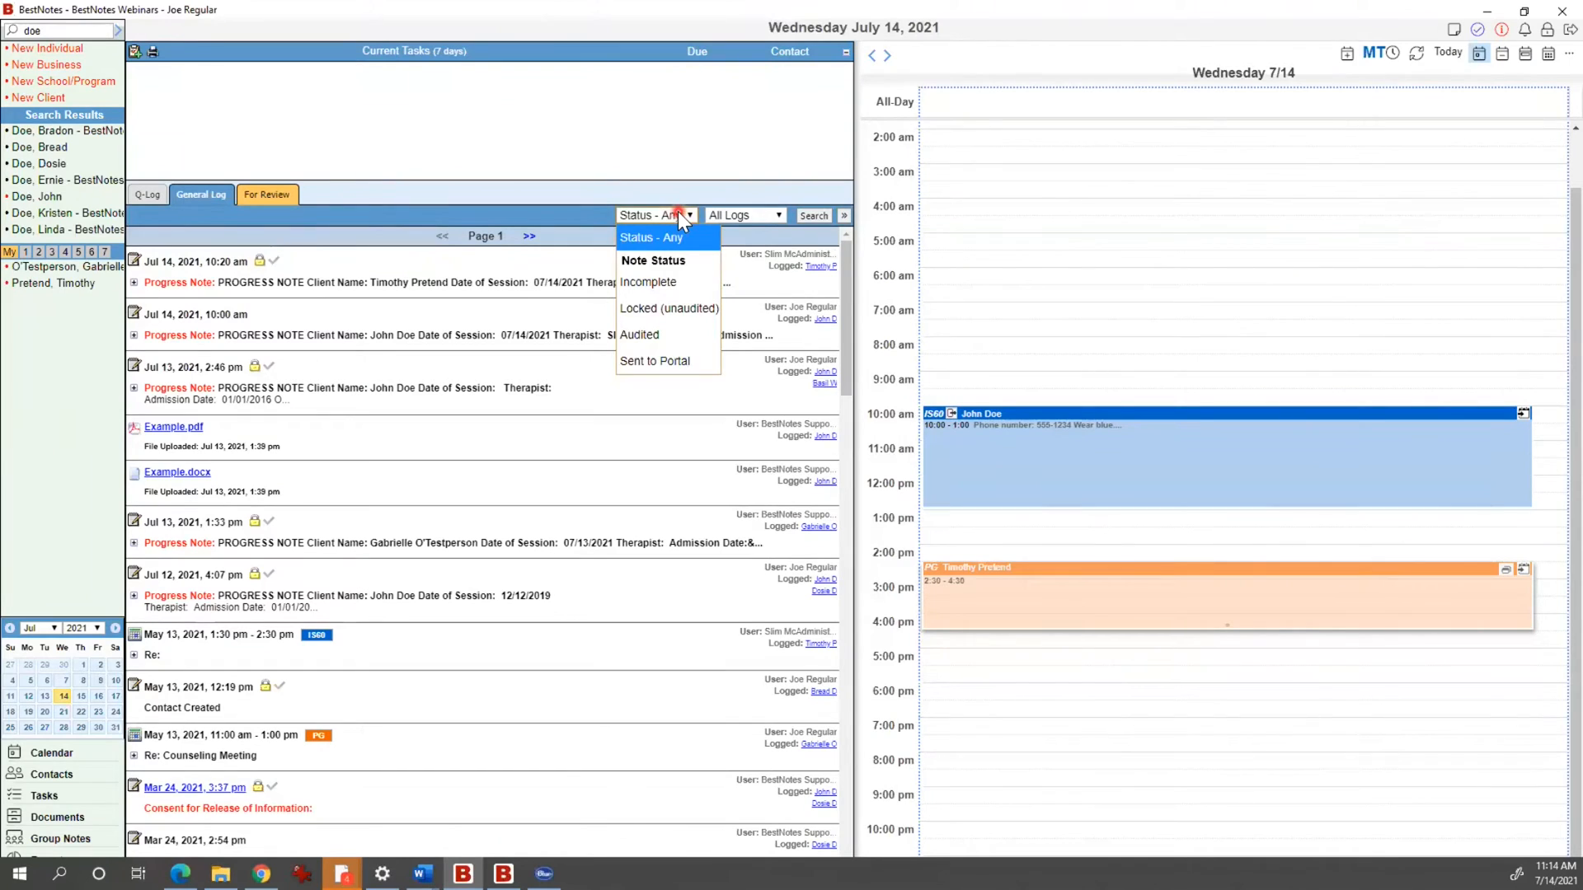
click(757, 217)
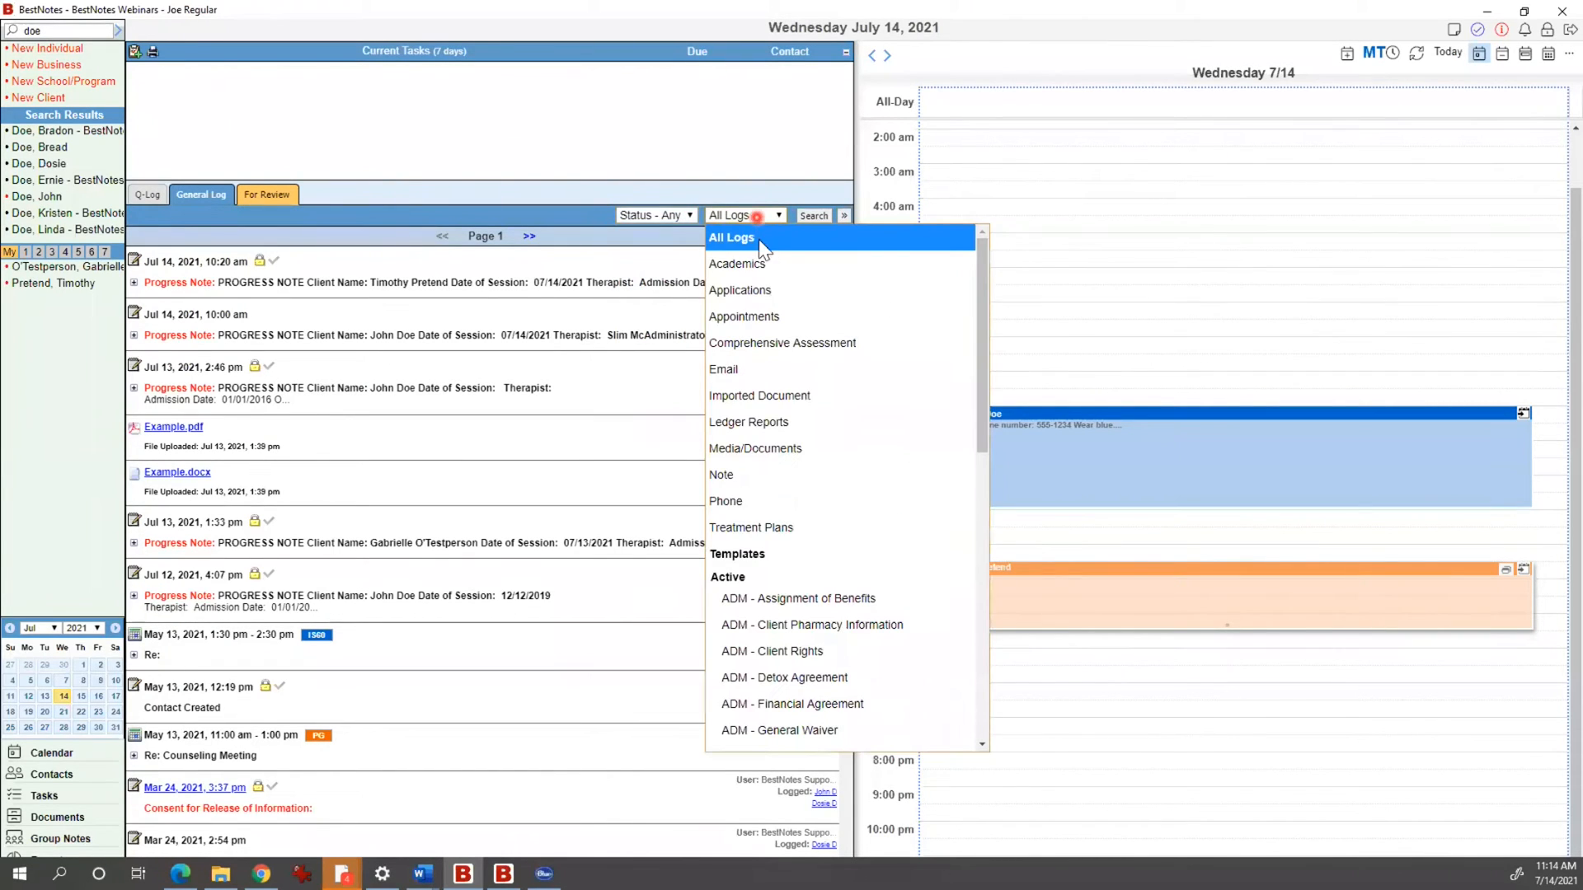
scroll(820, 547, down, 6)
click(588, 222)
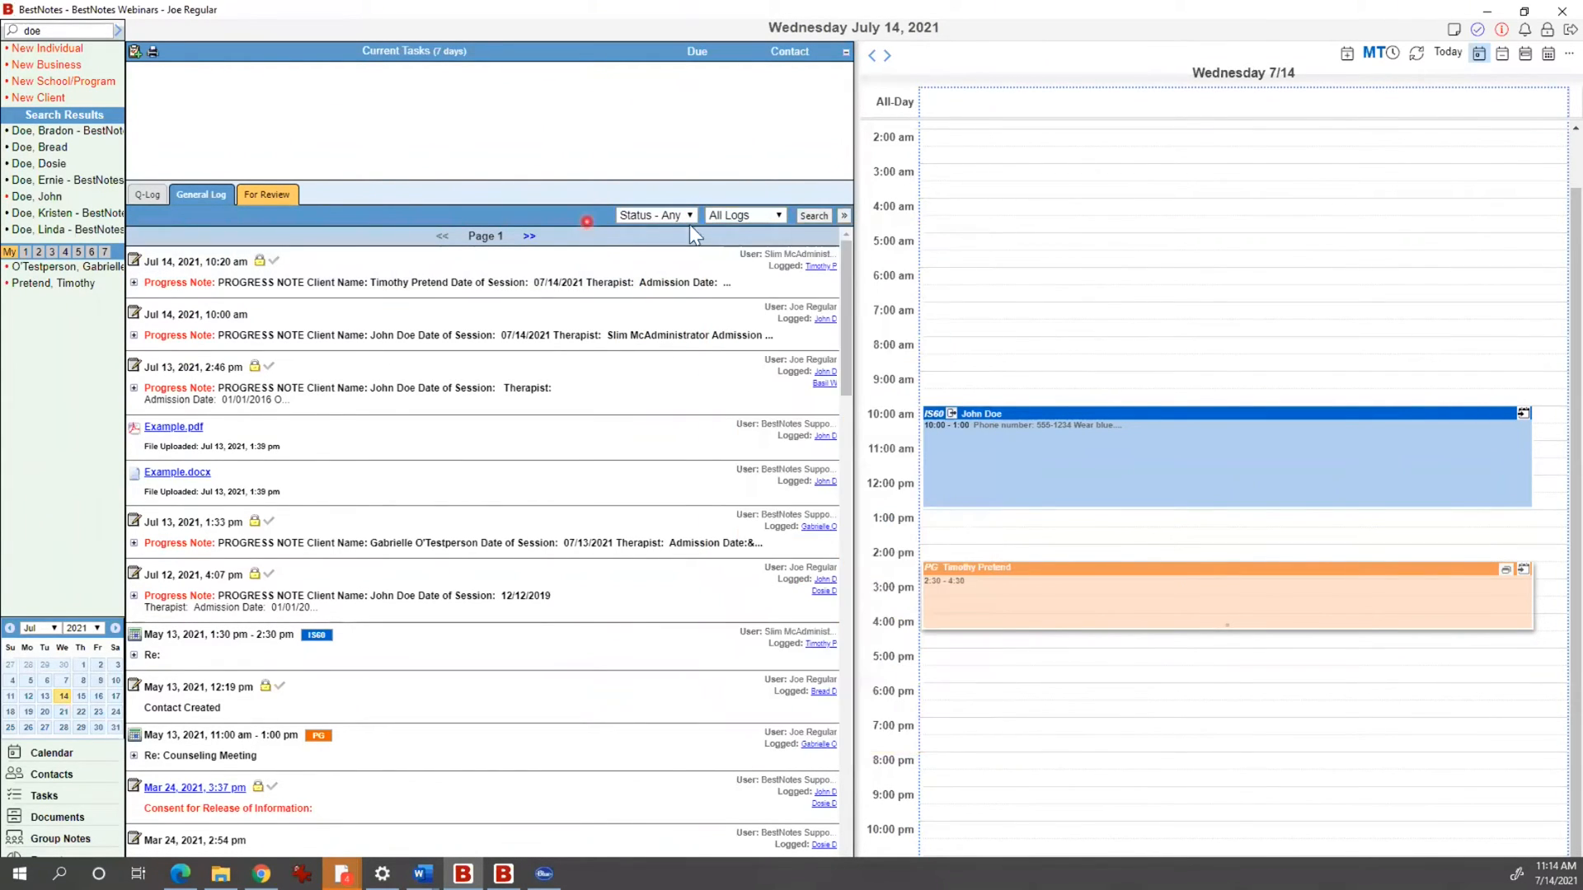
Step: Toggle advanced search, page forward and back, then preview the first Q-Log message
click(841, 217)
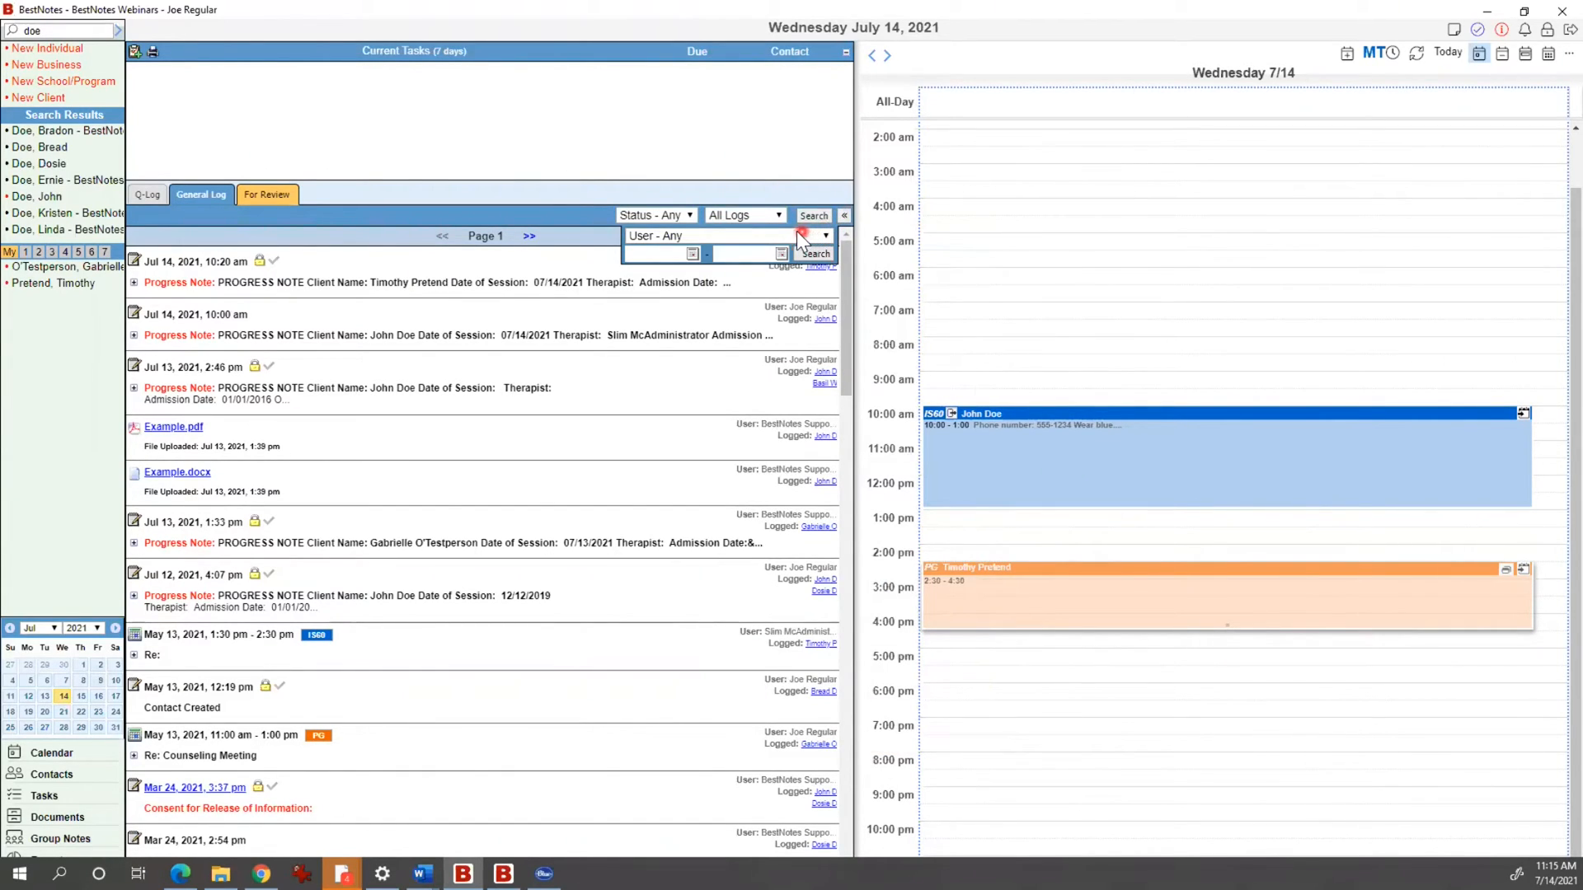
click(843, 216)
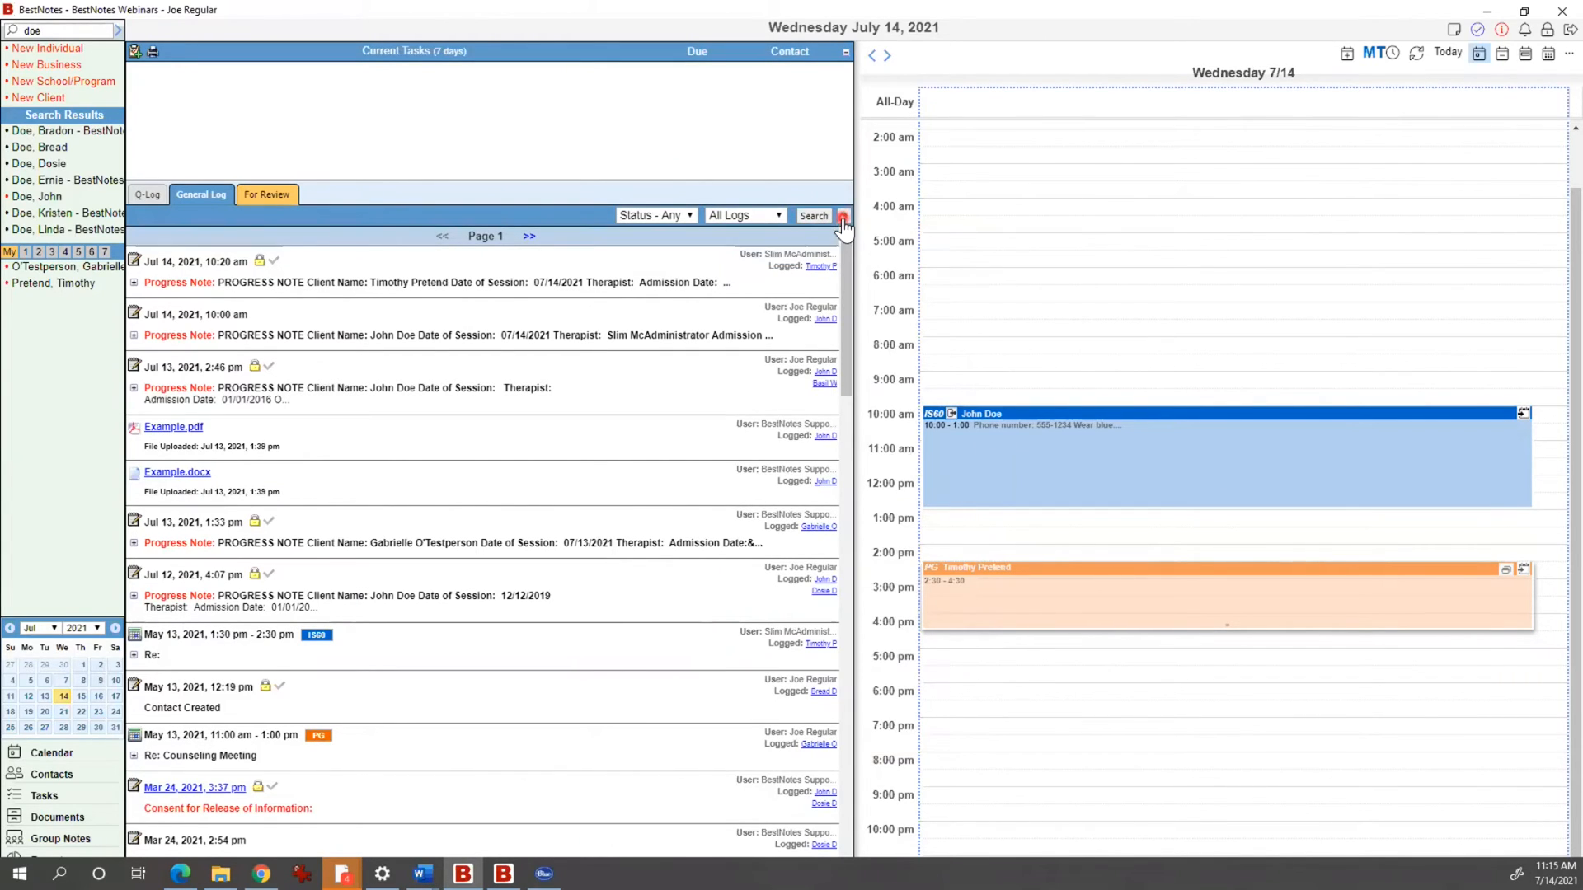
click(542, 236)
click(442, 236)
click(148, 196)
click(360, 330)
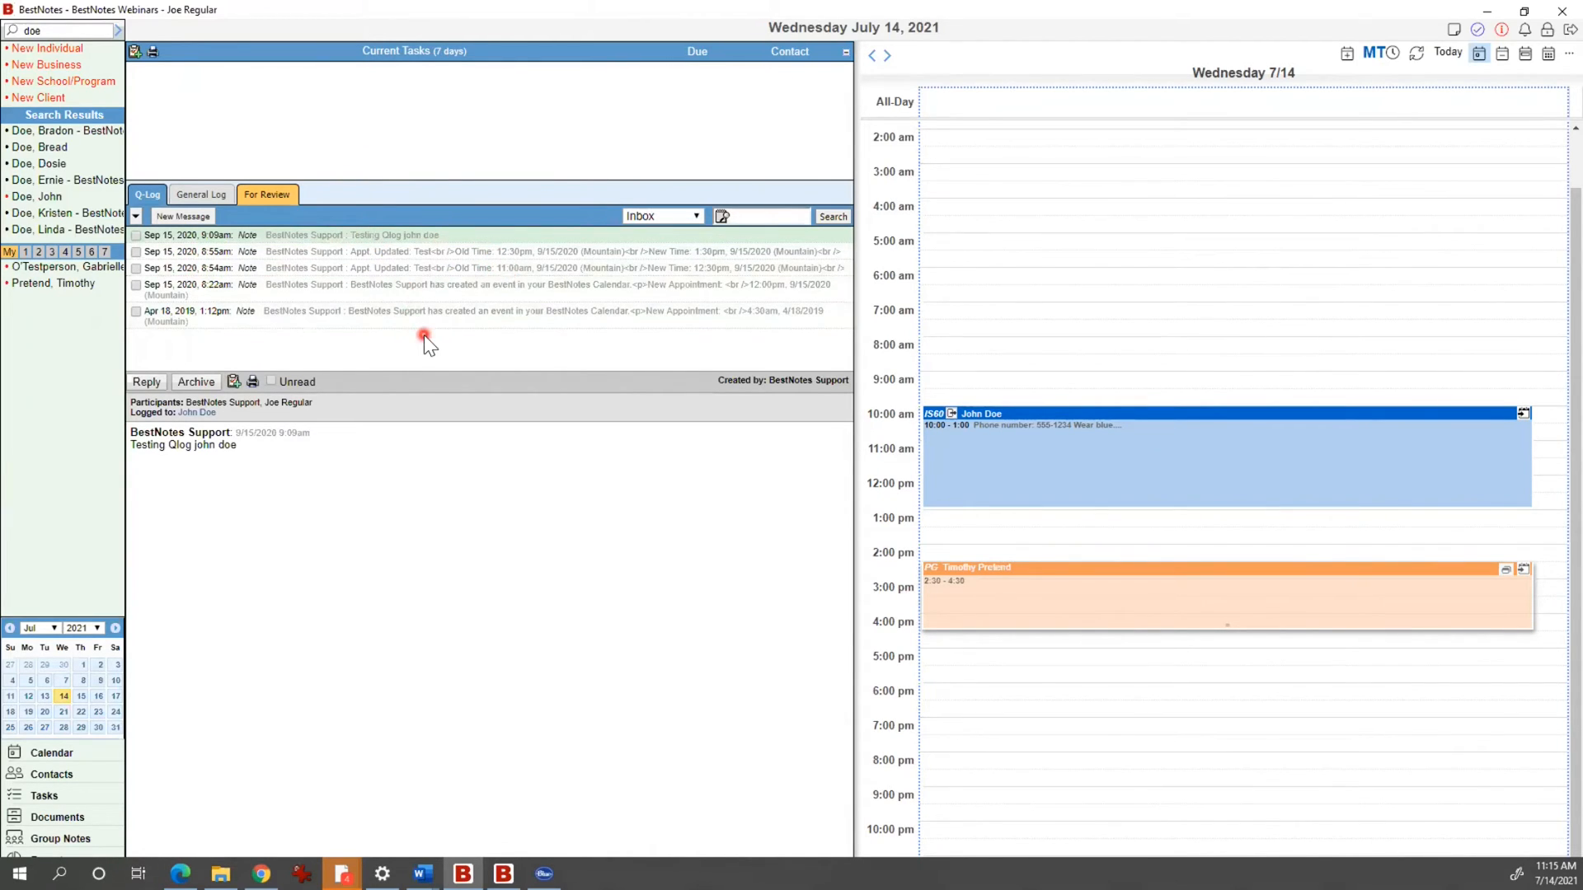
Step: Send the Q-Log note 'Hello. The thing with John happened.' to the administrator, logged to John Doe
click(185, 218)
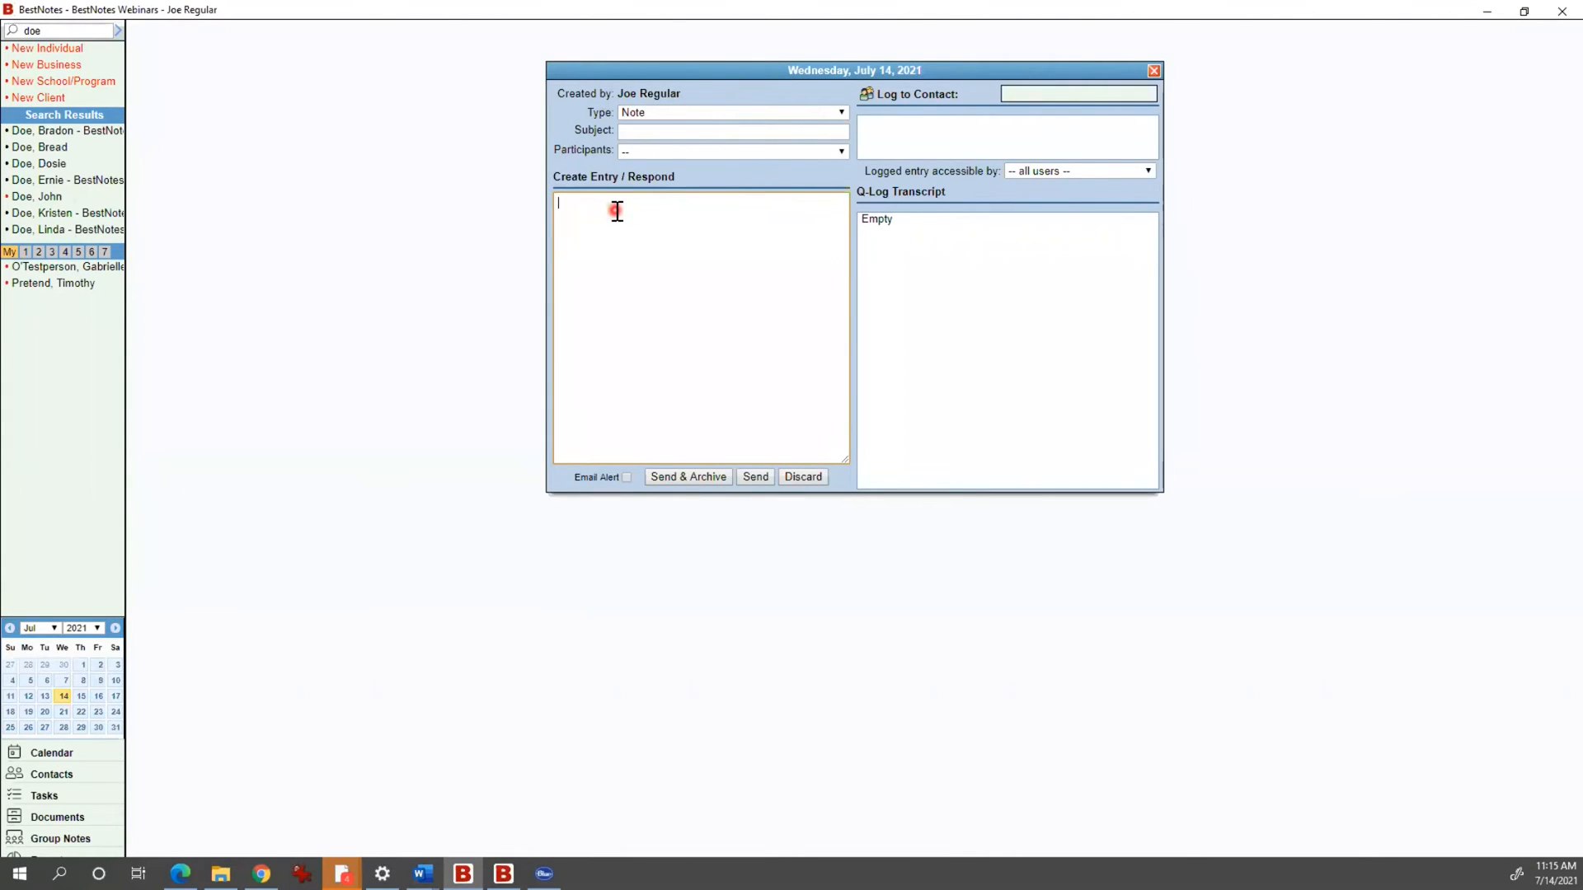
text(Hello. The thing with John happ)
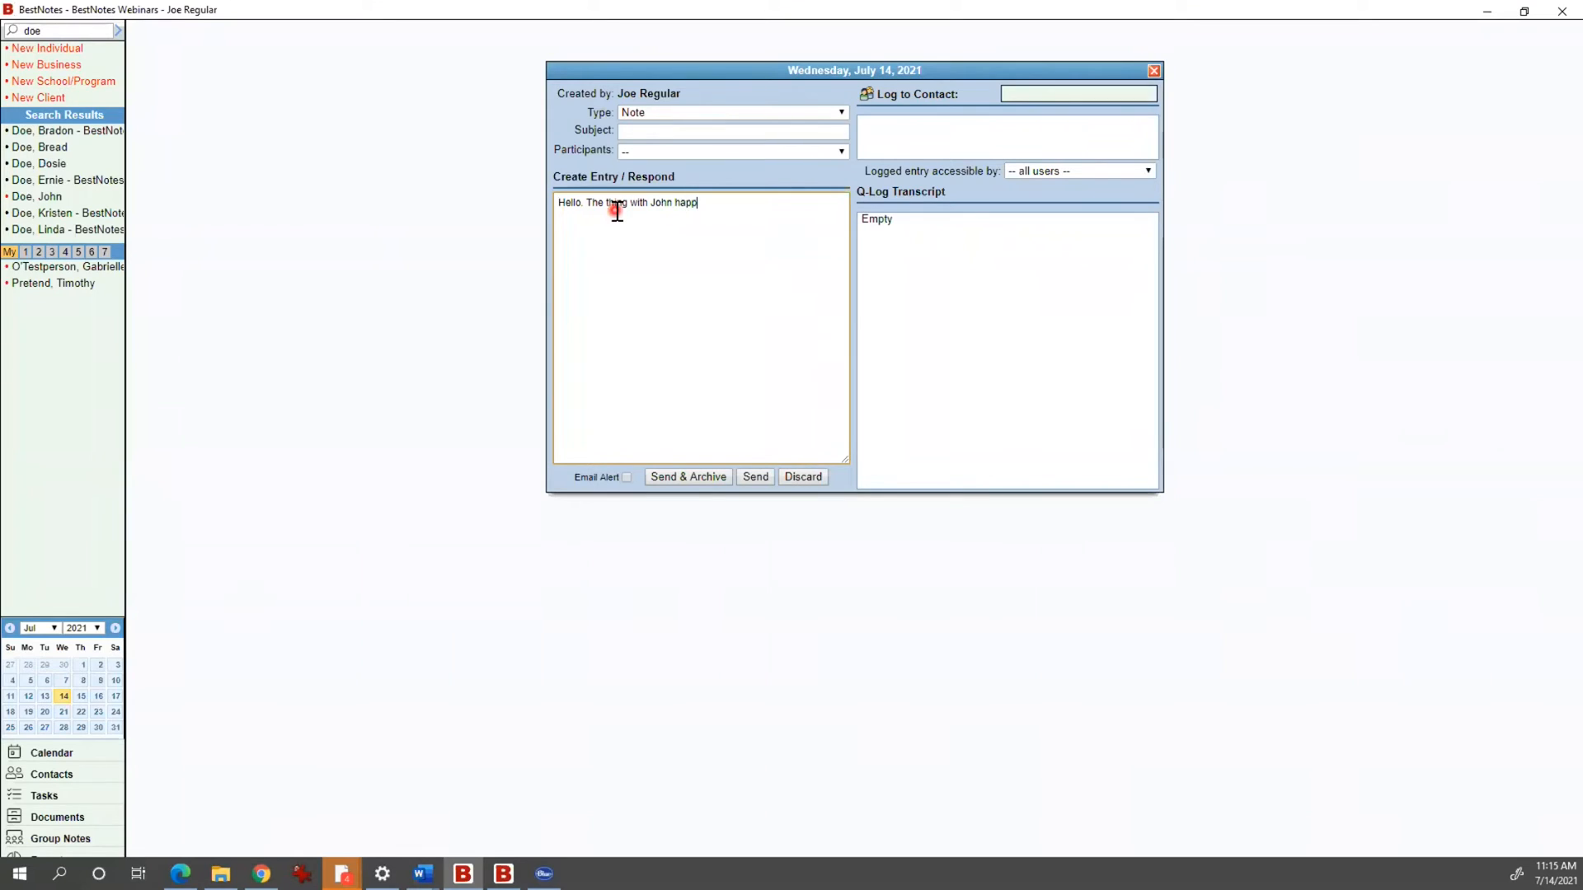
text(ened.)
click(703, 155)
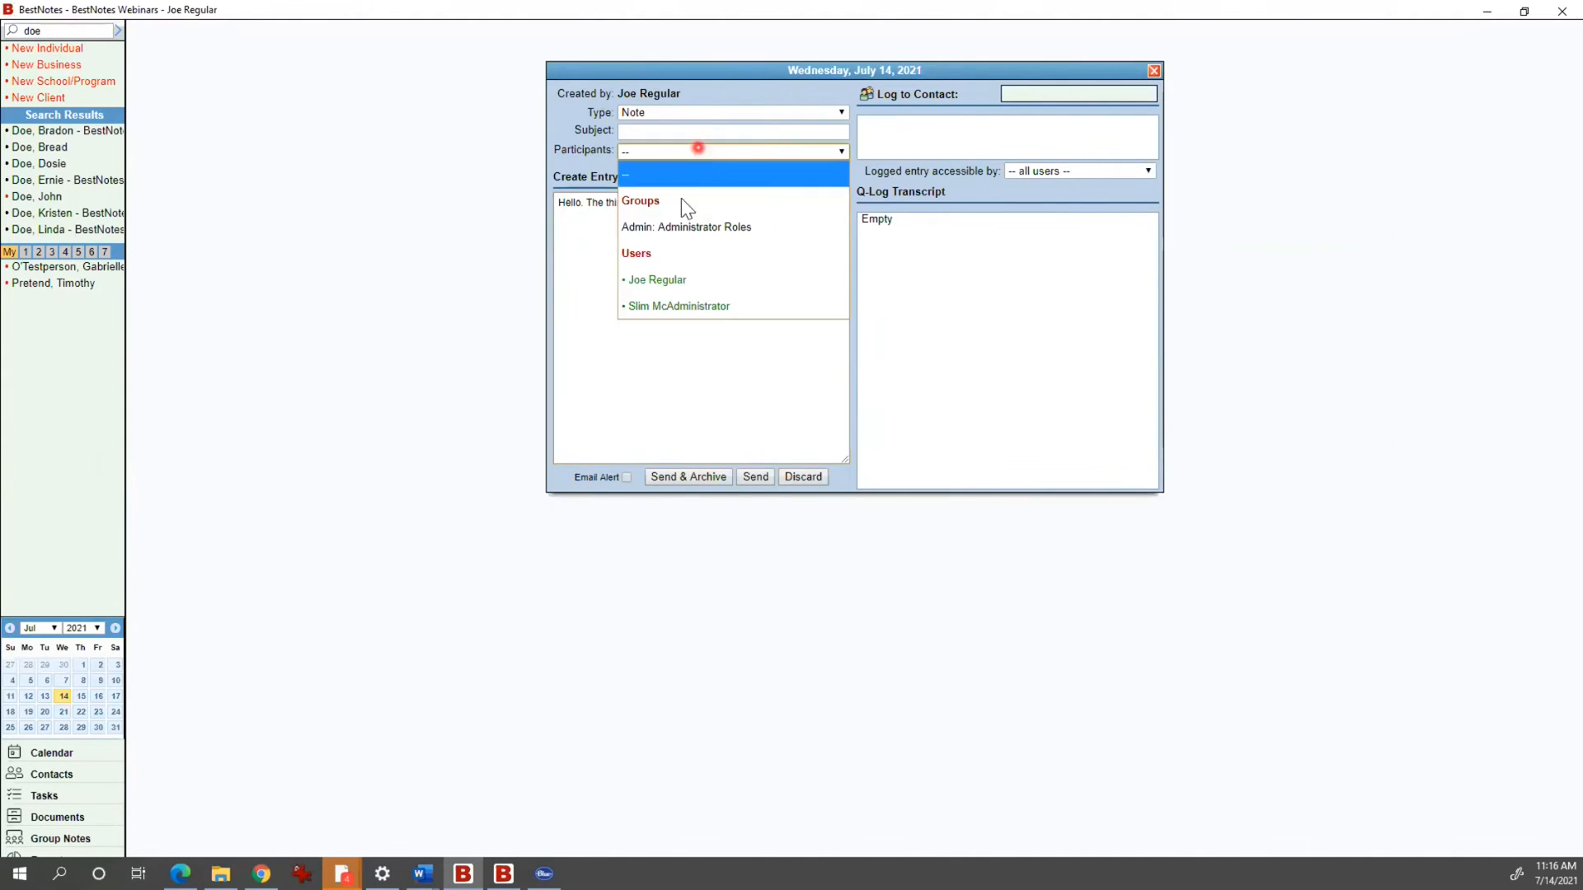
click(680, 299)
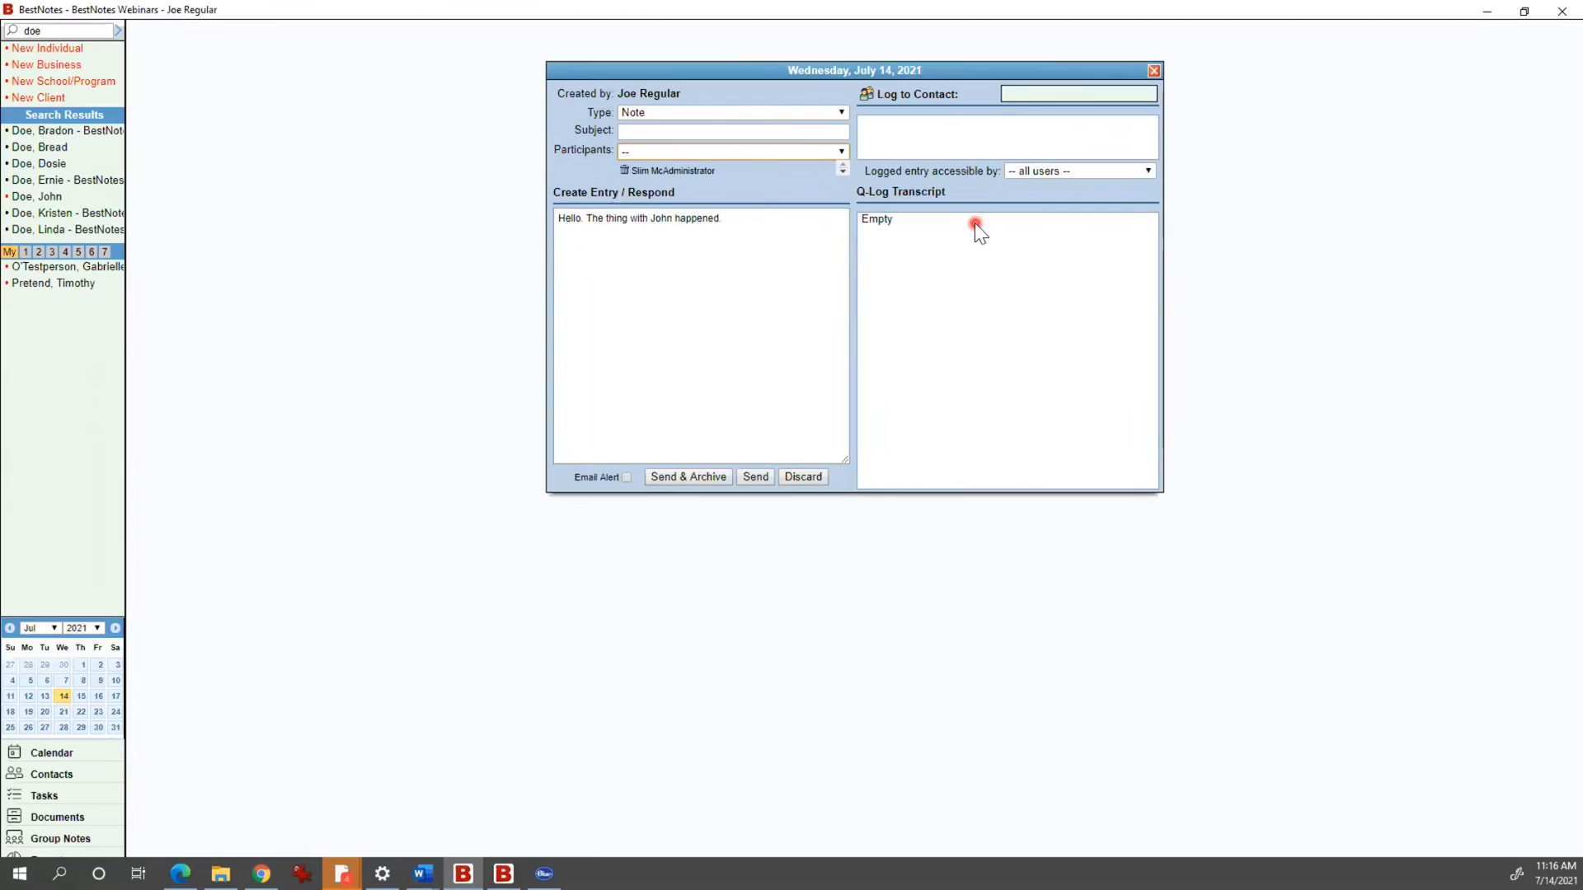
click(1044, 91)
text(john)
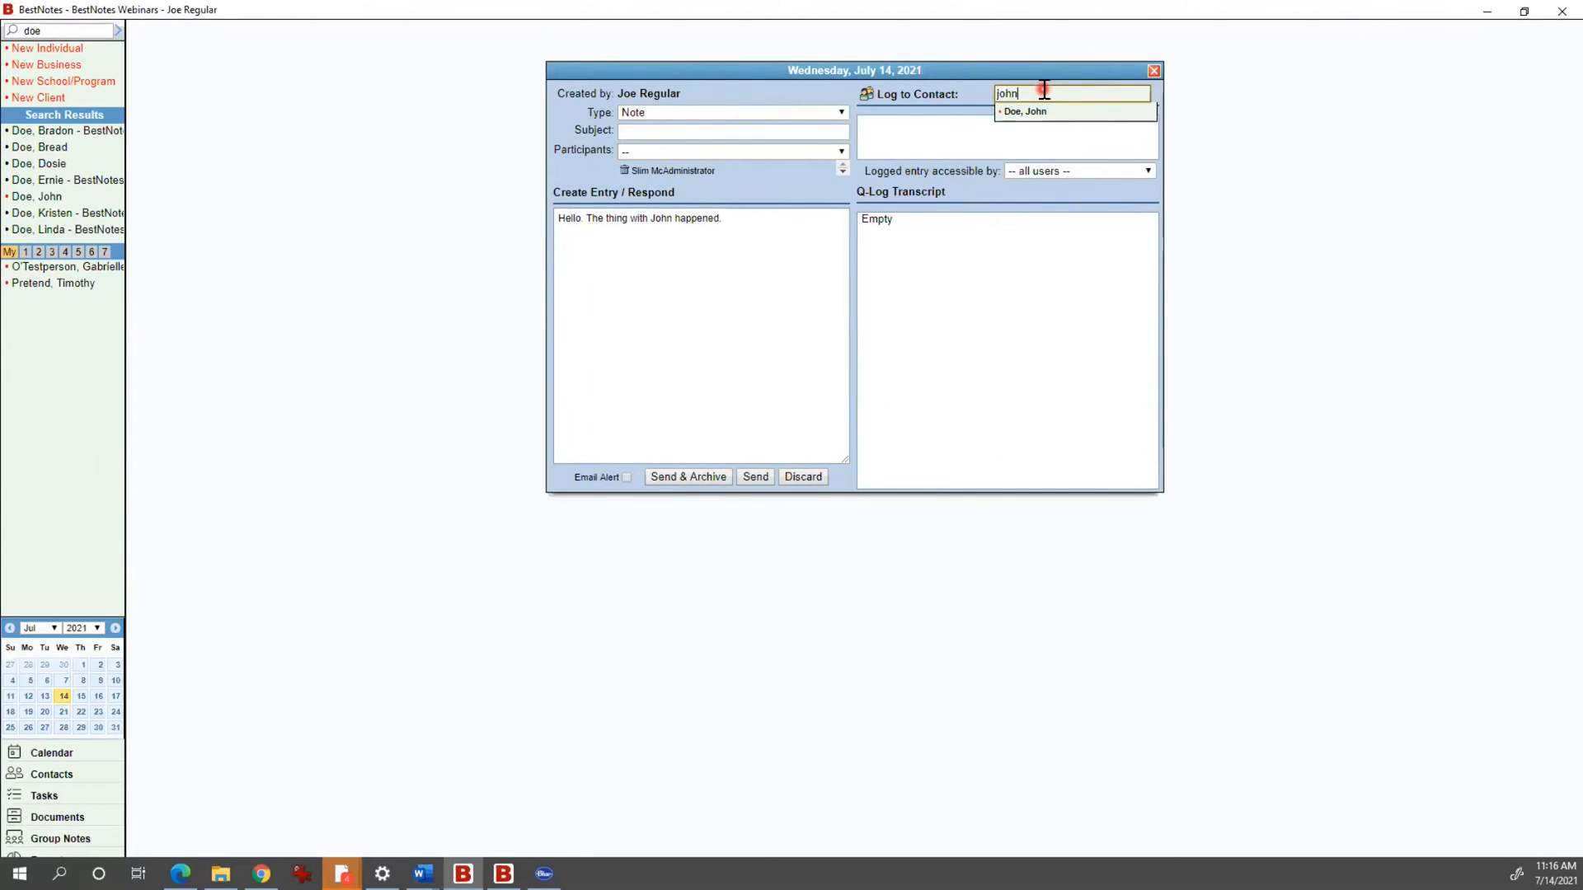
click(1029, 114)
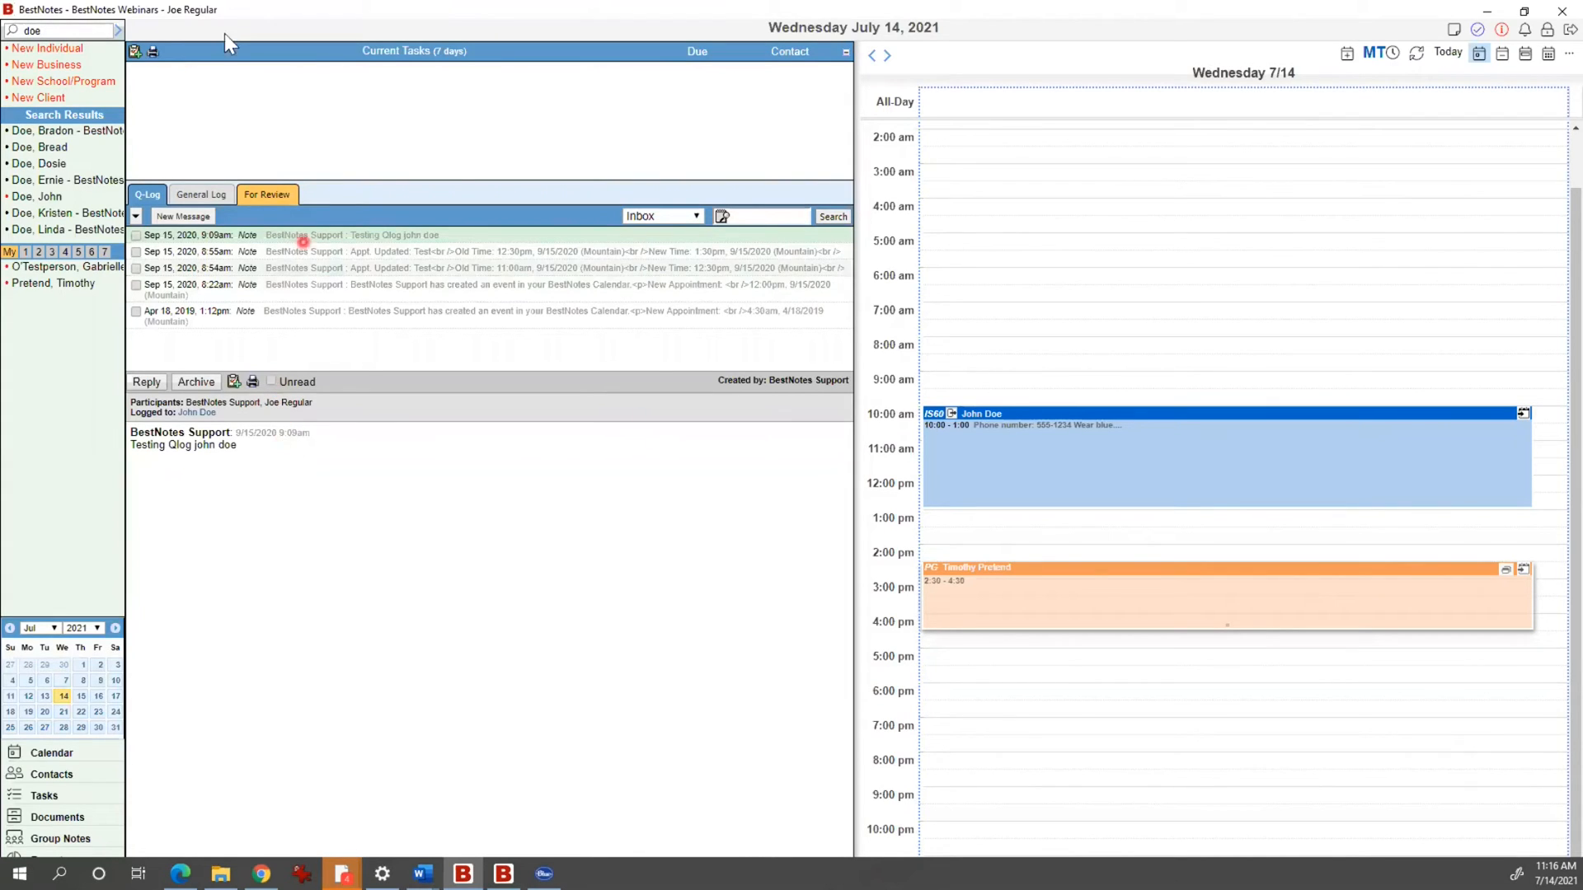
click(135, 51)
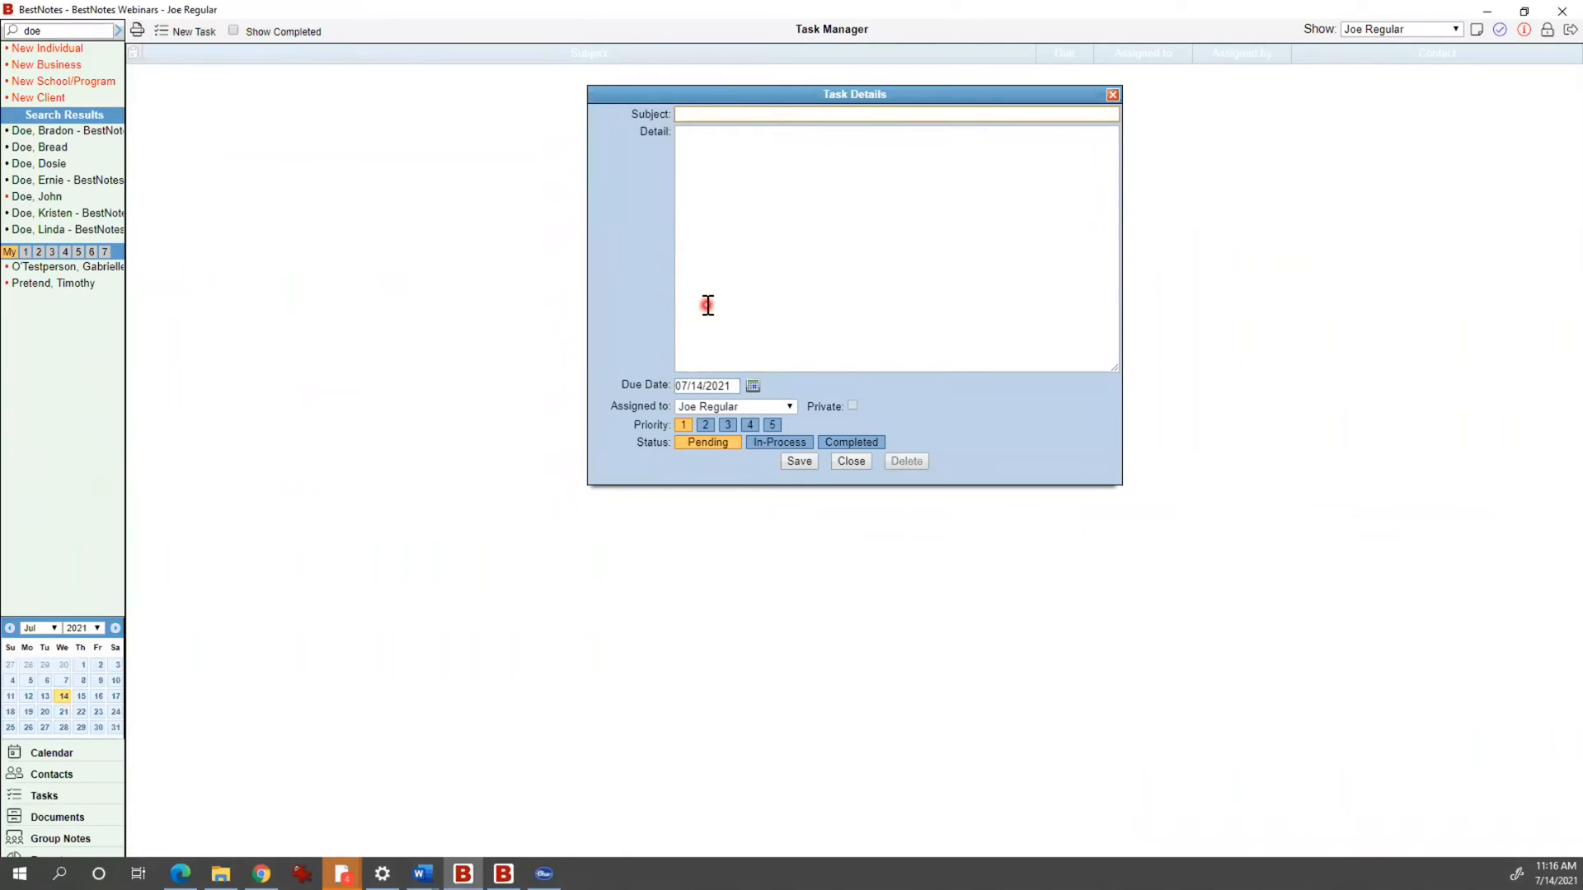
Step: Enter the task subject 'Do the thing.' and detail 'Before it's too late.'
text(Do the thing)
click(686, 148)
click(783, 202)
text(Before it's too late.)
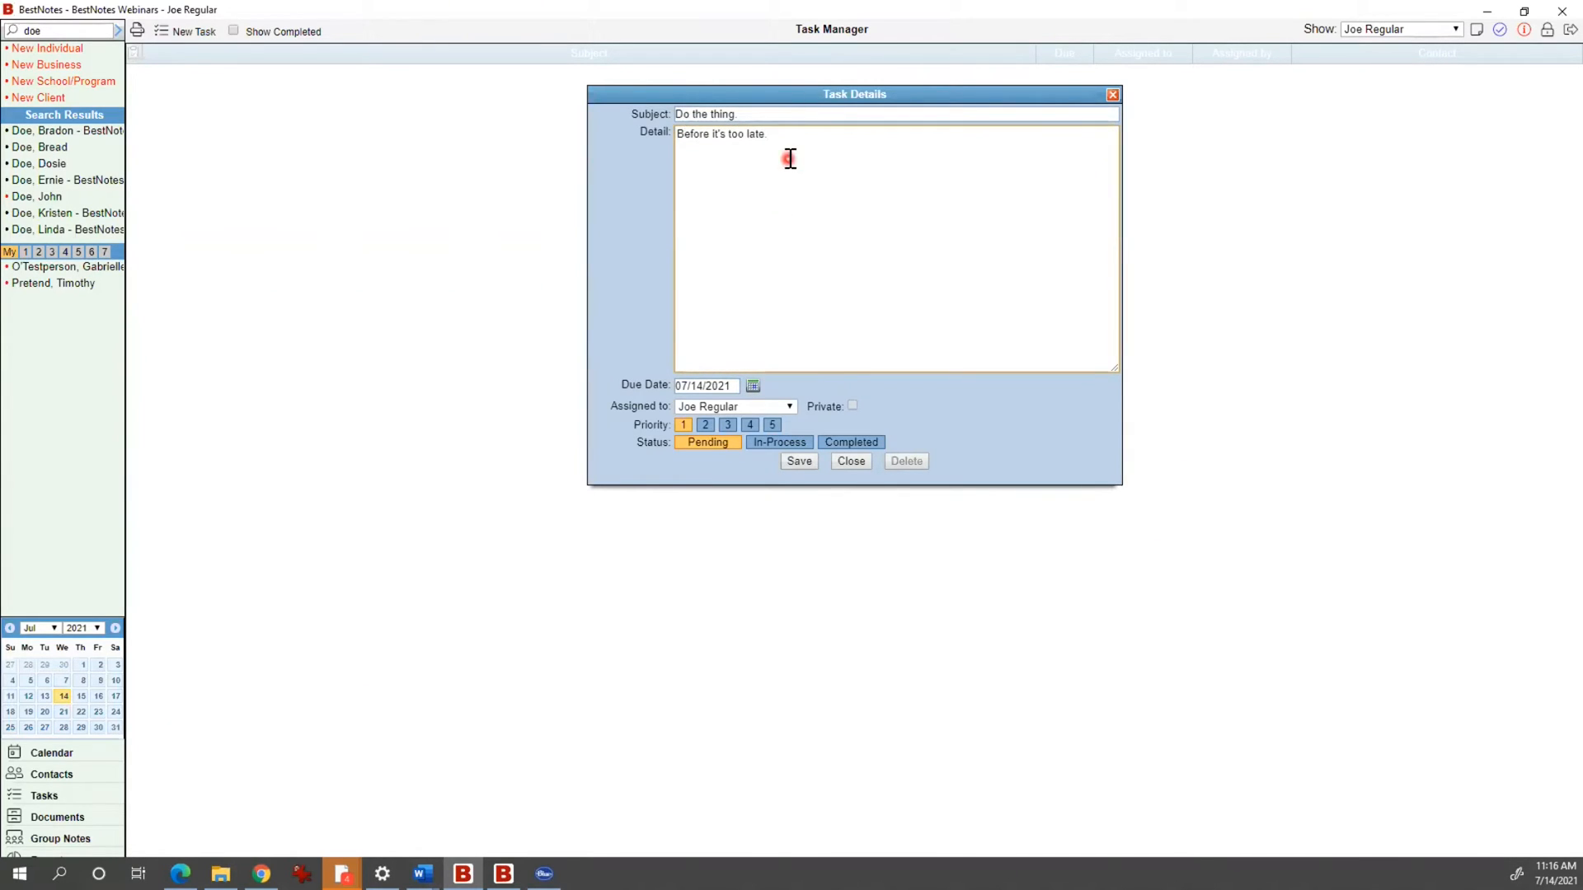
Step: Set the due date to 07/22/2021, keep the current assignee, mark it In-Process, and save
click(754, 387)
click(758, 420)
click(754, 387)
click(772, 443)
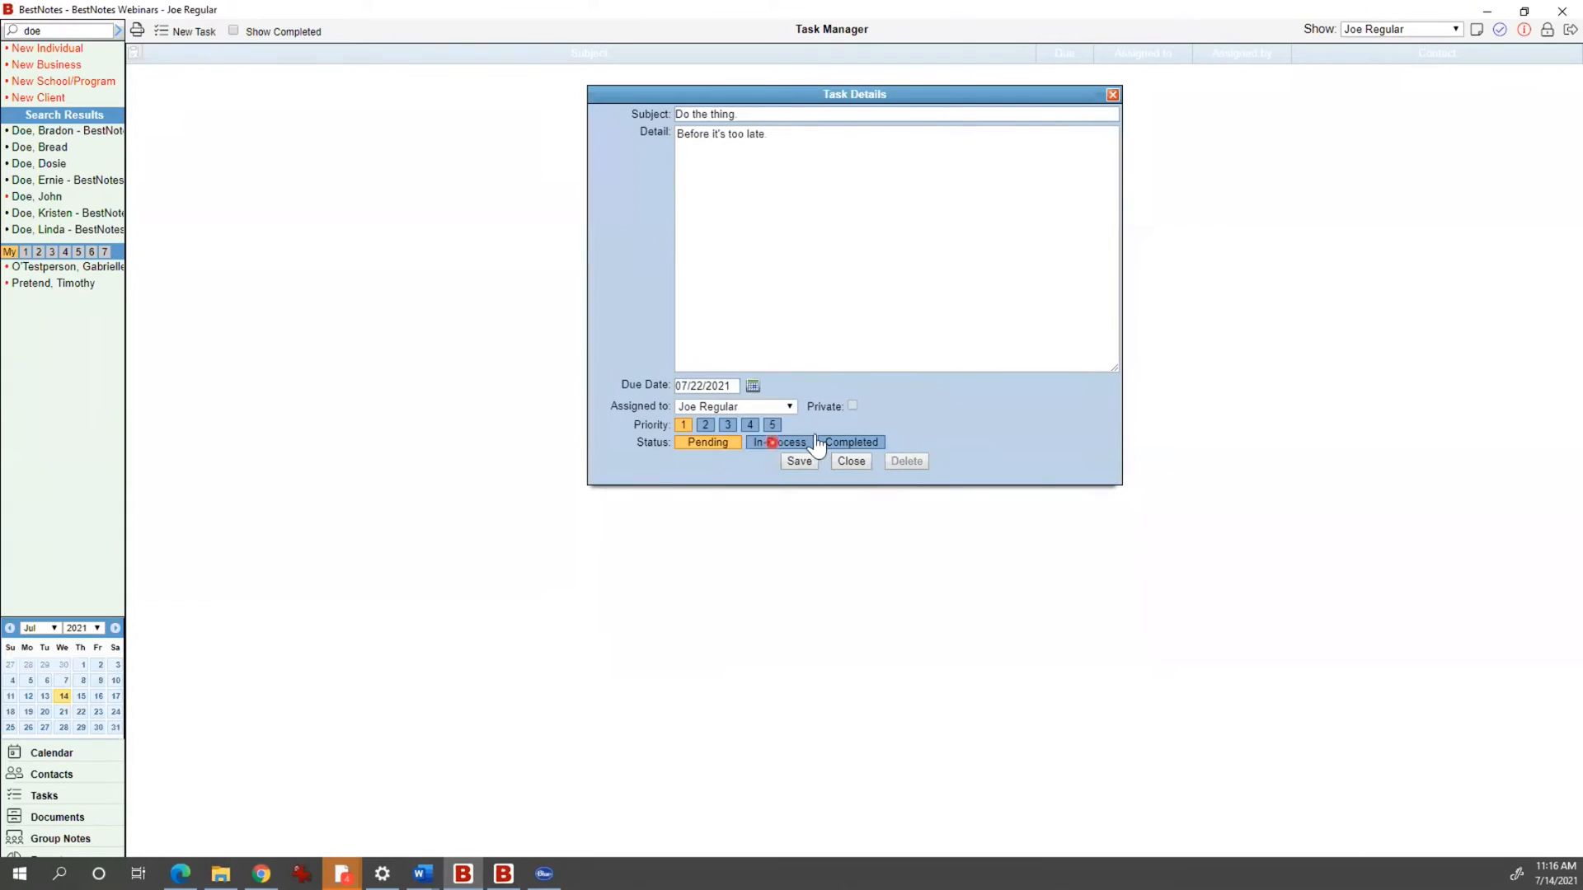
click(781, 405)
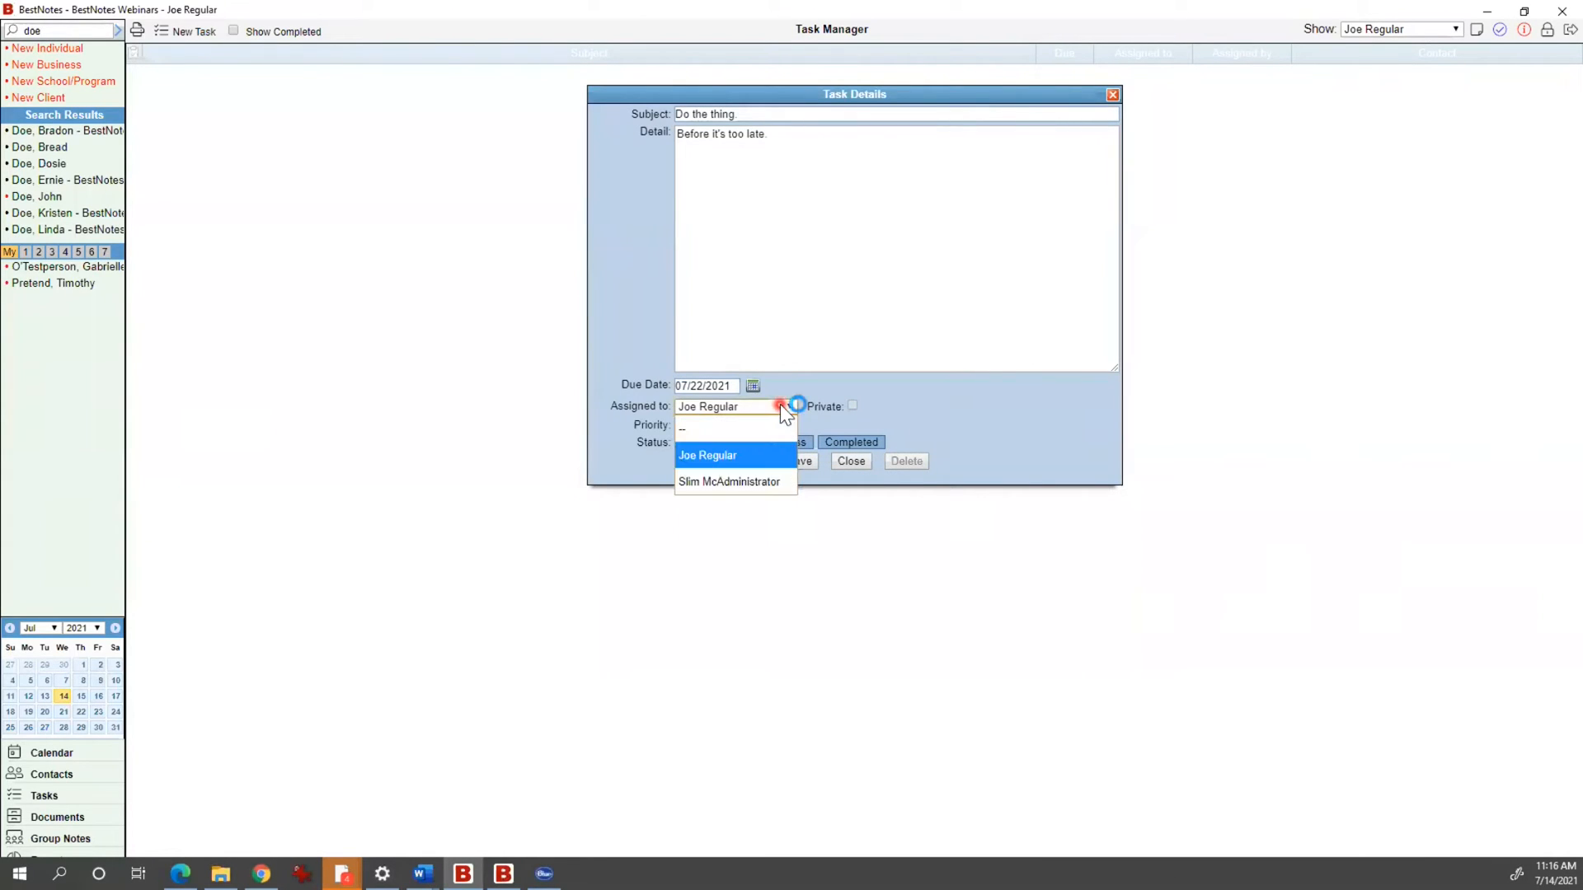
click(890, 394)
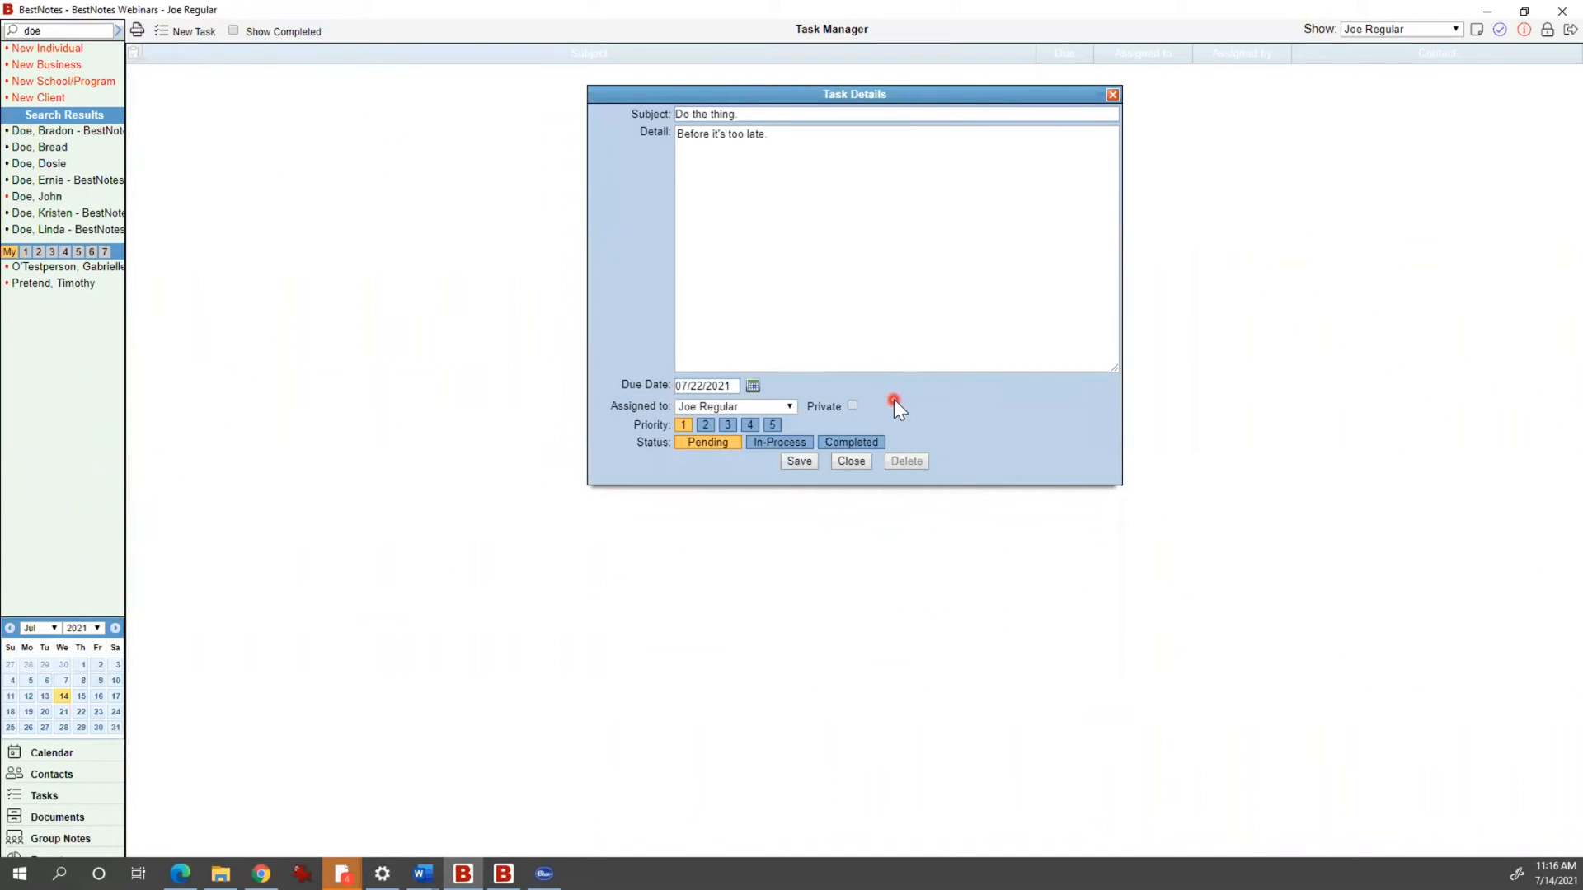
click(779, 444)
click(798, 463)
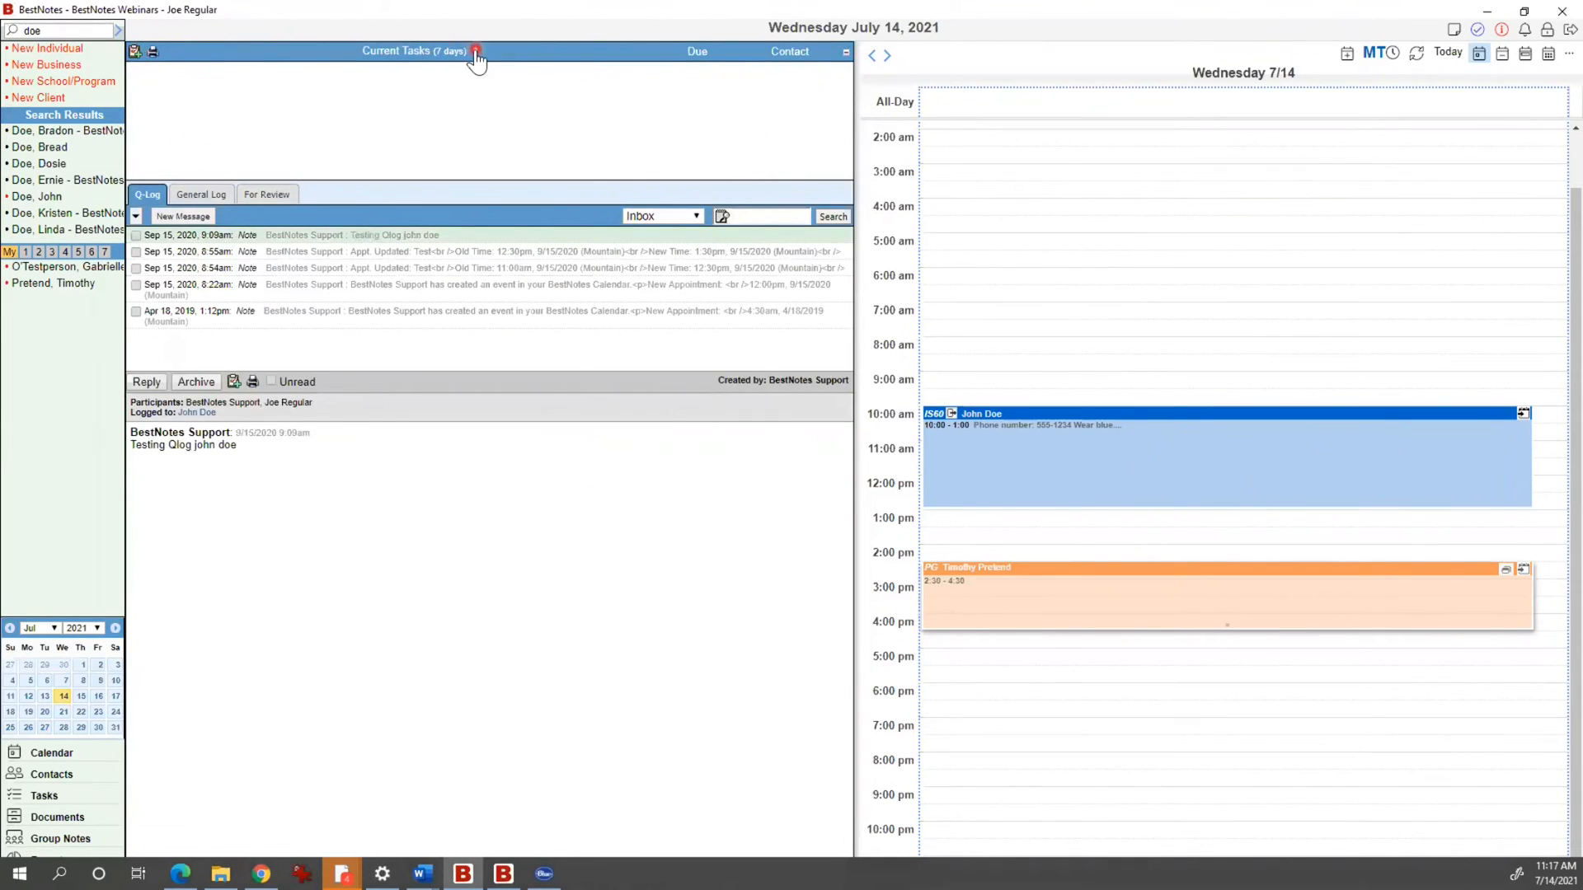
Step: Reschedule the task 'Do the thing' to 07/16/2021 and save it
drag(468, 58, 360, 60)
click(409, 89)
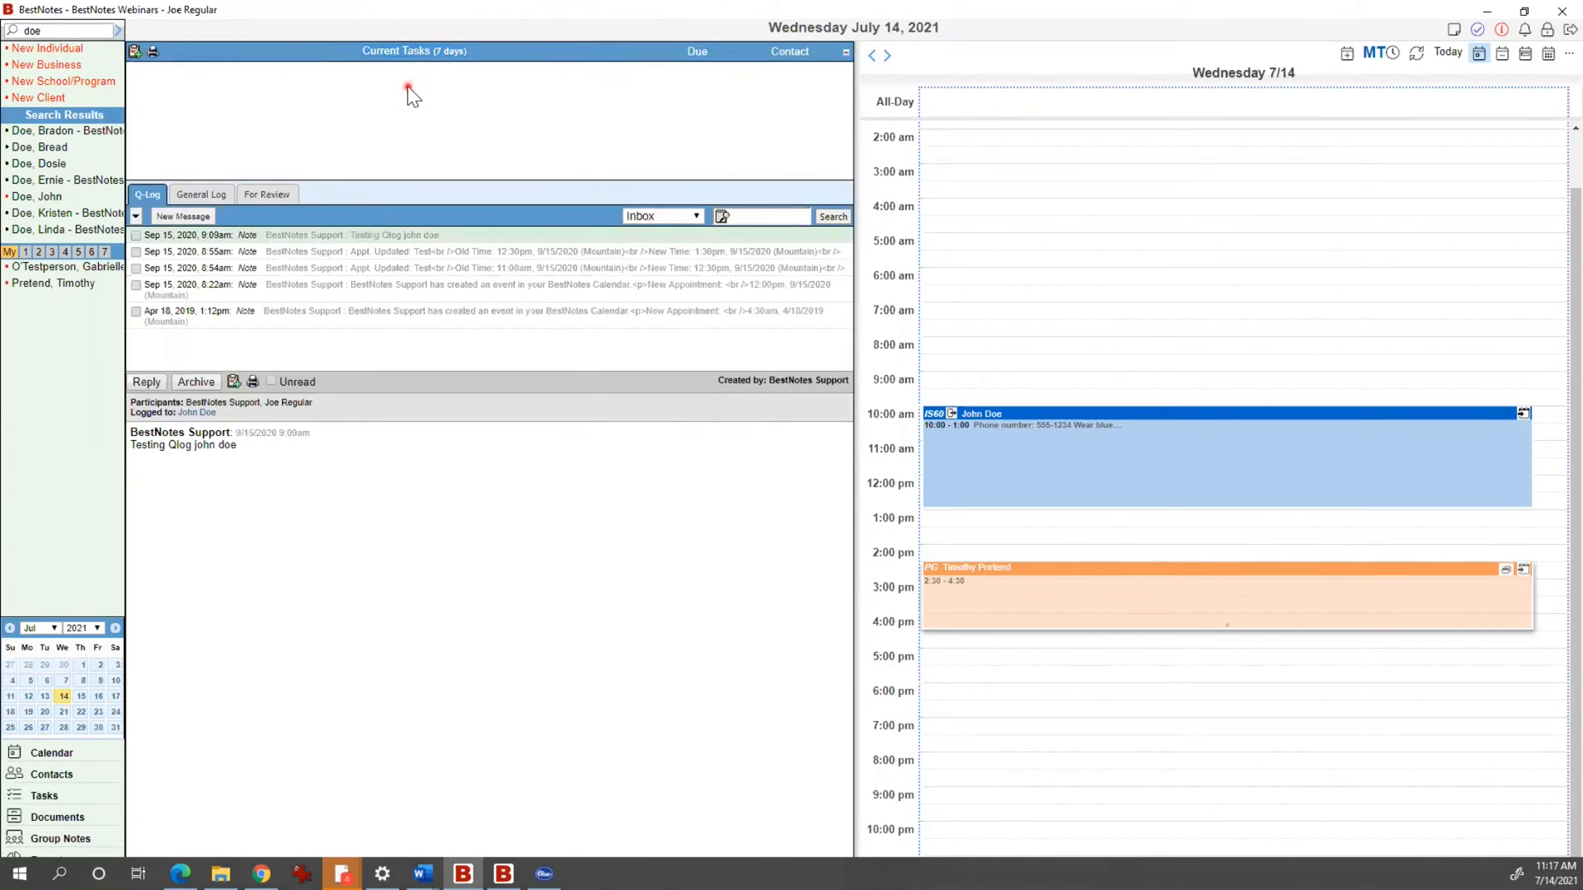
click(96, 802)
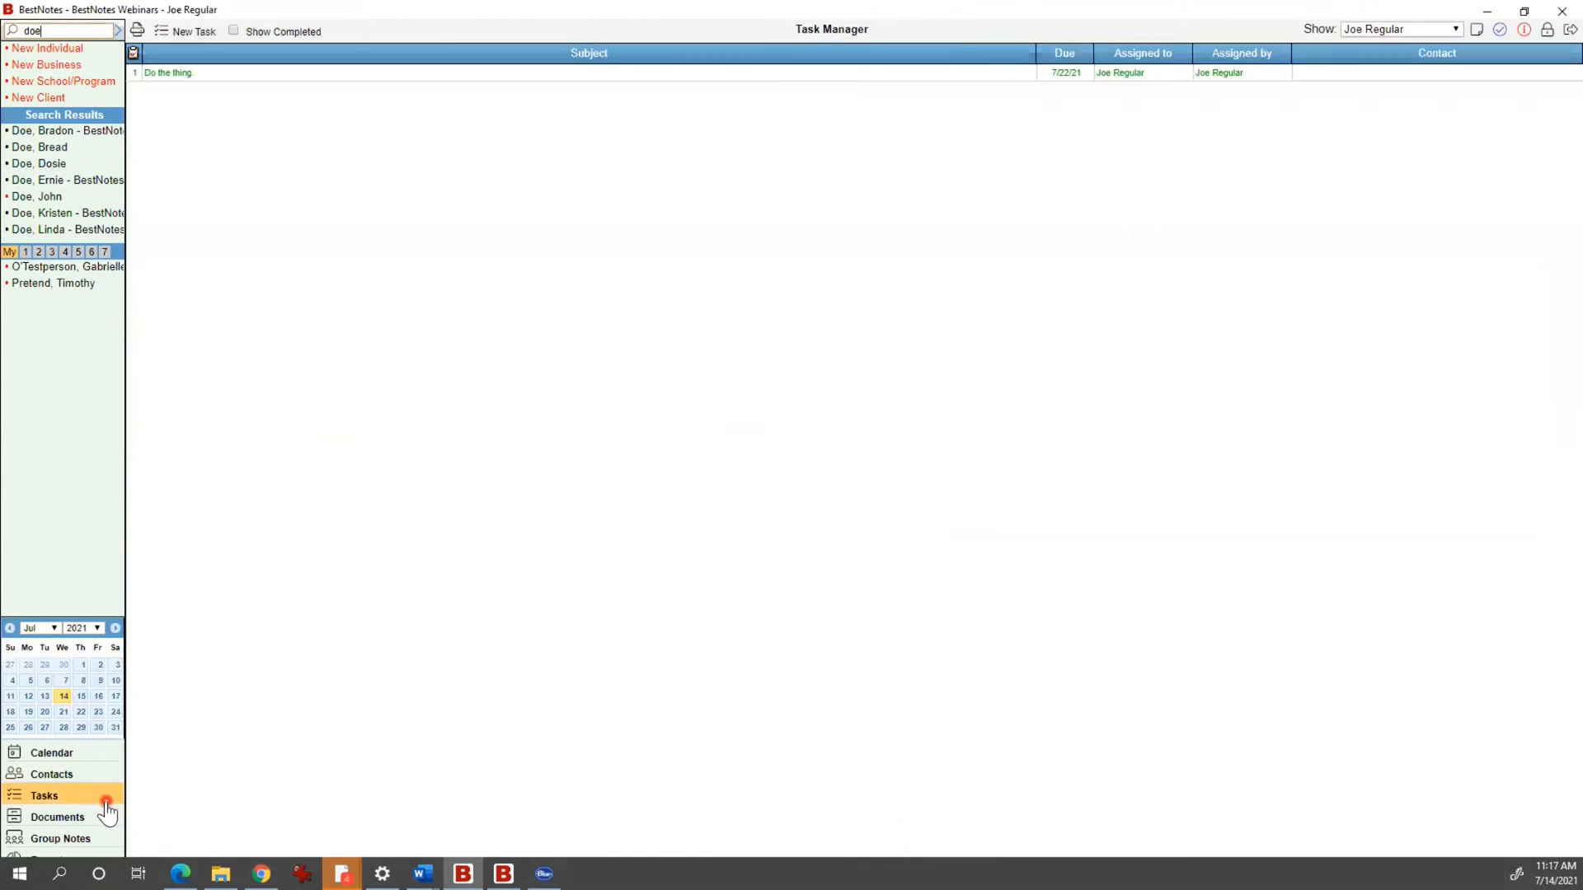
double_click(202, 76)
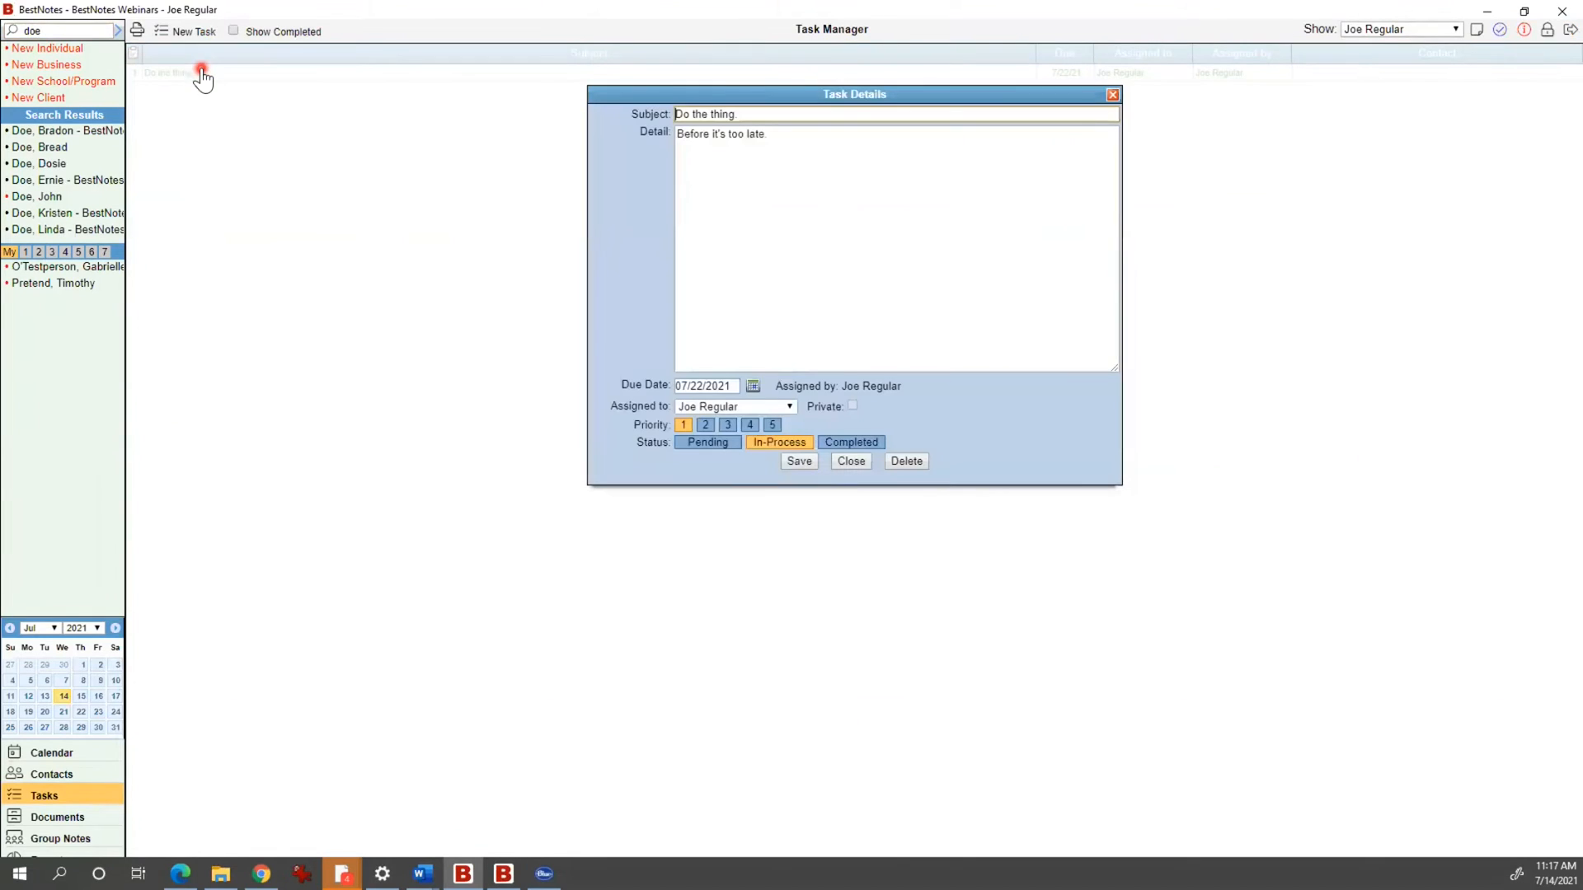
click(753, 388)
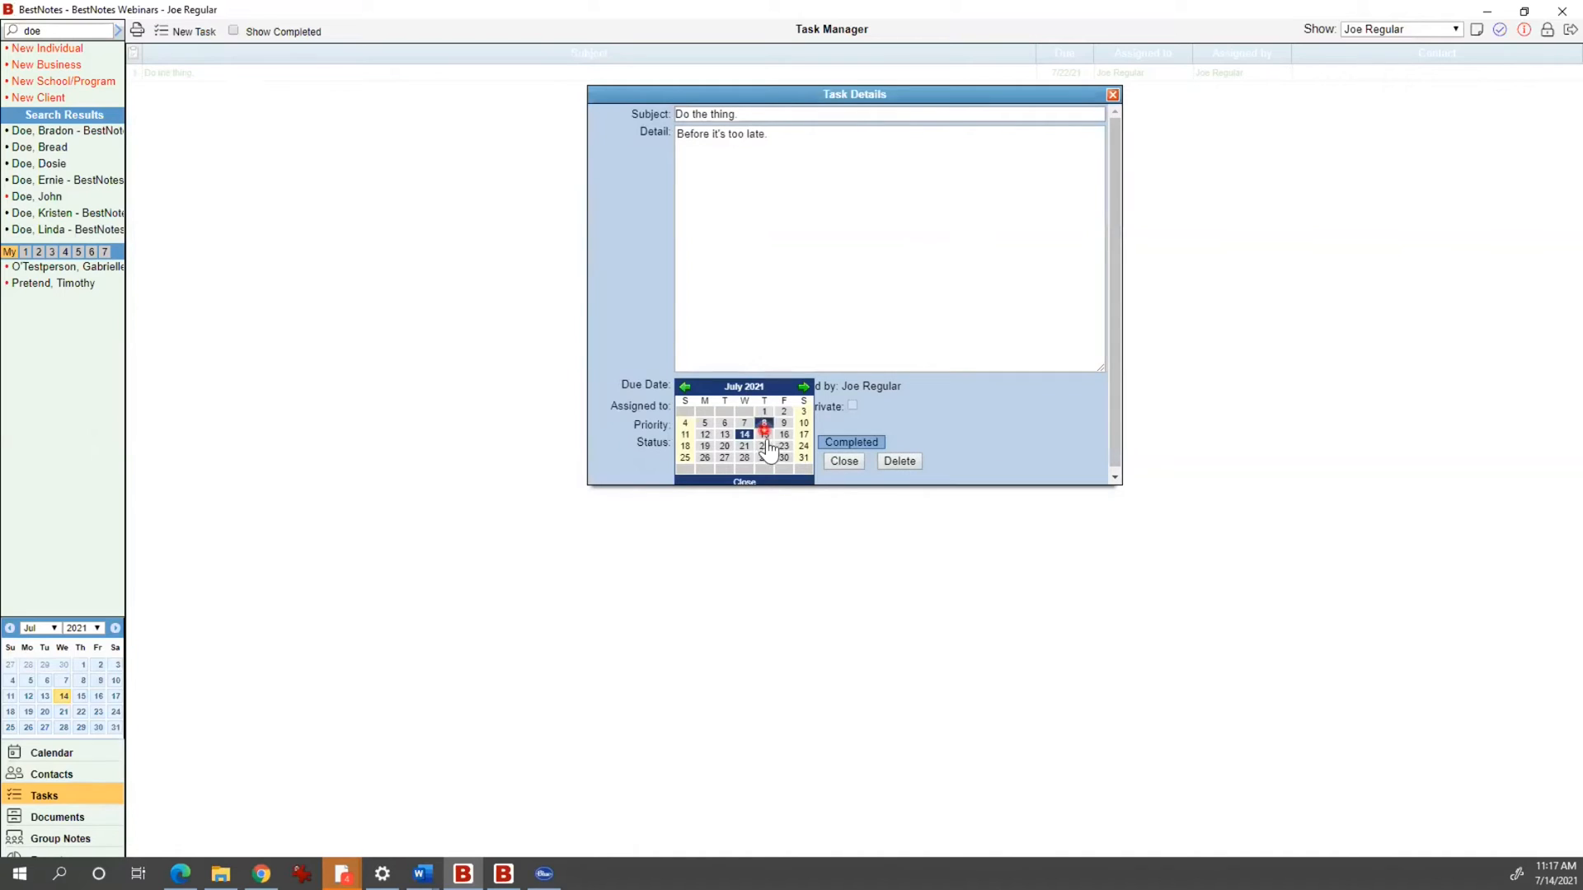
click(783, 450)
click(794, 462)
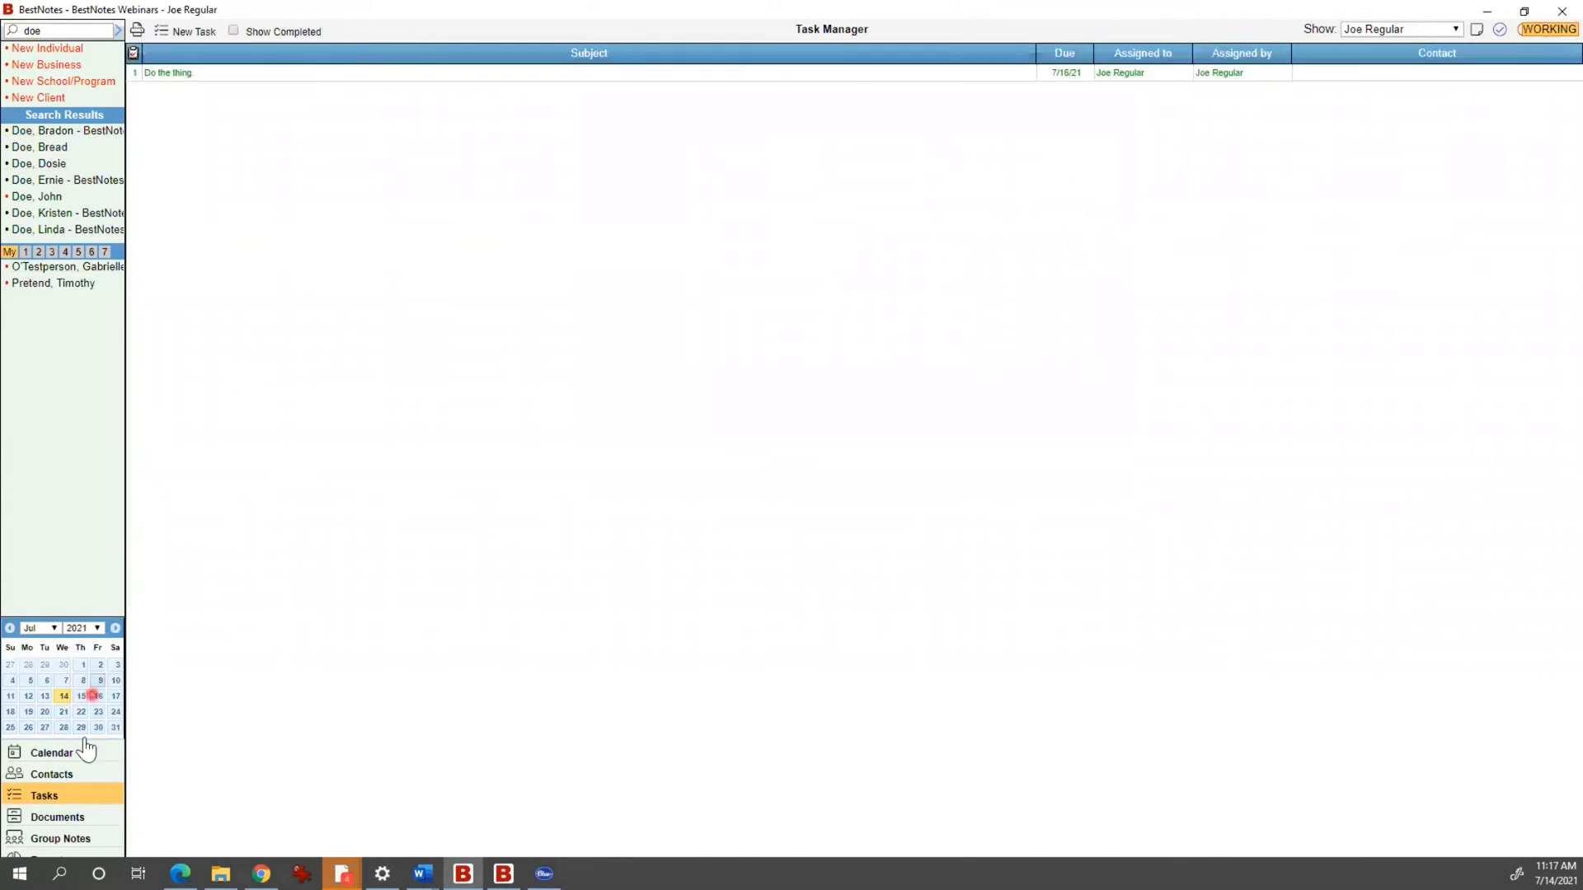
Step: Mark 'Do the thing' Completed, save it, and collapse the Current Tasks pane
click(83, 751)
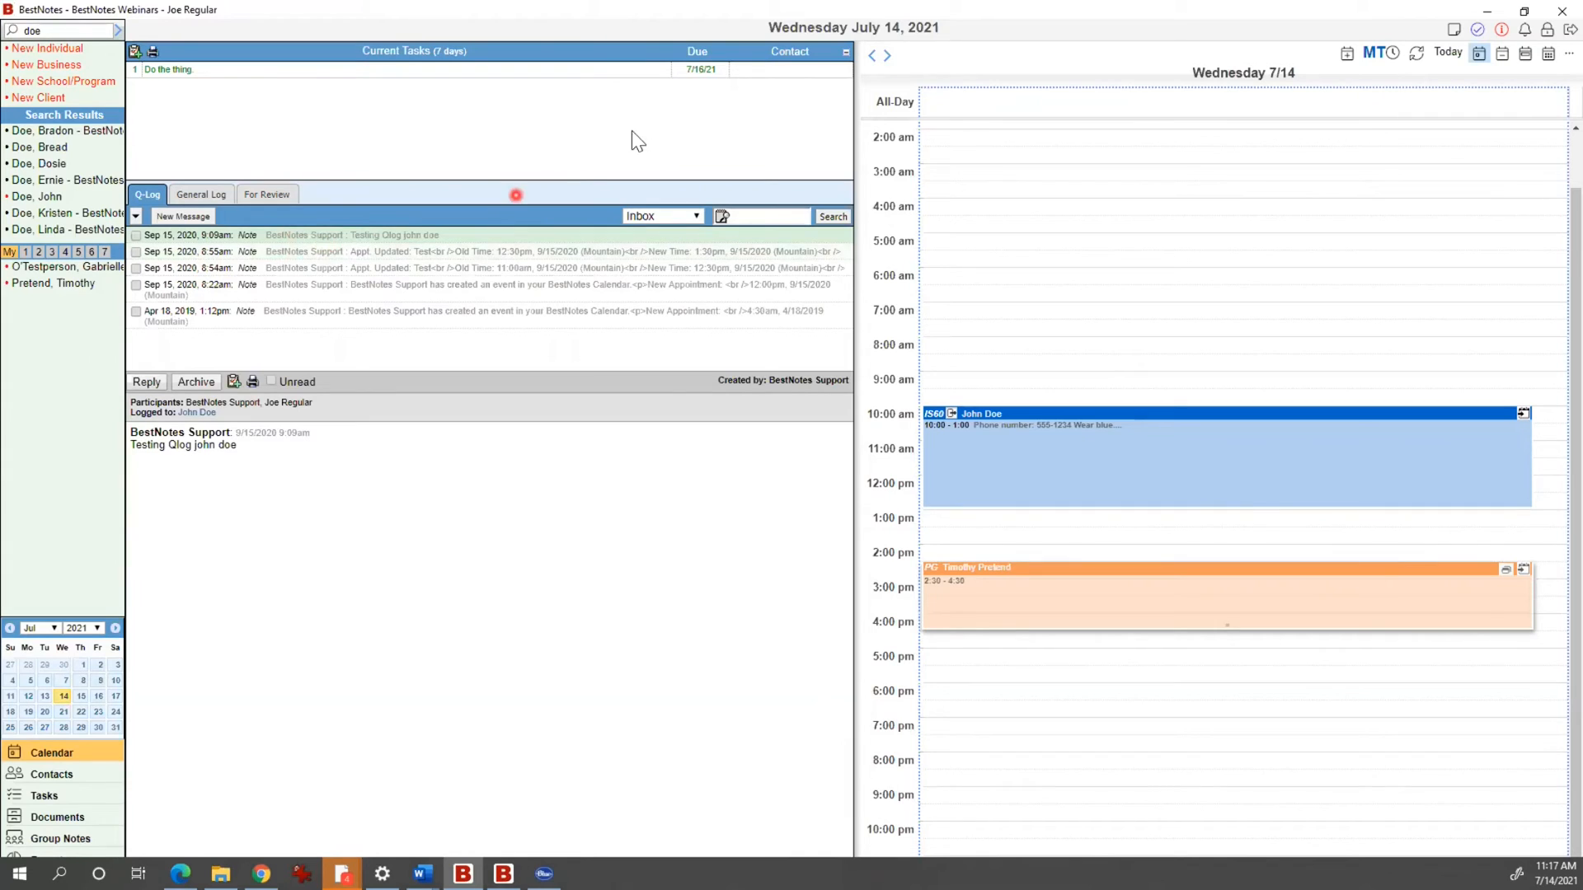
double_click(657, 73)
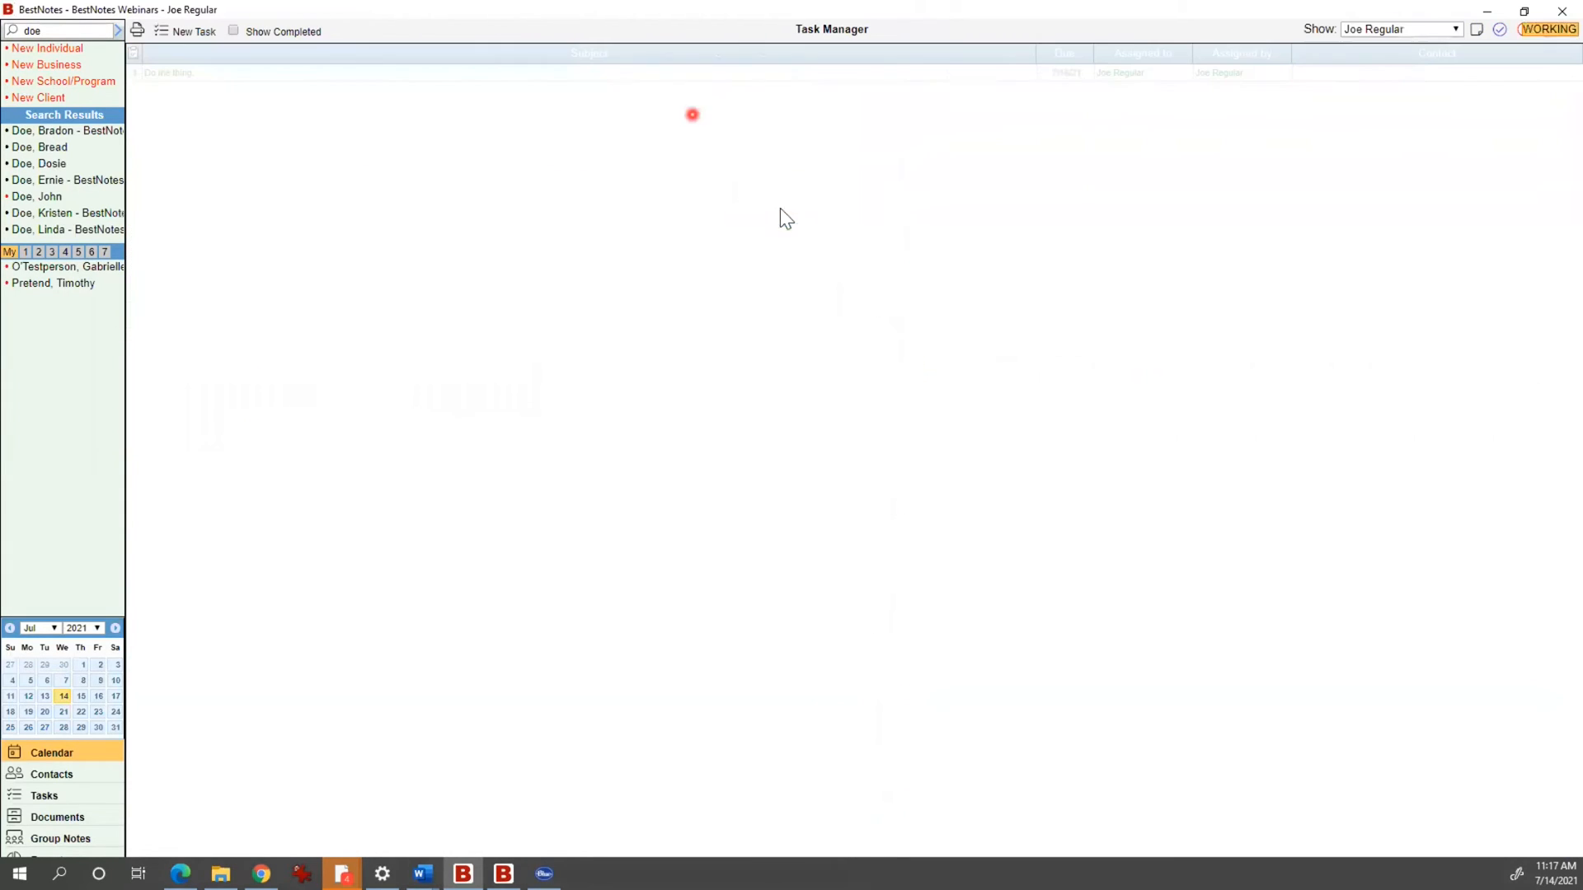
click(829, 442)
click(799, 460)
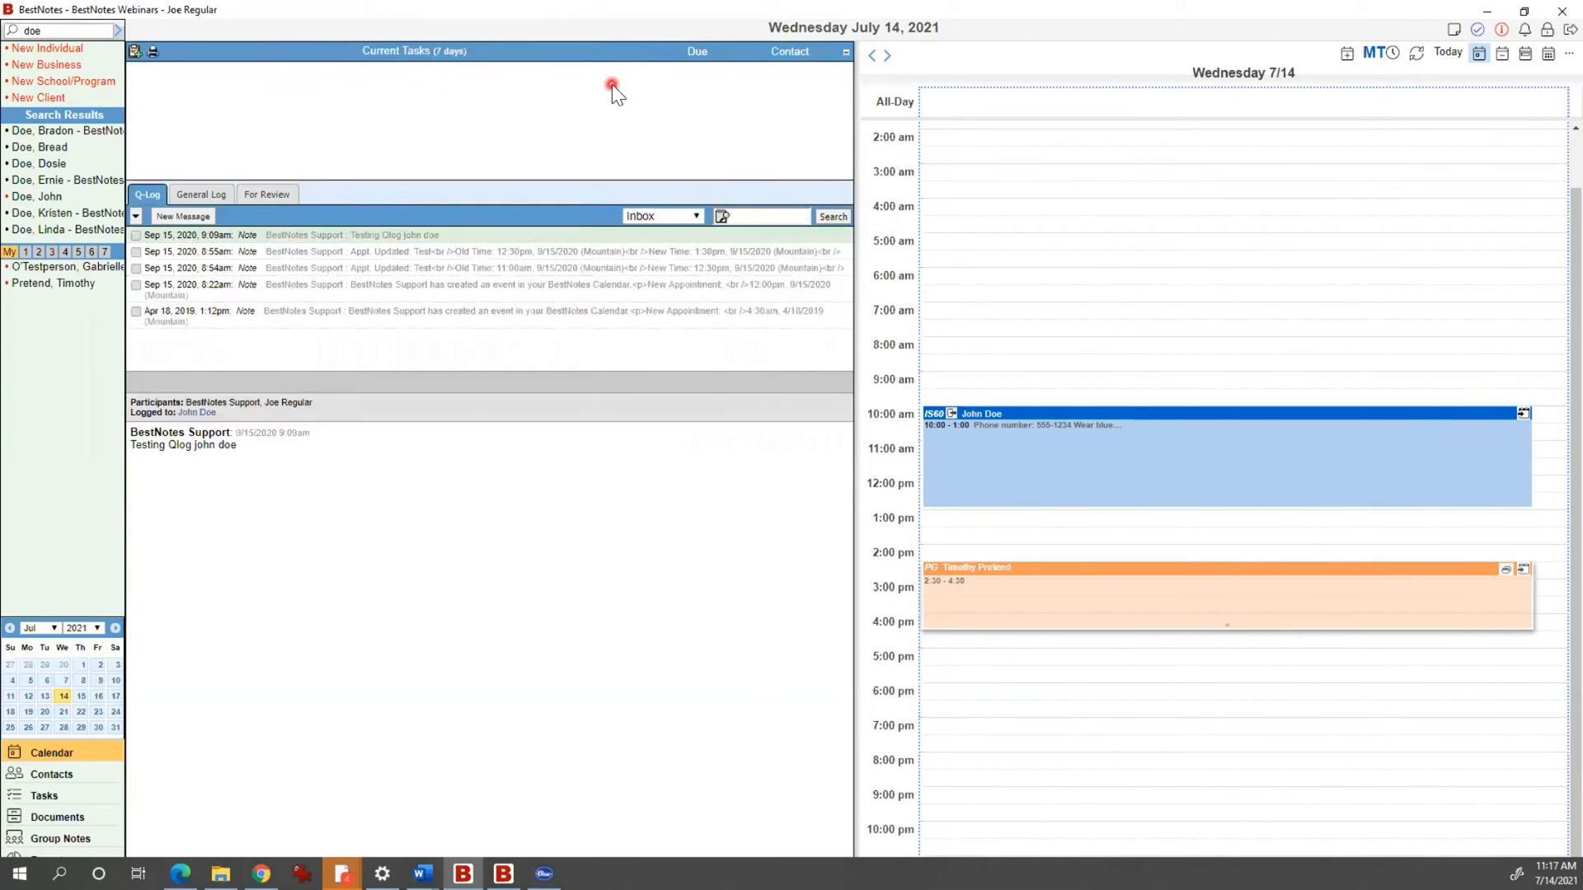
click(844, 52)
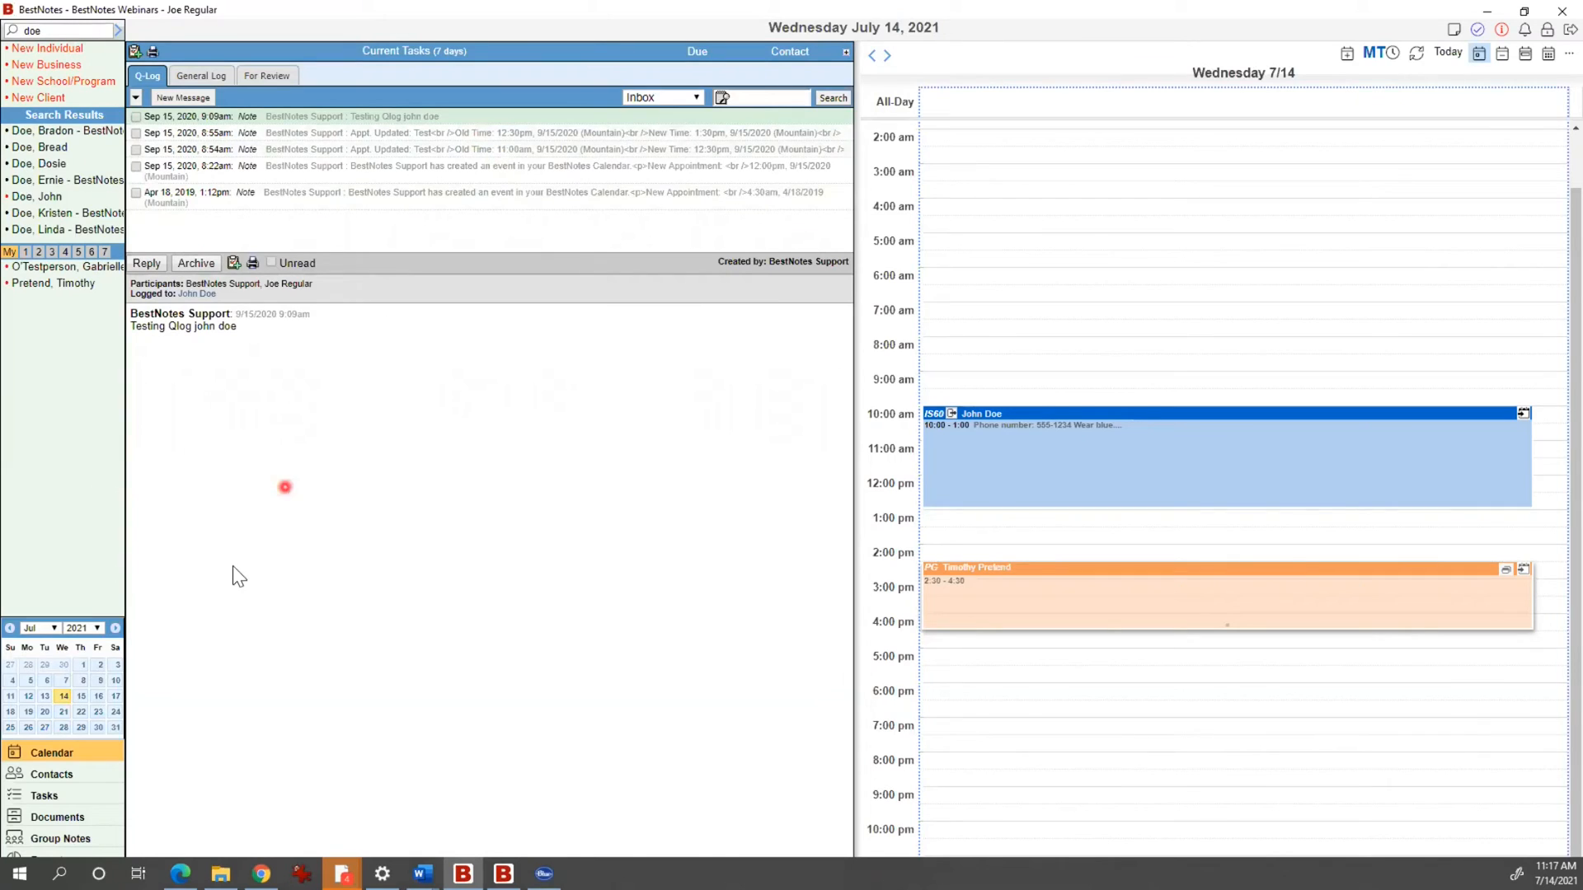
click(75, 775)
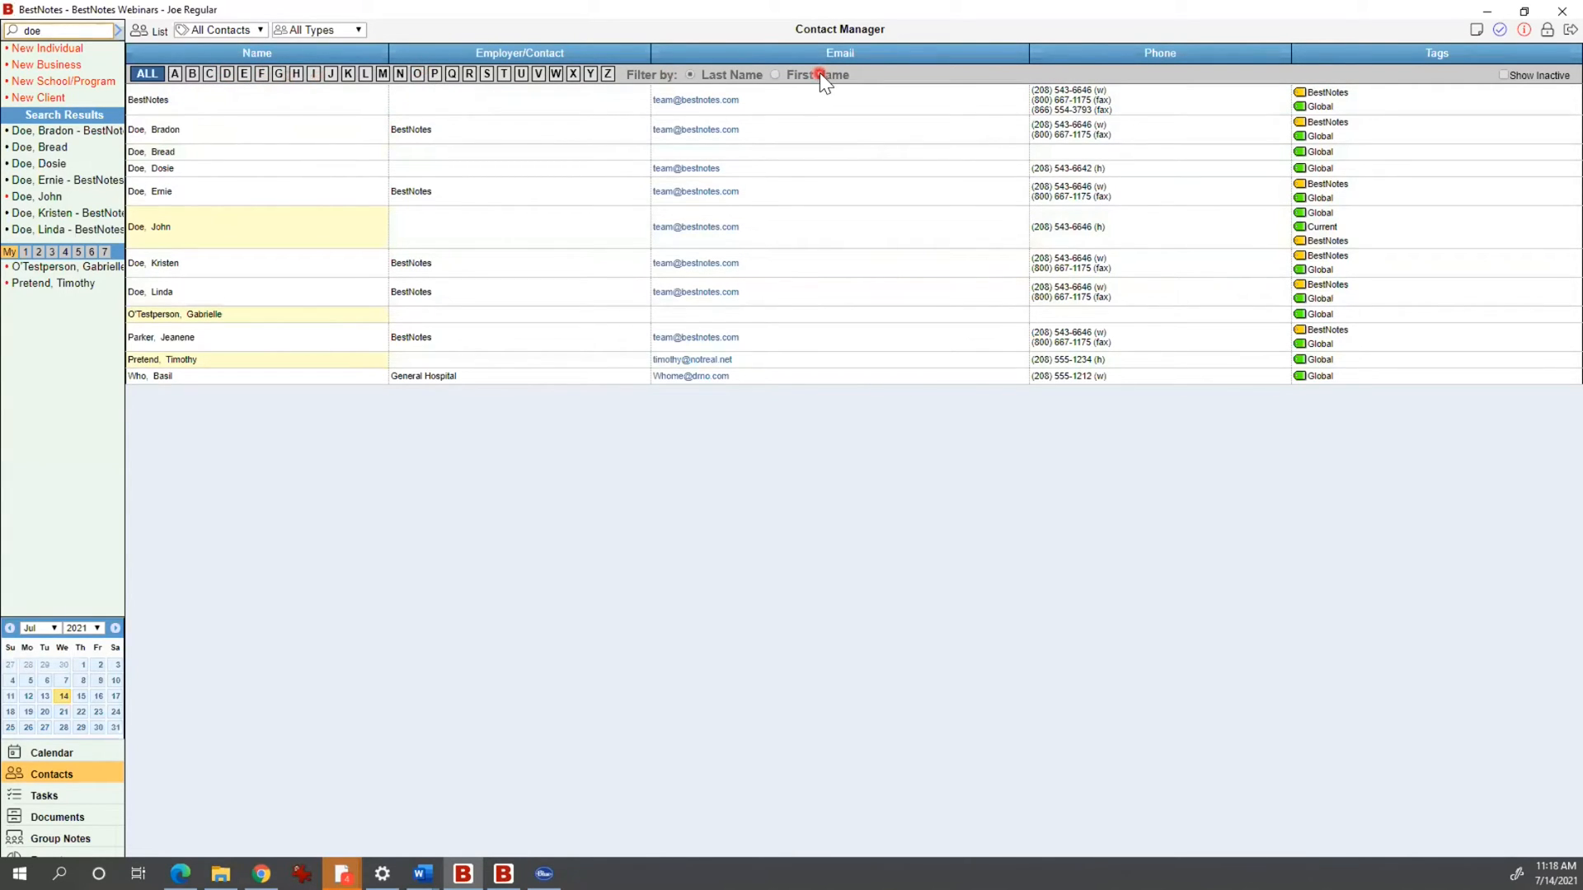
Step: Check the All Contacts and All Types filter lists, leaving both unchanged
click(246, 33)
click(308, 34)
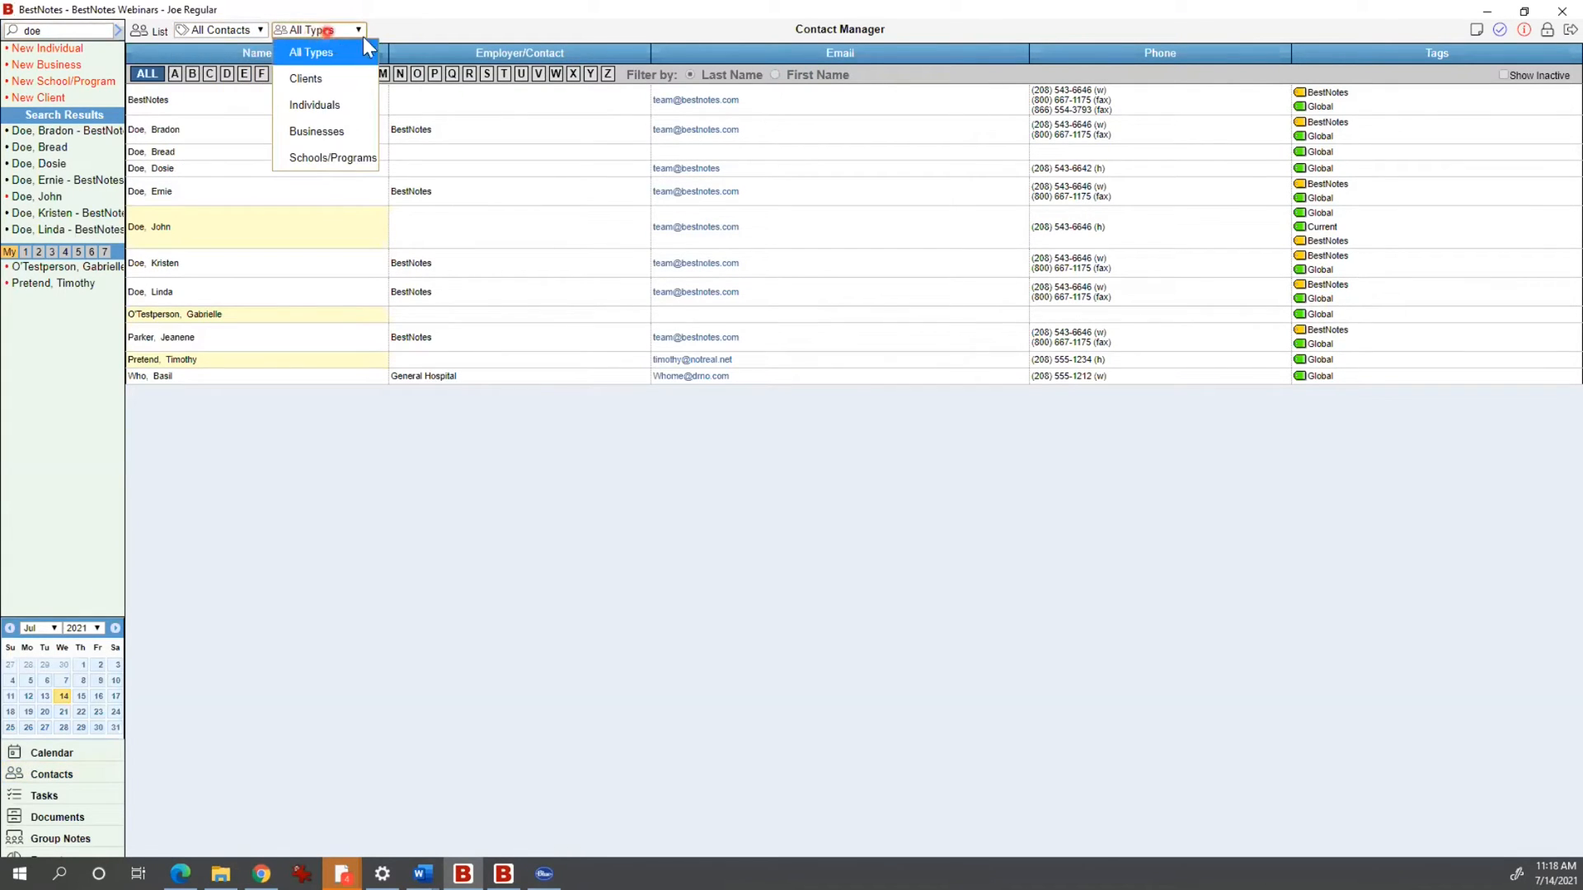
click(421, 30)
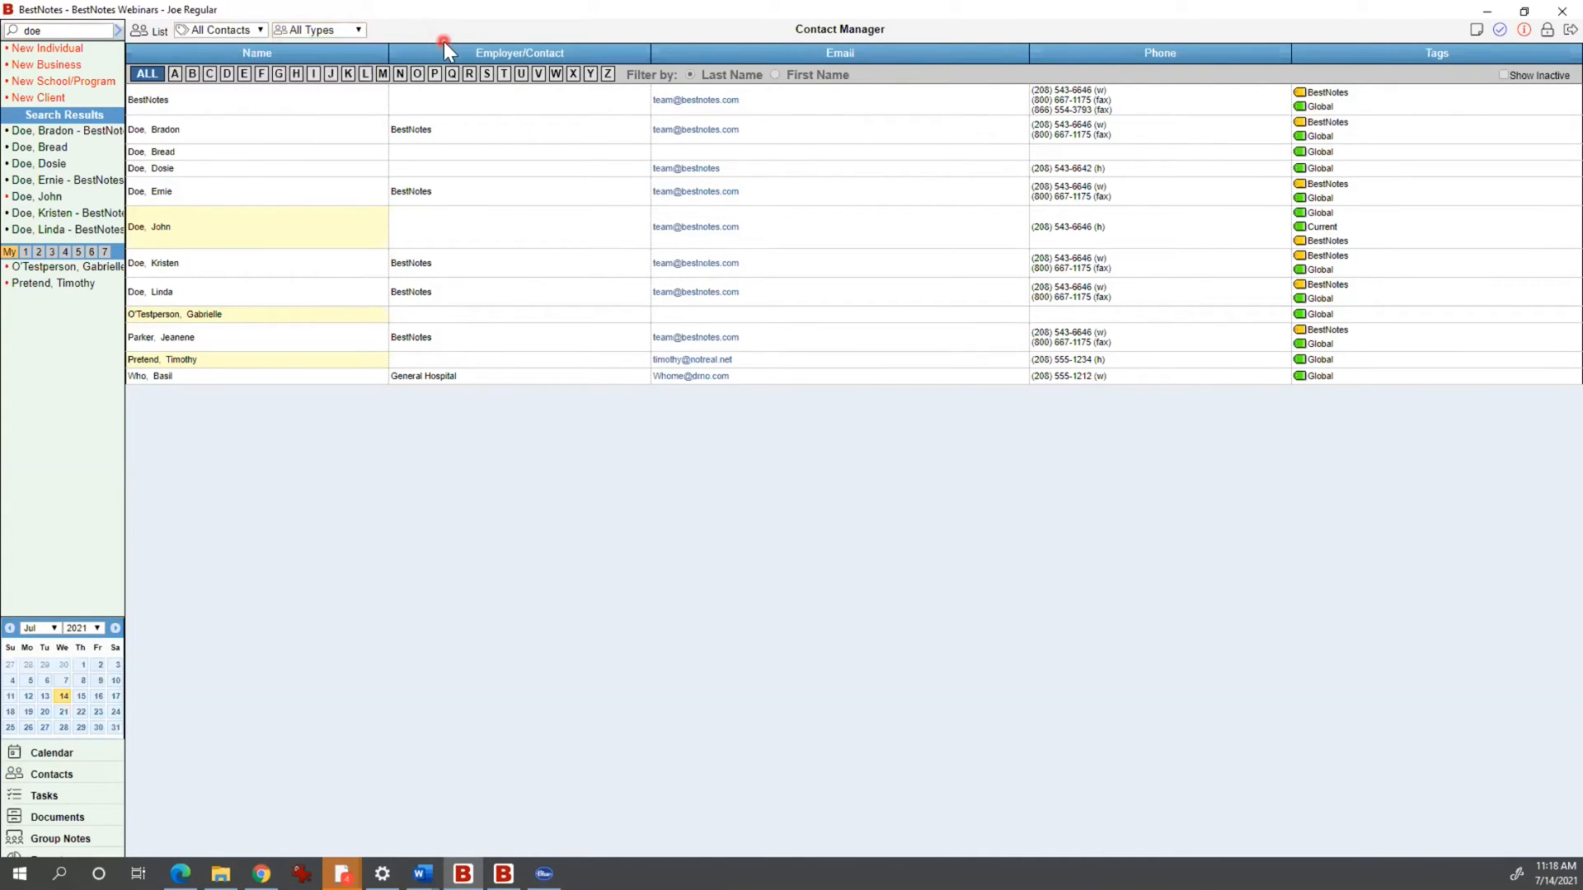
click(70, 33)
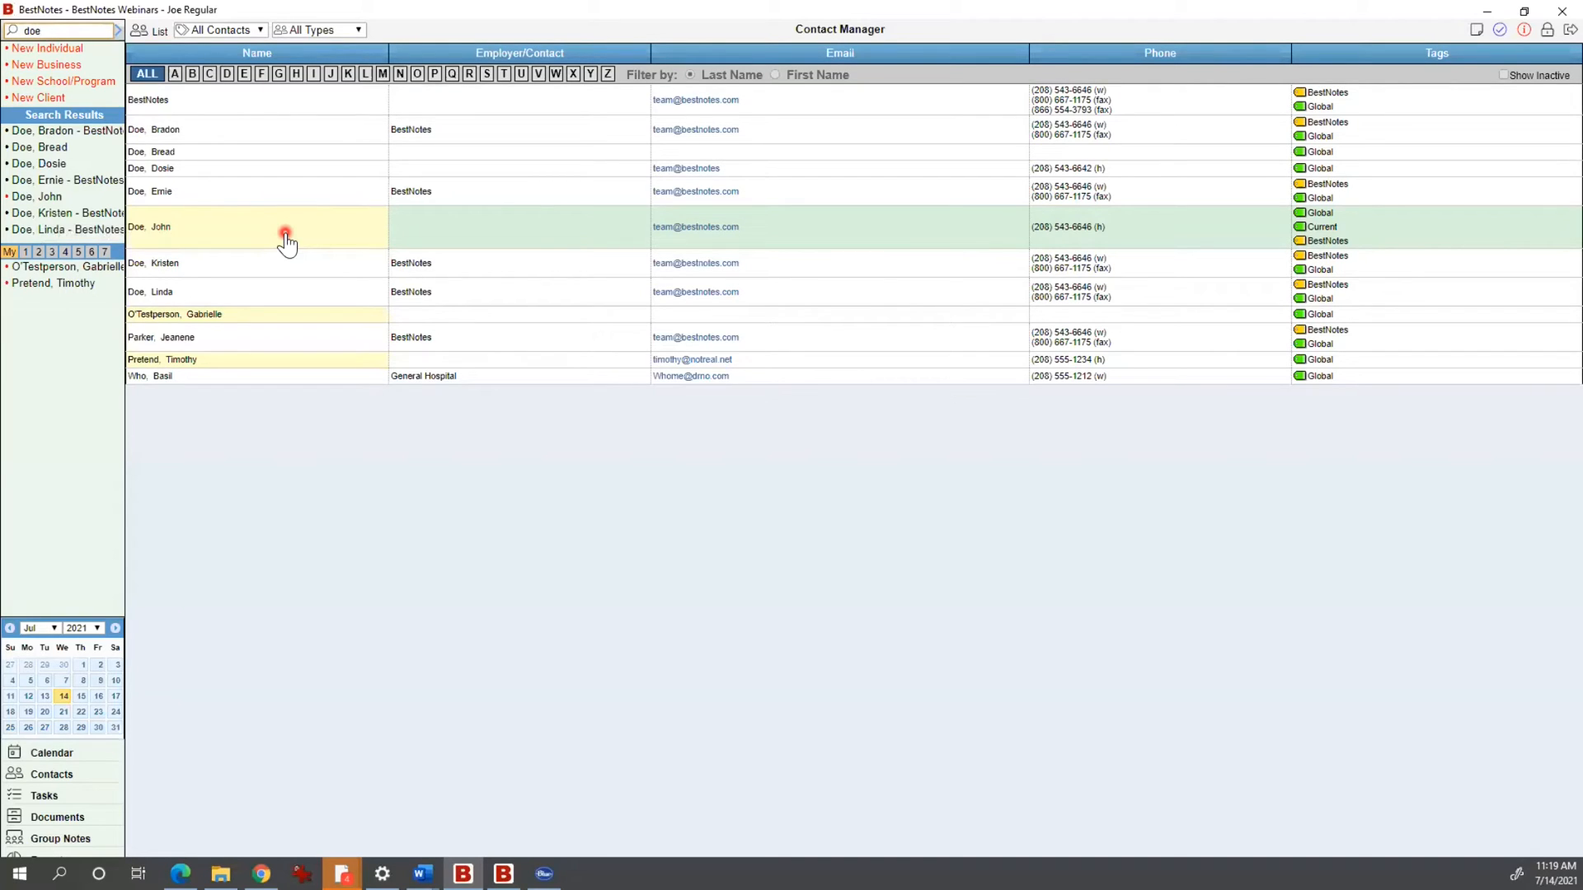
click(258, 122)
click(297, 128)
click(55, 149)
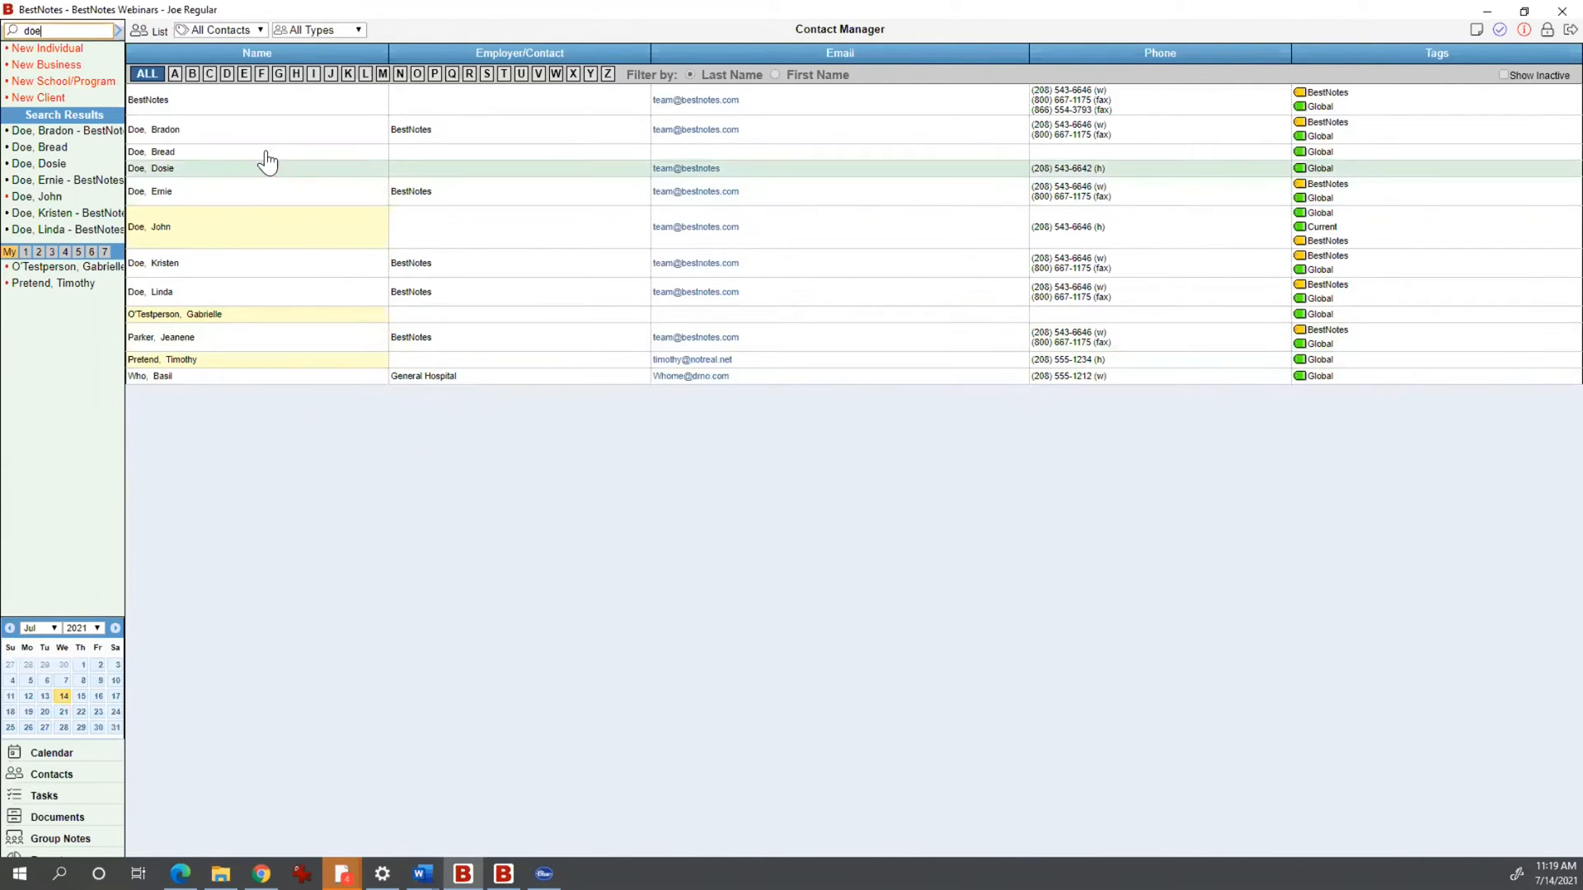
click(224, 153)
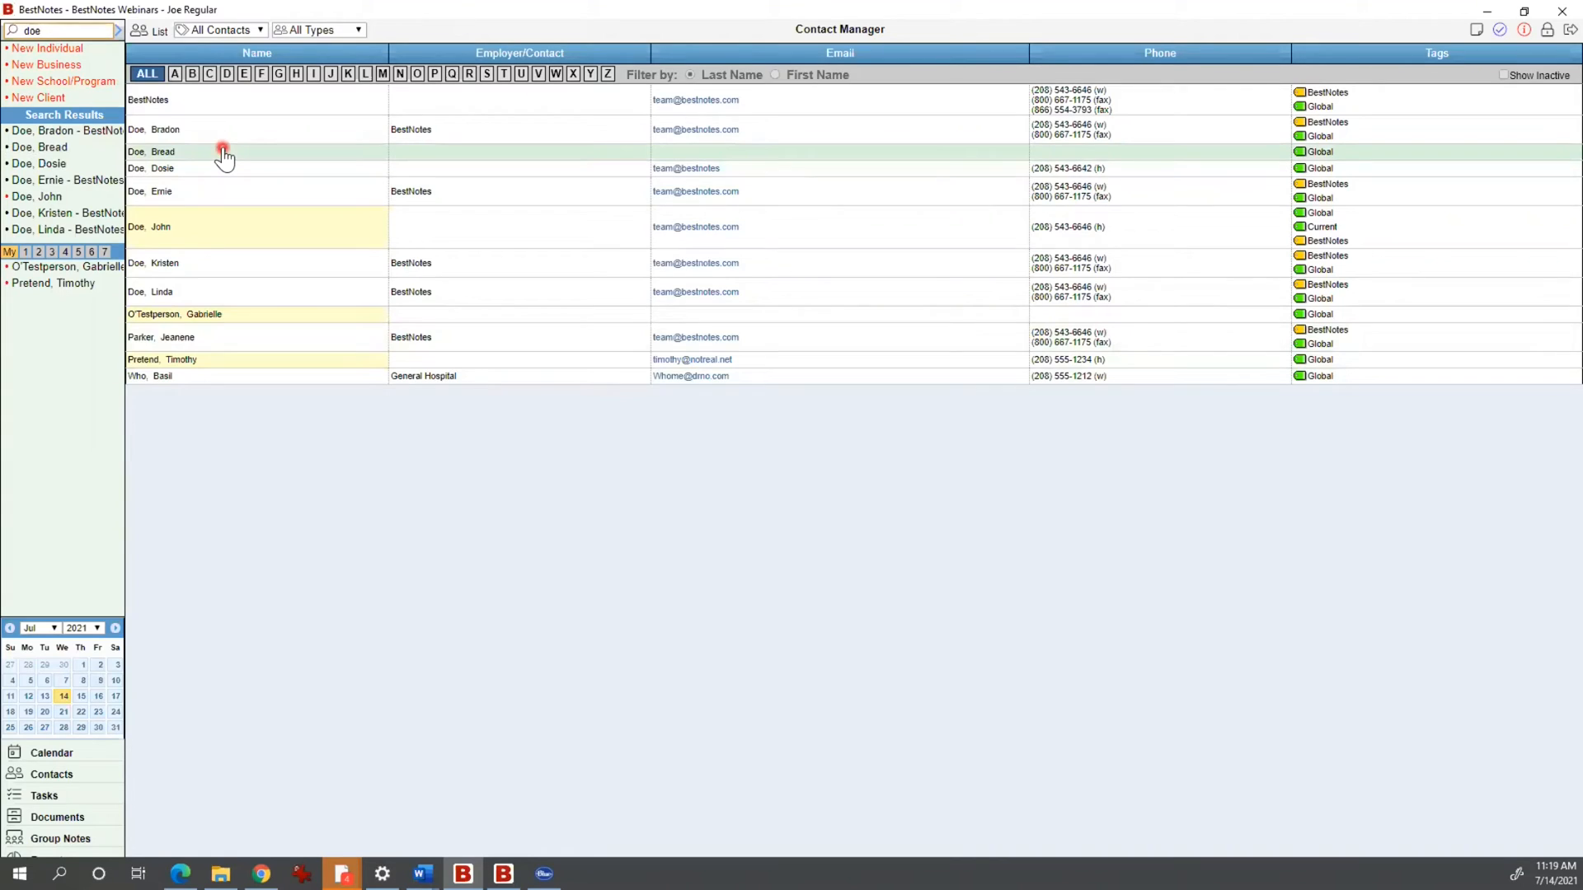
click(260, 134)
click(254, 227)
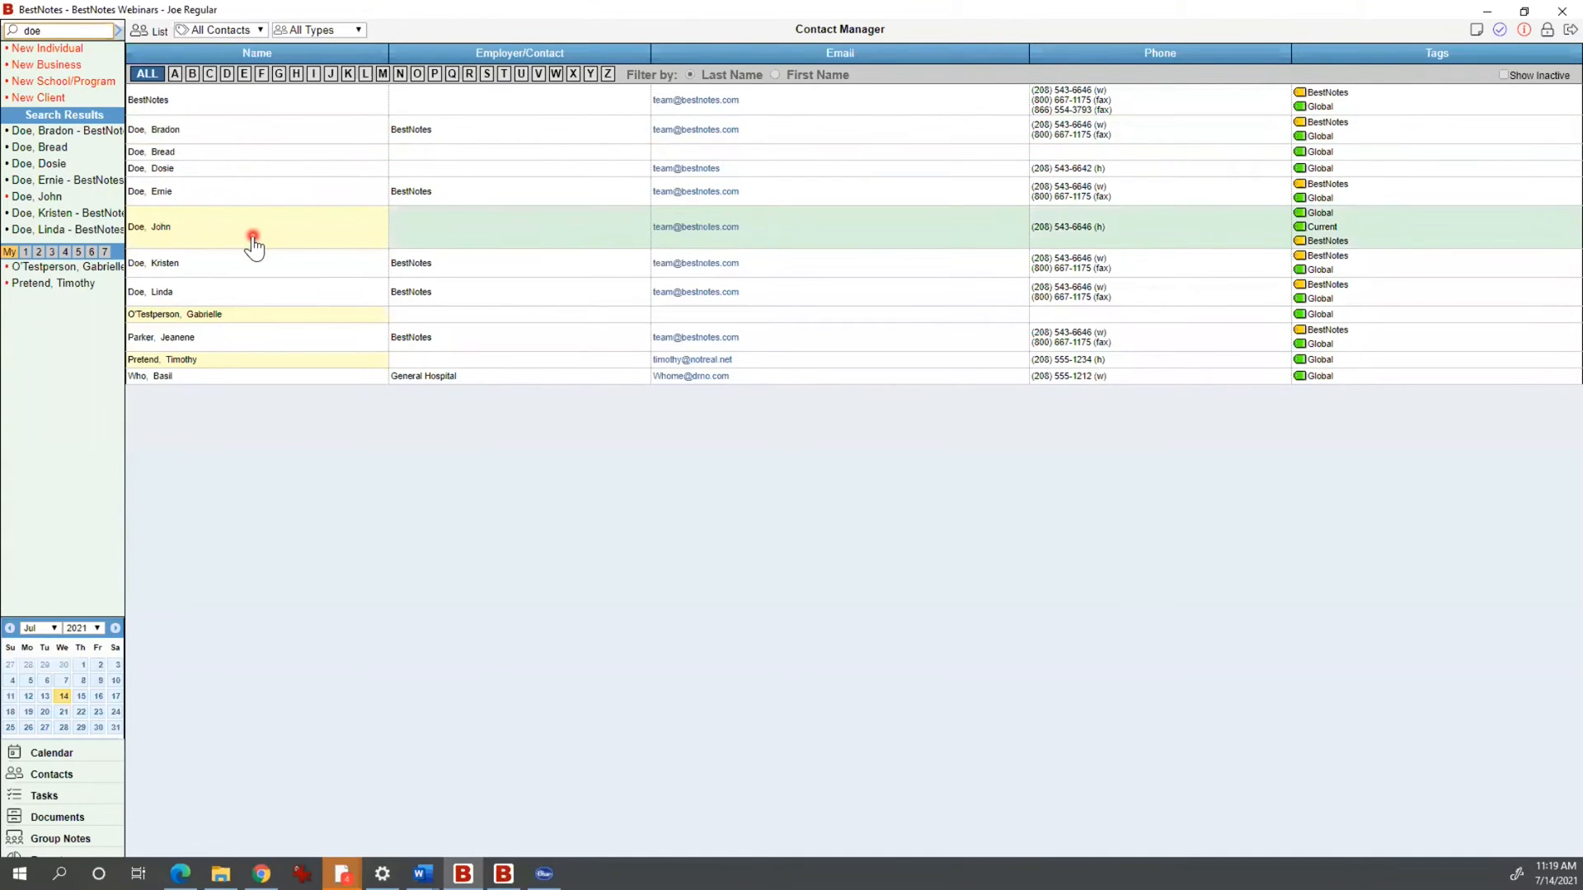
click(258, 196)
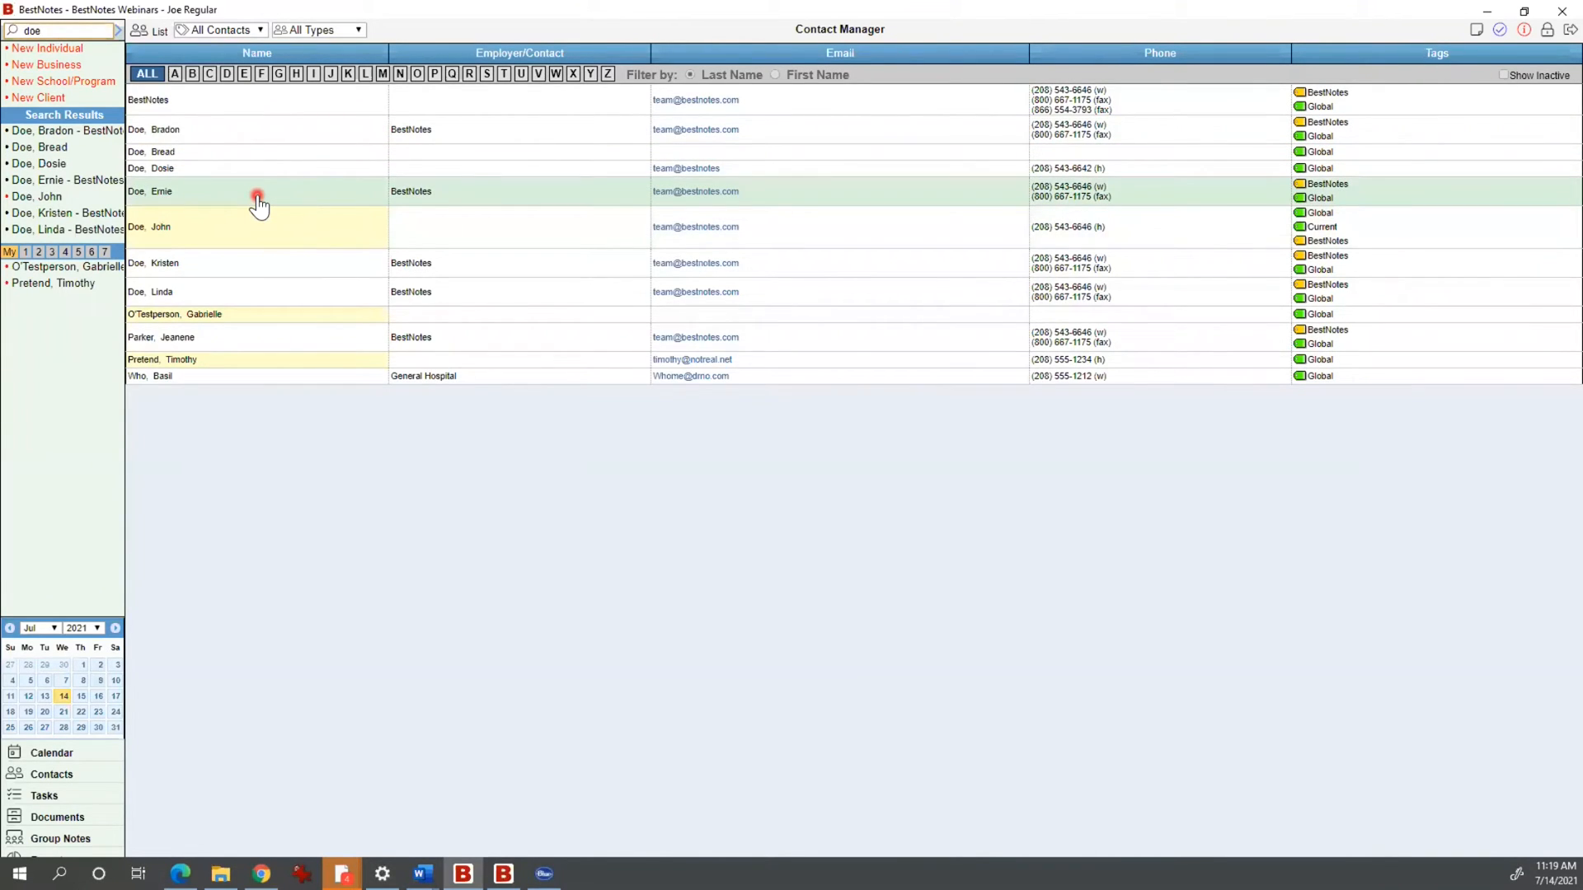
click(320, 168)
click(313, 201)
click(420, 200)
click(478, 251)
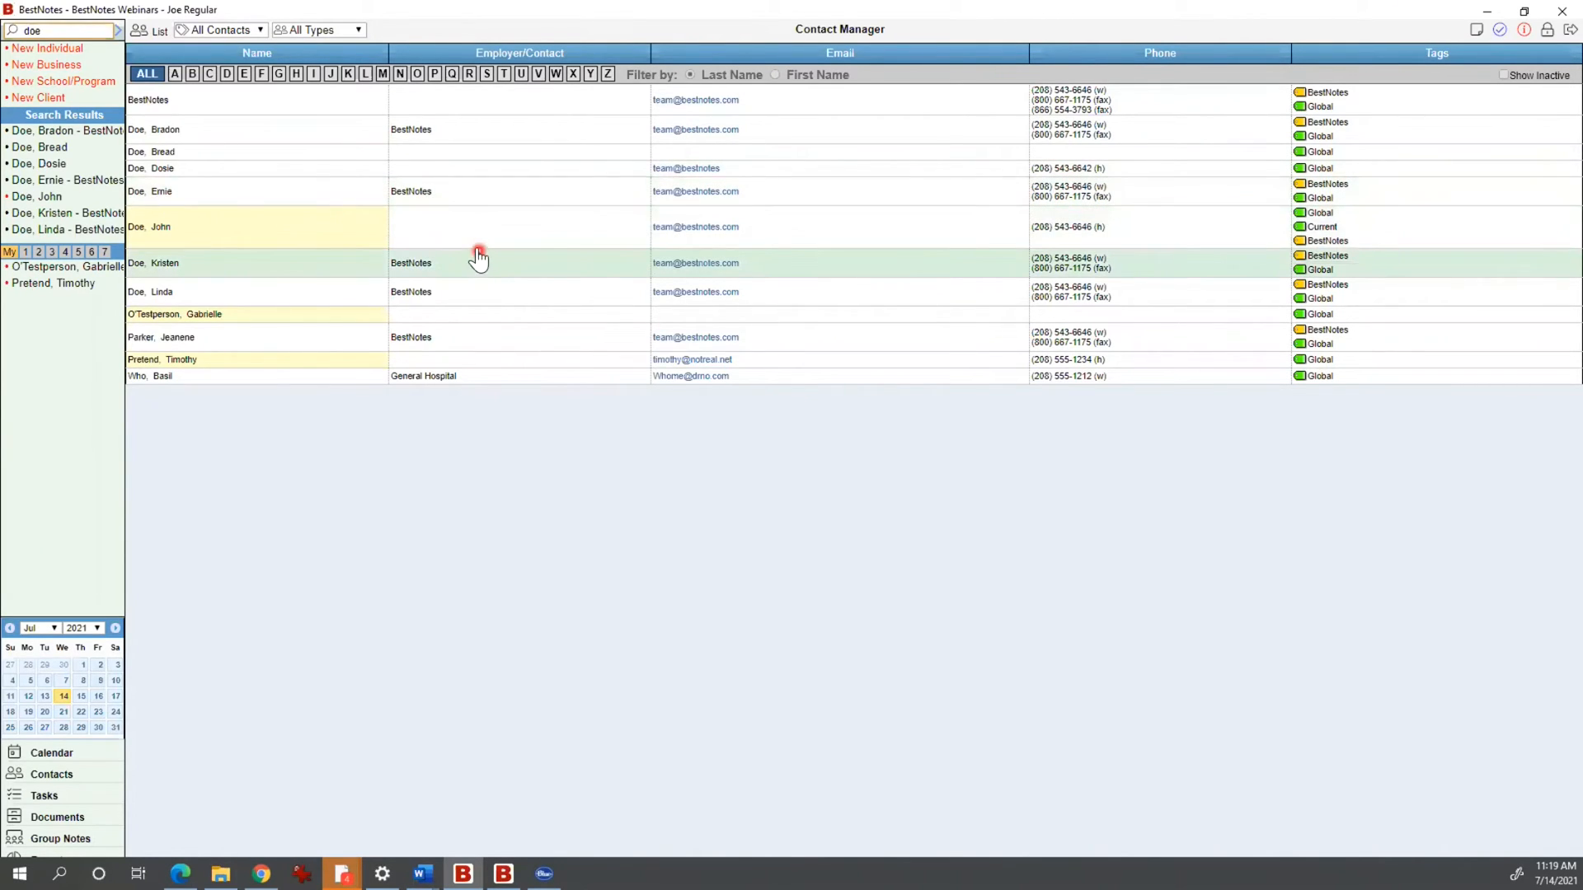
click(477, 245)
click(203, 236)
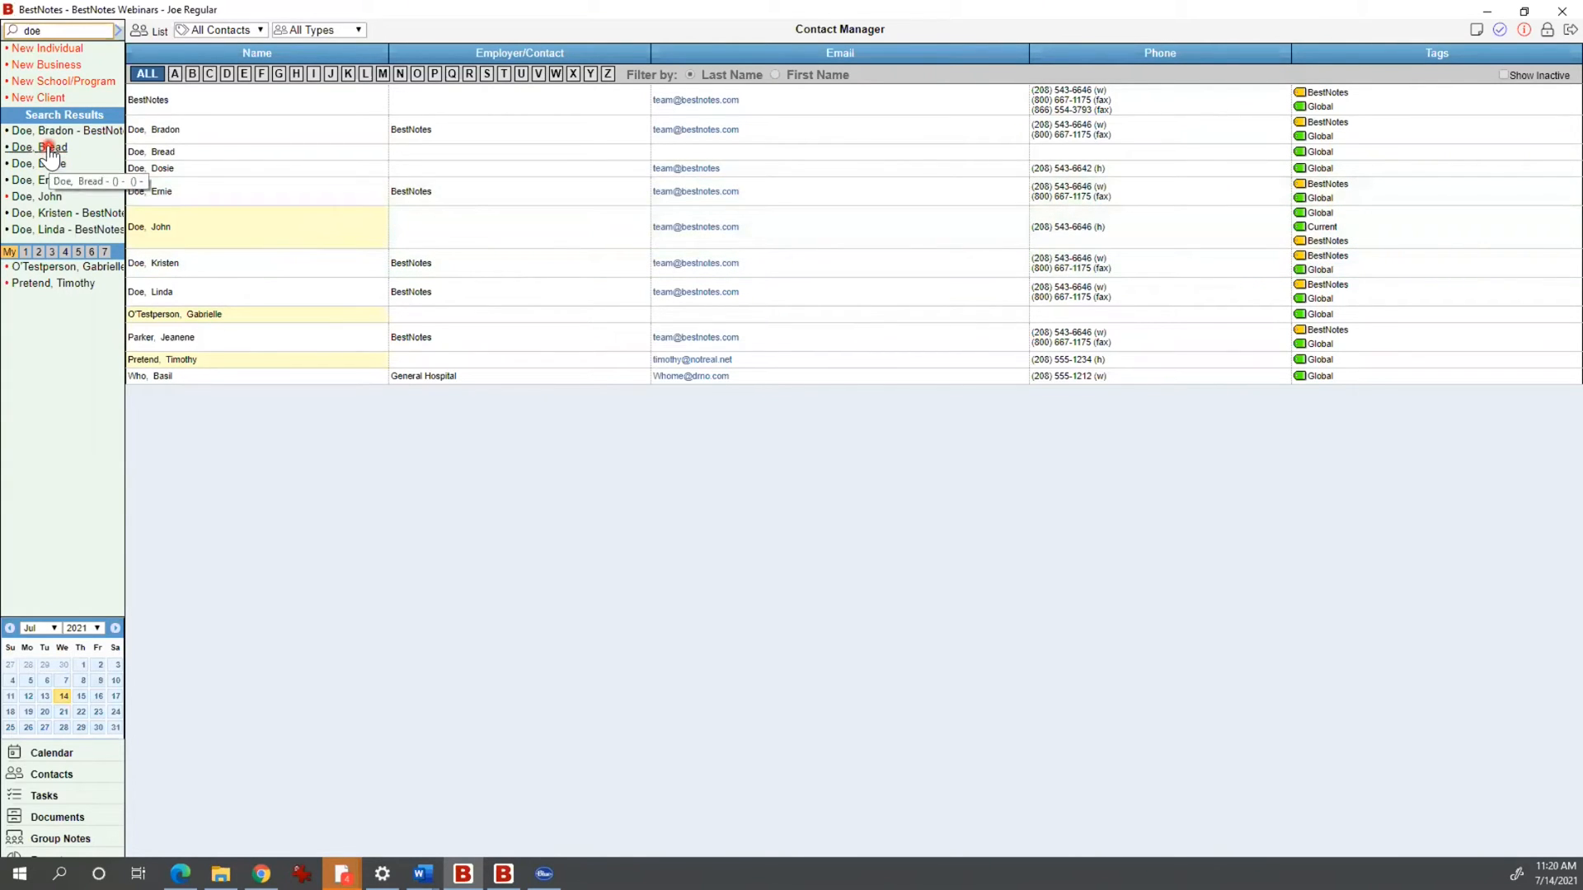
click(181, 228)
Step: Open Doe, John from the search results and delete the 'doe' search text
click(181, 229)
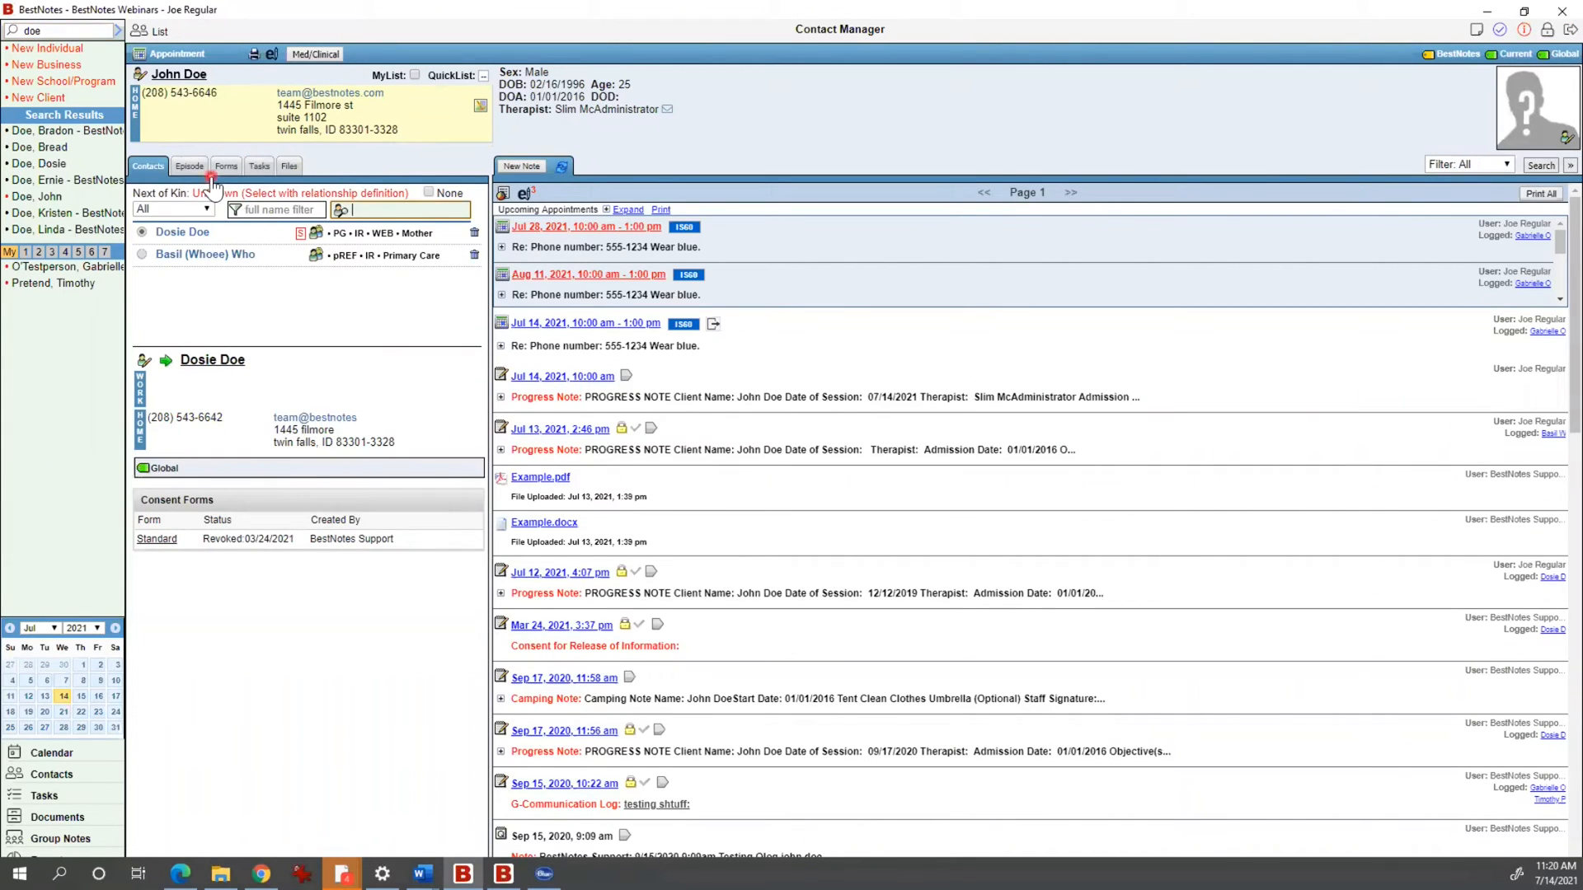
click(82, 32)
click(118, 30)
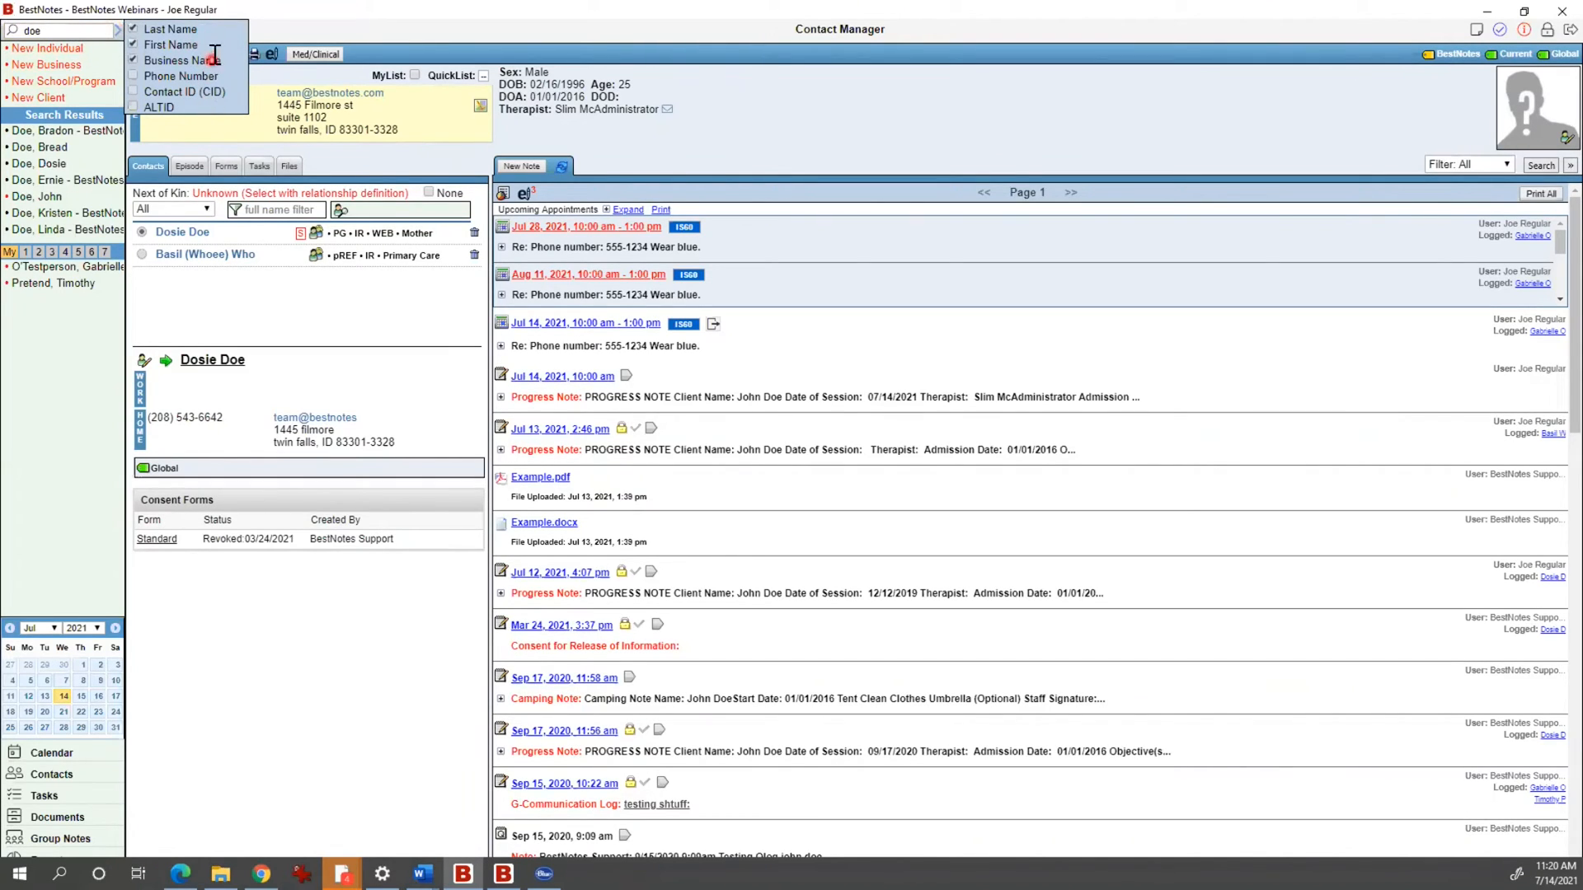
click(70, 31)
key(BackSpace)
key(BackSpace)
key(BackSpace)
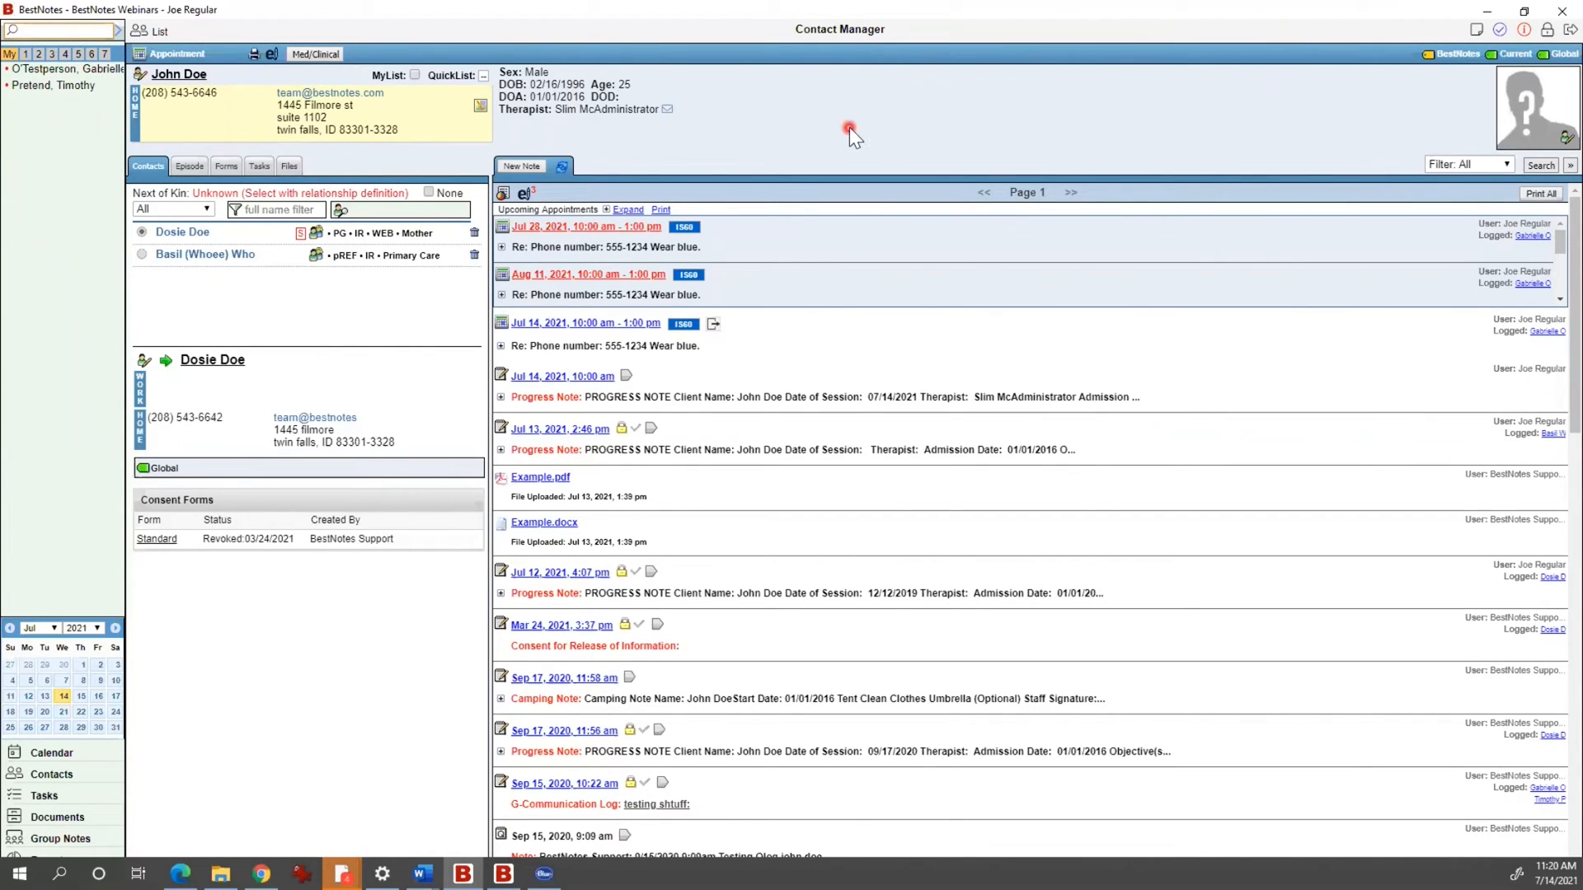
drag(770, 112, 505, 110)
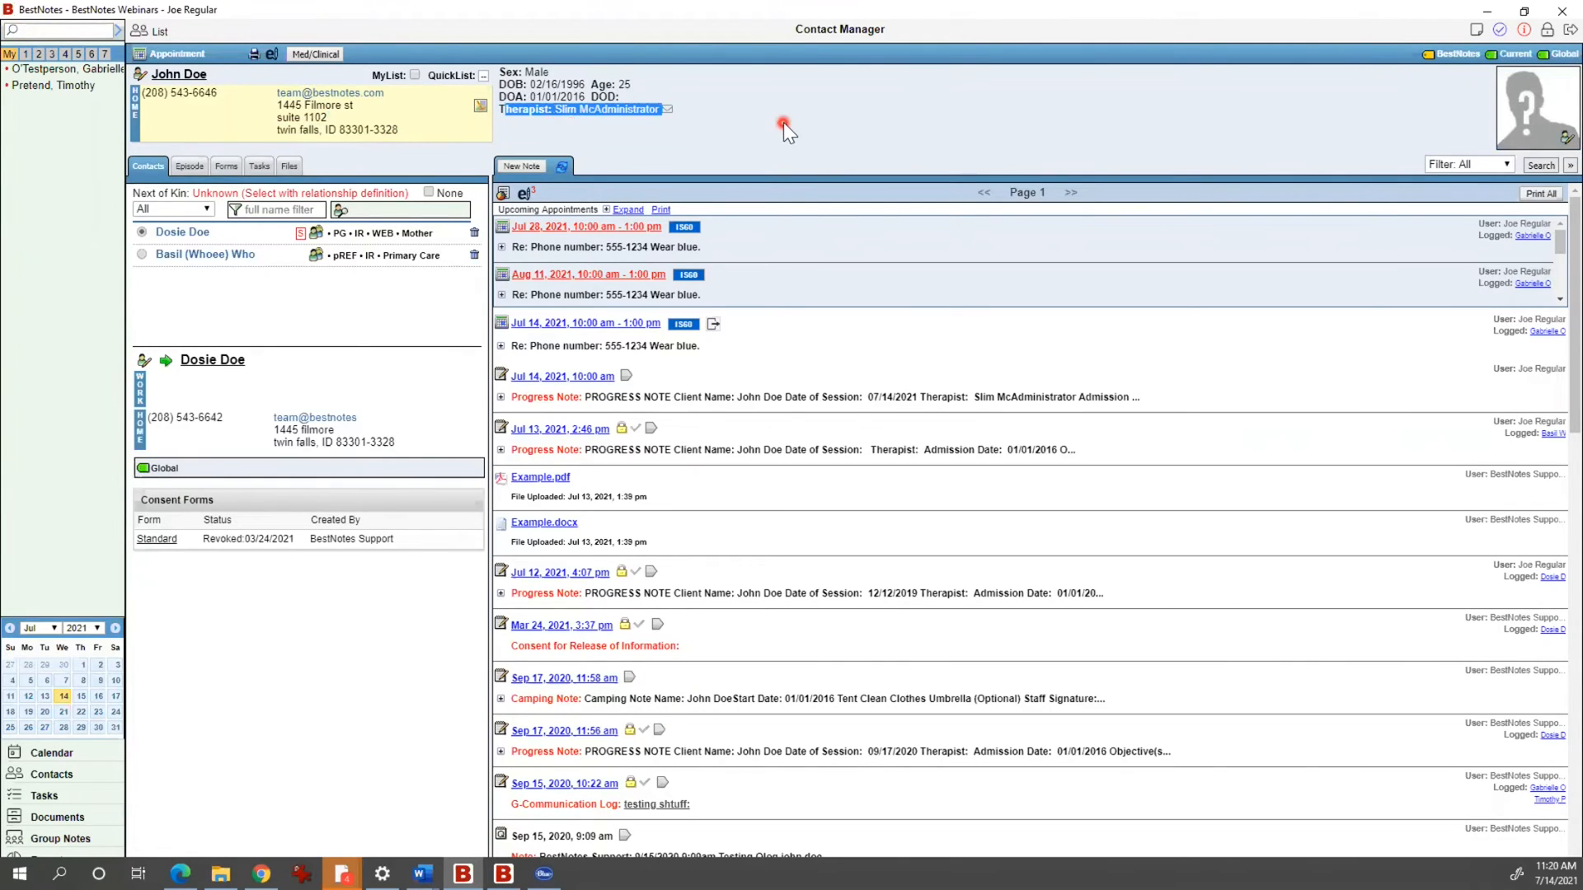
click(863, 123)
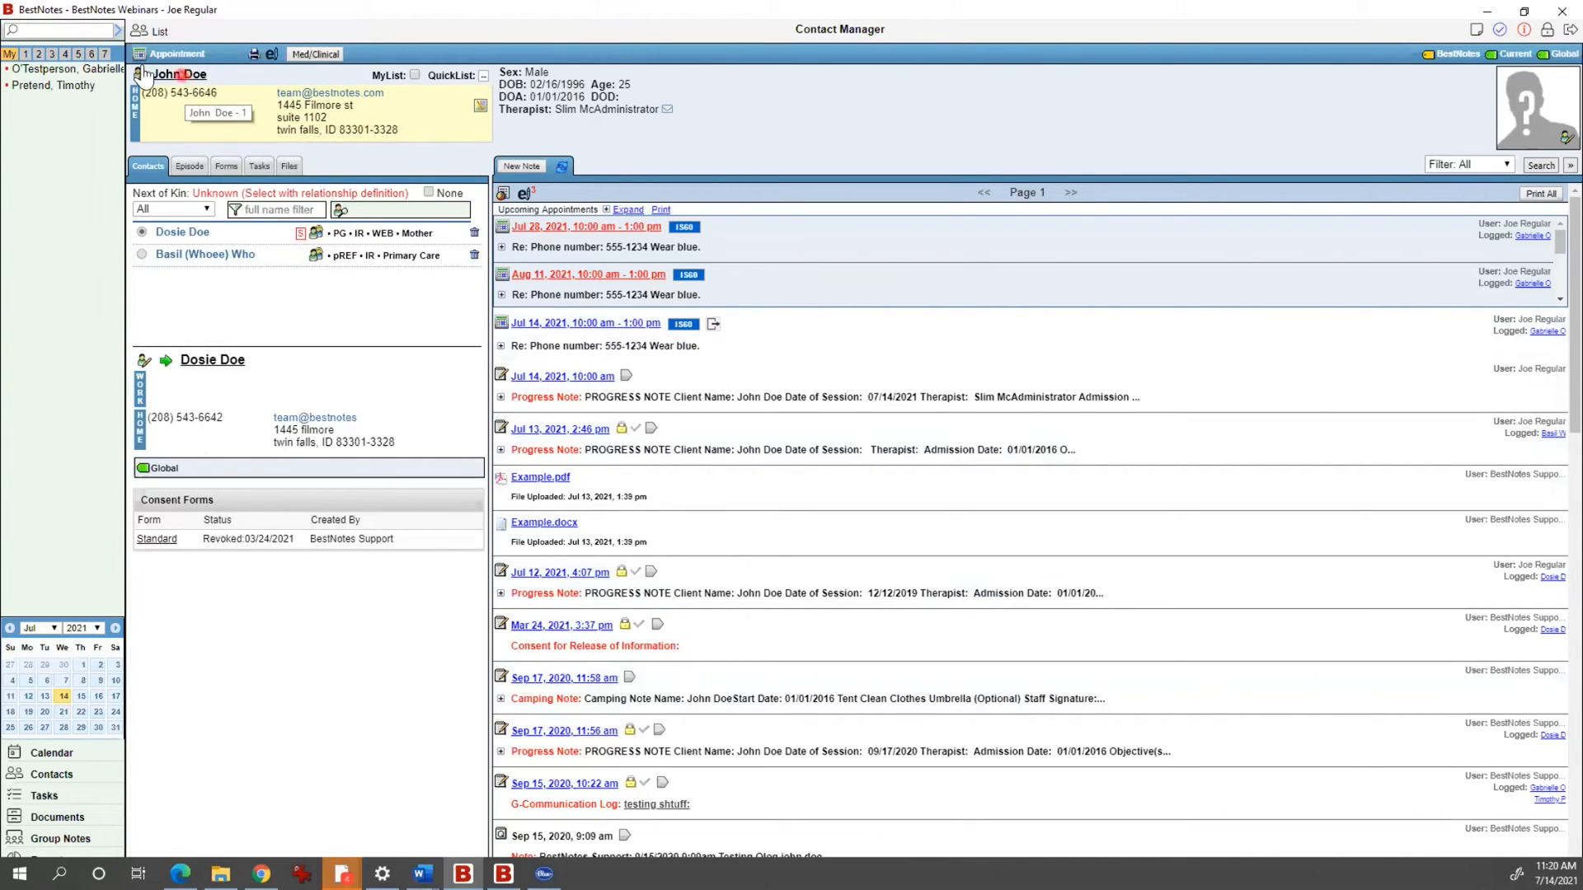
click(175, 76)
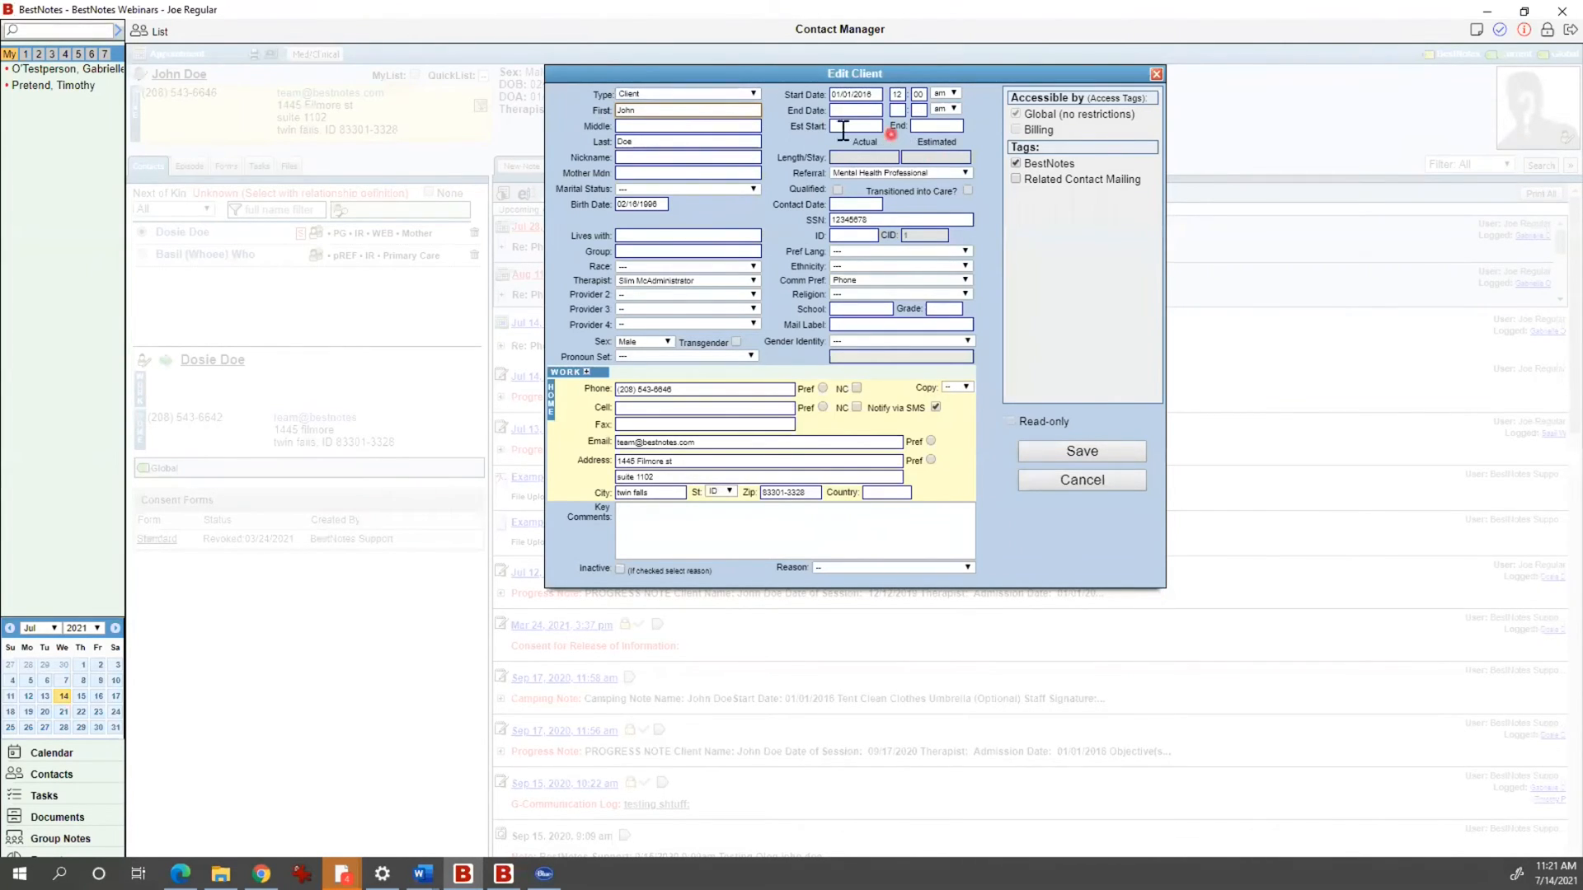
click(716, 95)
click(693, 122)
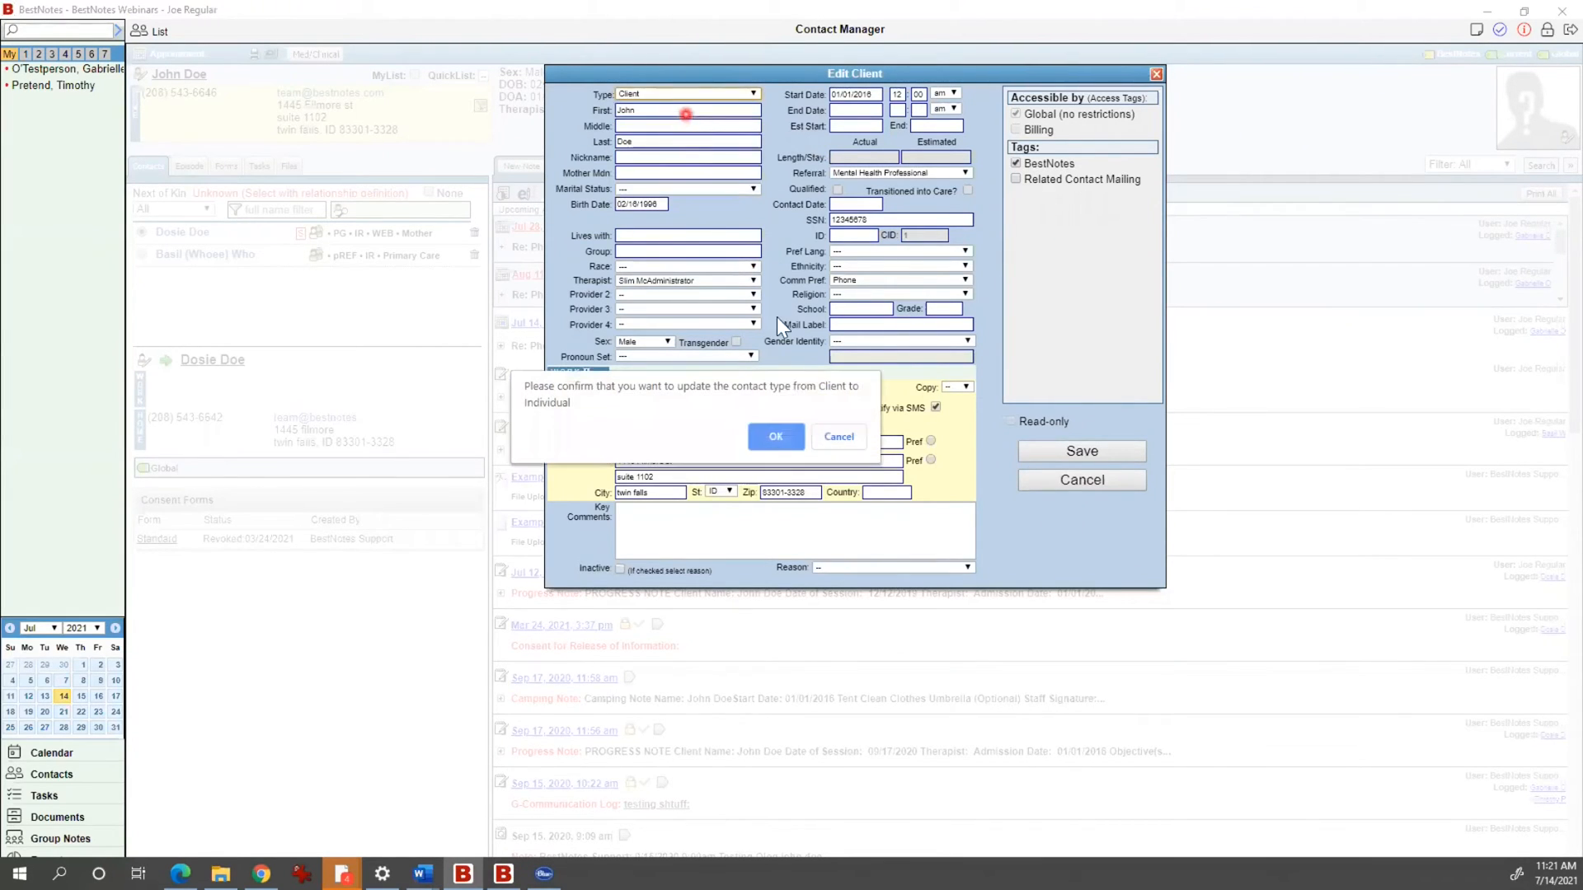
click(779, 425)
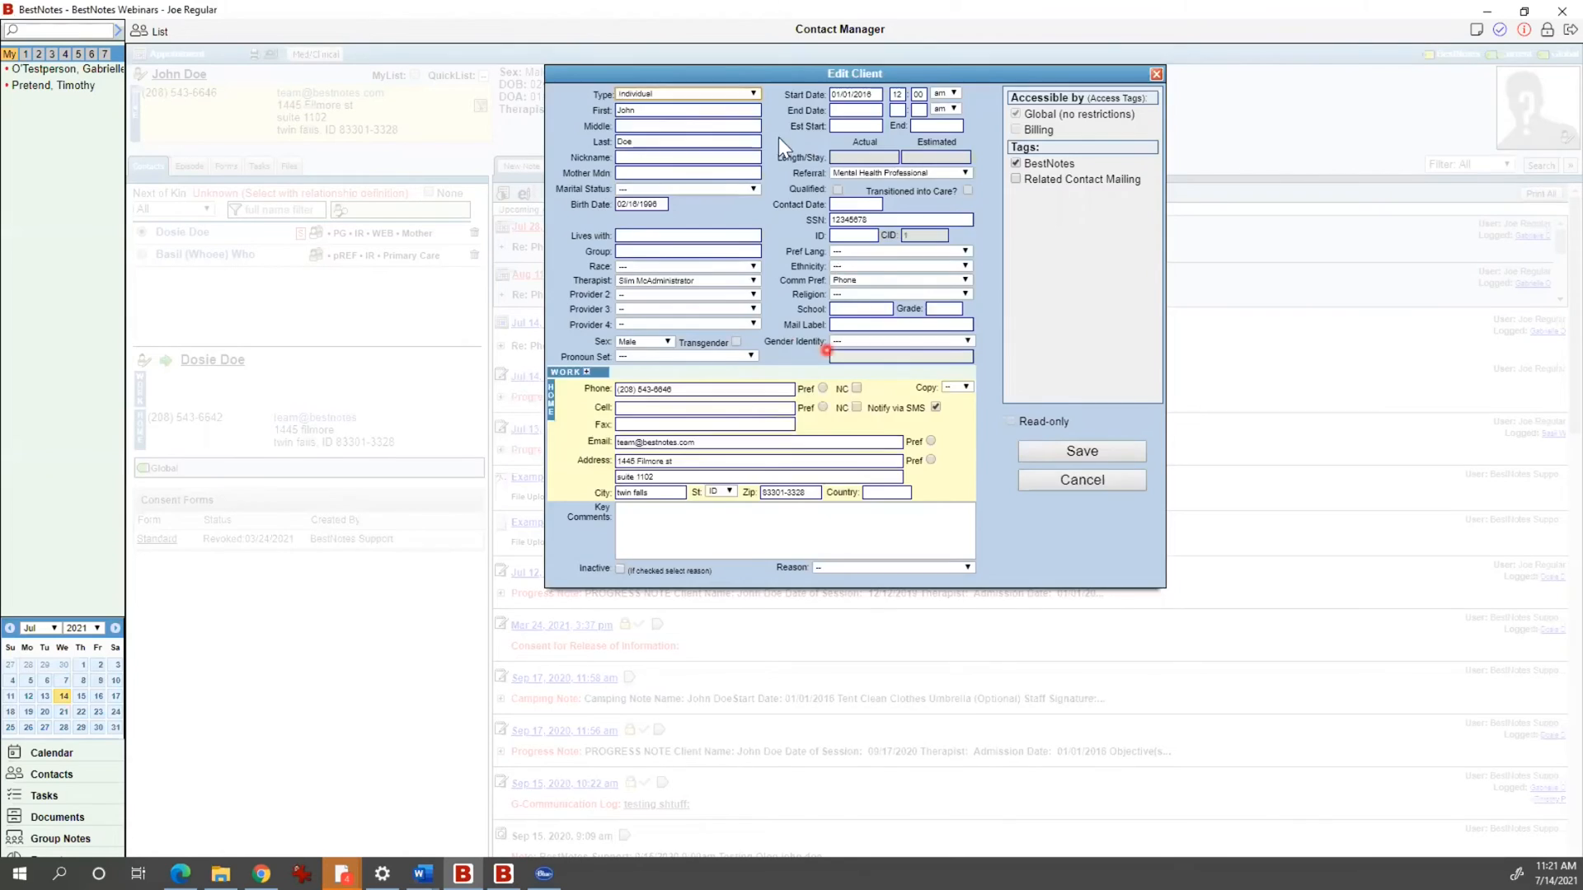
click(728, 90)
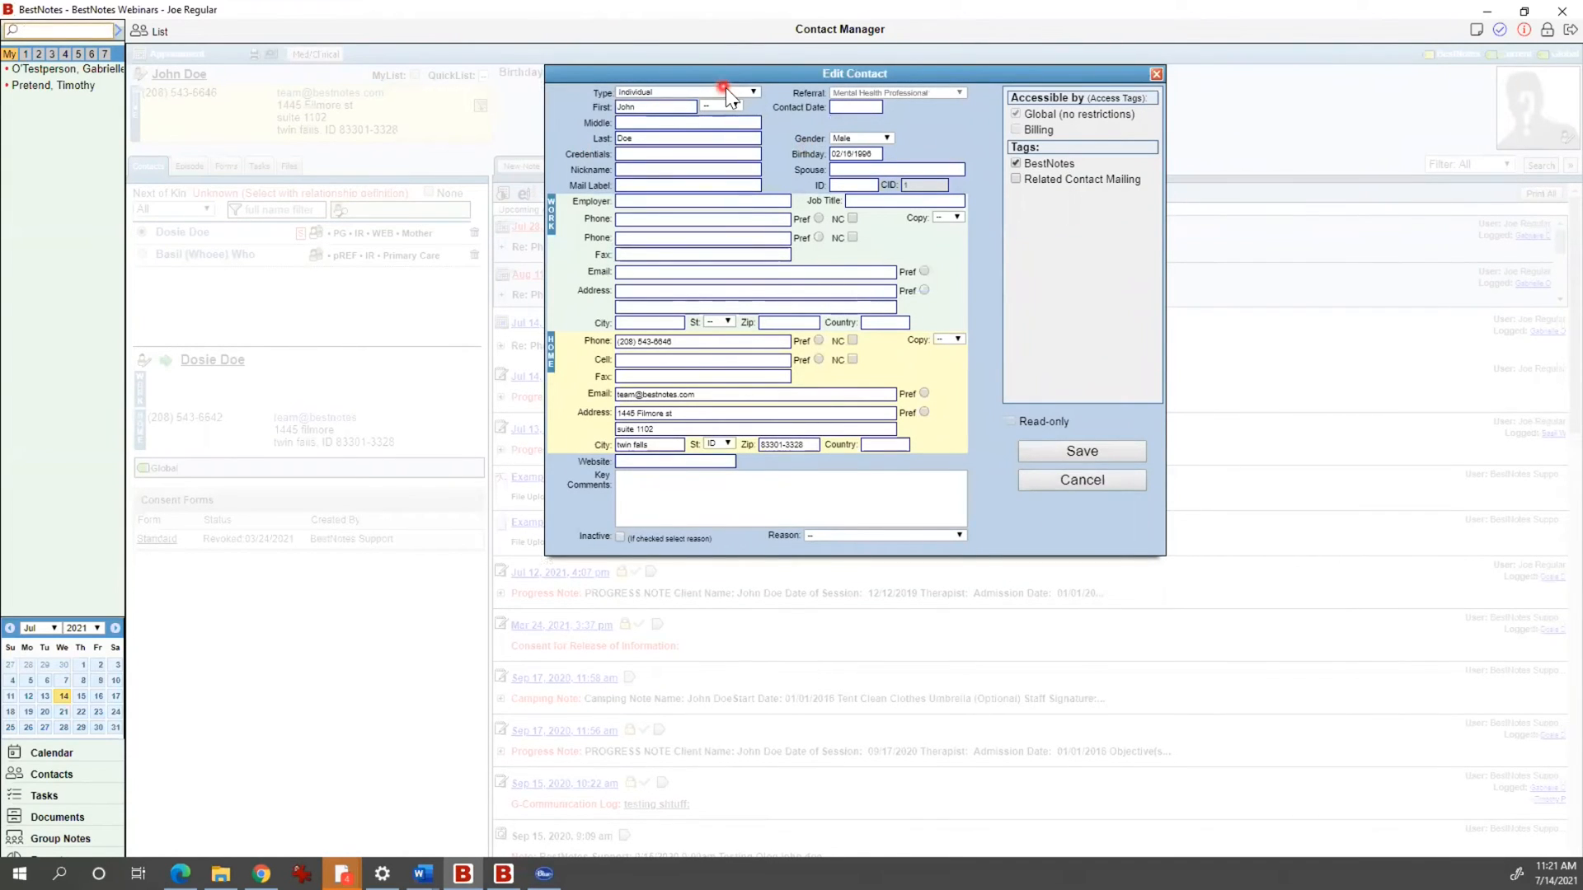
click(693, 145)
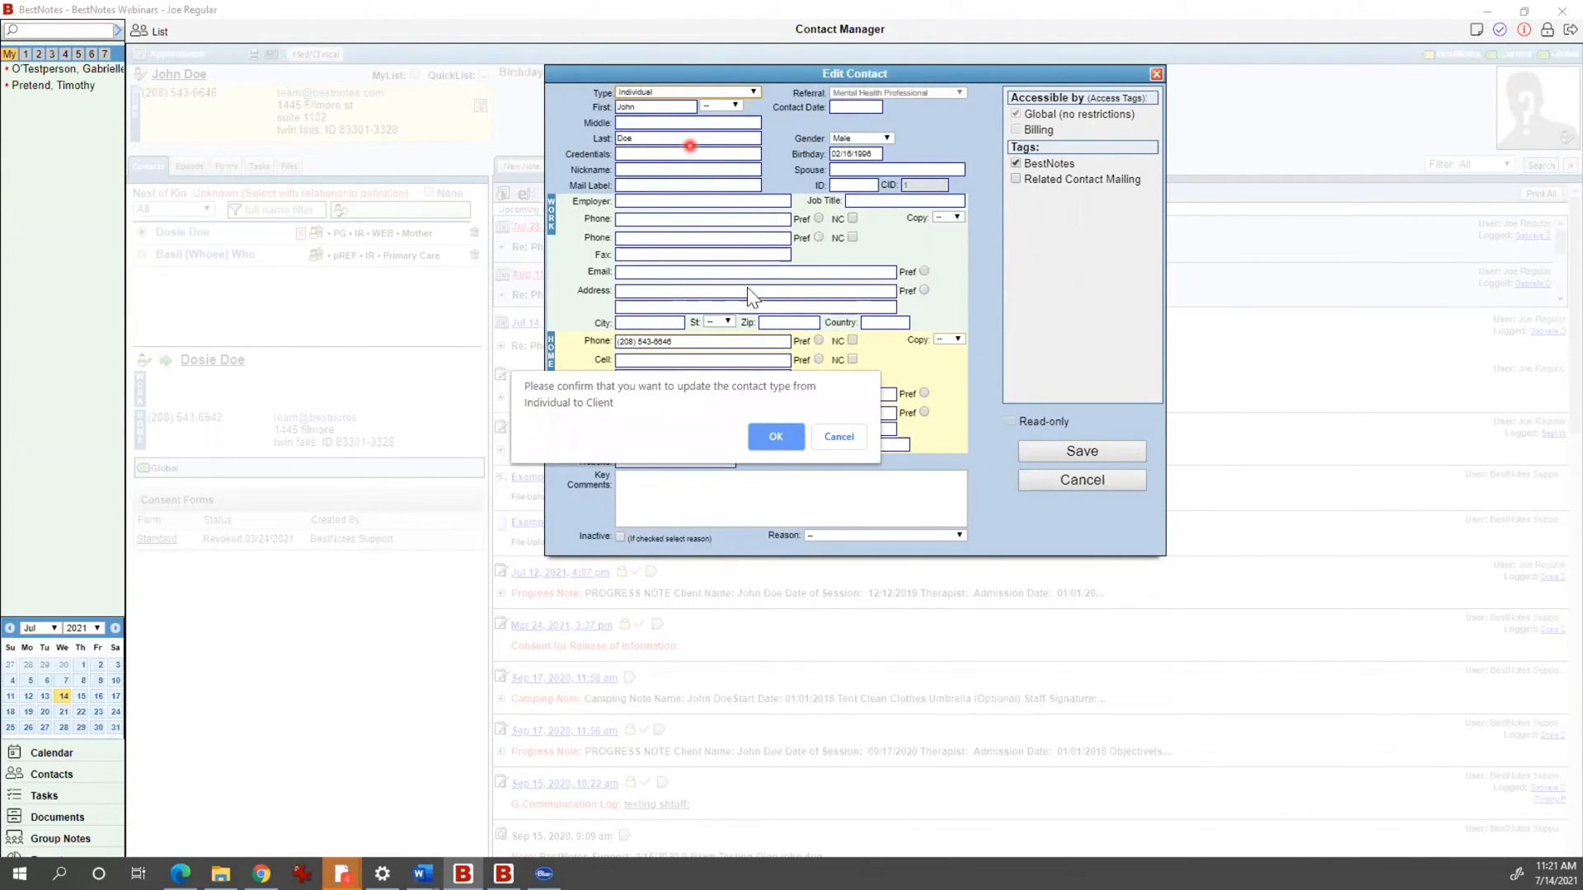
click(786, 429)
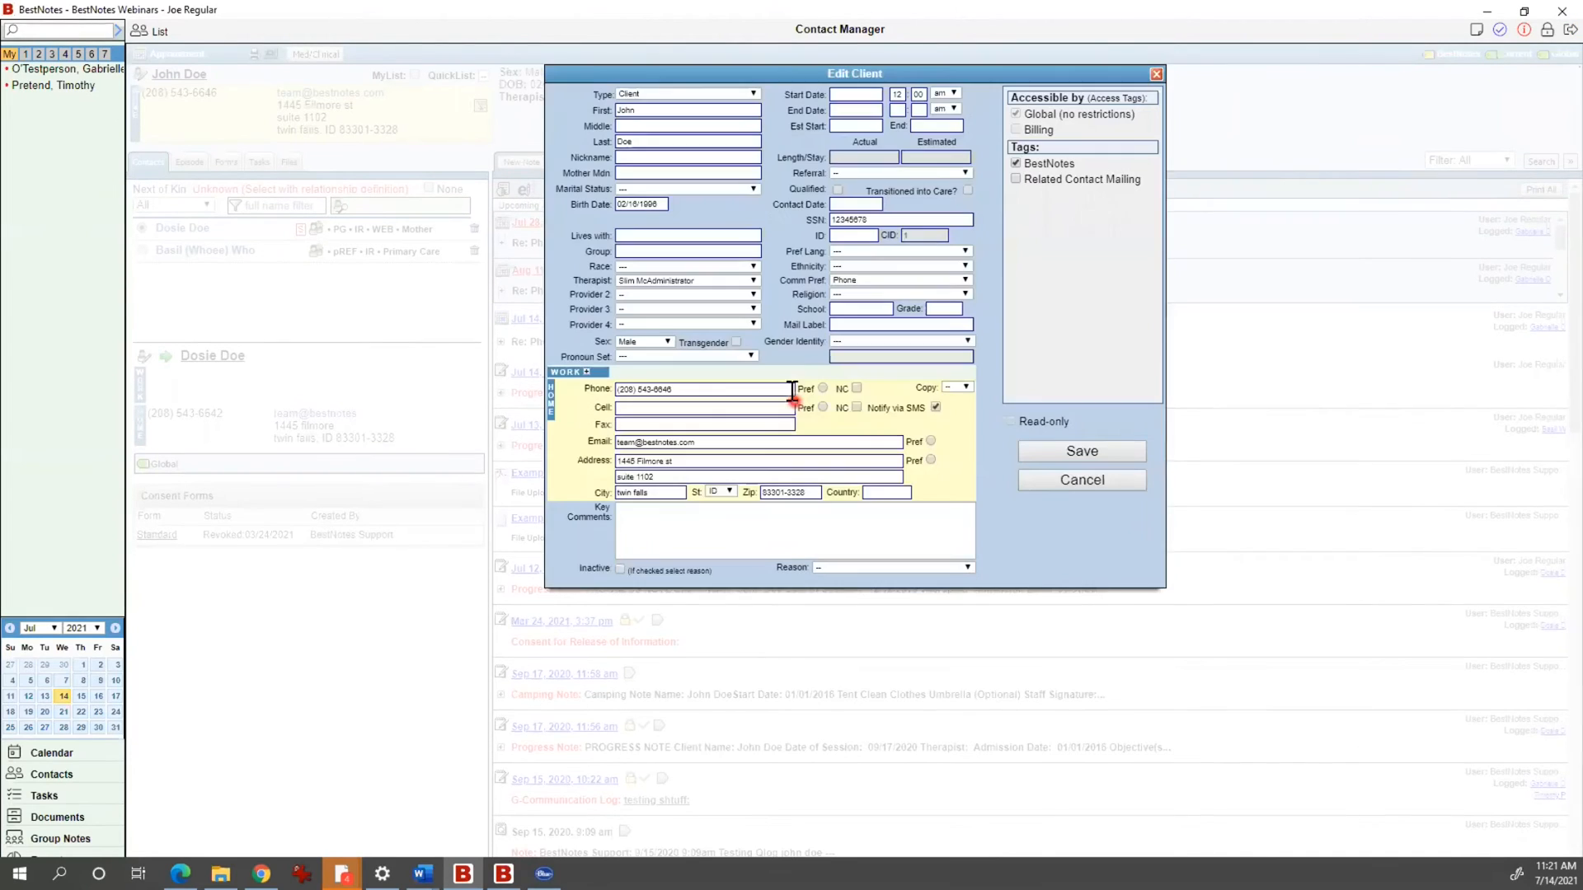
click(840, 203)
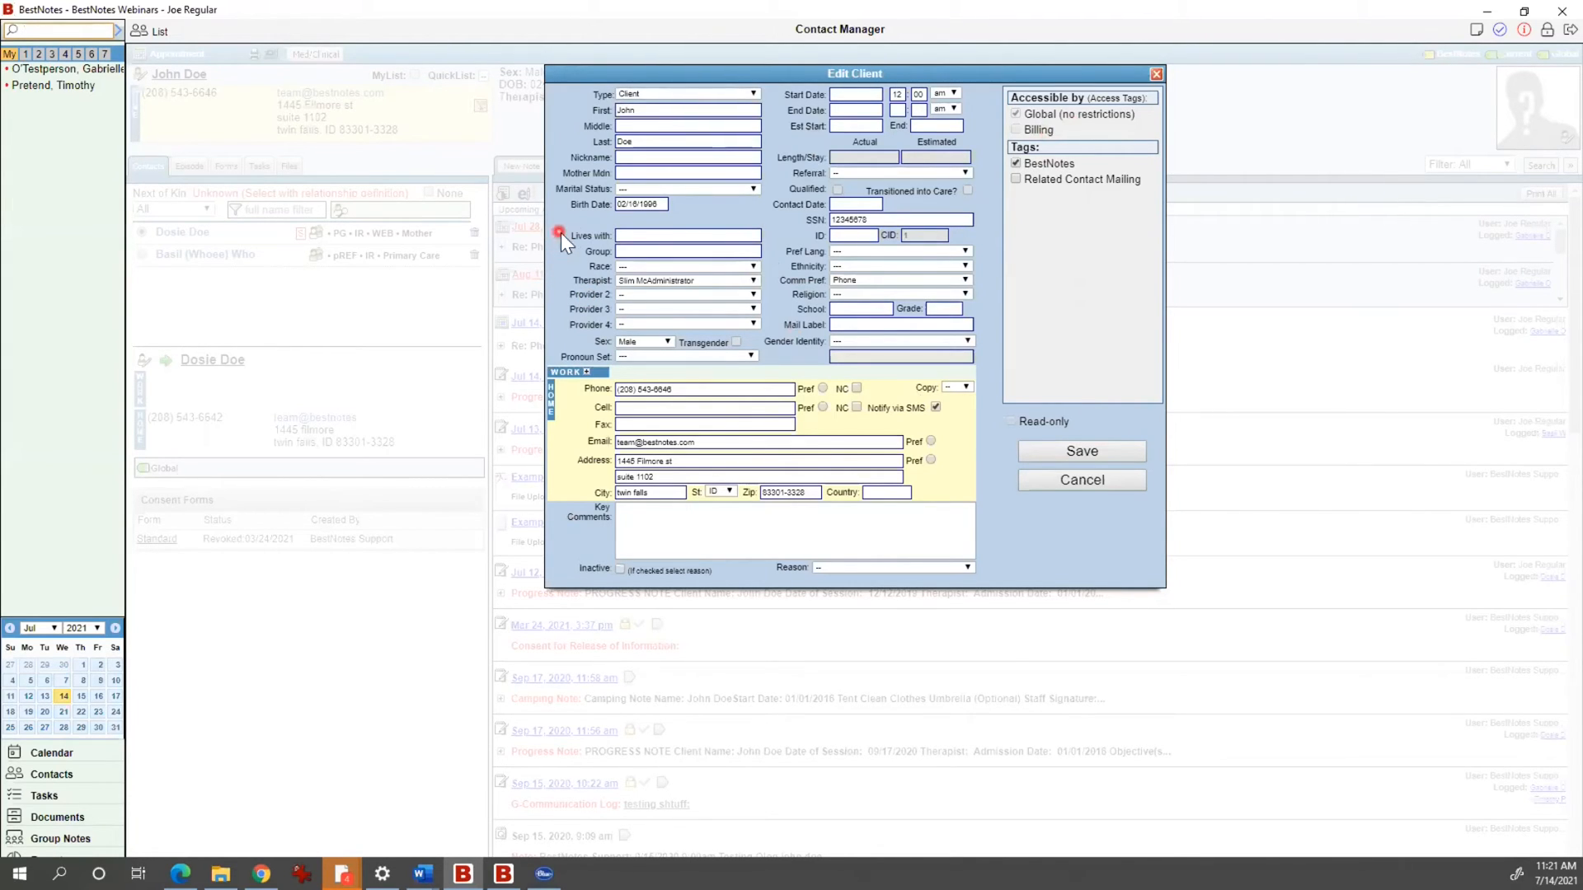
drag(572, 235, 612, 252)
click(796, 324)
click(638, 326)
click(940, 174)
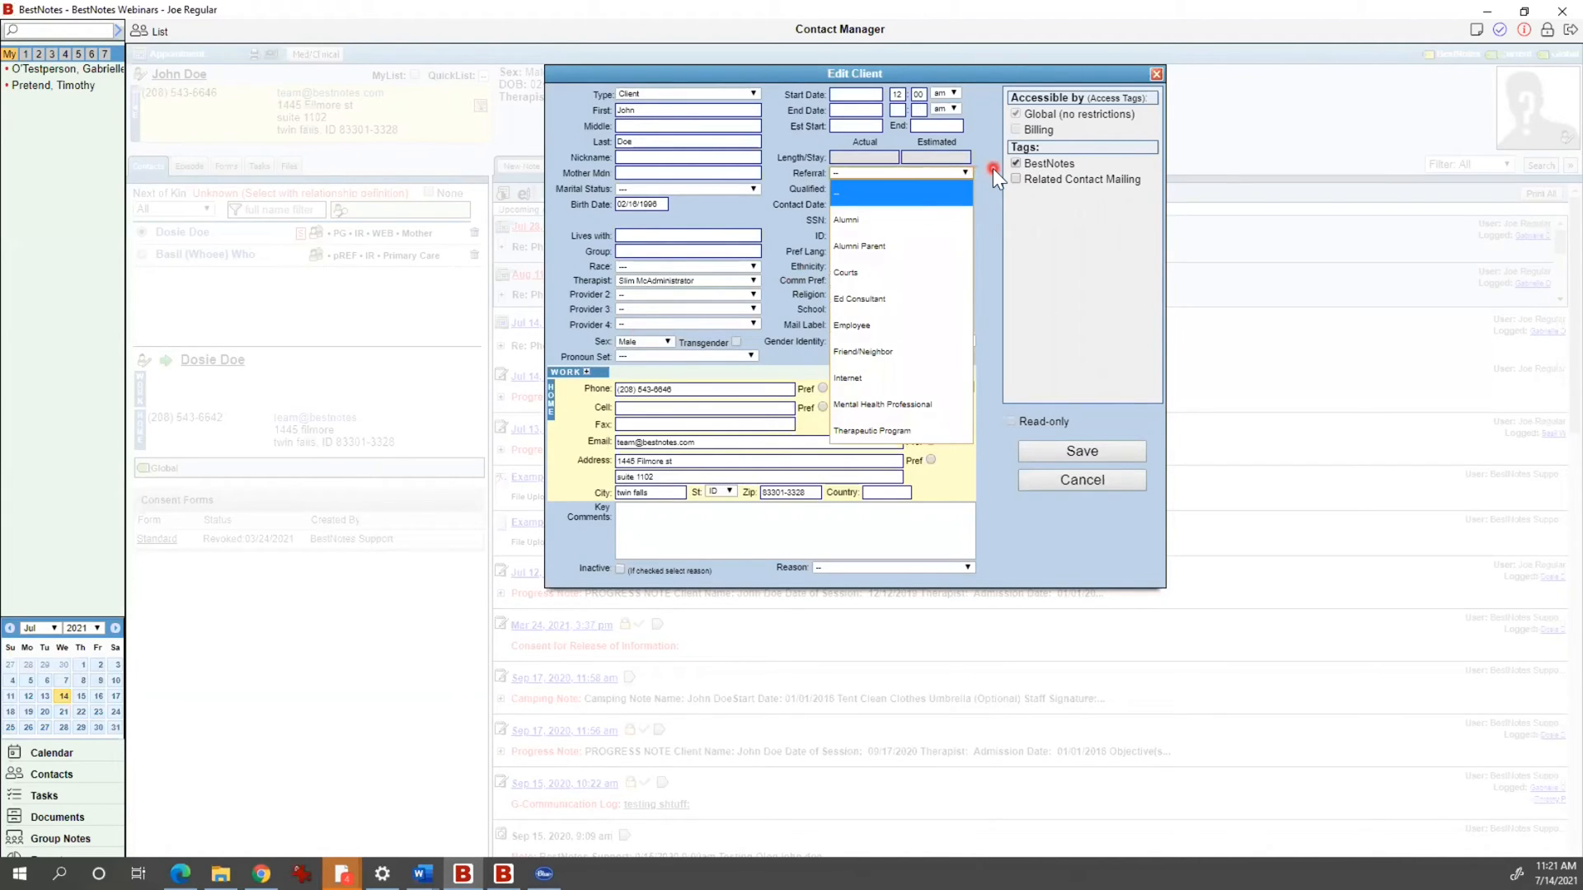
click(918, 277)
click(895, 296)
click(987, 255)
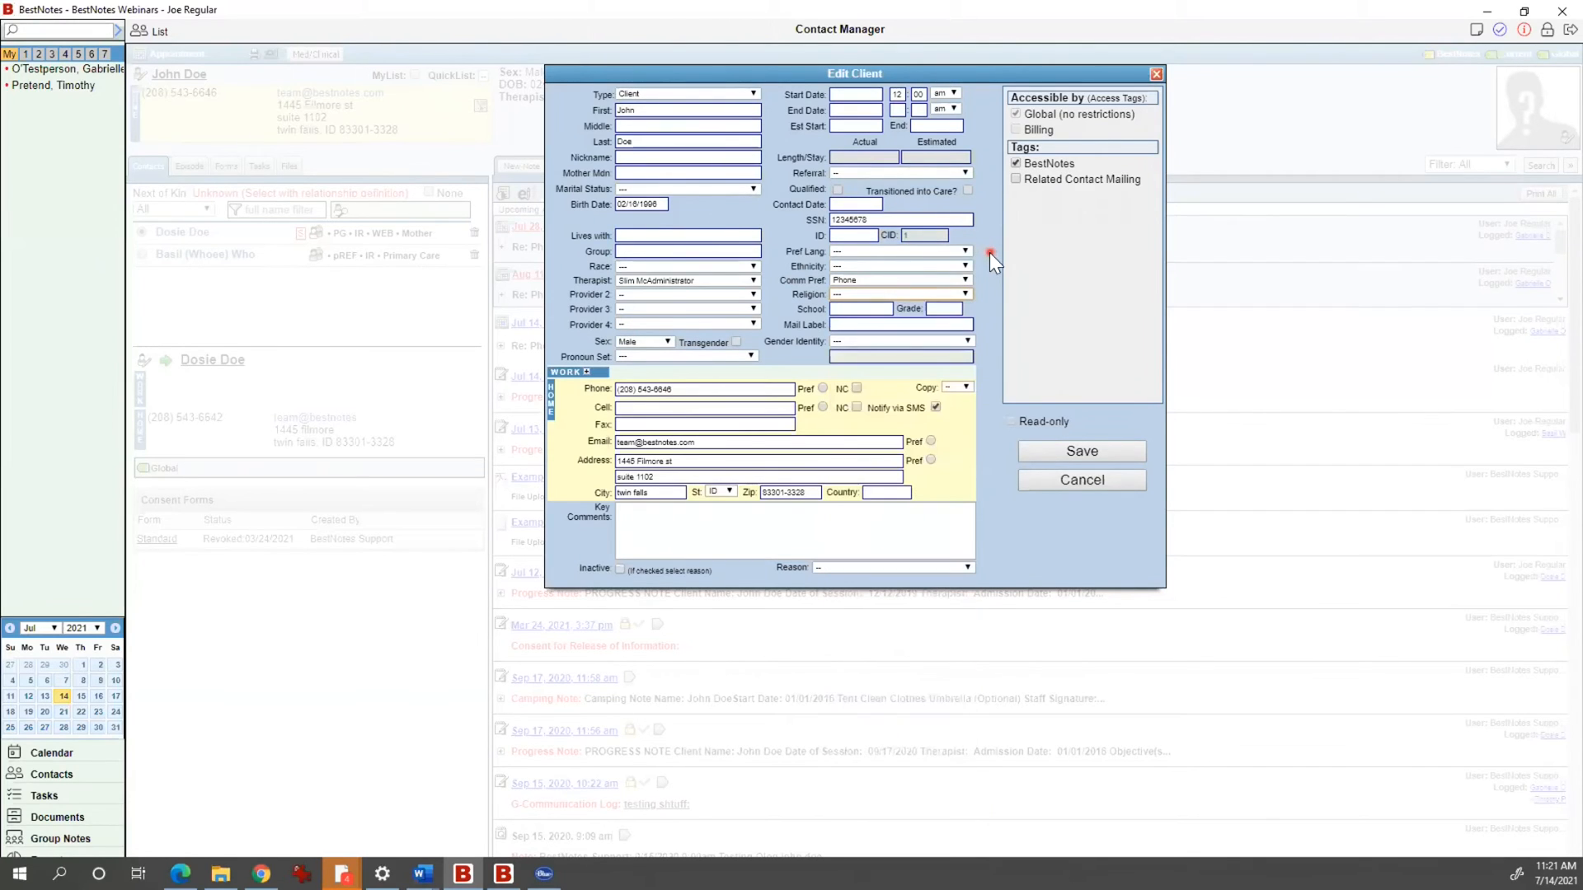
click(955, 250)
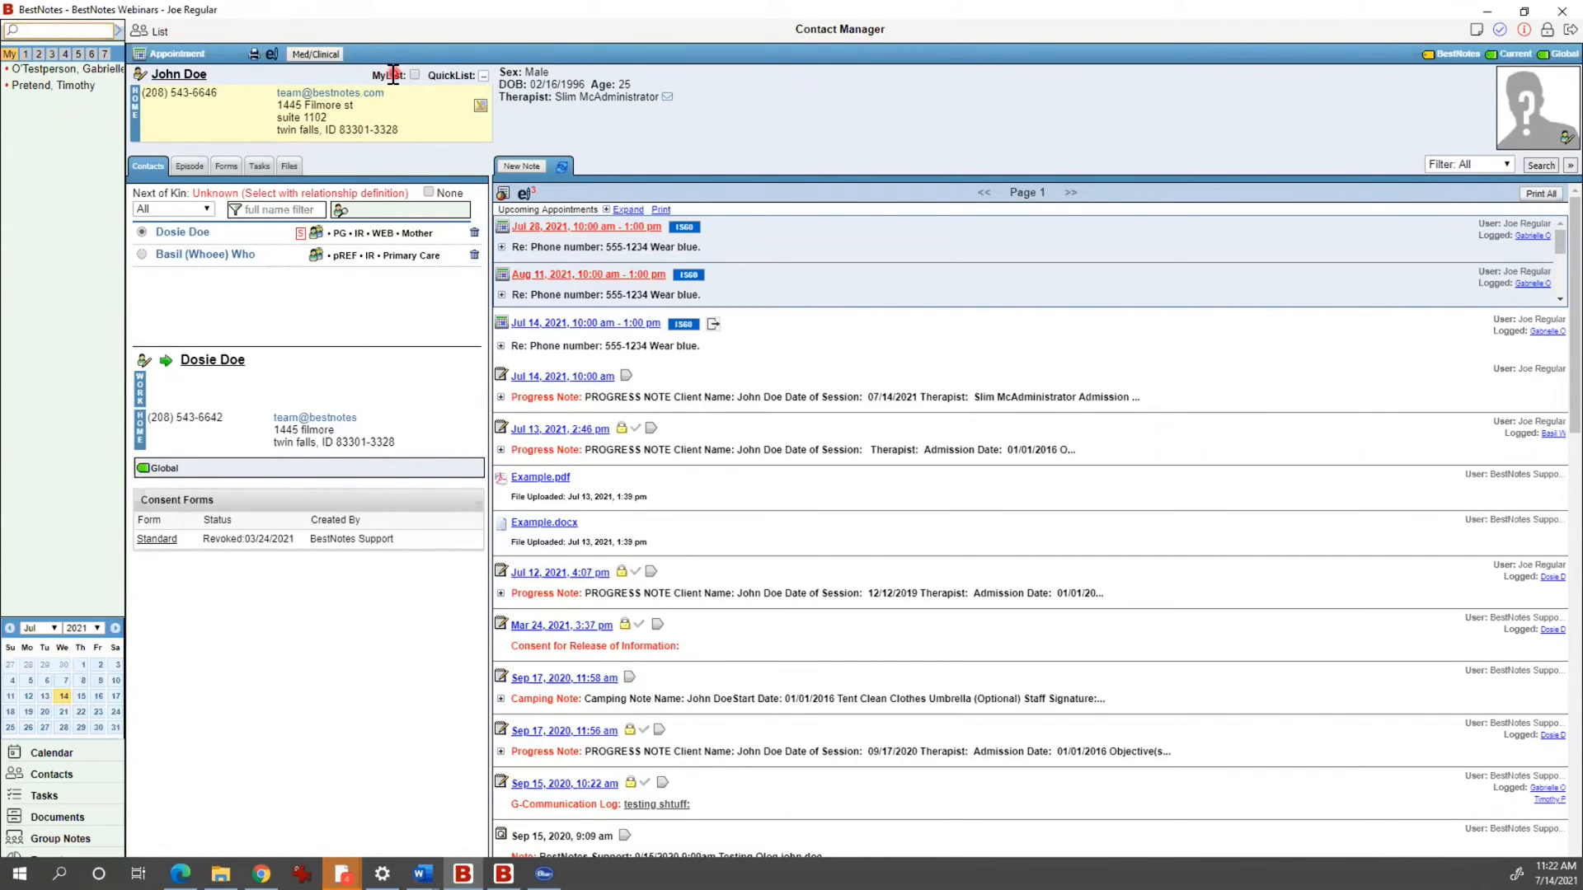
Step: Tick and untick John Doe's MyList flag, then view quick list 1
click(416, 74)
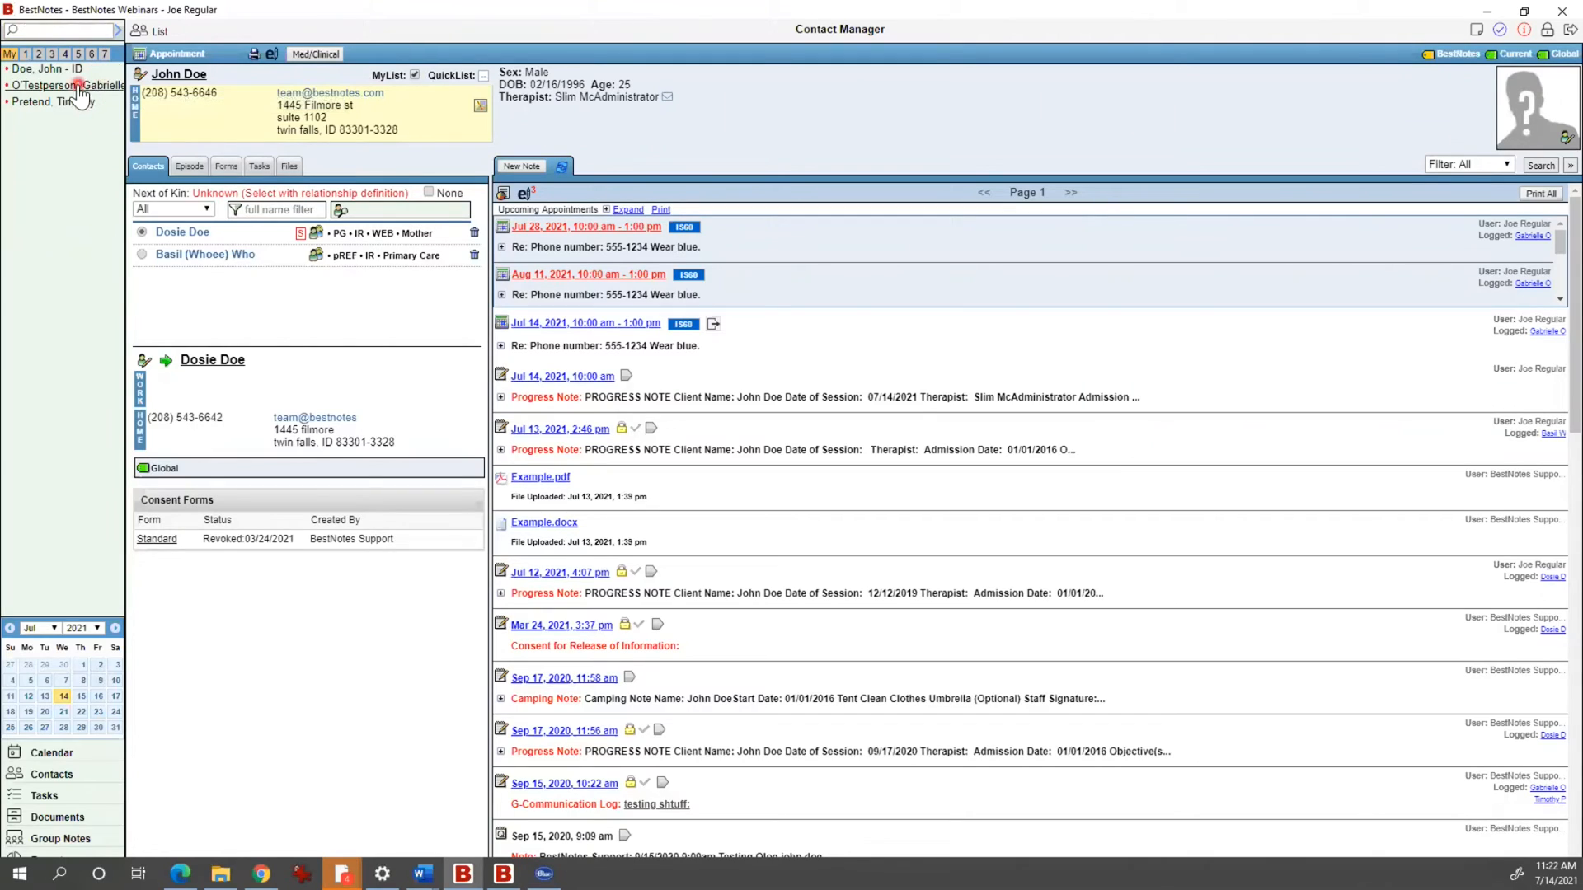
click(414, 75)
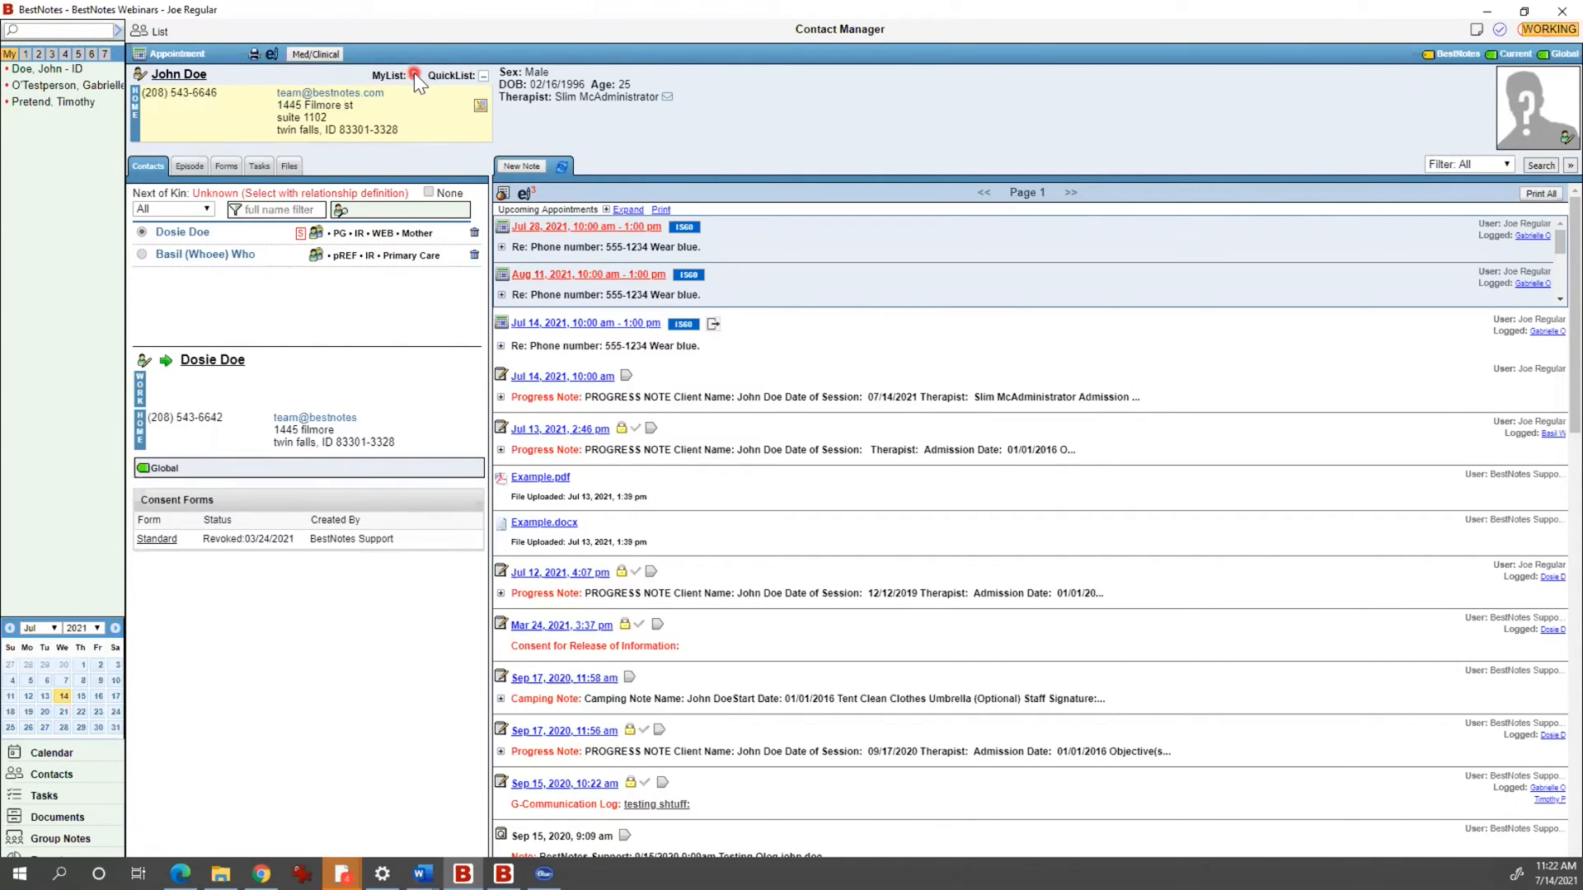
click(485, 73)
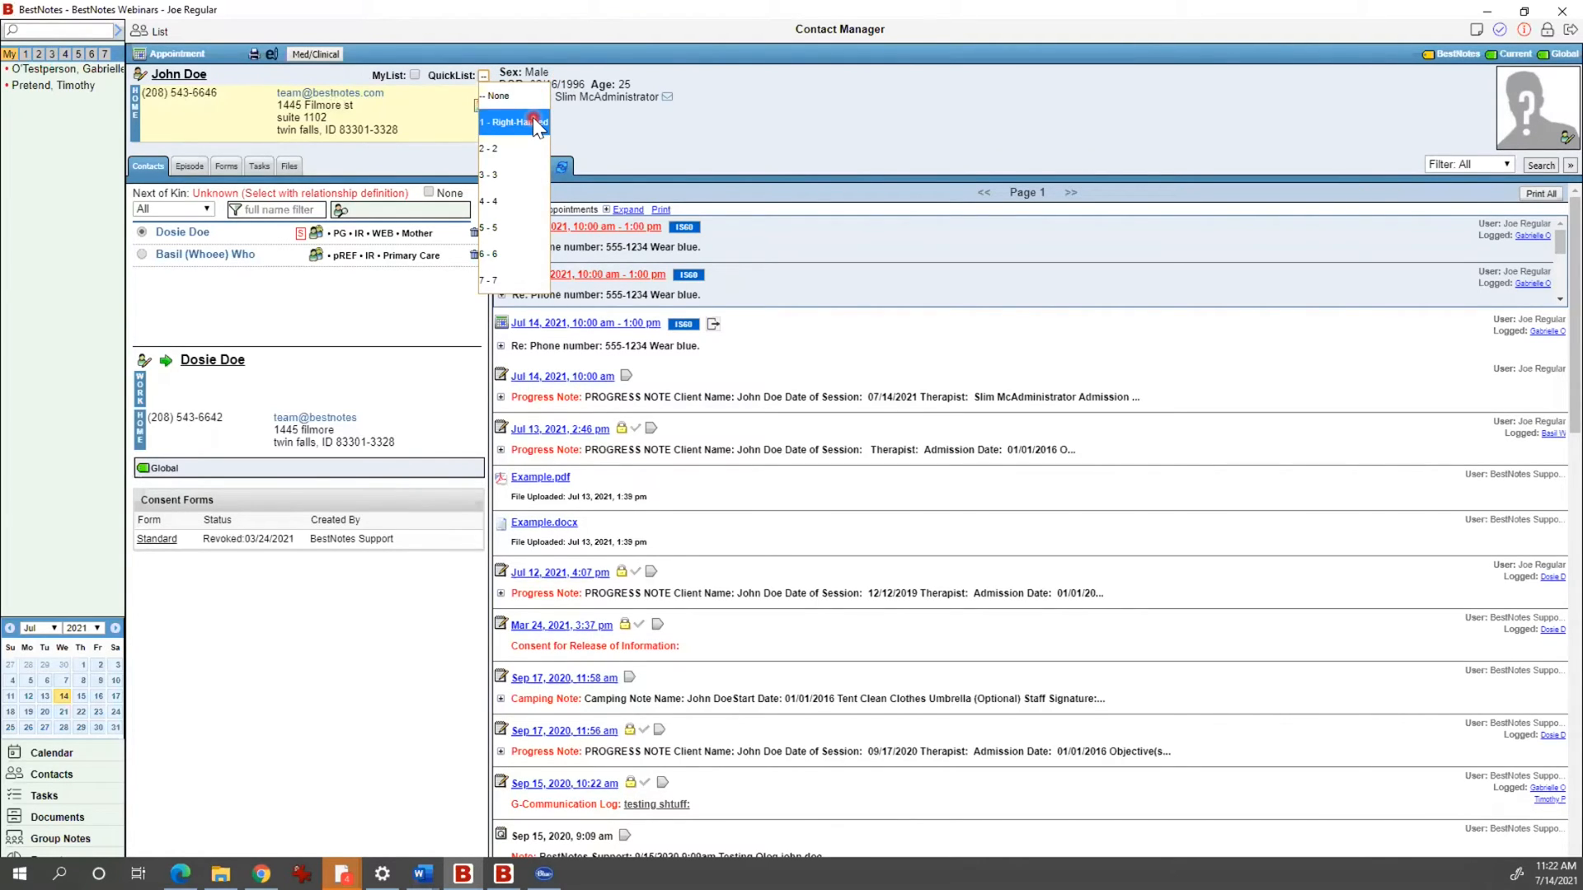
click(610, 123)
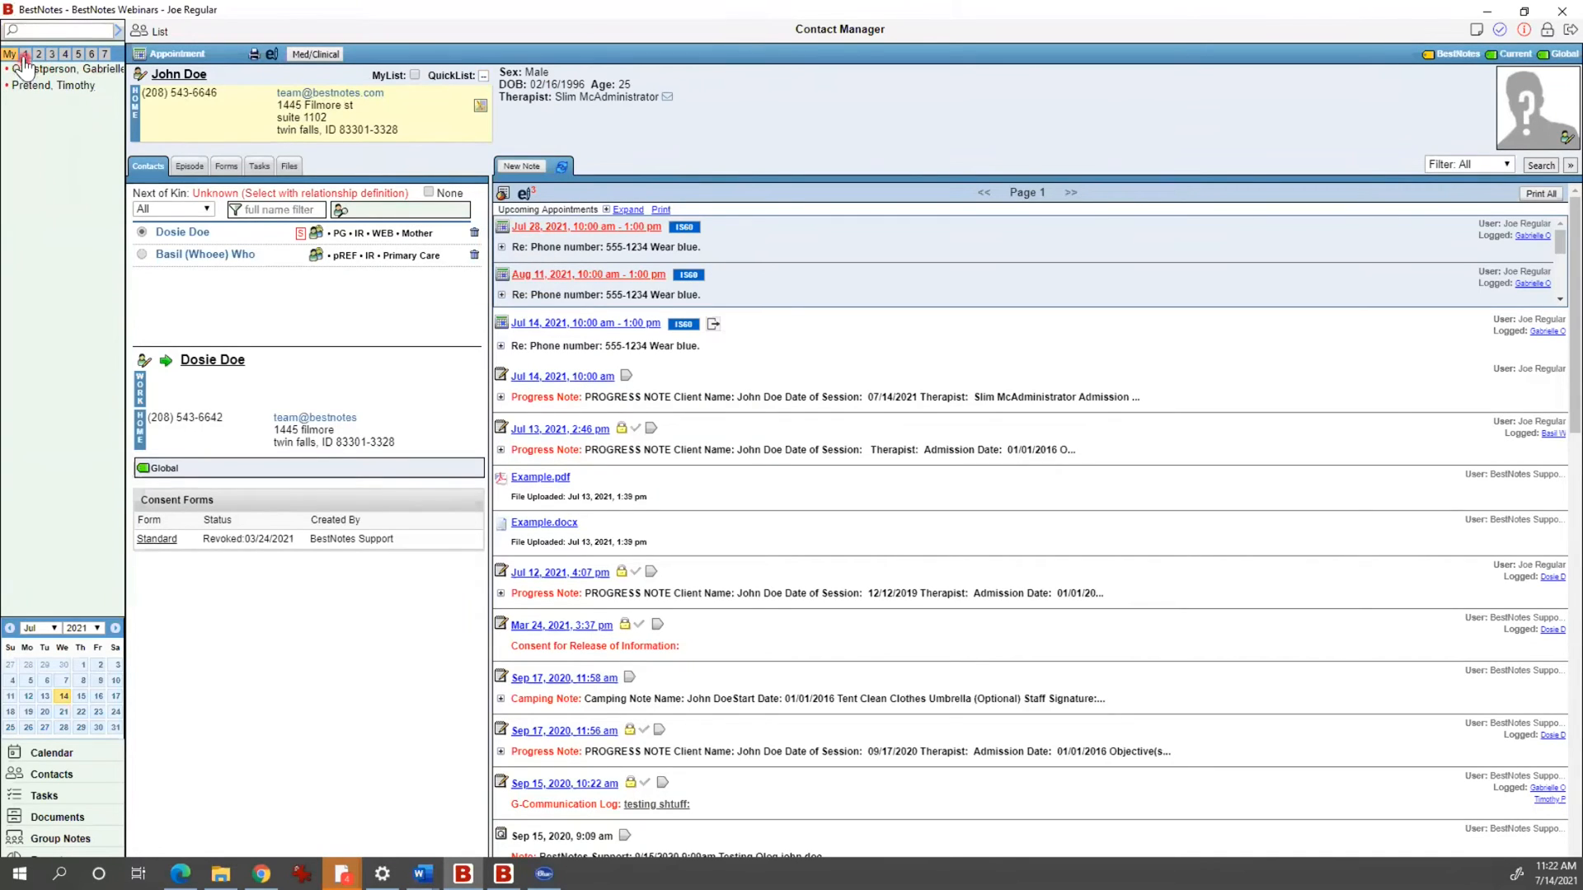
click(25, 55)
Step: Assign John Doe to quick list 1 - Right-Handed, review the lists, then reset QuickList to None
click(485, 74)
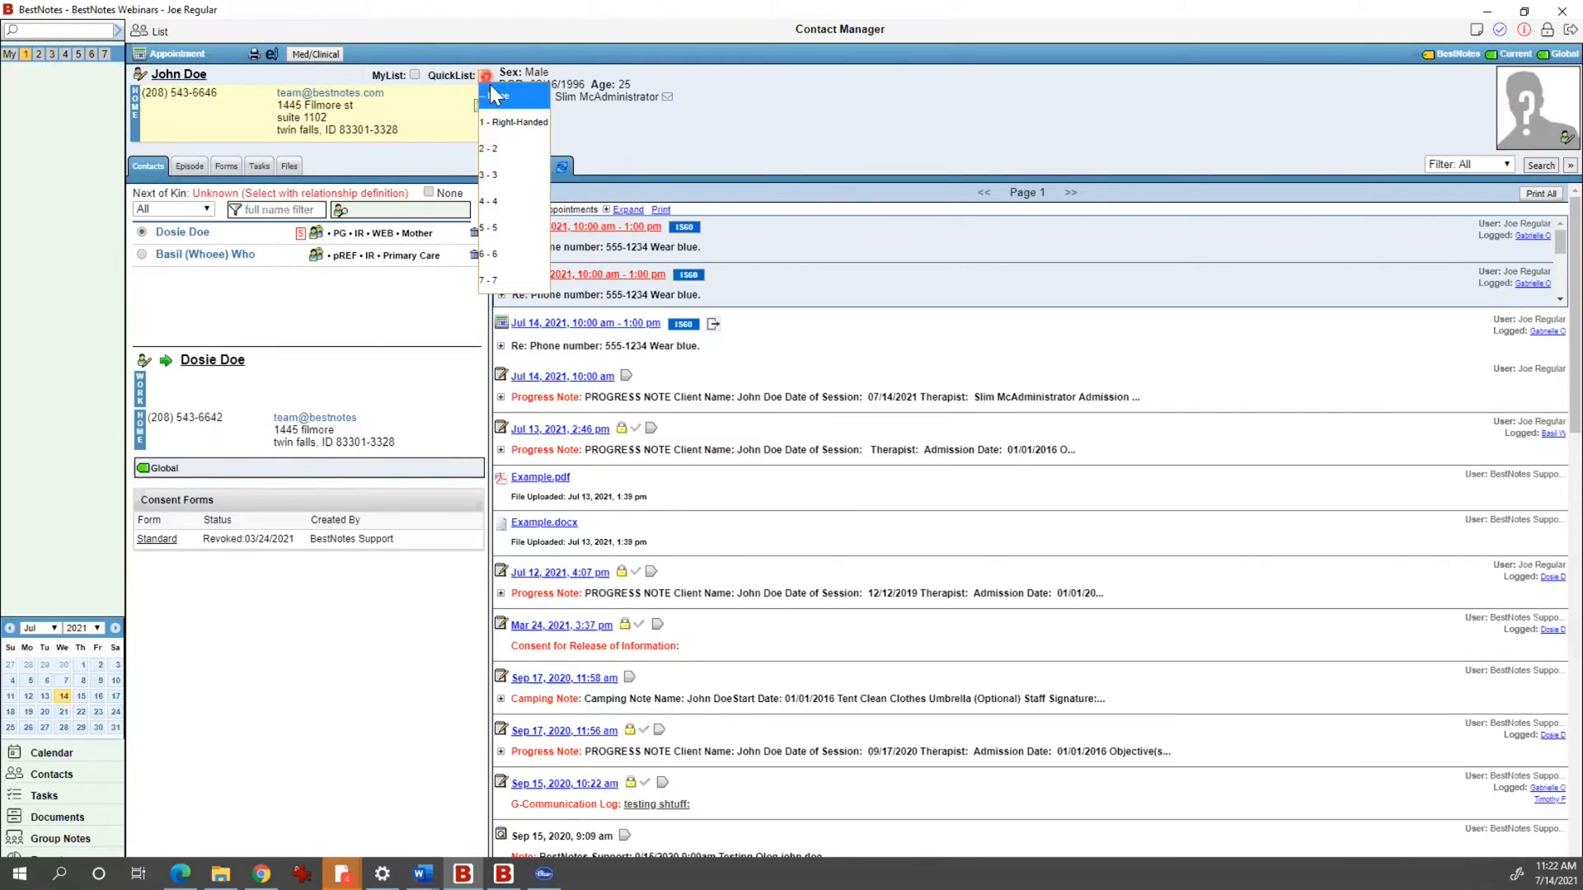
click(504, 122)
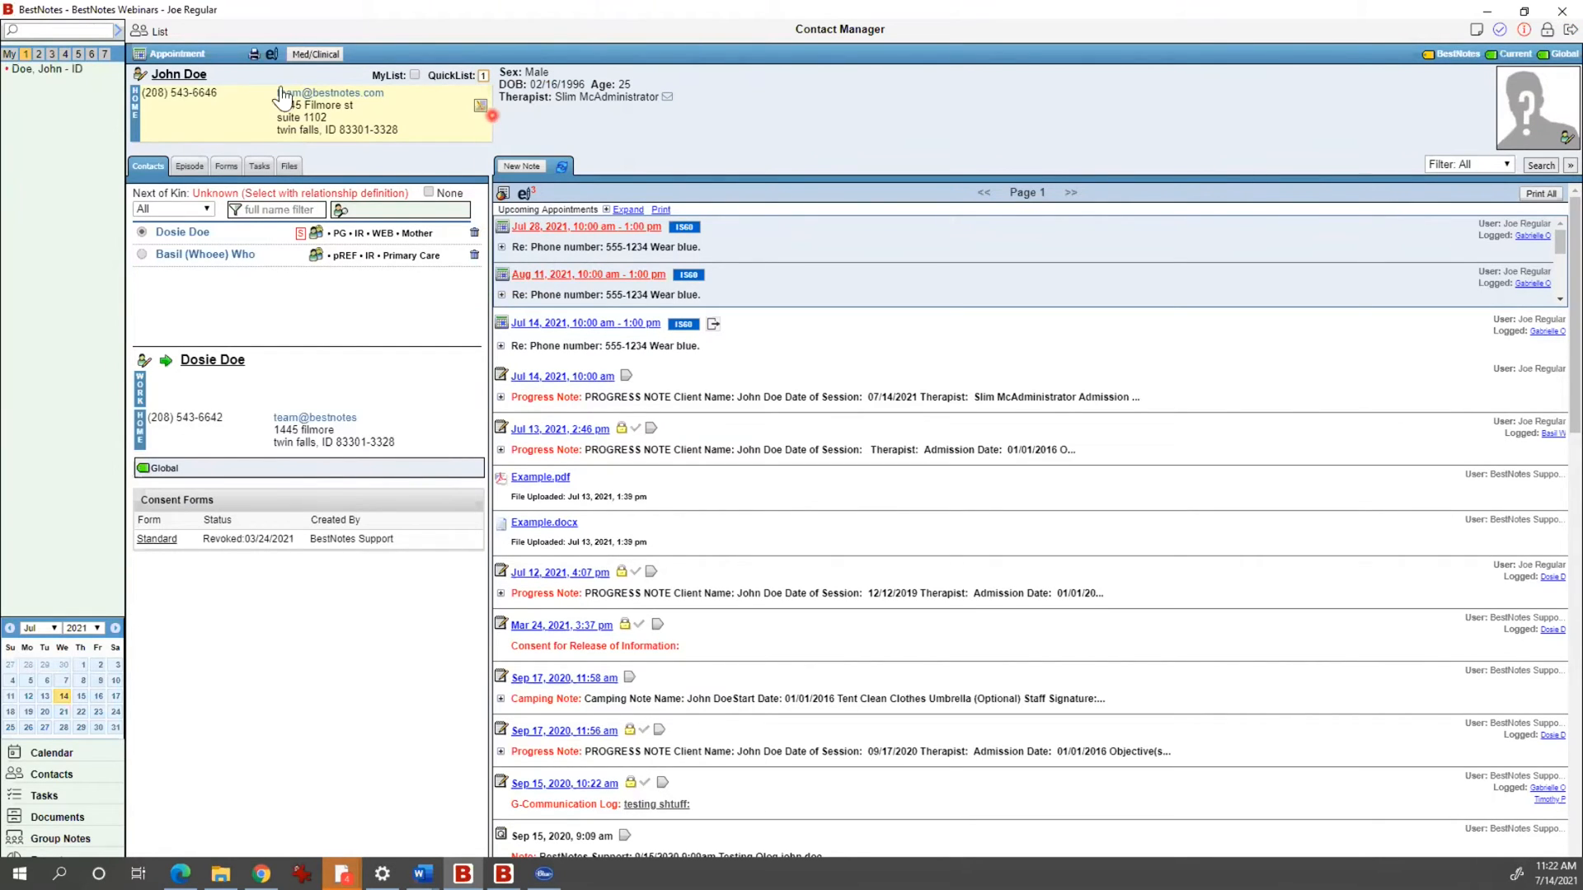
click(10, 55)
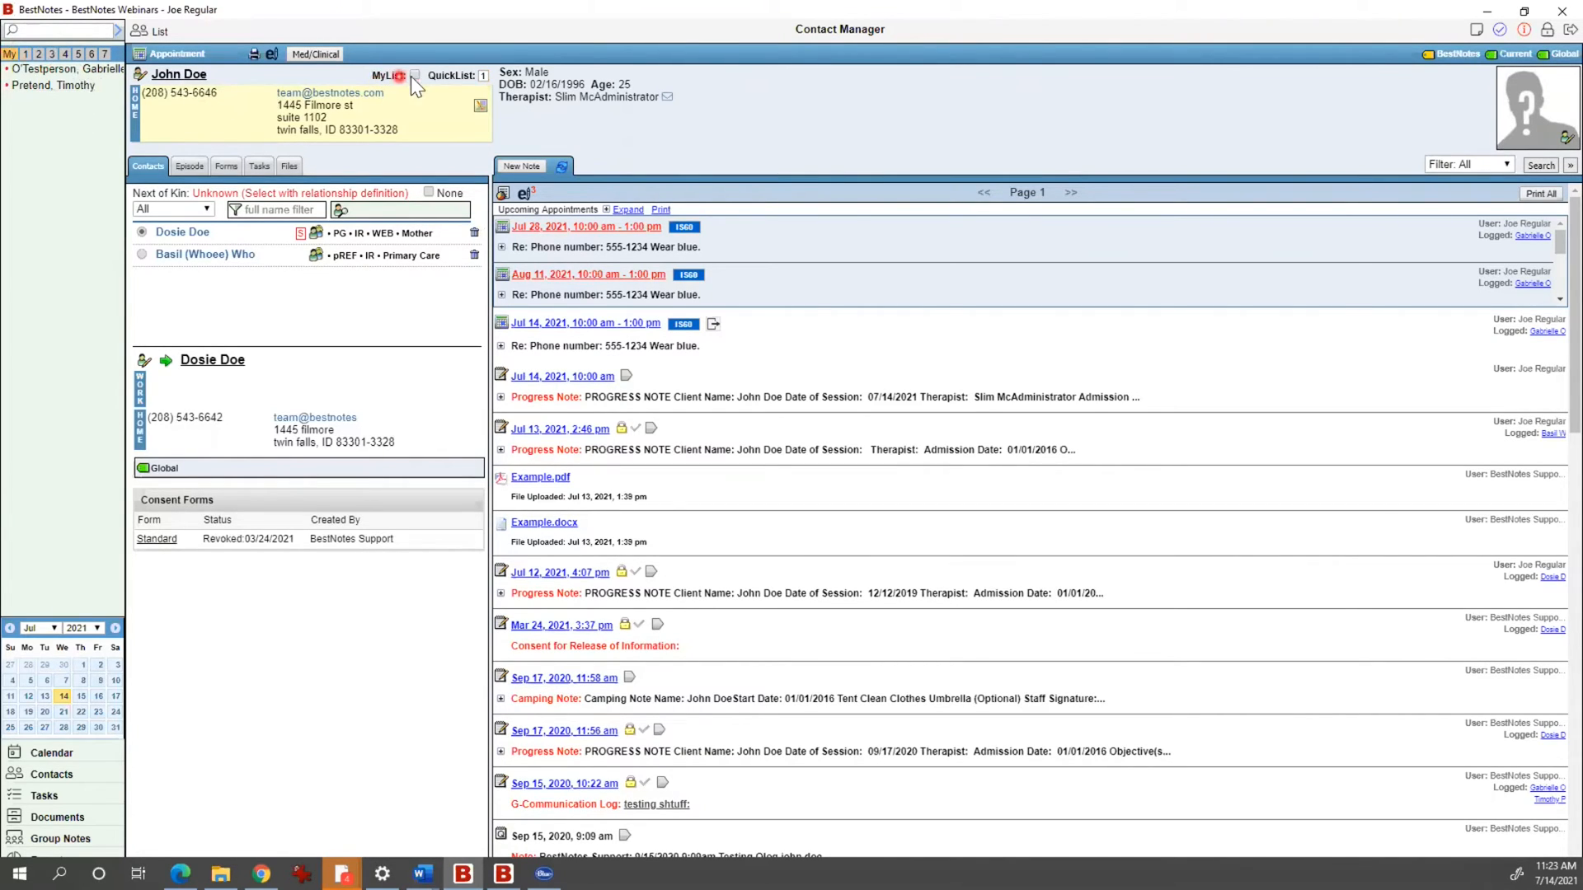
click(27, 54)
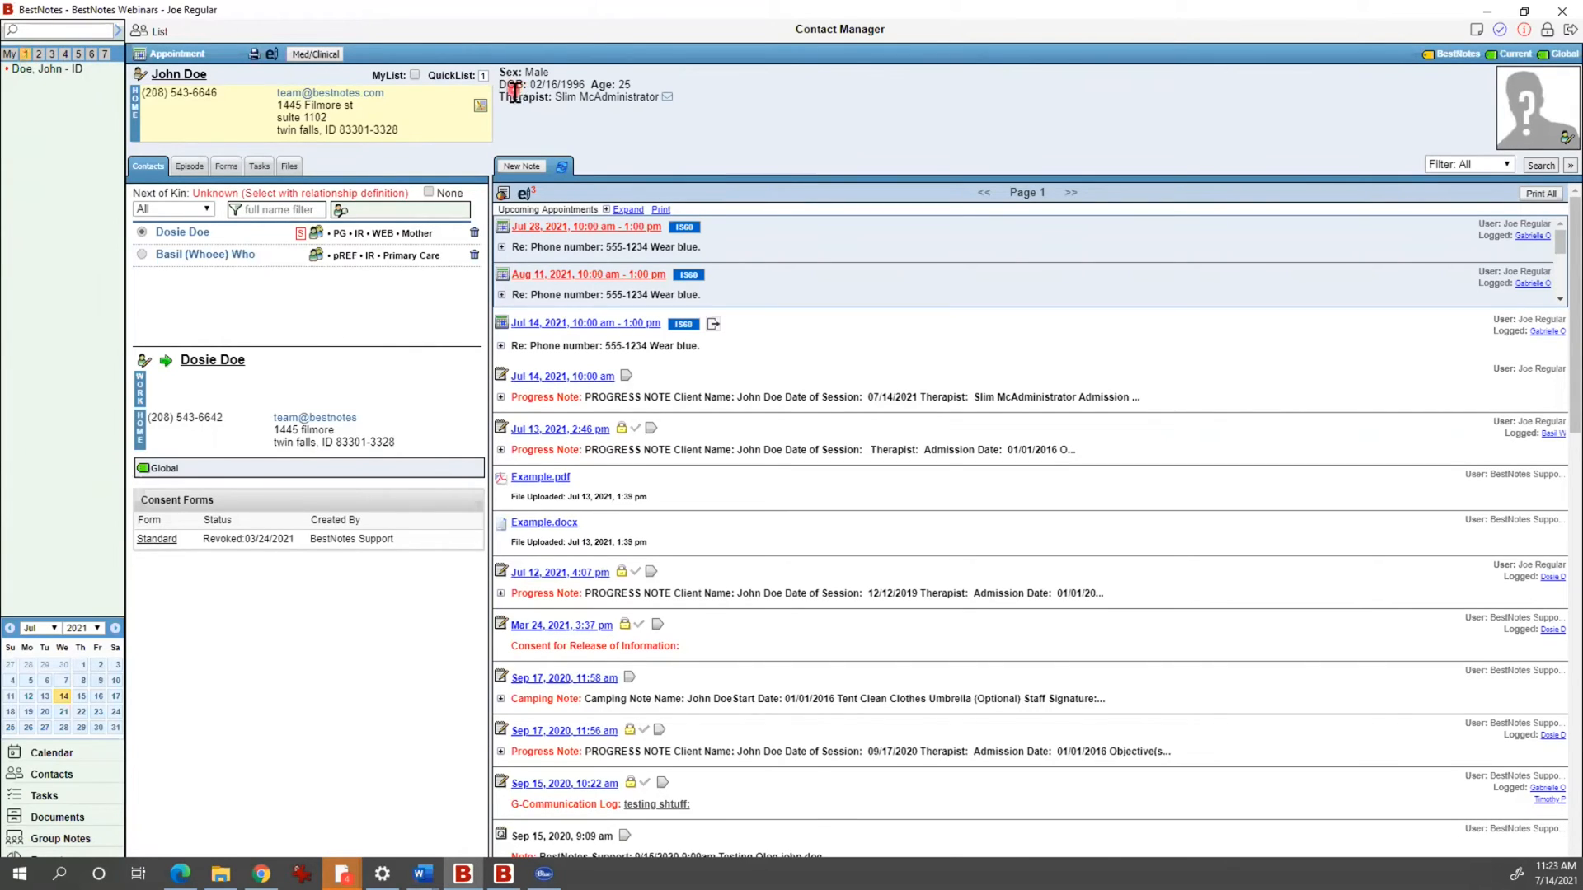
click(479, 75)
click(485, 75)
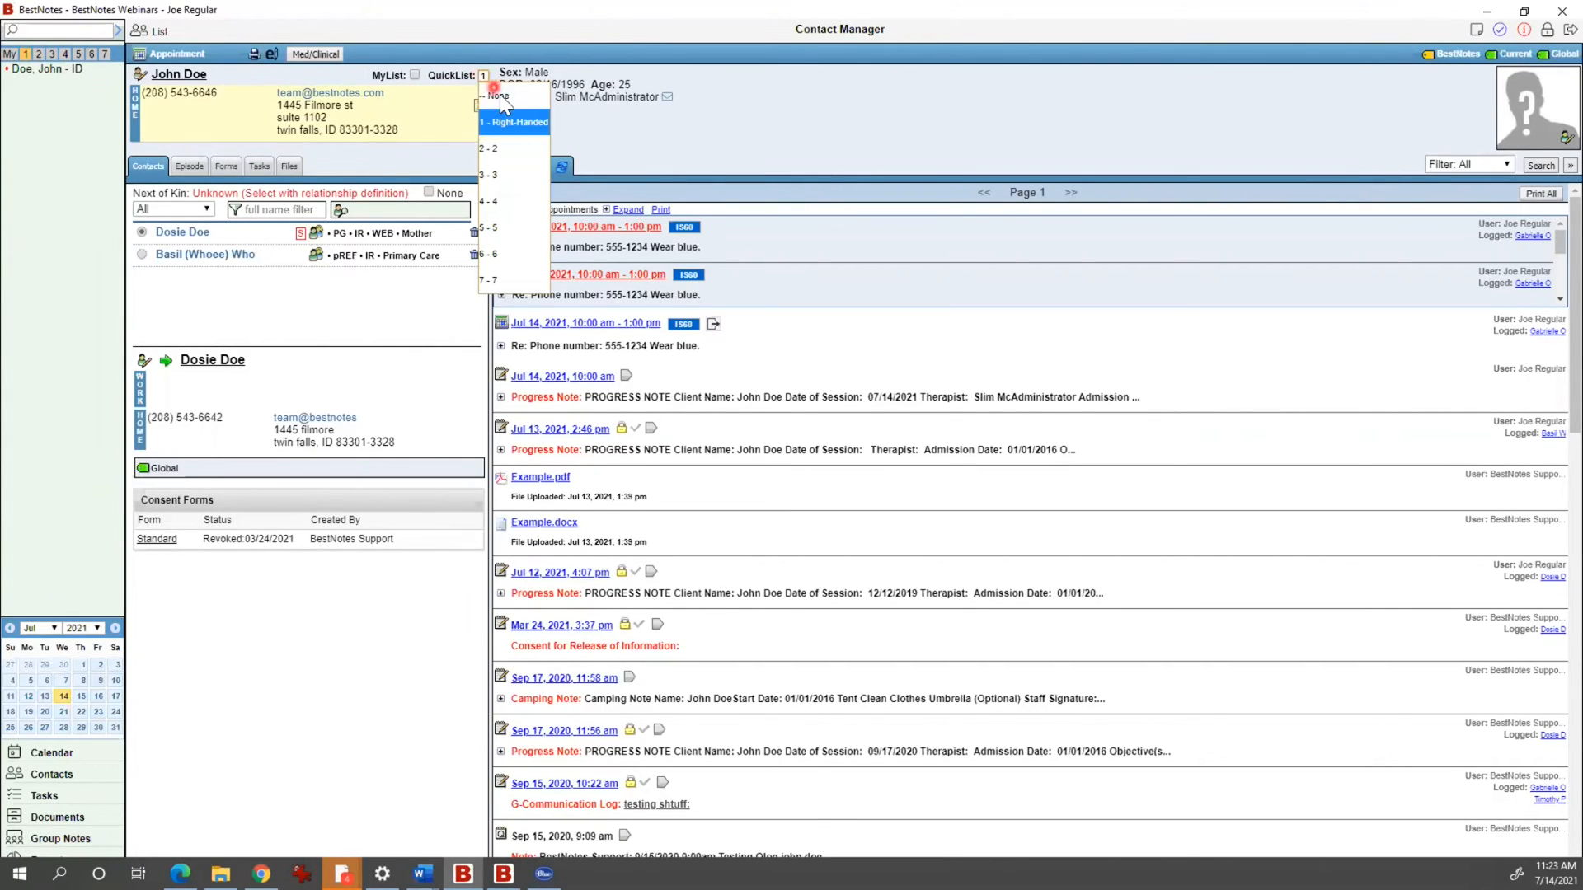
click(502, 98)
click(9, 54)
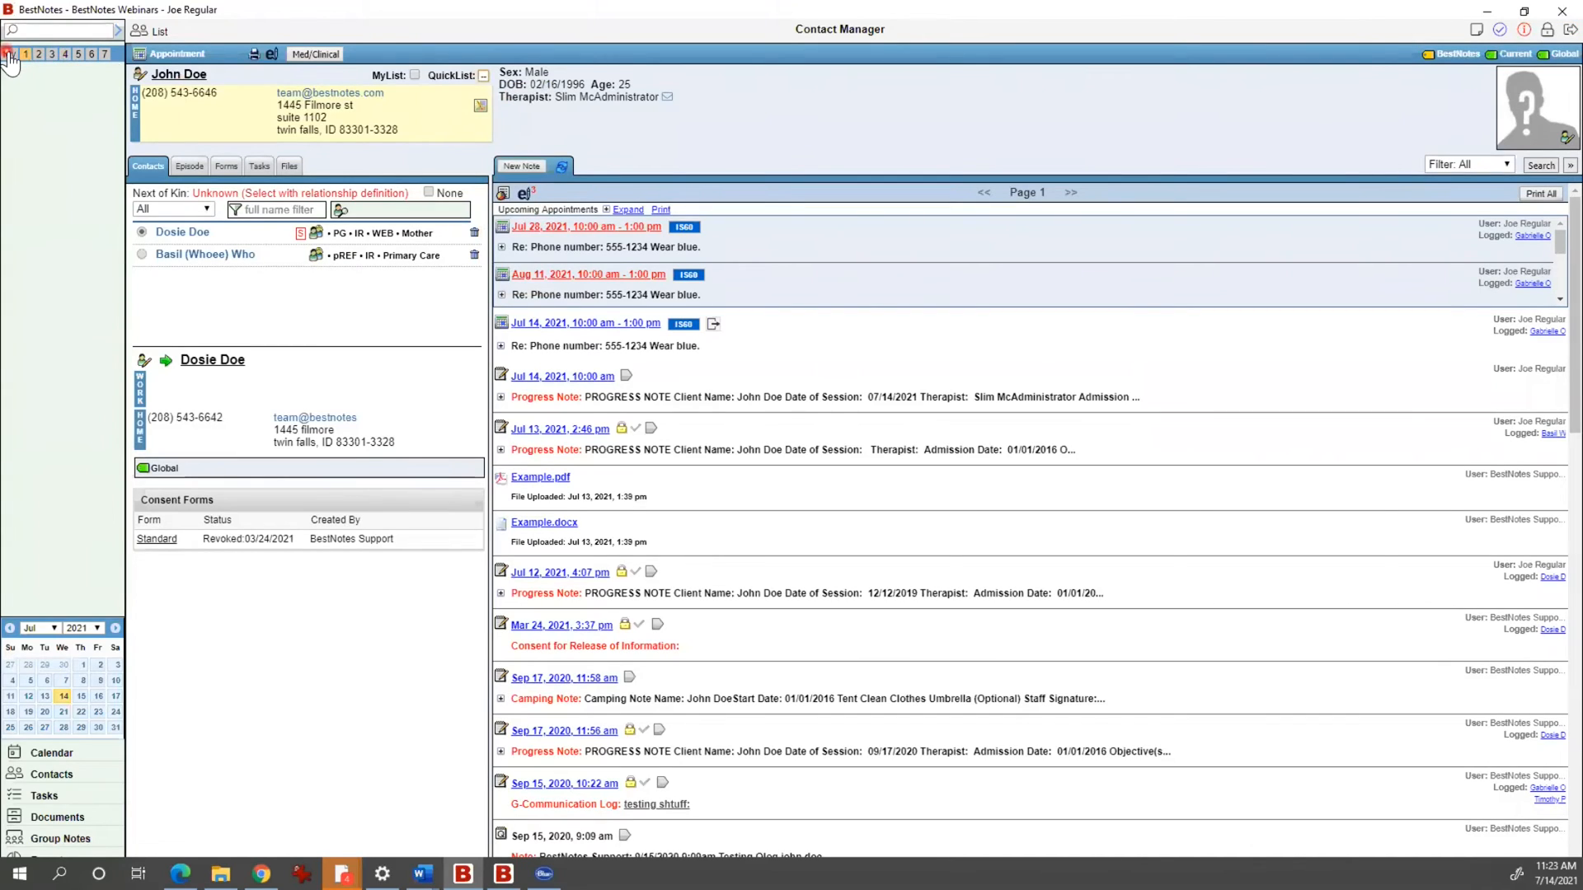
Step: Search the contacts by the client's surname and select the matching relative as the contact to link
click(741, 106)
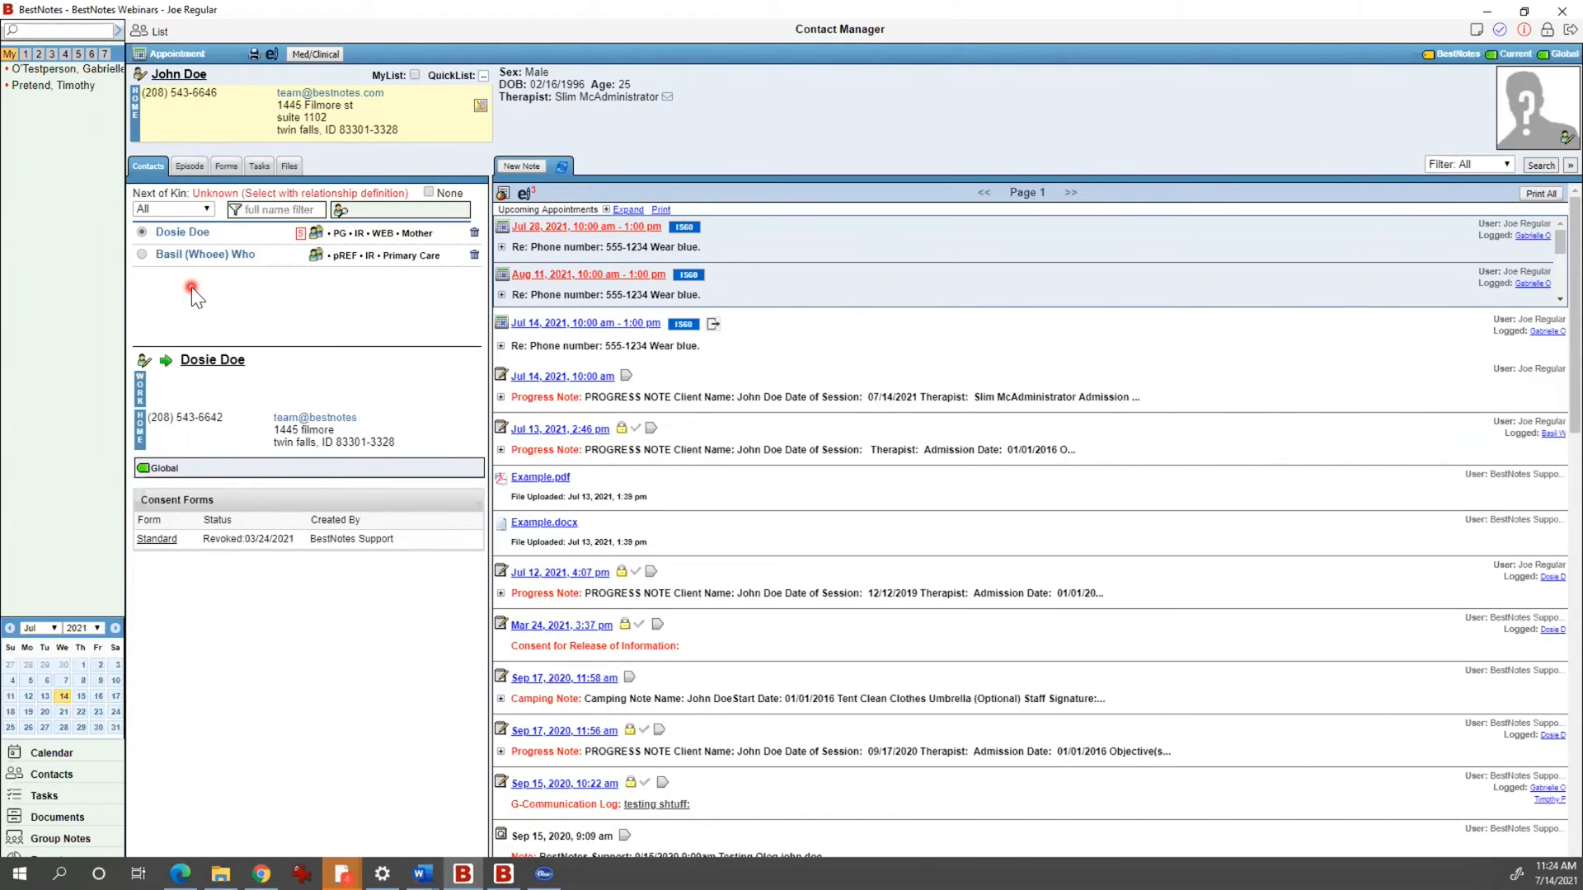
click(392, 211)
text(doe)
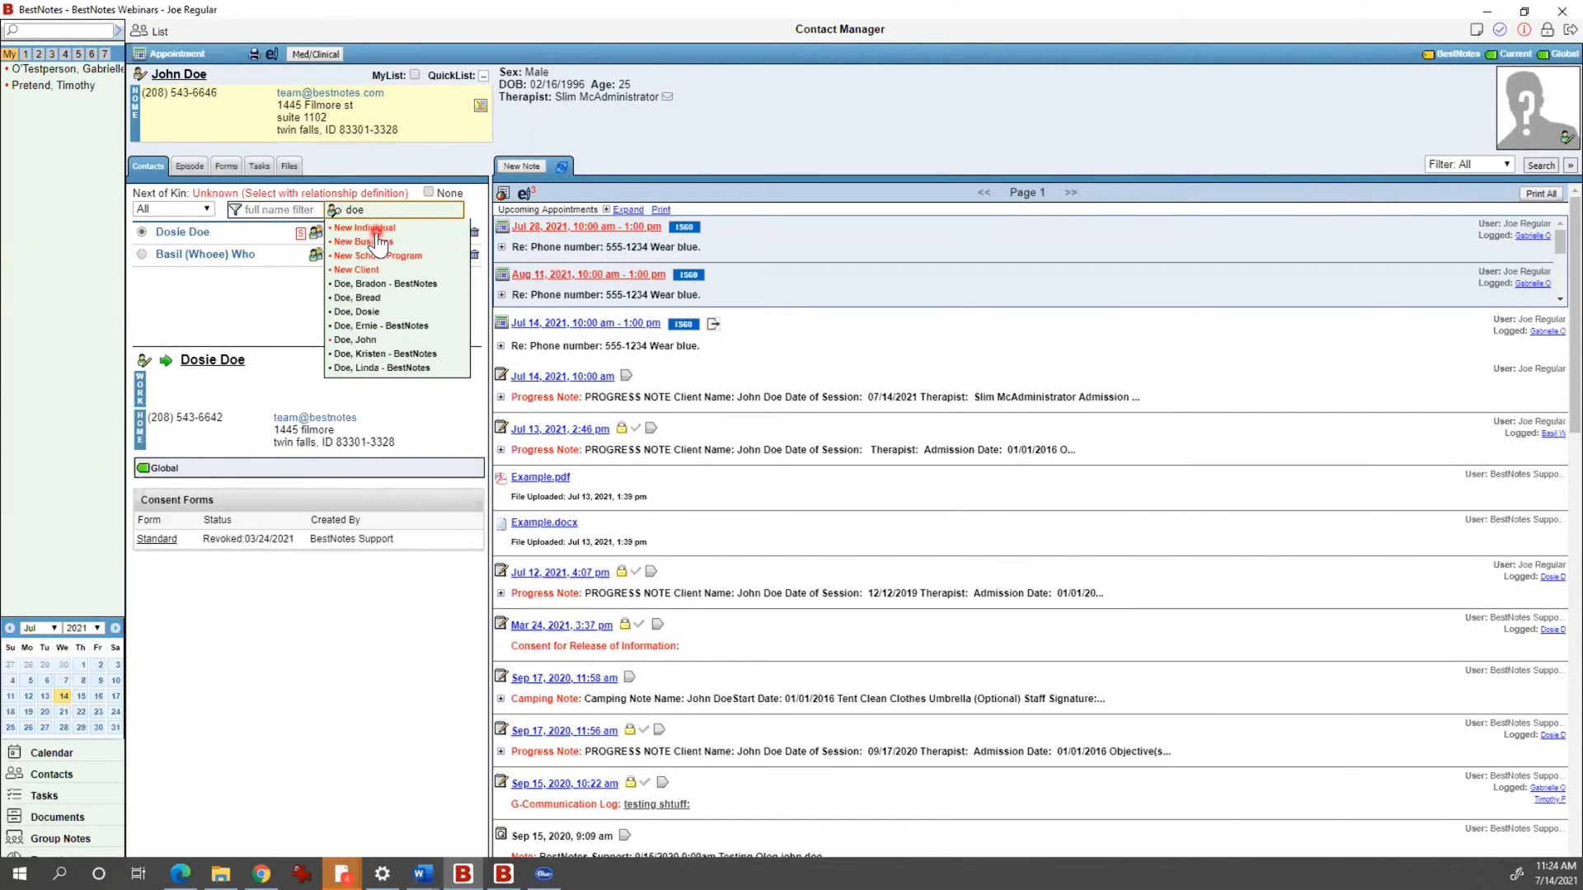
click(373, 298)
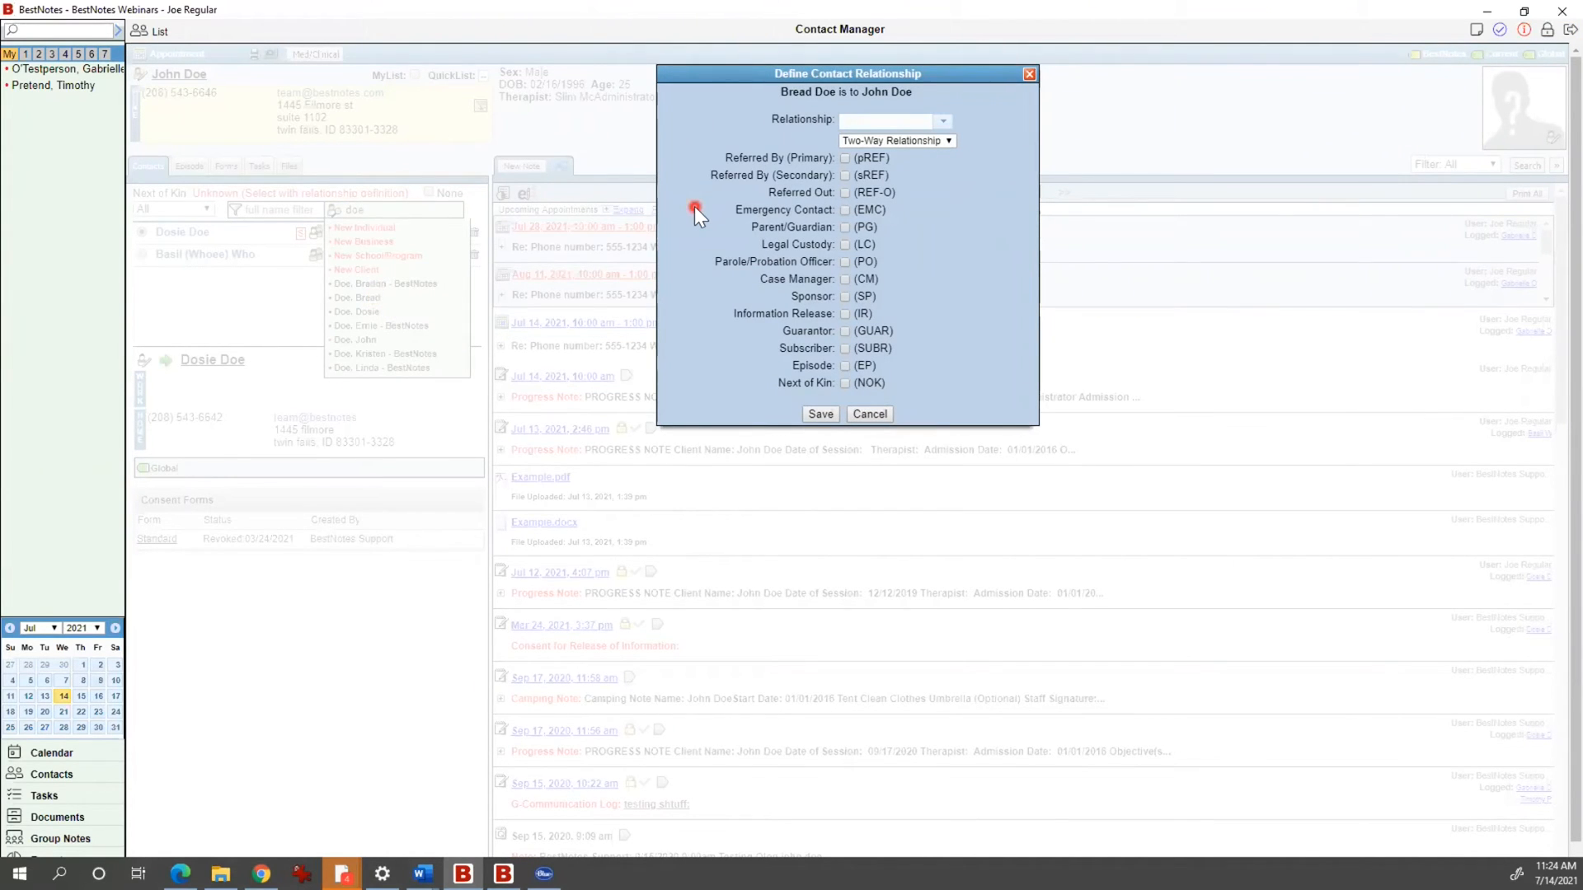
Step: Set the relationship description to 'Brother's dog's roommate'
click(945, 120)
scroll(923, 197, down, 6)
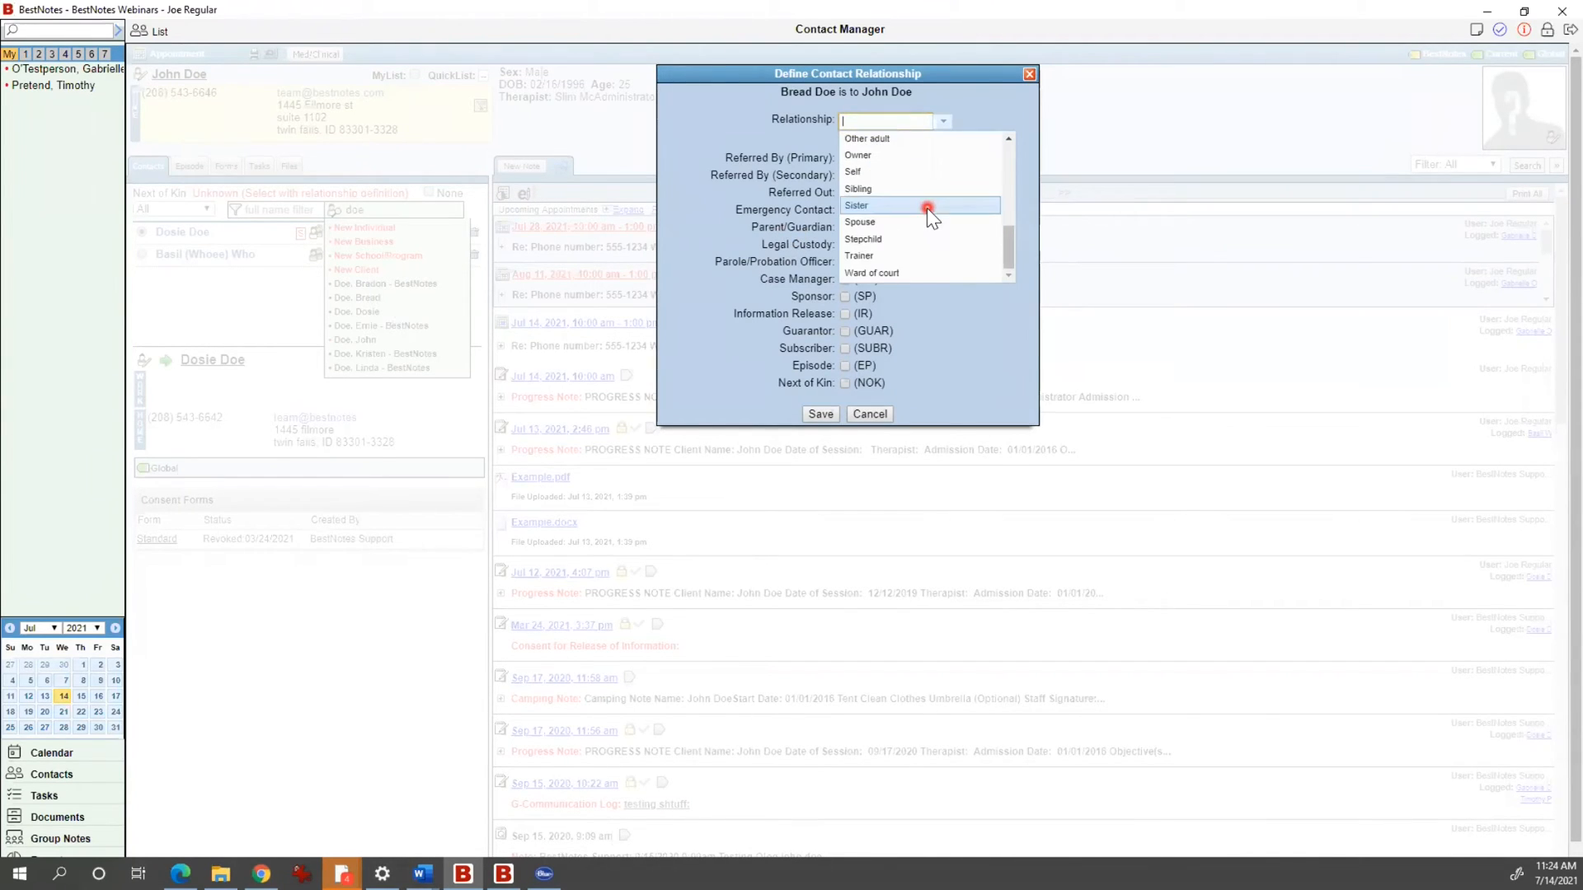
scroll(926, 206, up, 4)
scroll(960, 119, up, 1)
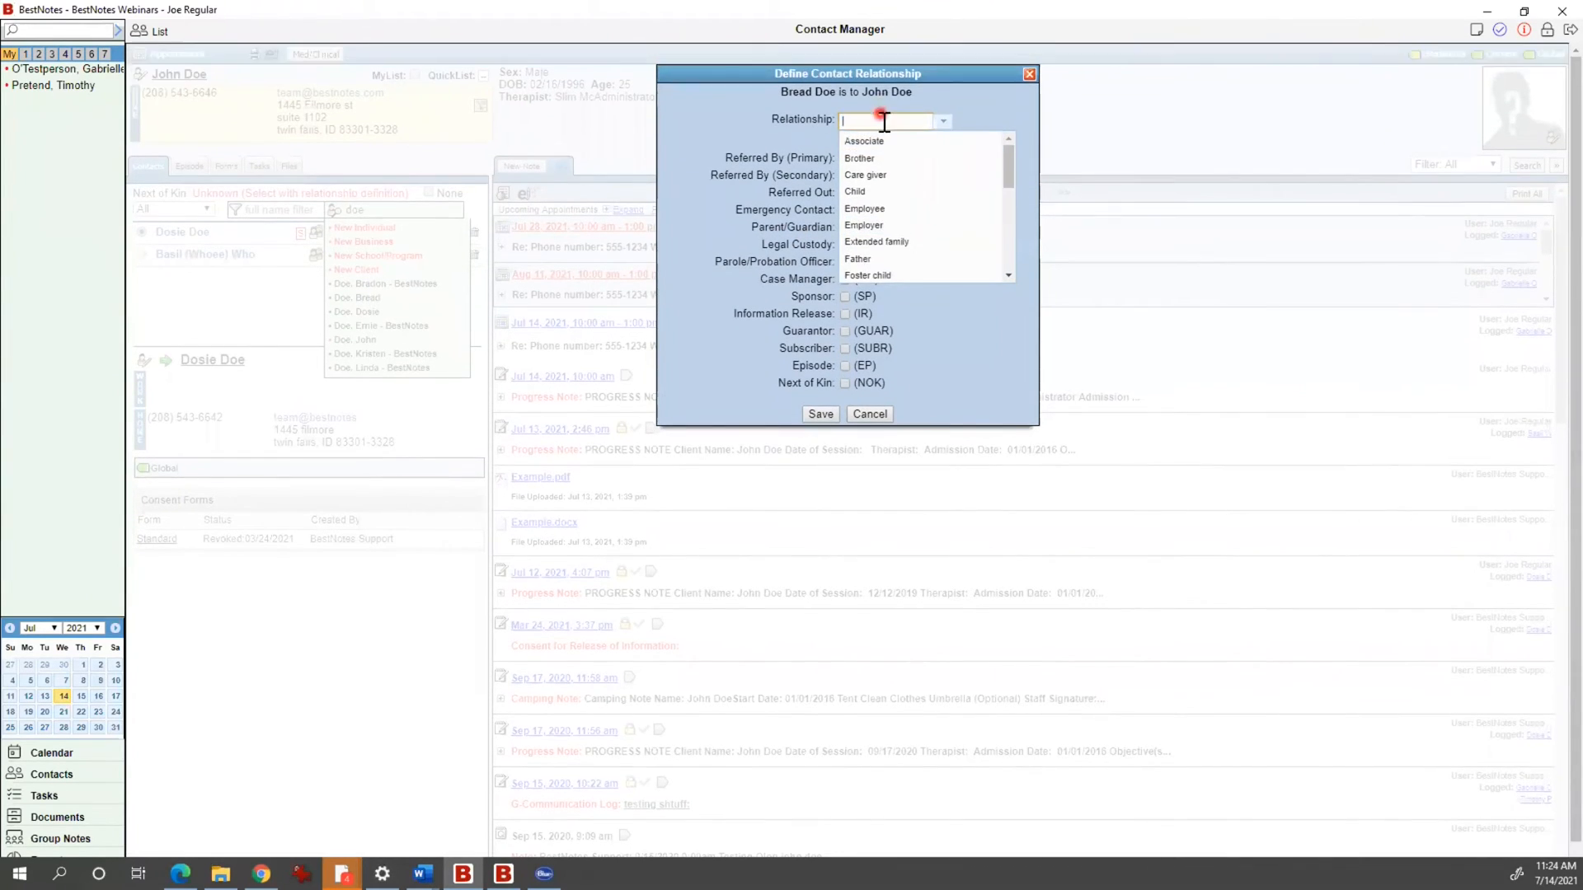
text(B)
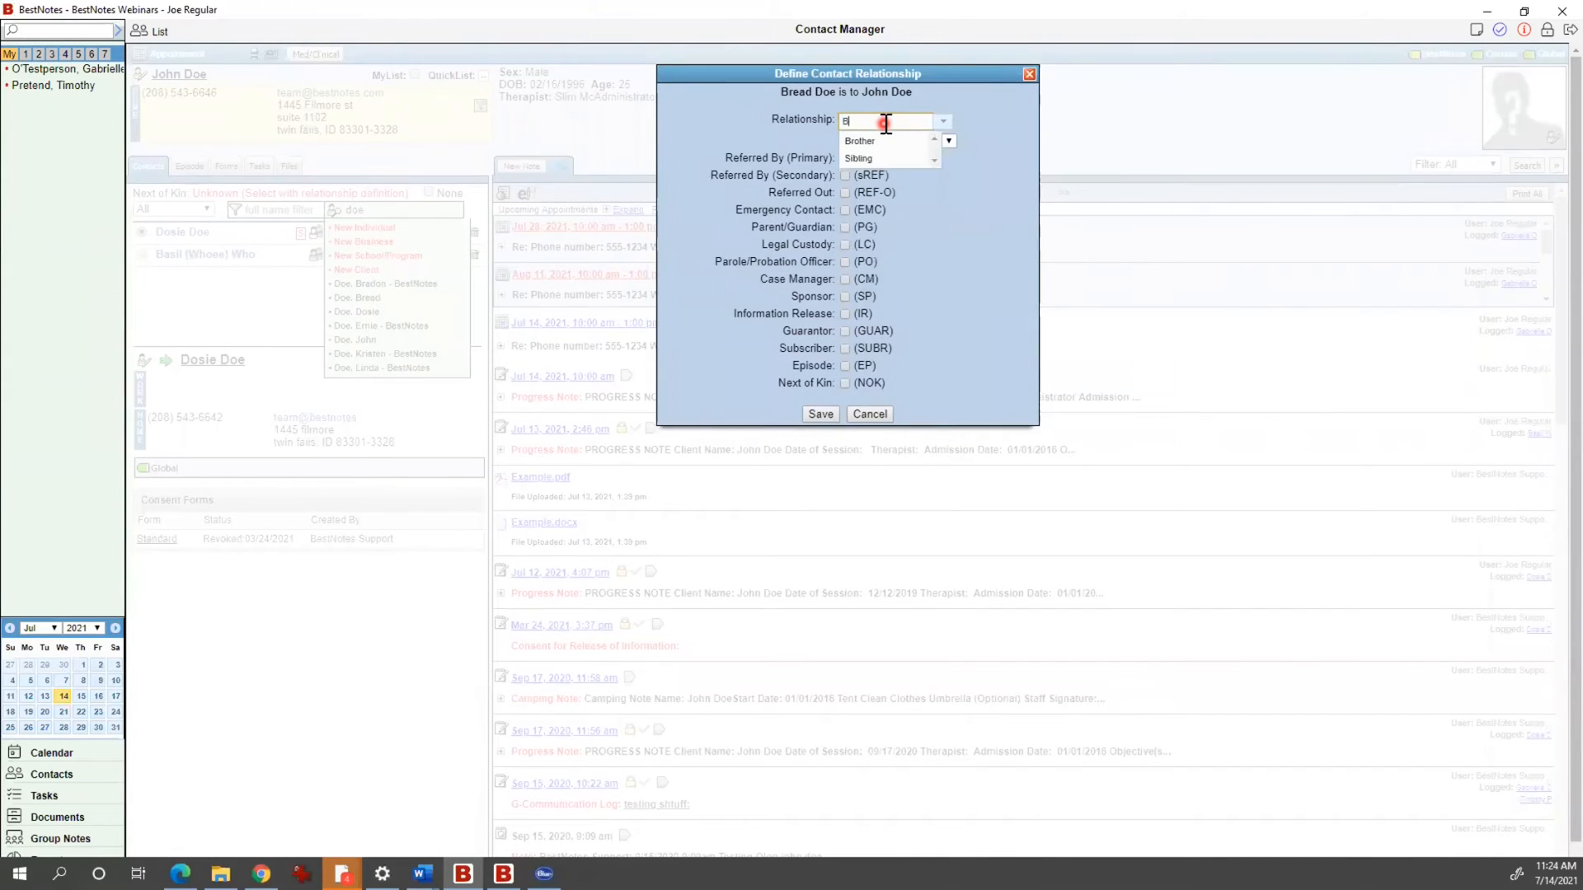
text(rother's dog's roommate)
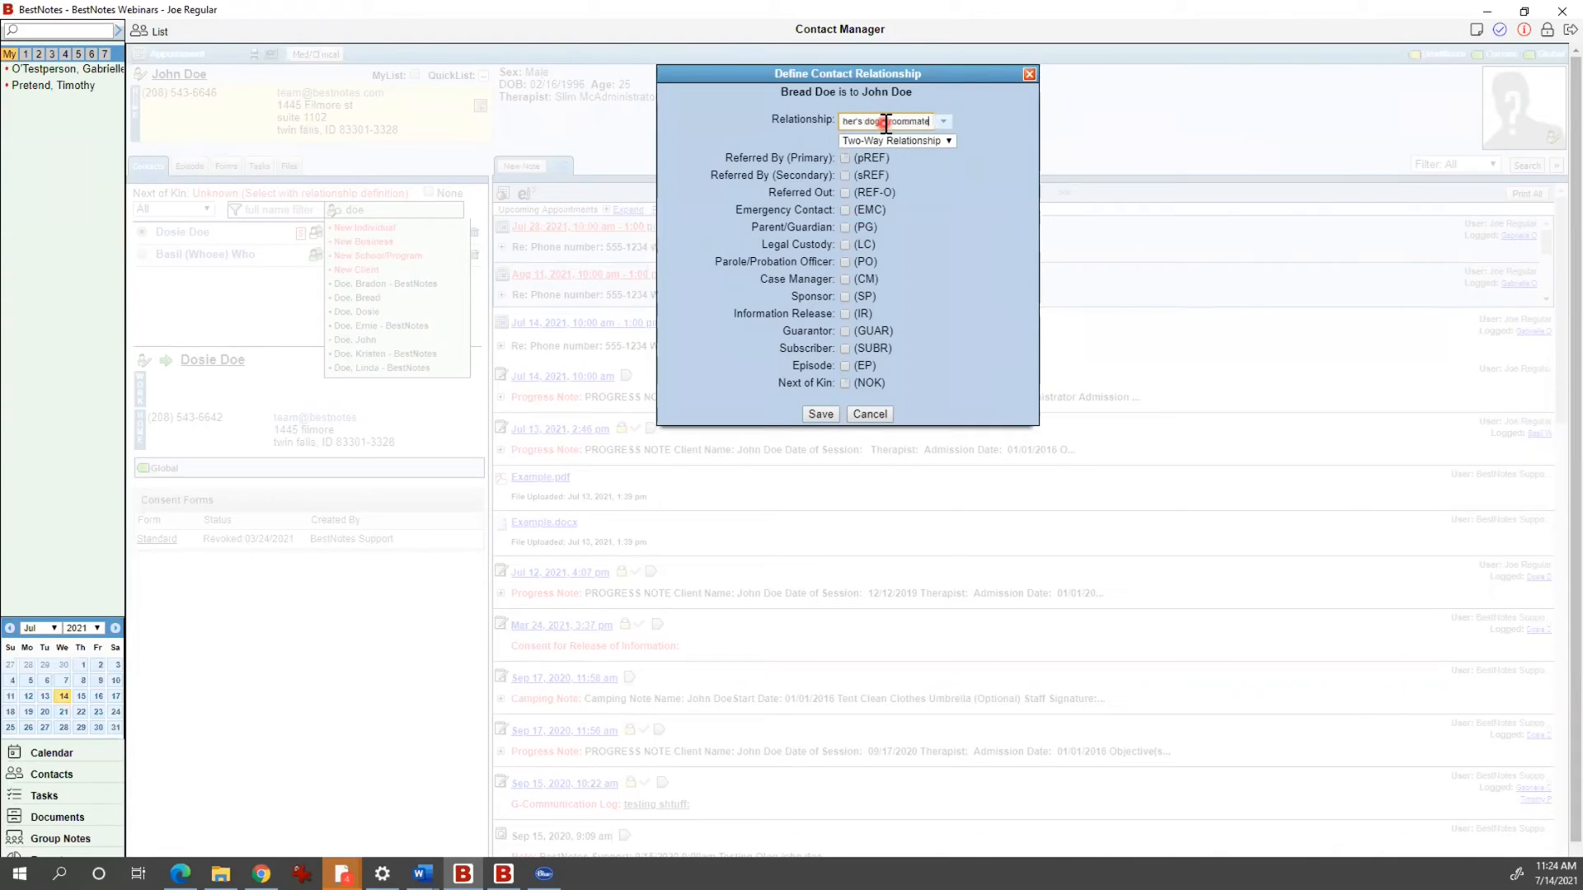
click(919, 189)
Step: Tick the EMC and IR flags for the linked contact and save the relationship
click(843, 209)
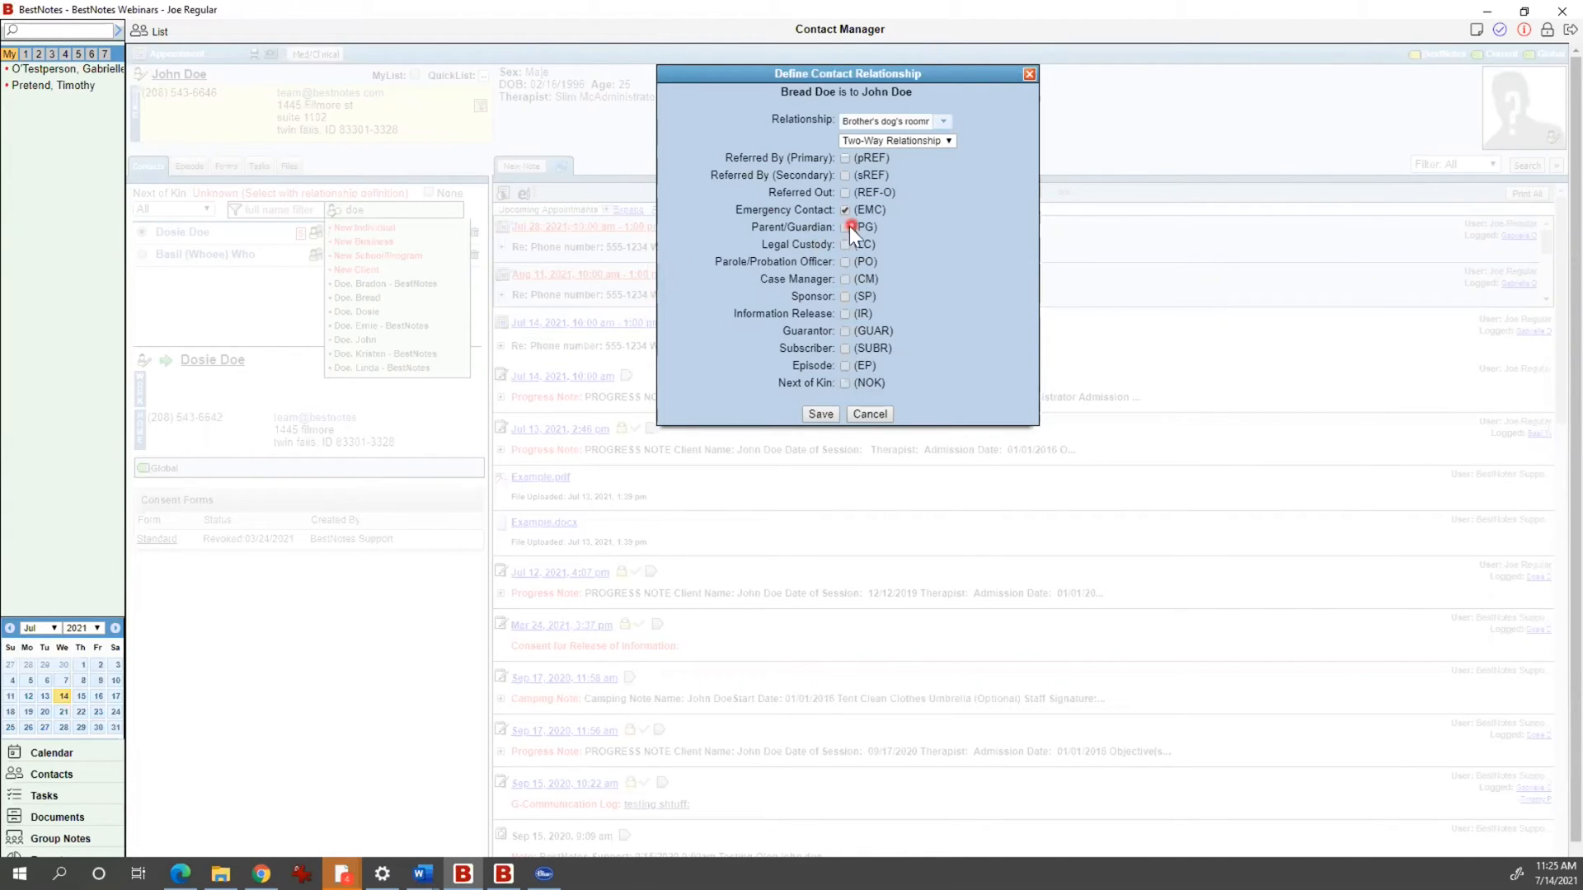
click(845, 314)
click(820, 414)
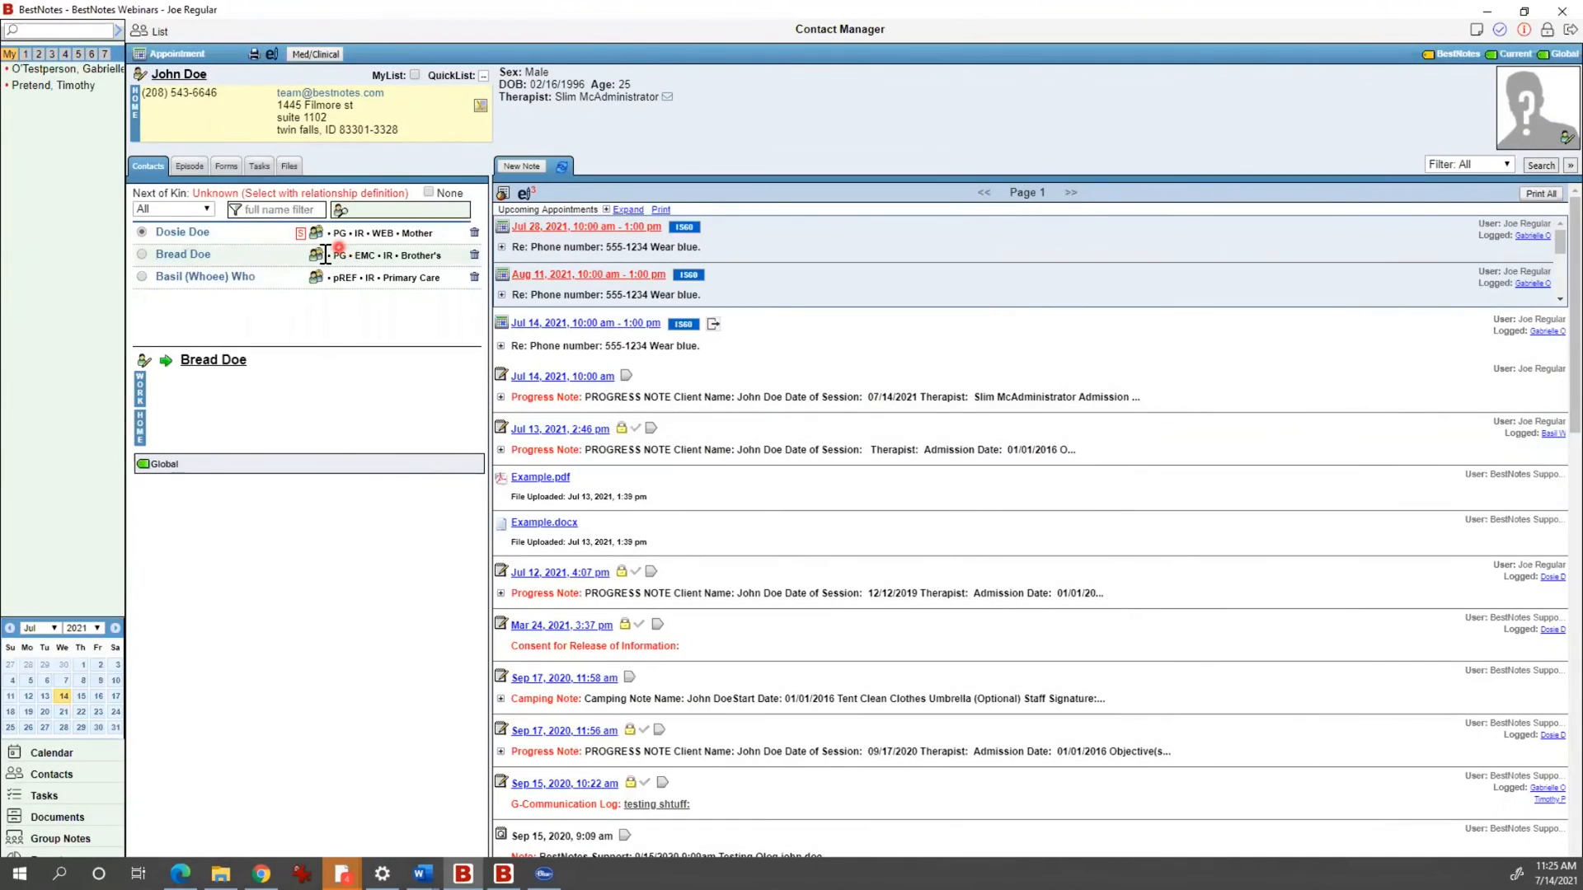
Step: Reopen the saved relationship, cancel without changes, and show the client's Episode tab
click(316, 254)
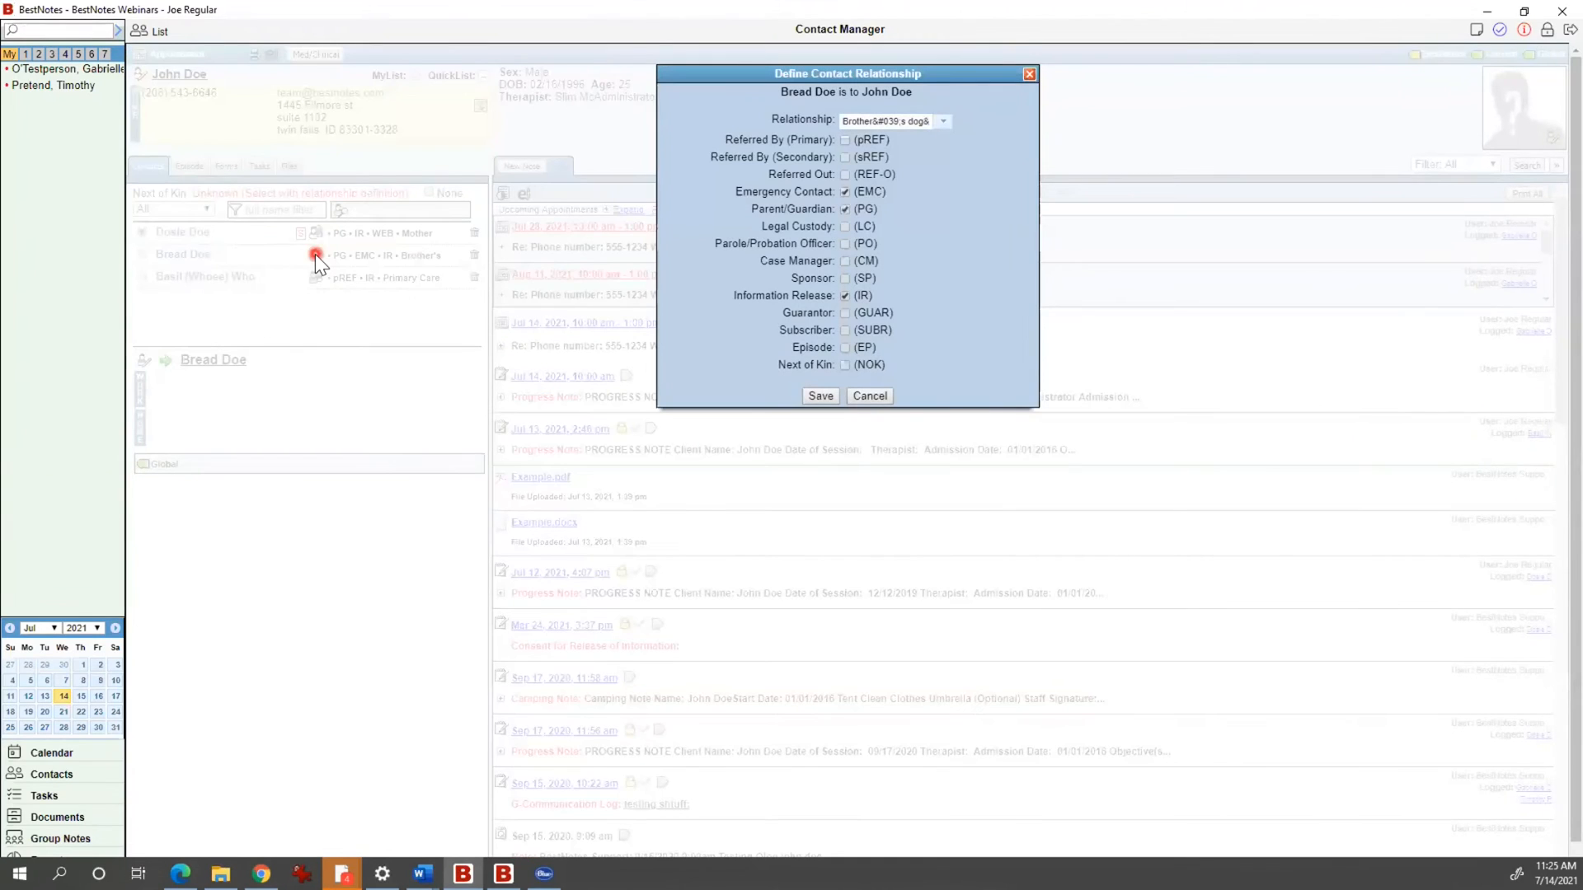
click(864, 390)
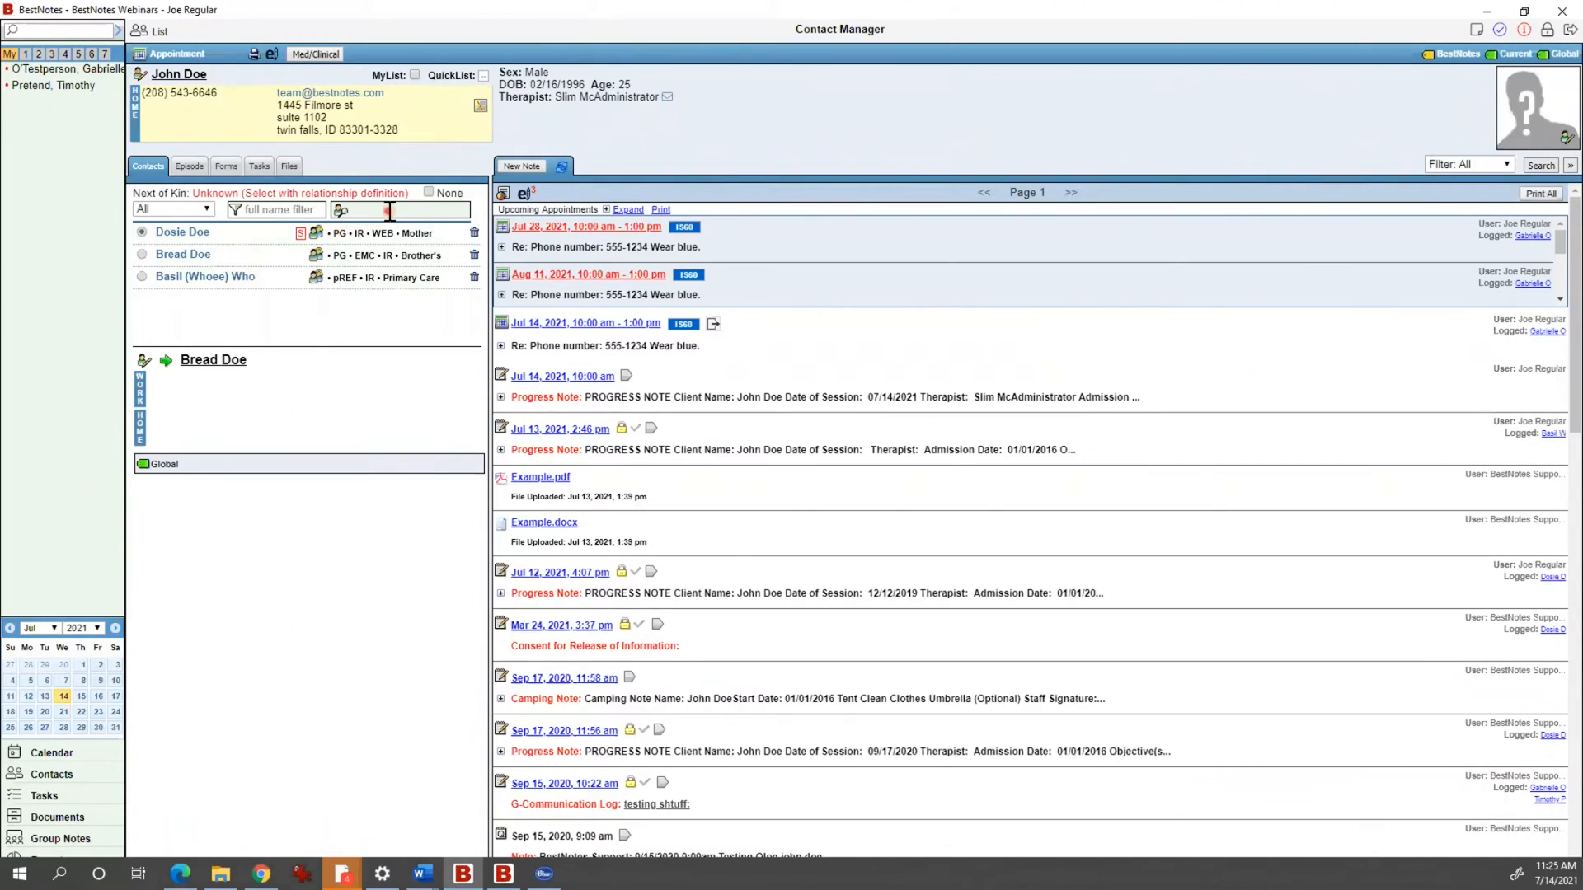
click(189, 166)
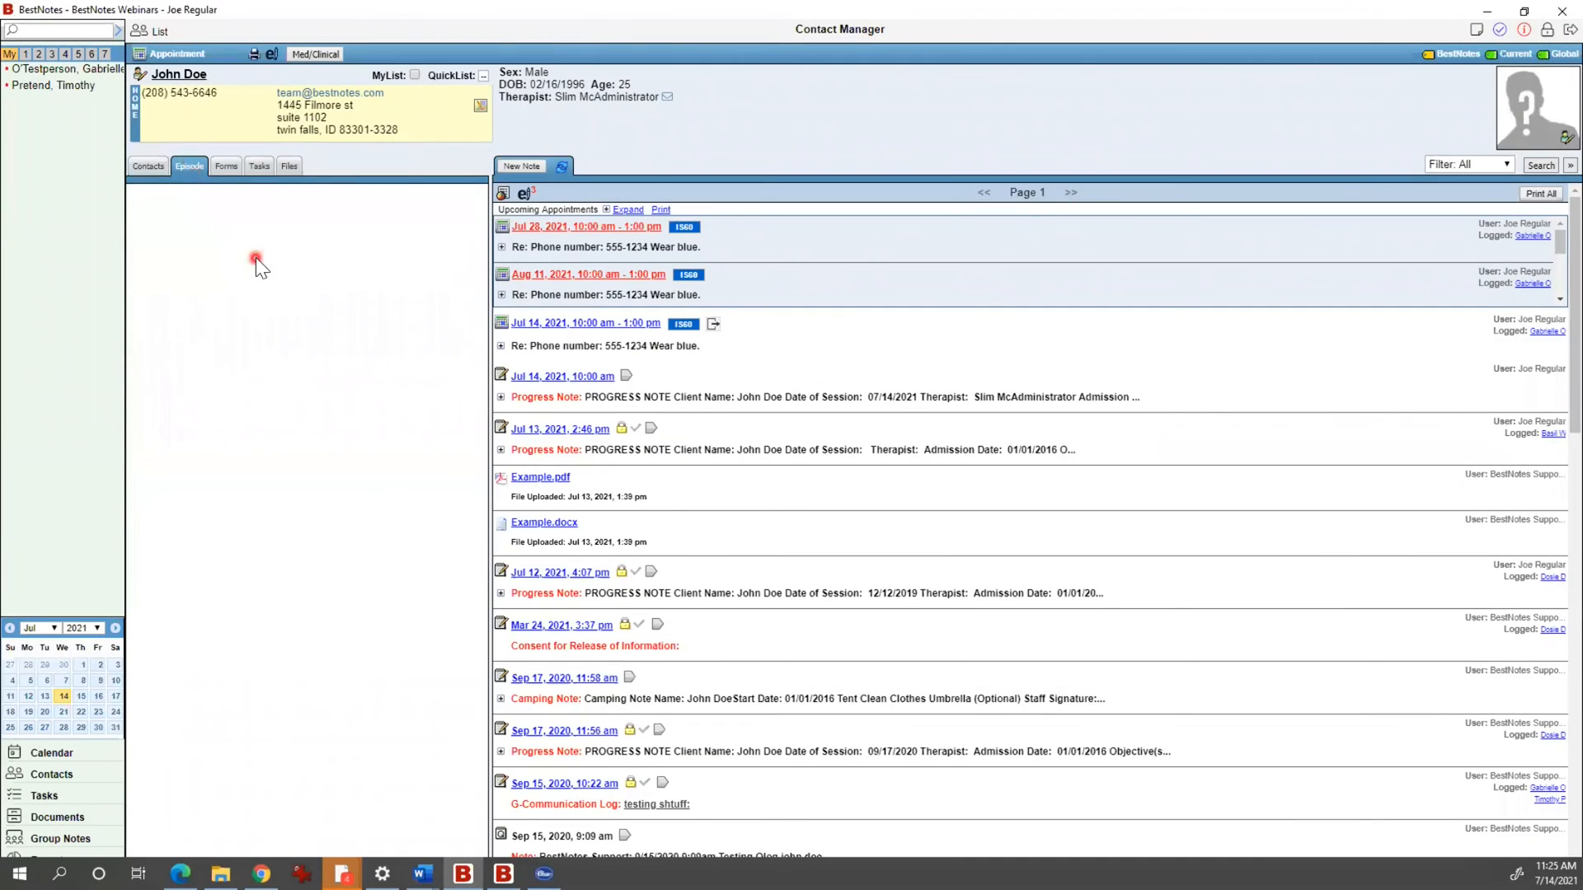
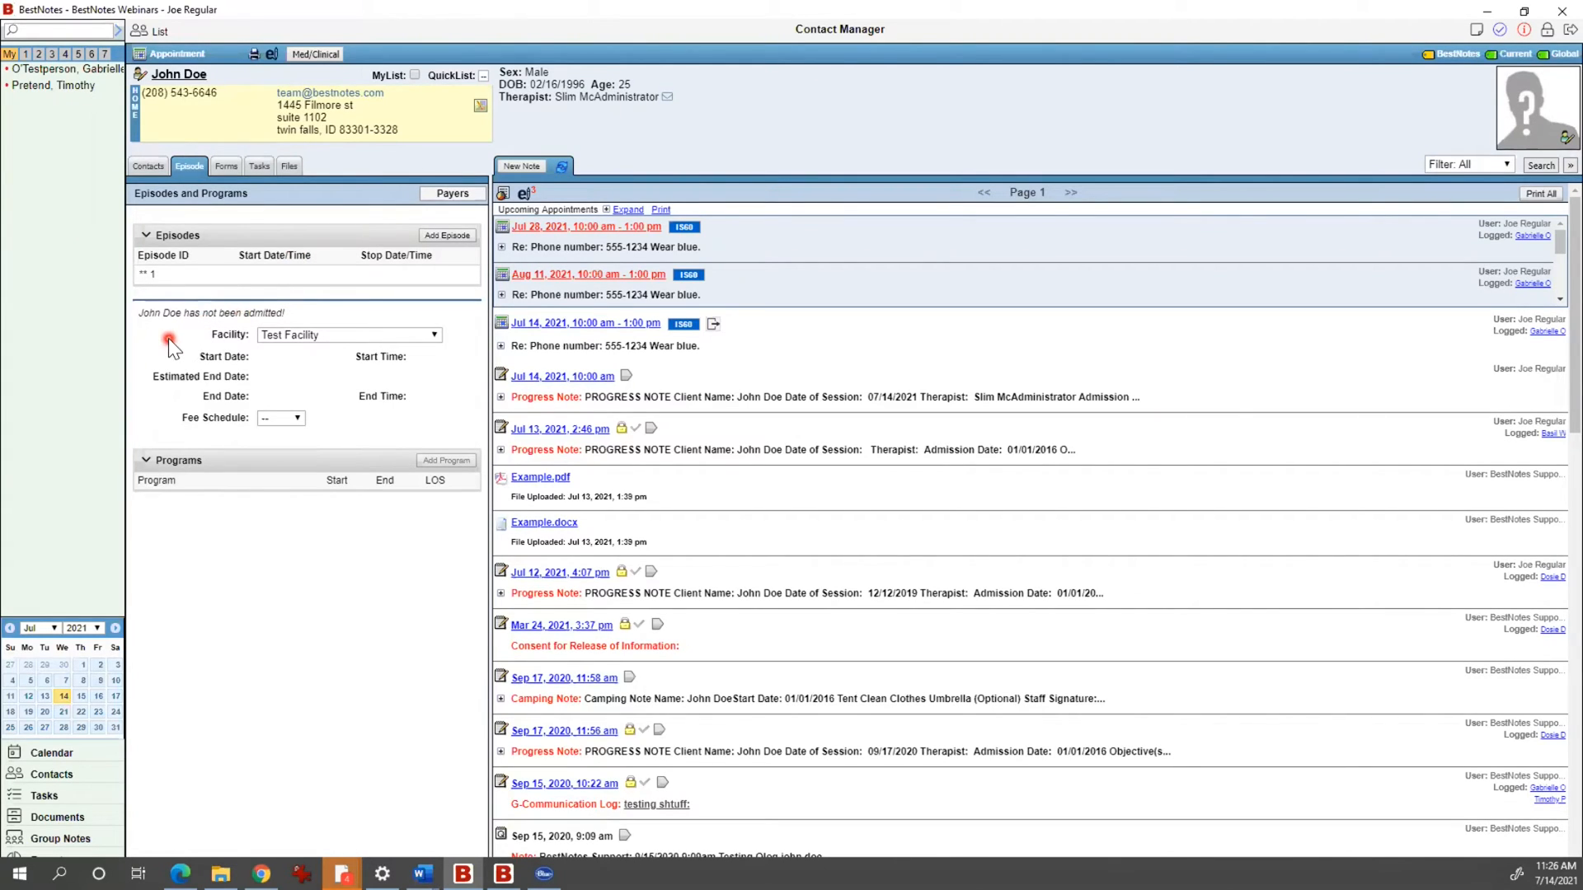
Step: Keep Test Facility as the episode's facility and switch to the client's forms, starting on Allergies
click(340, 335)
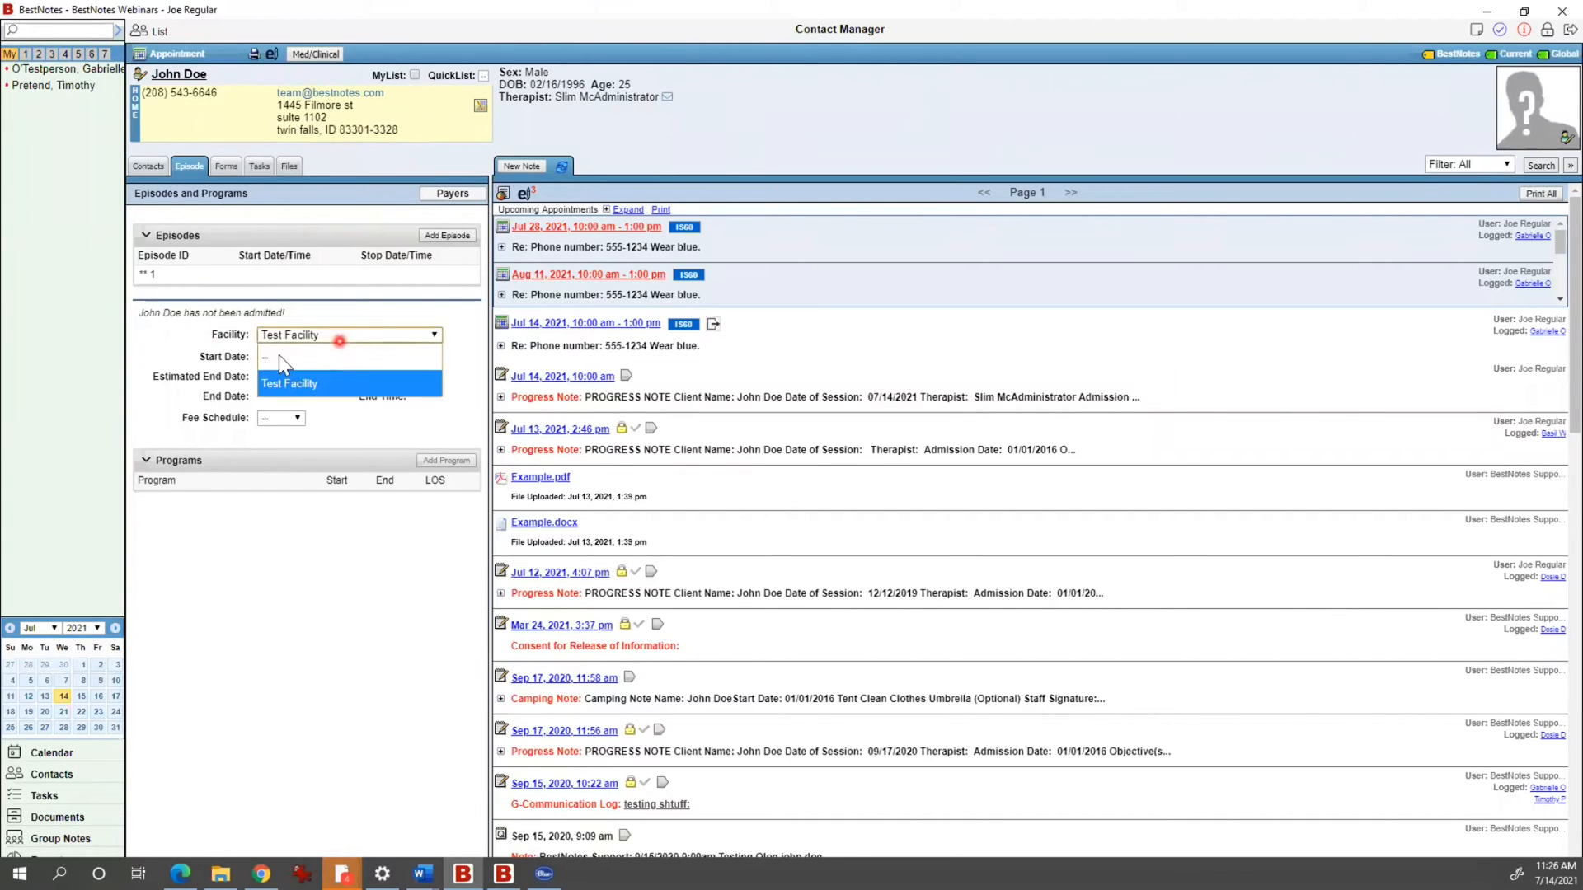
click(281, 377)
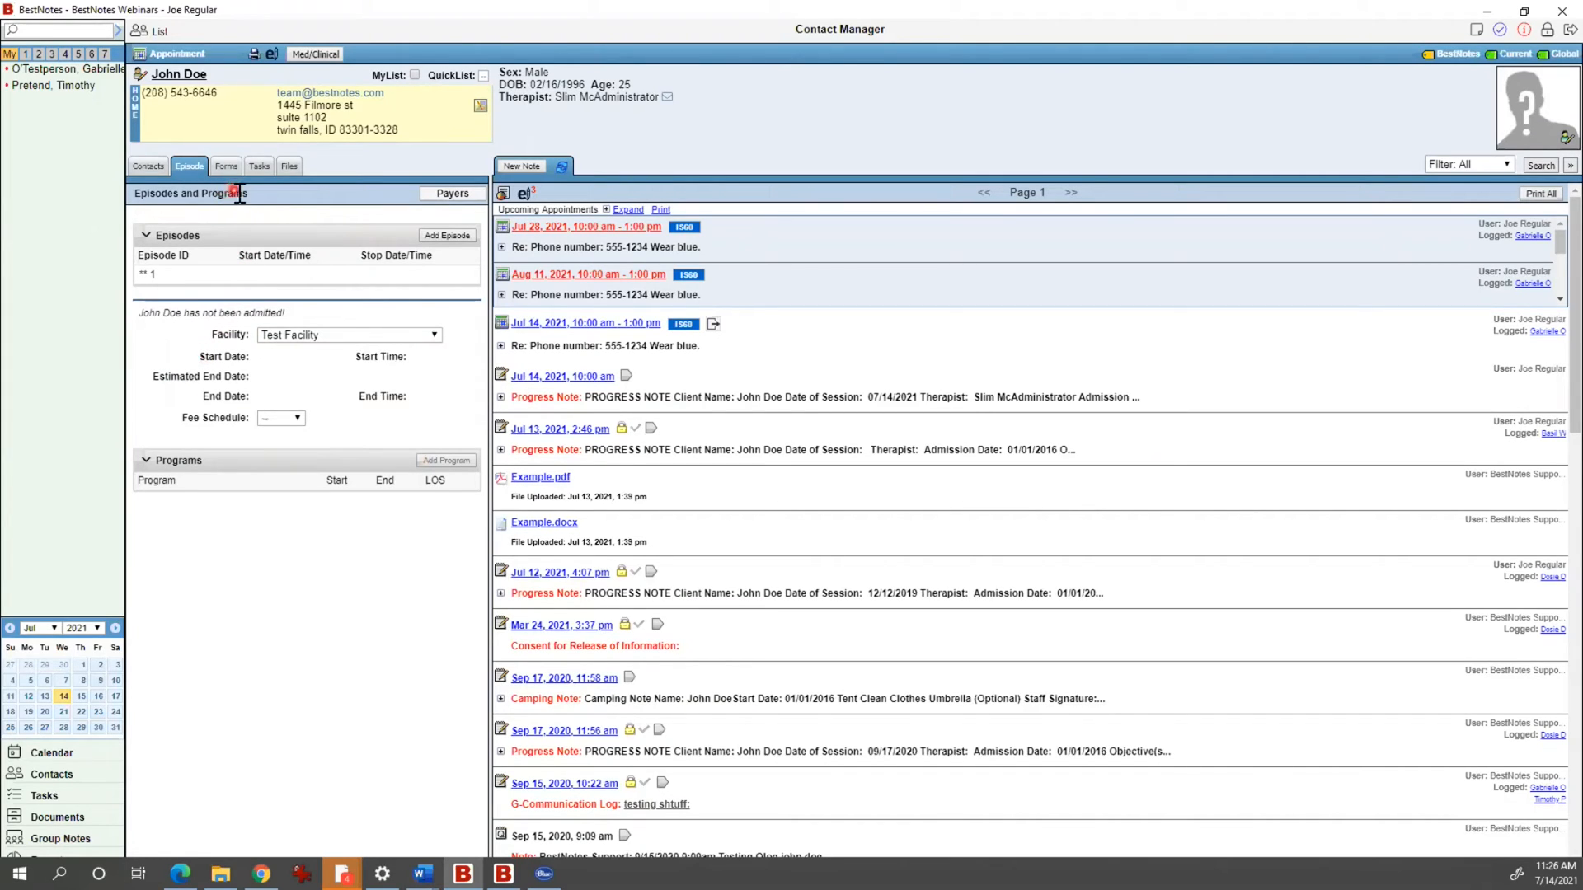
click(229, 169)
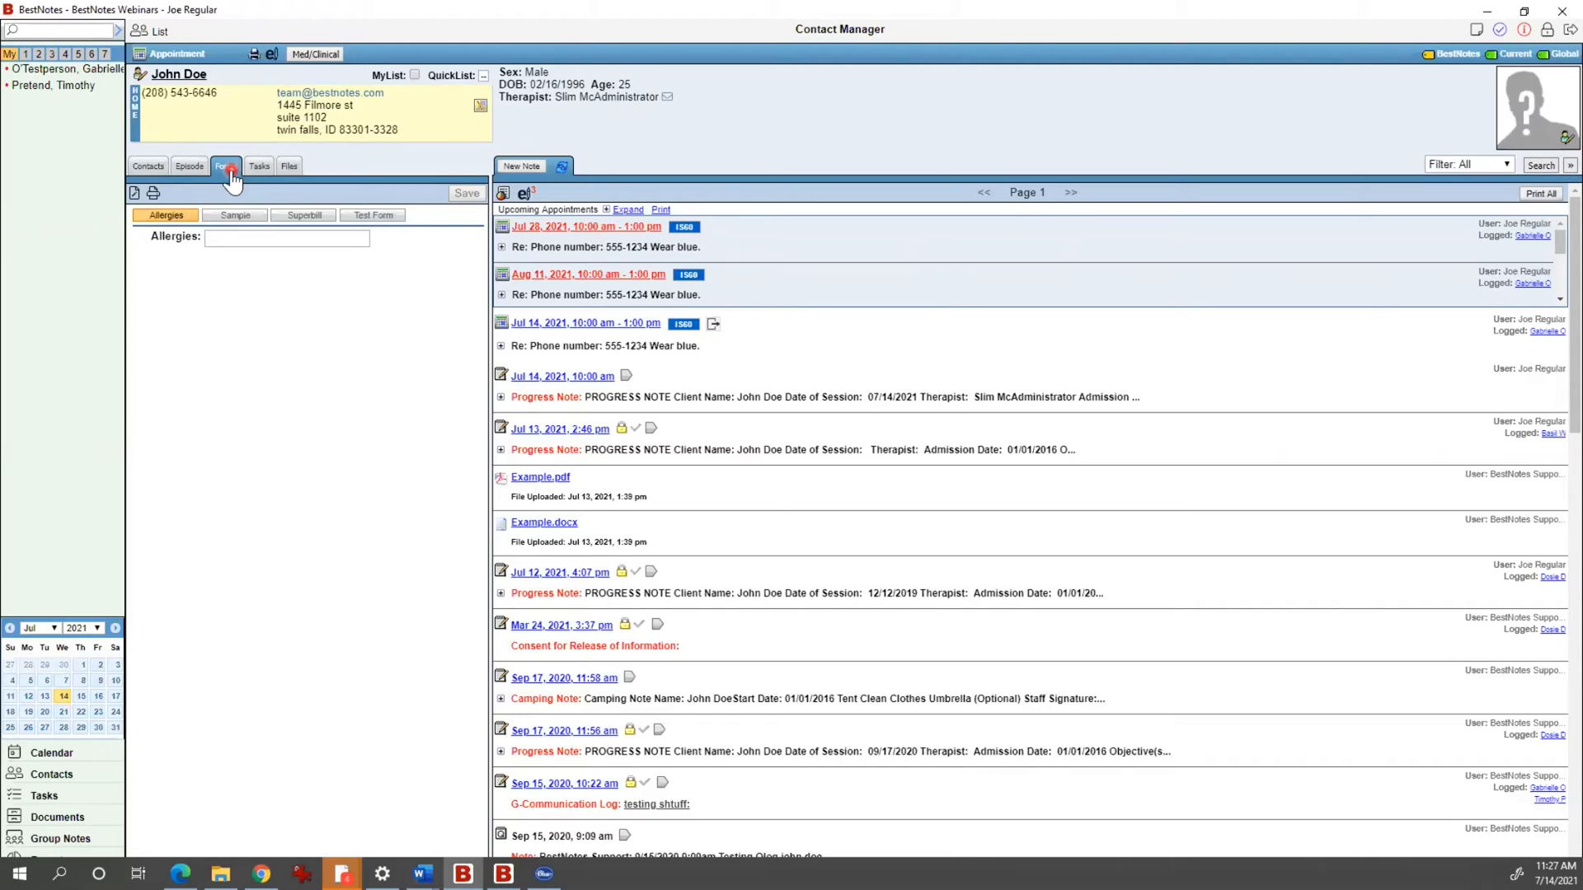
Step: Review the Test Form answers (hair color Blonde, food Pizza), then show the empty task list
click(376, 215)
click(163, 166)
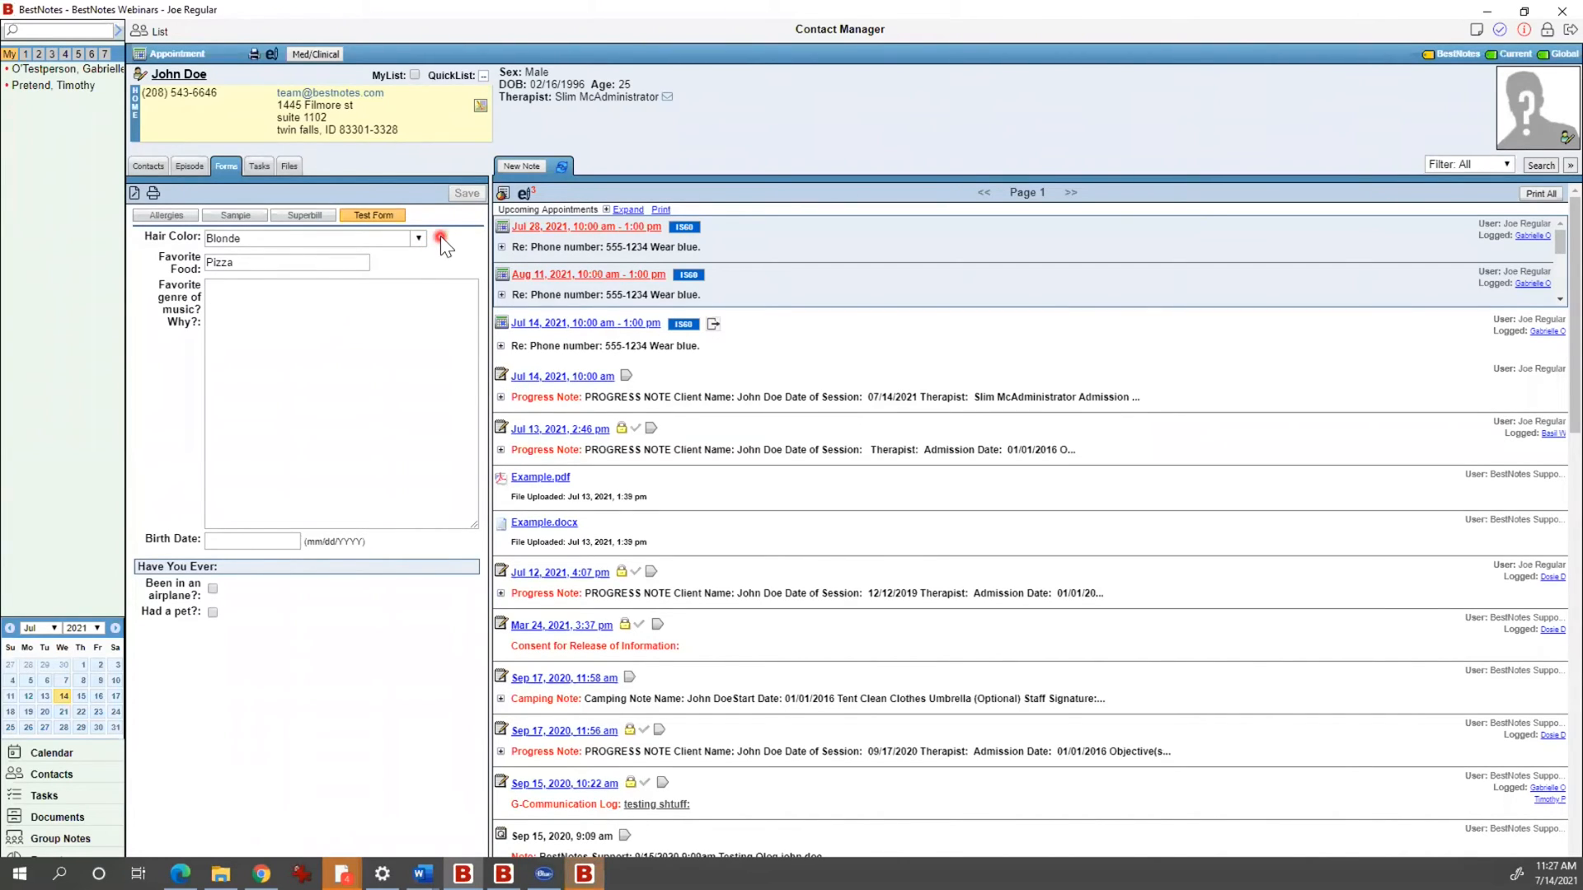
click(260, 167)
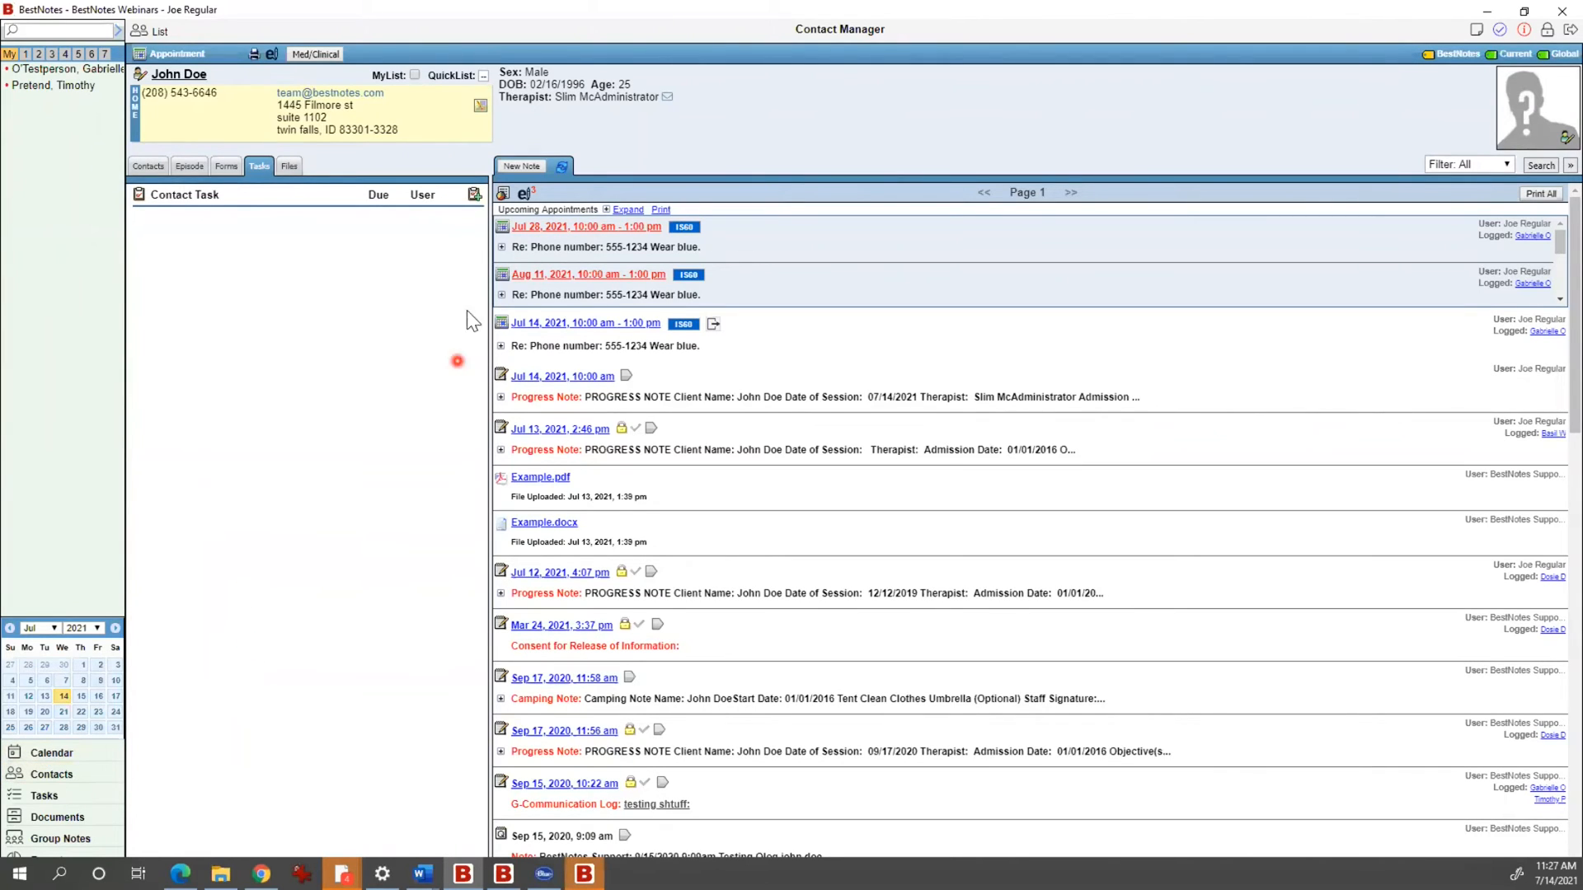
Step: Discard a blank new task and list the client's files: Test folder, Example.docx, Example.pdf
click(480, 186)
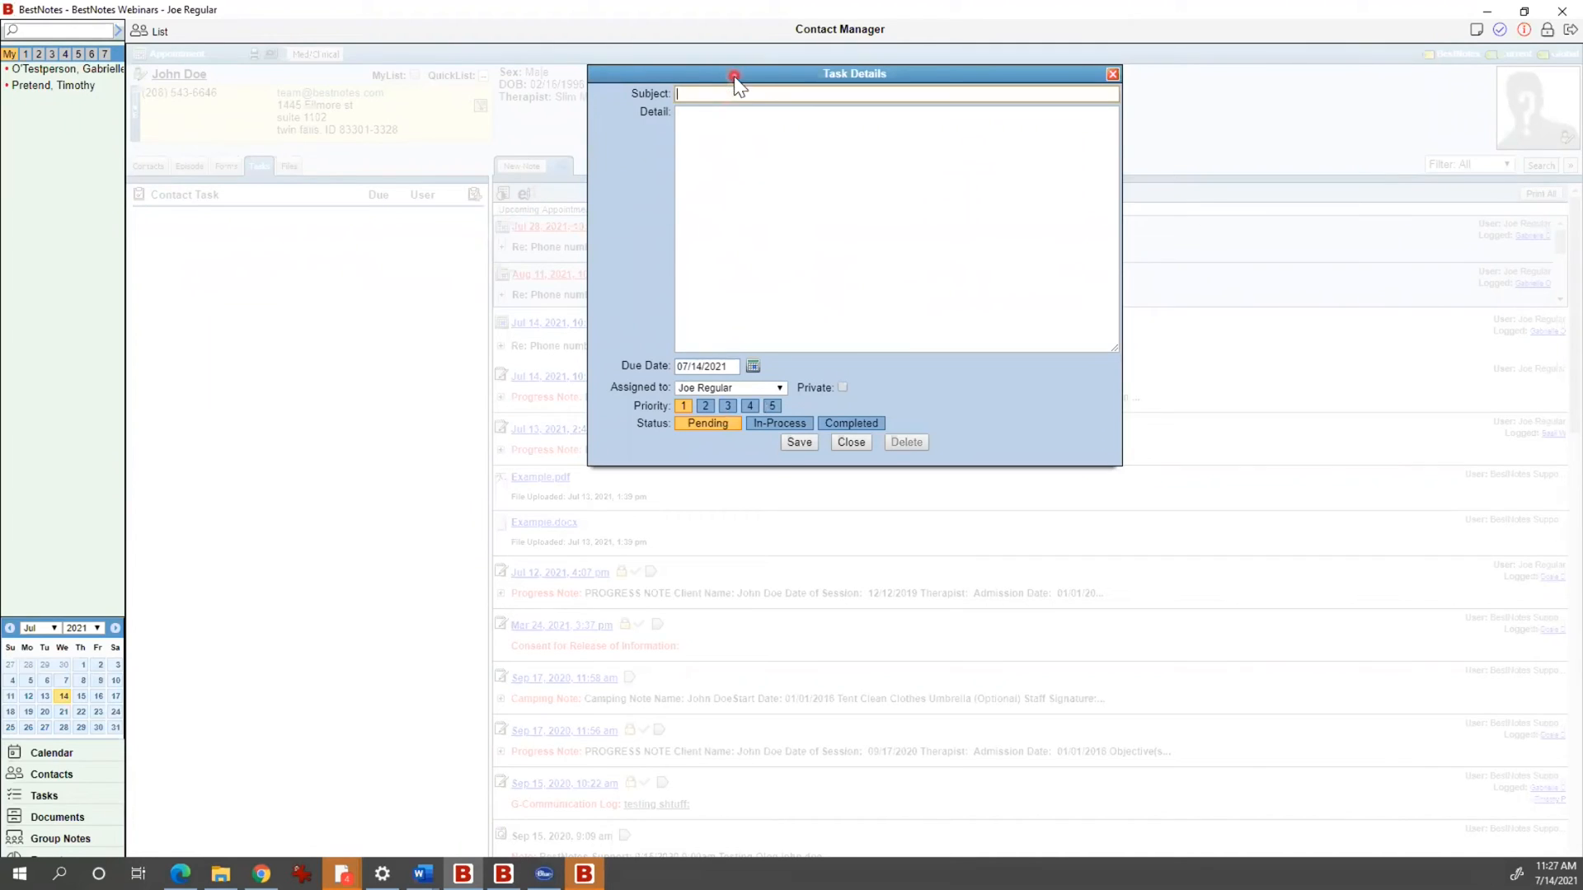
click(749, 92)
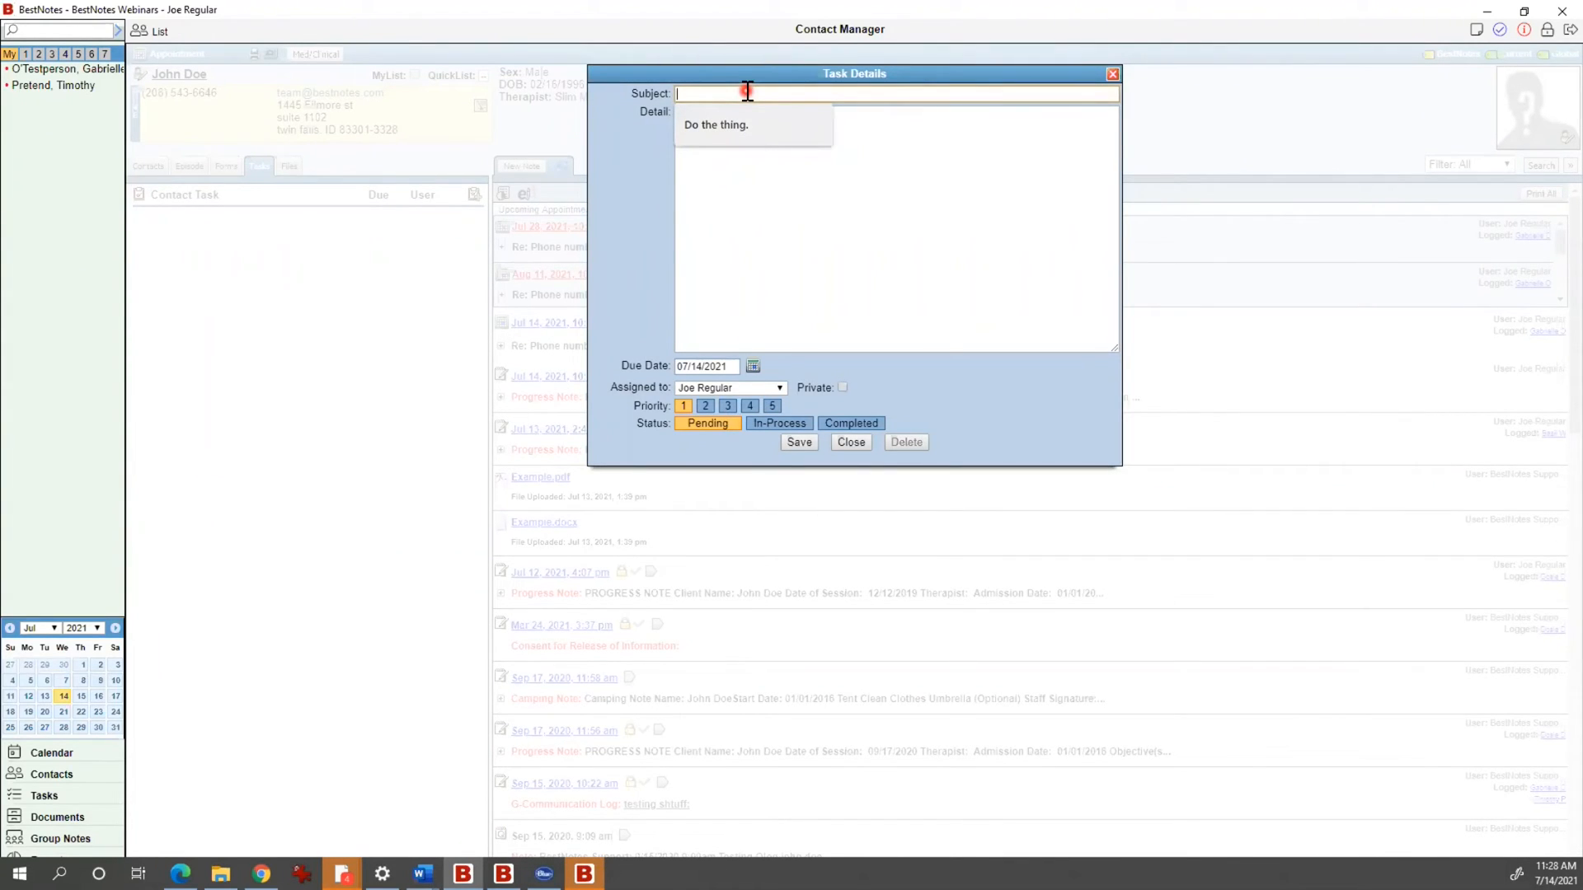
click(797, 213)
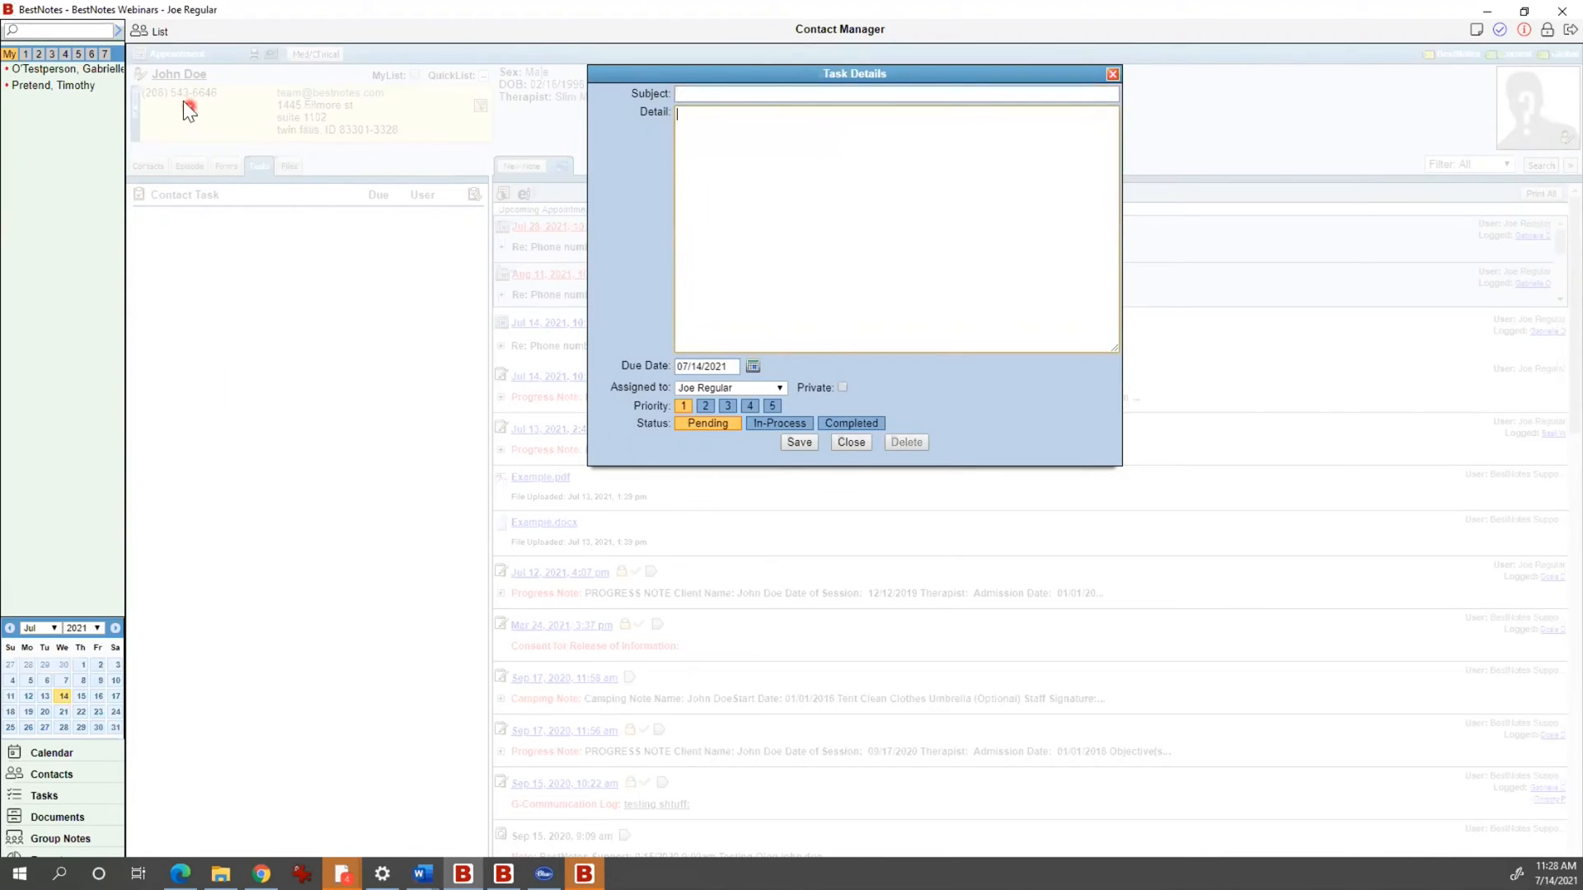
click(1112, 75)
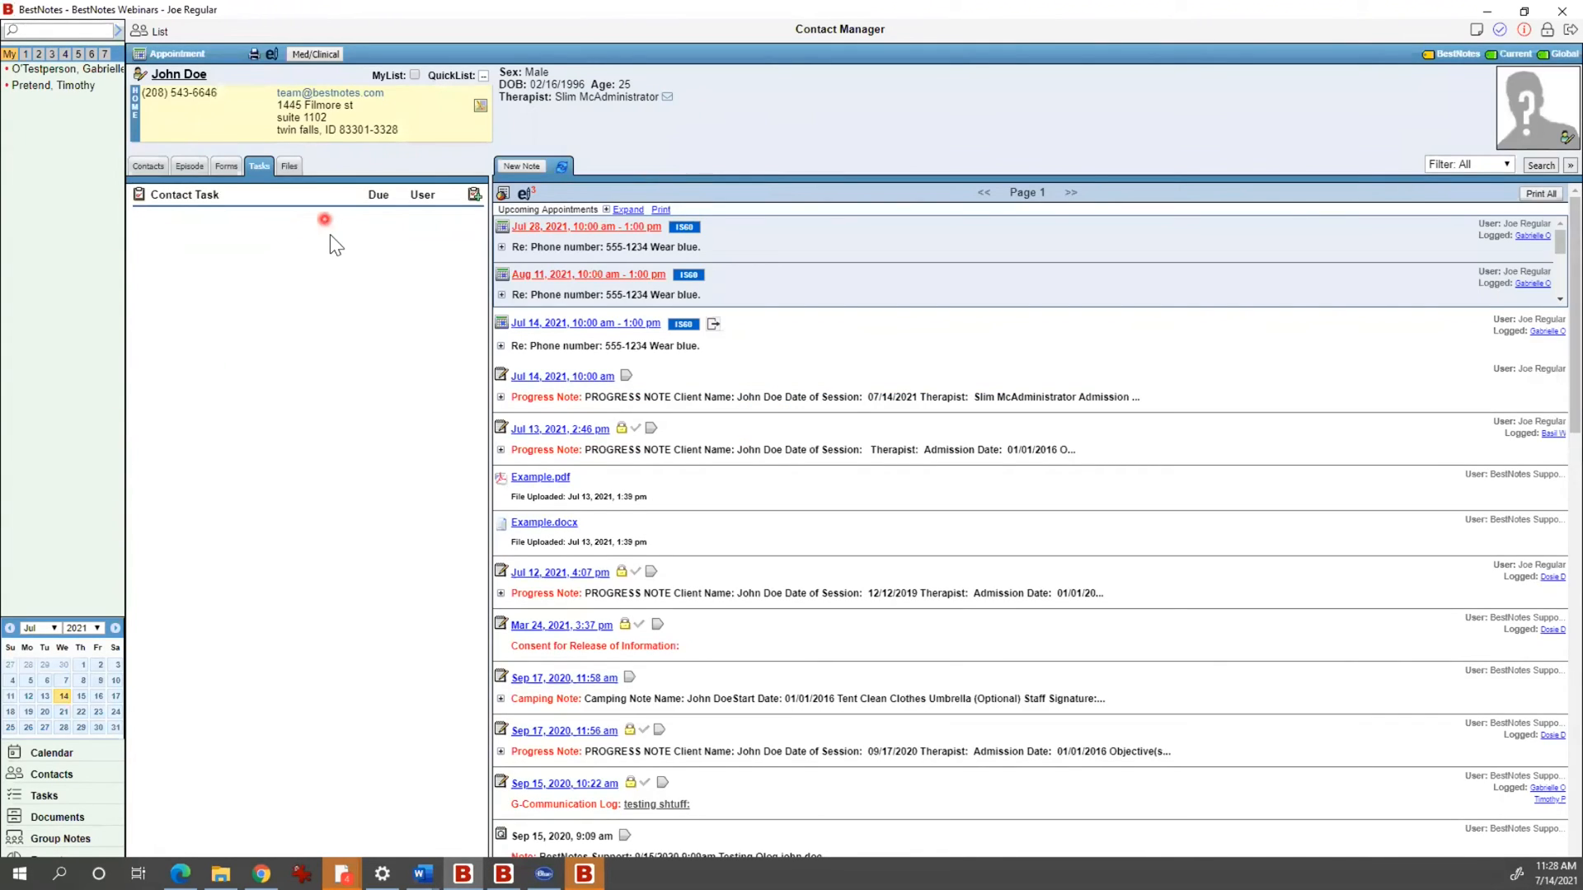
click(295, 168)
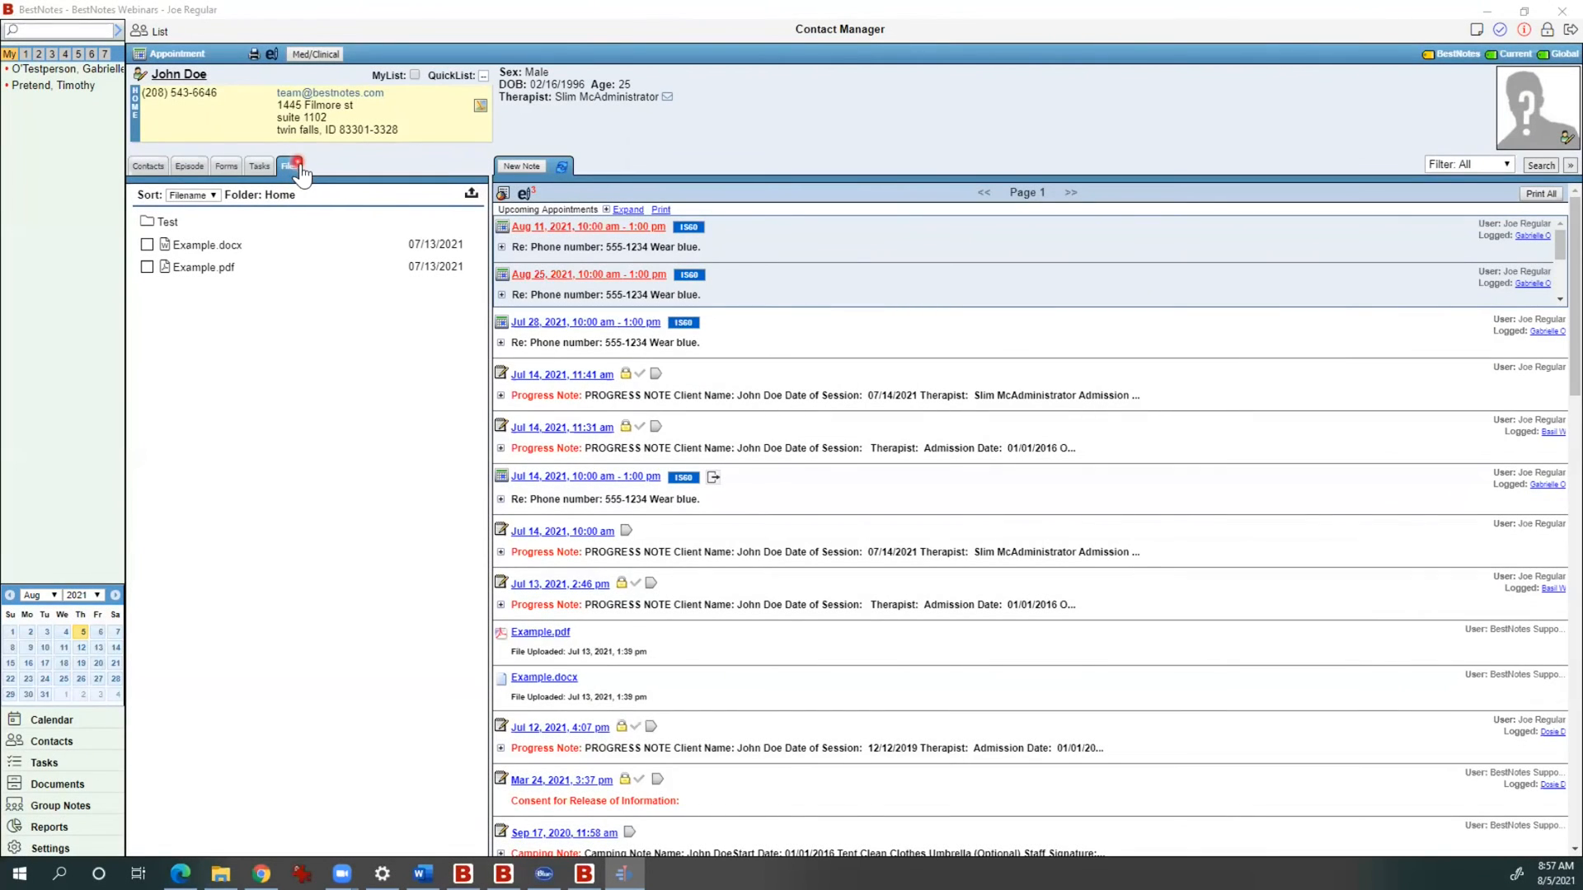
click(474, 196)
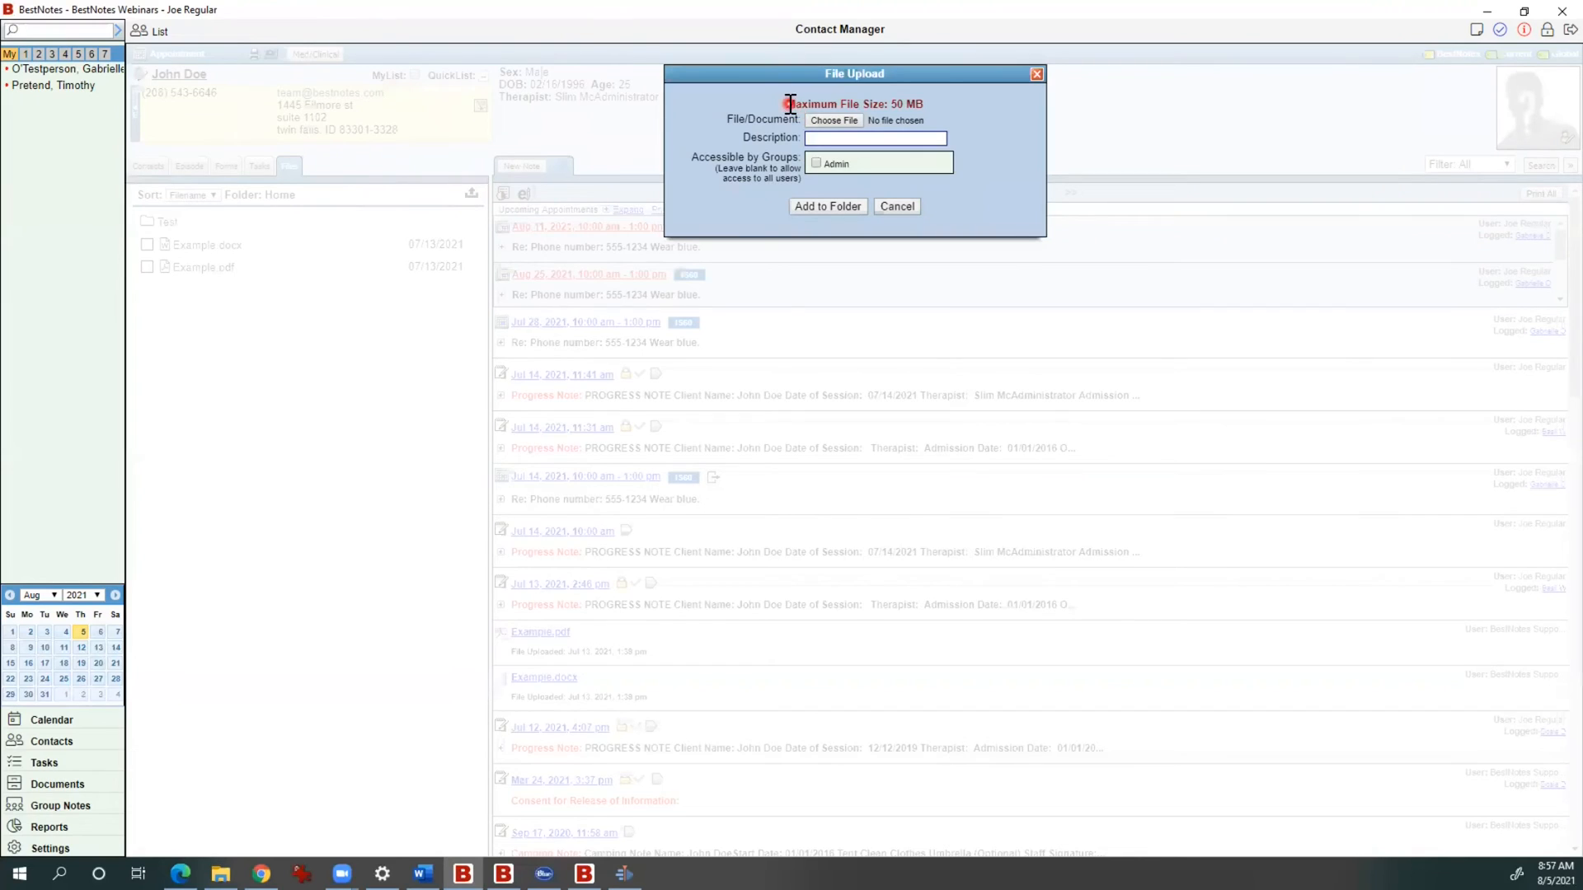
drag(785, 104, 950, 108)
click(950, 109)
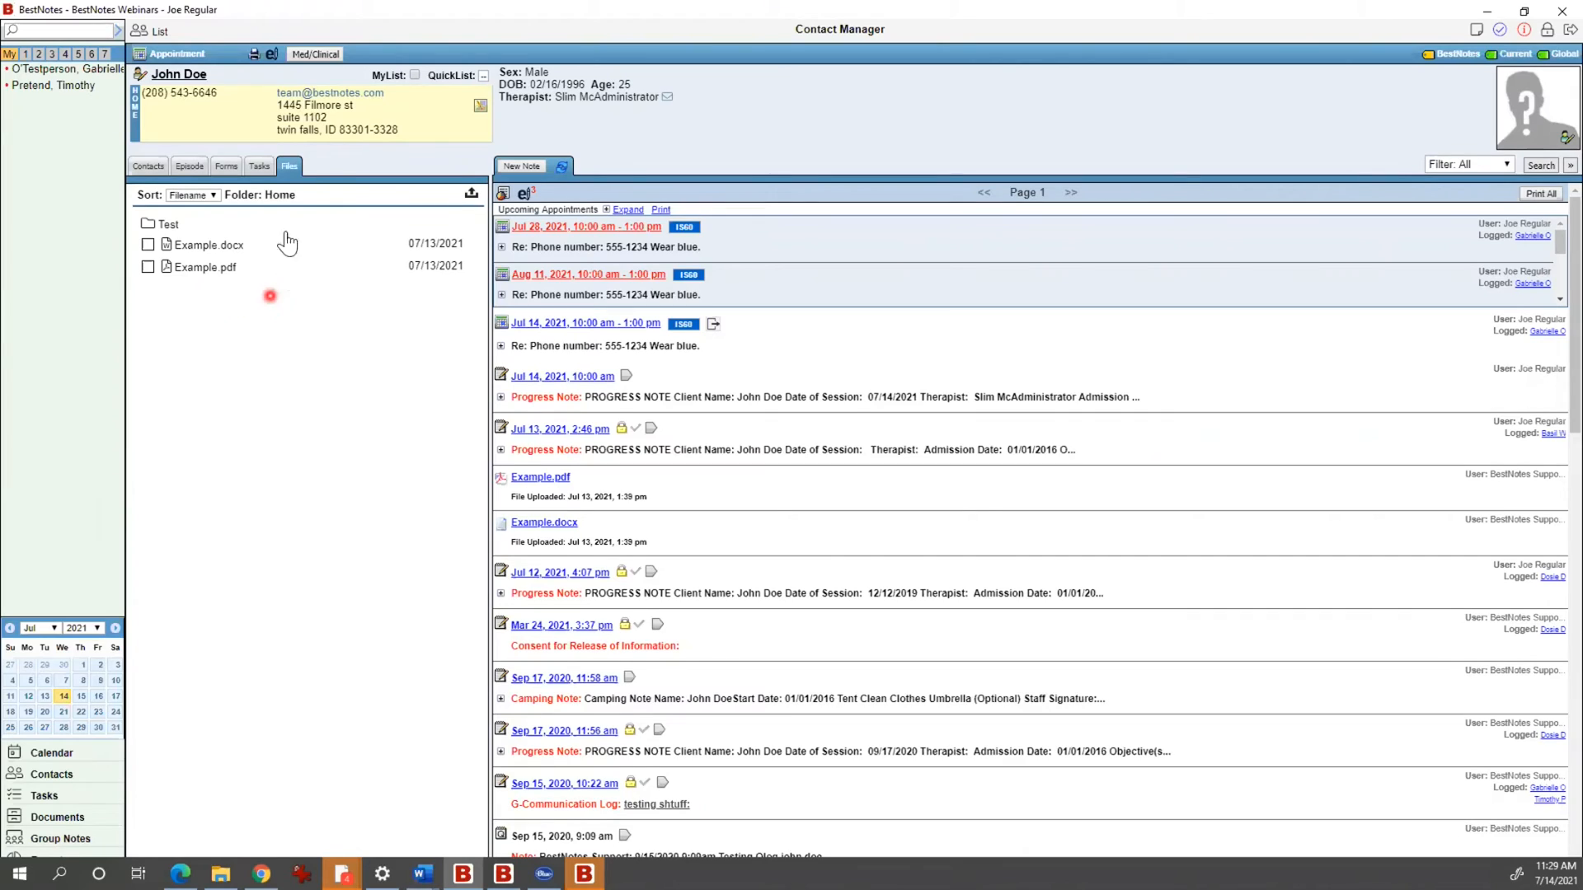
click(218, 266)
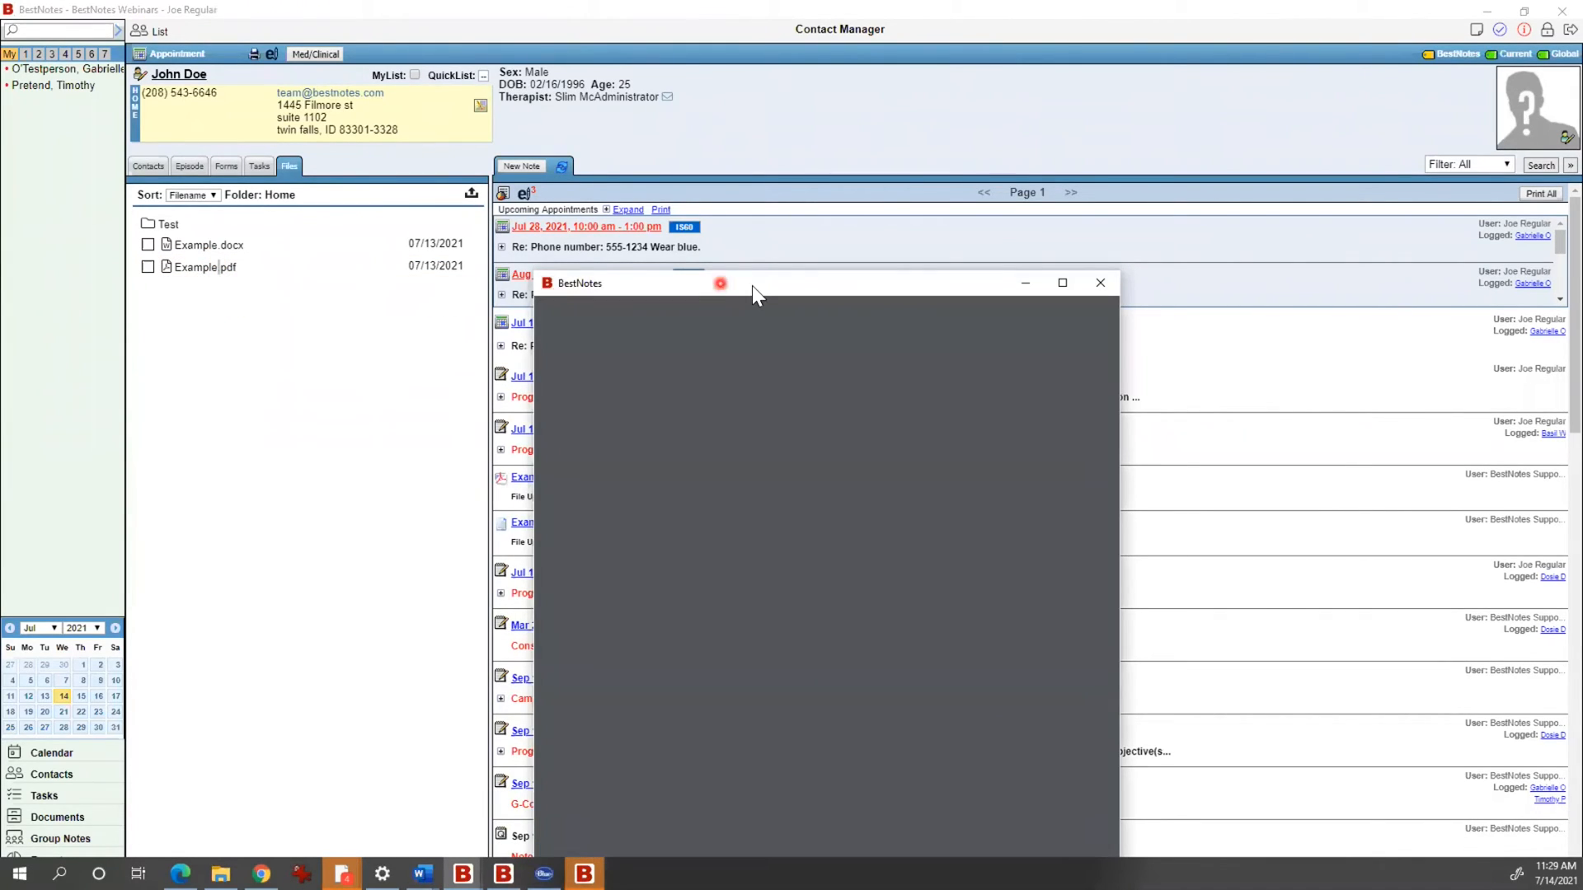
drag(750, 257, 704, 112)
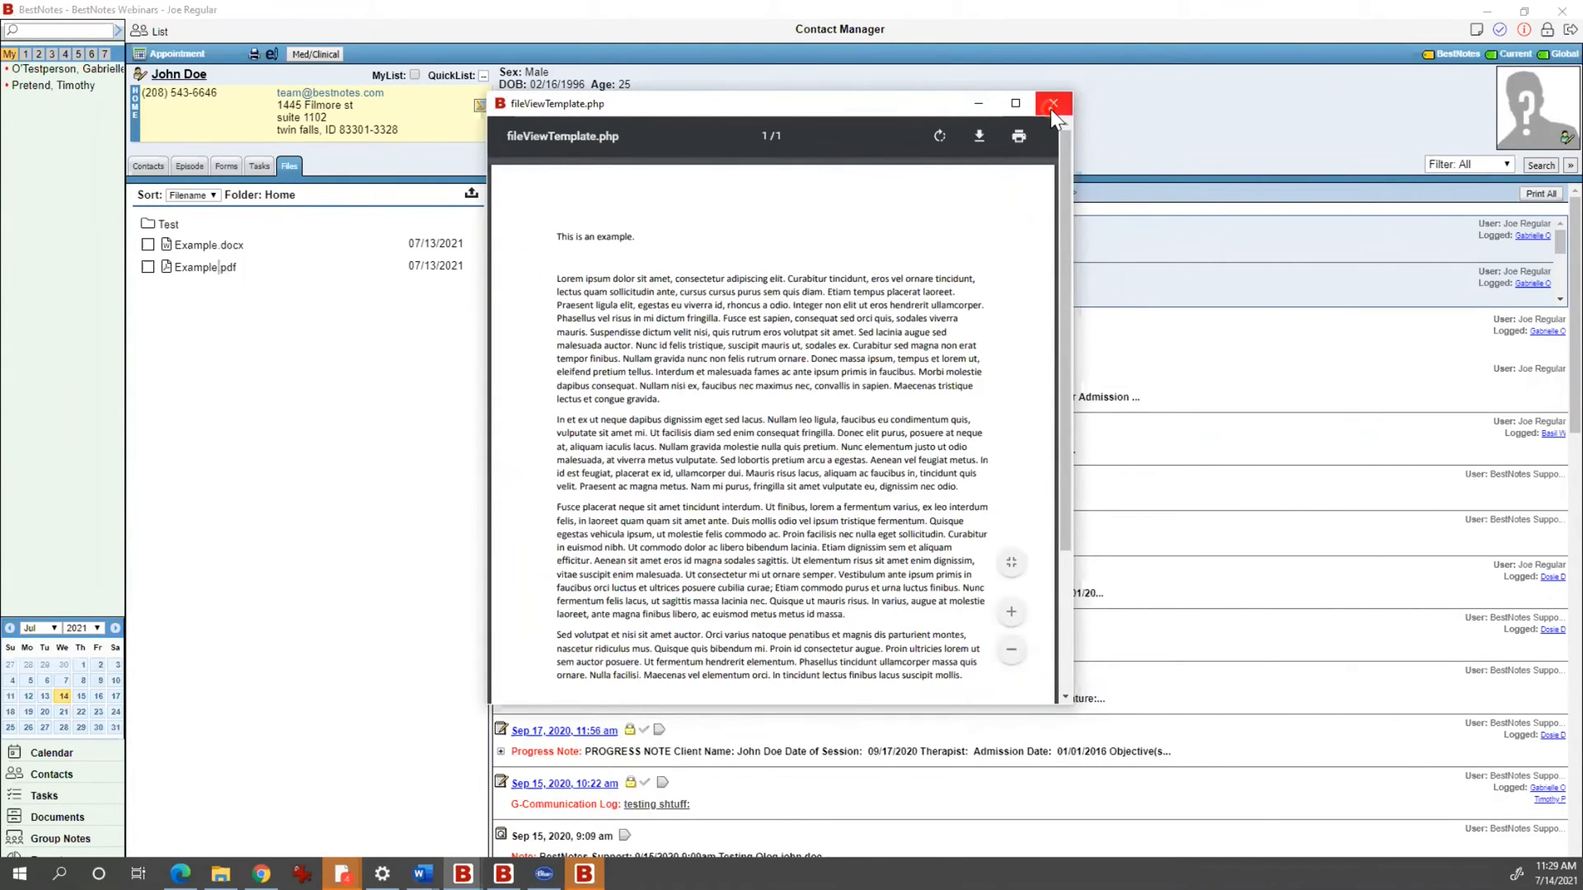
click(1051, 109)
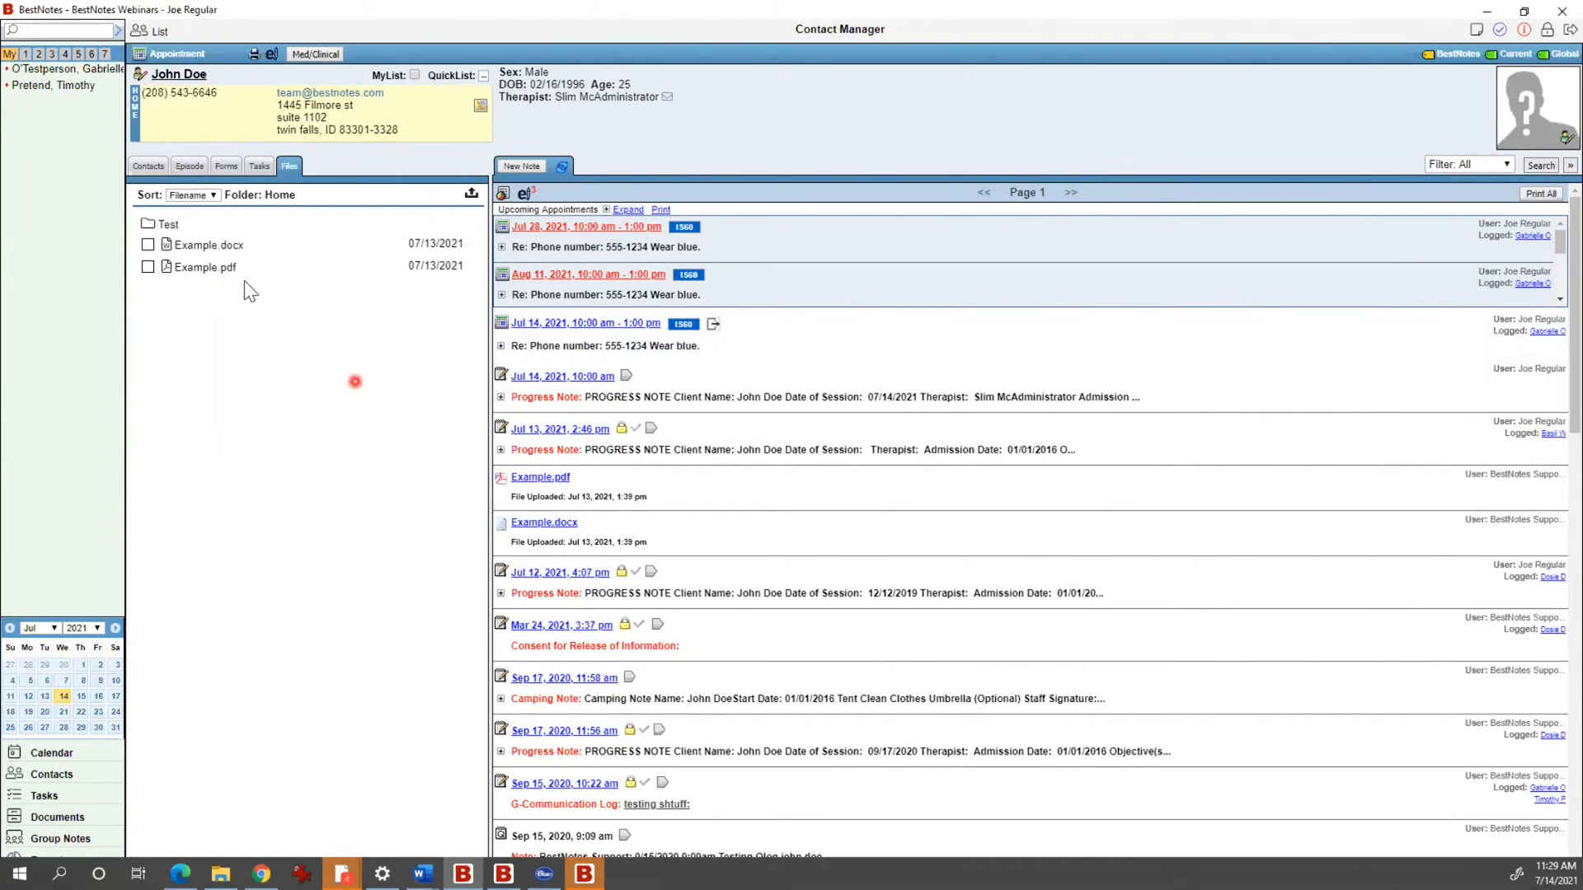
Step: Tick Example.docx in the client's files and cancel the Save As prompt
click(220, 247)
click(213, 247)
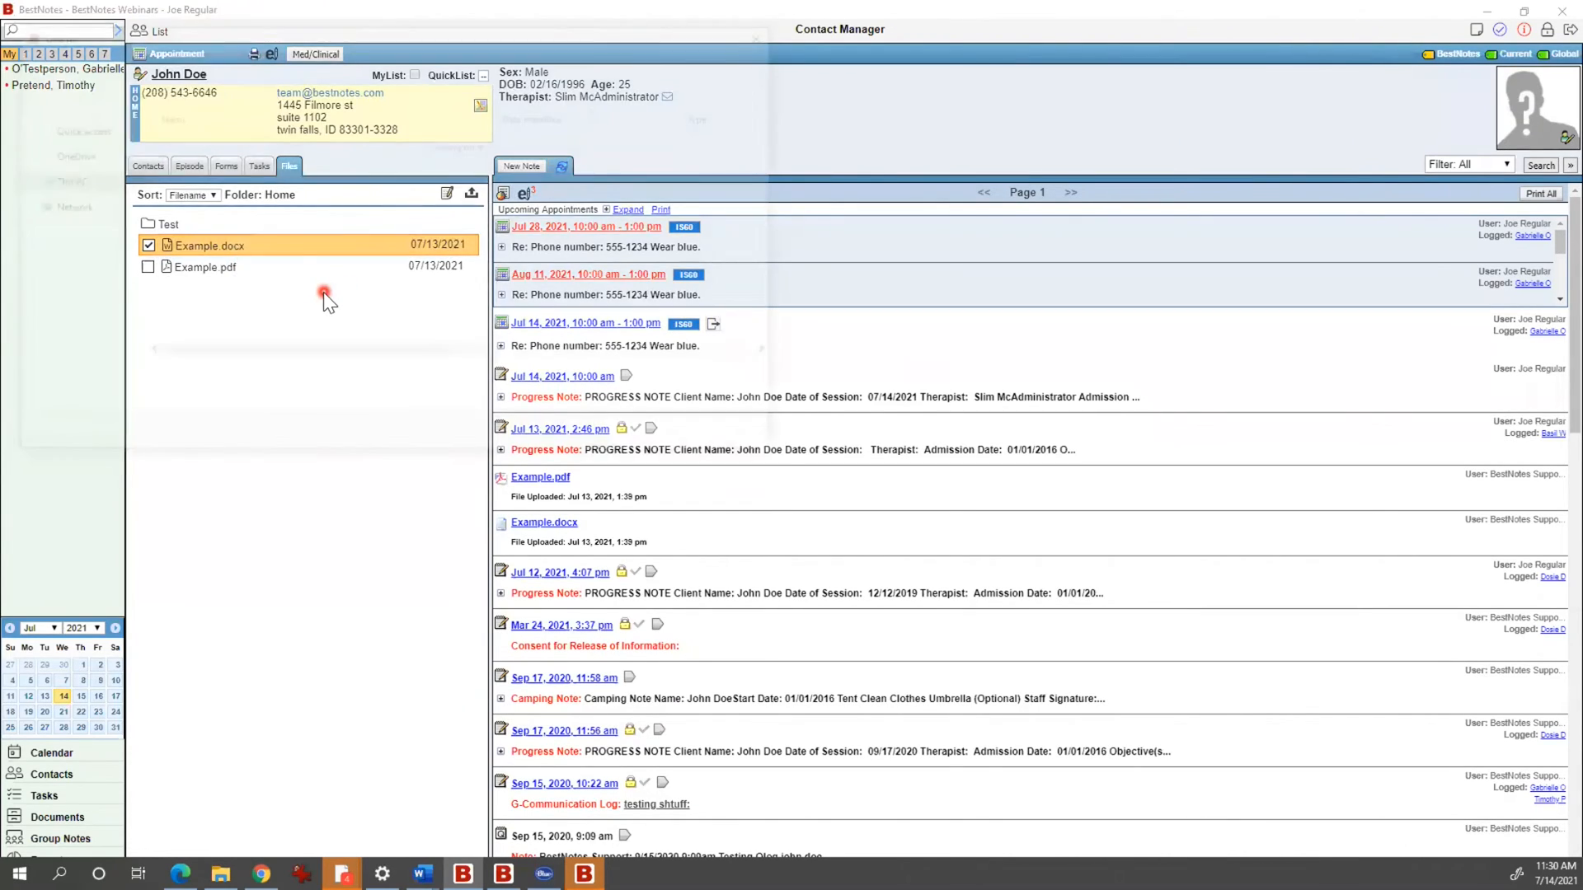
click(735, 437)
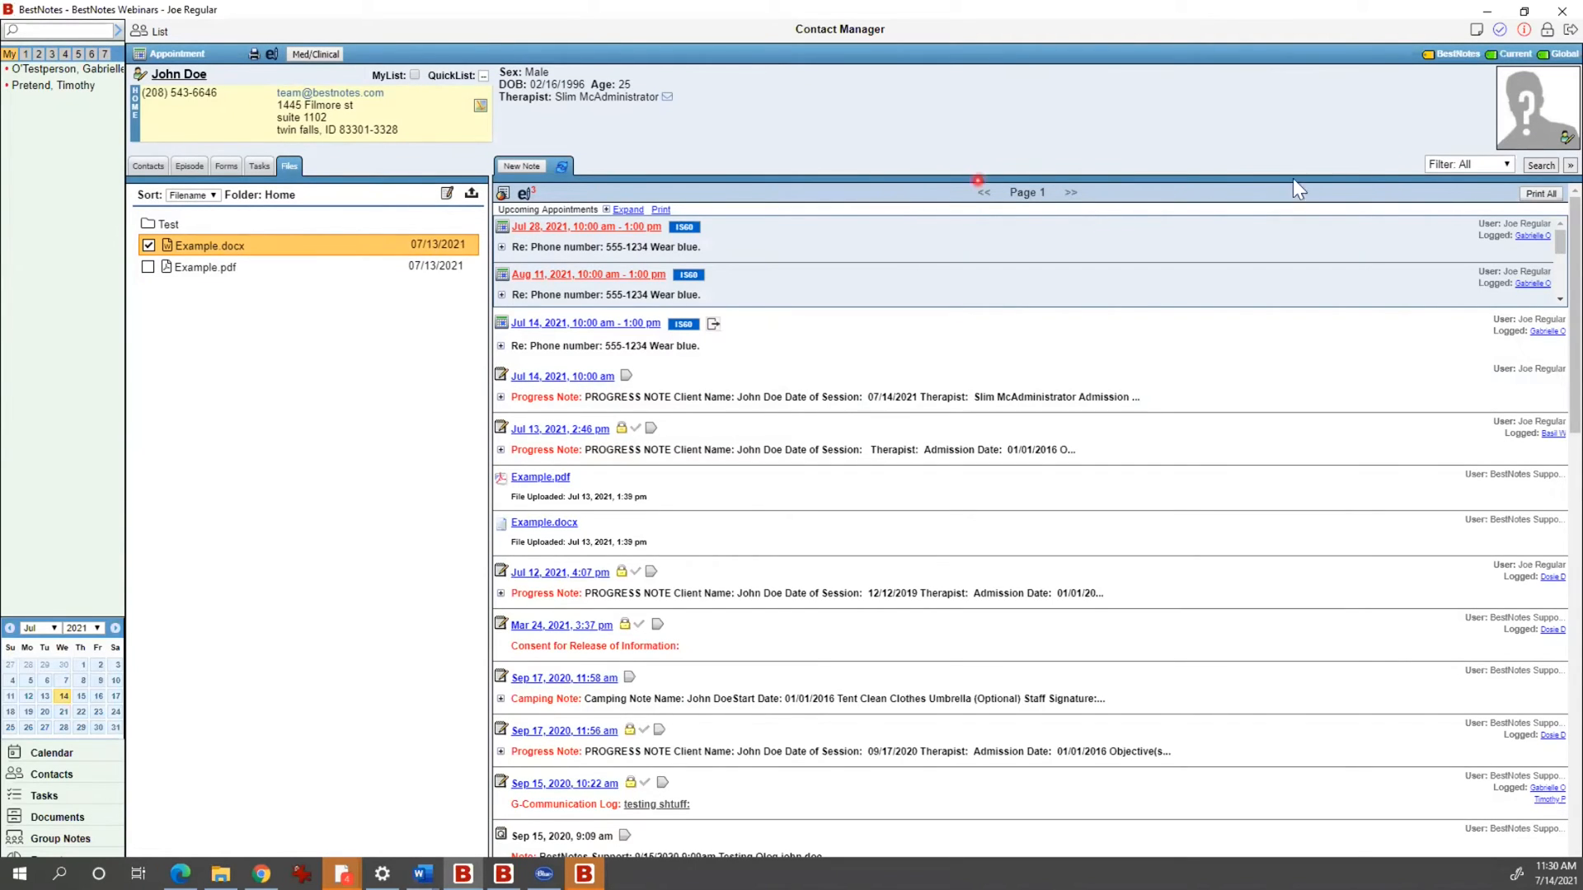
Step: Expand the user and date search options, then open and close Example.pdf
click(1432, 165)
click(1312, 147)
click(1571, 165)
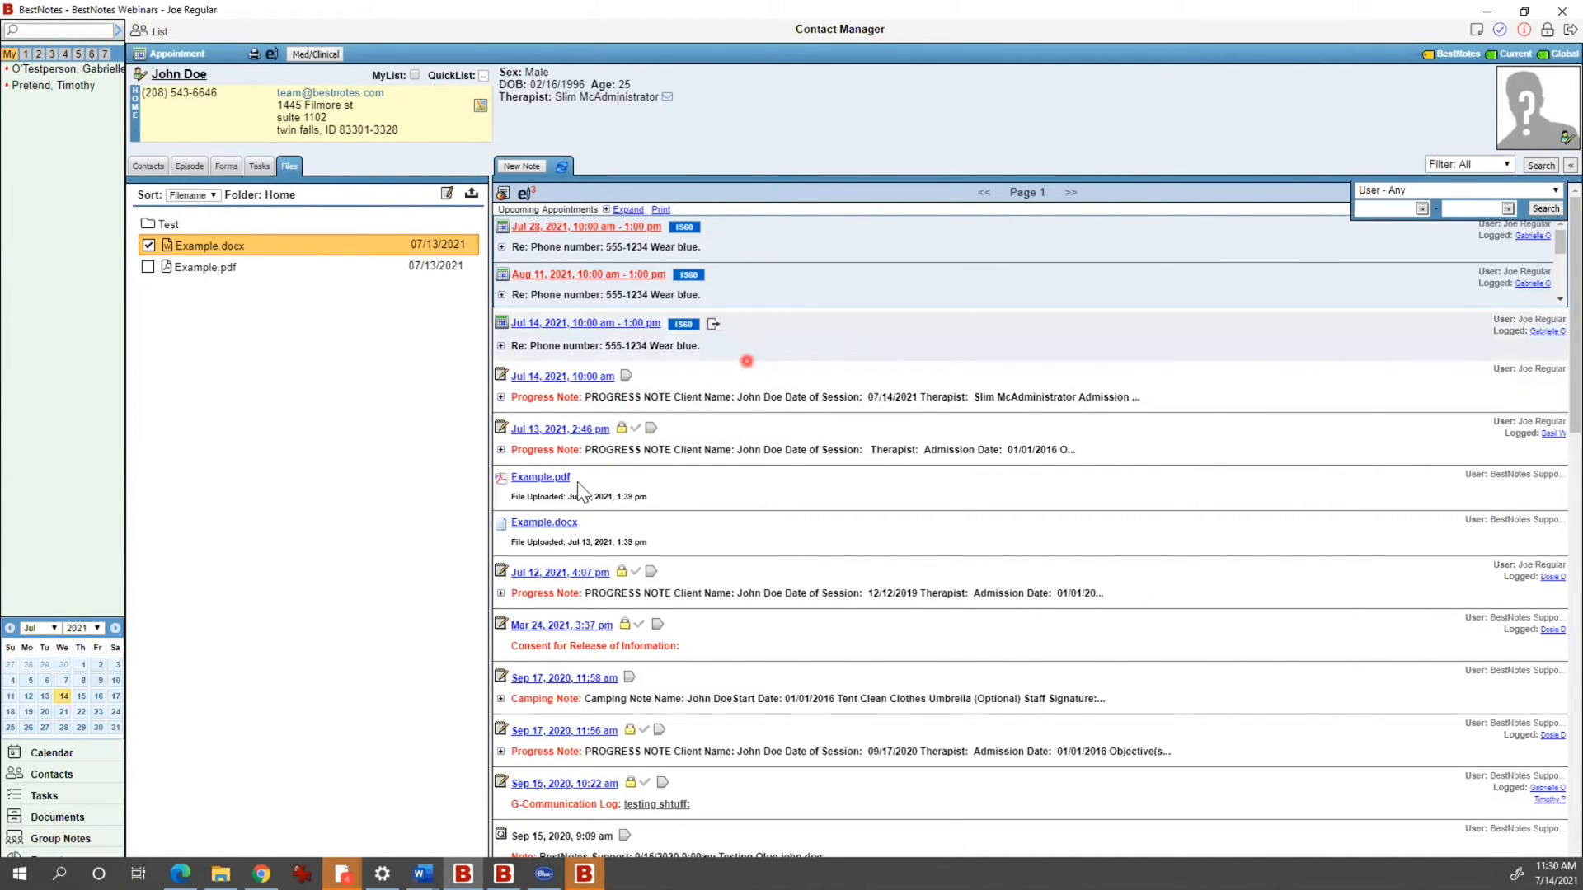
scroll(708, 531, down, 1)
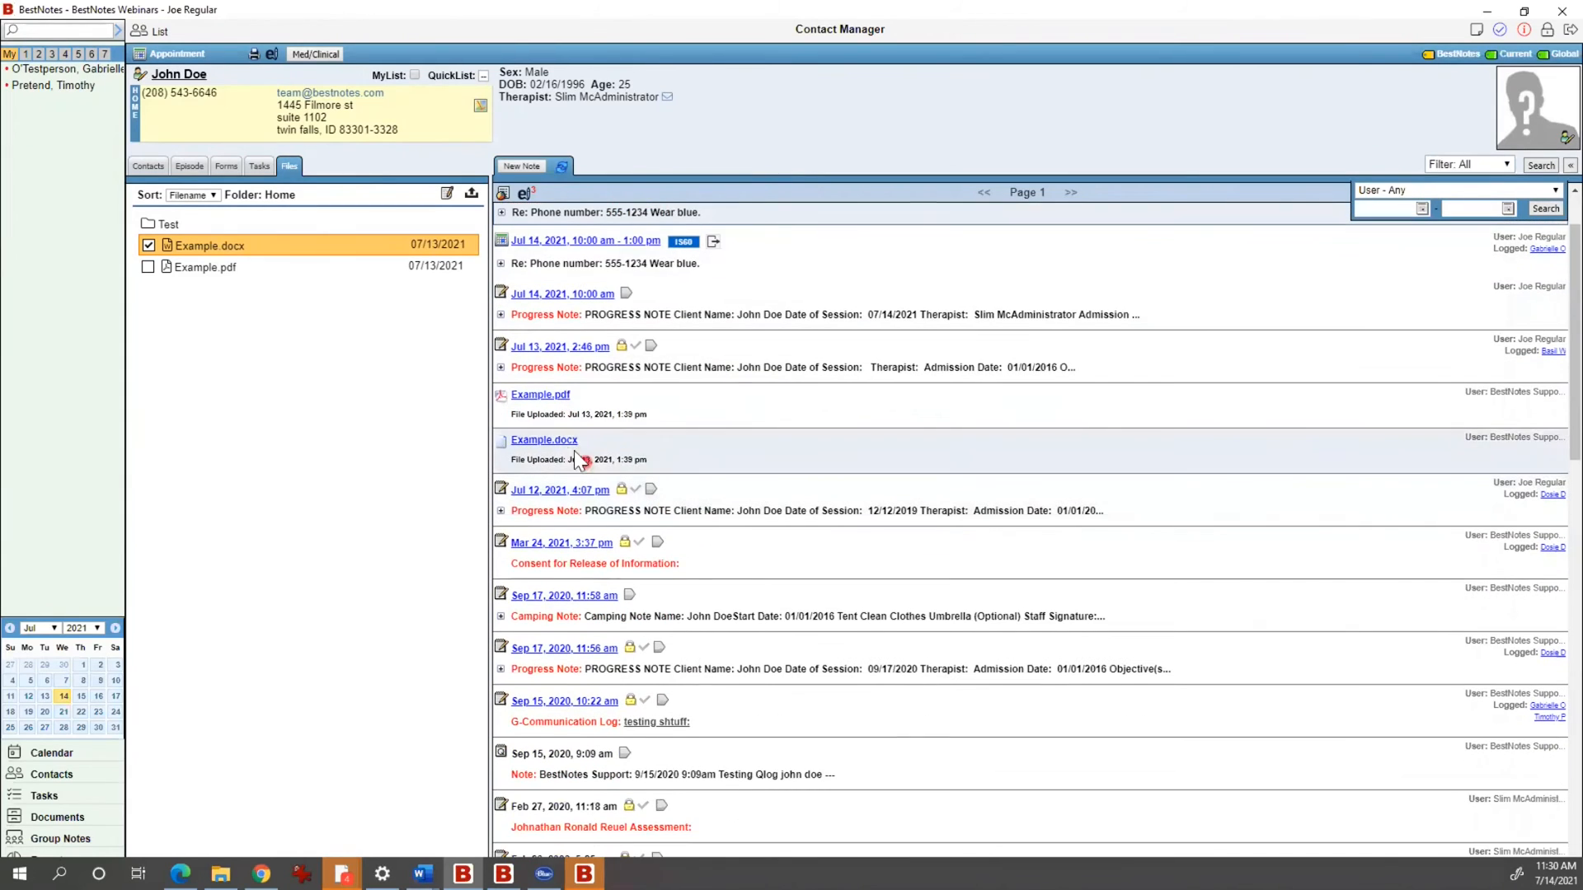
click(536, 395)
click(737, 280)
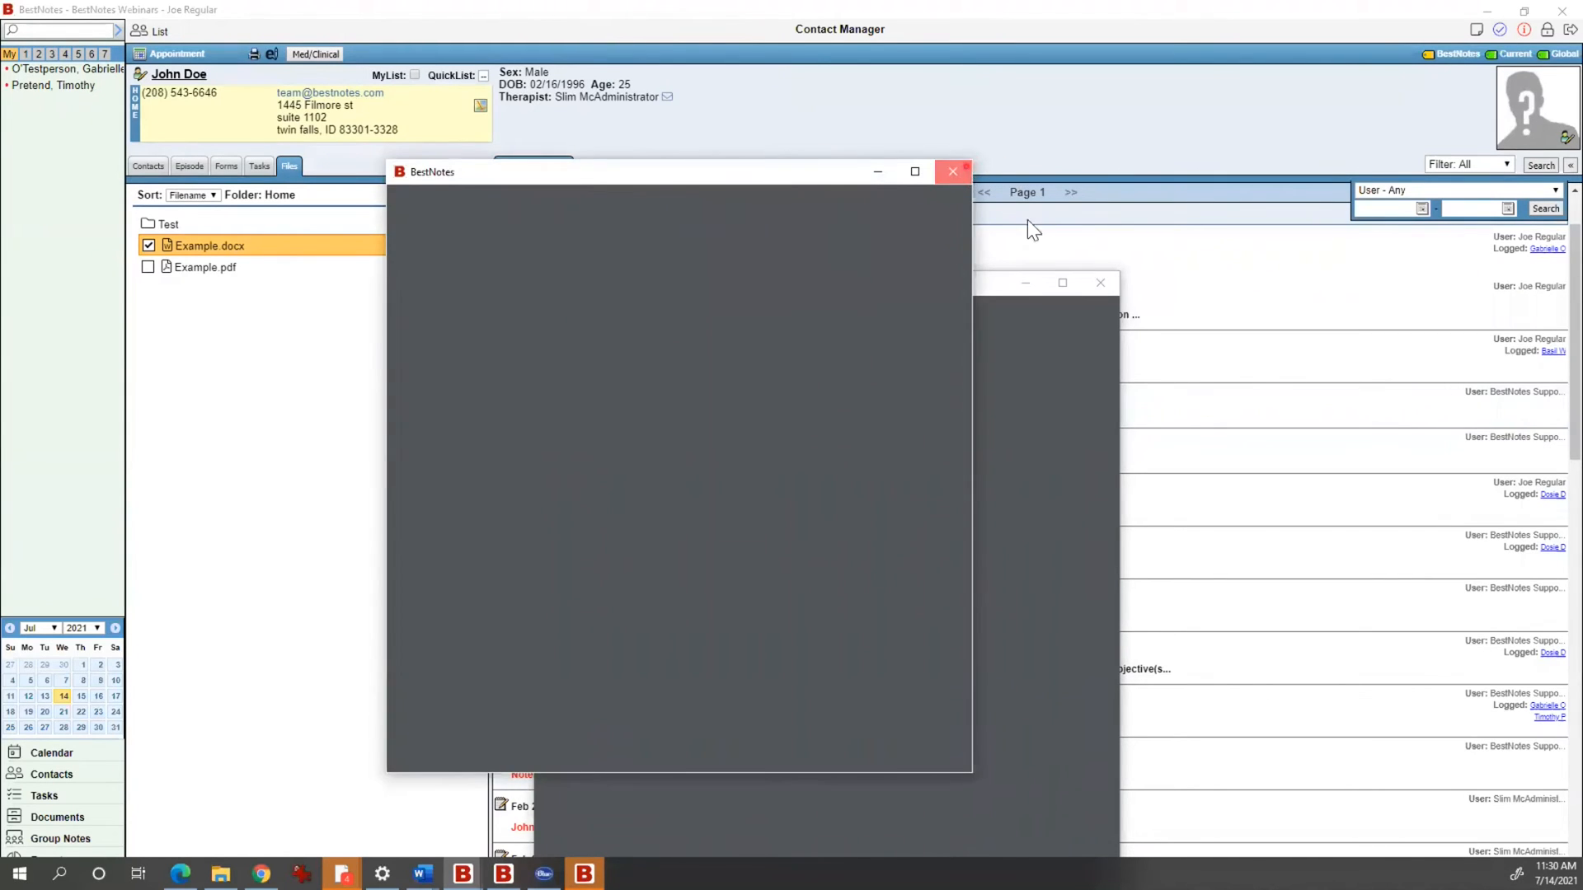
click(1100, 283)
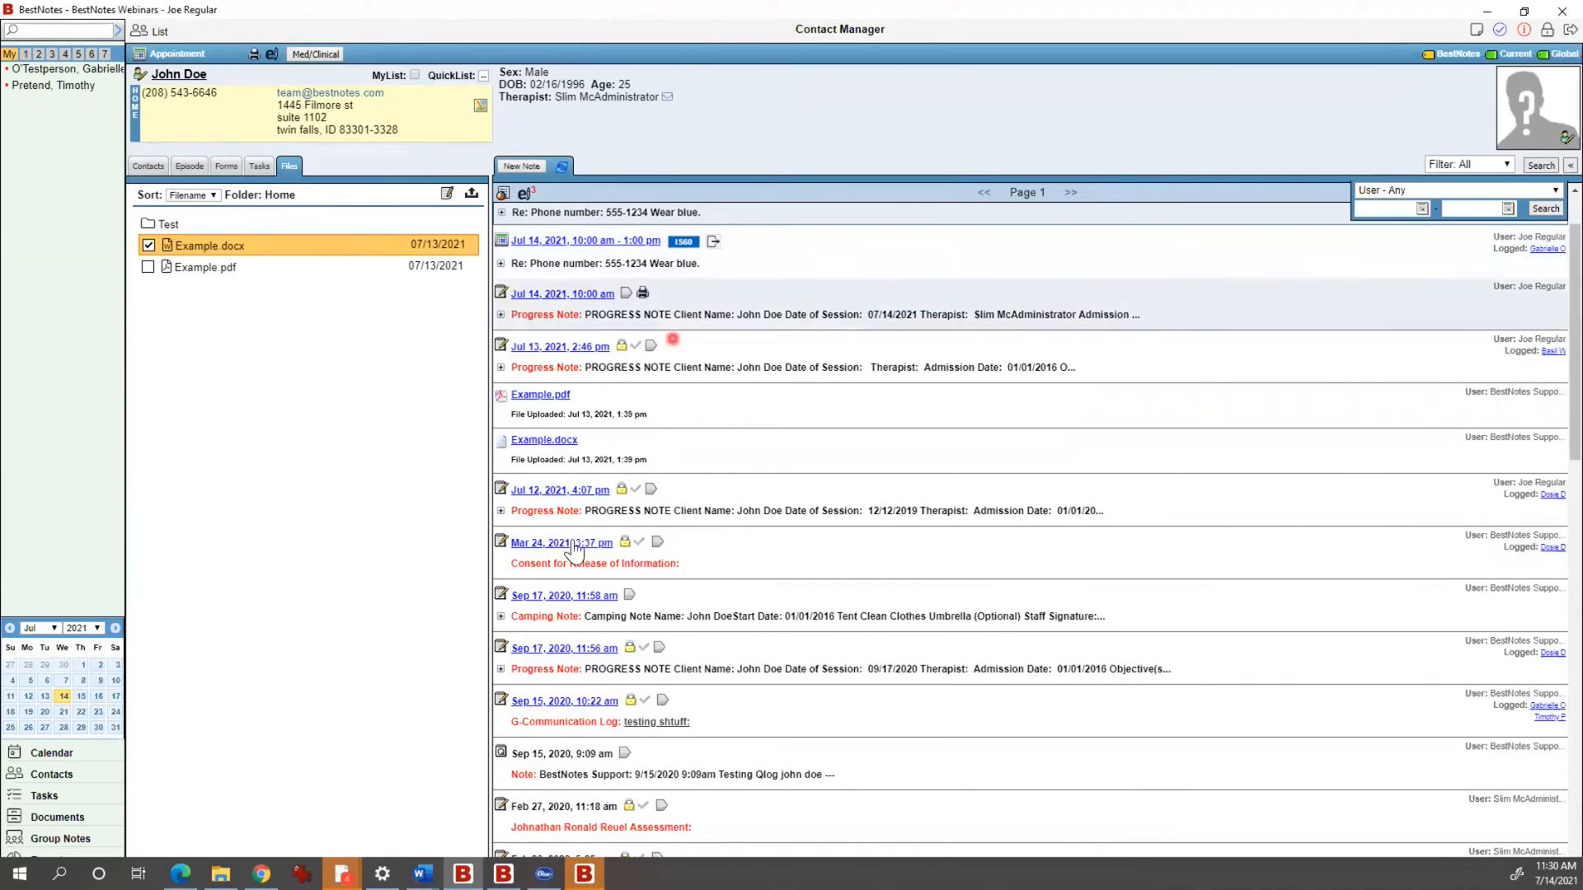
Step: Expand and collapse the Camping Note, then start a new blank note dated 07/14/2021
click(502, 617)
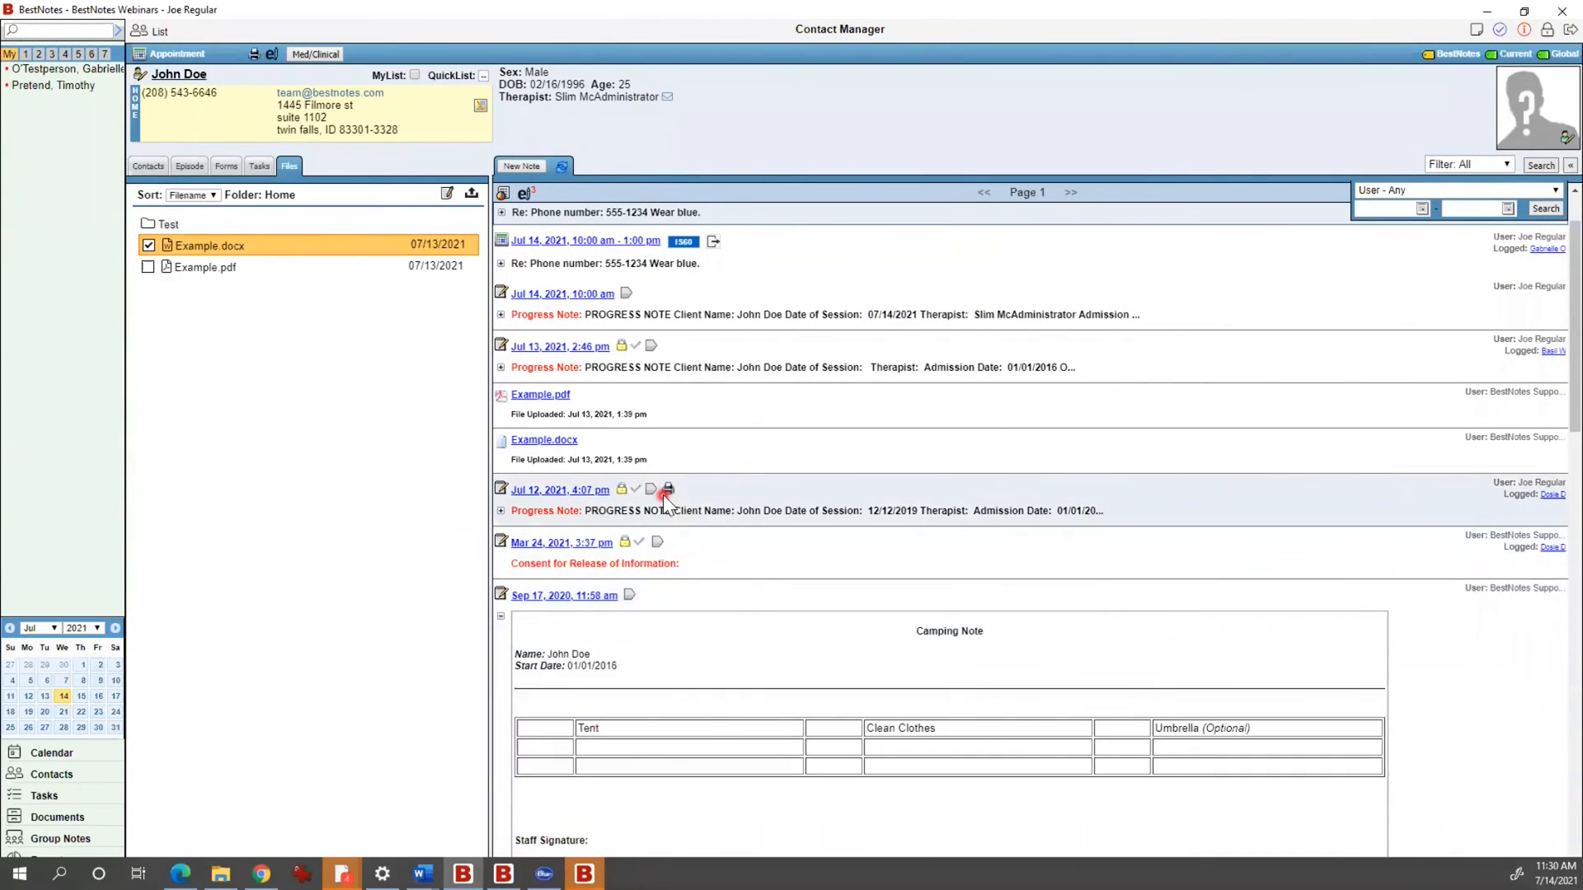
click(500, 361)
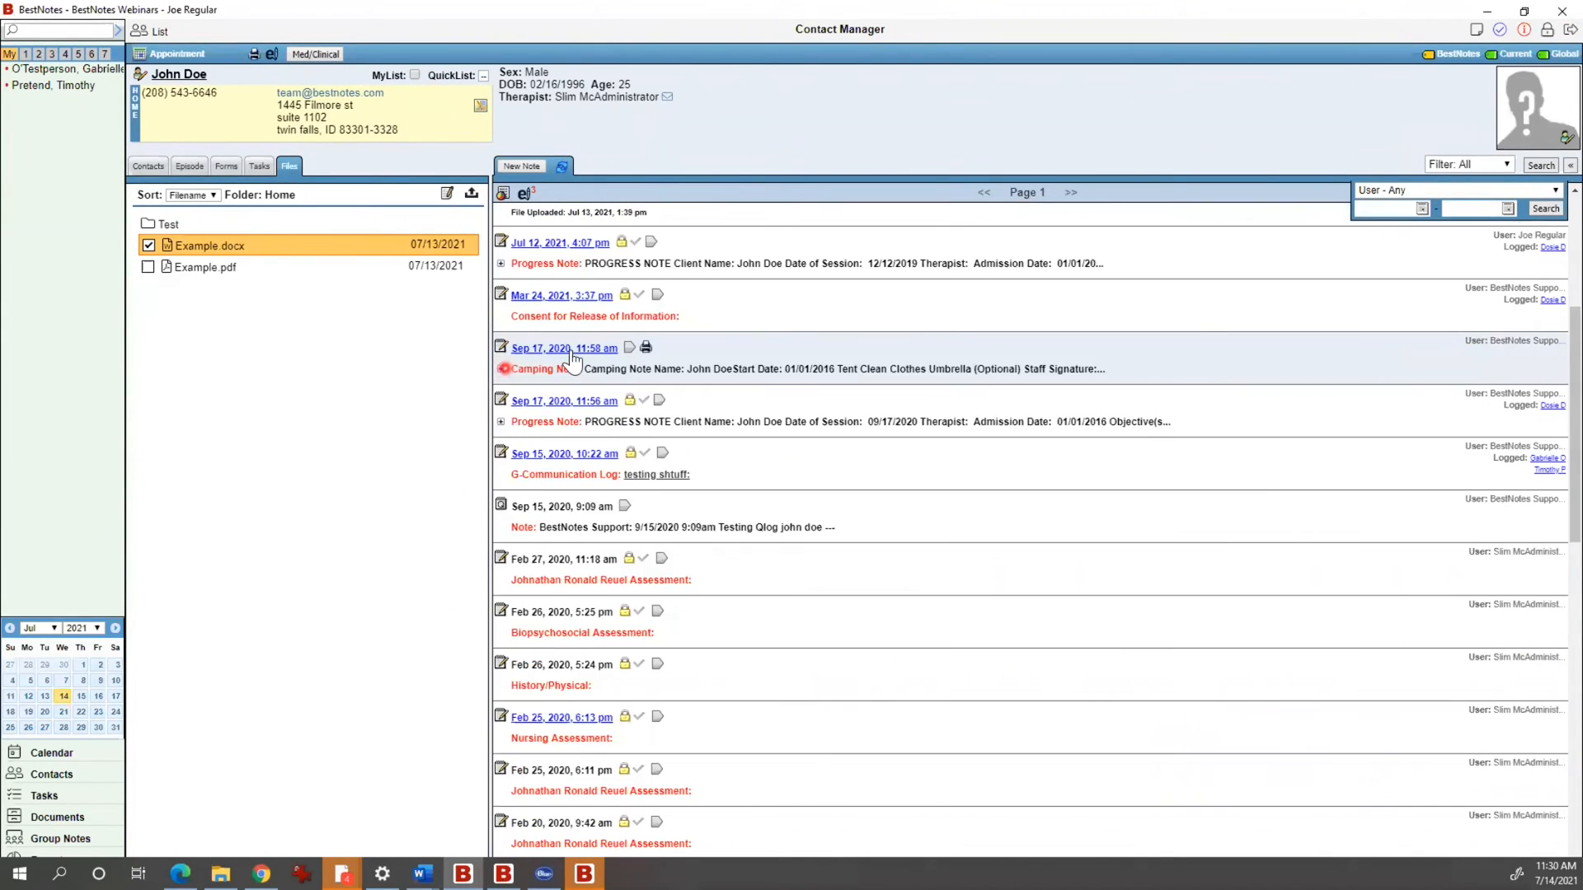
click(532, 167)
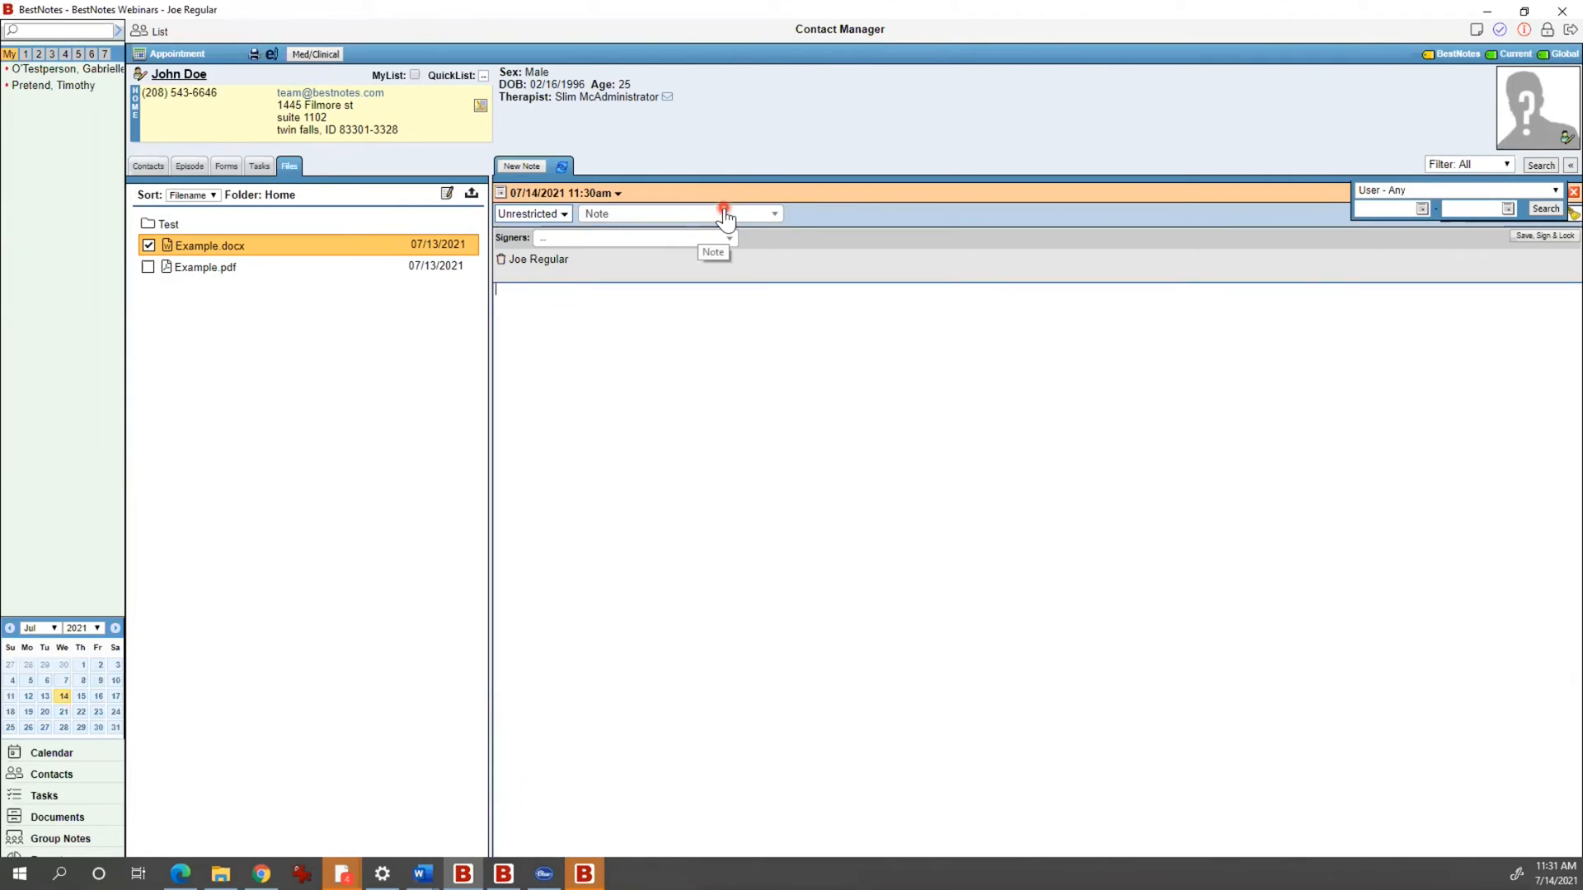
Step: Run the notes search, hide the filters, and start a new note with type Progress Note
click(1550, 206)
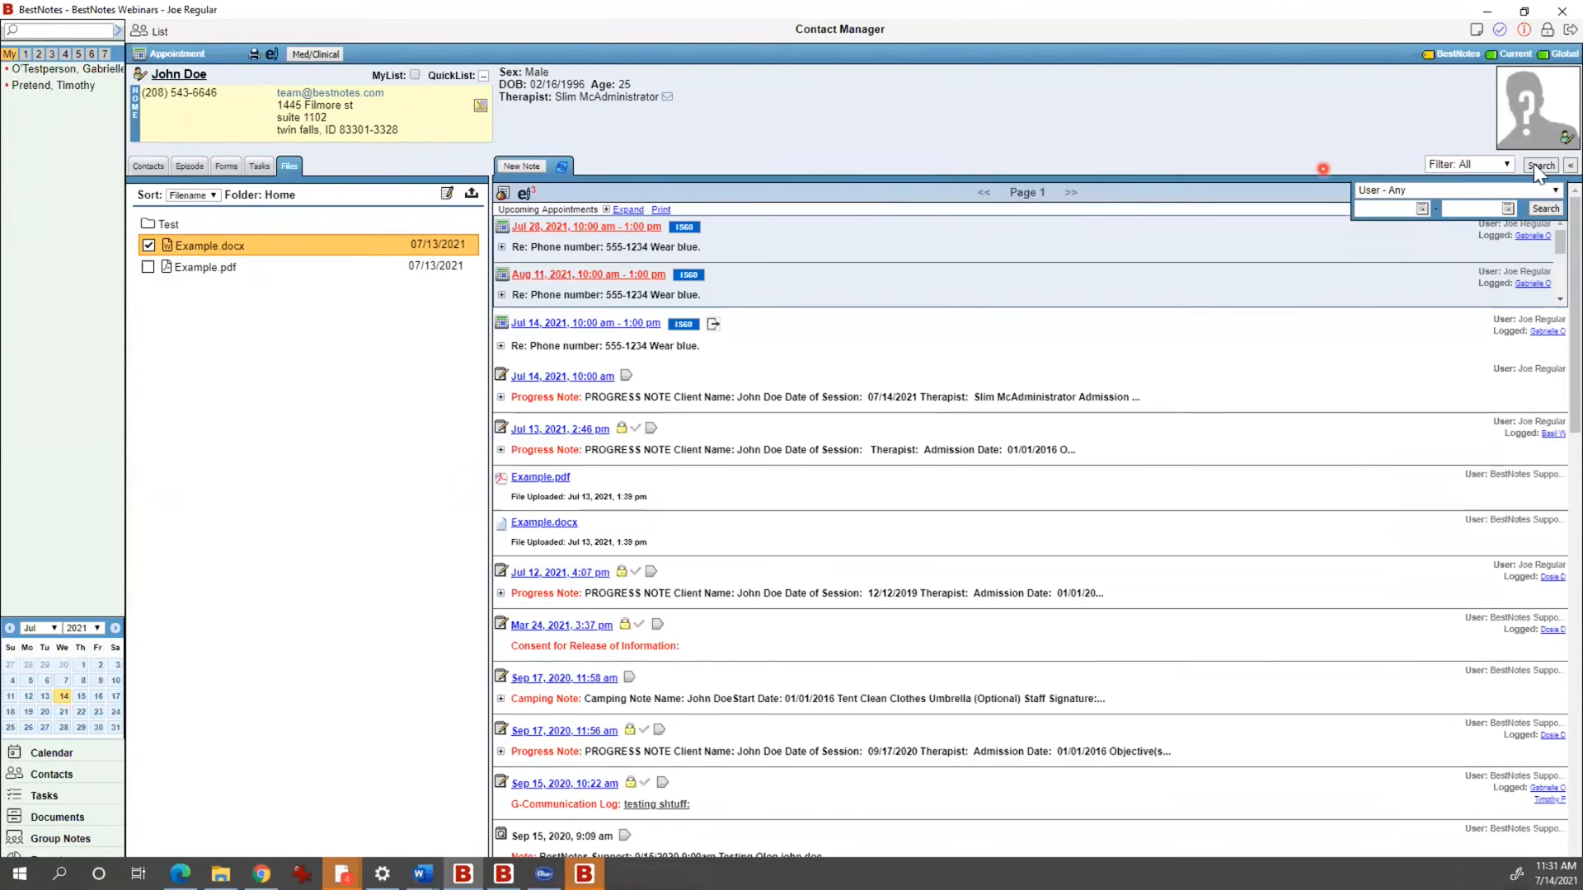
click(1569, 165)
click(522, 166)
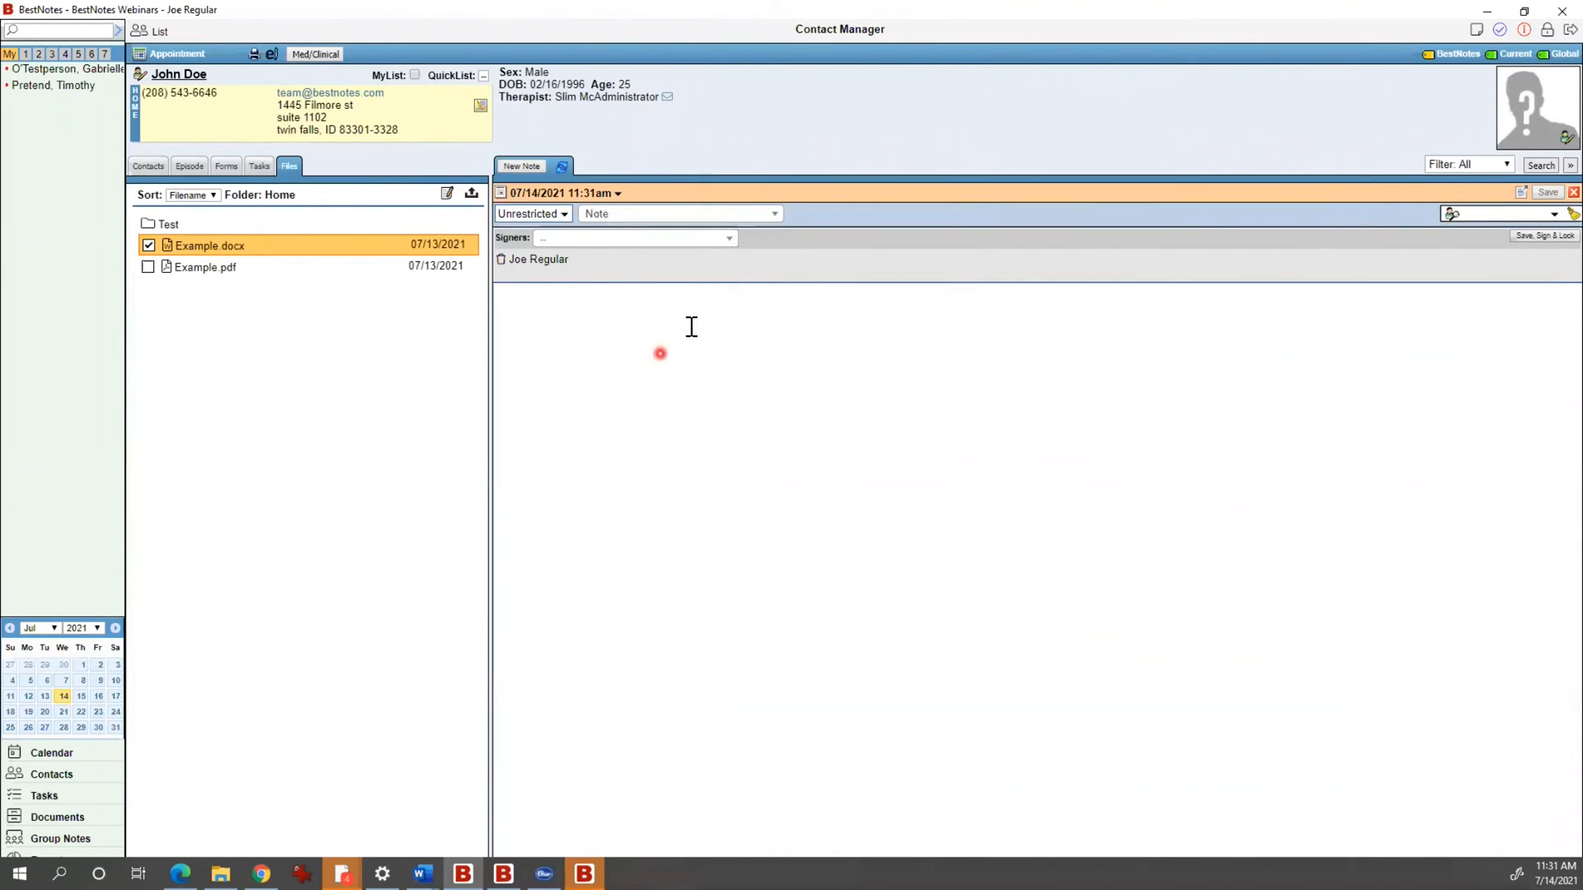
click(753, 219)
scroll(703, 374, down, 4)
scroll(684, 371, down, 2)
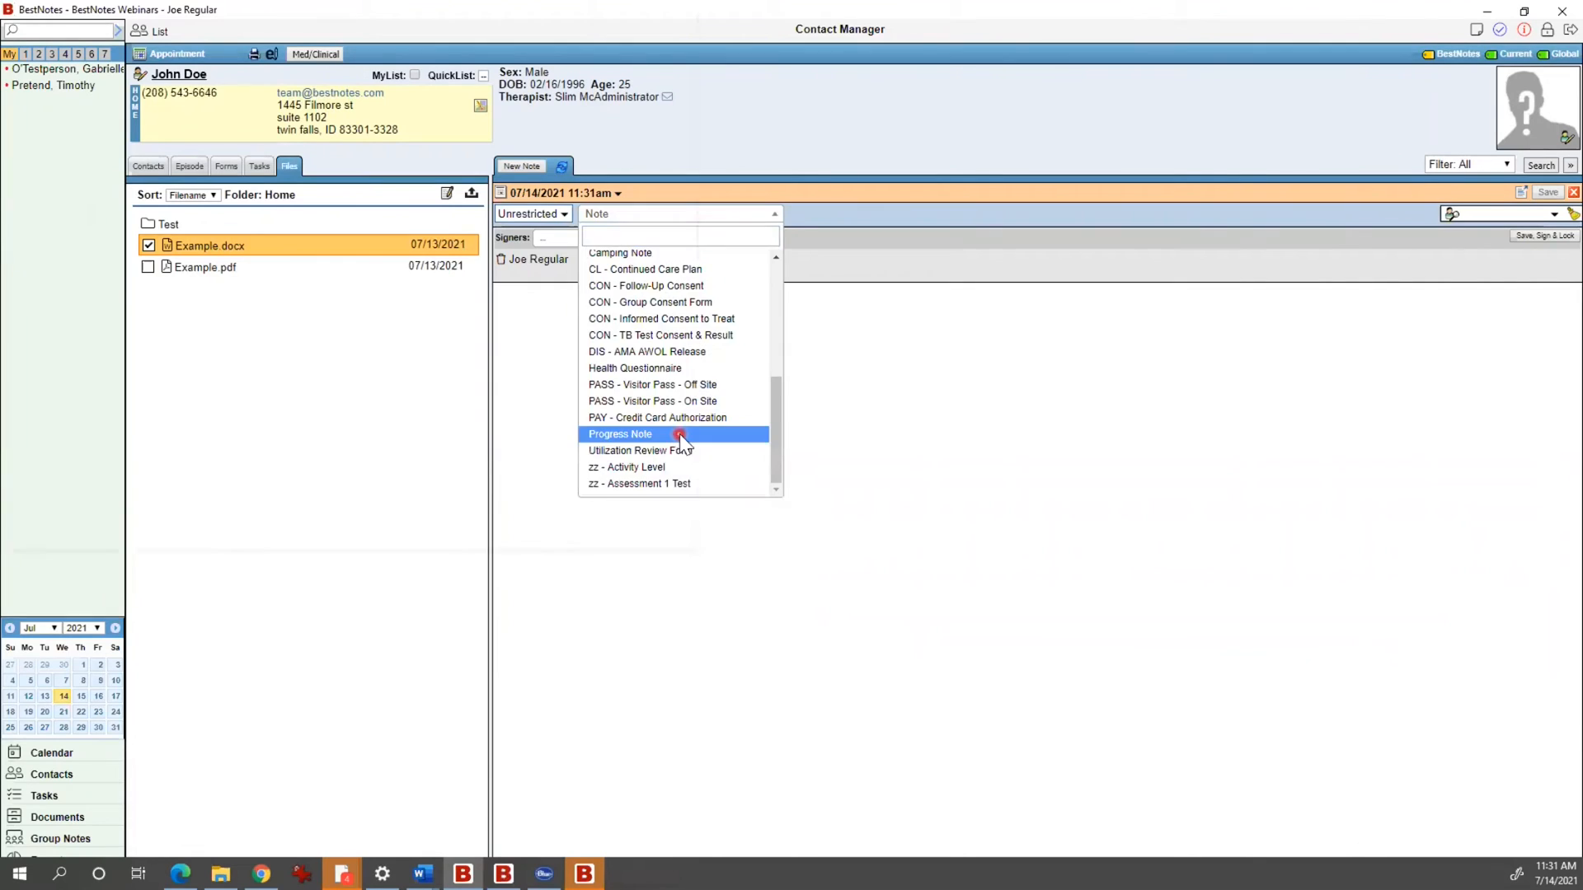
click(679, 433)
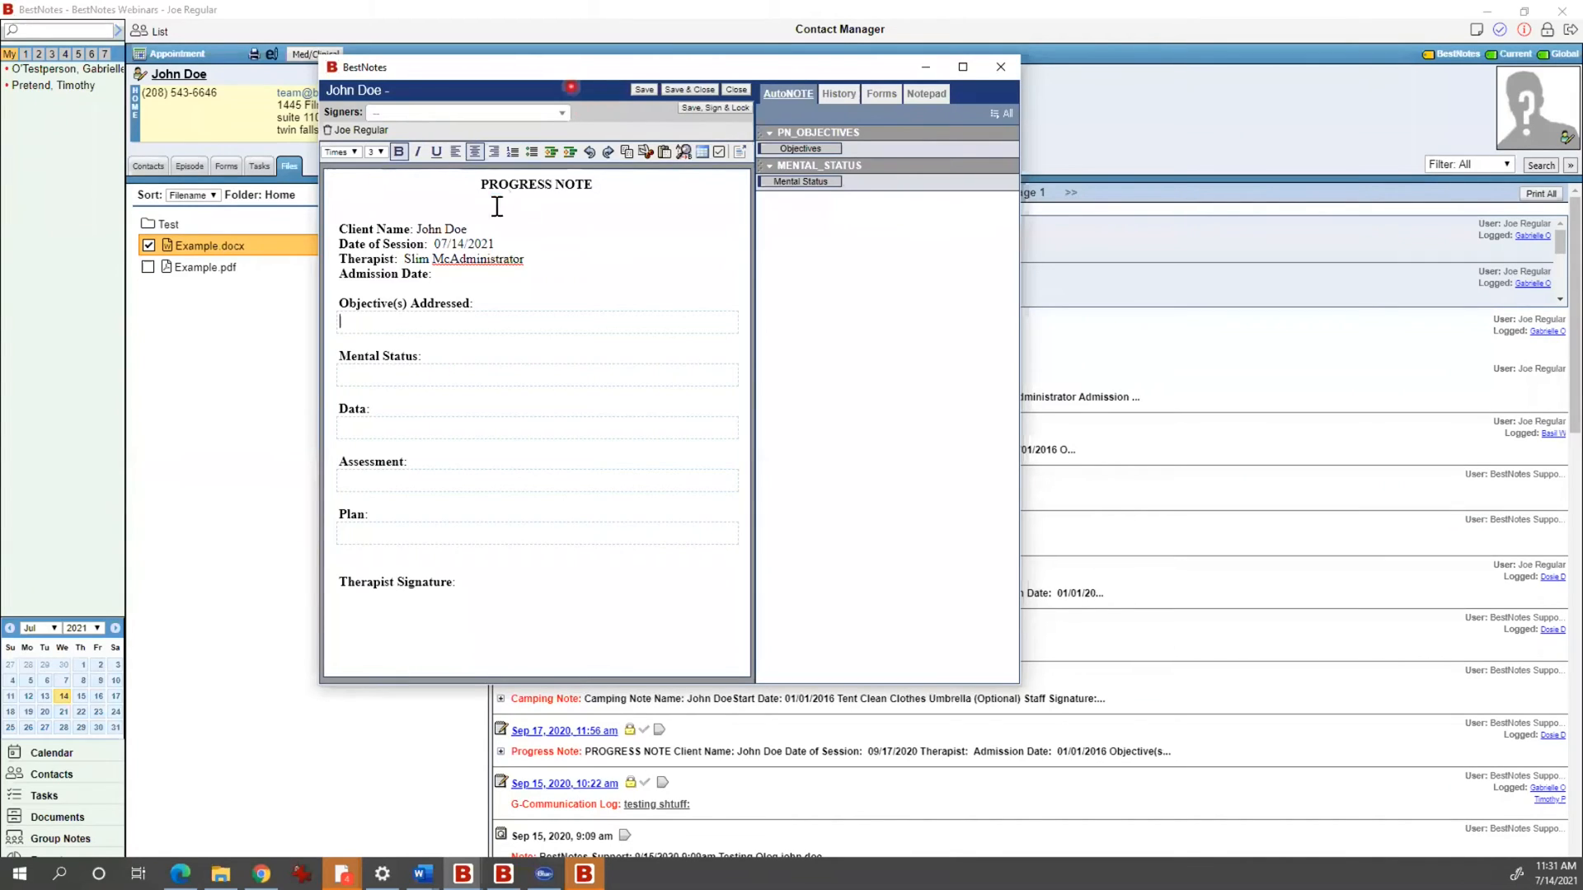
drag(445, 186, 590, 188)
click(625, 202)
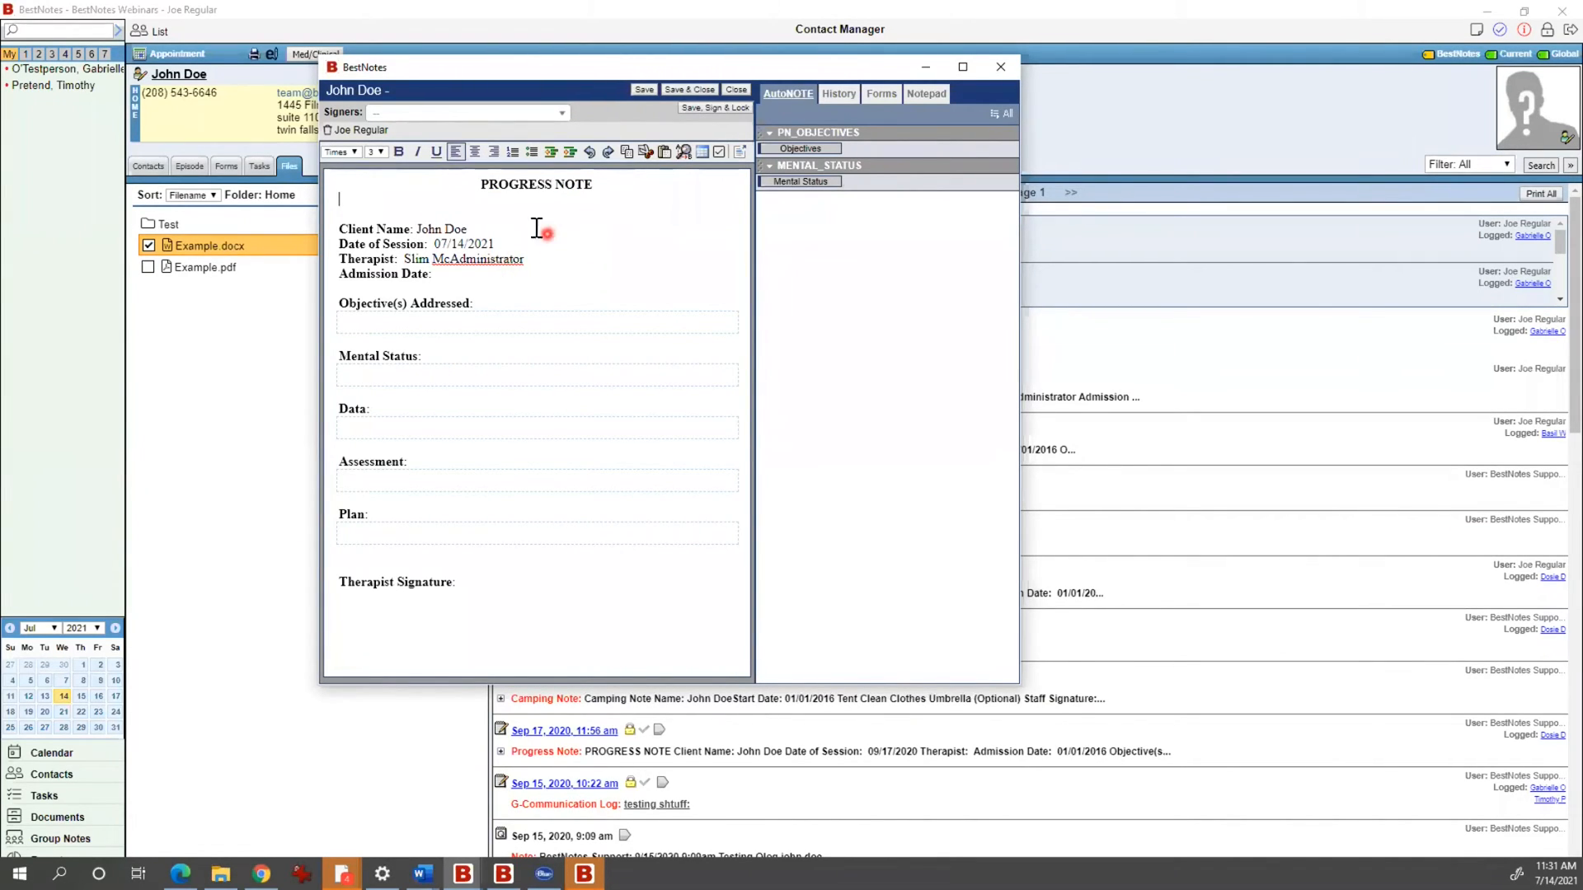
double_click(487, 184)
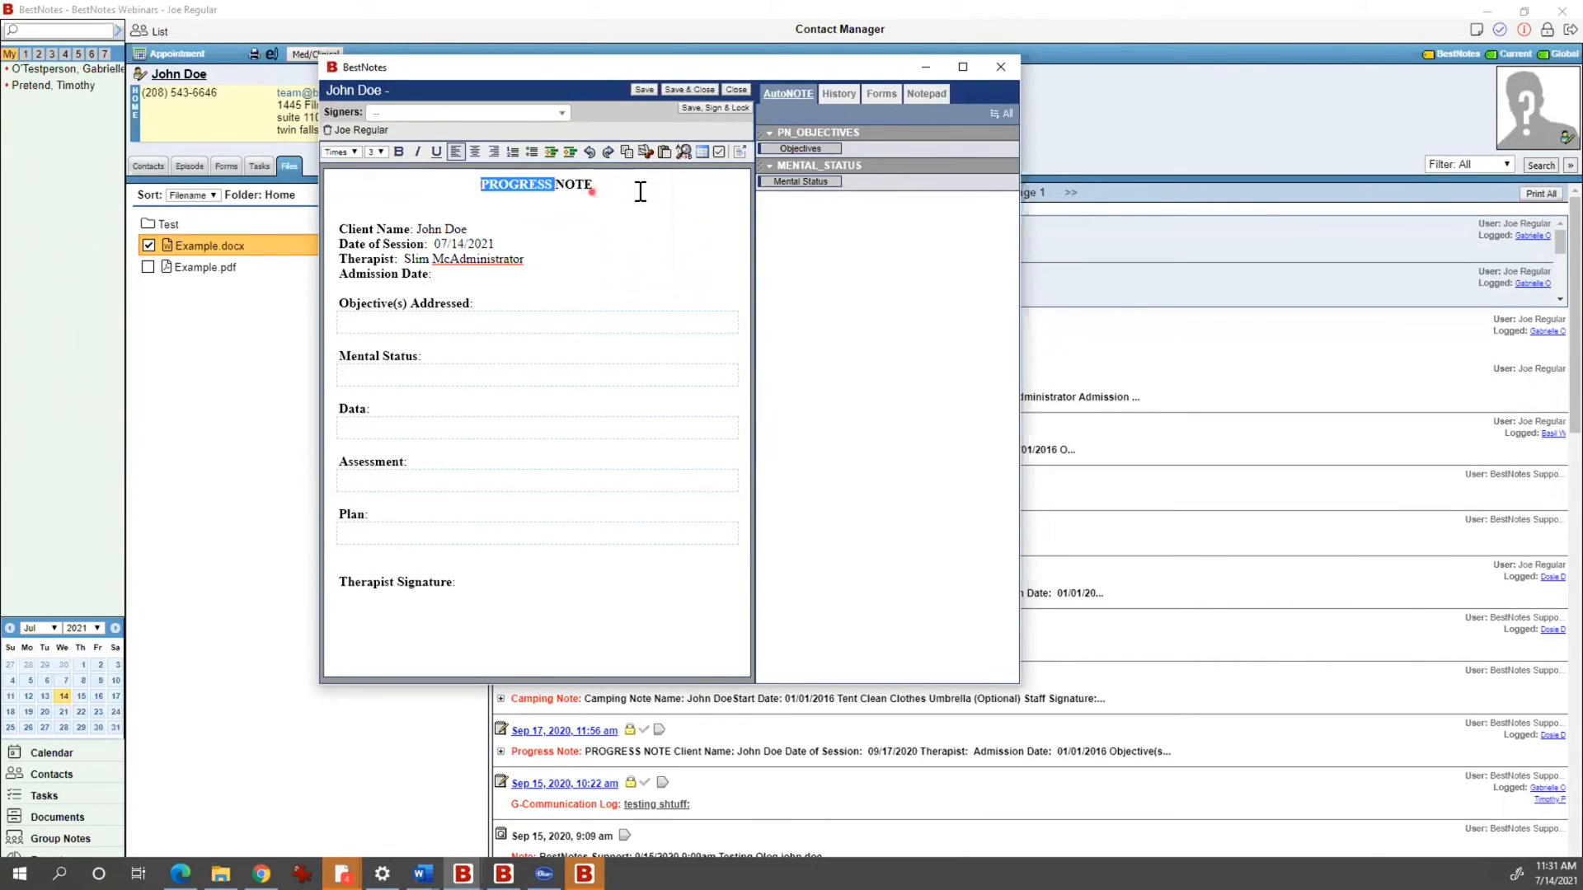
click(373, 581)
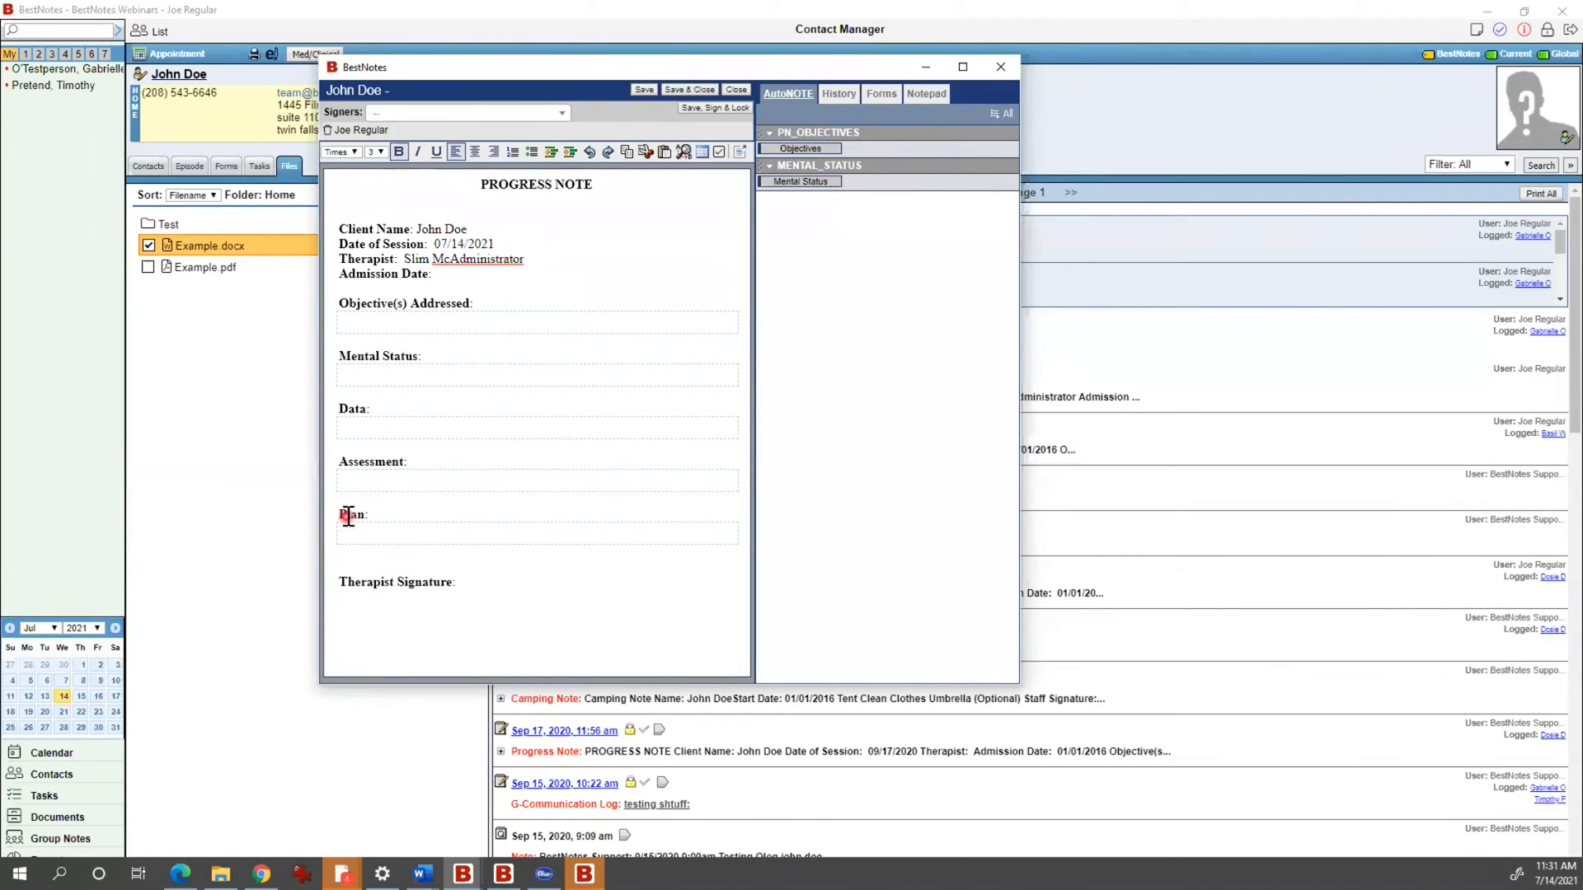
click(354, 410)
triple_click(534, 258)
click(478, 228)
click(482, 242)
drag(470, 229, 441, 244)
click(546, 258)
click(475, 273)
click(814, 150)
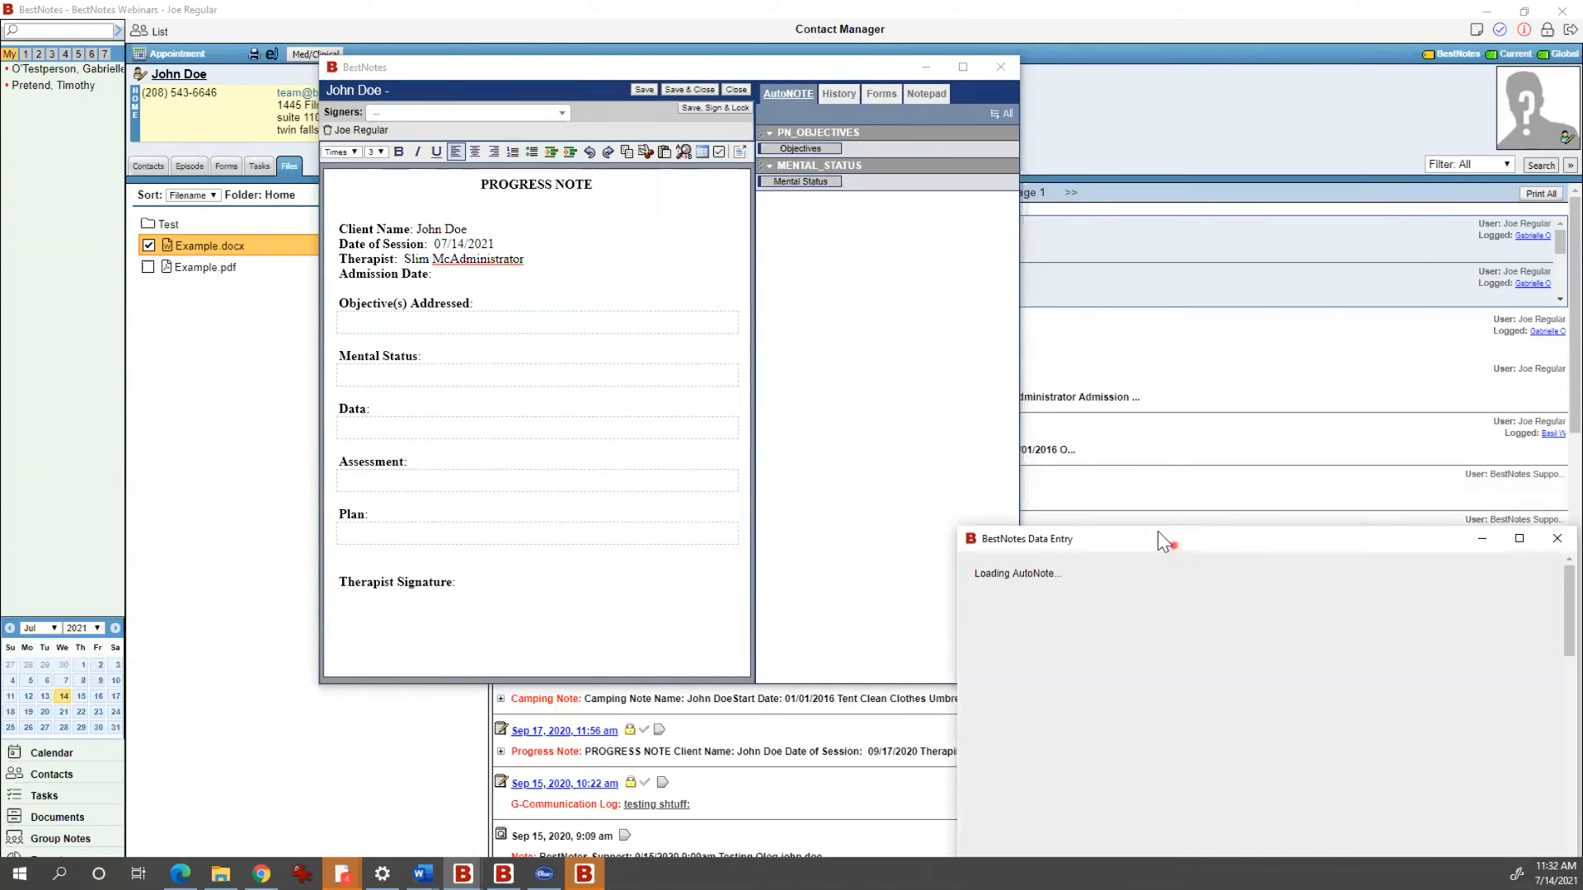
Step: Insert the objective 'client completes Step 1 assignments and passes off with staff member'
drag(1159, 534, 834, 249)
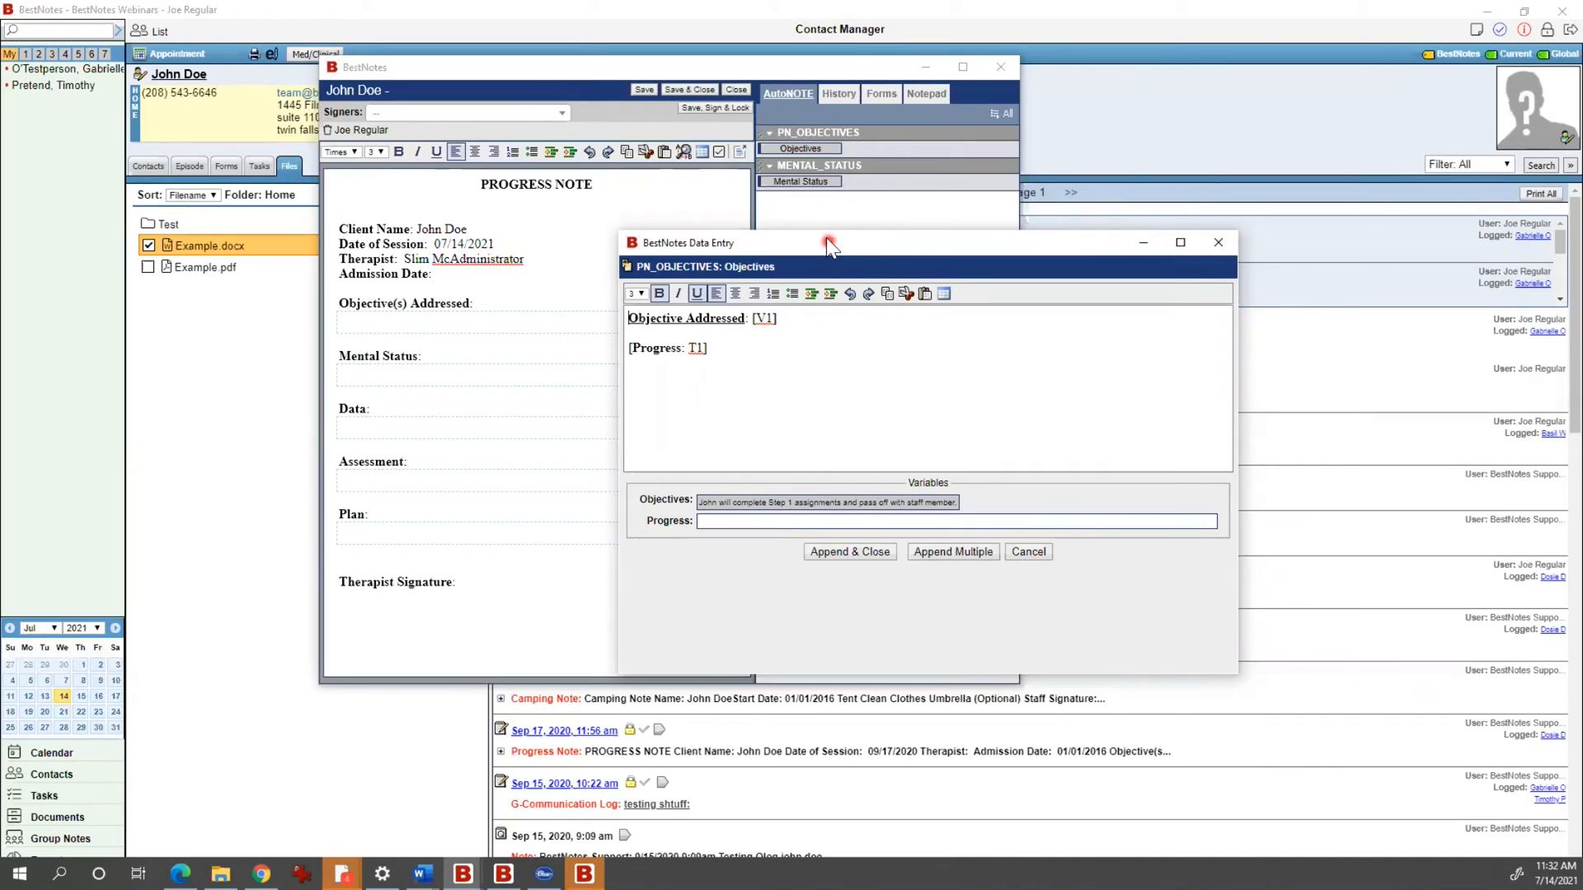
drag(829, 242, 756, 174)
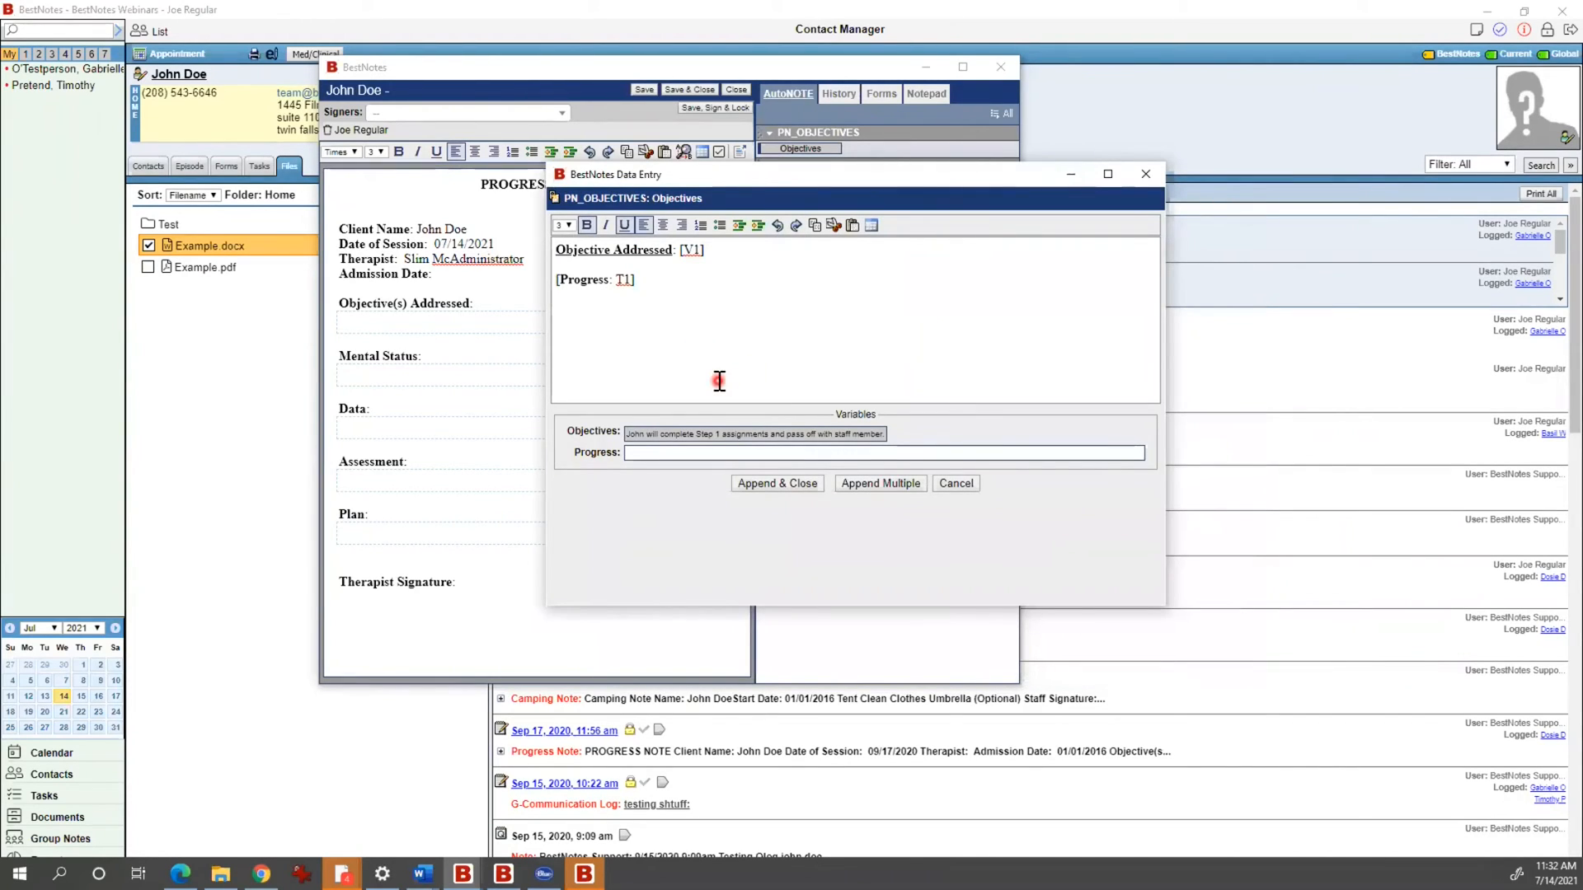
click(711, 437)
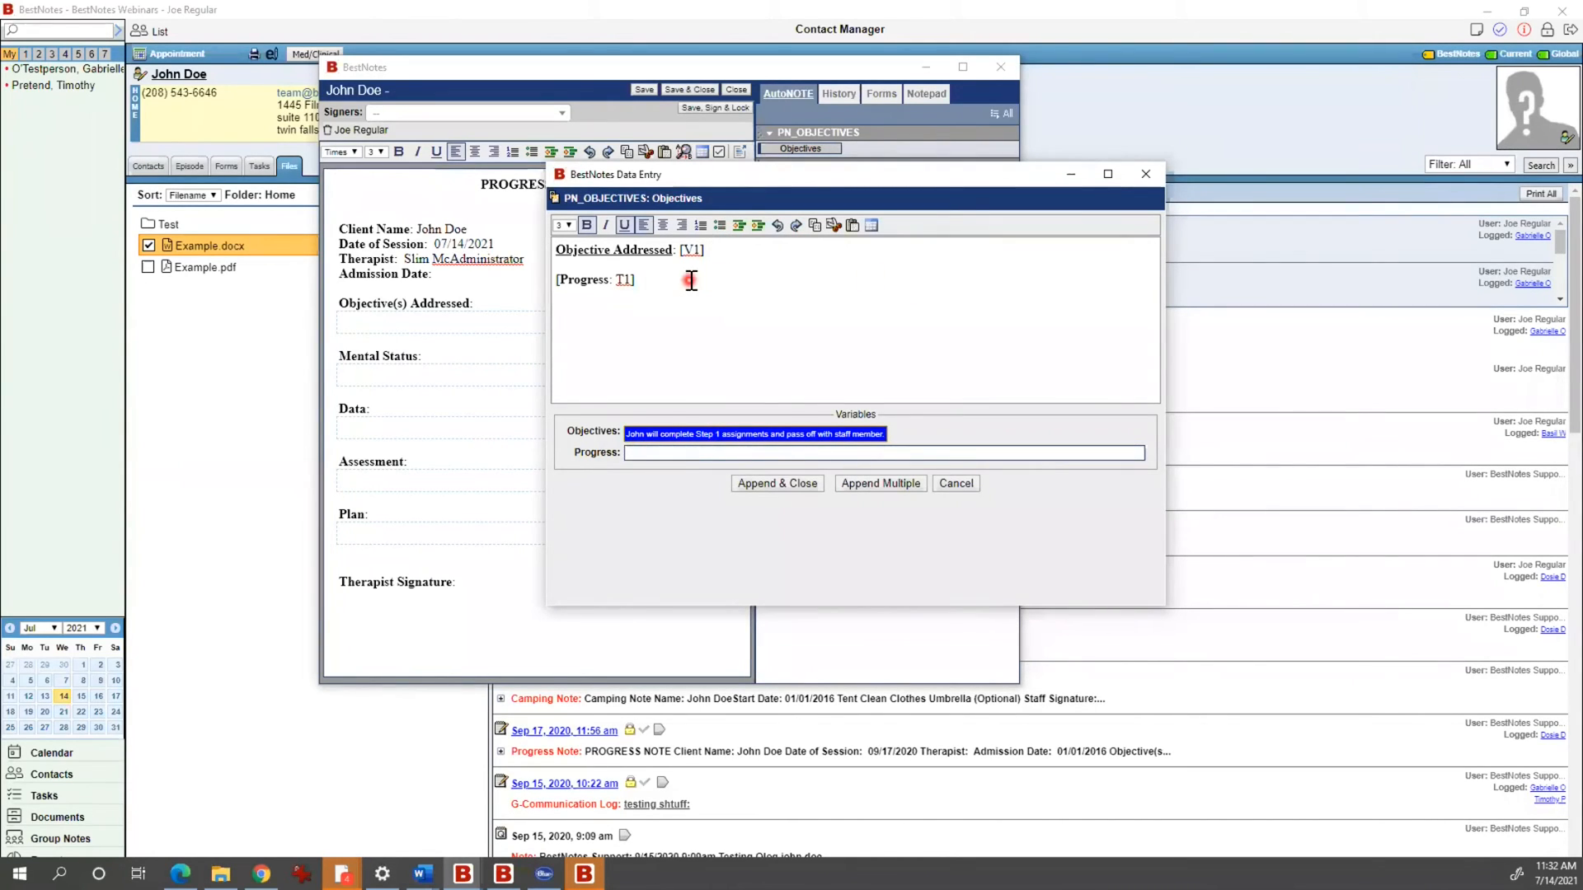
click(780, 482)
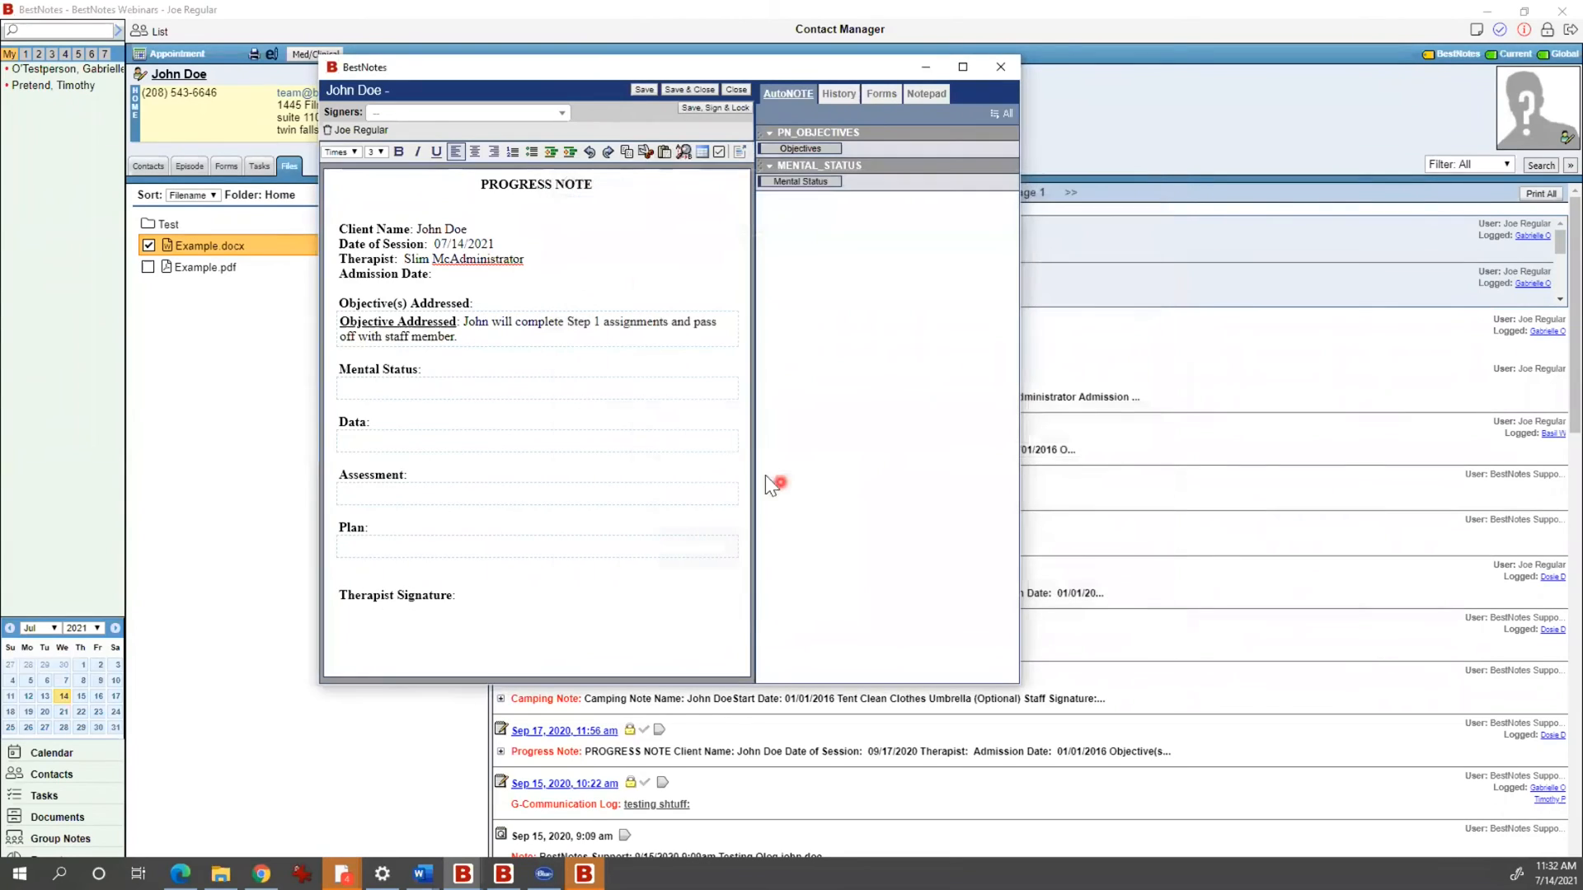
drag(482, 339, 333, 327)
click(480, 339)
Step: Set Mental Status Affect and Mood Appropriate, Speech Normal, Danger Risk and thought content Intact/Organized
click(827, 182)
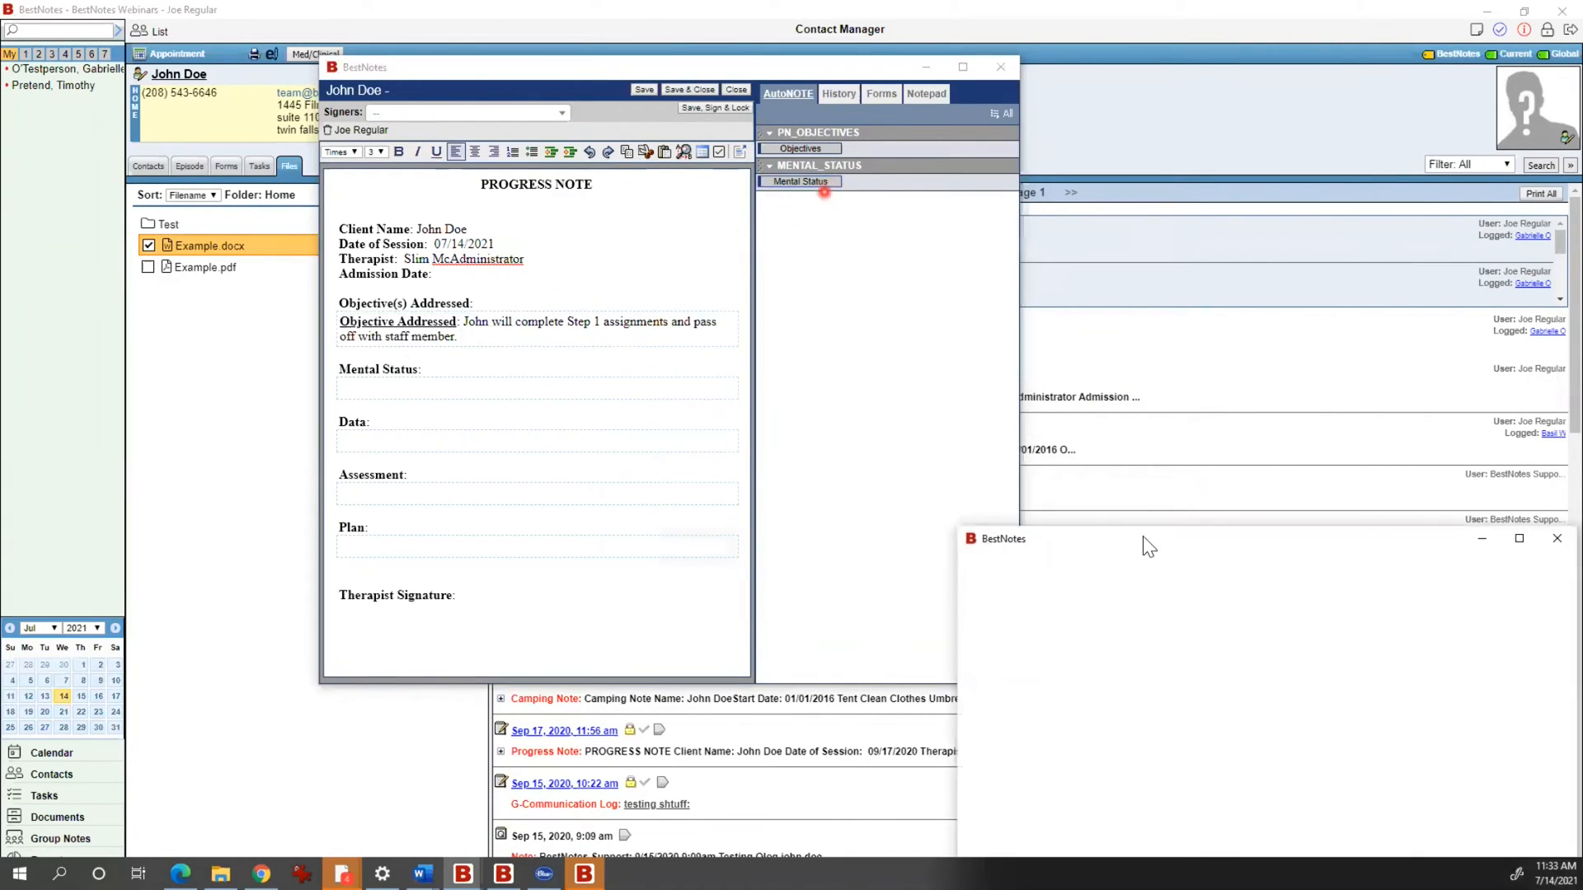
click(1138, 548)
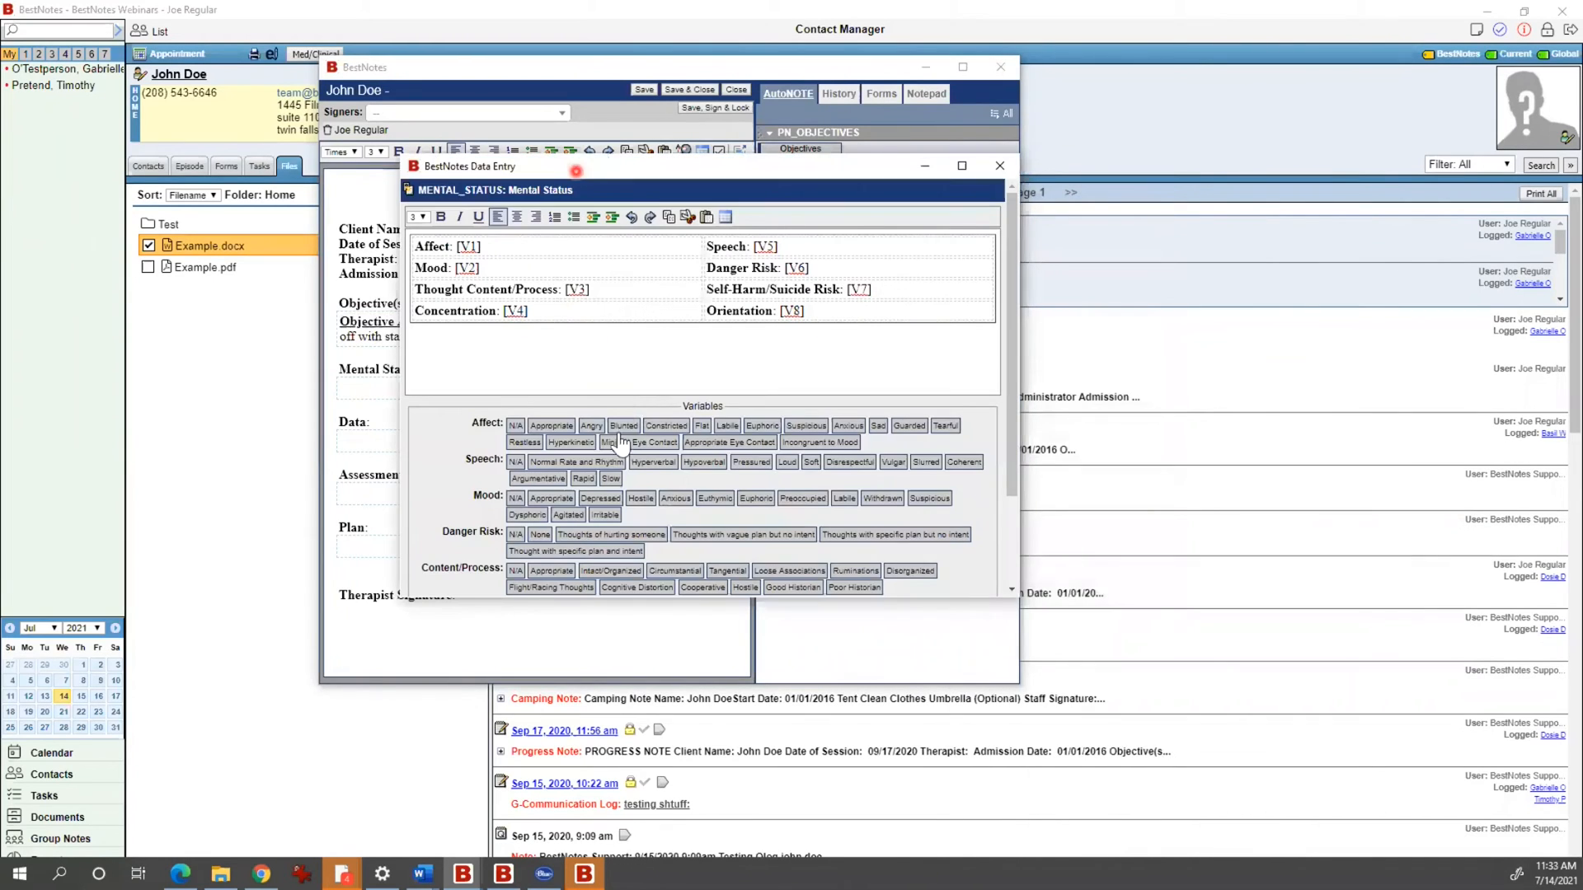
click(551, 425)
click(575, 462)
click(552, 498)
click(609, 534)
click(630, 570)
Step: Add Self-Harm risk, Concentration Preoccupied, Orientation Person & Place, insert the table, and list past notes
scroll(653, 545, down, 3)
click(601, 487)
click(592, 523)
click(599, 544)
click(633, 573)
click(711, 320)
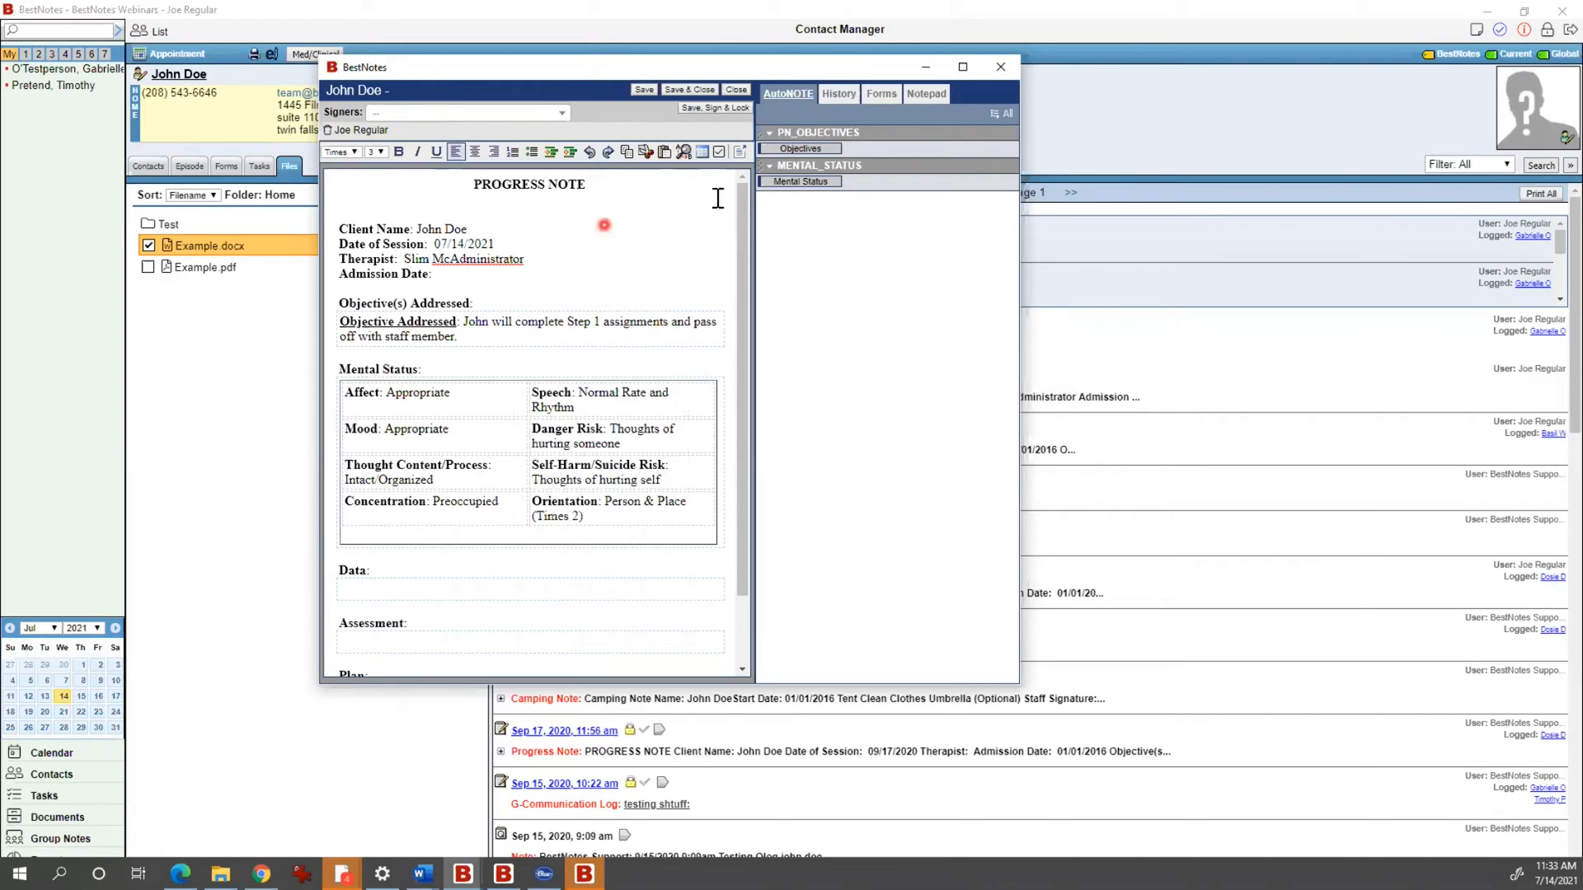
click(845, 95)
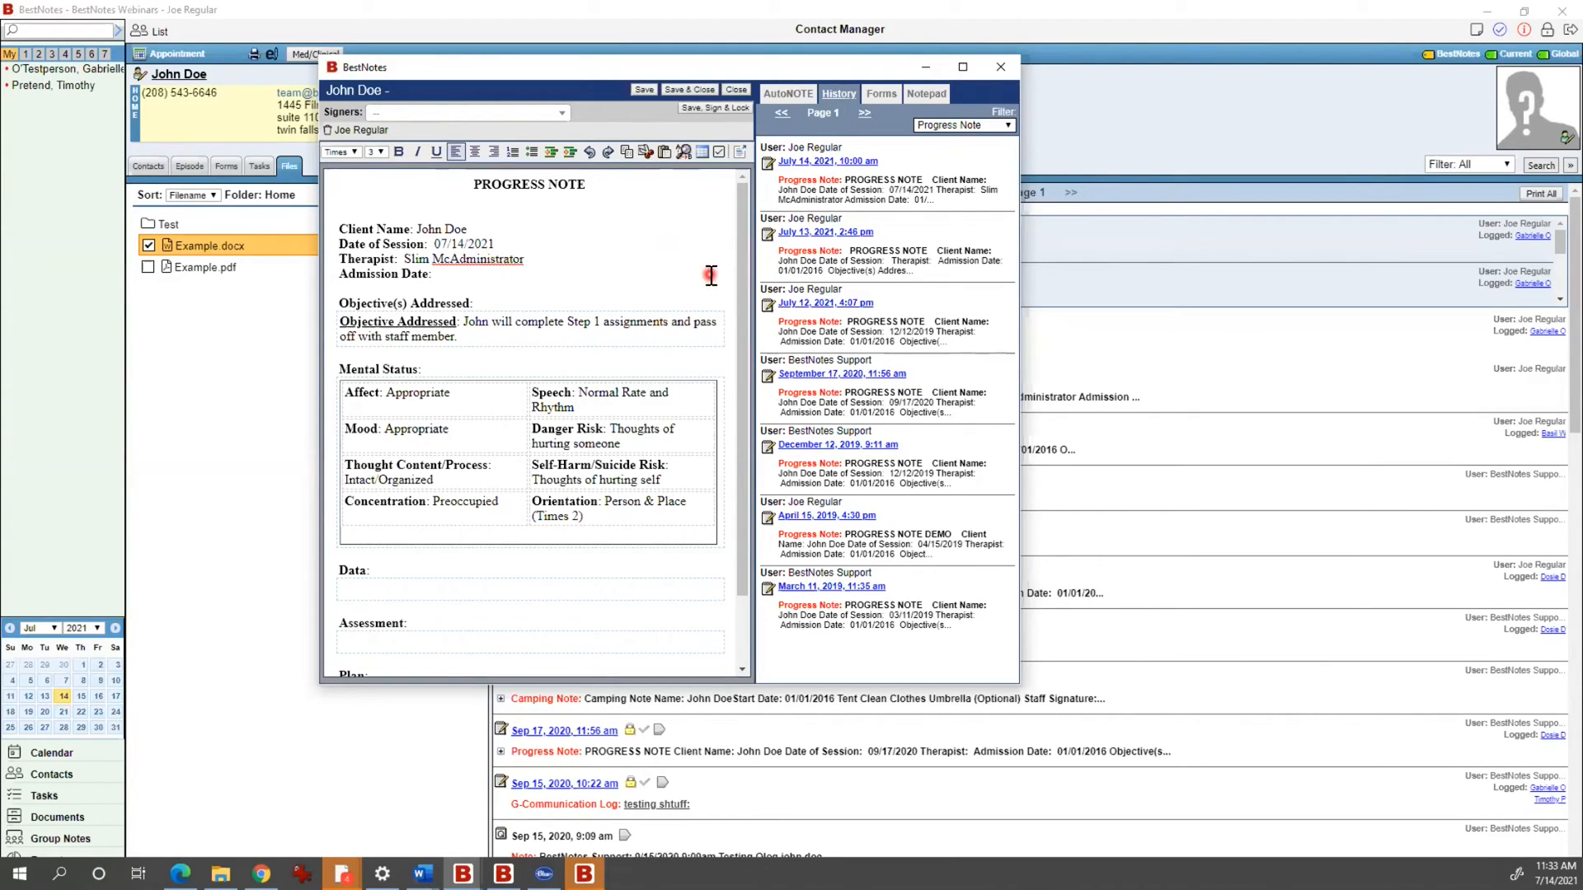
Step: Copy the July 13, 2021 note's assessment into Assessment and append 'Mostly.'
click(810, 239)
scroll(885, 375, down, 2)
scroll(884, 376, down, 2)
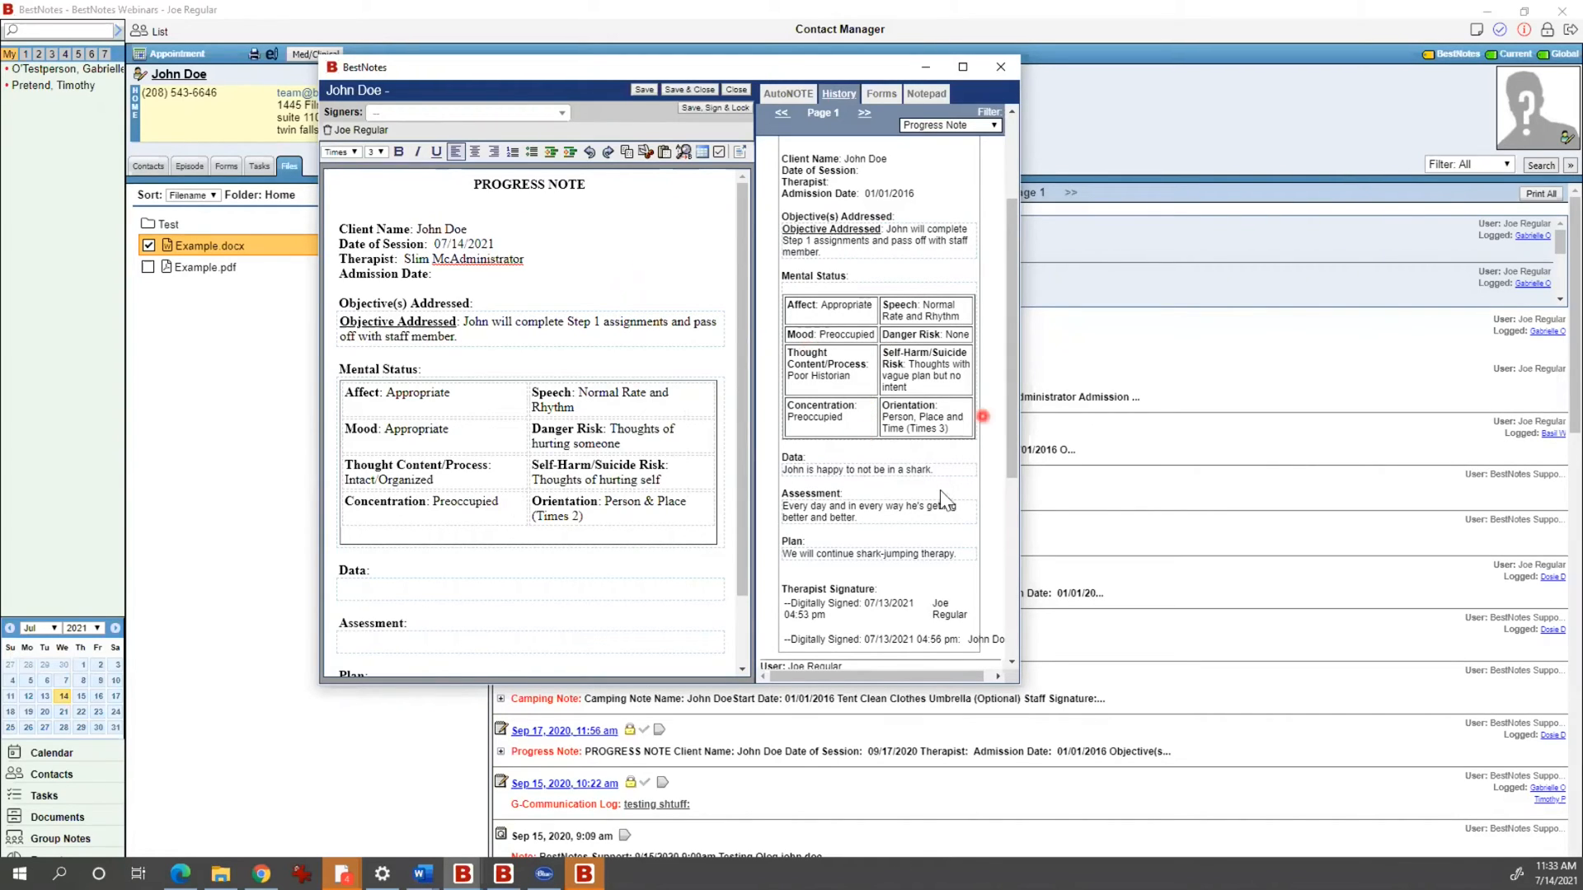
click(845, 518)
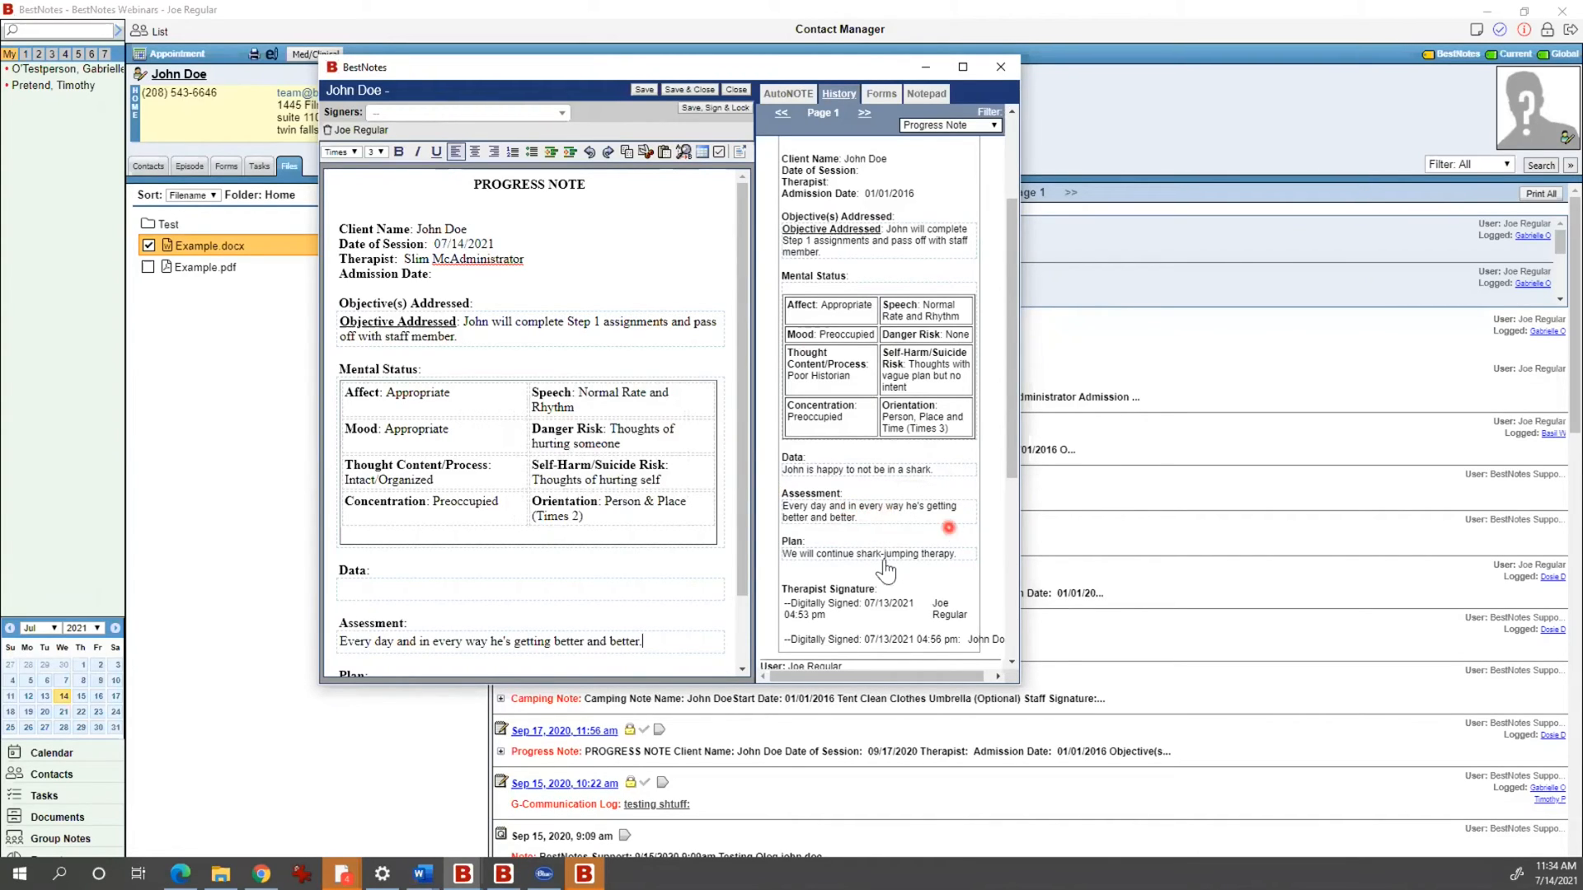
click(429, 641)
text(Mostly.)
scroll(907, 371, up, 5)
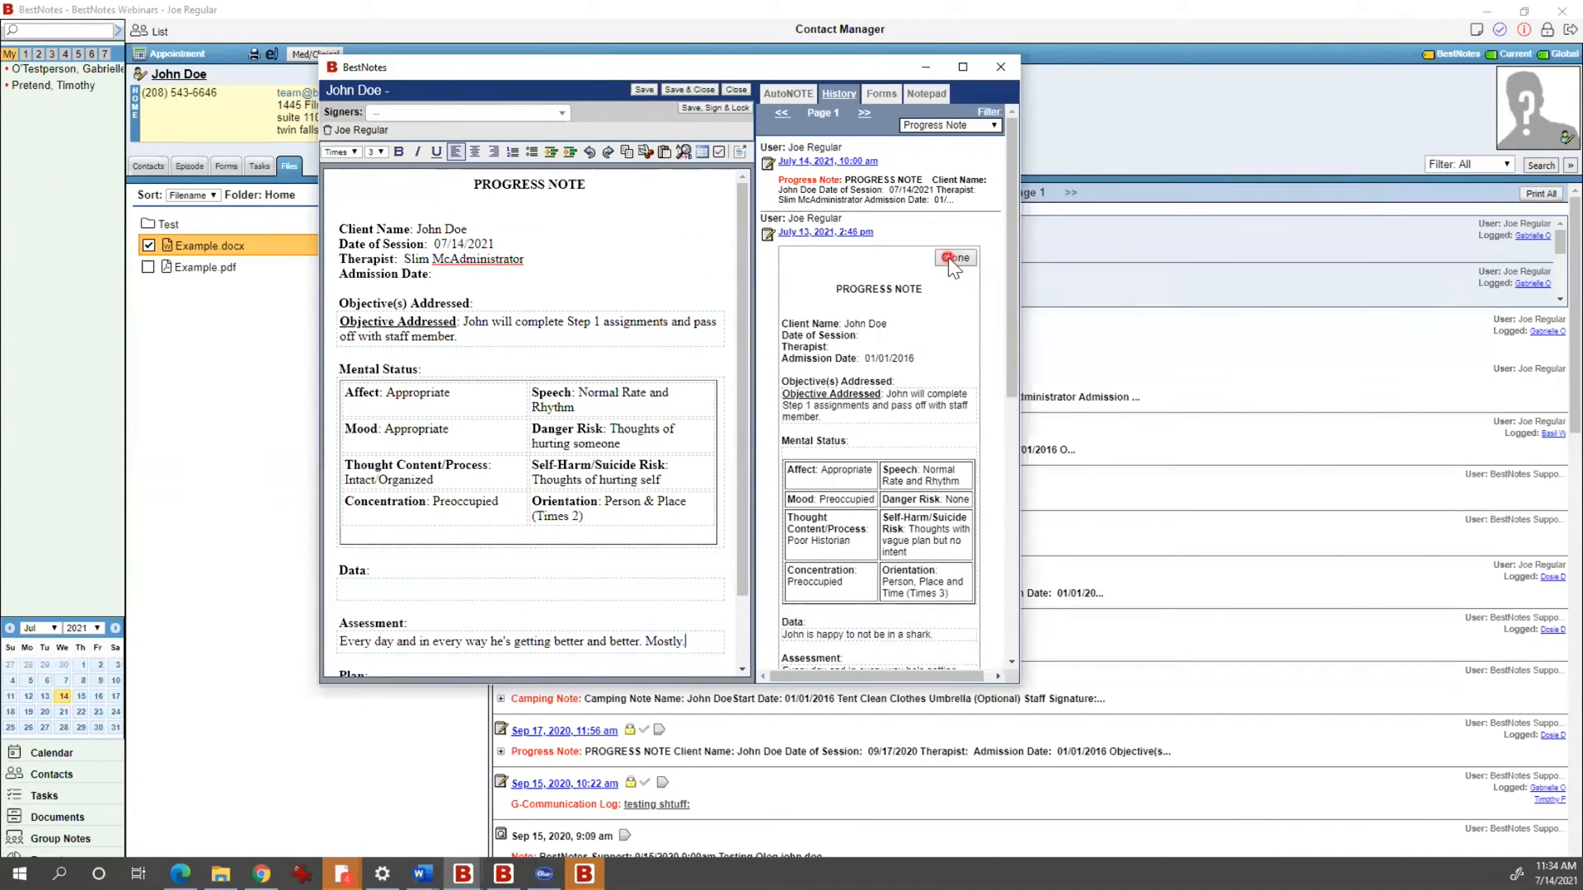
Step: Clone the July 13 progress note into this note and append 'Mostly.' to its assessment
click(952, 257)
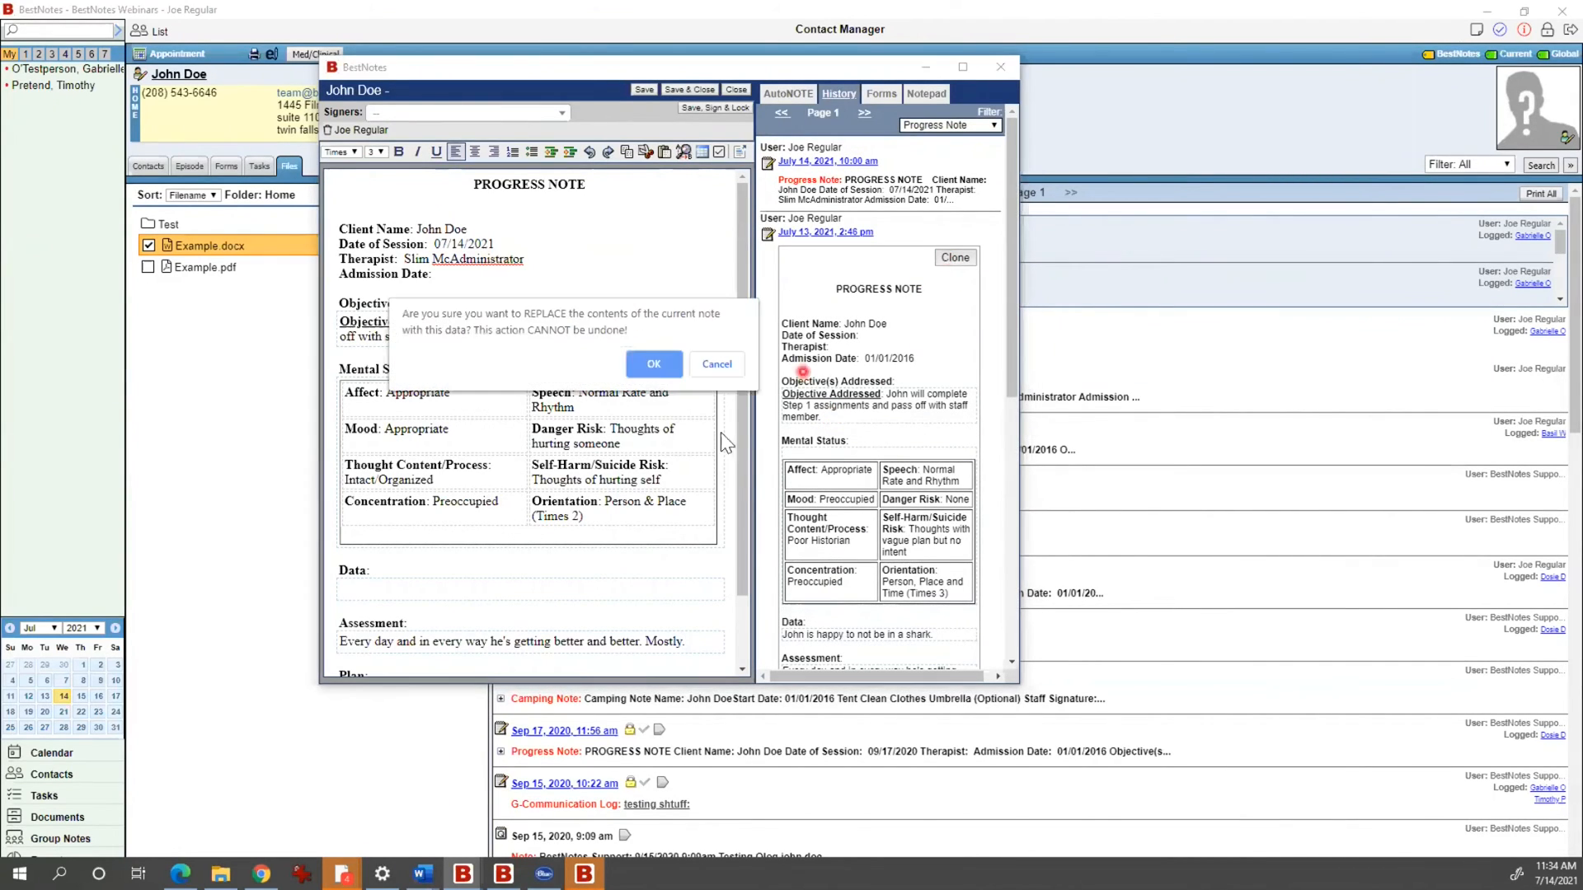
click(654, 363)
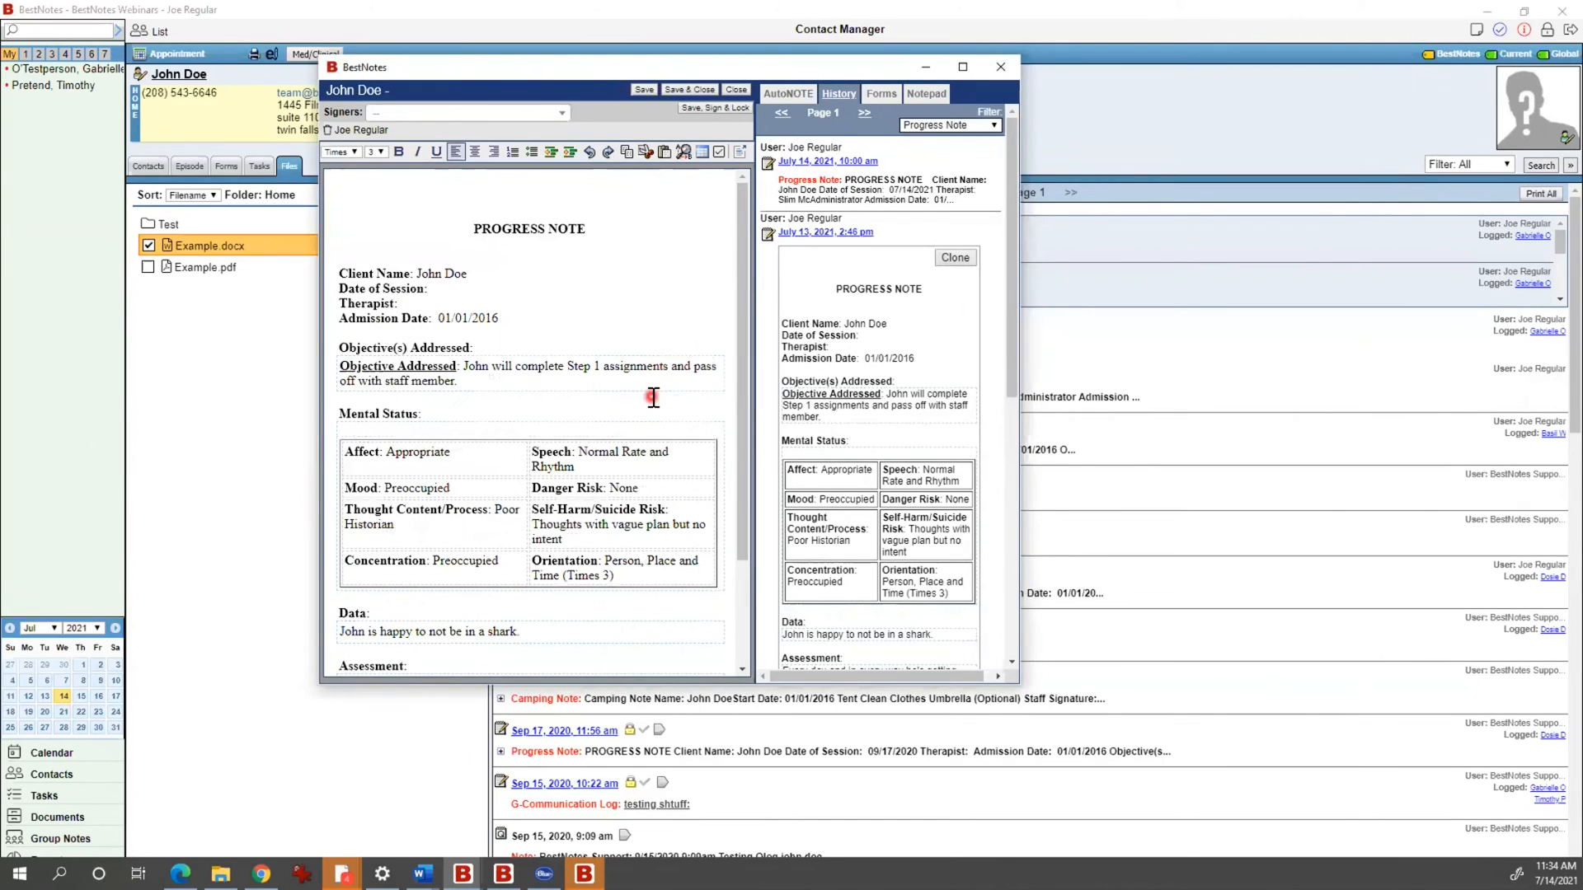
scroll(547, 344, down, 3)
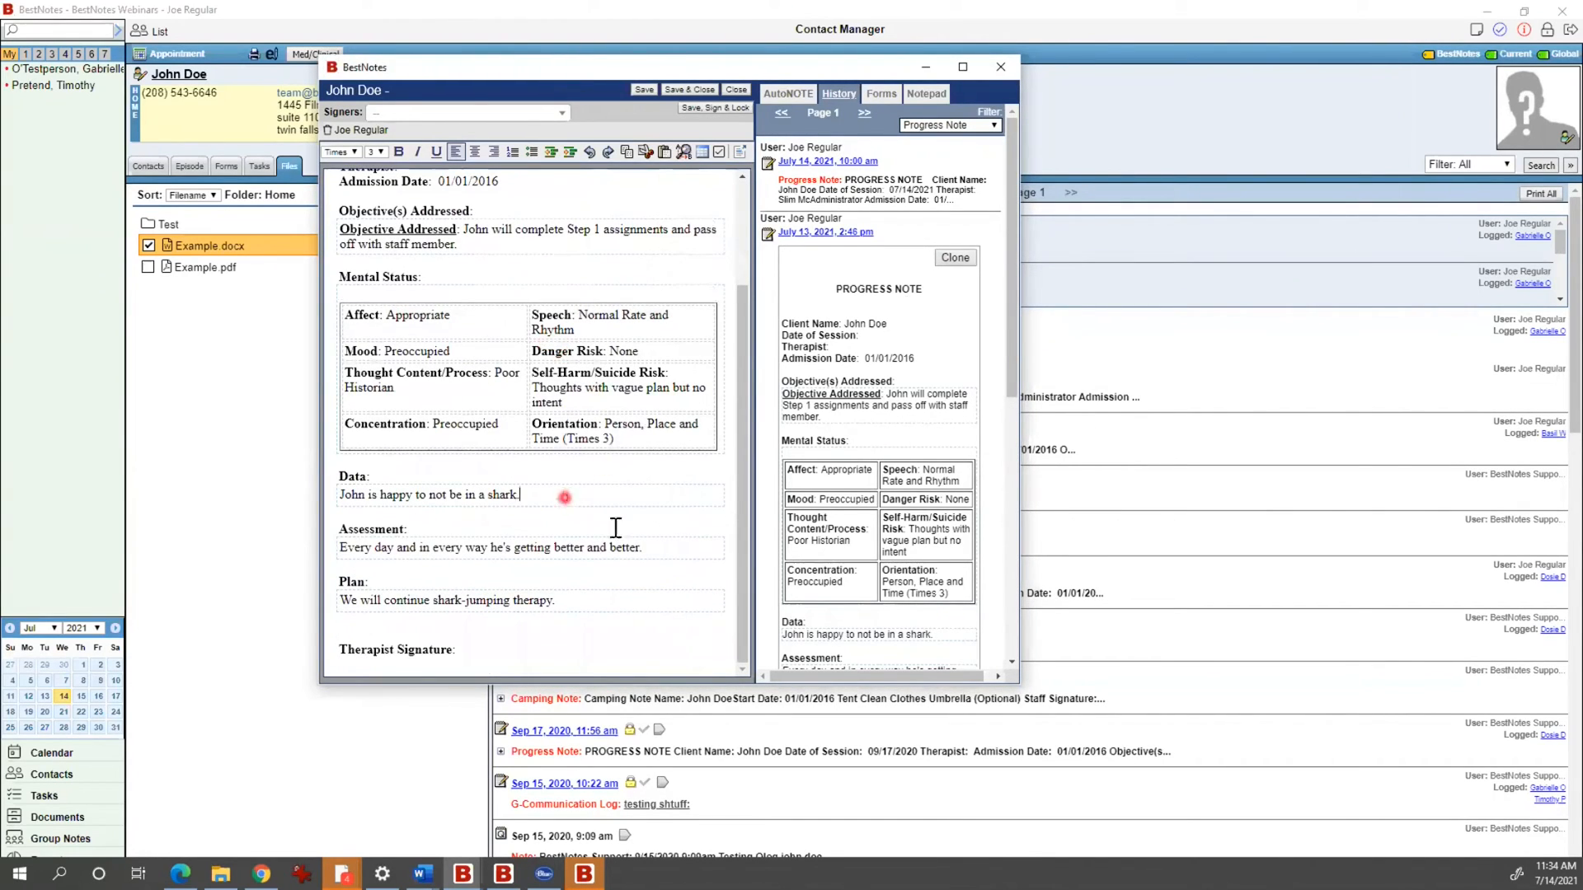
click(659, 547)
text(Mostly.)
scroll(615, 481, up, 3)
Step: Check the Admission Date and Date of Session lines, then show the Sample form's fields
click(500, 320)
click(437, 290)
click(854, 349)
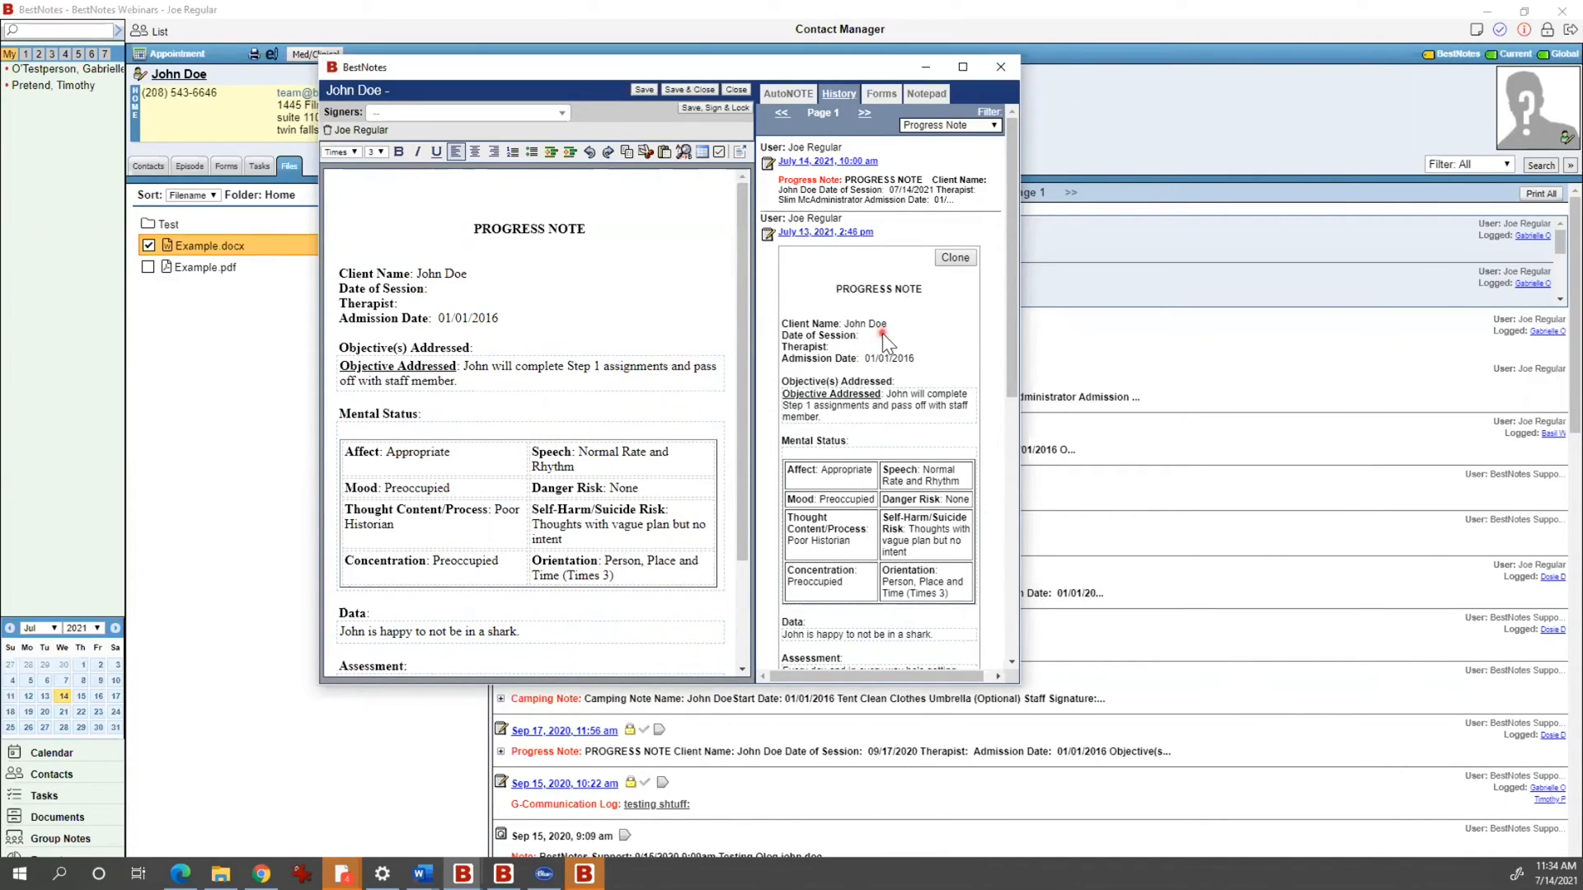
triple_click(882, 333)
click(882, 333)
click(436, 286)
scroll(549, 301, down, 3)
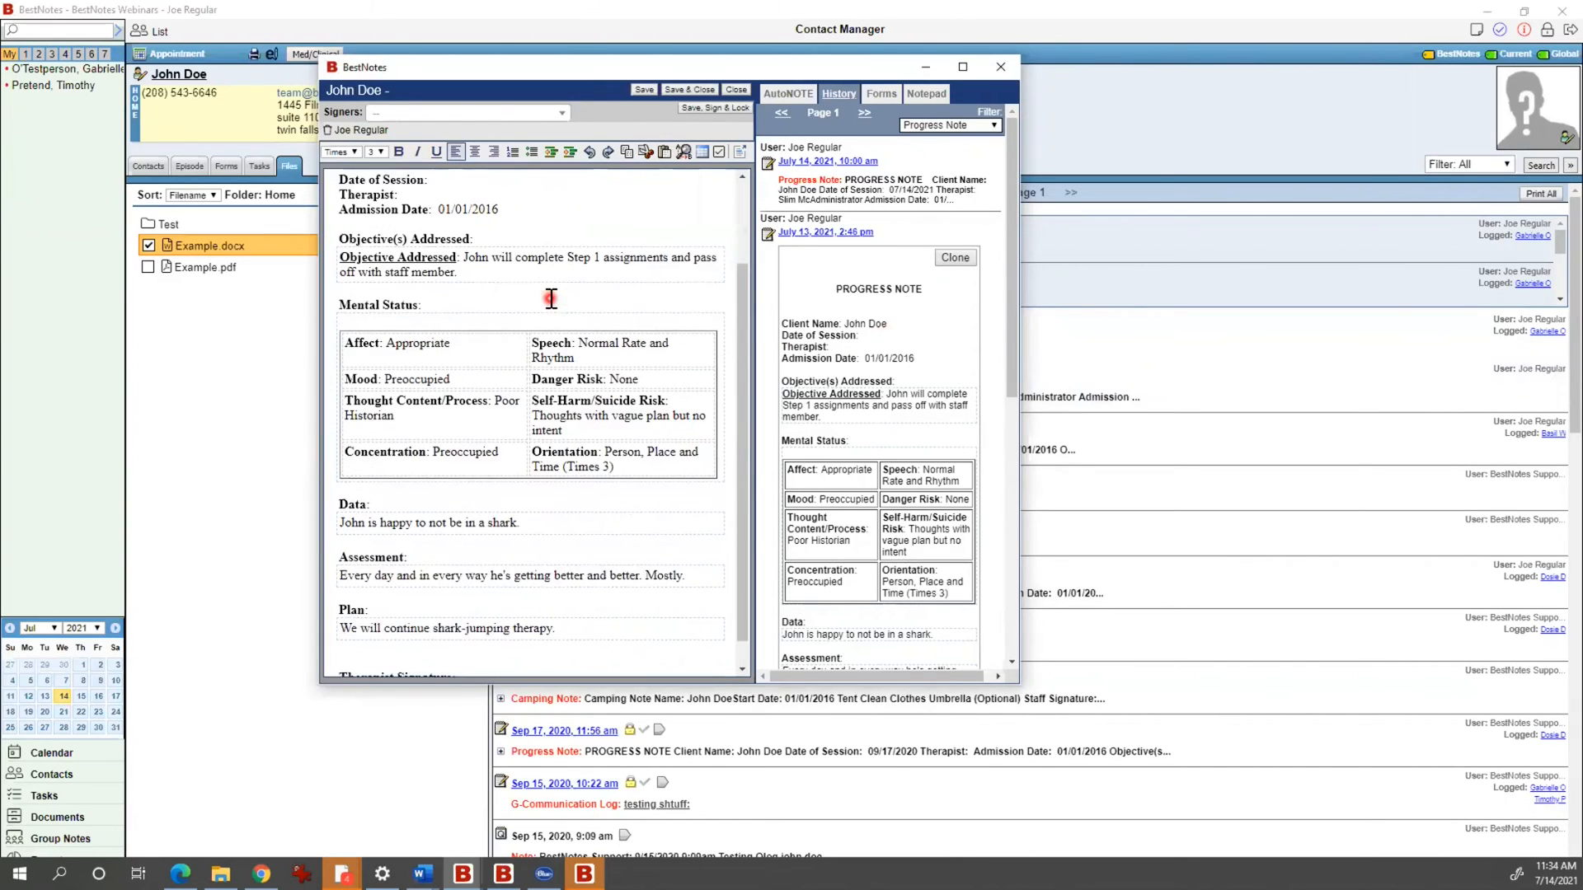
scroll(525, 409, up, 3)
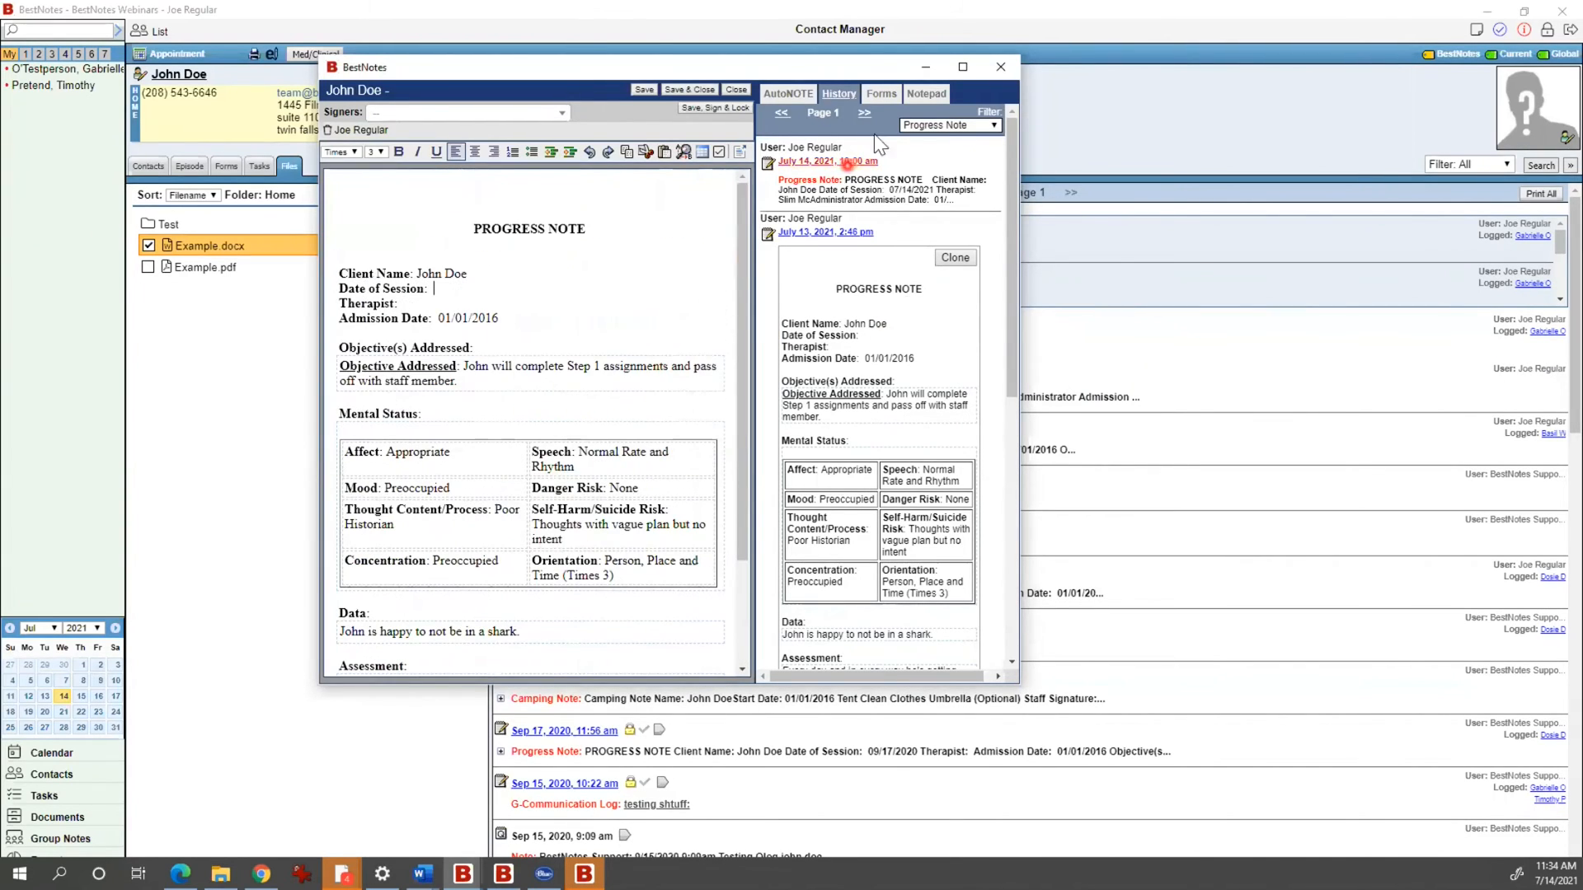
click(900, 90)
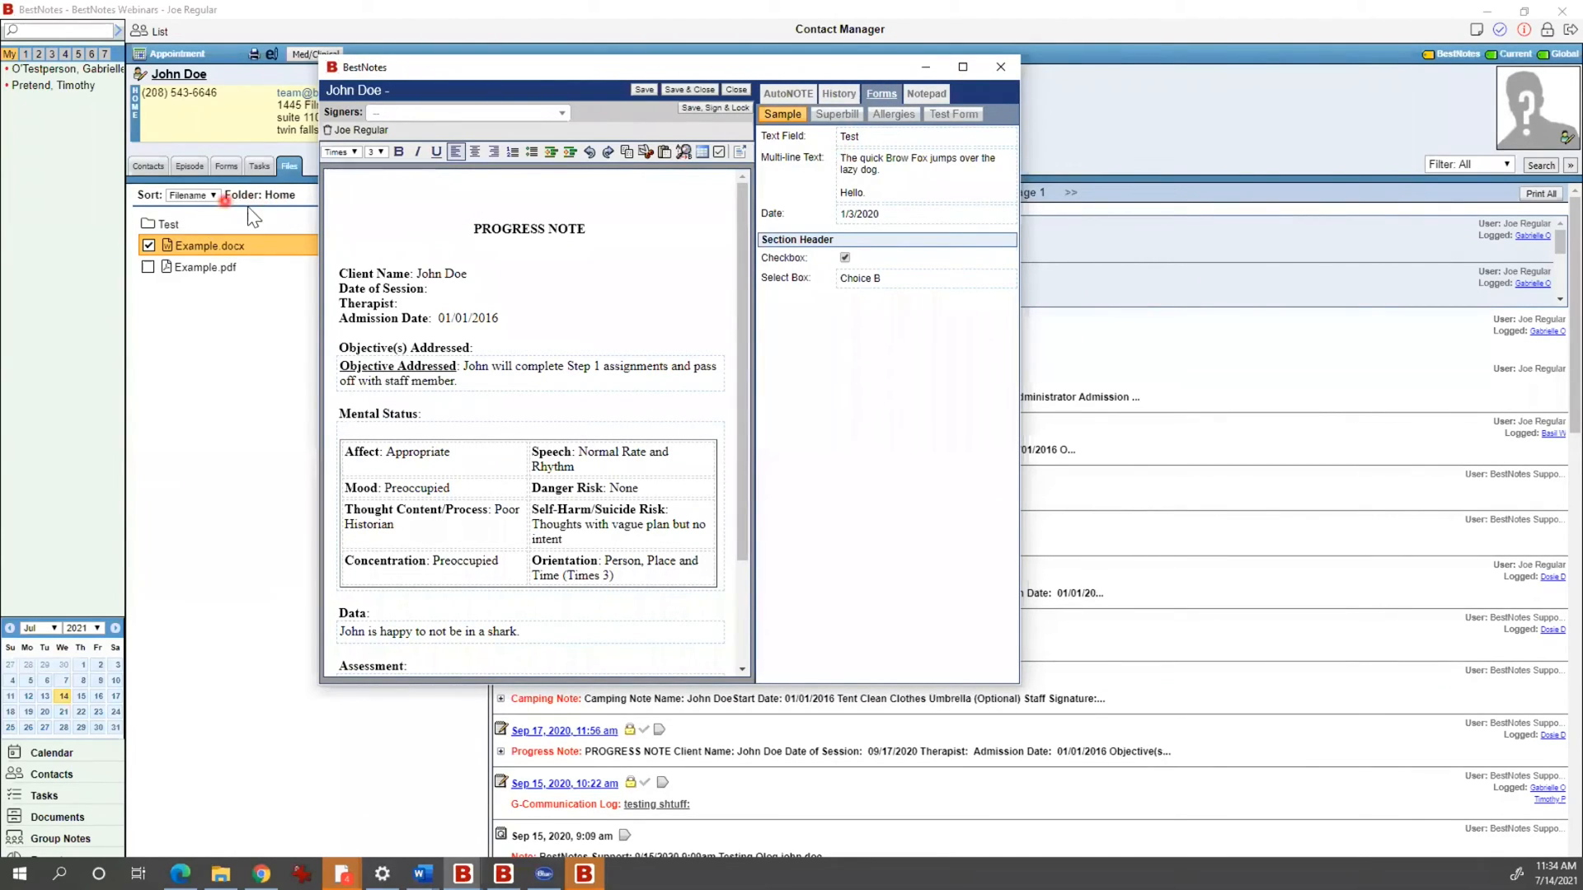
click(849, 161)
drag(553, 70, 586, 58)
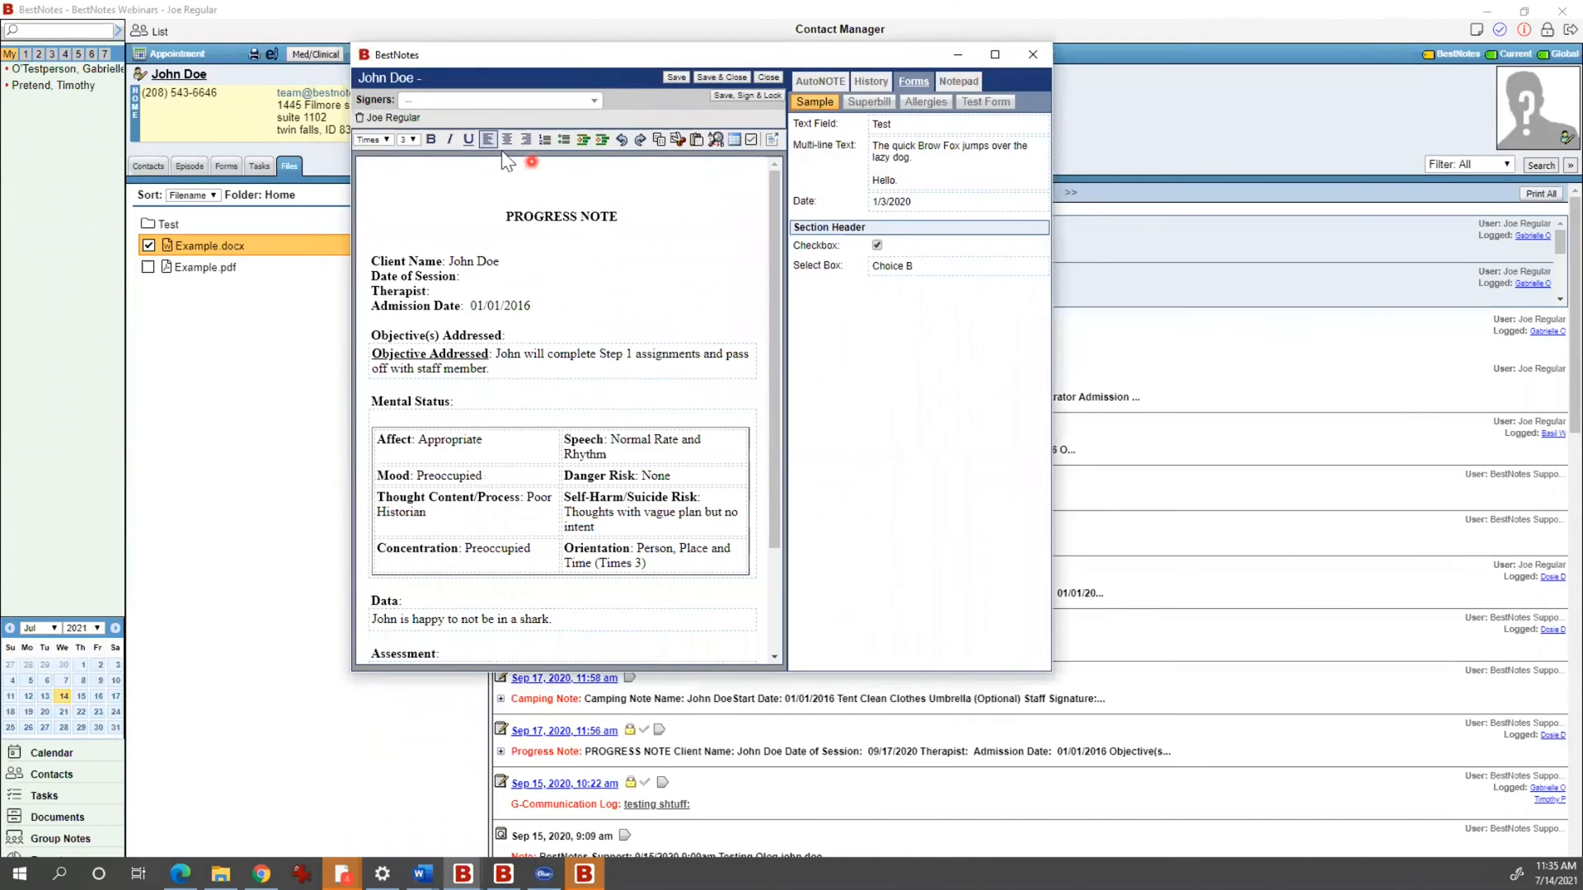
Step: Add a related contact, the client and the administrator user as signers on the note
click(467, 102)
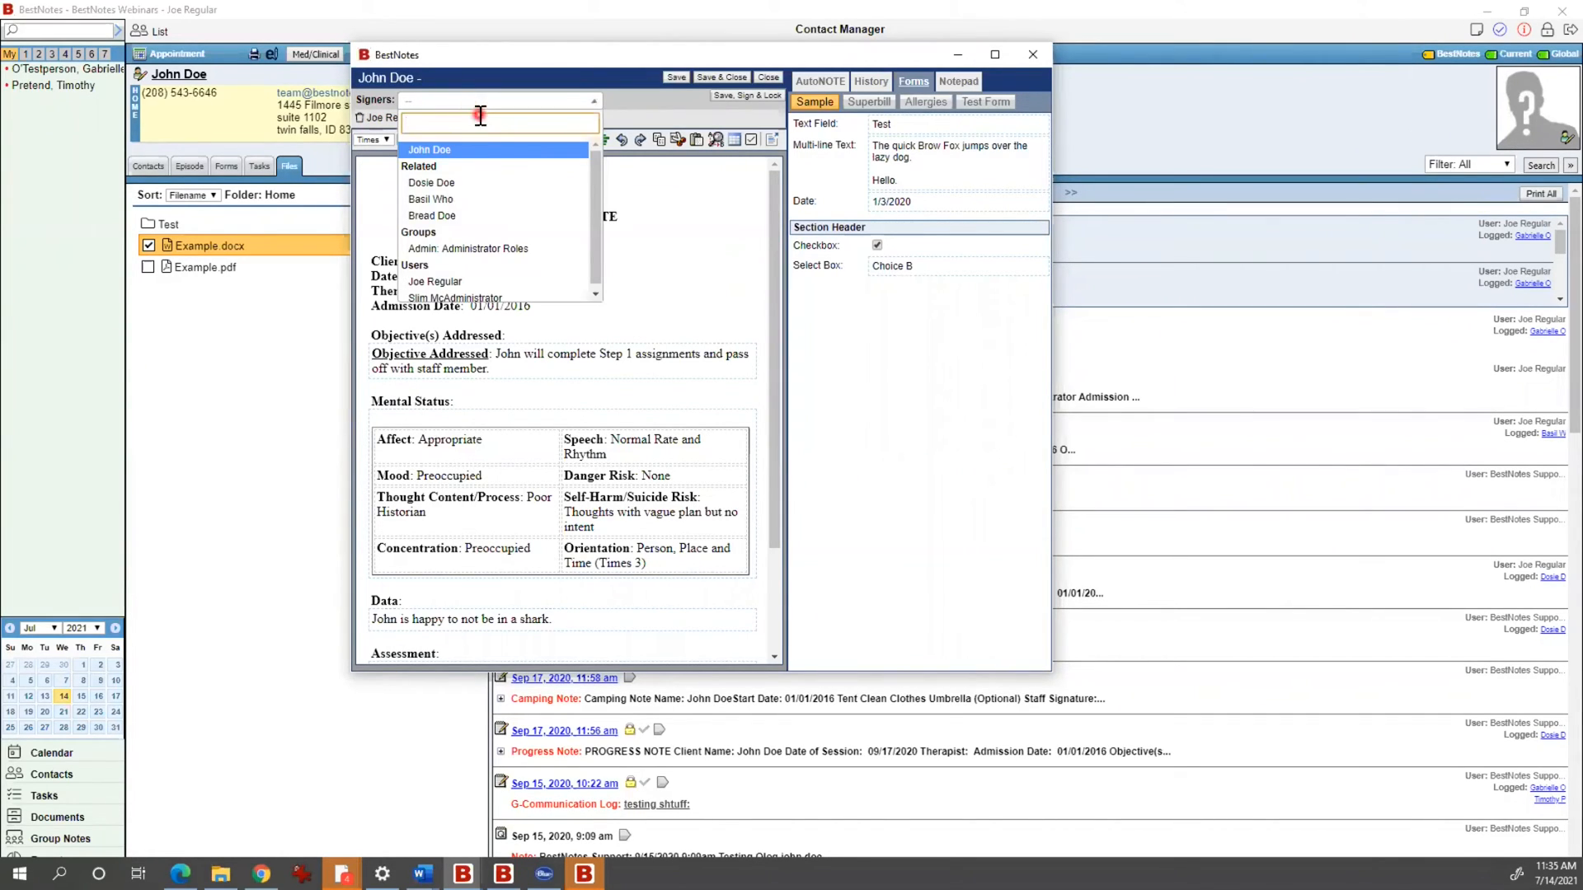
click(475, 201)
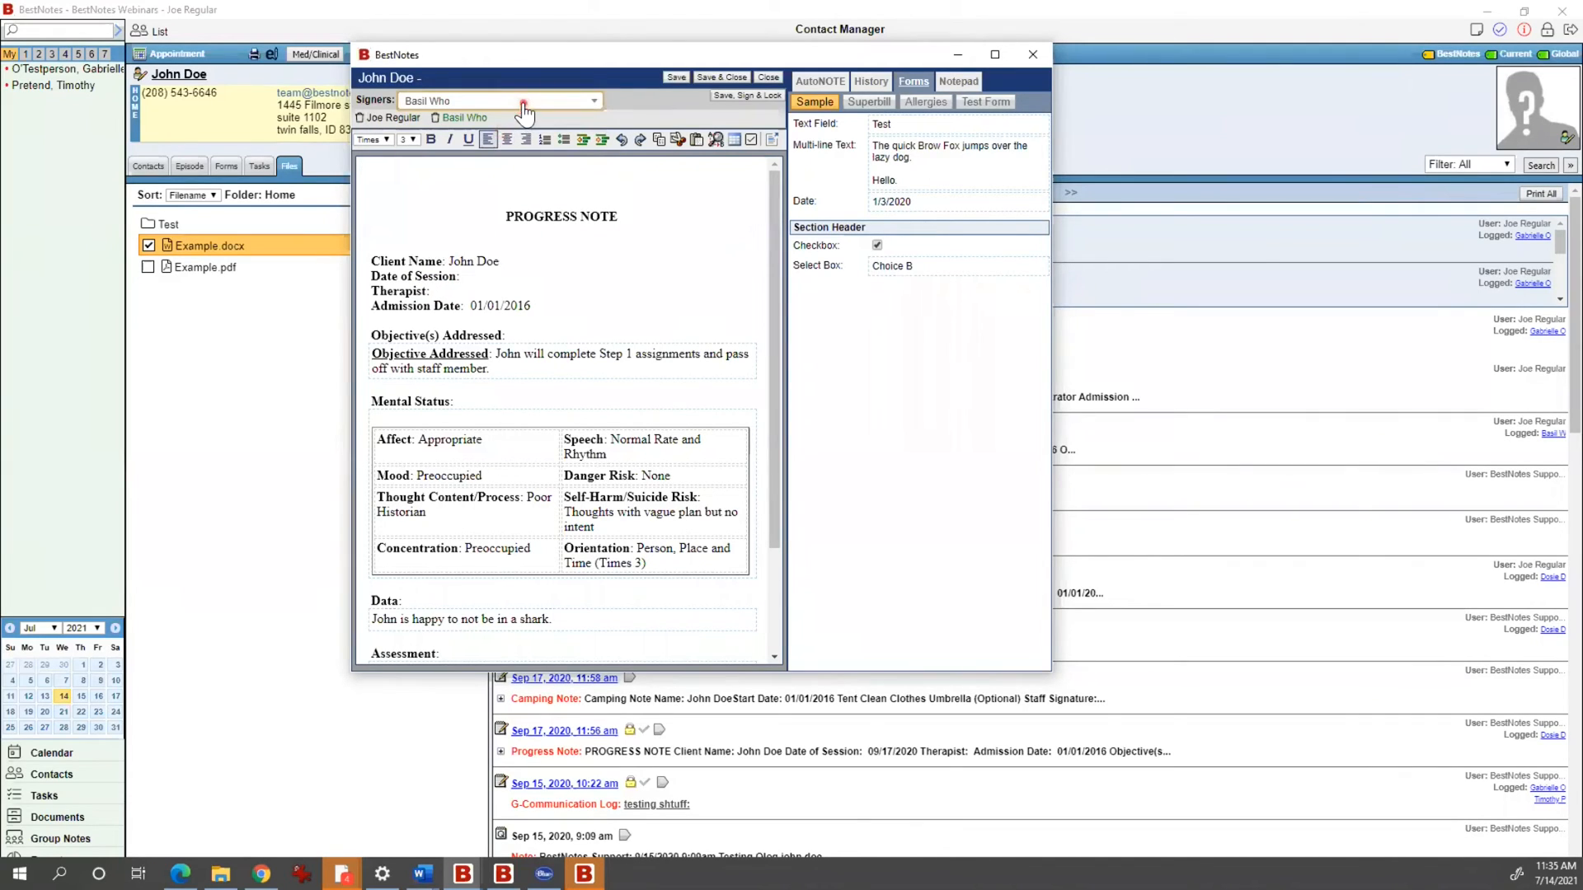
click(522, 104)
click(483, 160)
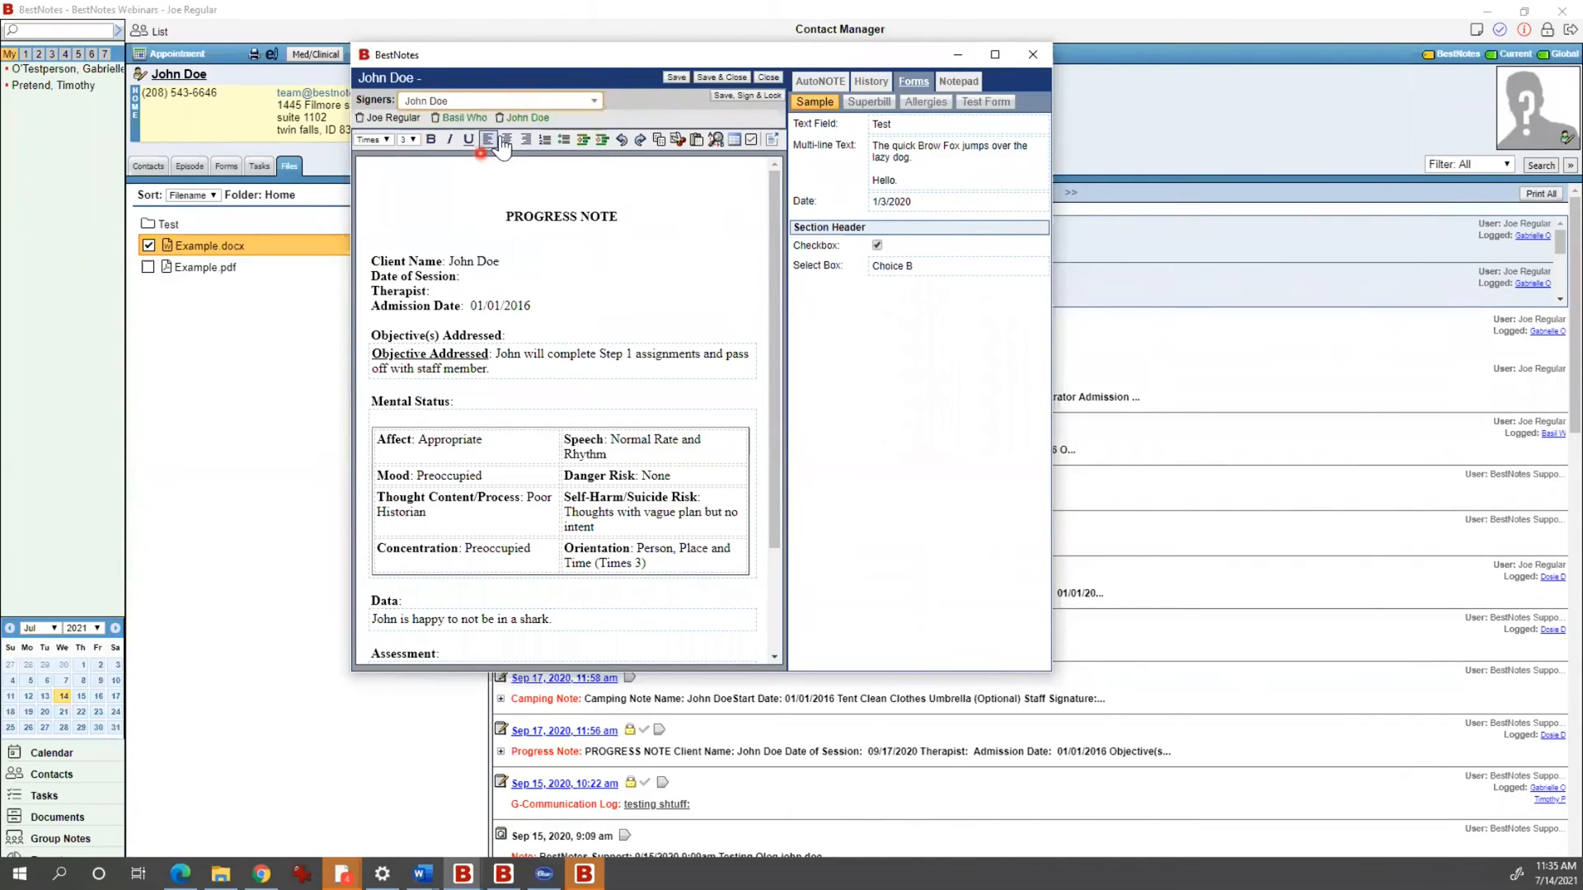
click(537, 101)
click(493, 286)
click(580, 228)
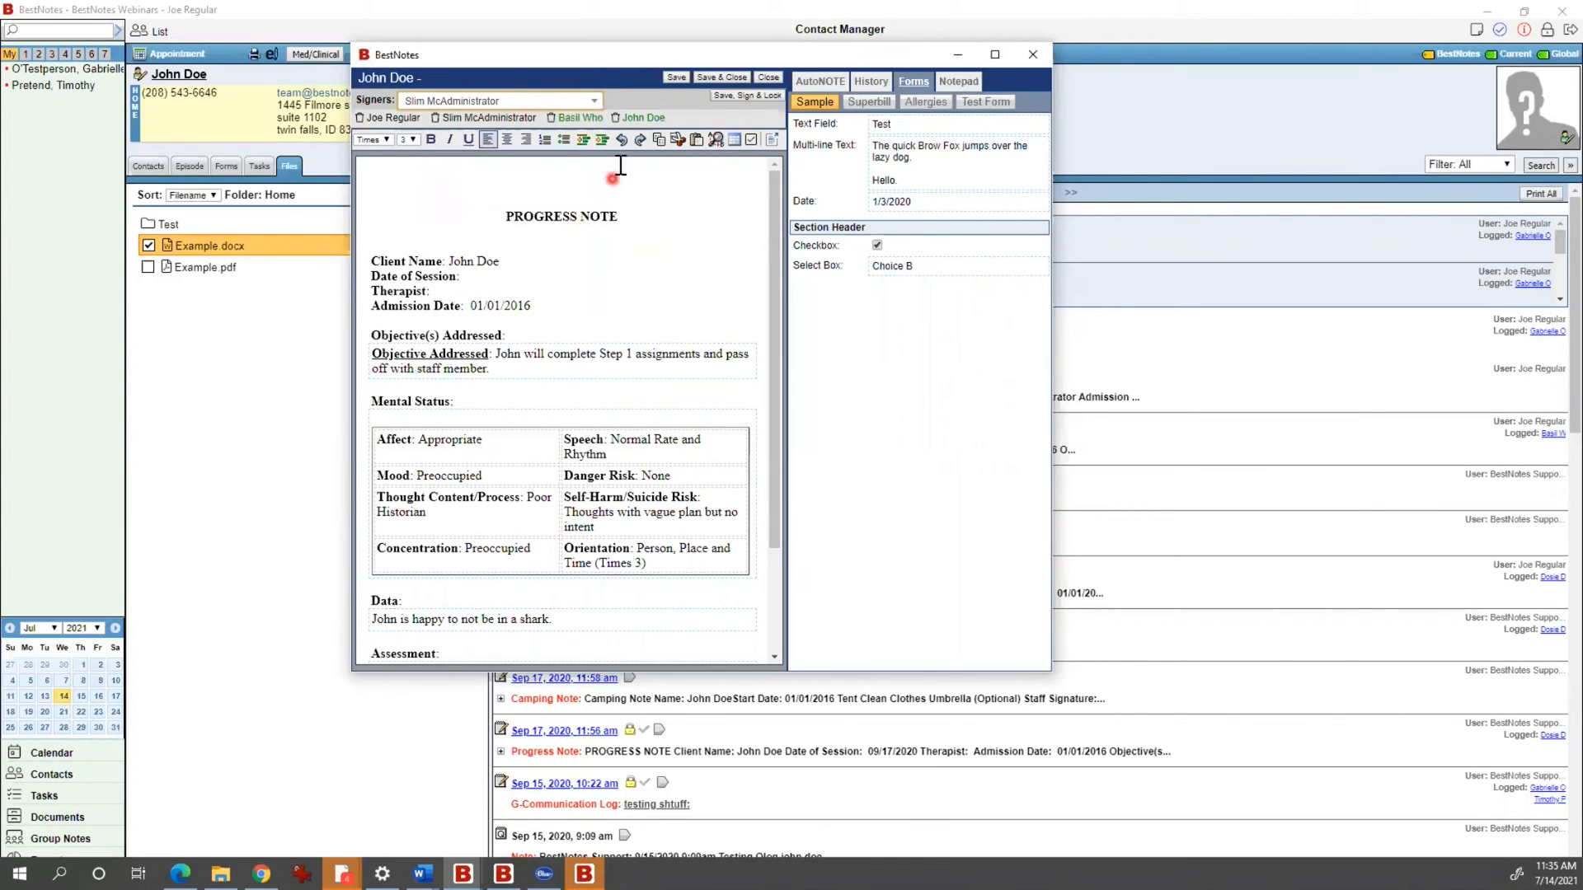
click(454, 184)
Step: Remove every signer from the note again, leaving the signer list empty
click(615, 117)
click(551, 117)
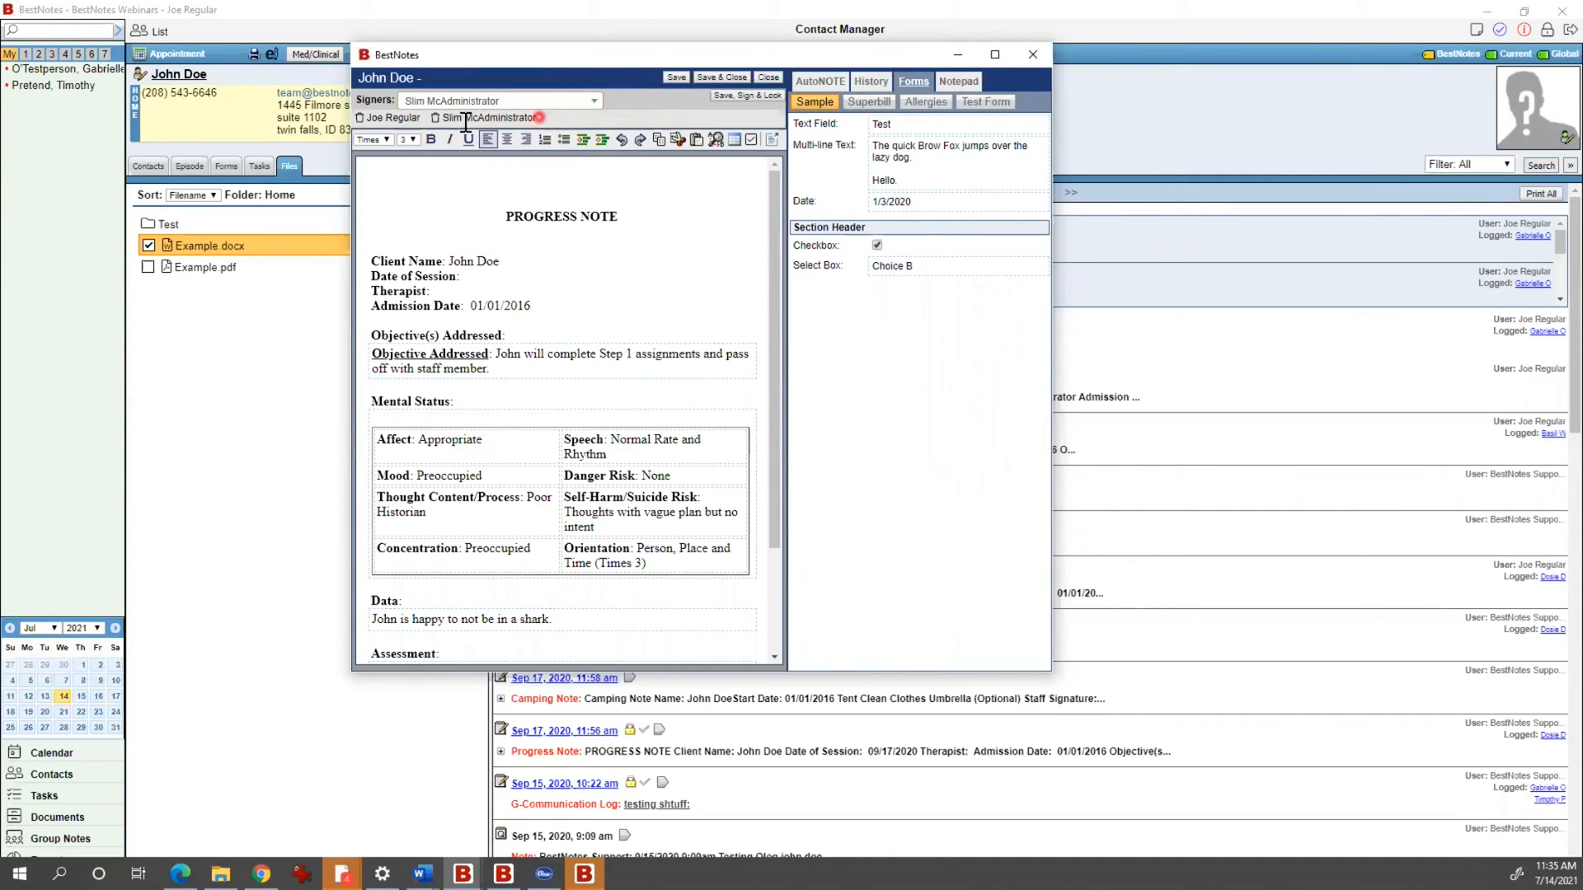
click(435, 118)
click(361, 117)
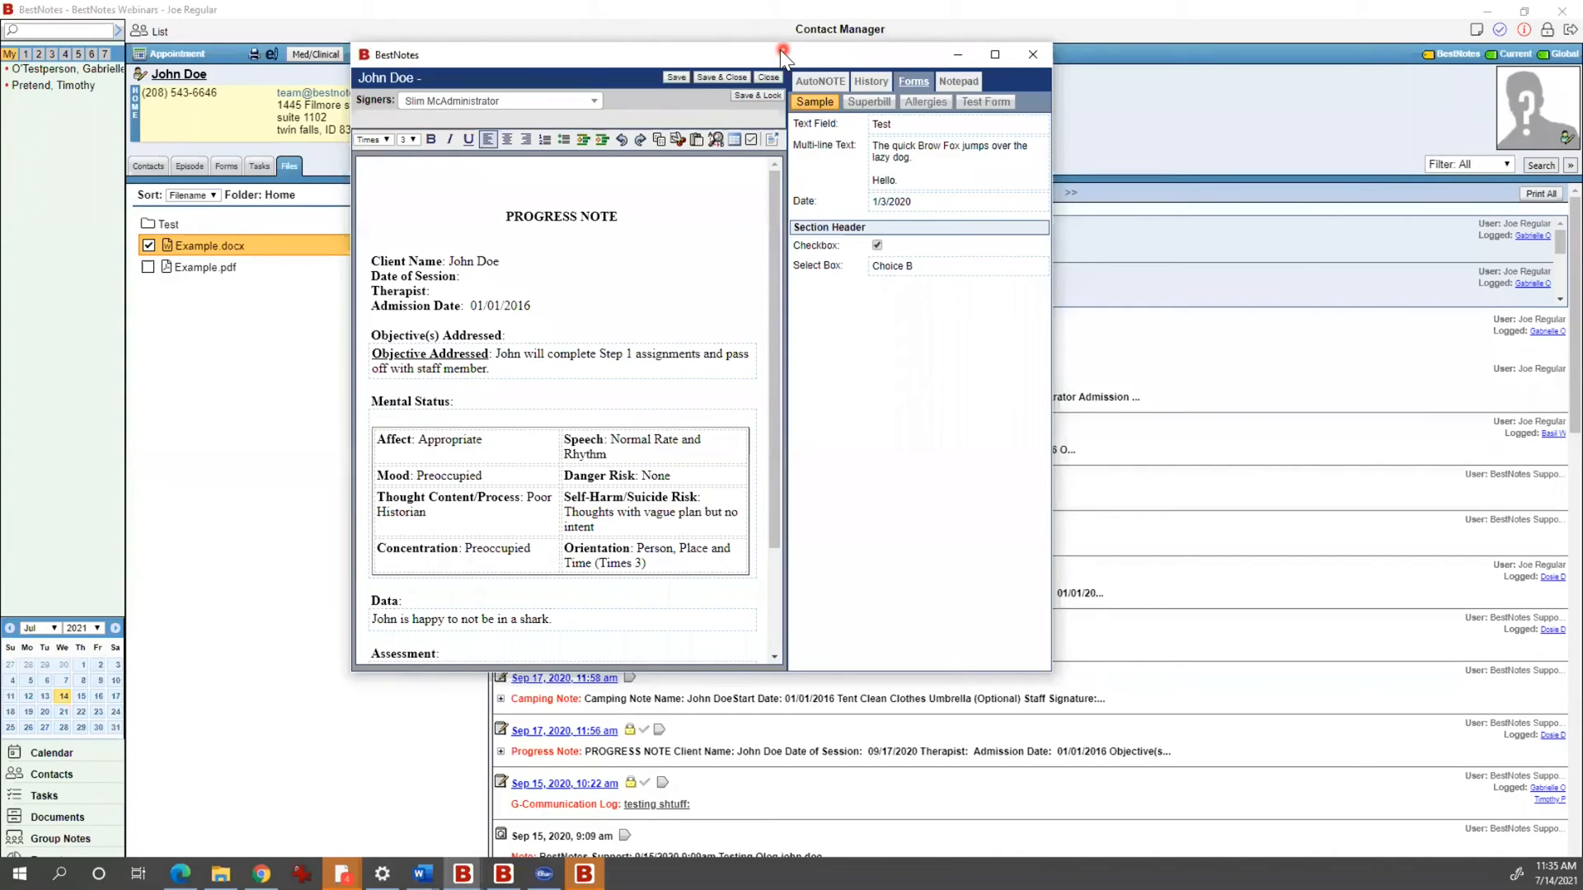
drag(780, 50, 694, 74)
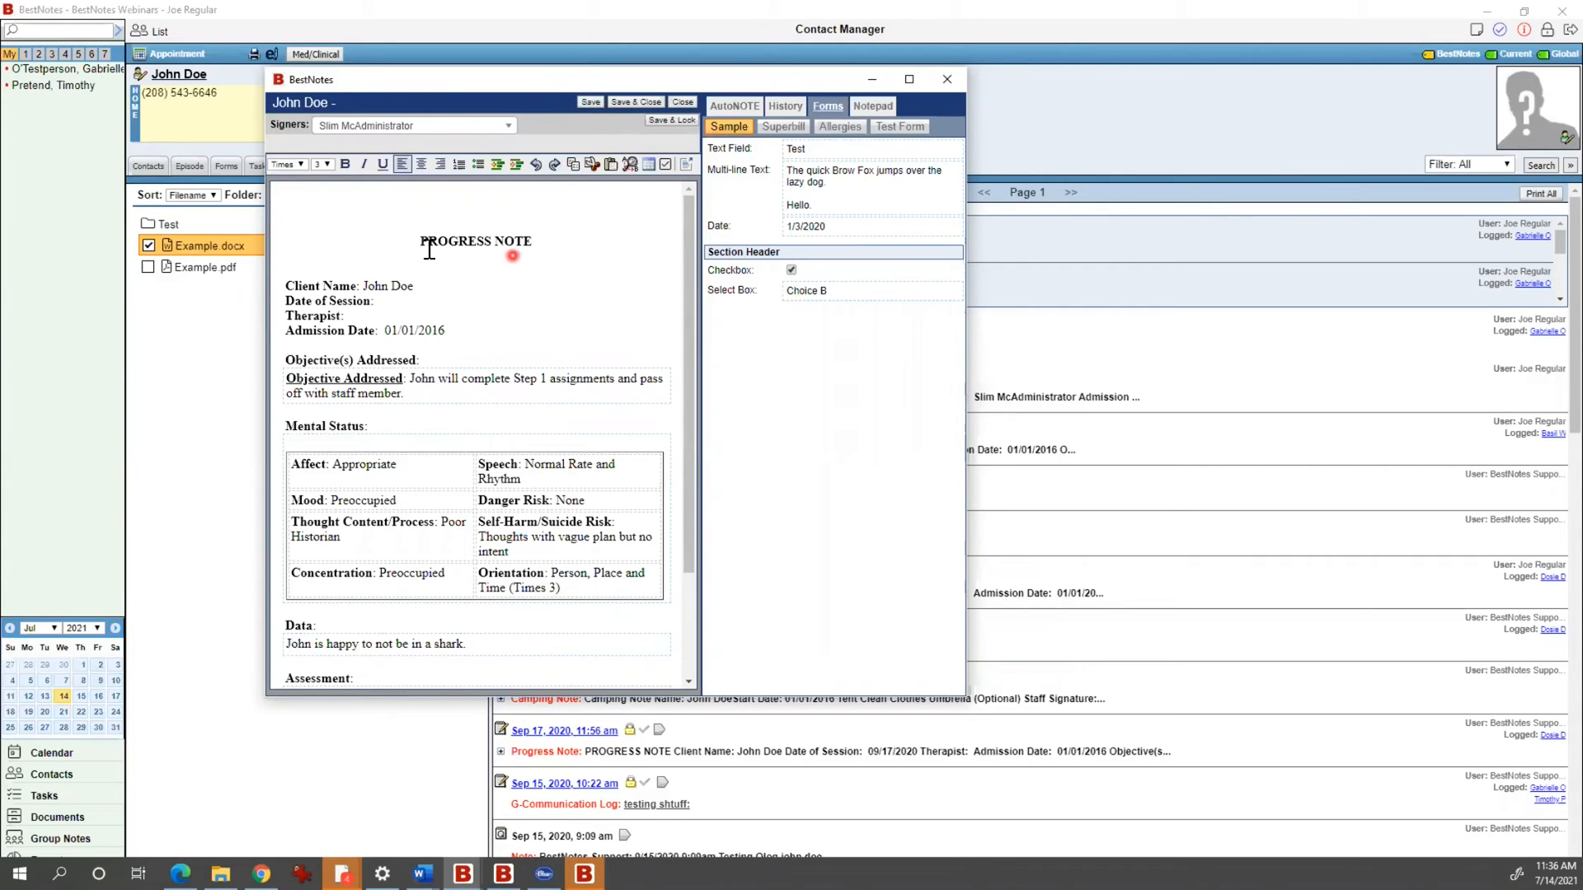
click(337, 229)
drag(337, 229, 601, 600)
scroll(601, 601, up, 3)
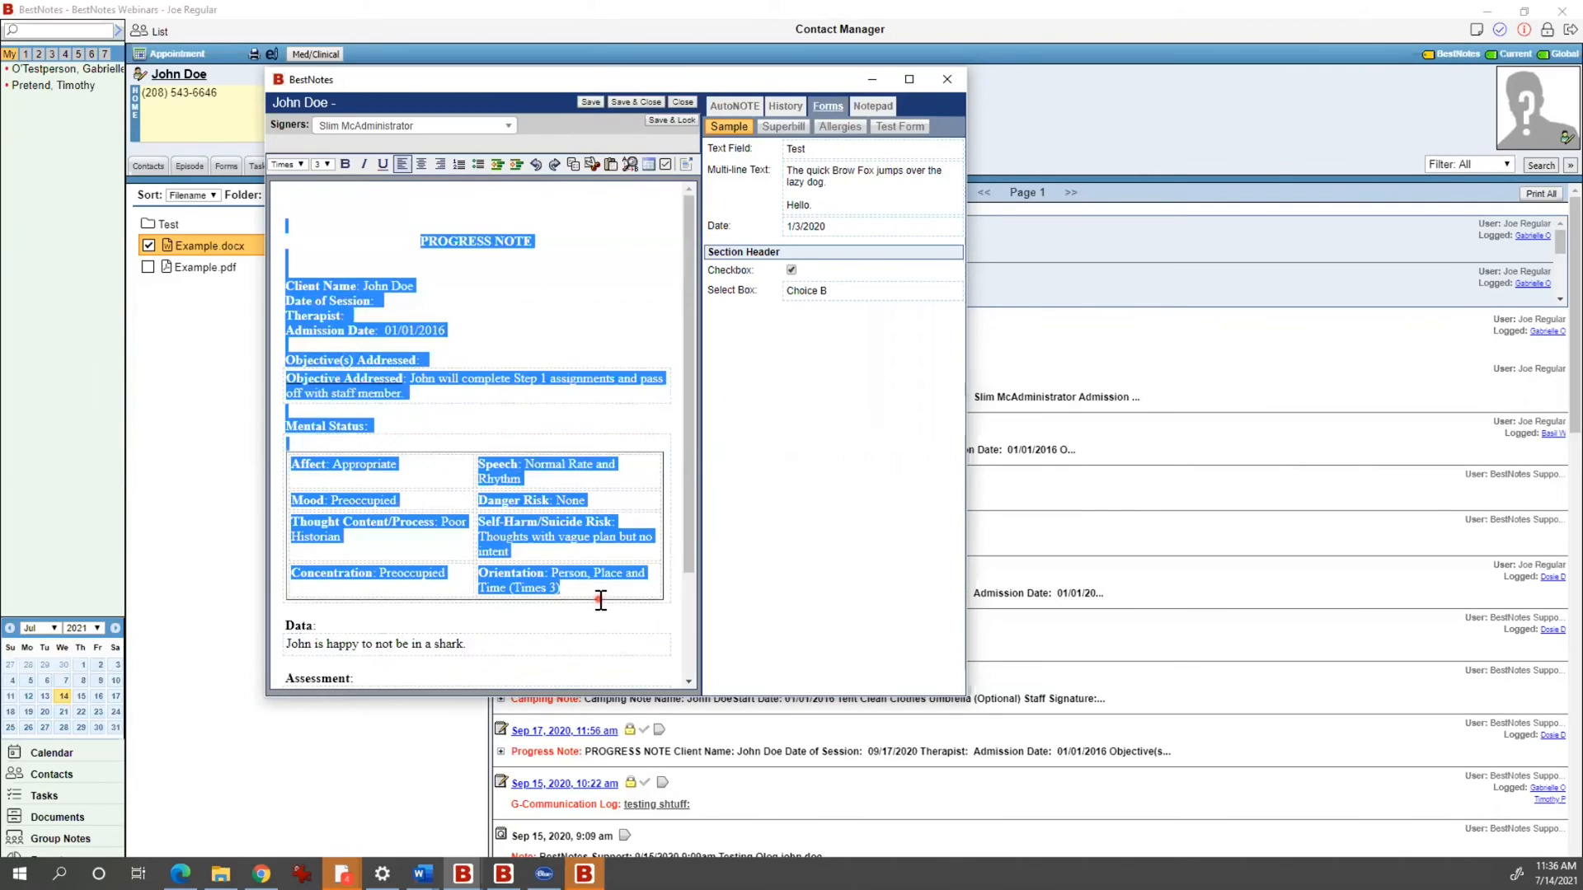
click(541, 282)
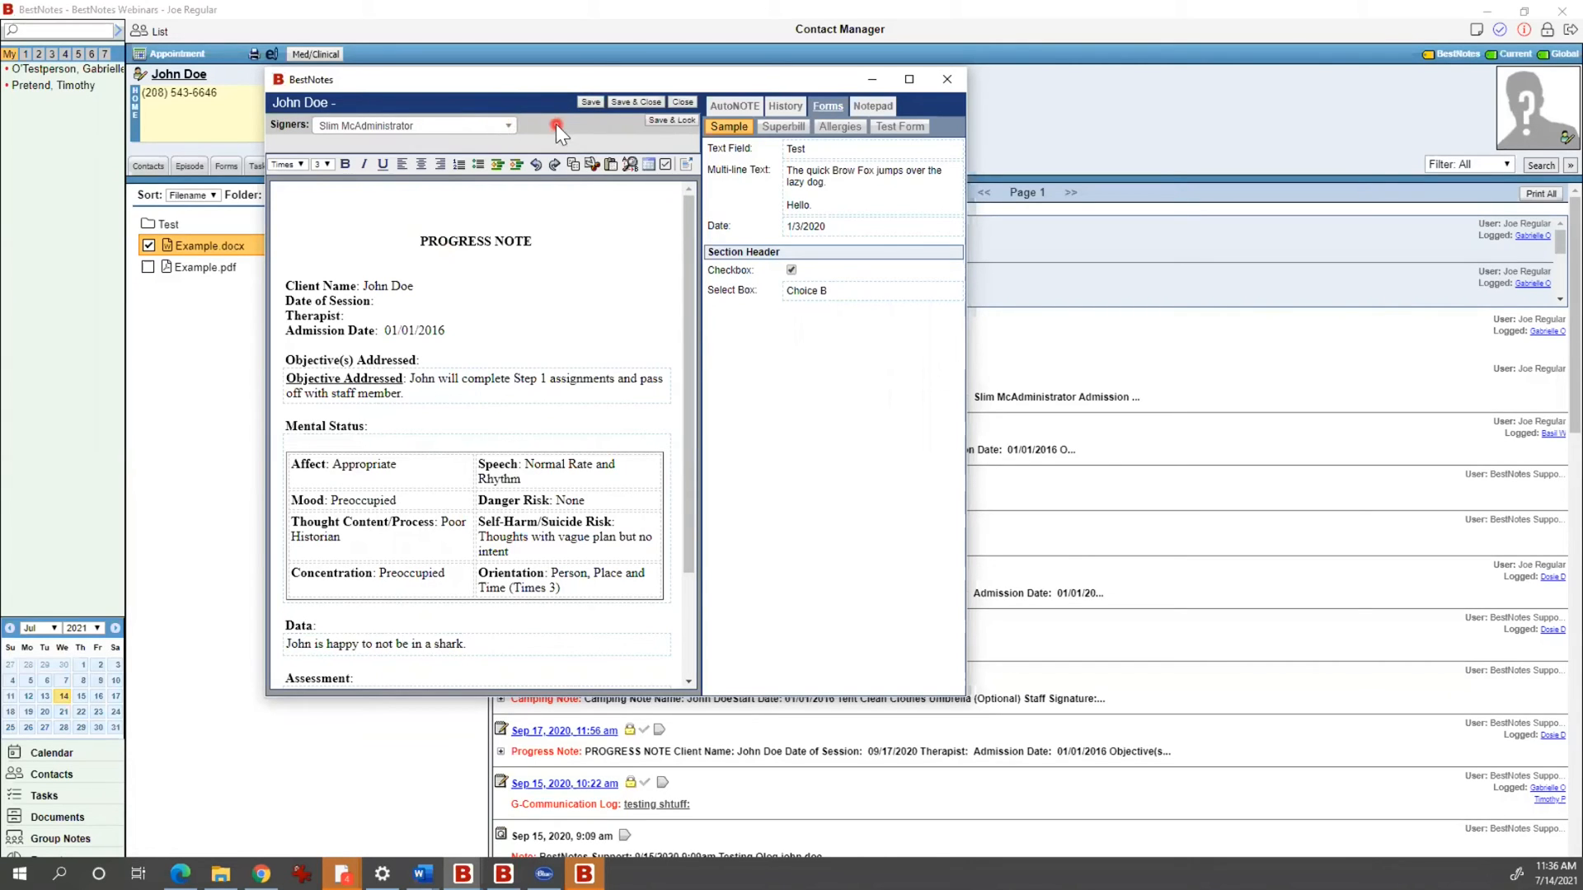
drag(484, 81, 415, 61)
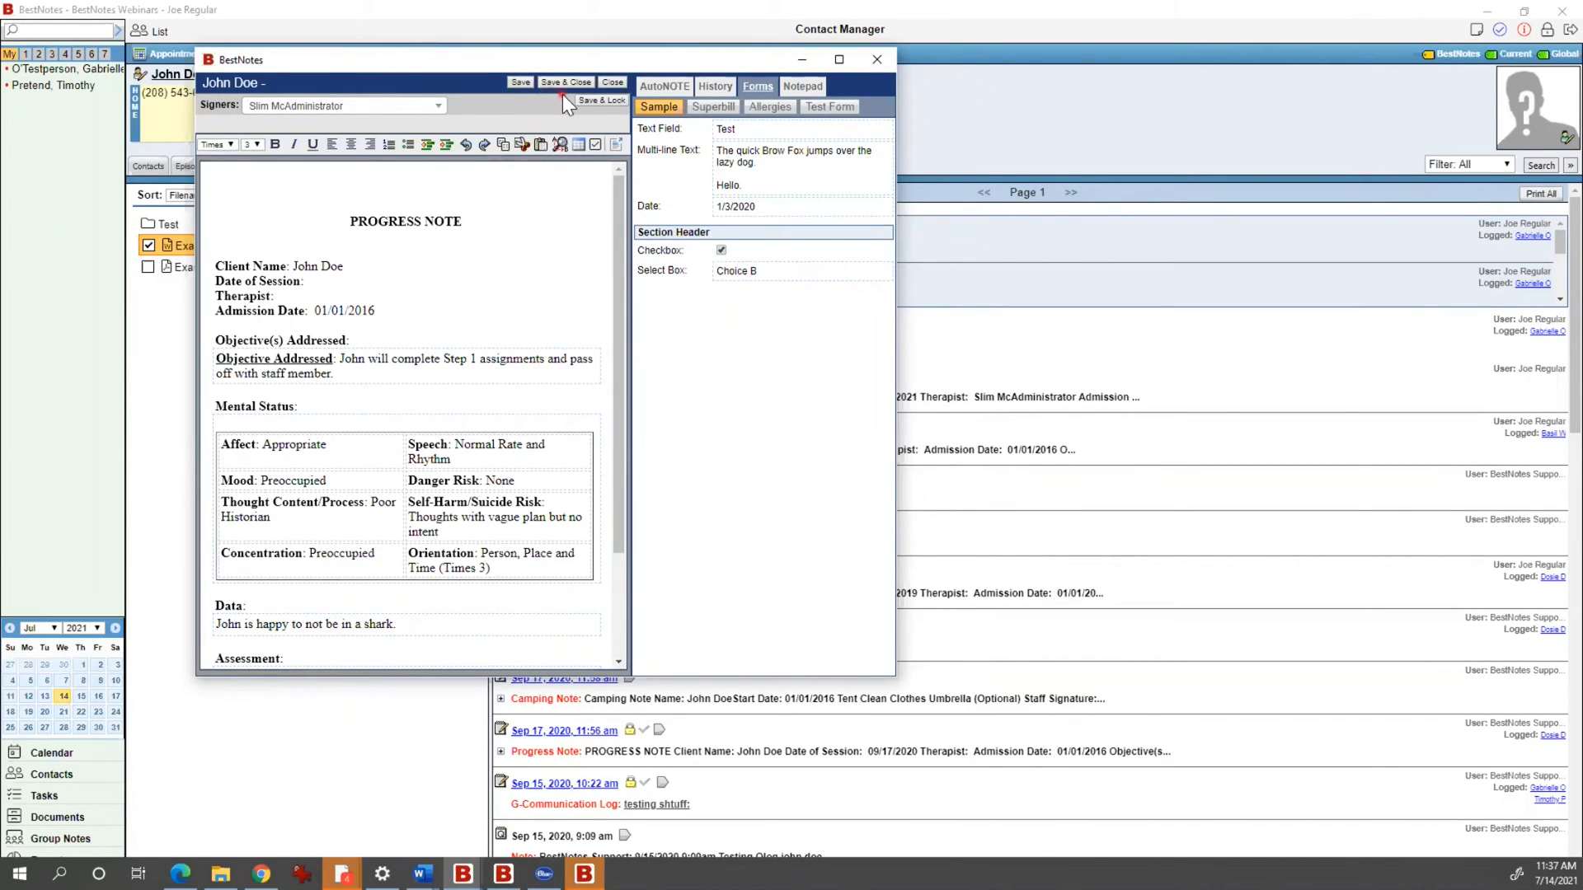
drag(401, 63, 466, 85)
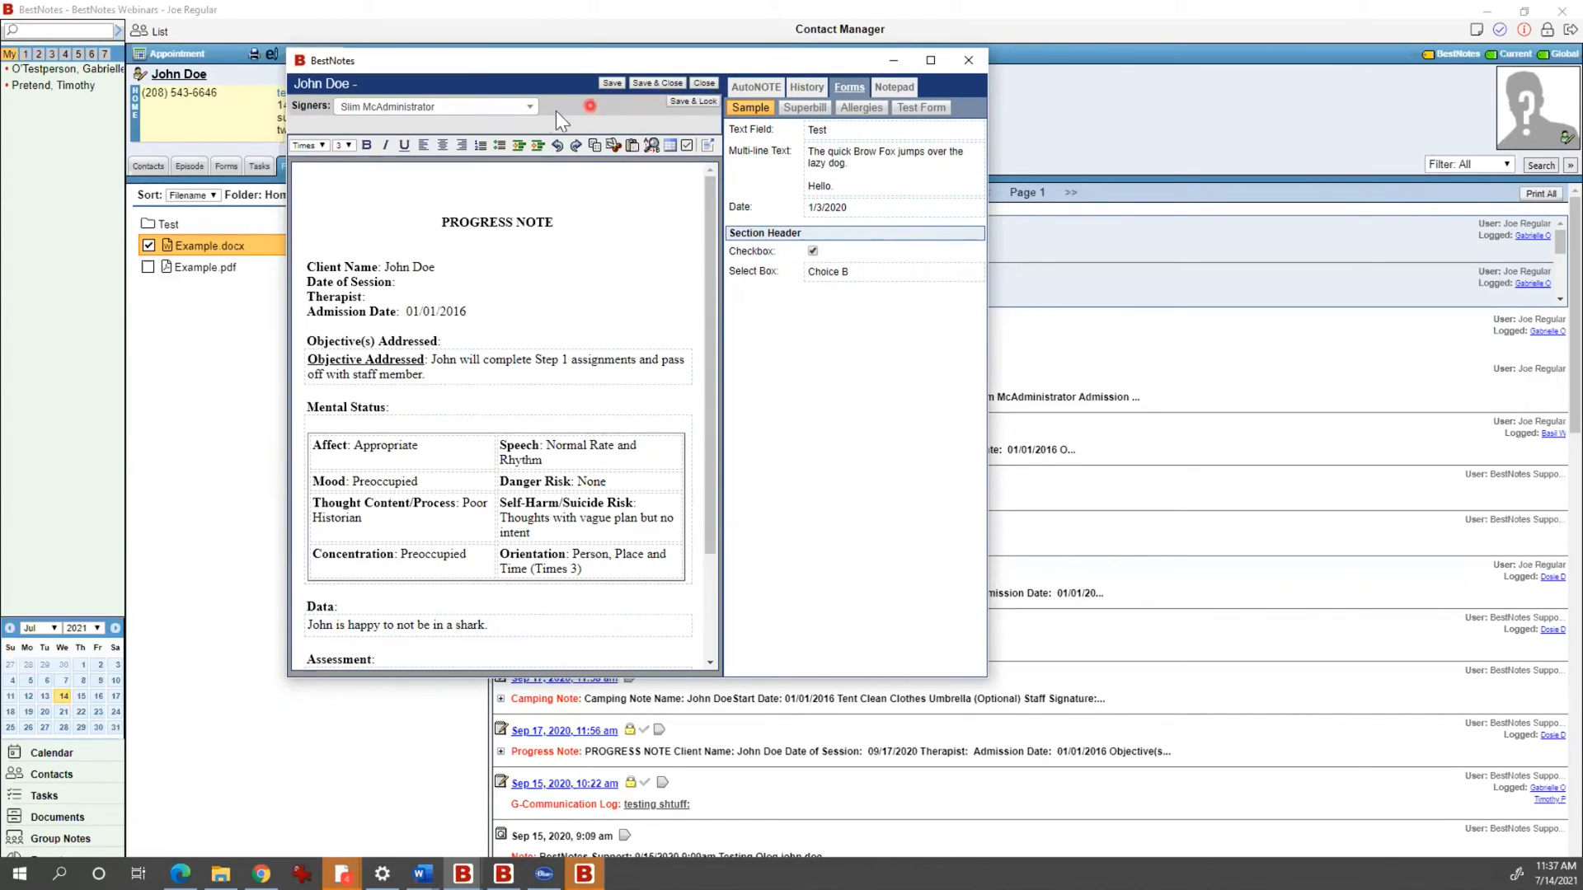
Step: Add a staff user and the administrator as signers, then choose Save, Sign & Lock on the progress note
click(521, 109)
click(667, 118)
click(441, 108)
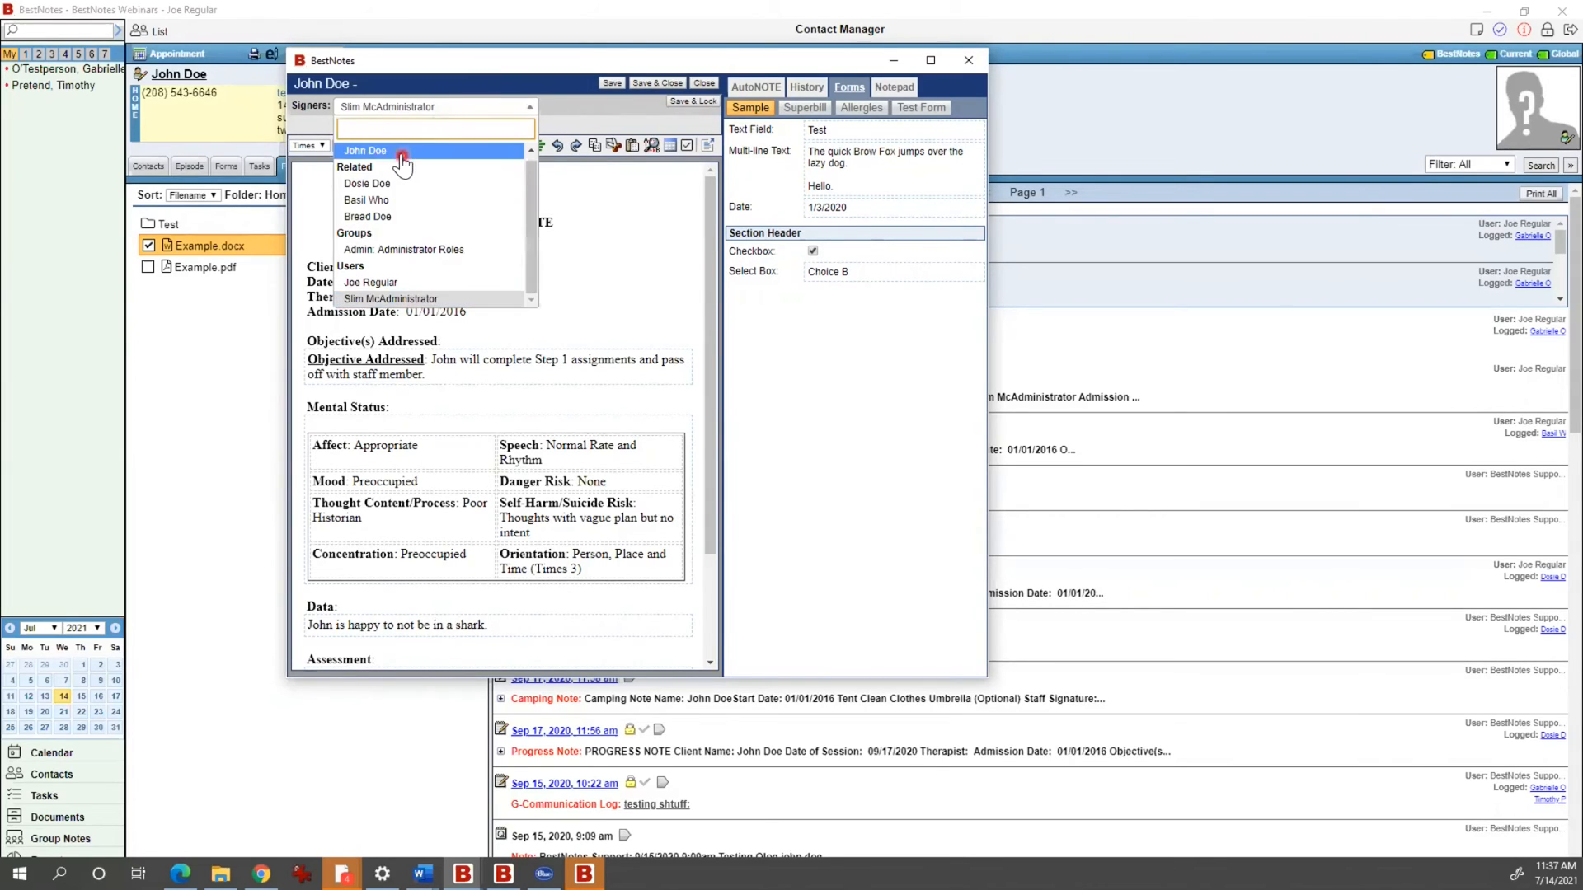
click(384, 286)
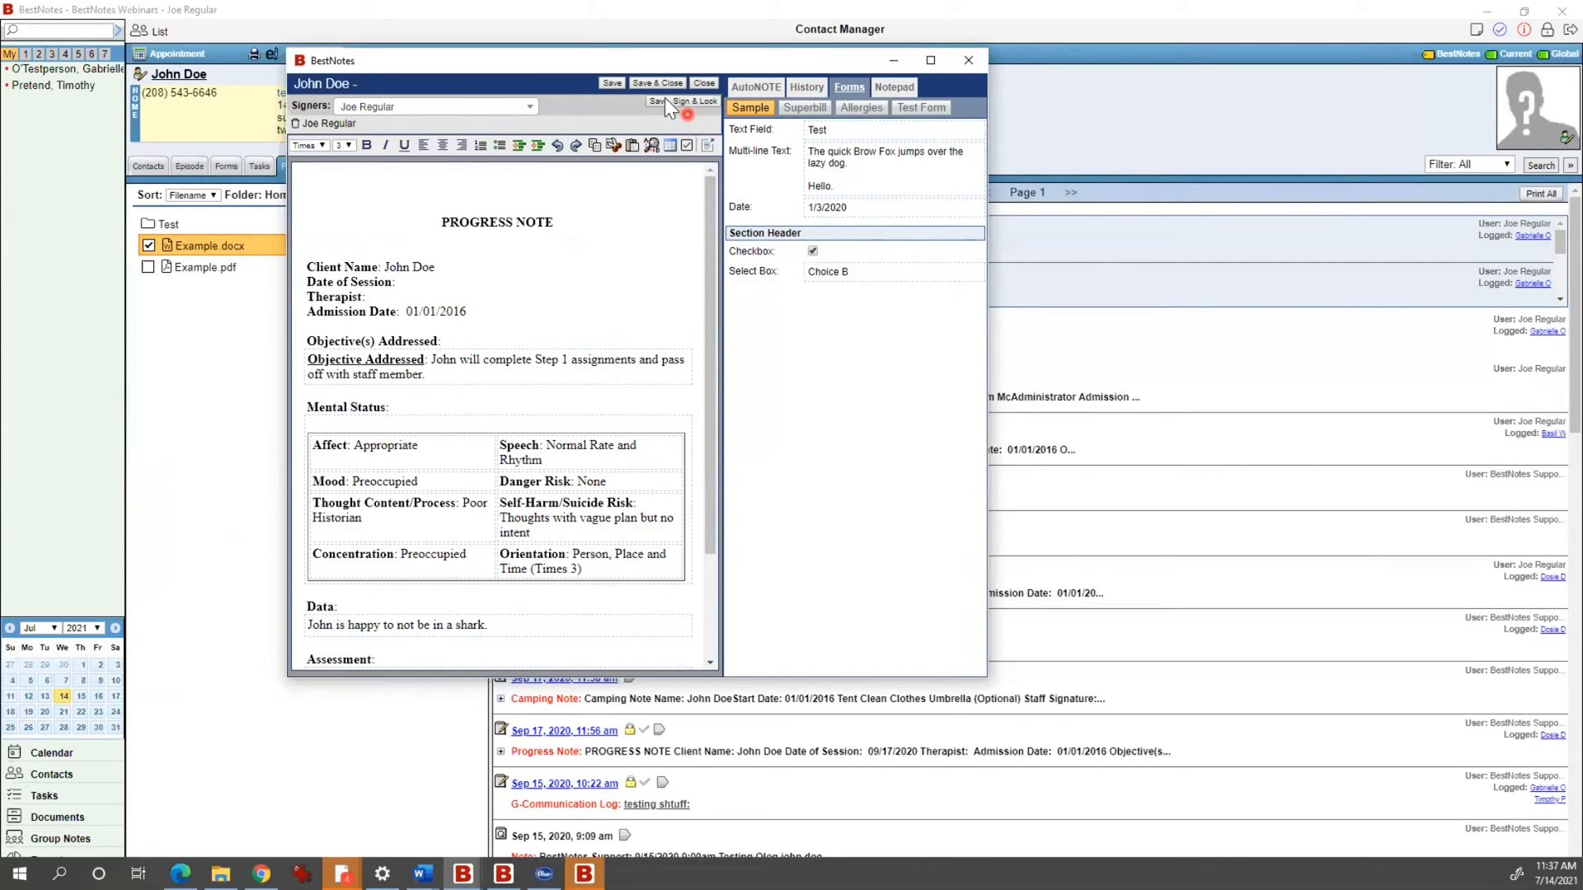
click(530, 107)
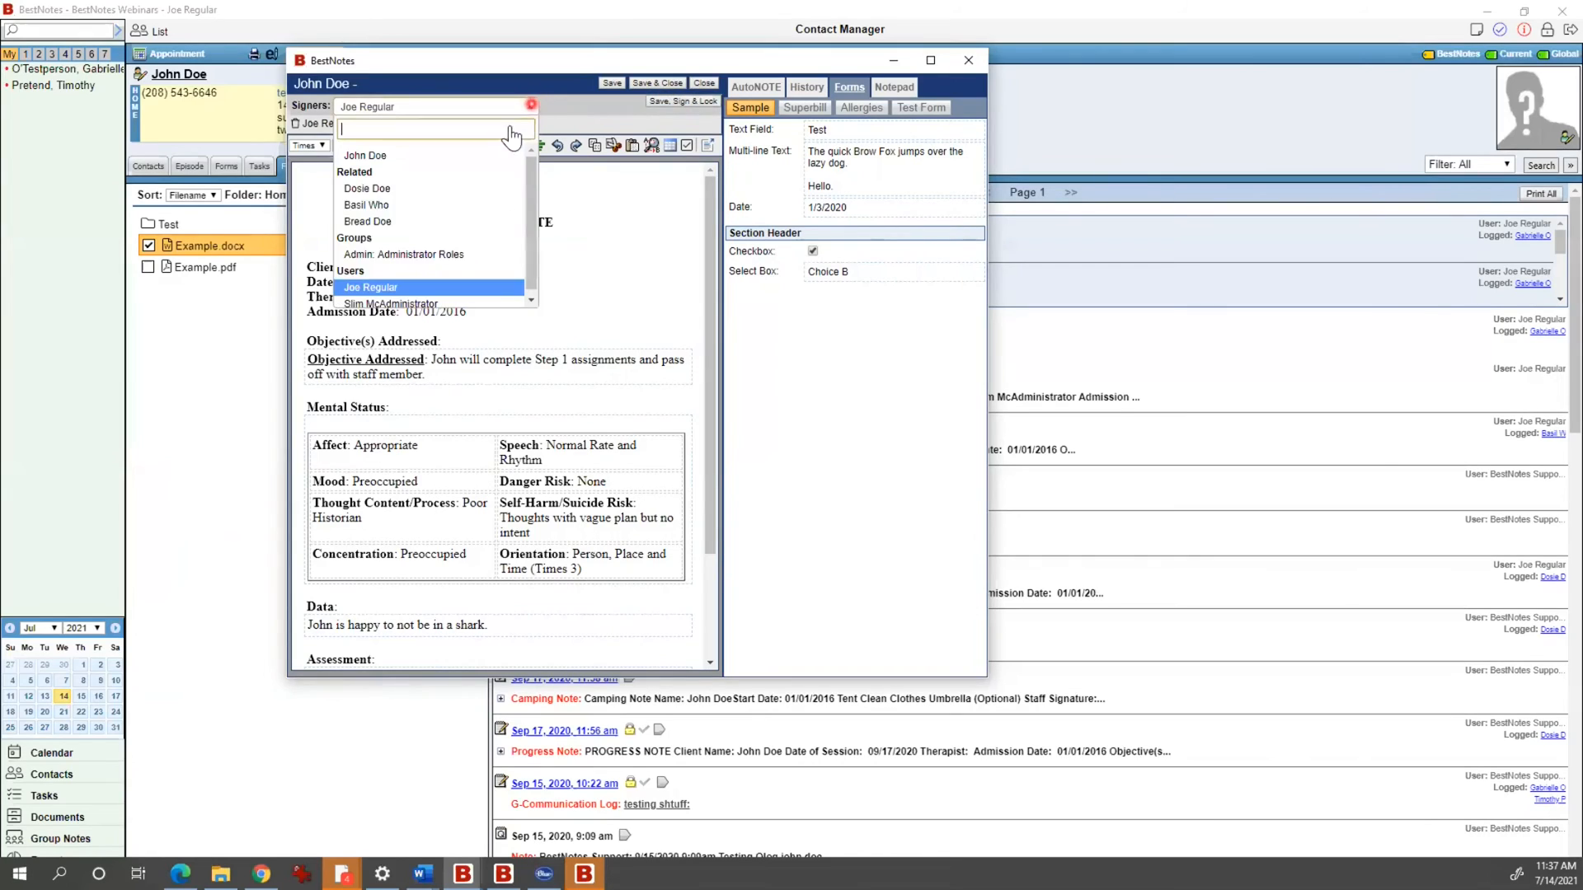
click(435, 301)
click(683, 102)
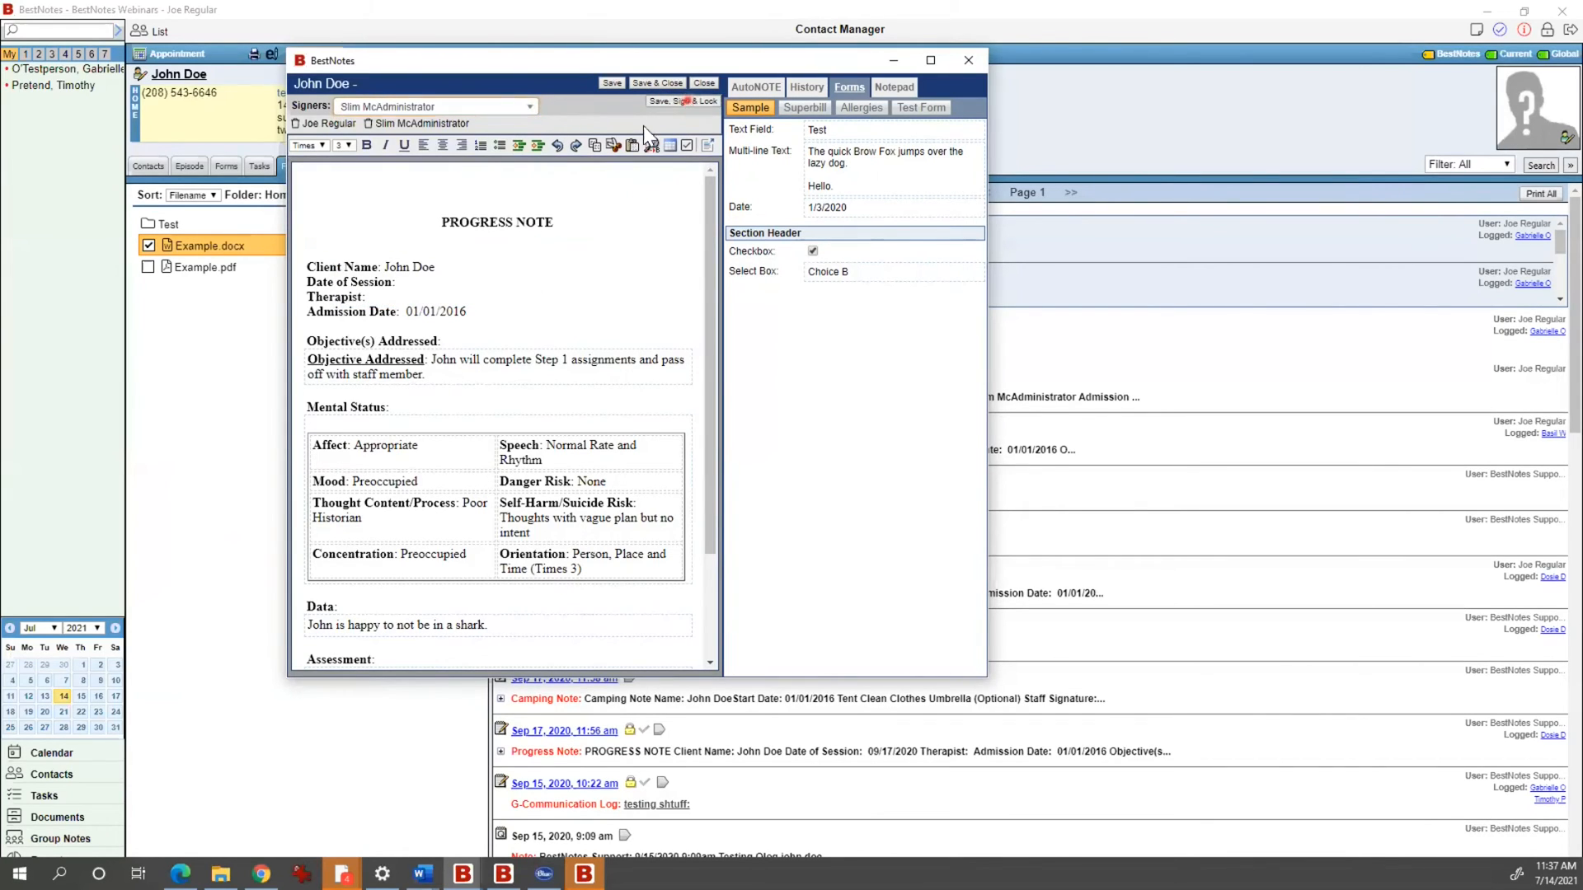
drag(521, 294, 803, 364)
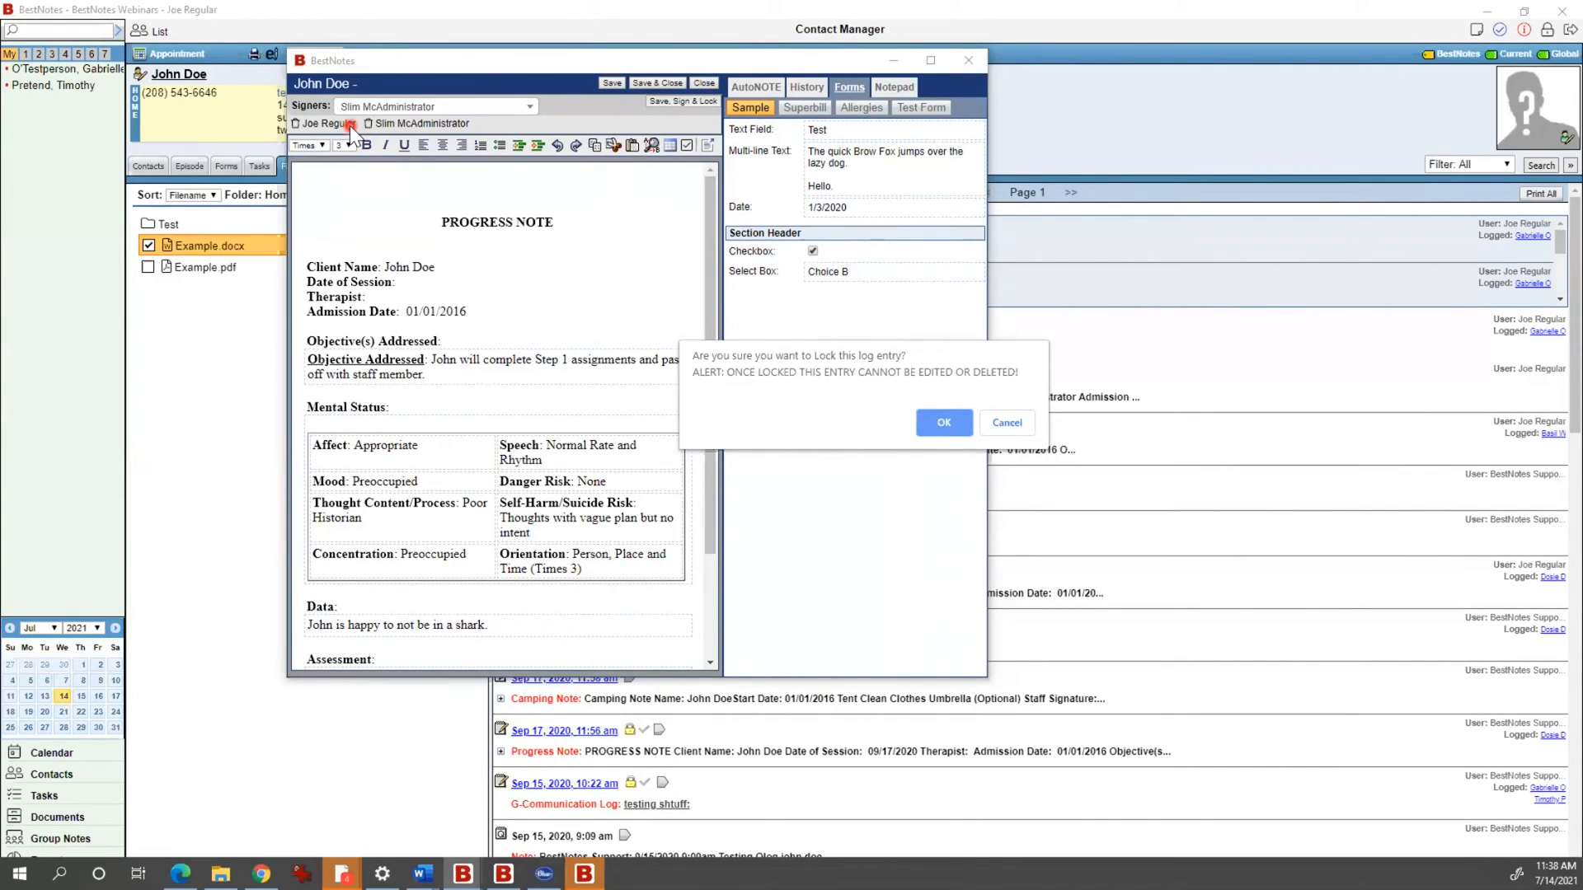
Step: Confirm locking the Jul 14 progress note and start a new blank note for the client
click(940, 422)
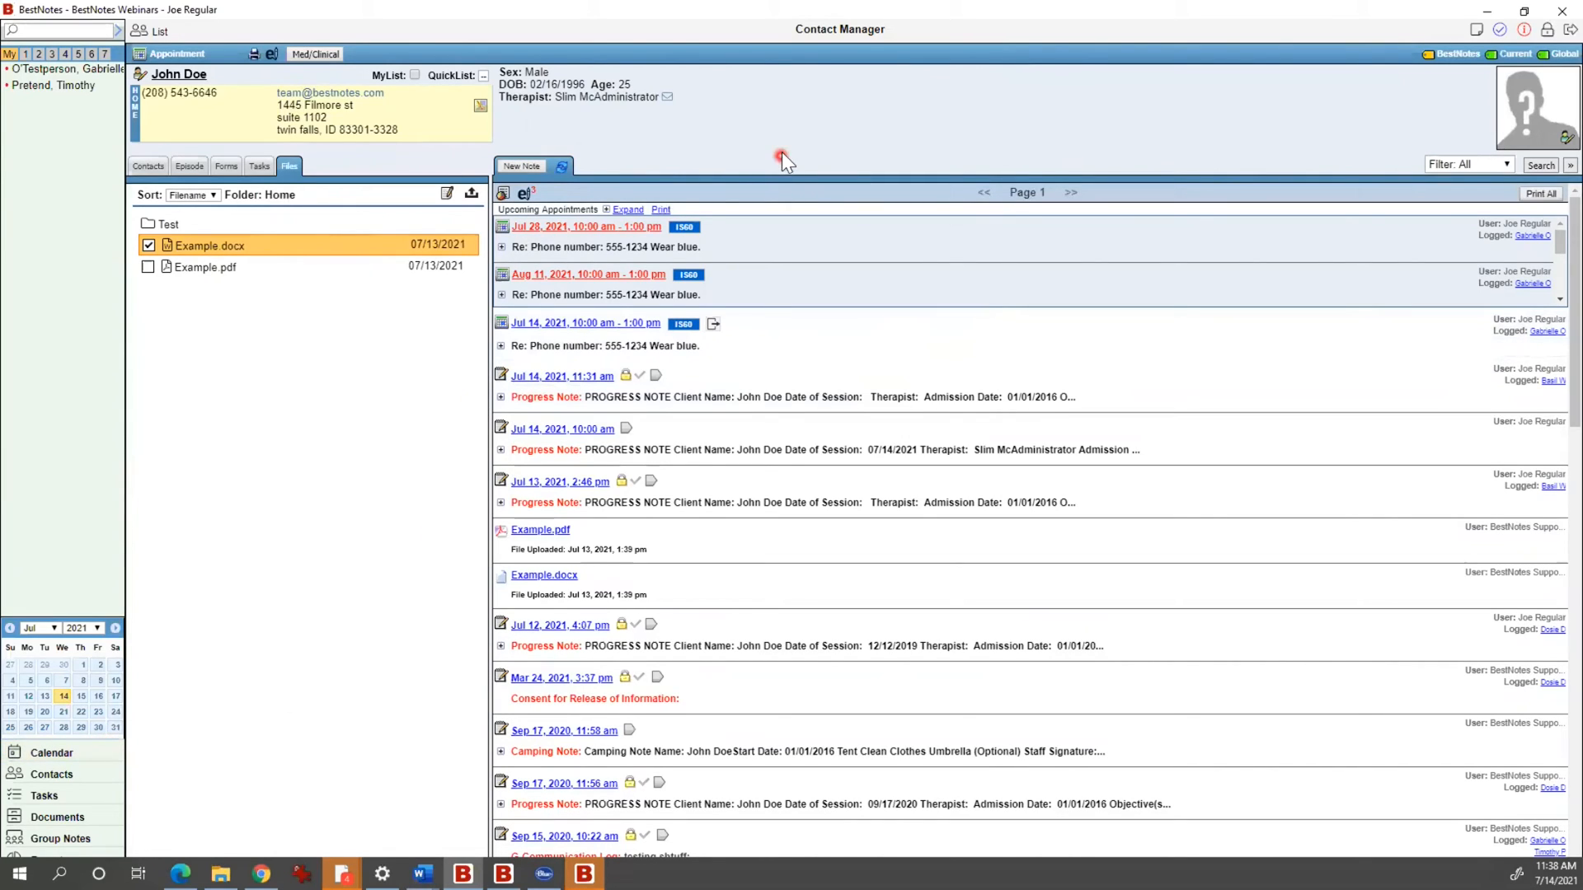
click(540, 165)
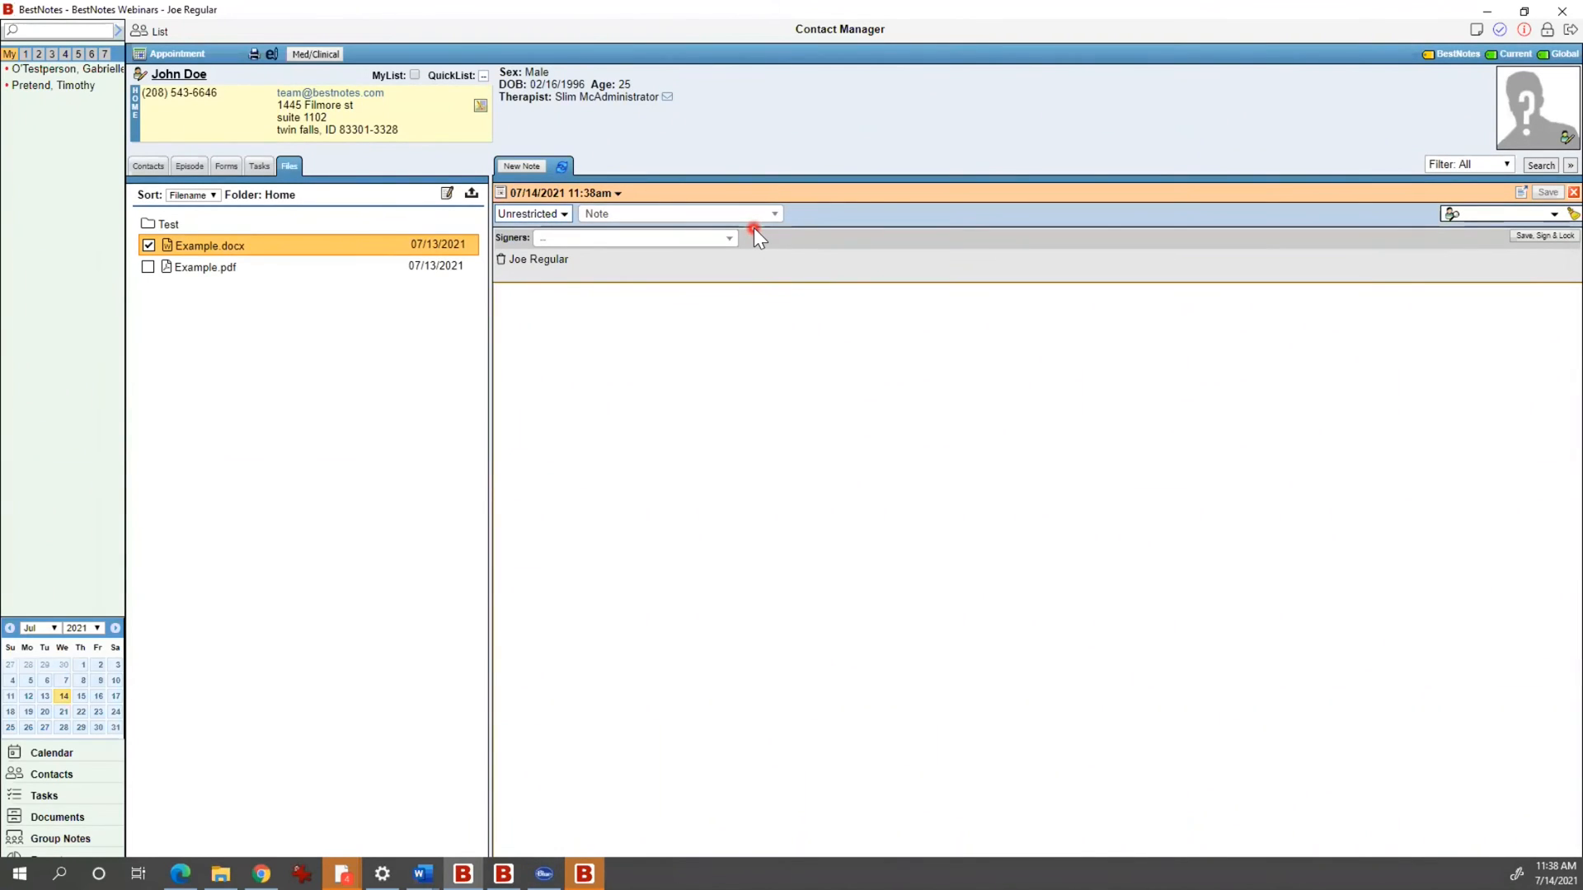
click(1552, 194)
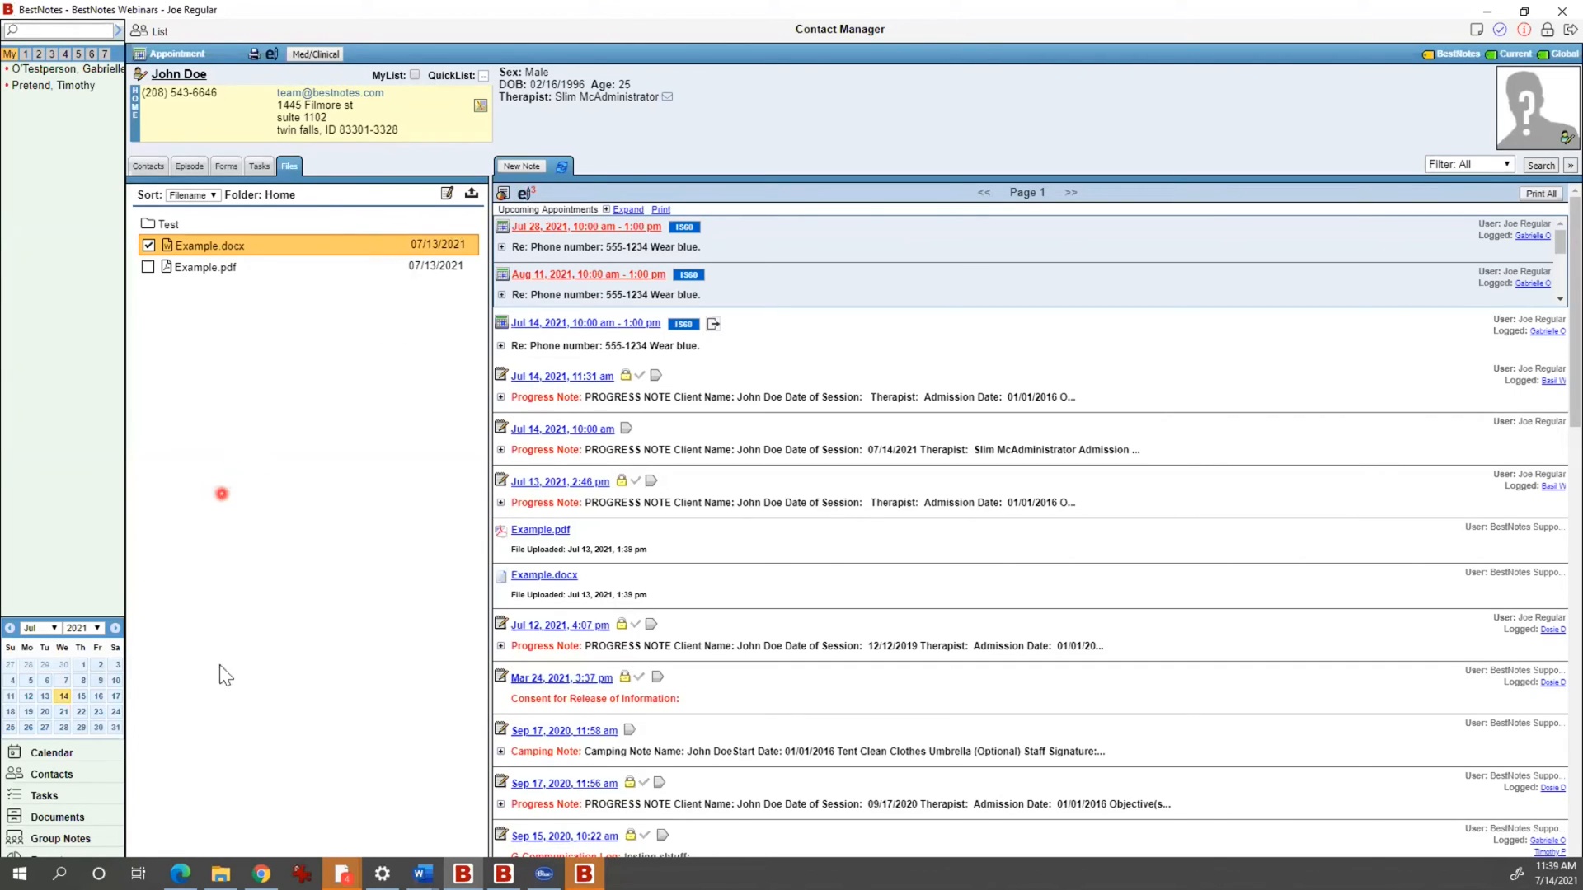
Step: Open the client's Med/Clinical record and enter 'Exlanation stuff.' in the learning-disability Explain box
click(332, 54)
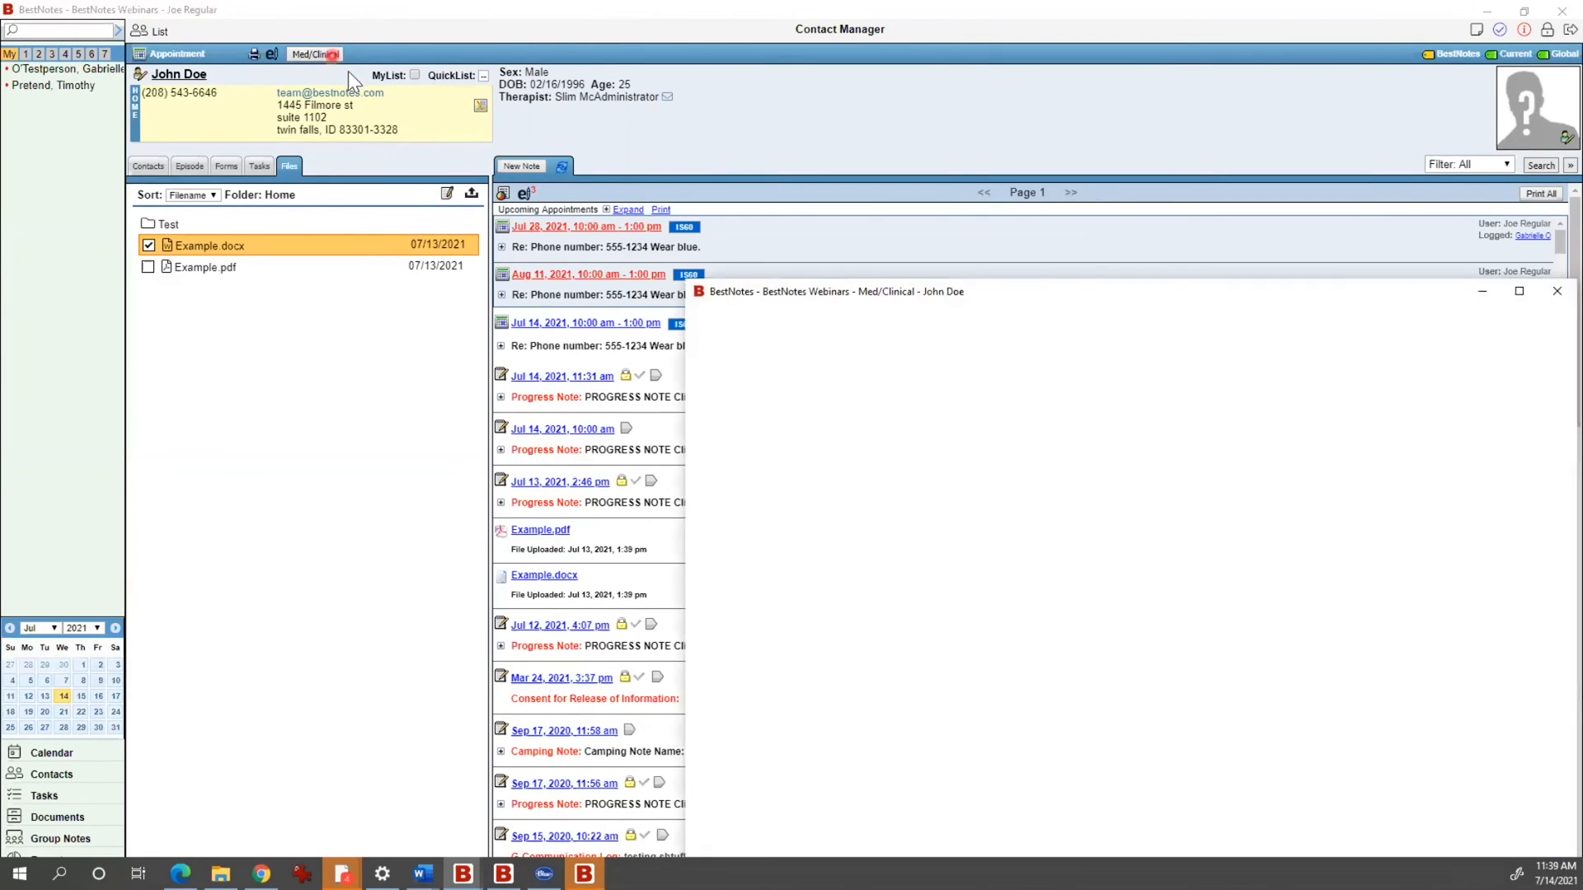
mouse_move(808, 293)
mouse_down()
mouse_move(551, 153)
mouse_move(519, 112)
mouse_up()
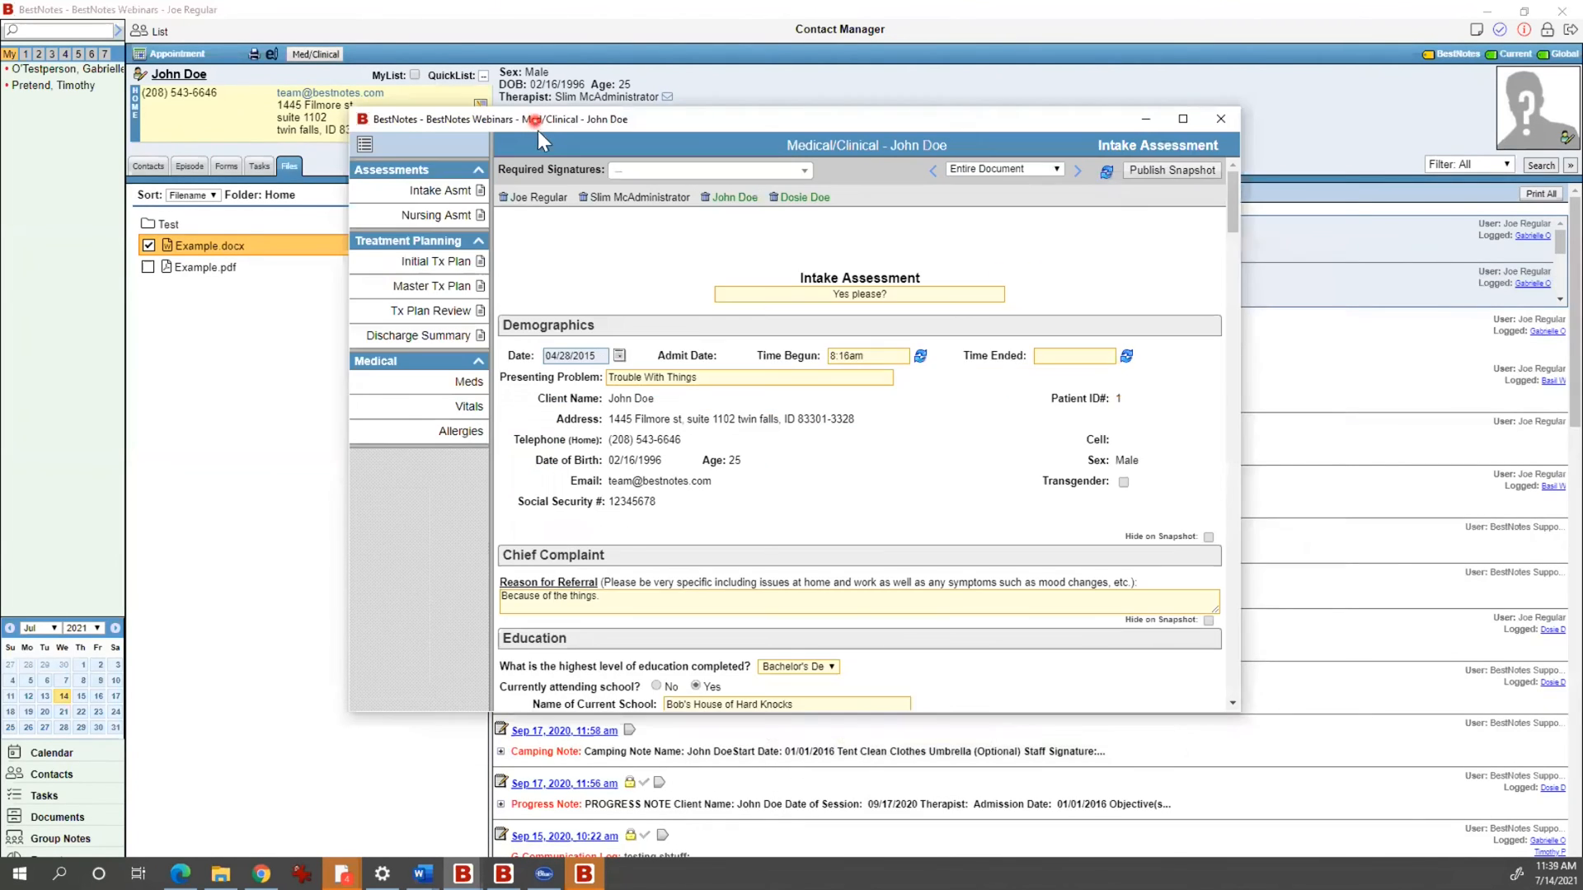
click(532, 148)
click(734, 211)
scroll(691, 607, down, 1)
scroll(692, 607, down, 1)
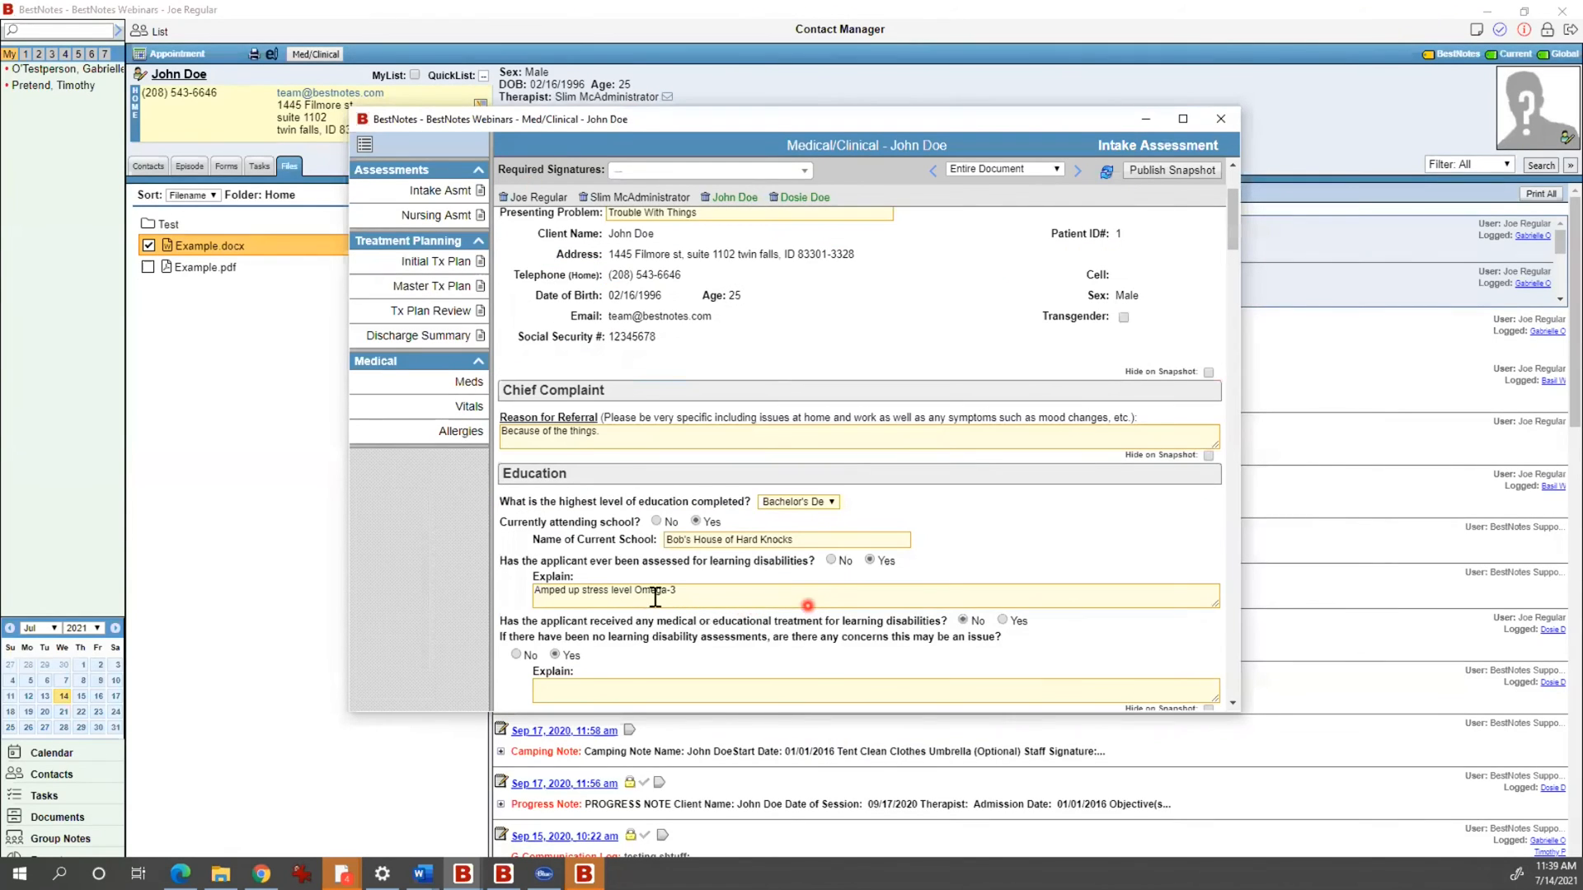
text(Exlanation stuff.)
click(724, 656)
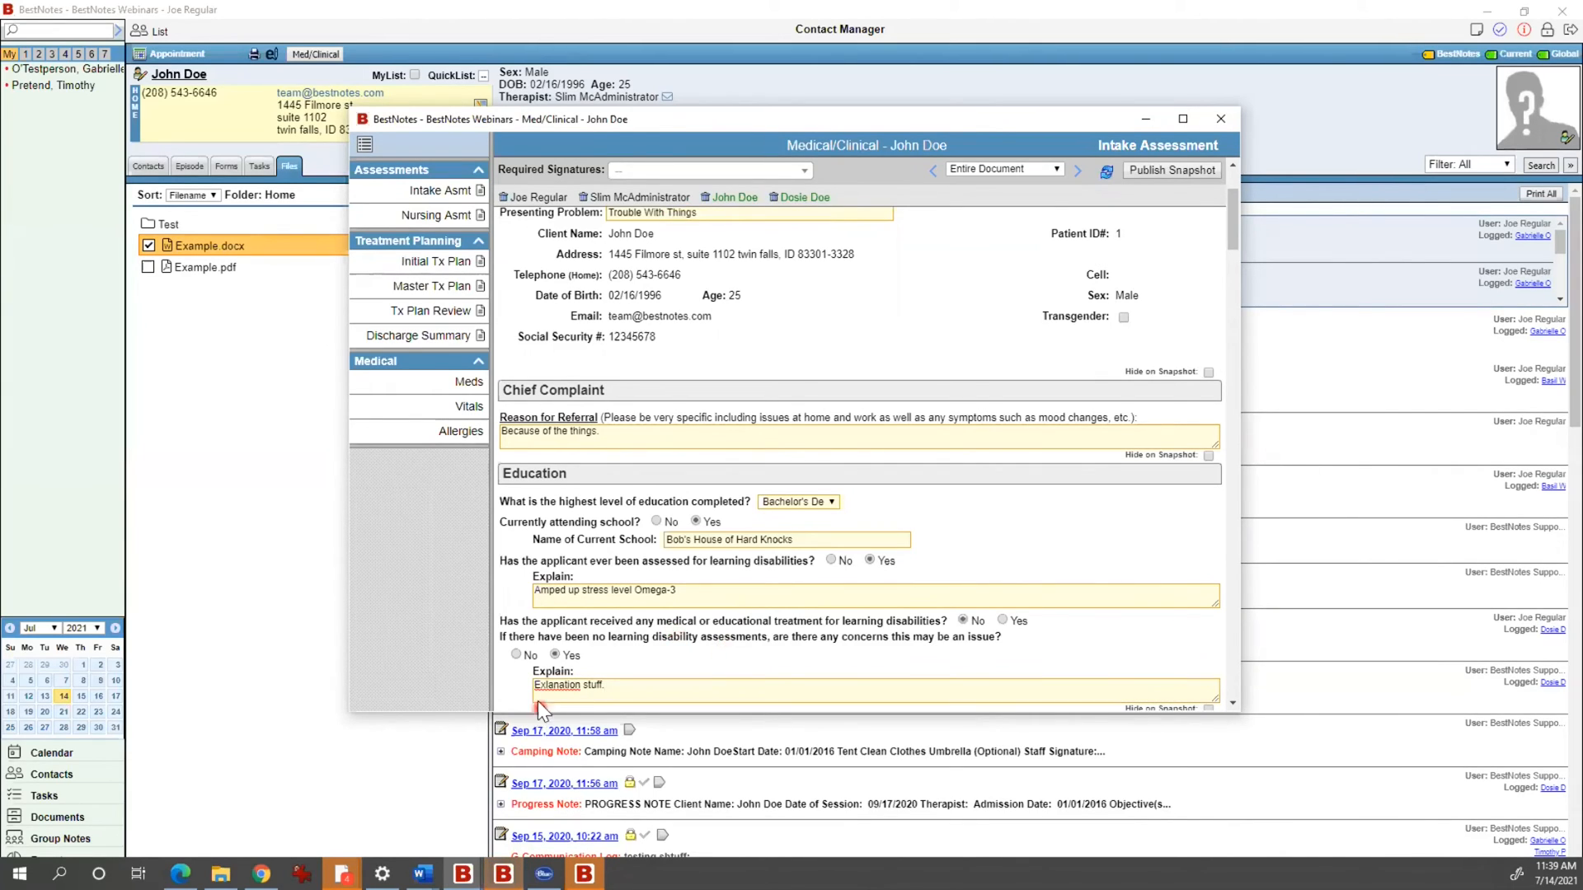
Step: Correct the misspelling to 'Explanation stuff.' and bring up the Master Treatment Plan worksheet
right_click(569, 687)
click(583, 694)
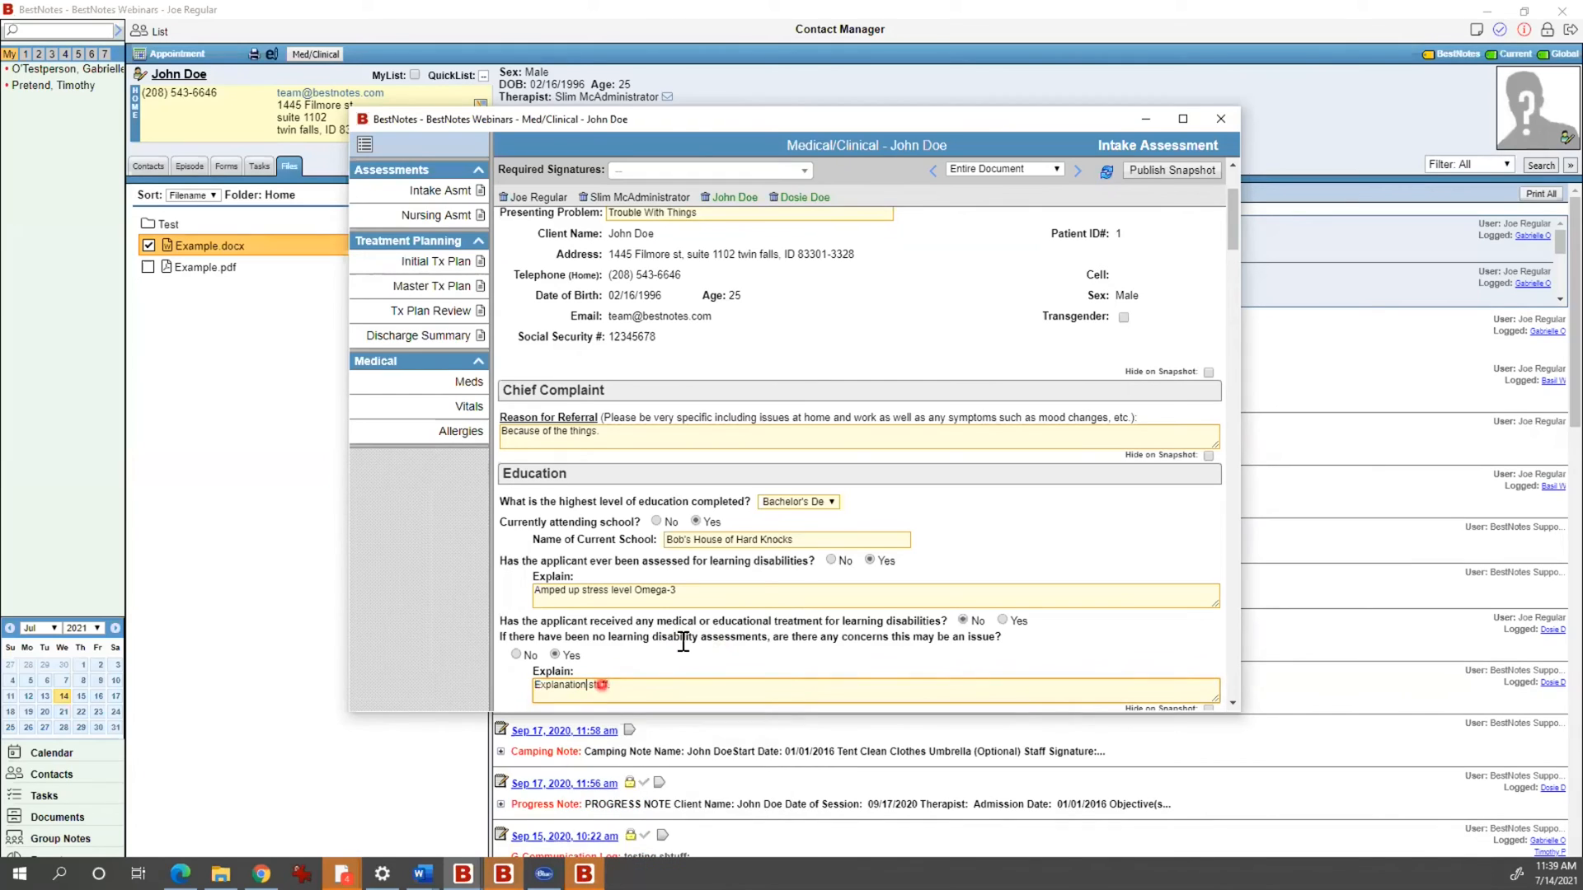
scroll(688, 588, down, 3)
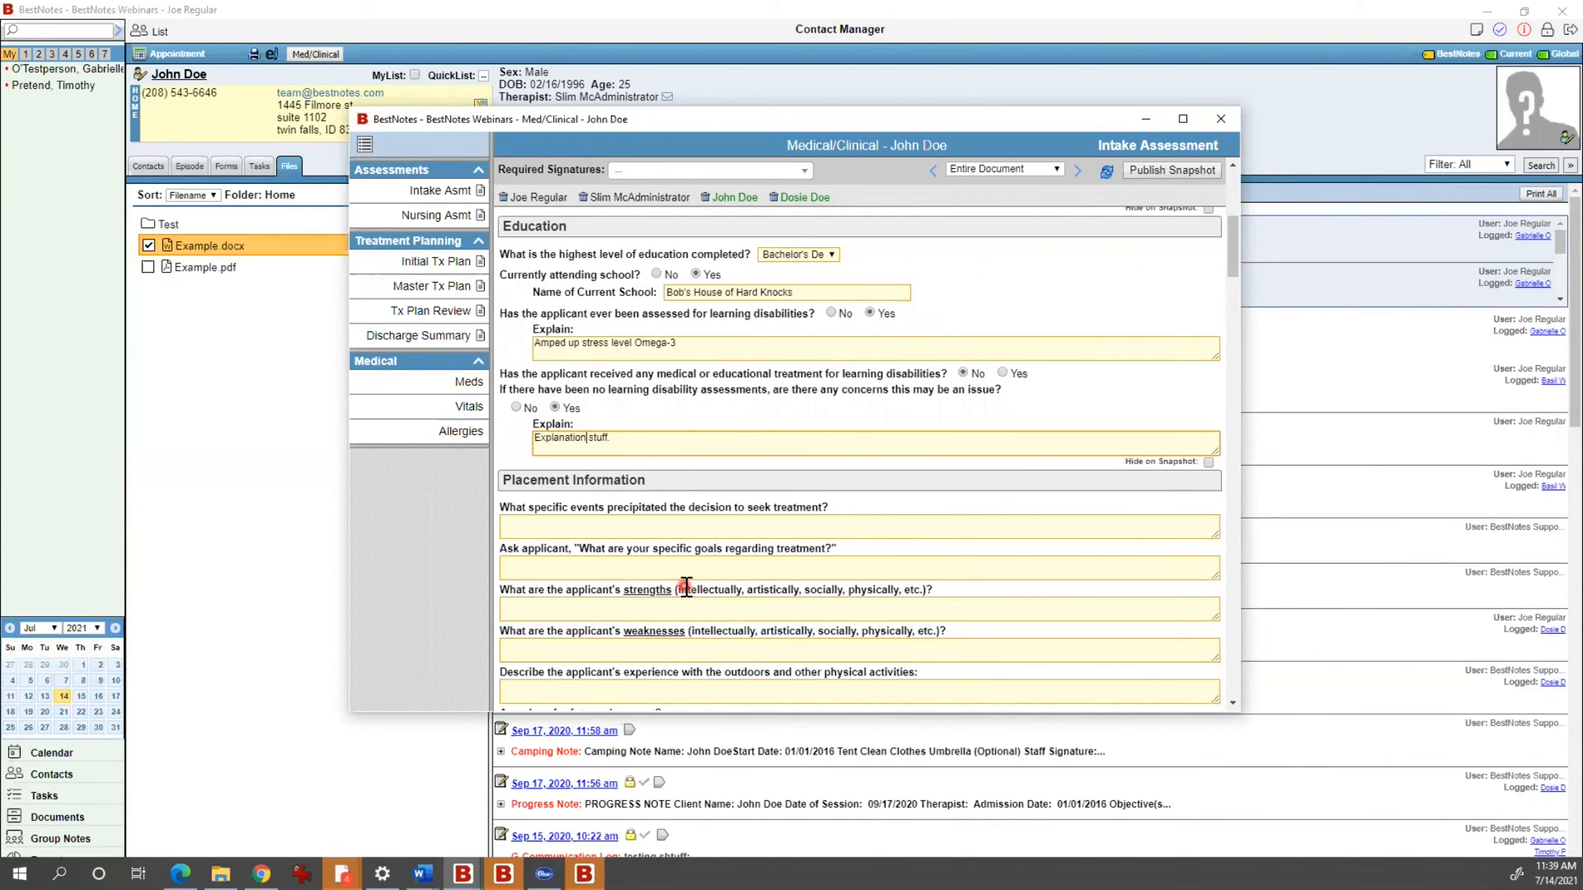
click(1035, 300)
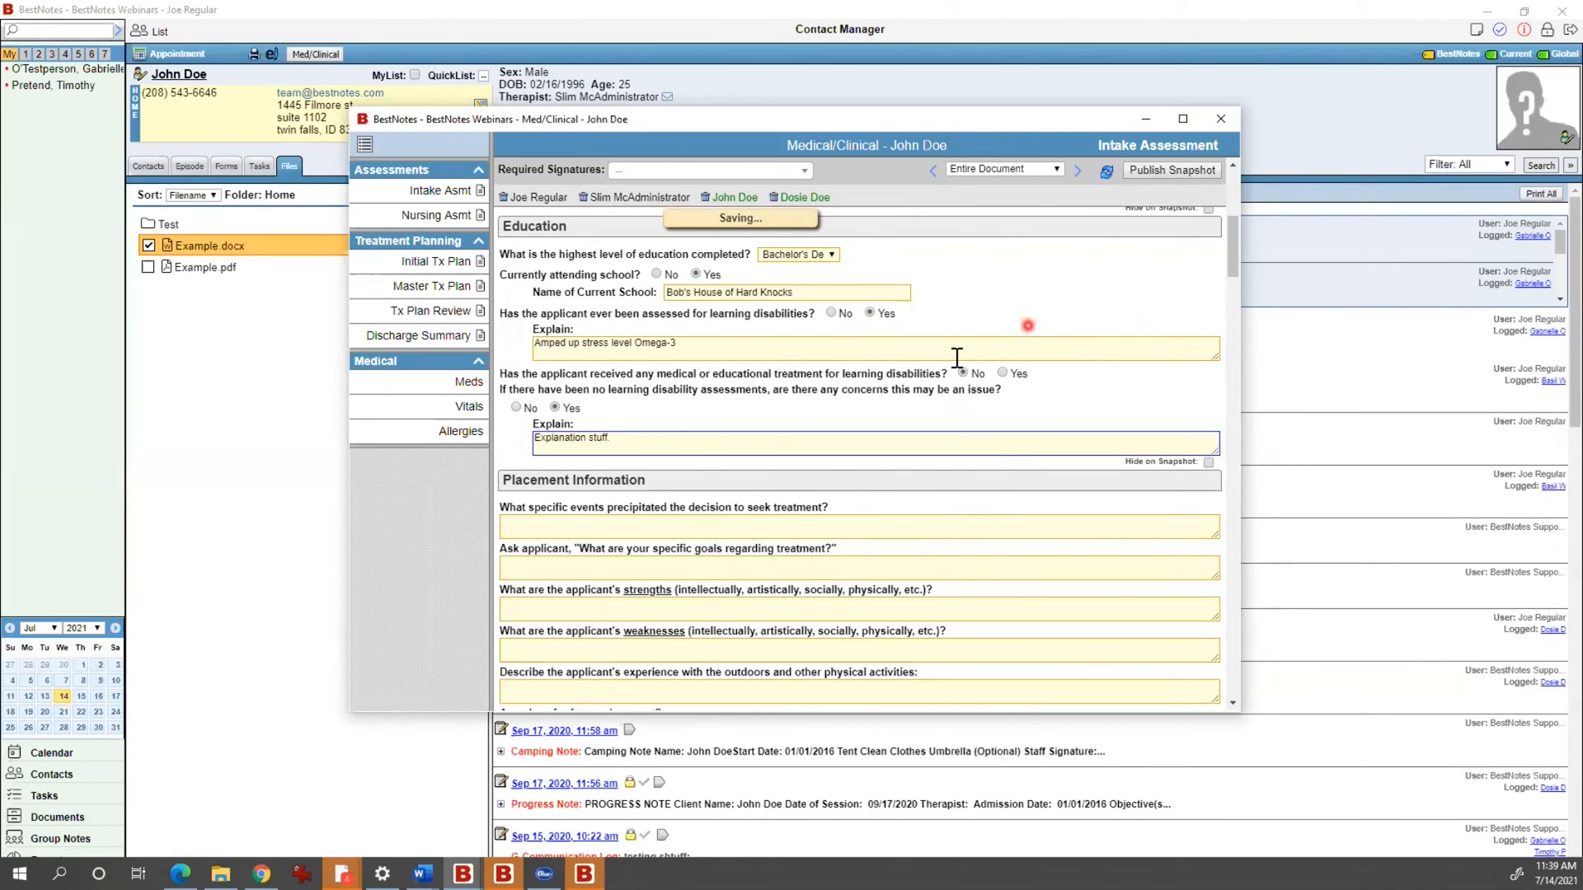
scroll(955, 359, up, 4)
scroll(956, 358, up, 1)
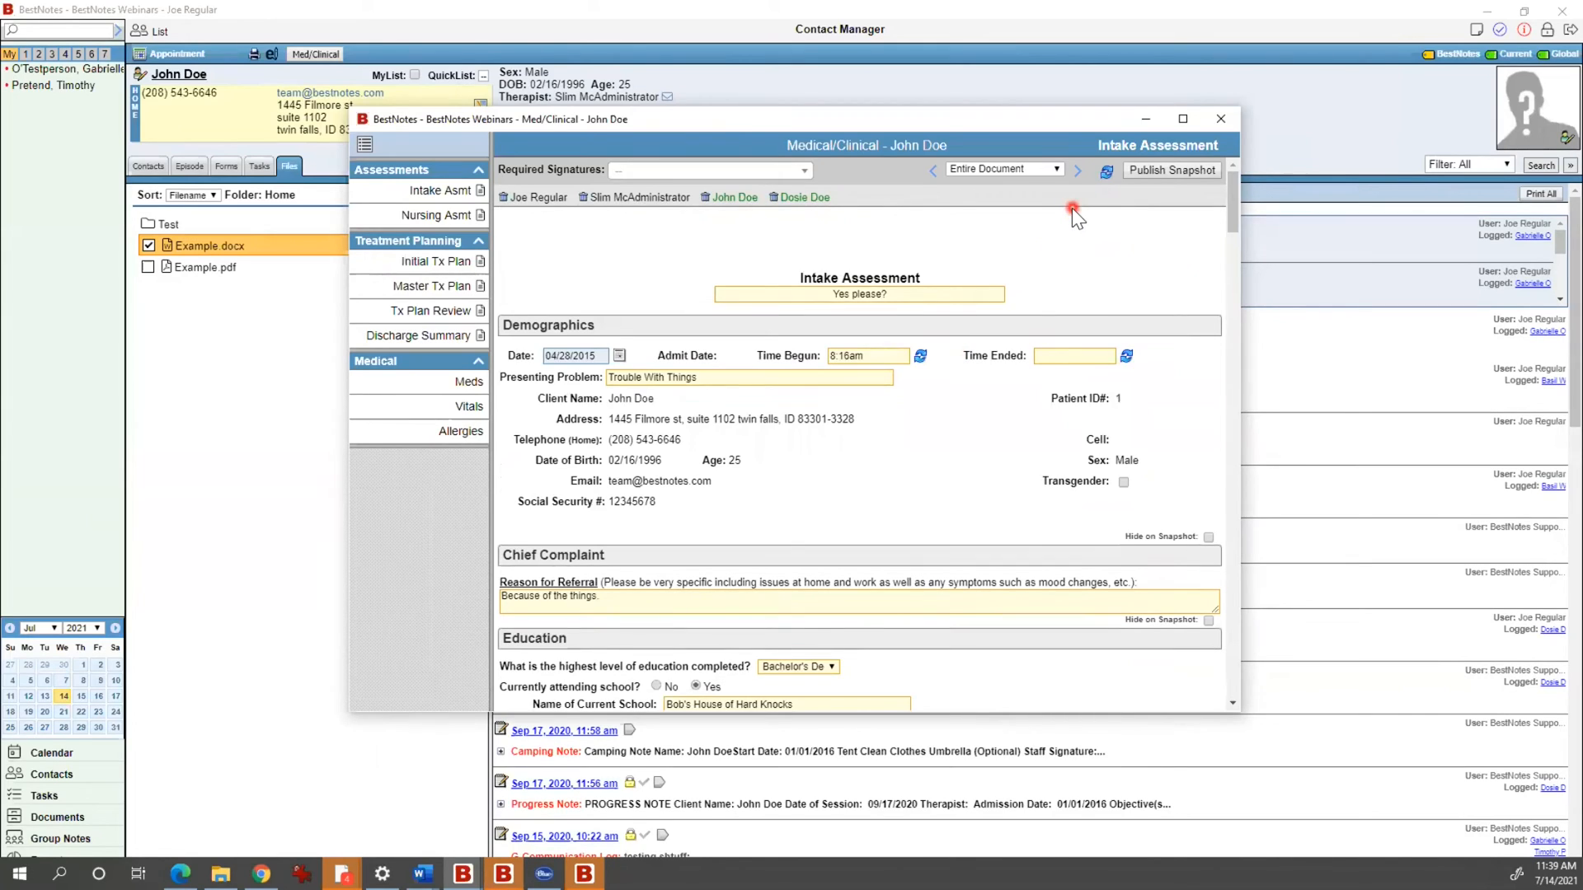
click(440, 288)
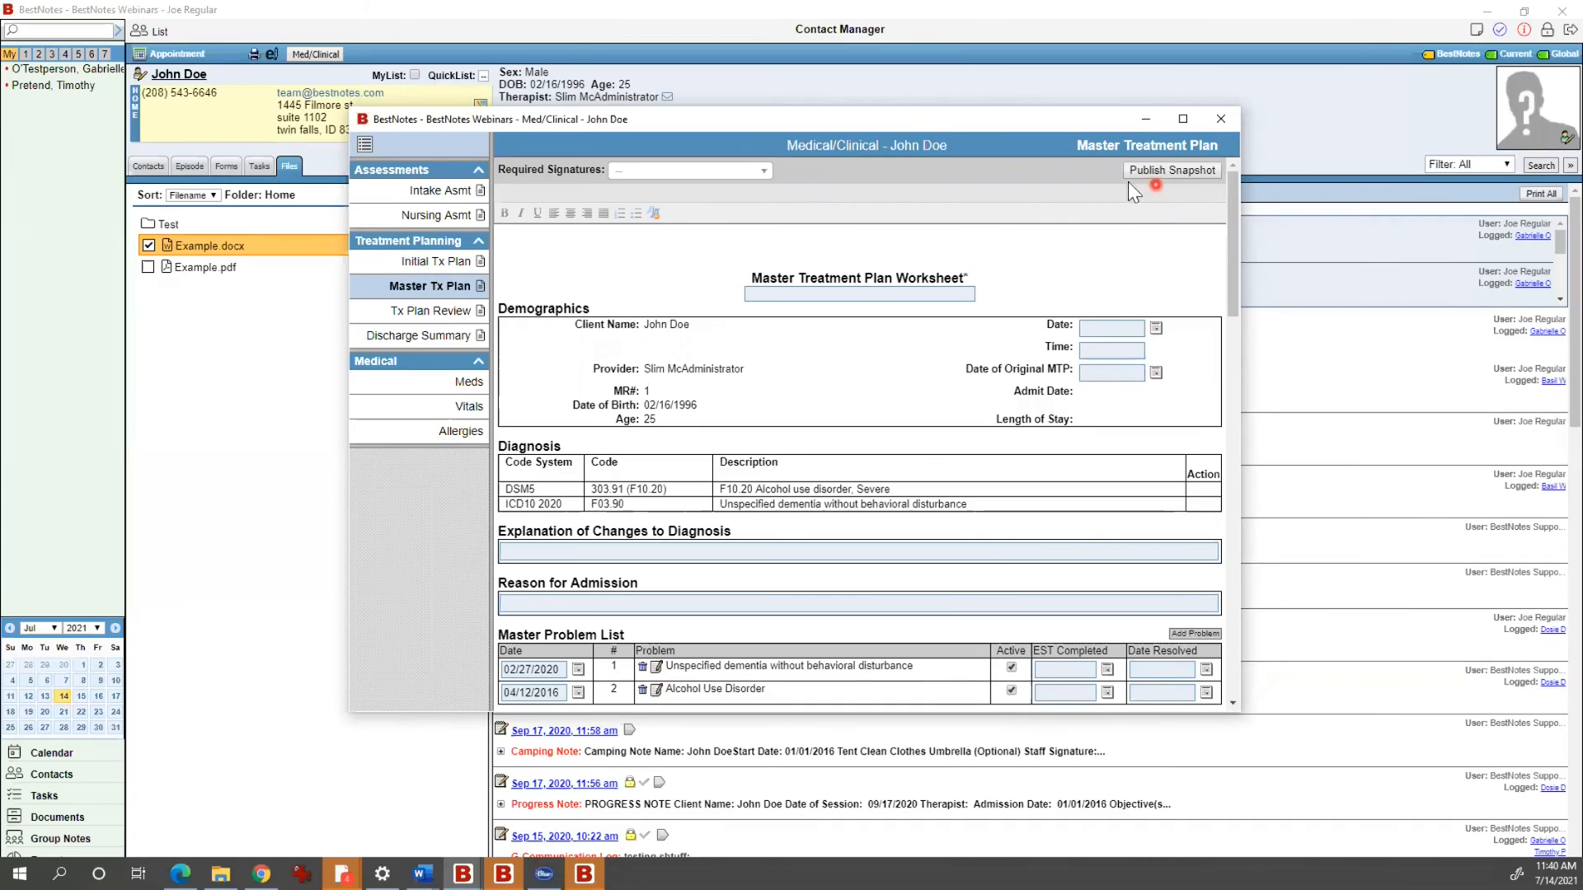
Step: Add the client under Required Signatures, then show the Medications list with Sertraline and Zolpidem
click(740, 169)
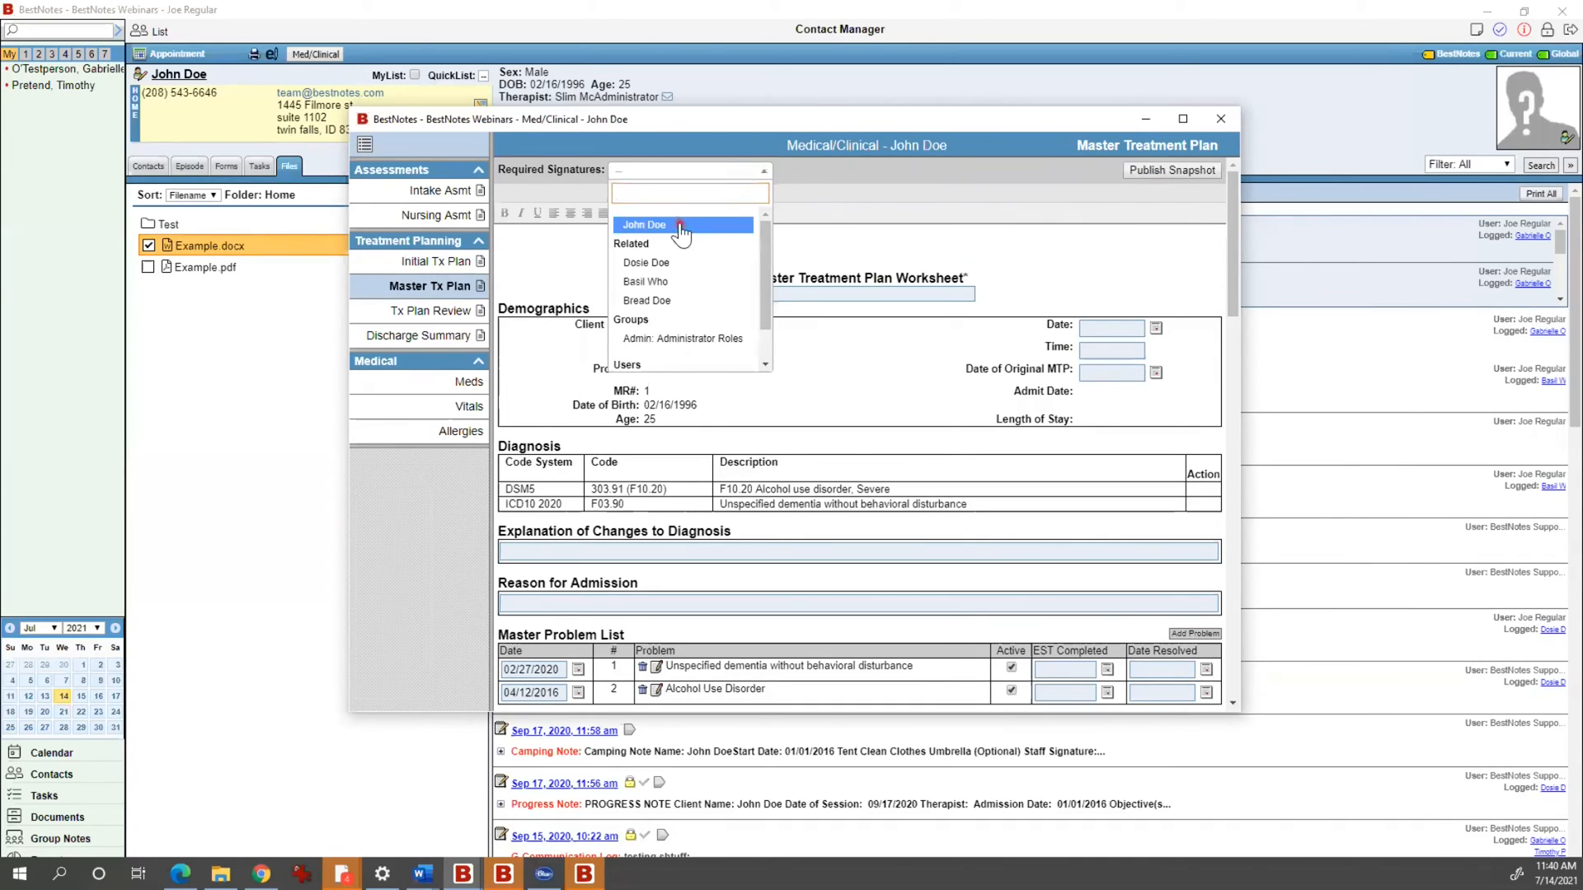
click(683, 225)
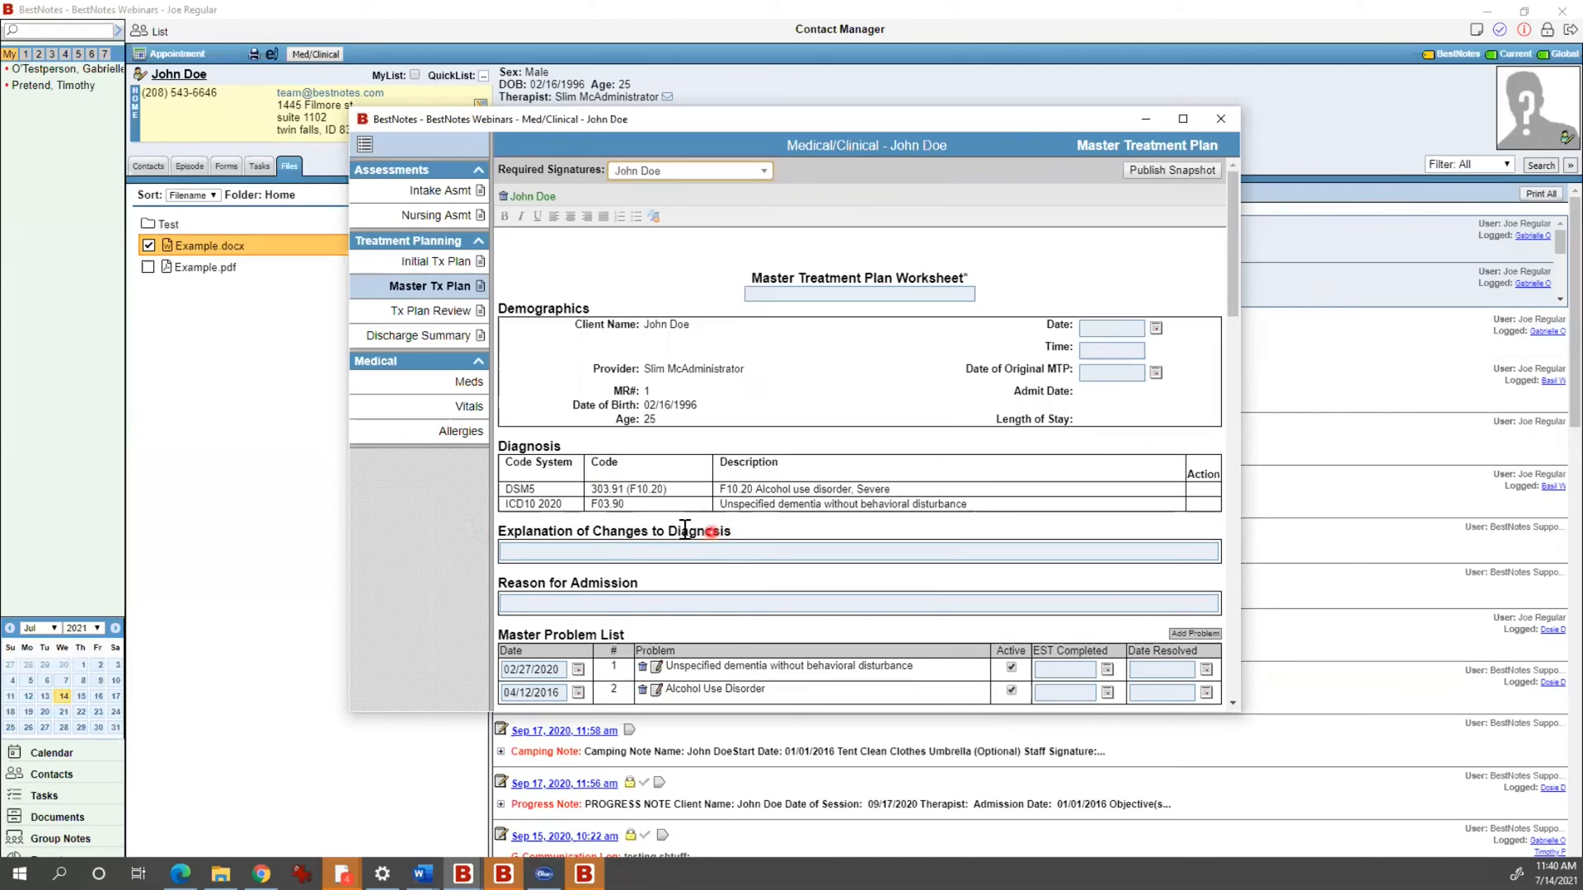
scroll(852, 520, down, 2)
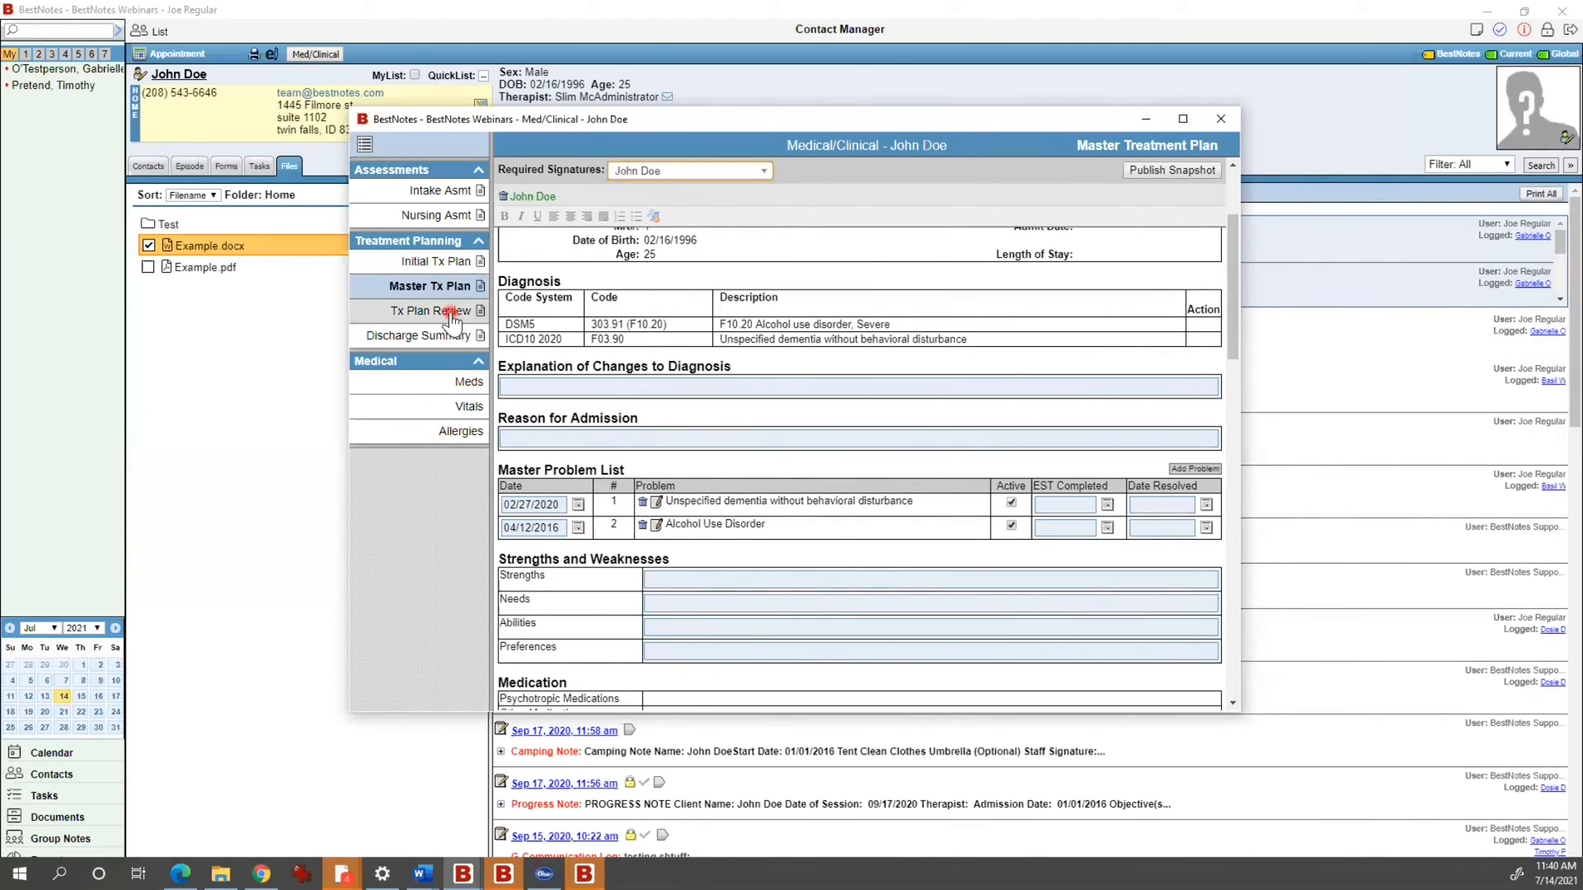
click(470, 382)
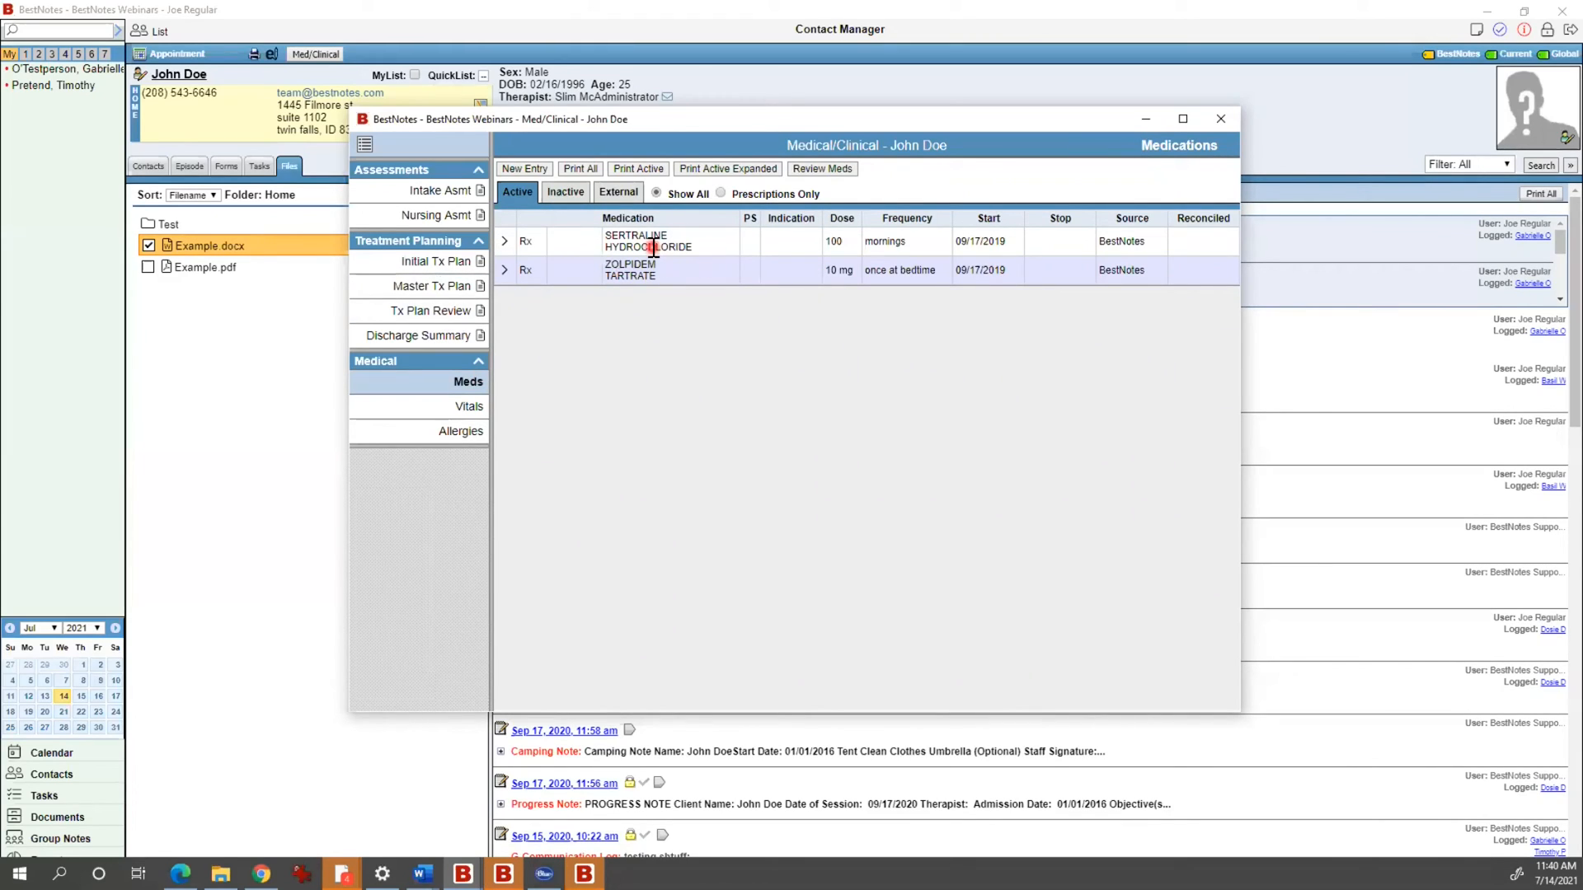
Step: Check the client's vitals and allergies (none active), then close the Med/Clinical window
click(492, 410)
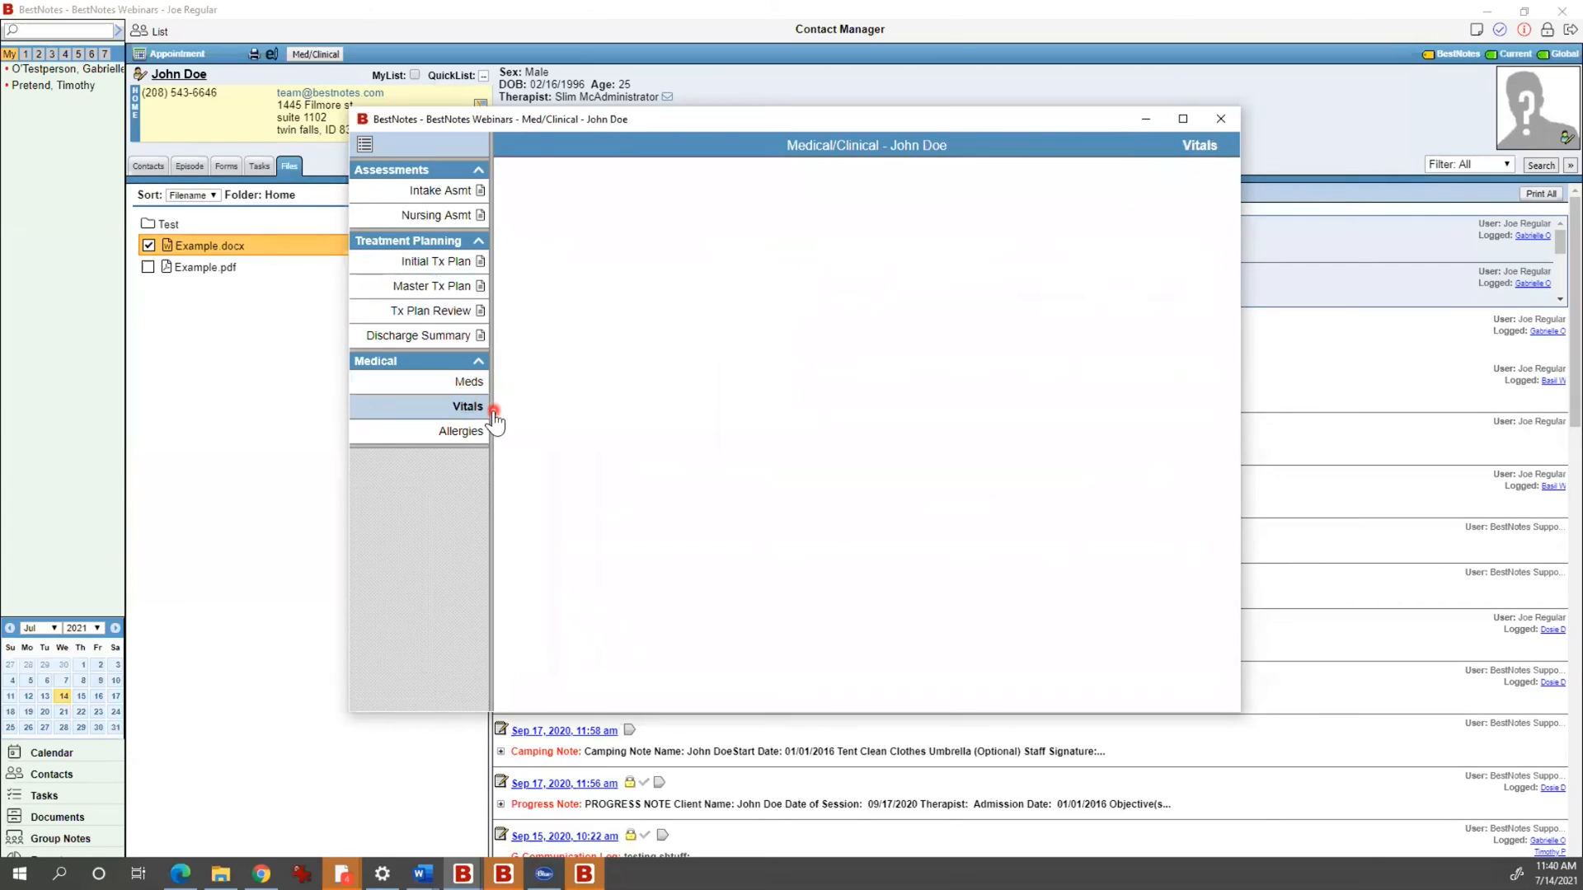
click(467, 429)
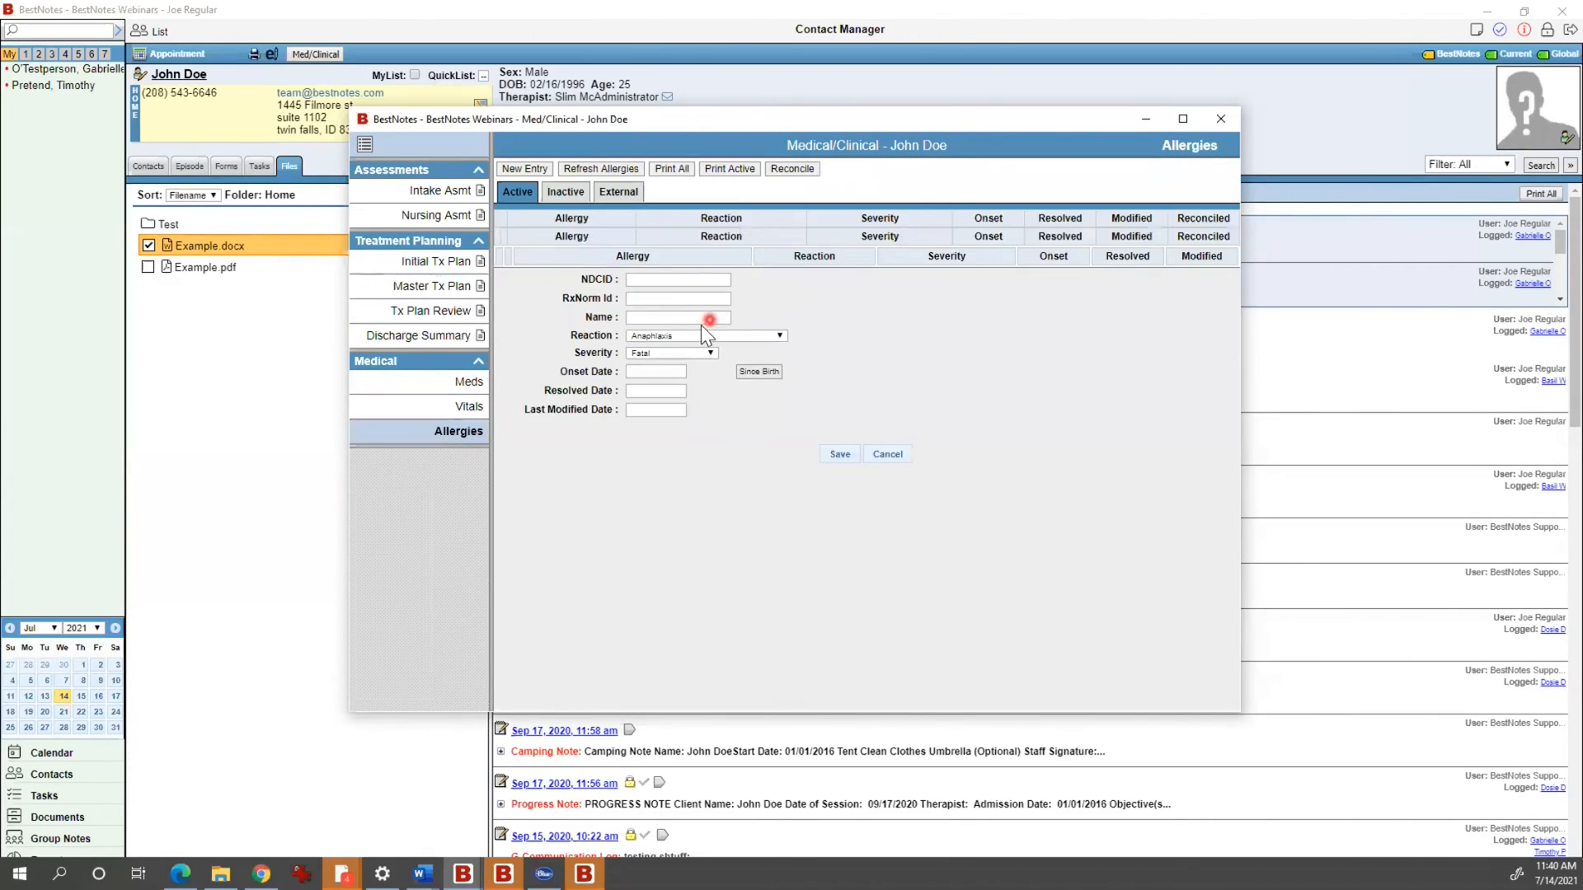
click(1220, 120)
click(589, 373)
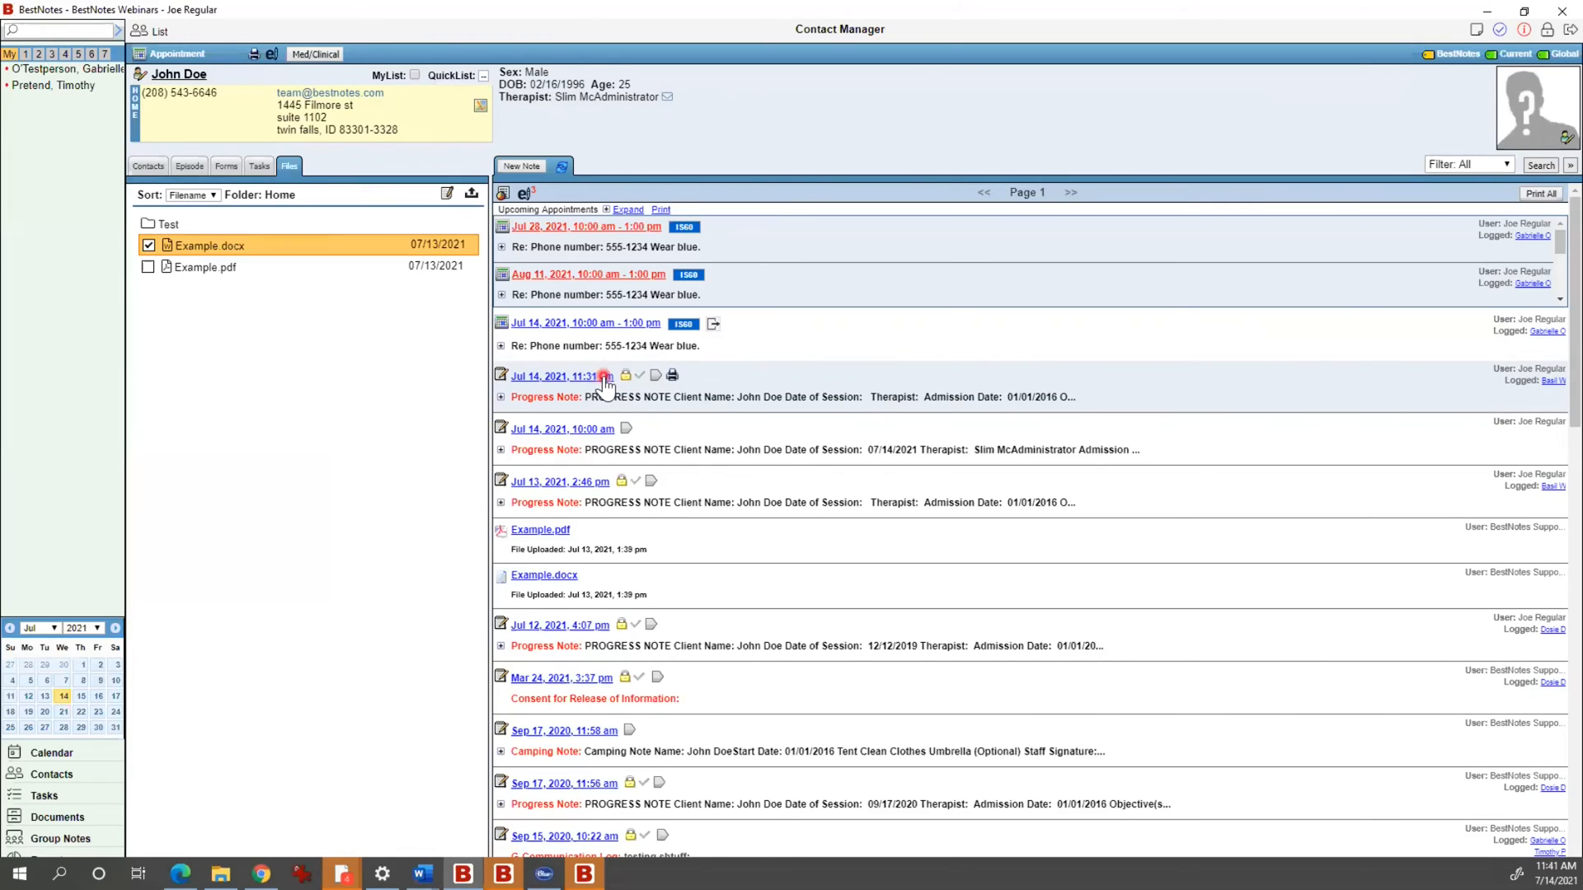
Step: Start a new note for the client using the Progress Note template
click(265, 169)
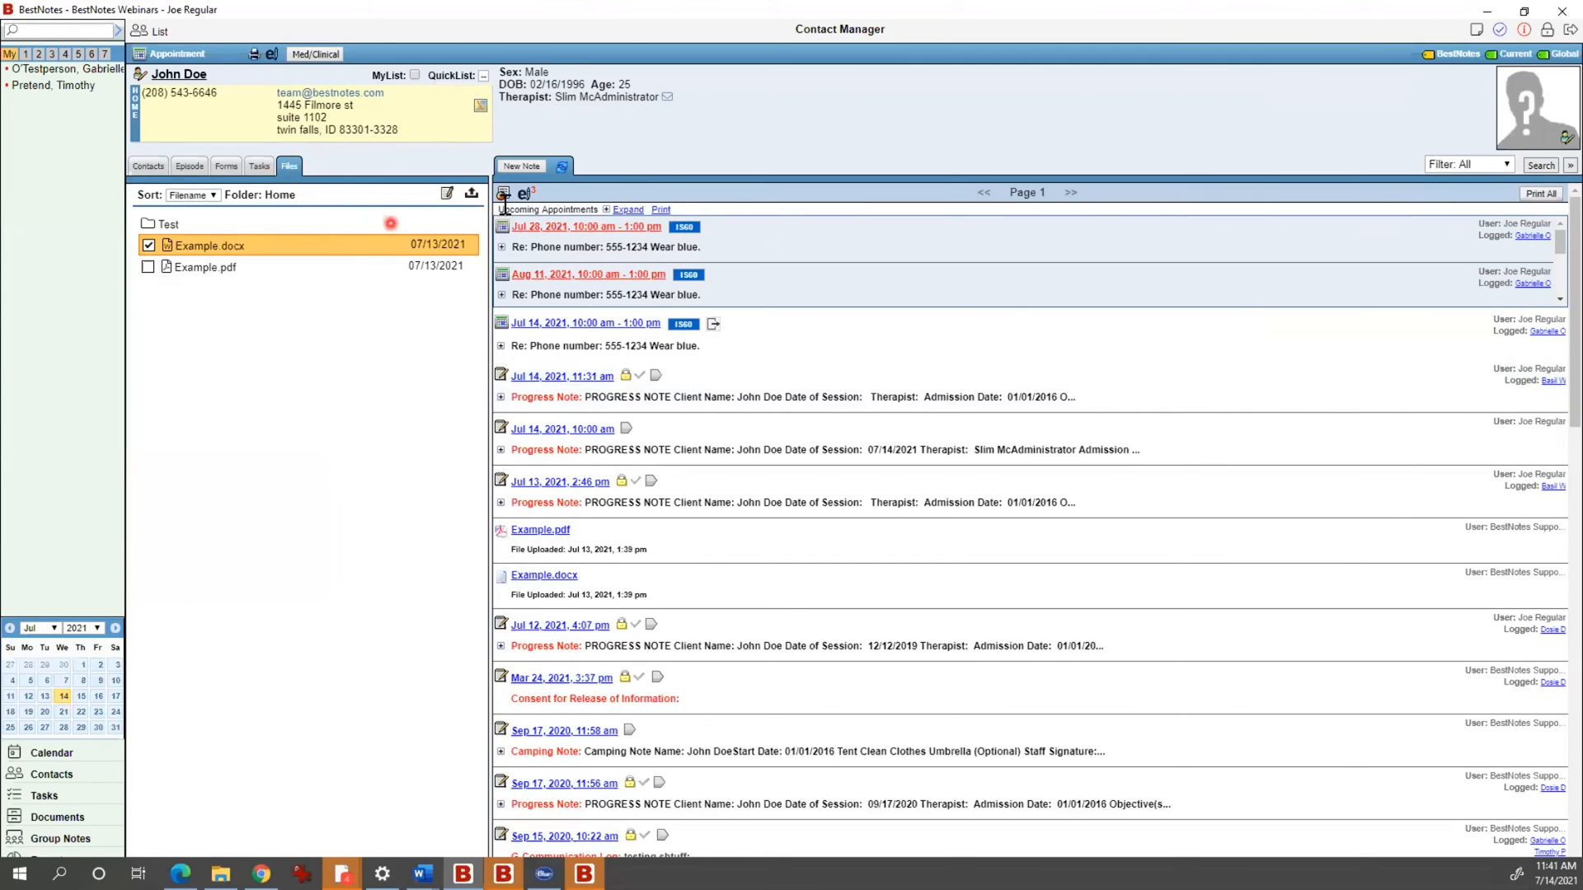
click(537, 166)
click(684, 214)
scroll(676, 346, down, 5)
click(666, 433)
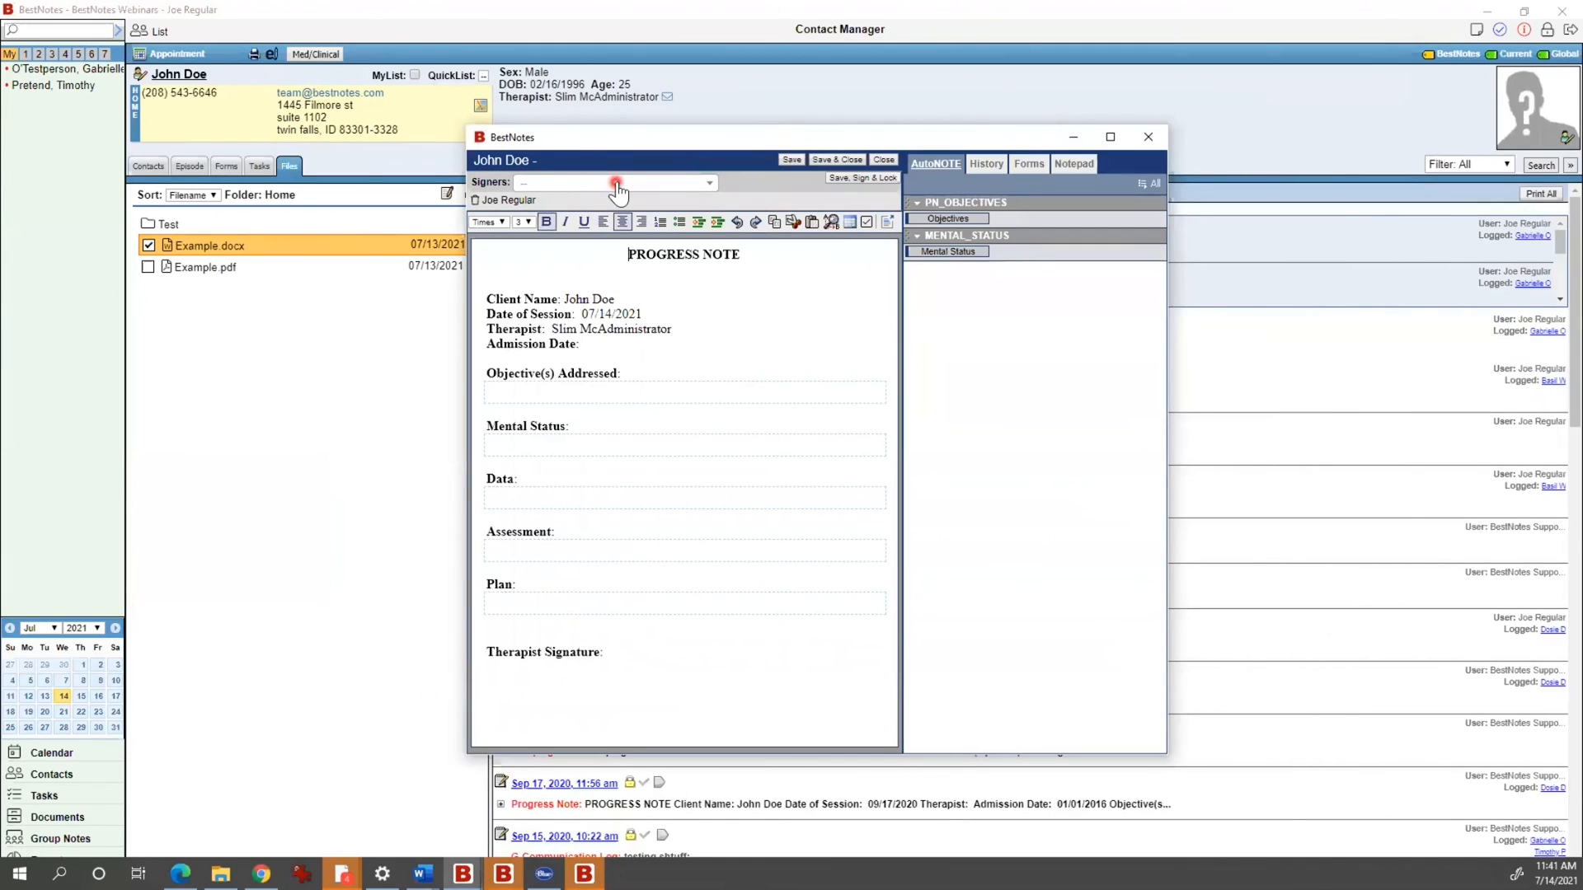
Step: Add the client as signer, enter objective 'The thing.', then save, sign and lock the note
click(616, 184)
click(577, 228)
click(552, 403)
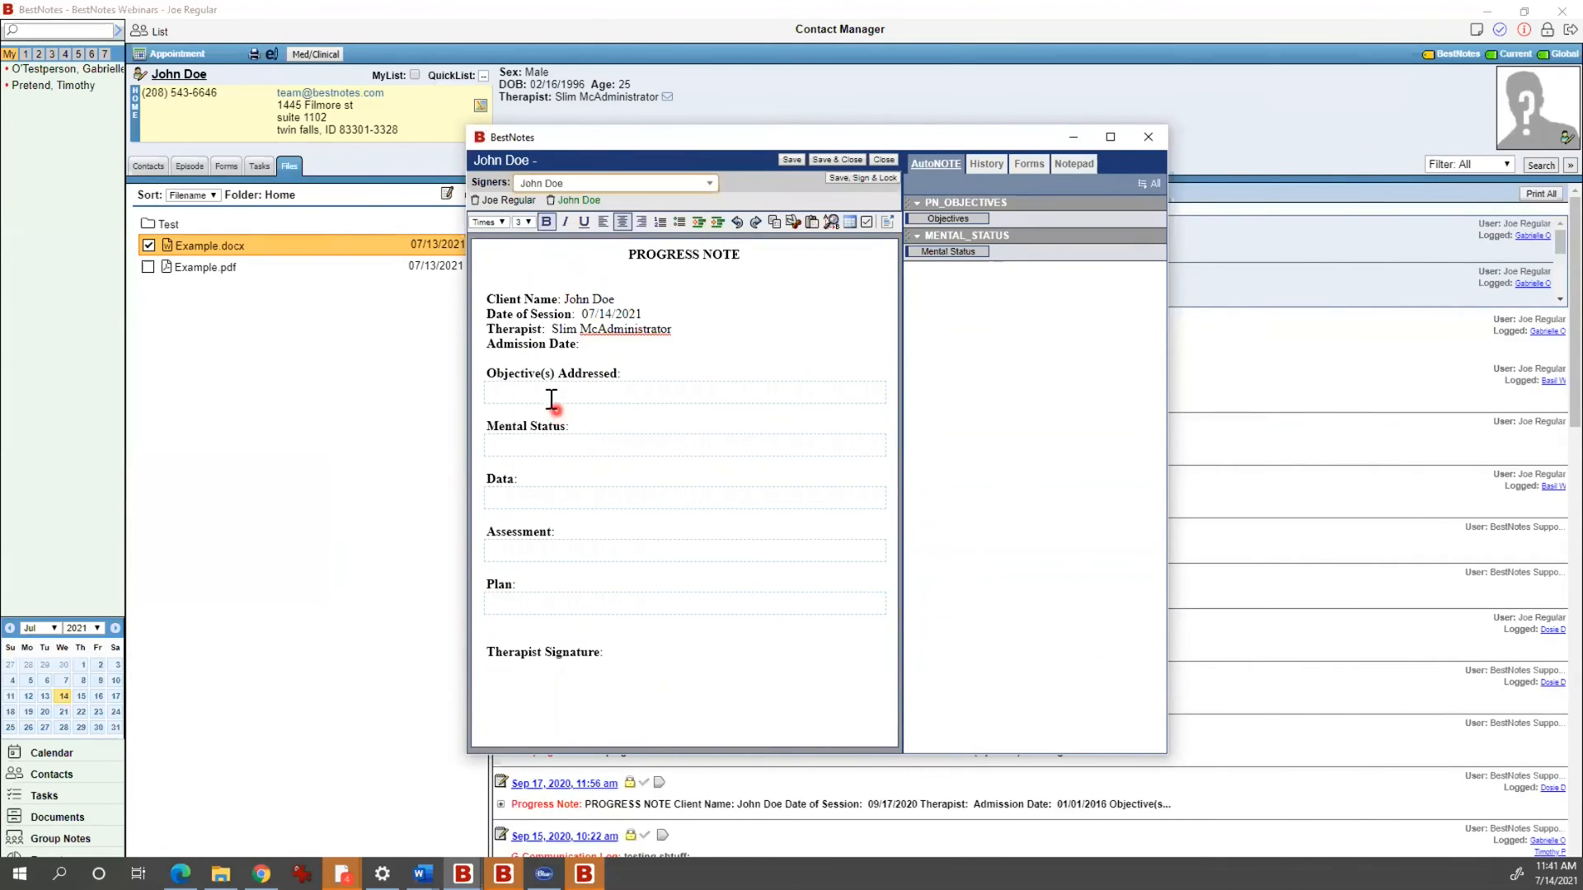
text(The thing.)
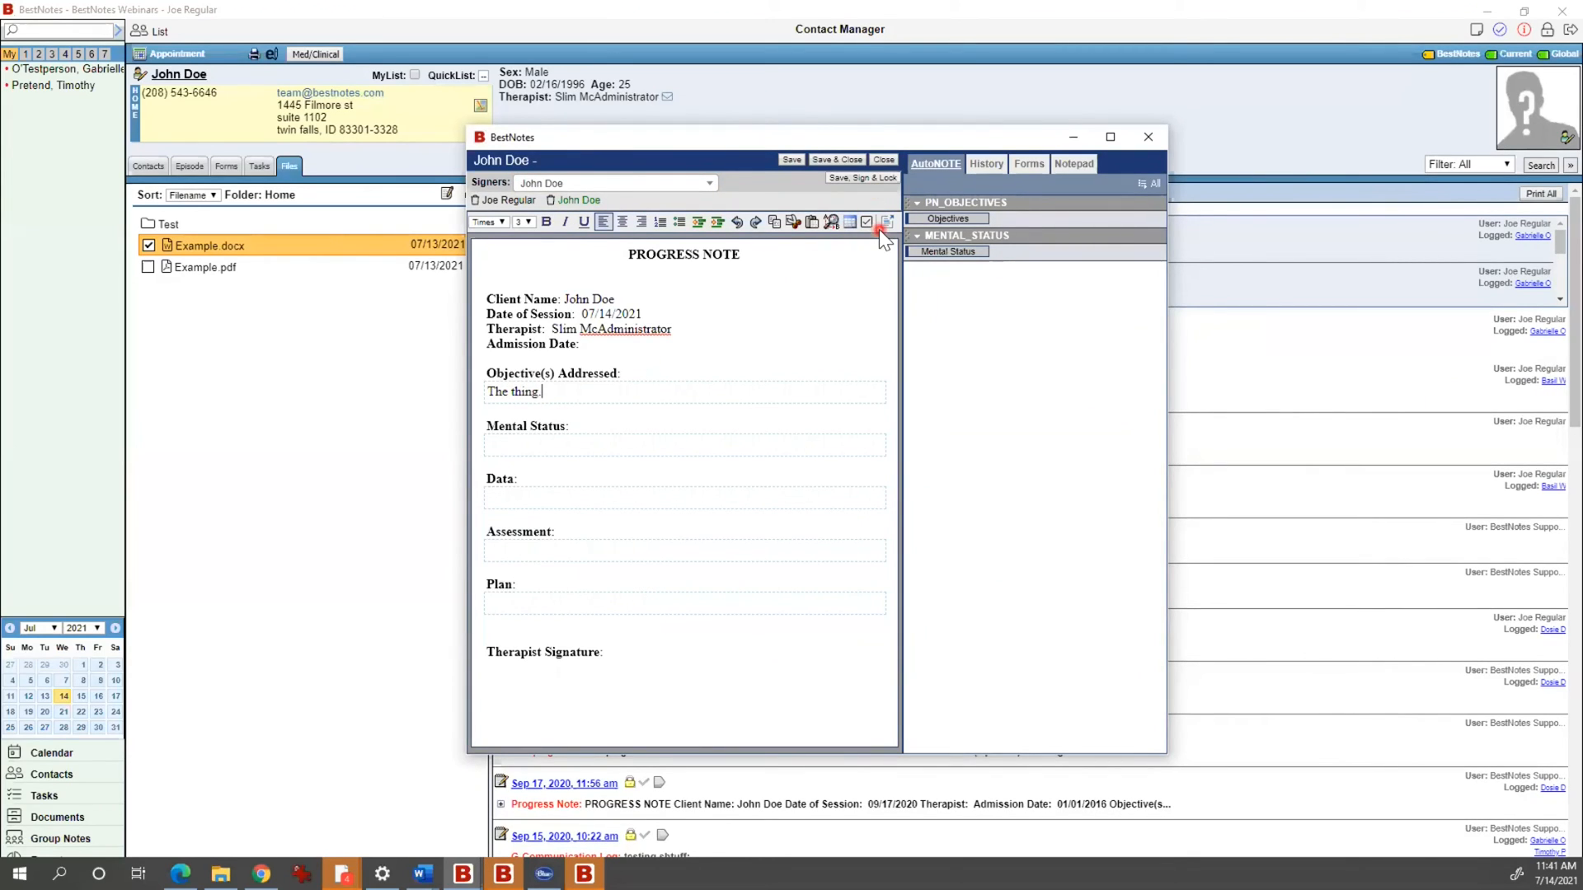
click(848, 181)
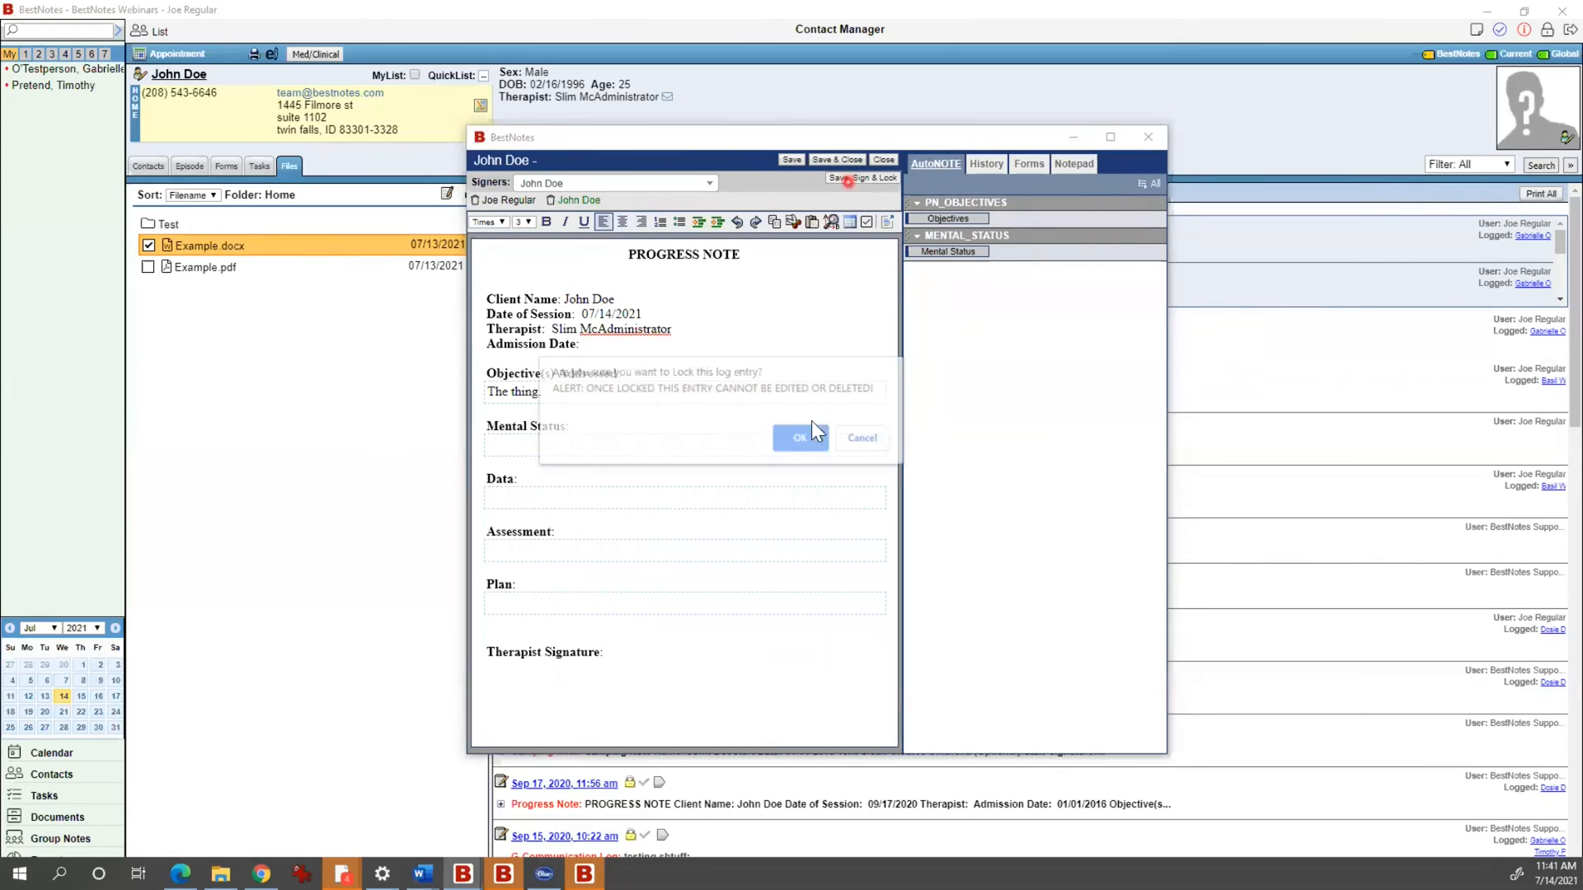
click(803, 437)
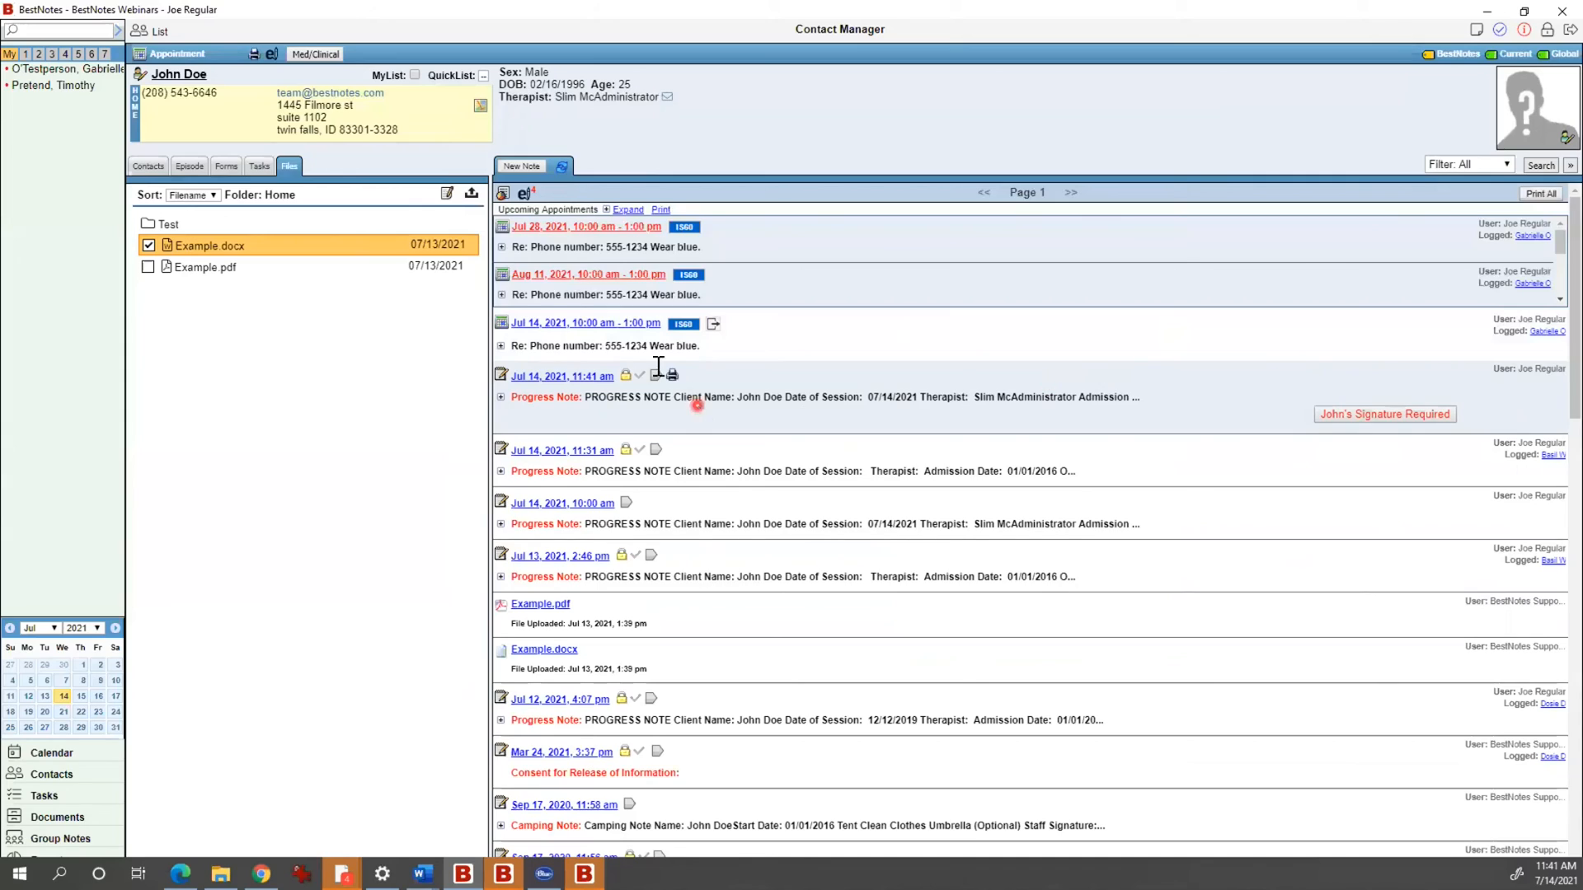
Step: Create the client's signature PIN, entering it twice, and submit it
click(271, 66)
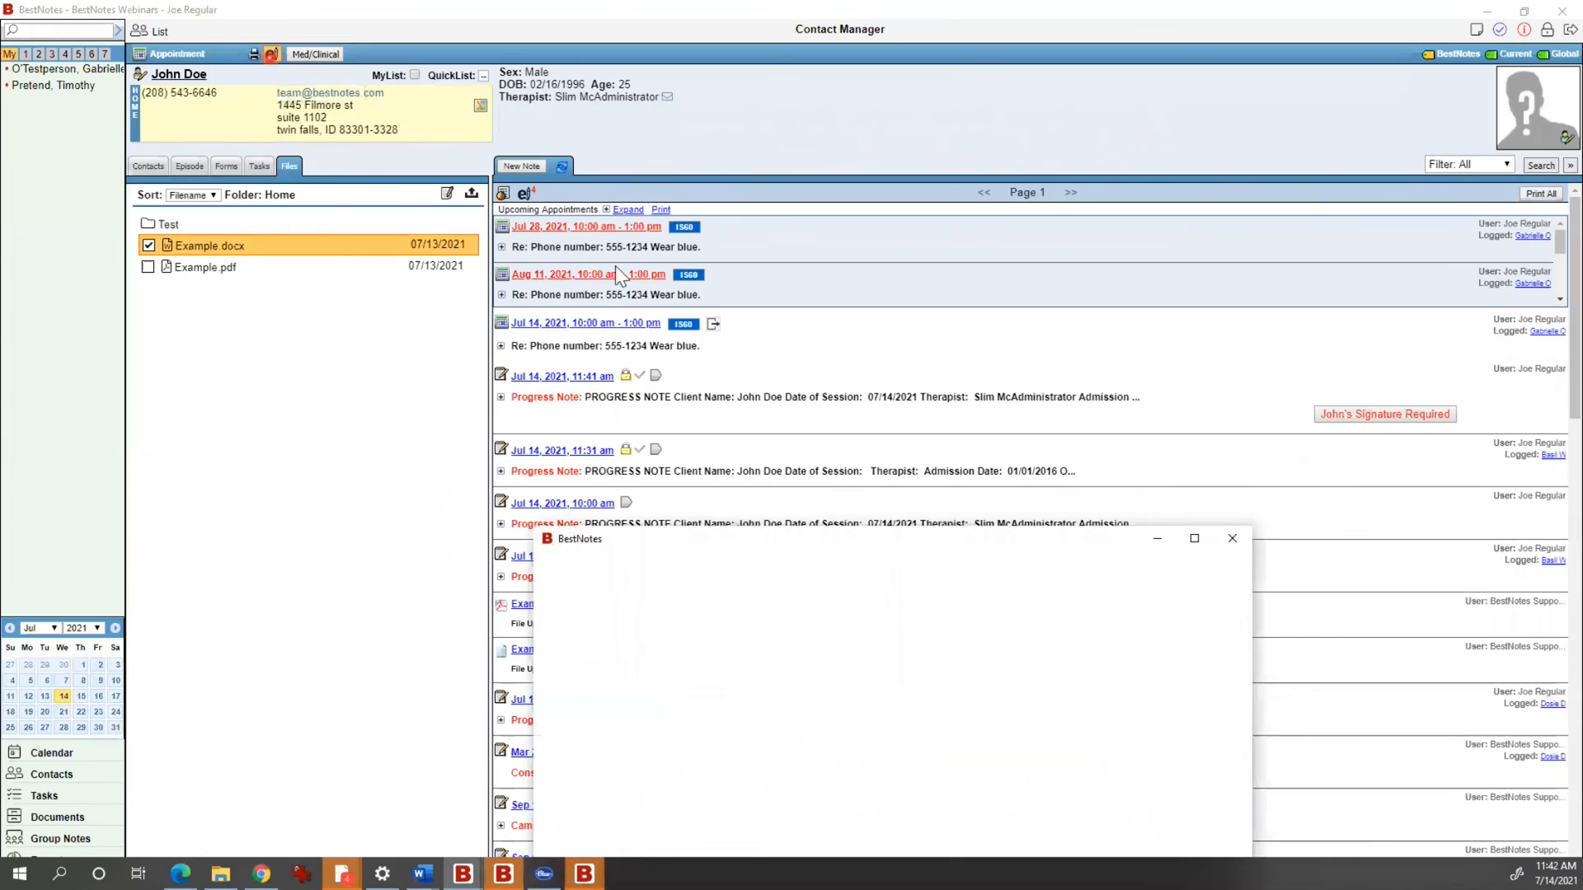
drag(966, 542, 835, 513)
drag(954, 539, 568, 171)
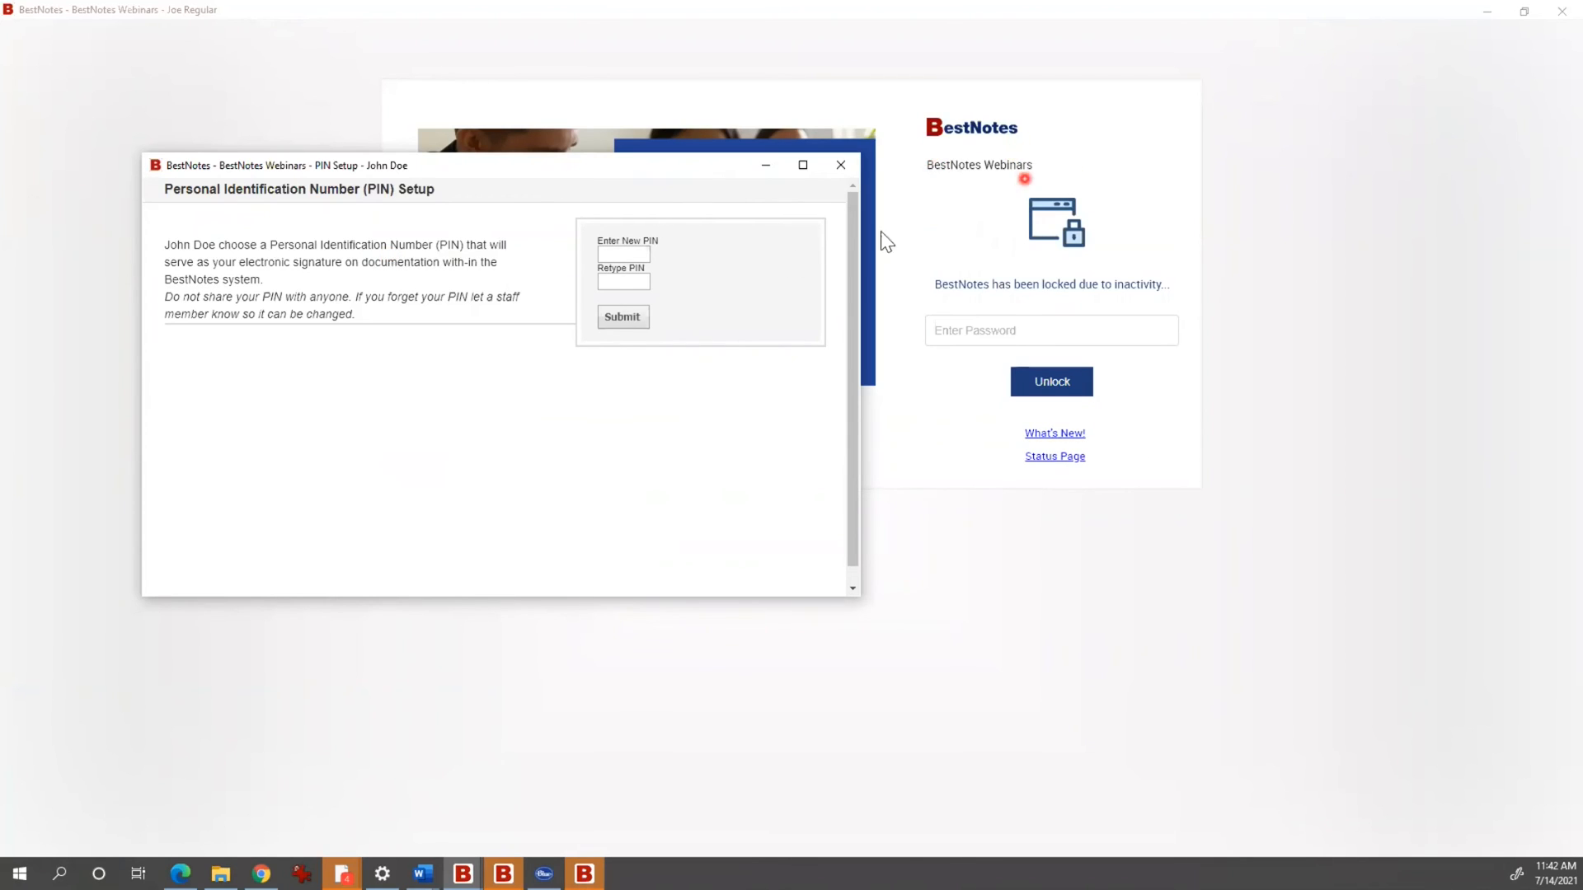
click(640, 253)
text(1234)
click(643, 280)
text(1234)
click(631, 321)
click(544, 369)
Step: Unlock BestNotes by entering the account password, retrying after the incorrect-password warning
click(938, 330)
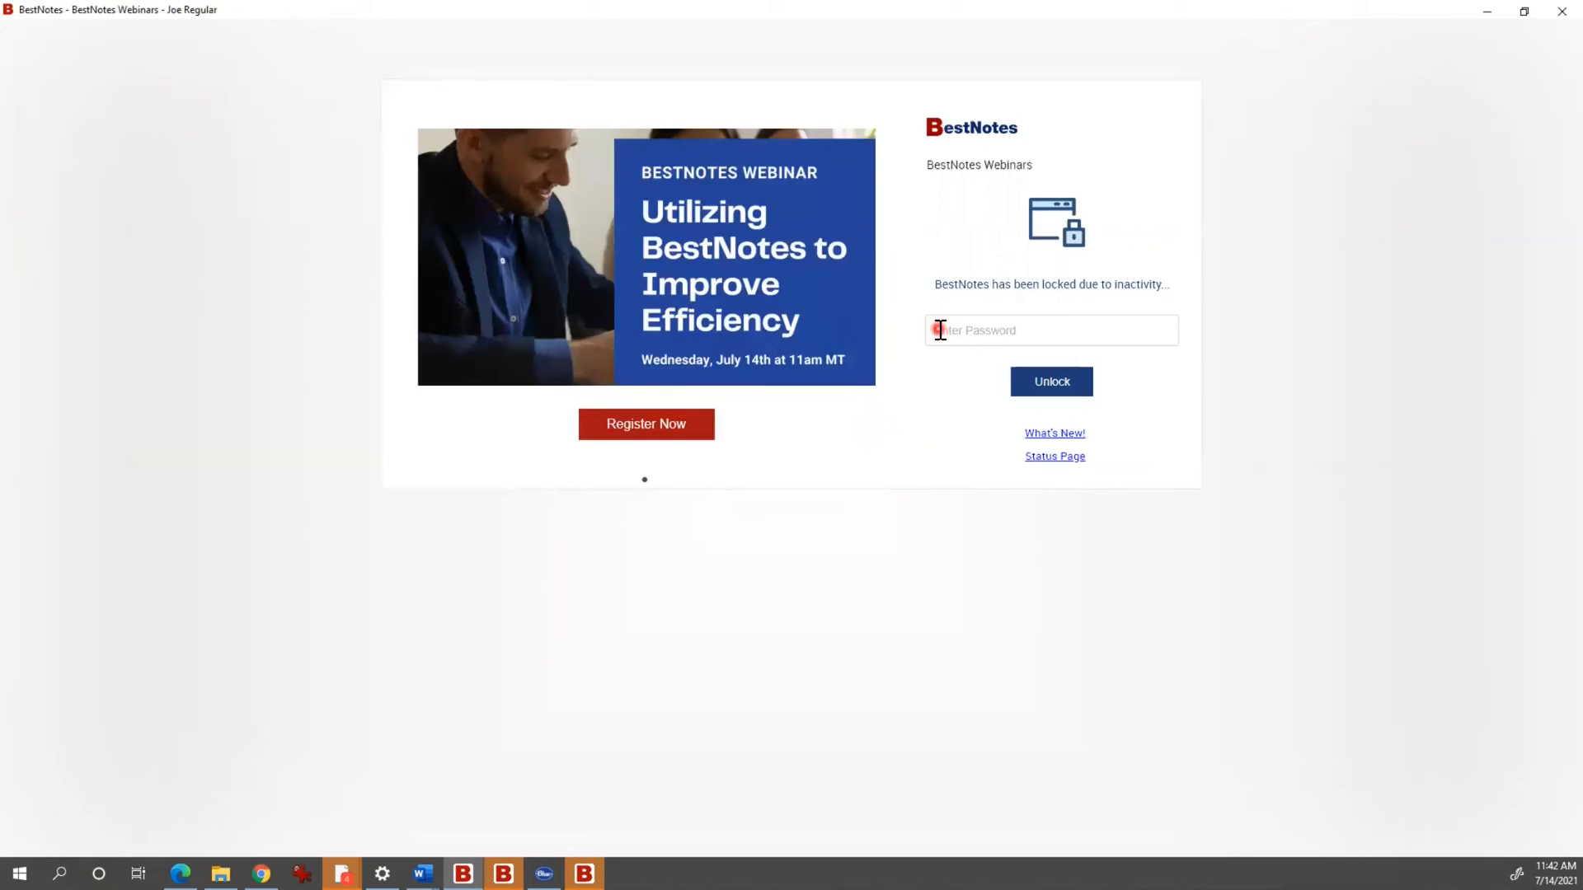
key(ctrl+v)
key(Return)
click(838, 438)
click(994, 321)
key(ctrl+v)
key(Return)
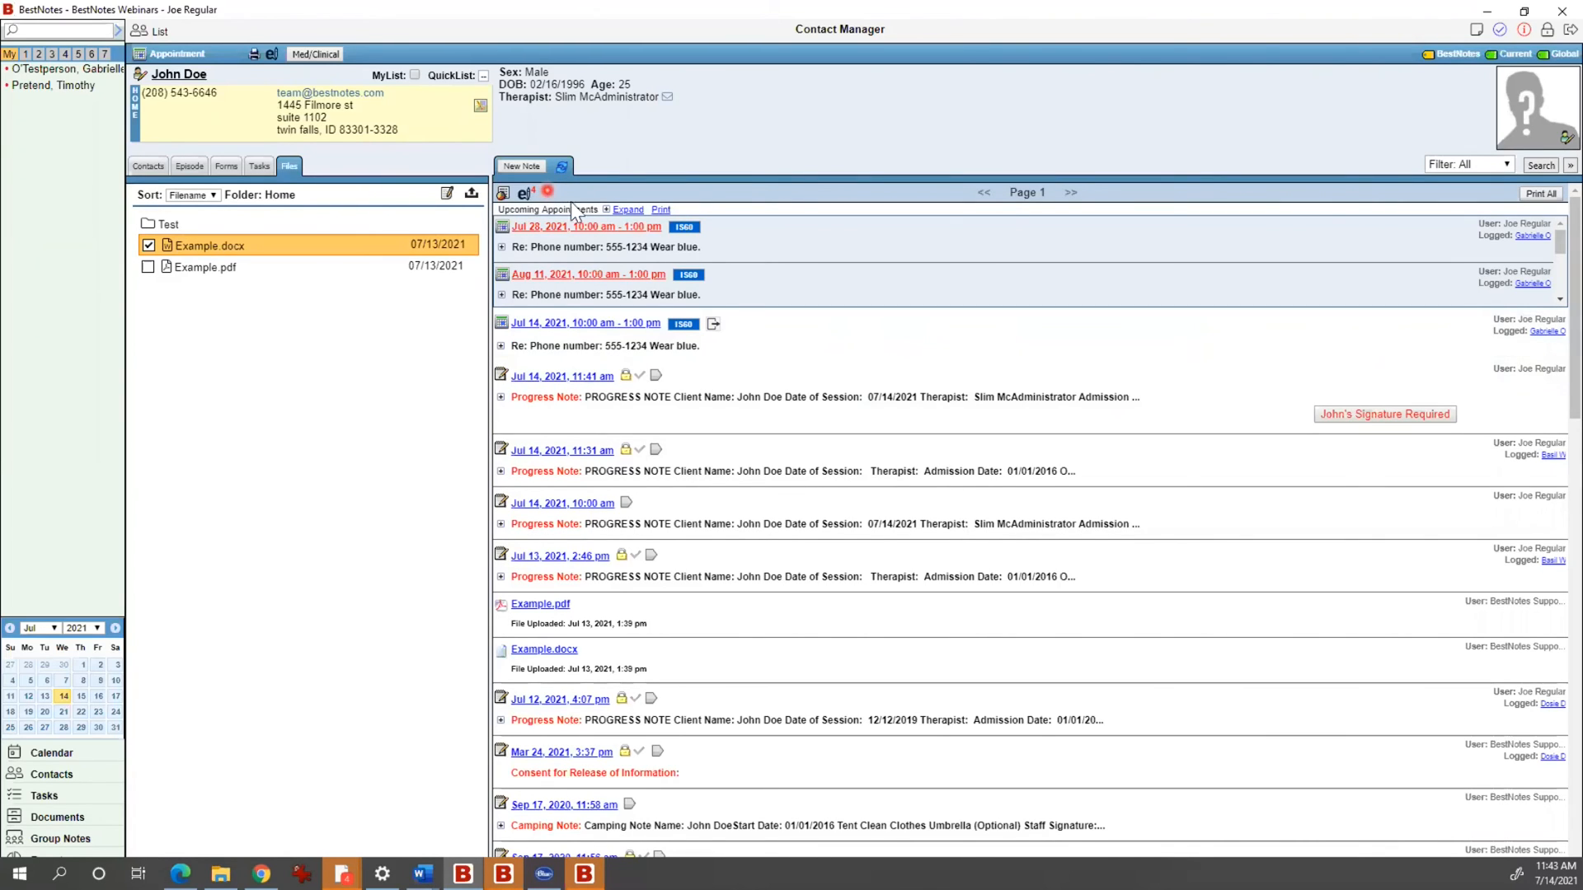
Step: Sign the Jul 14, 11:41 am progress note with the client's PIN and confirm
scroll(943, 476, down, 15)
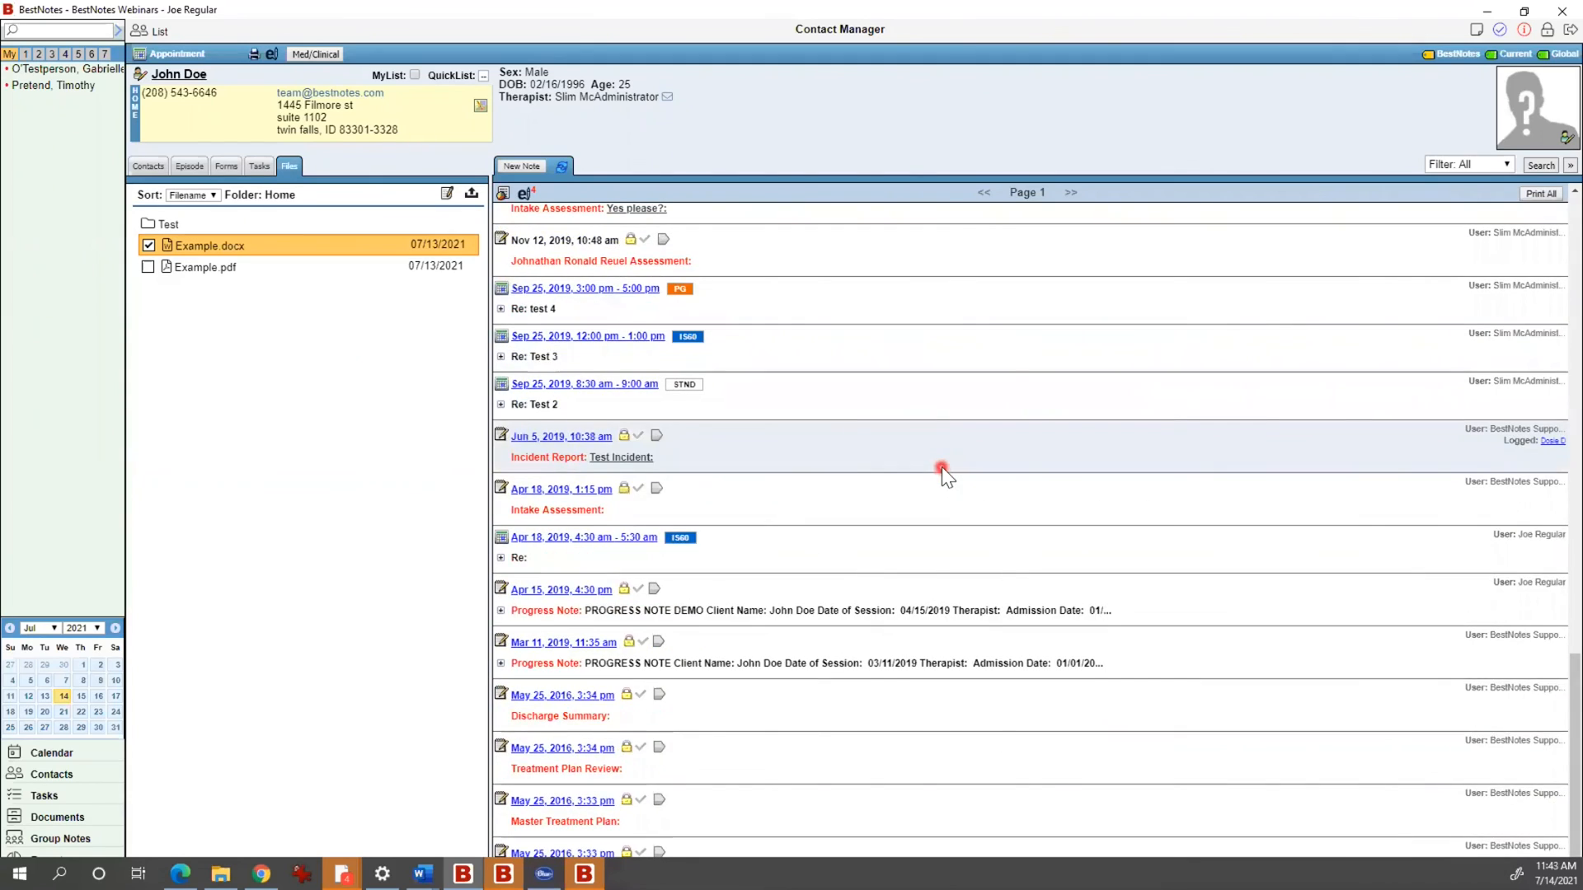
scroll(941, 467, up, 15)
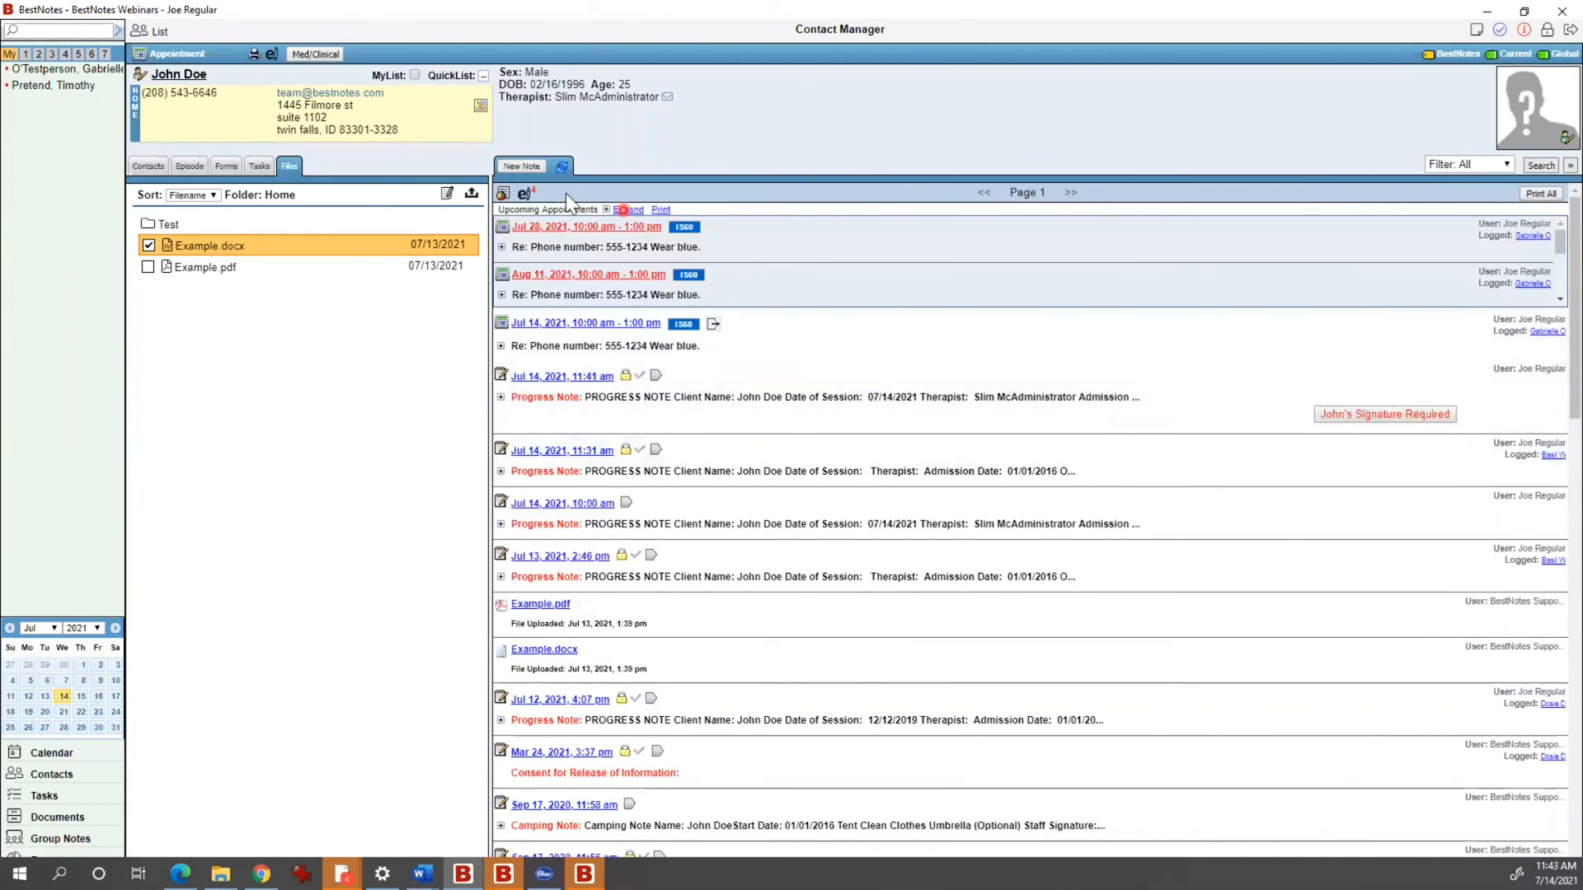
click(528, 193)
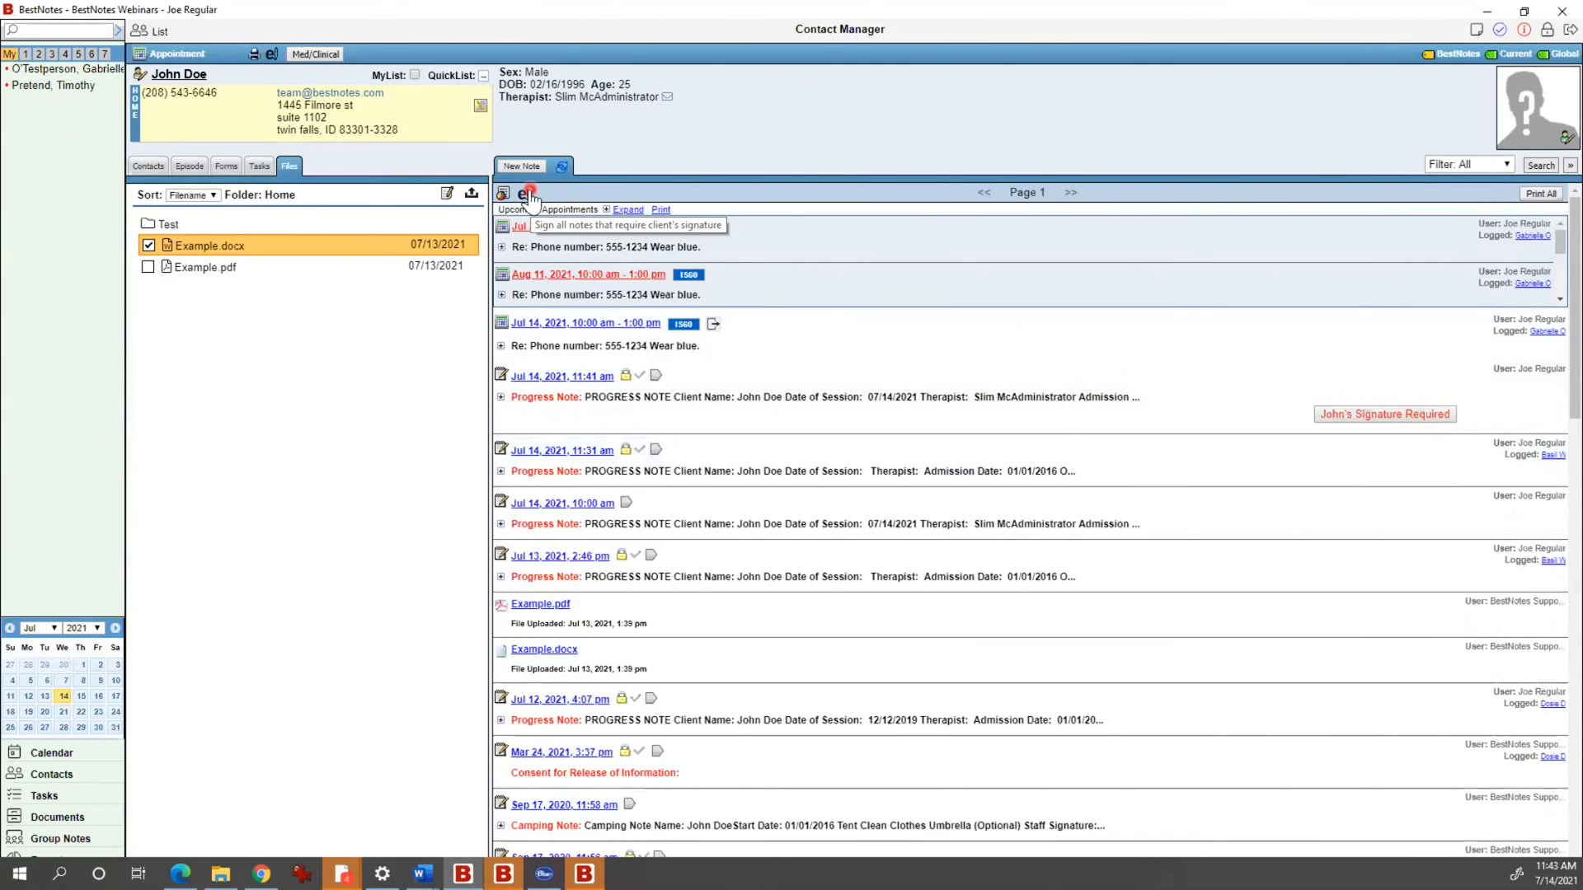
click(1372, 409)
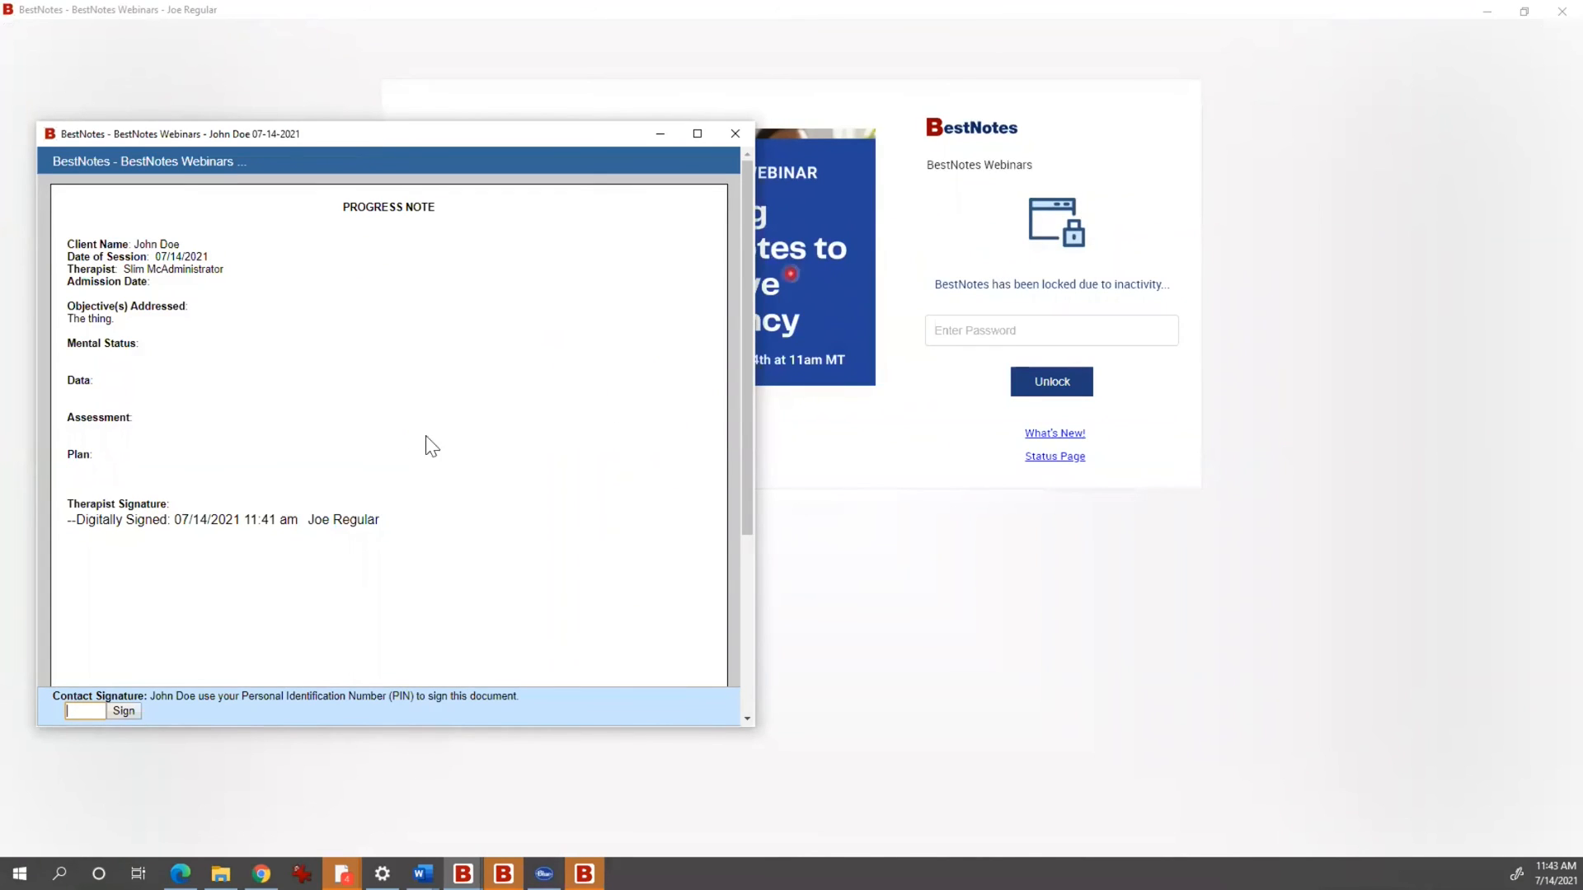
click(86, 707)
text(••••)
click(132, 709)
click(365, 407)
click(1041, 328)
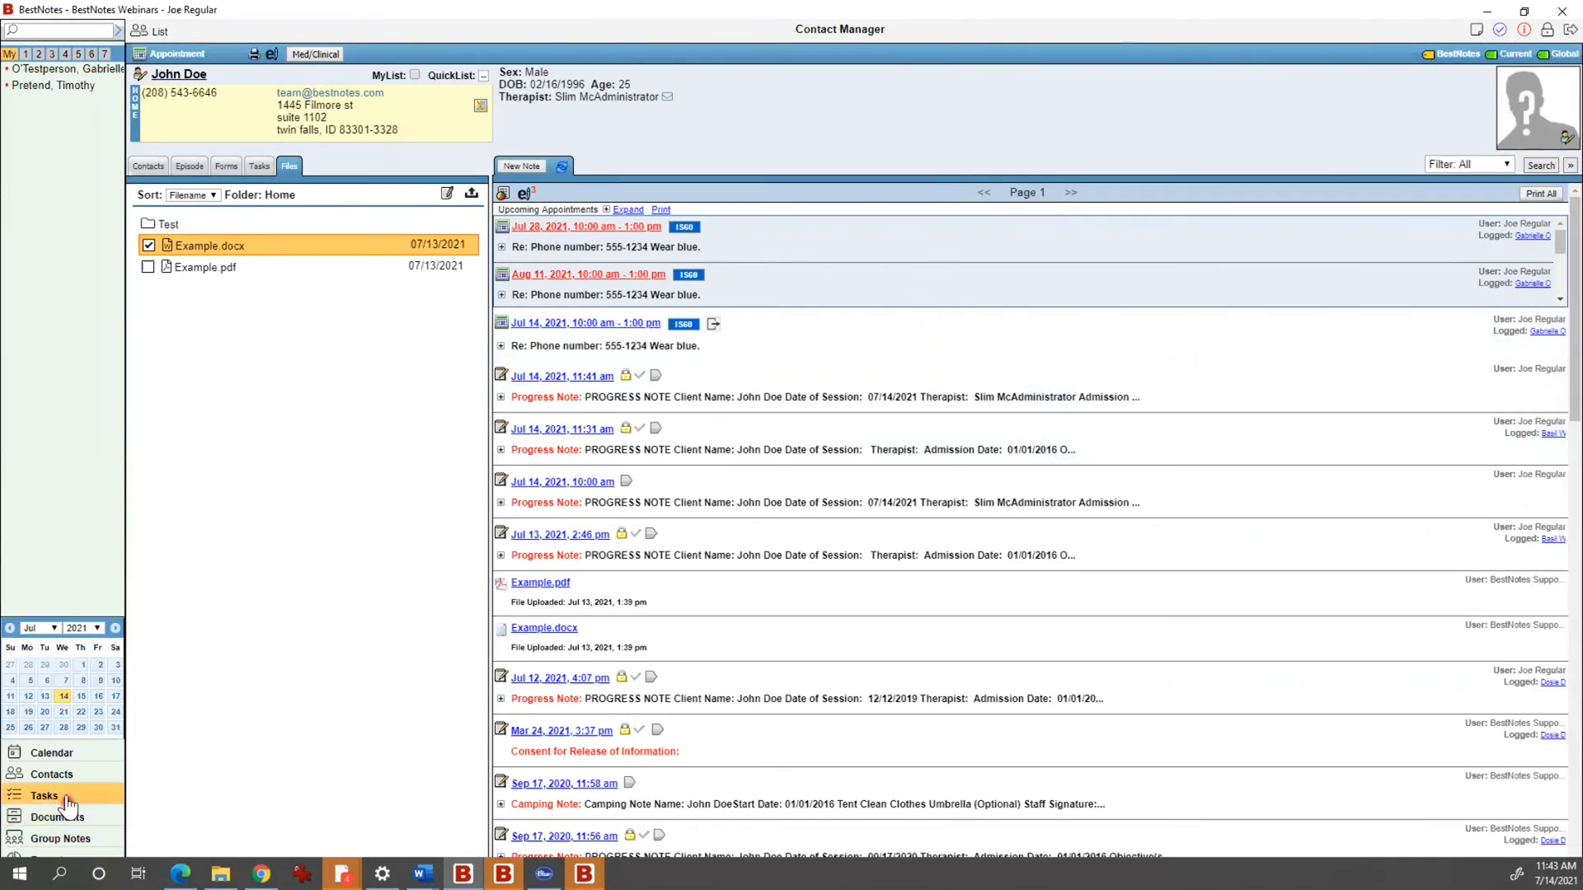
Step: Go to Documents, showing the Home and BN Support Documentation folders
click(75, 817)
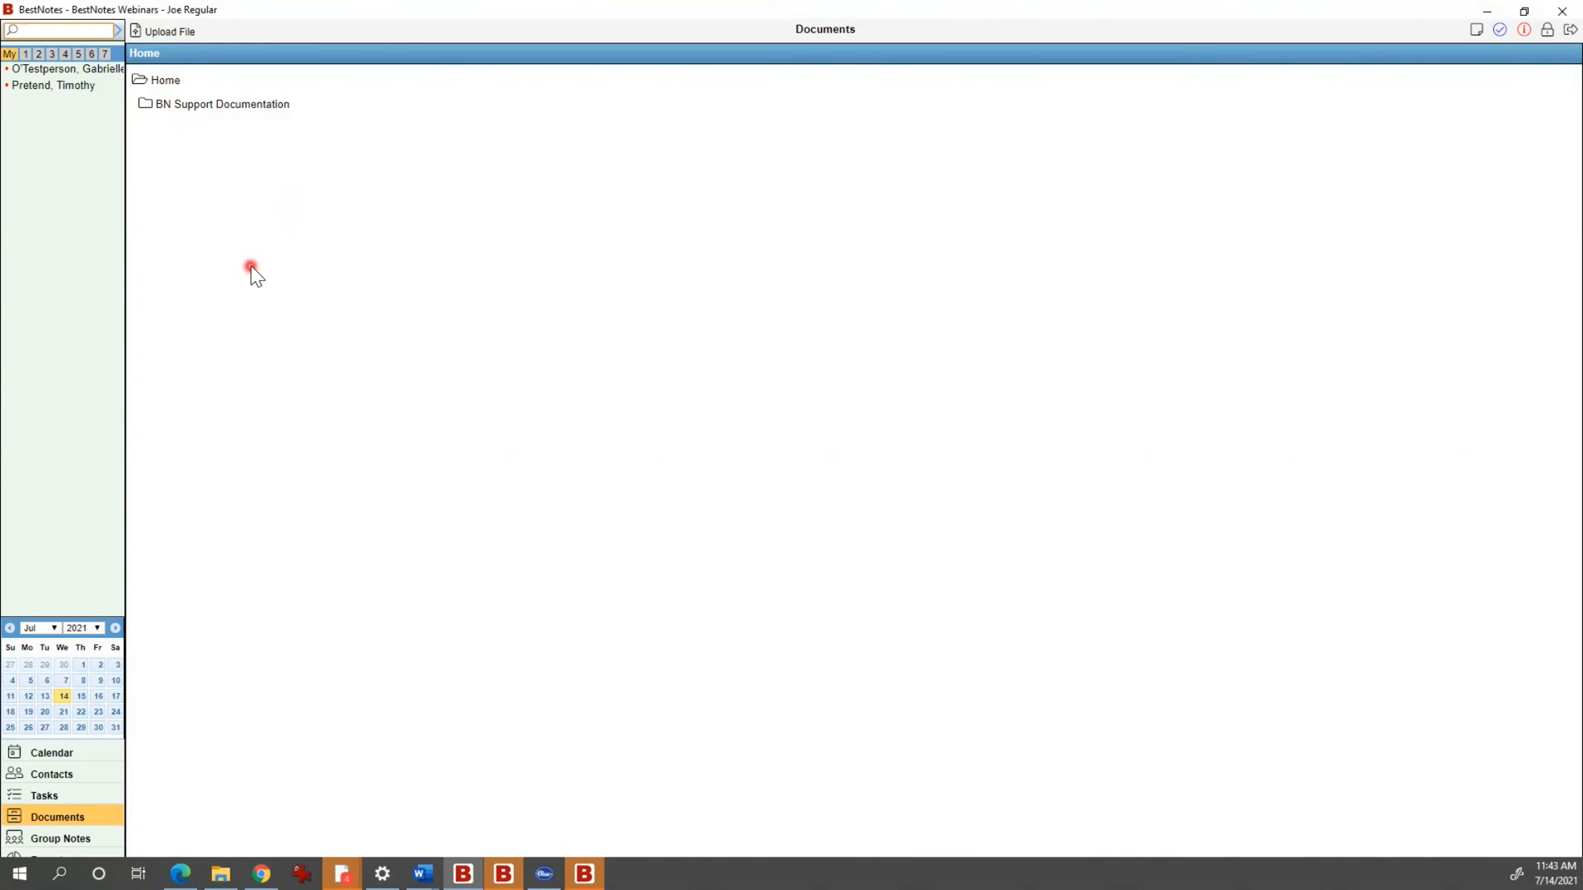
drag(262, 205, 285, 206)
click(285, 206)
Step: Open Group Notes and start a new Process Group session
click(61, 838)
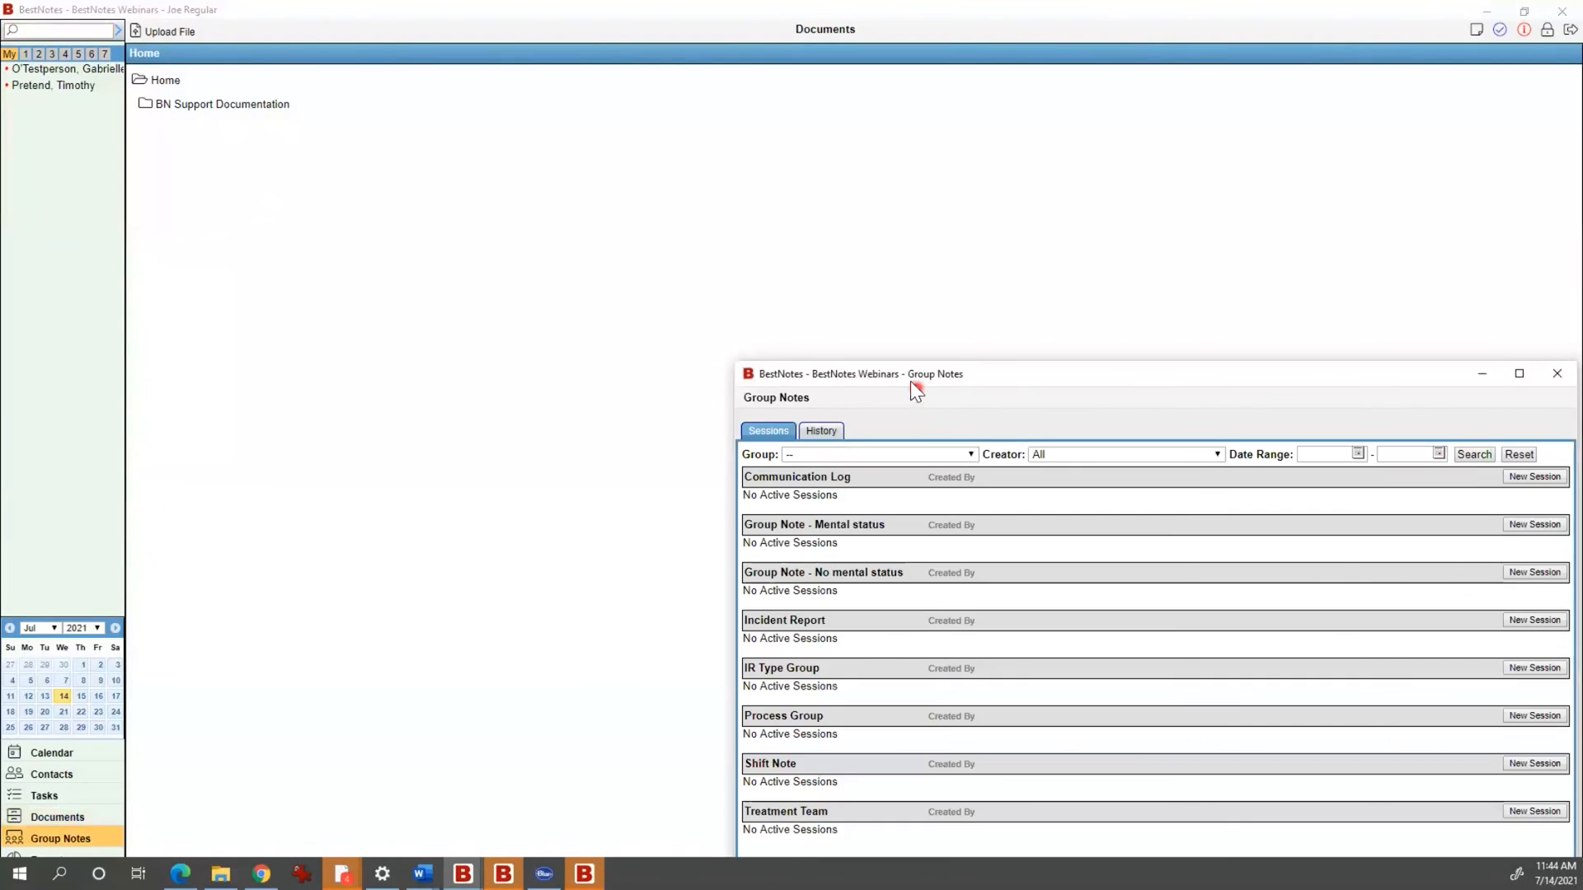
click(705, 284)
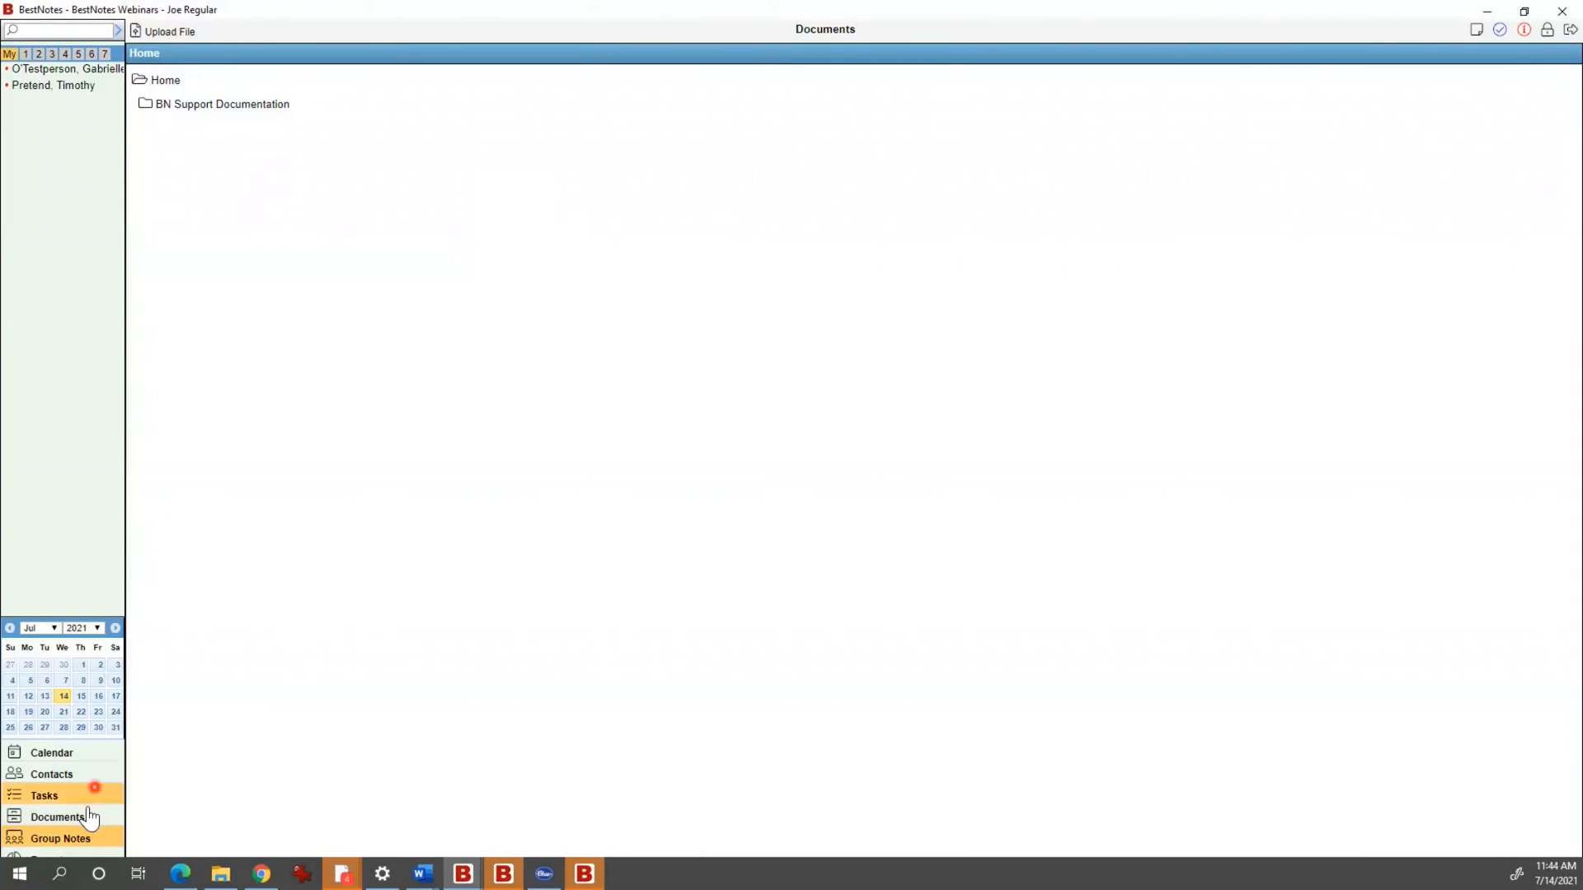
click(78, 839)
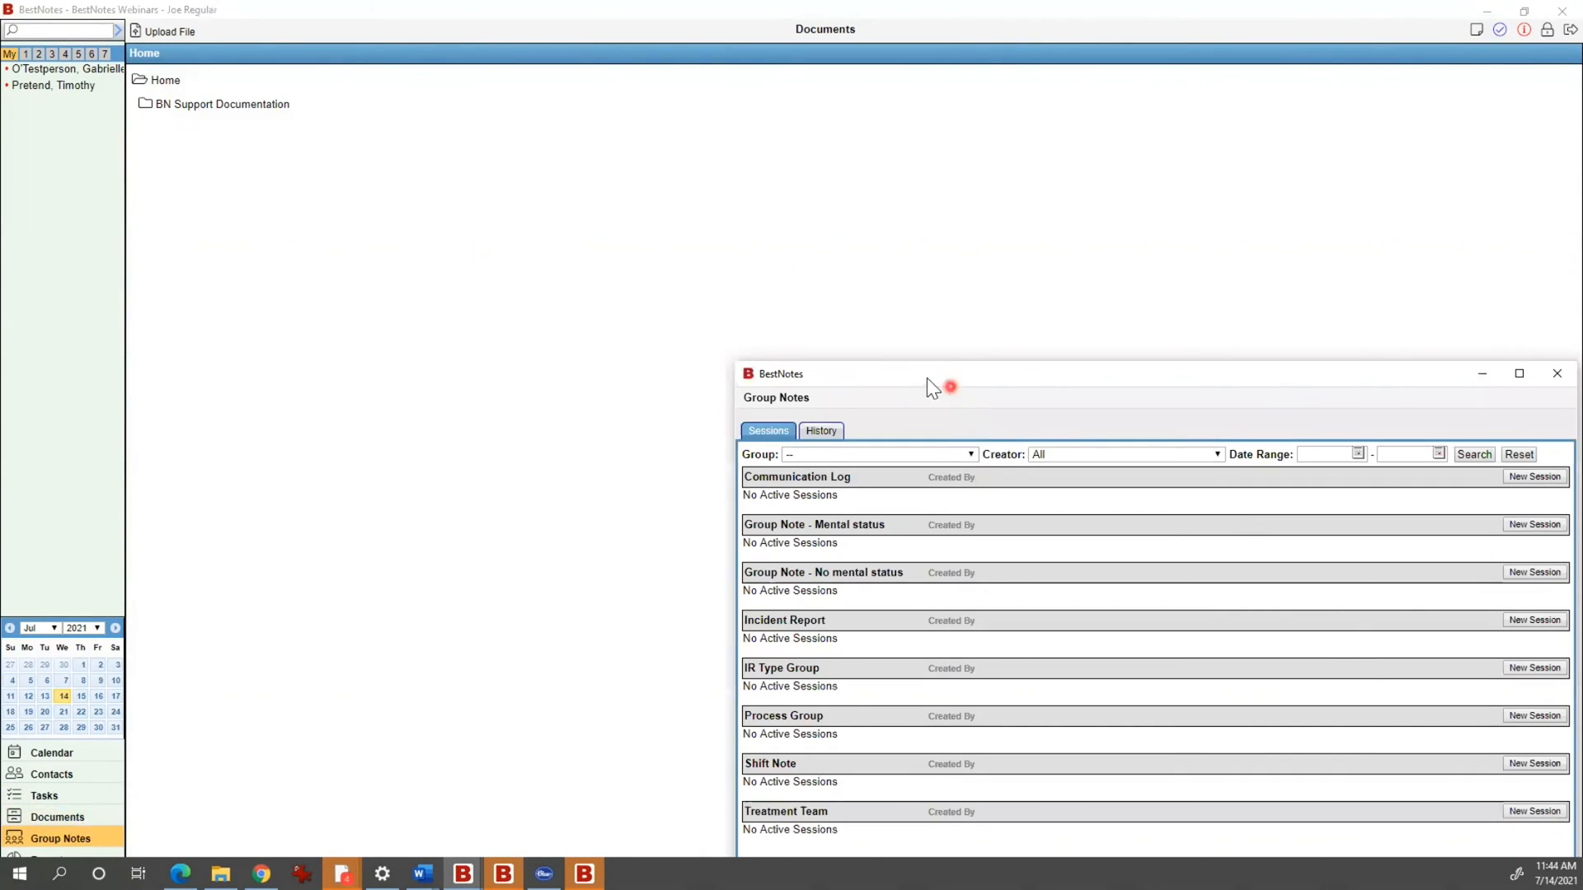
drag(905, 368, 536, 186)
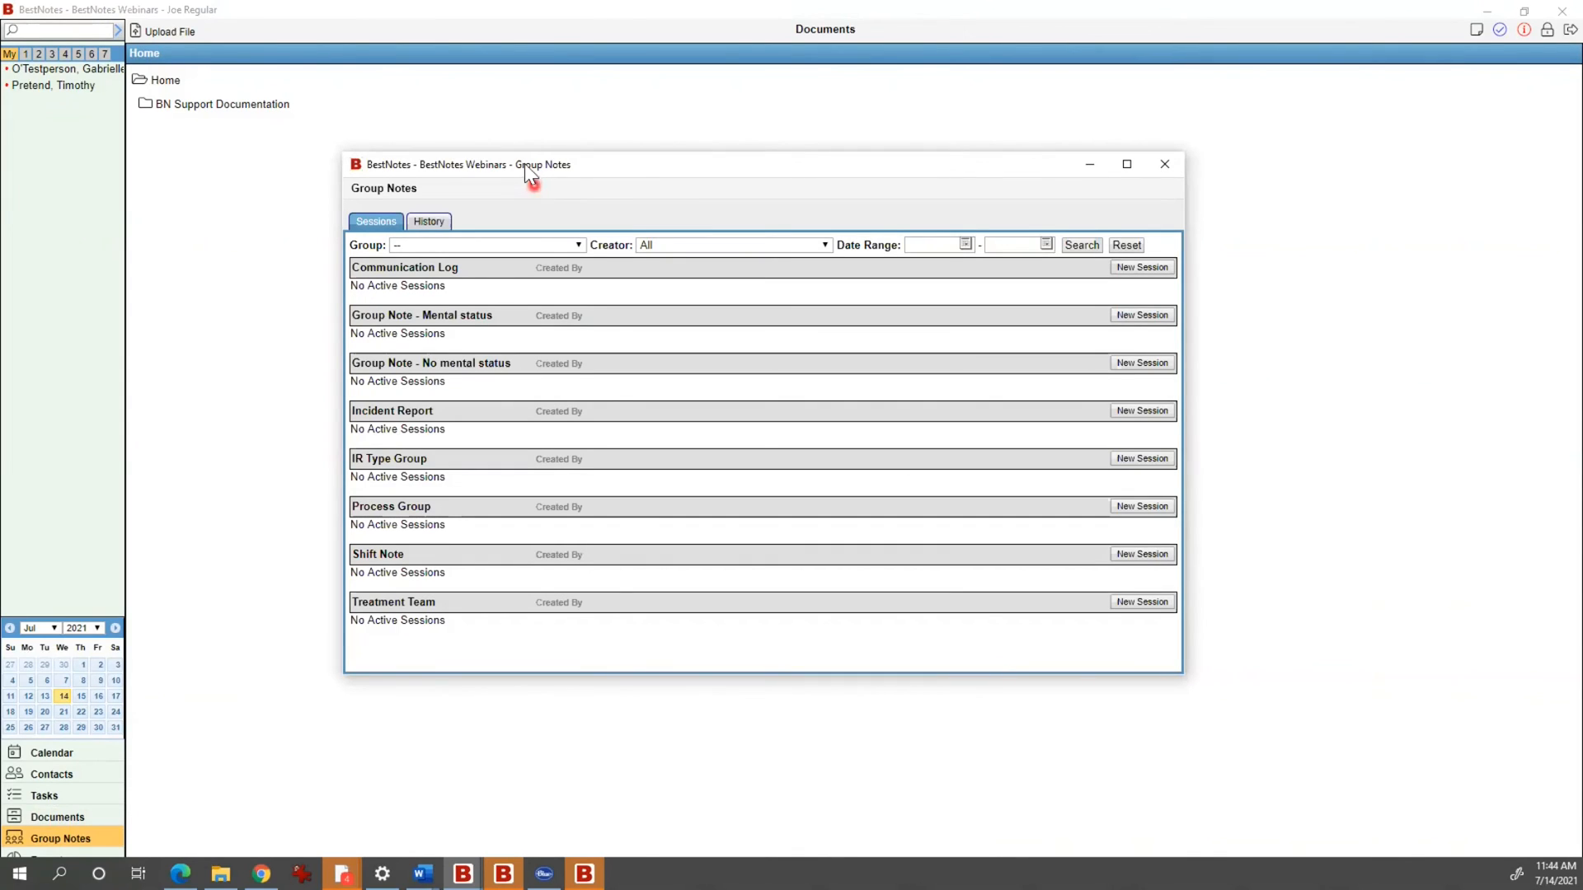
click(1158, 506)
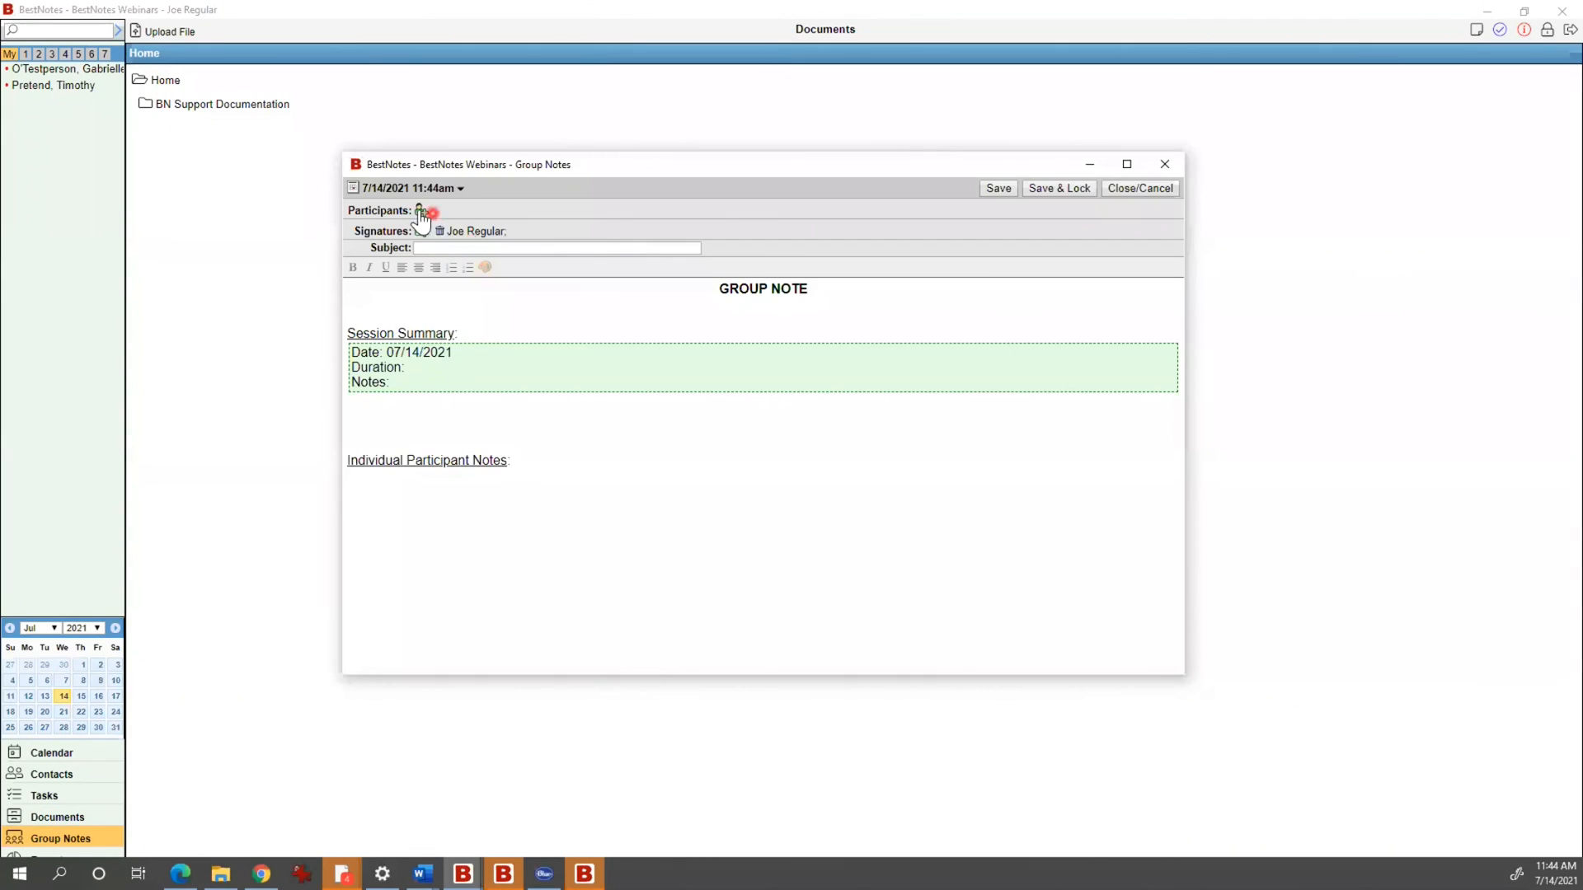
Step: Add two clients as participants in the session
click(420, 211)
click(477, 273)
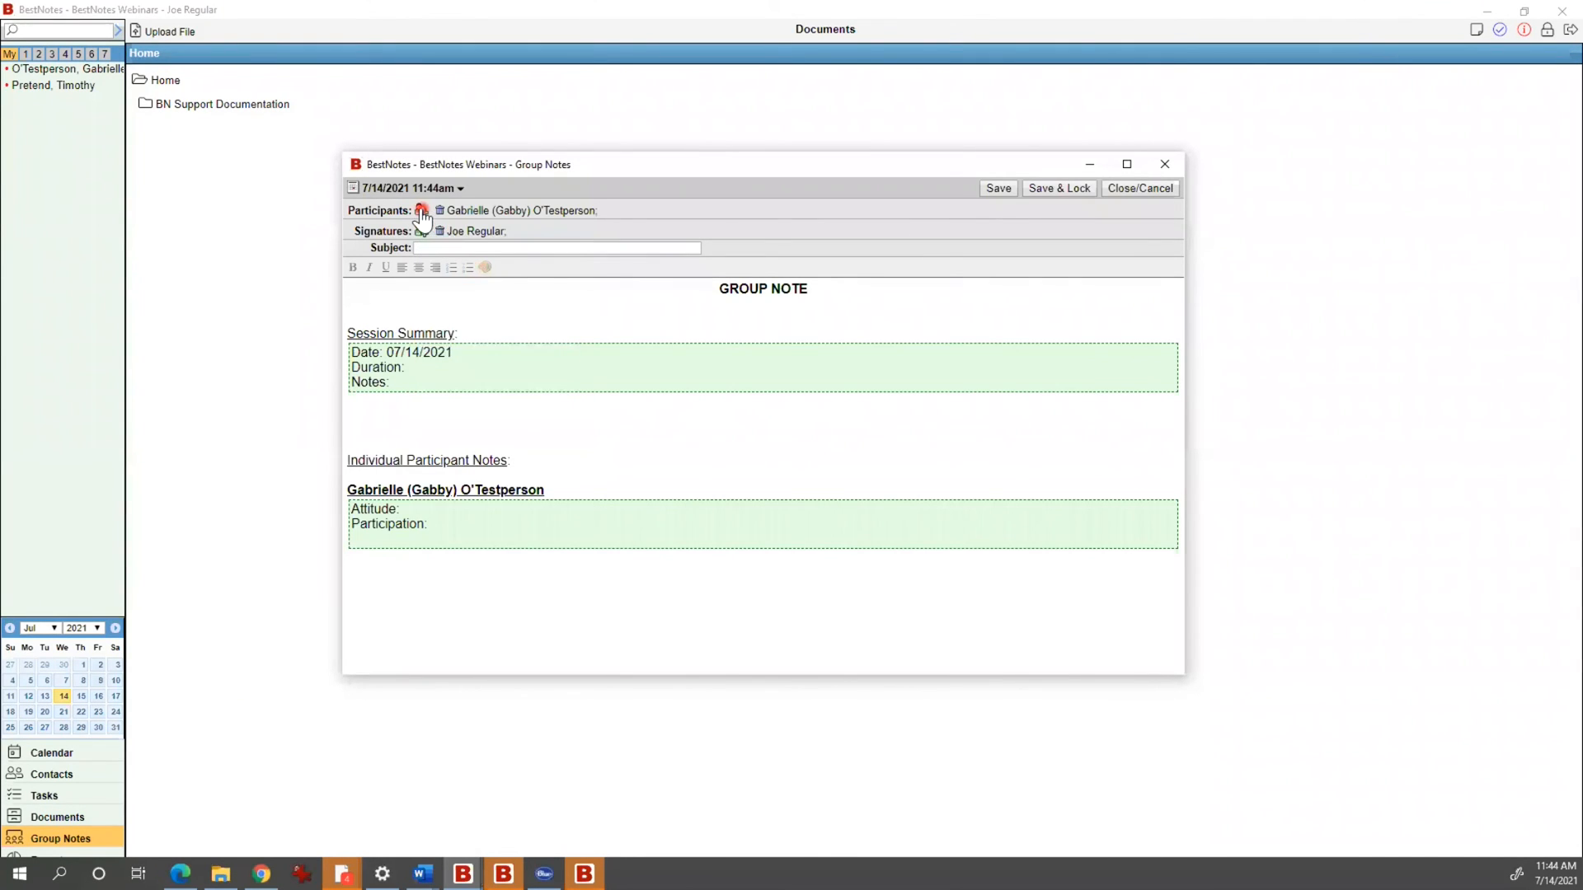
click(421, 211)
click(499, 297)
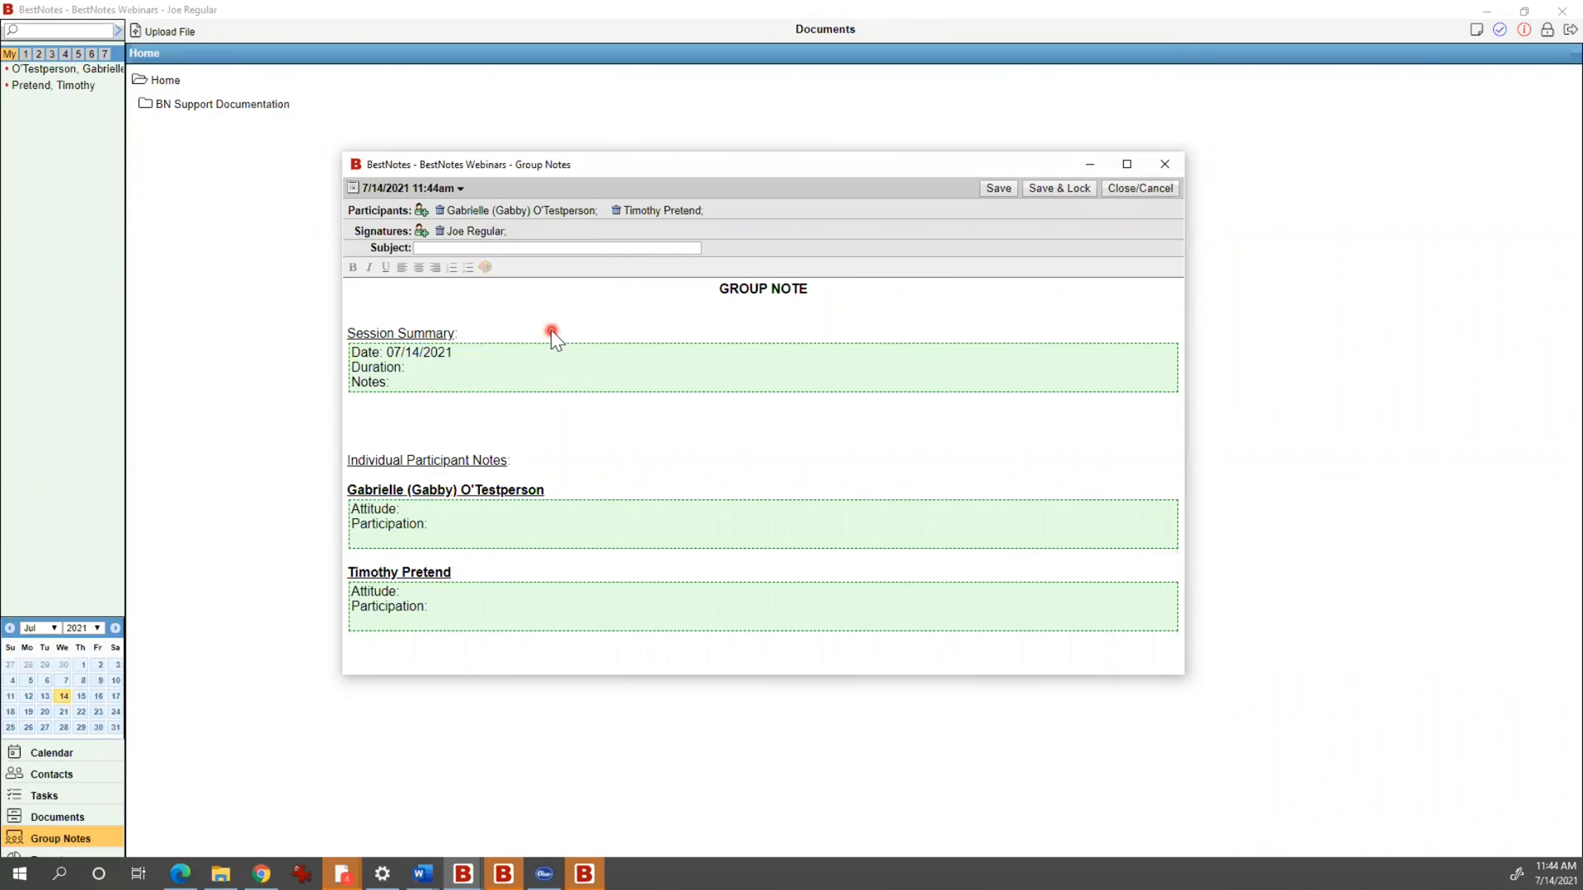
Step: Enter 'Main summary.' as the session summary notes
click(443, 378)
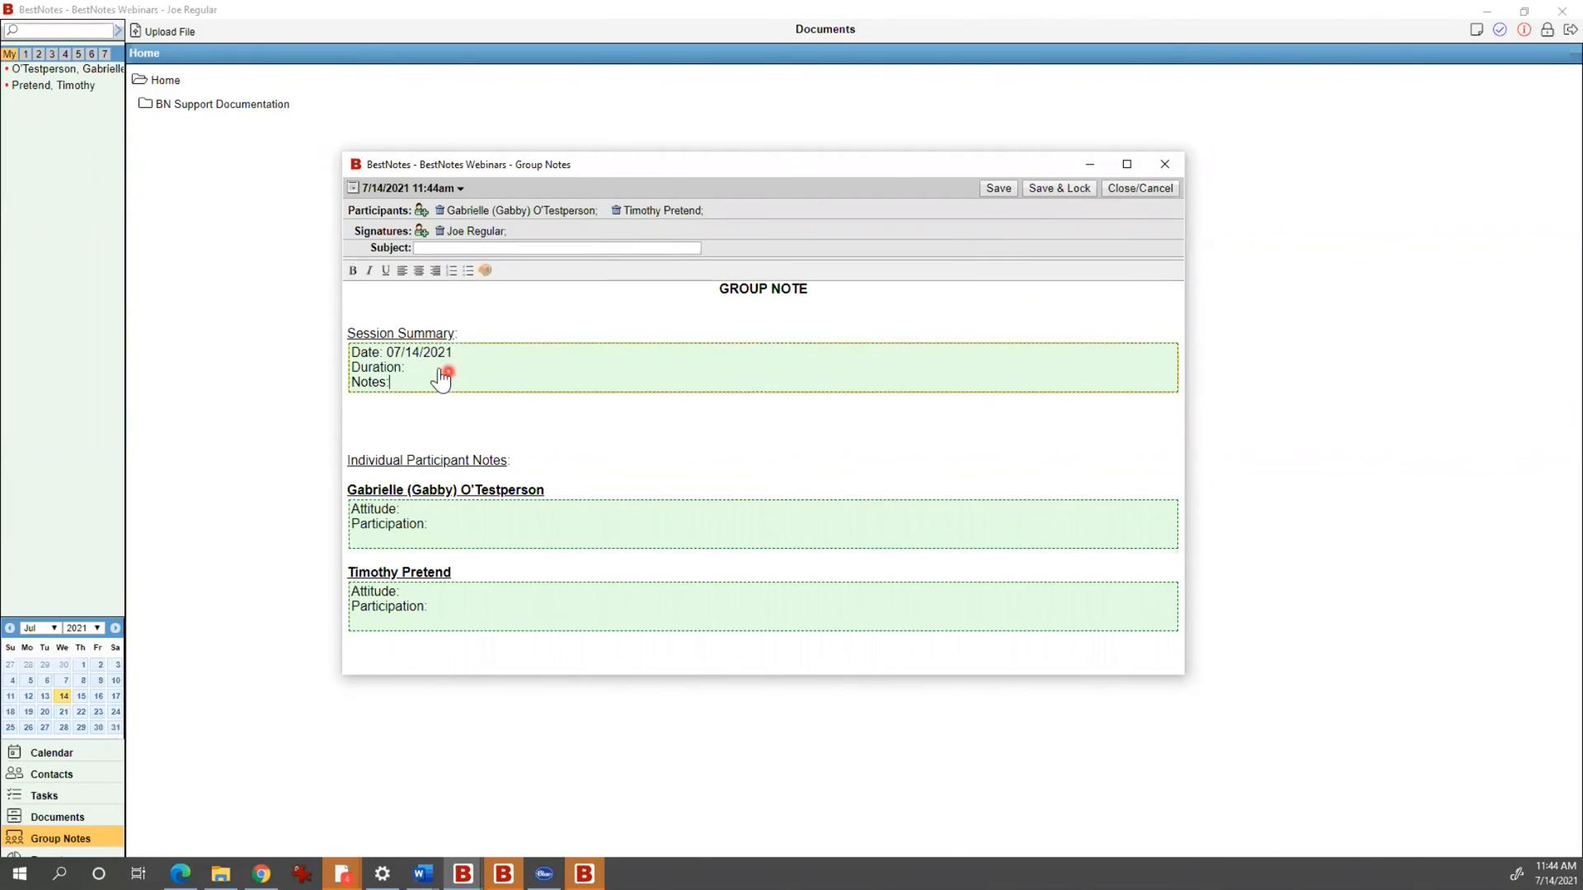
text(Main summary.)
click(558, 421)
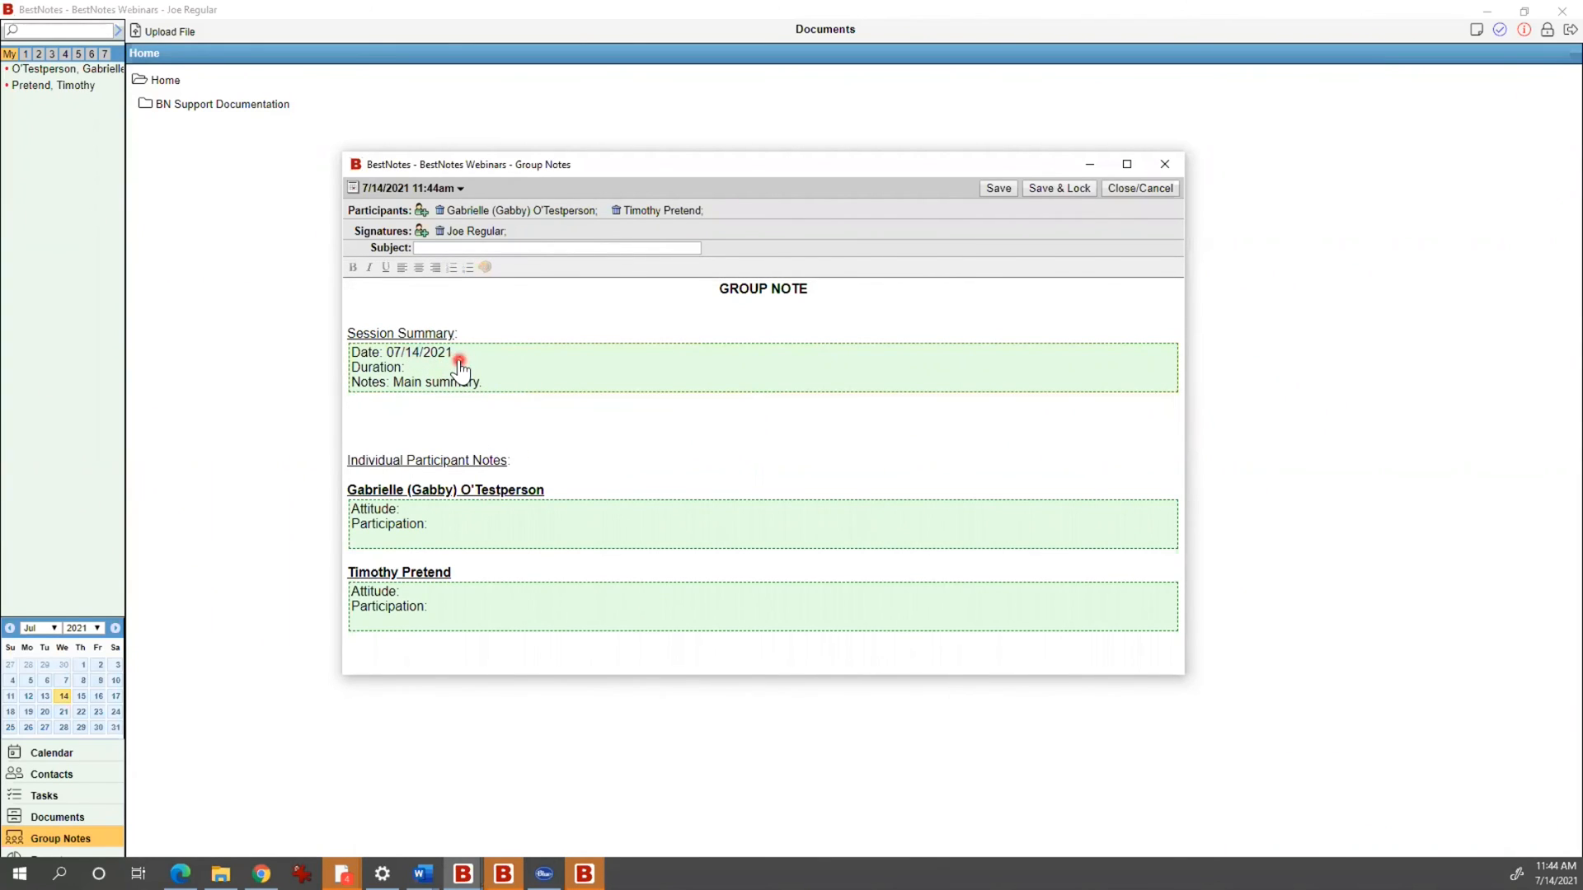
Step: Set the first participant's participation to 'Sufficient', fixing the misspelling, and the second participant's attitude to 'Spicy'
click(485, 528)
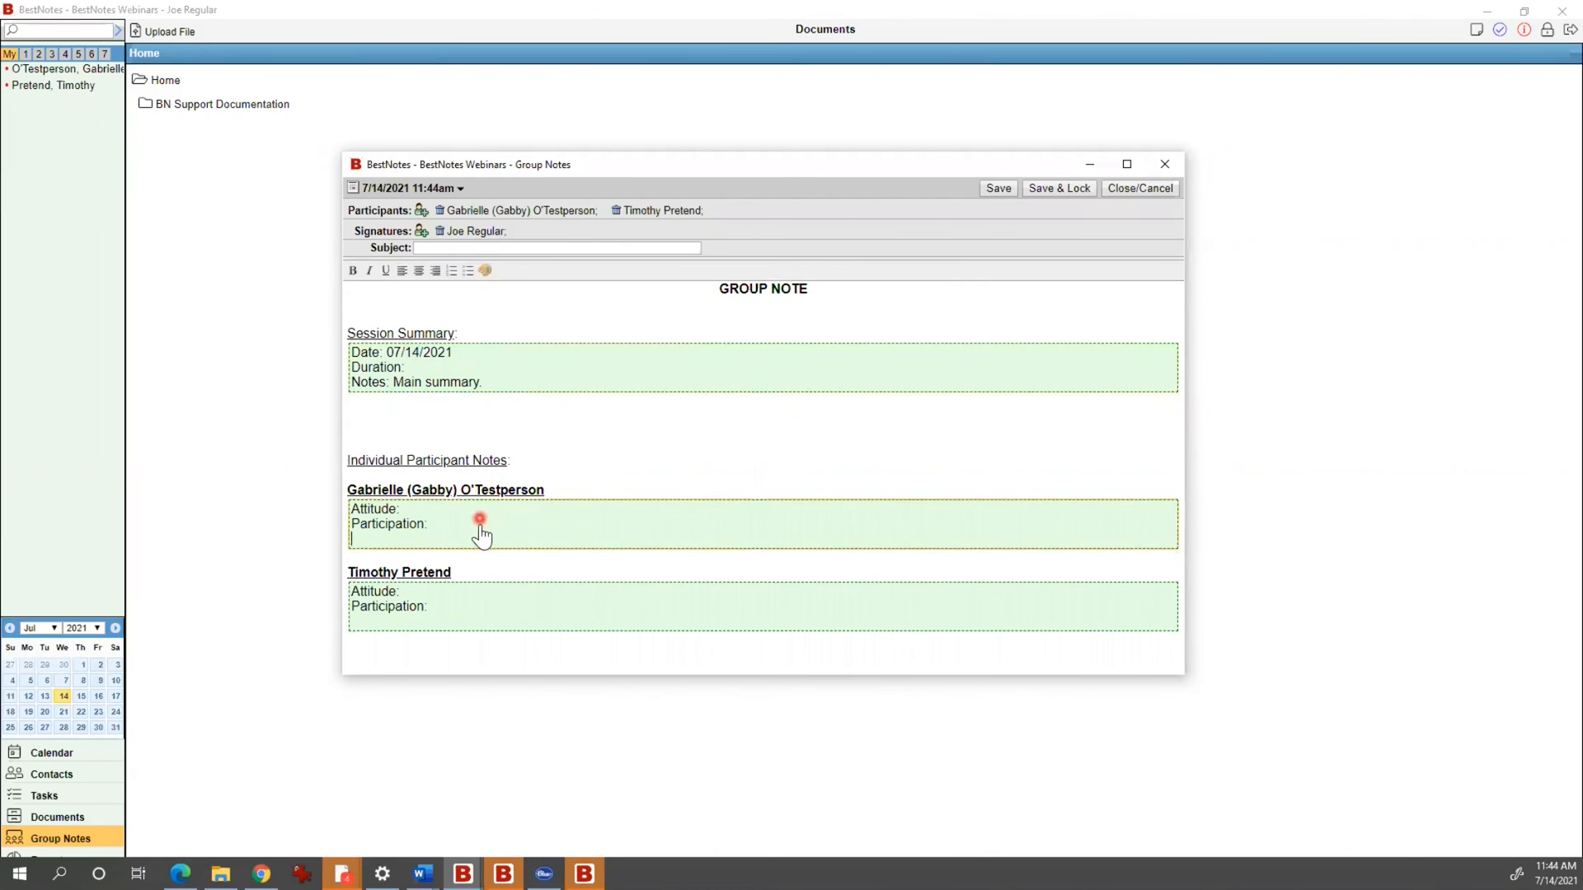
text(Suffcient)
right_click(453, 524)
click(488, 536)
click(447, 590)
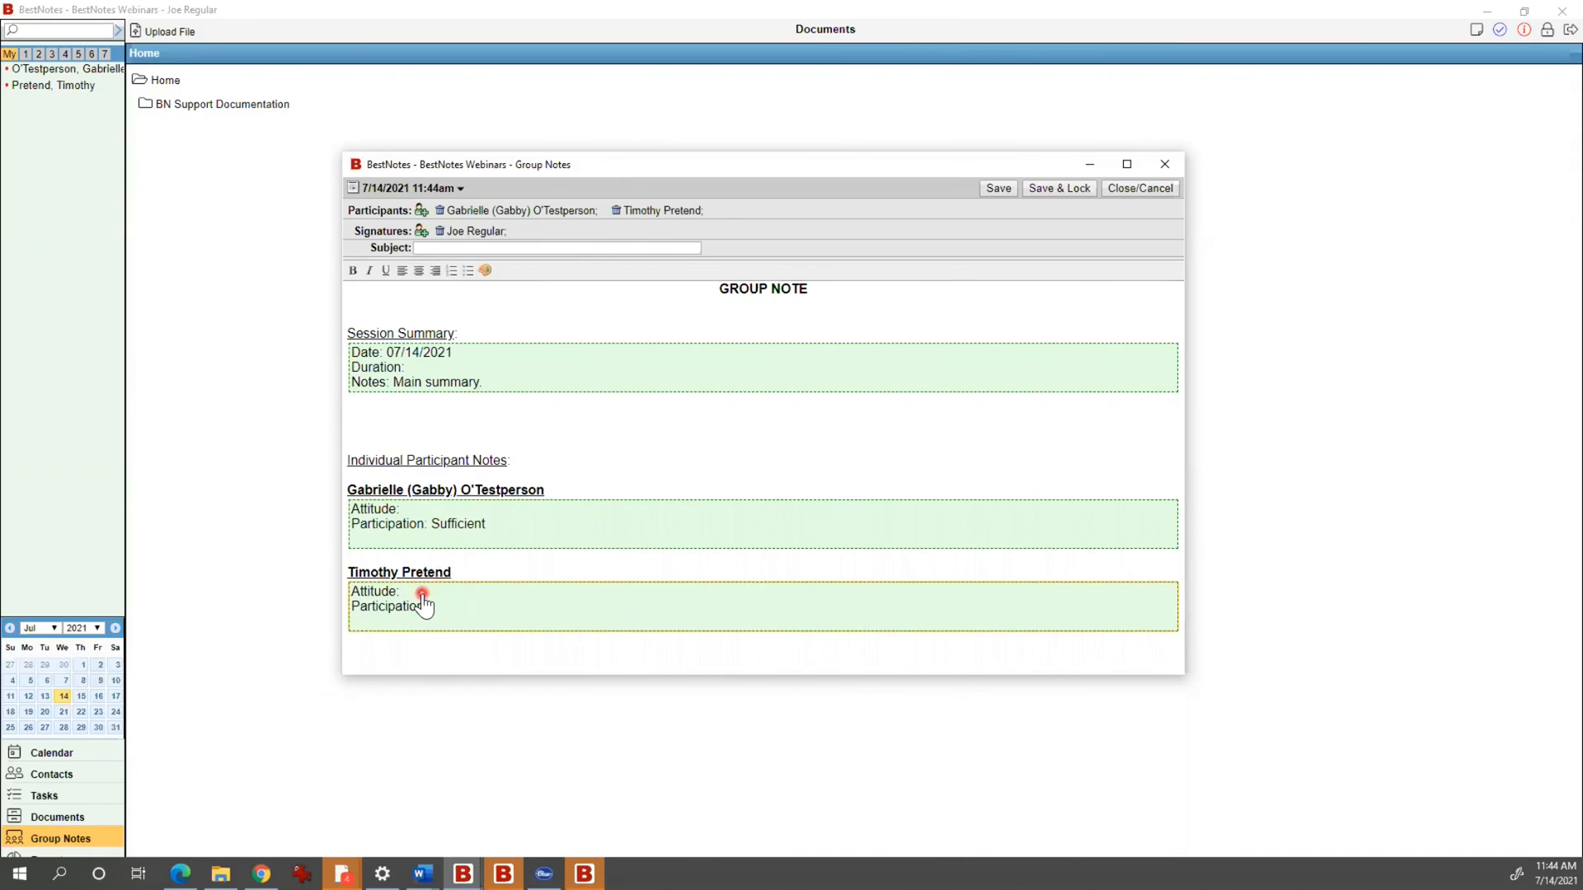
text(Sp)
text(unky)
Step: Move the group note window, then save and lock the note and confirm
drag(628, 162, 538, 143)
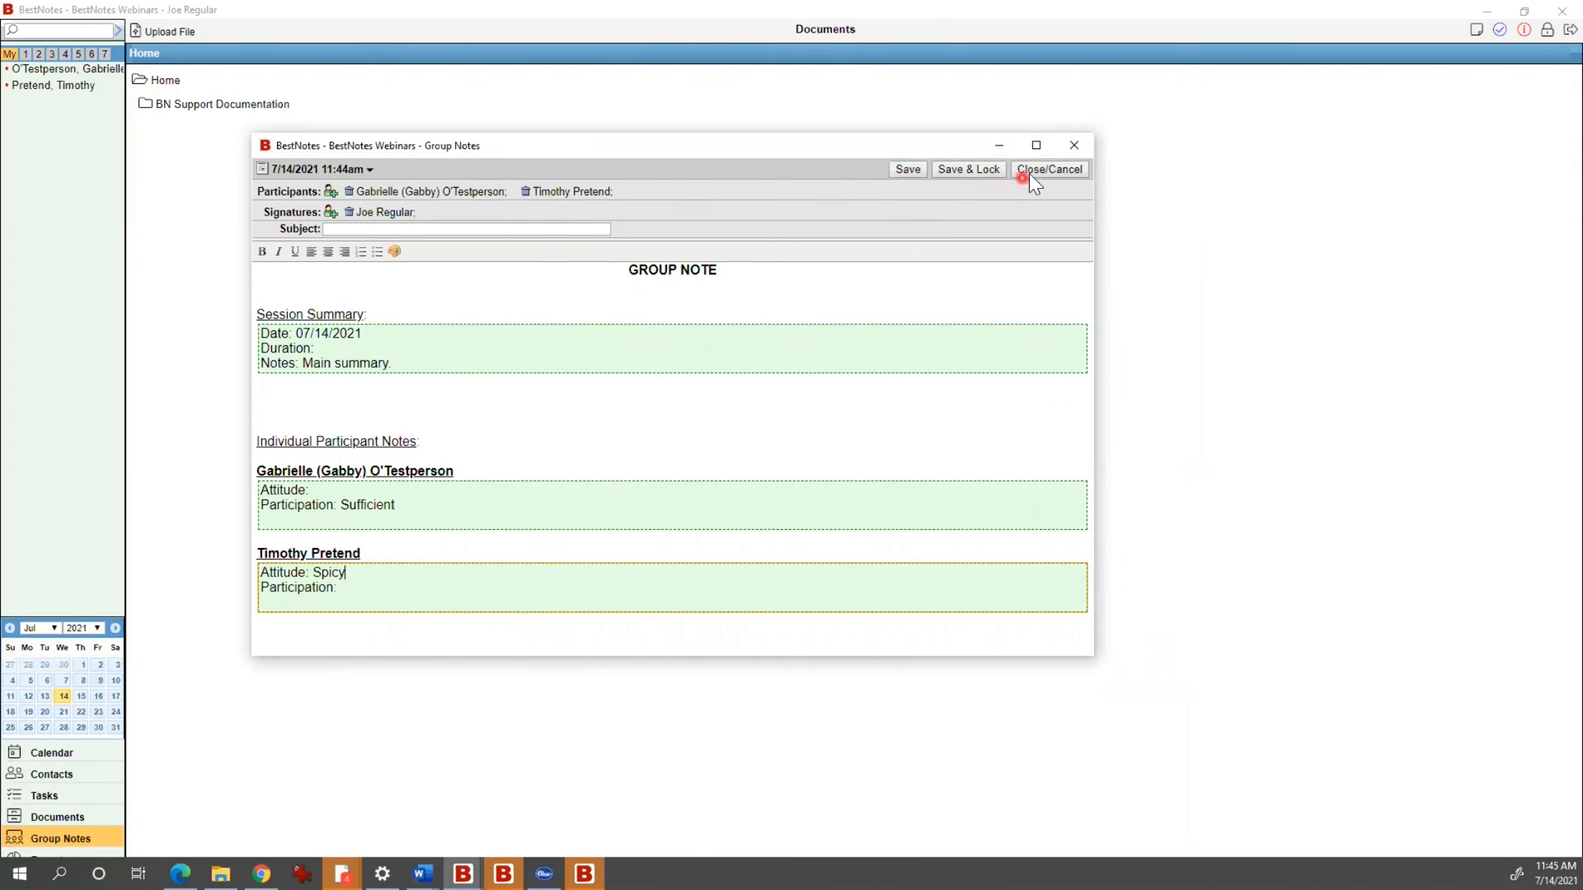
click(963, 169)
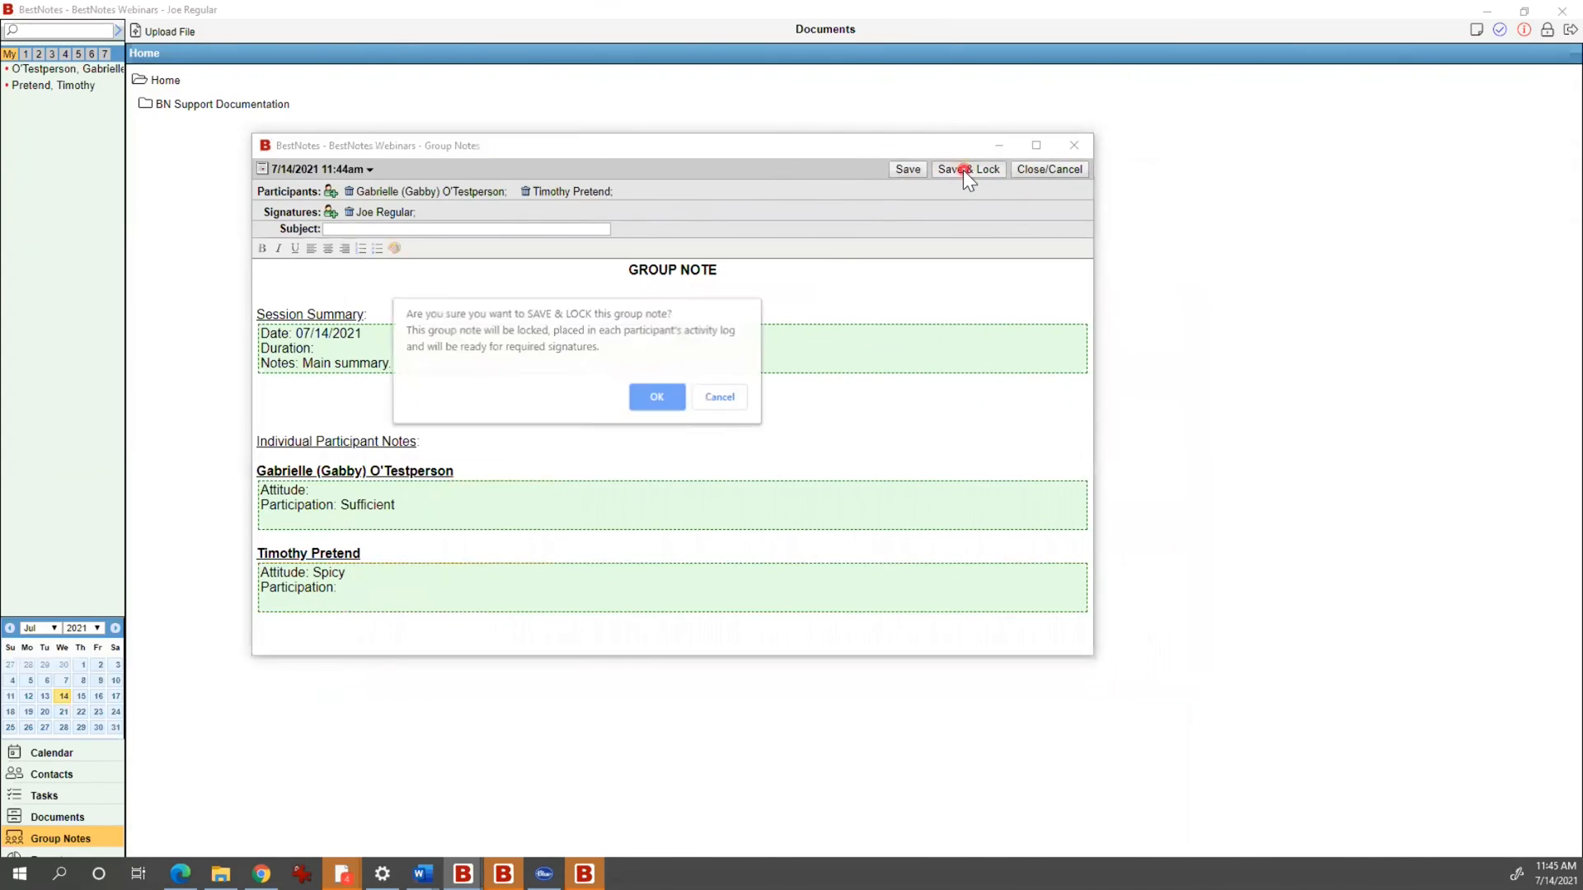
click(657, 394)
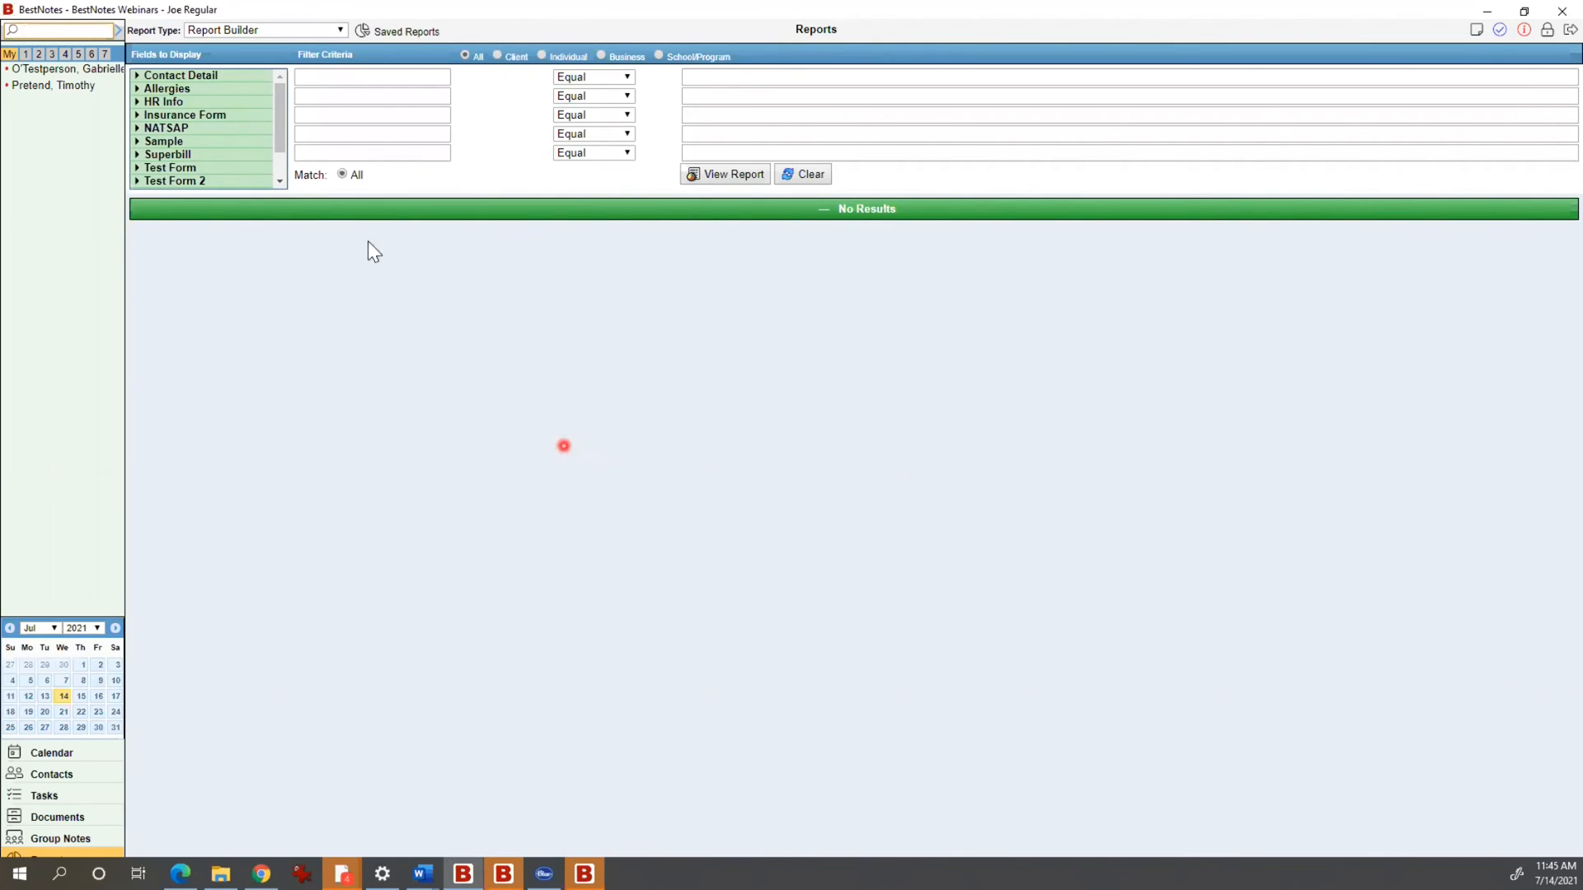
Step: Pick BestNotes Utilization from the Report Type list to show July 2021 usage
click(295, 34)
scroll(248, 343, down, 15)
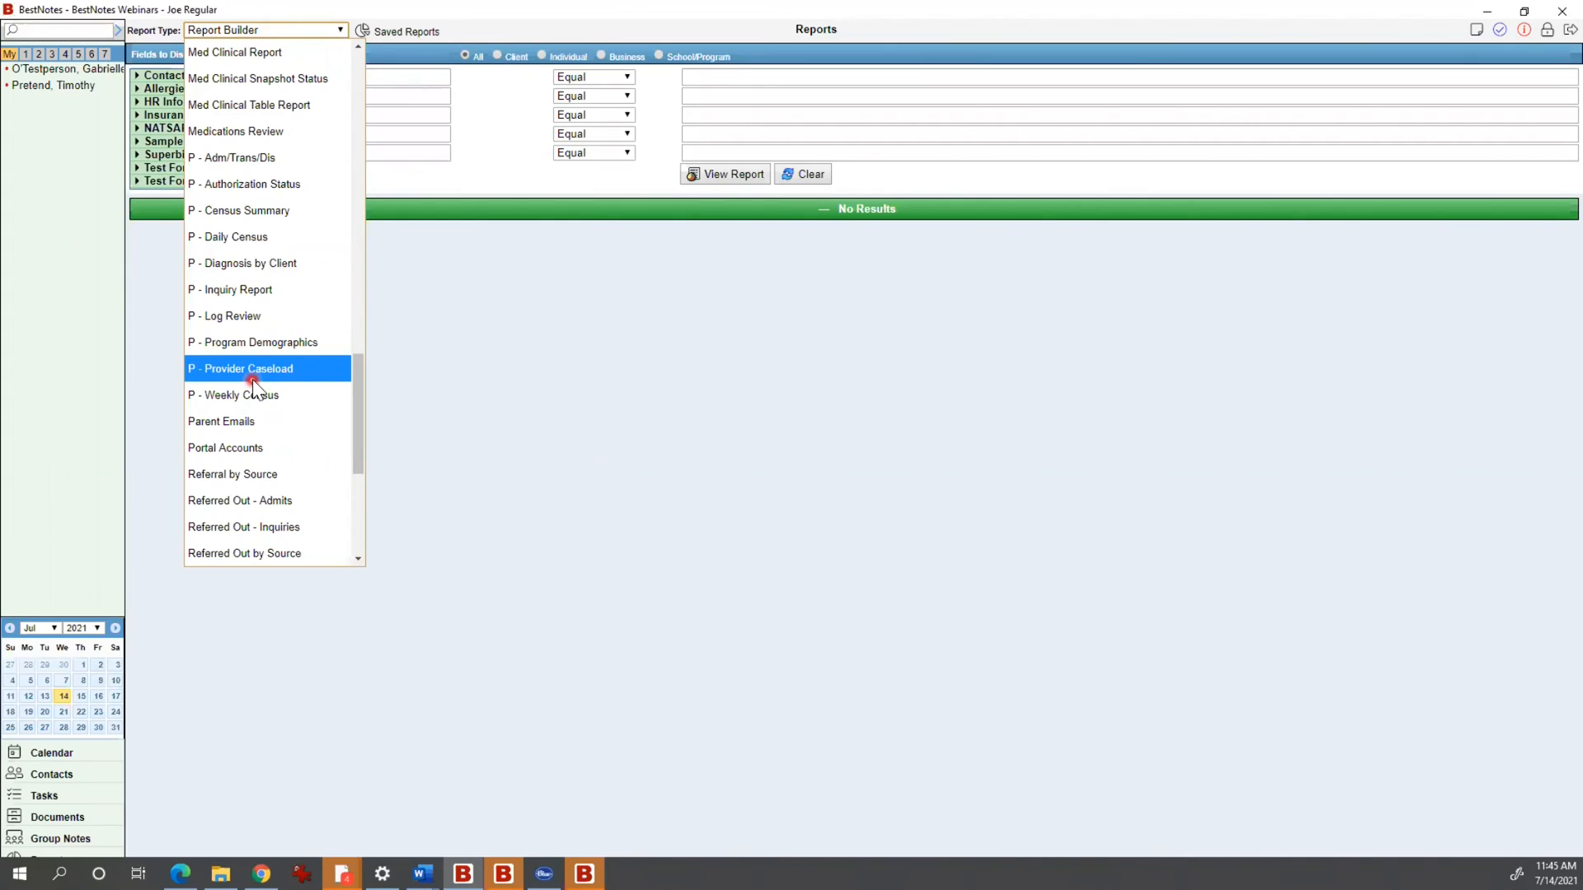
scroll(230, 342, up, 15)
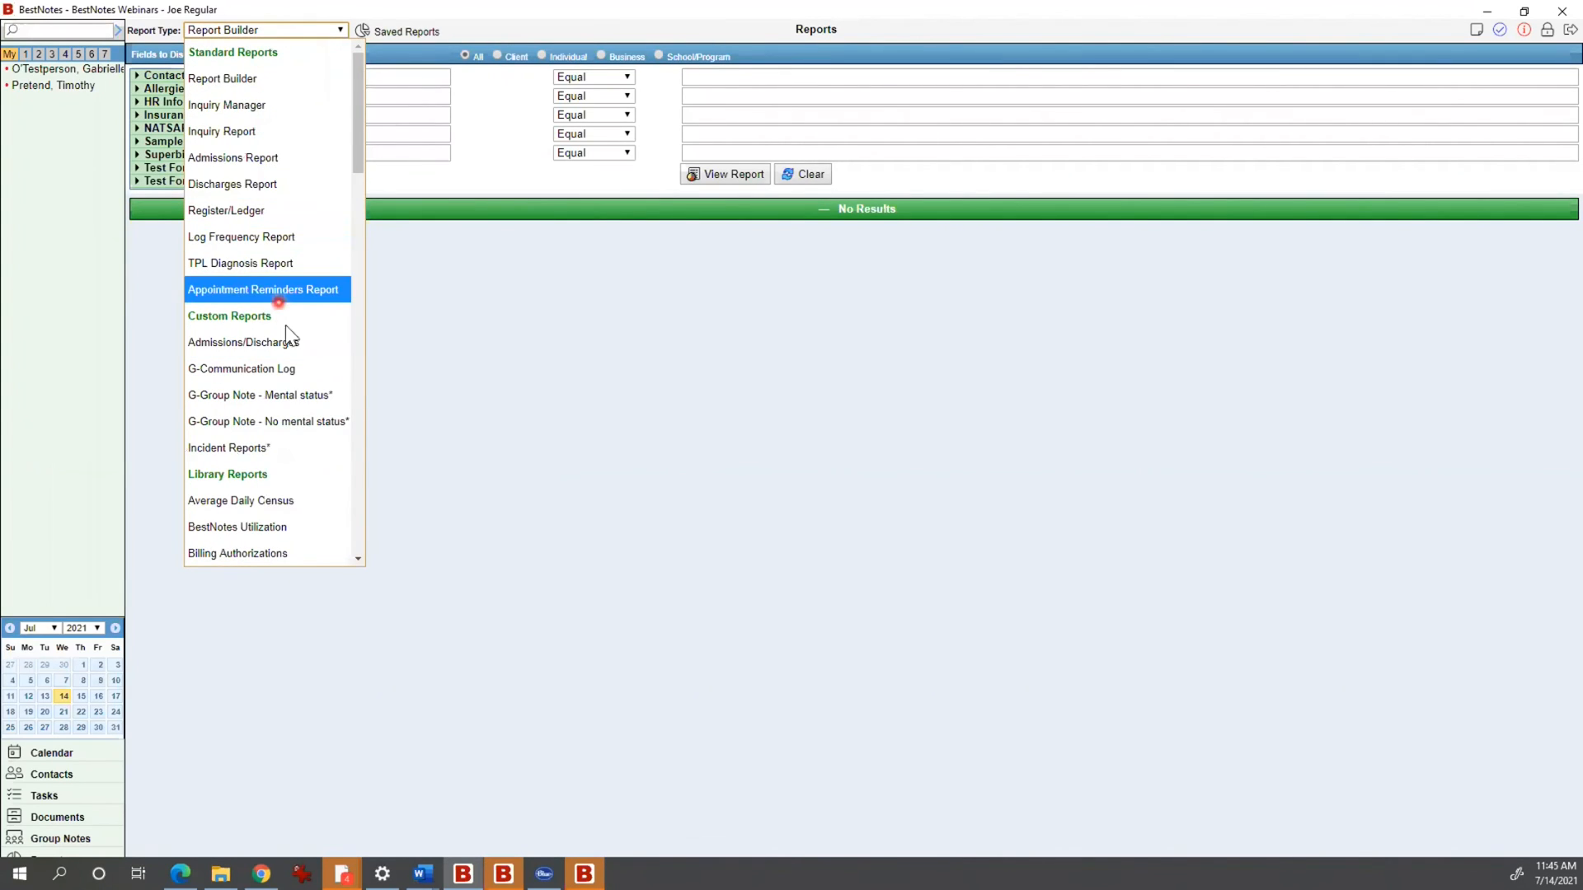
click(260, 530)
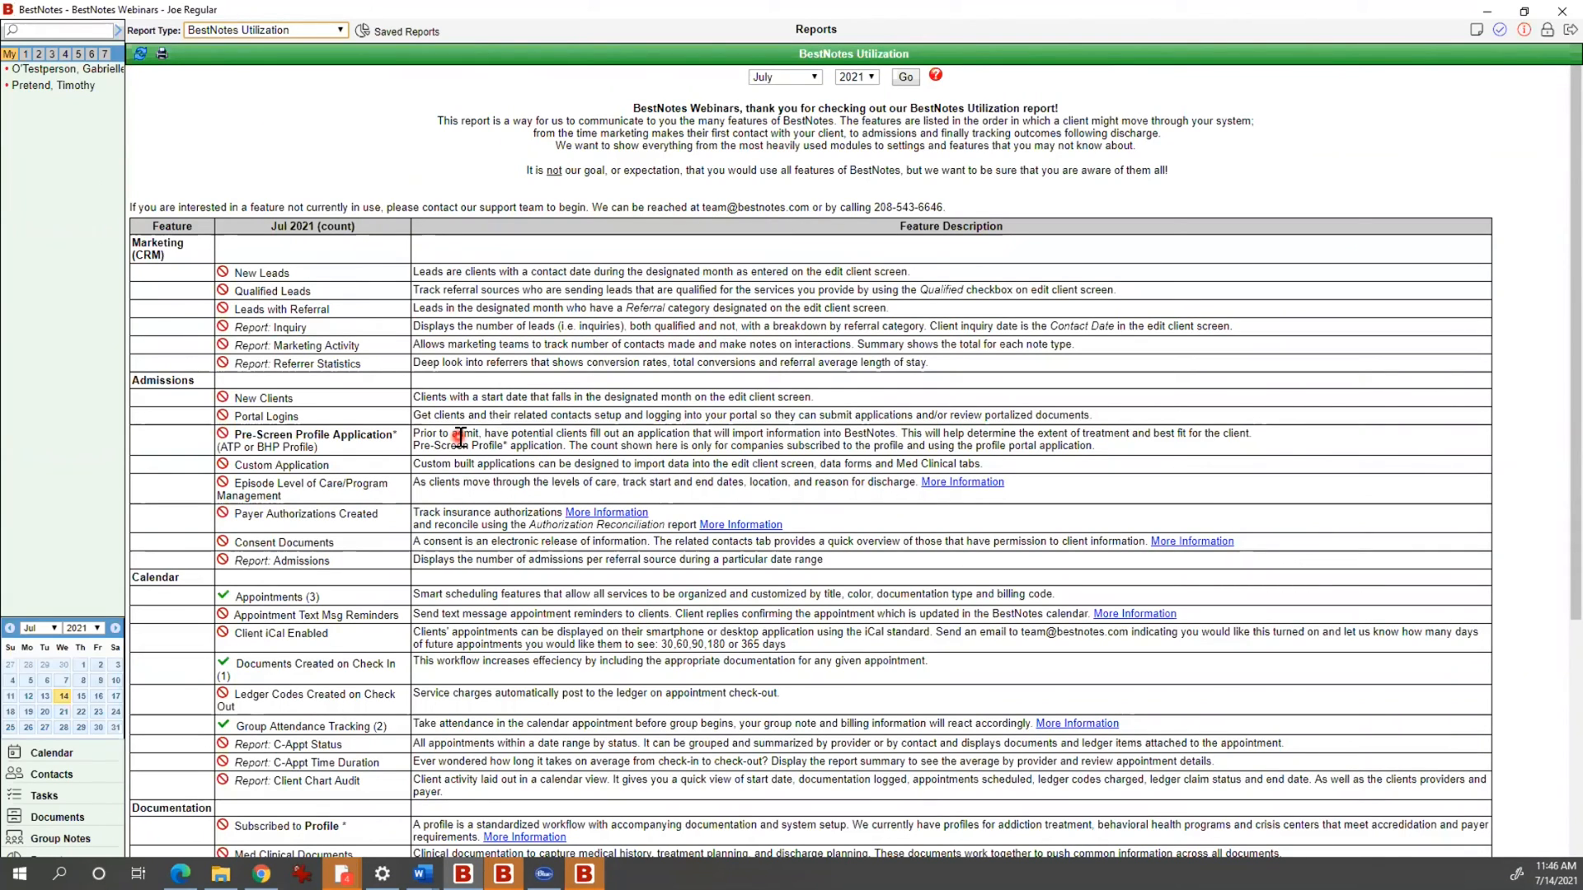
Step: Scroll through the BestNotes Utilization report's feature list and descriptions
scroll(451, 364, down, 1)
scroll(451, 364, down, 5)
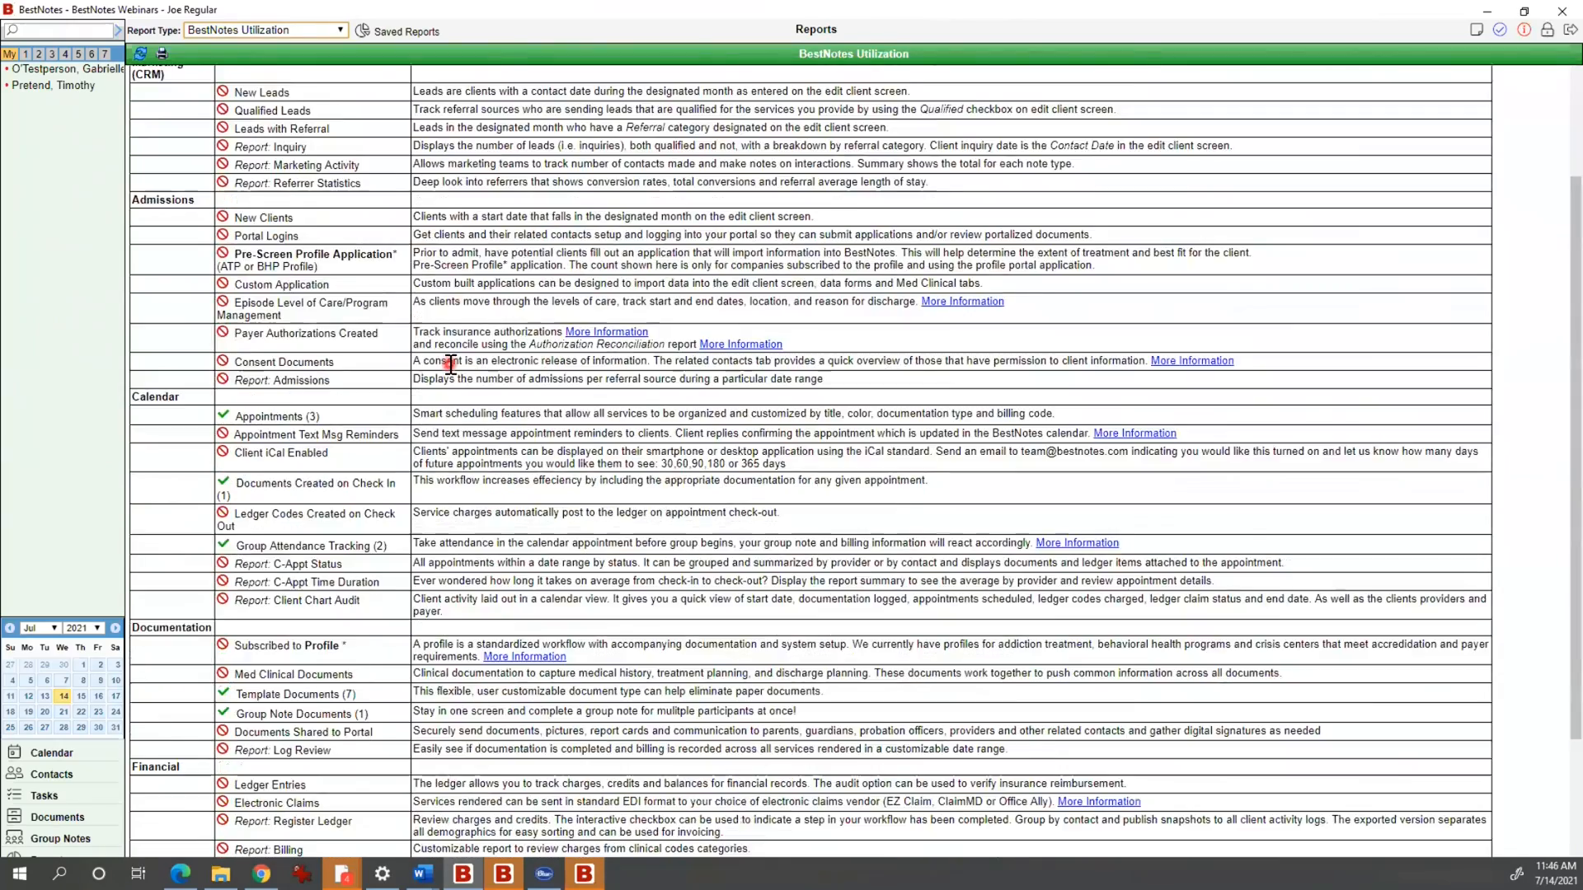
scroll(451, 365, up, 5)
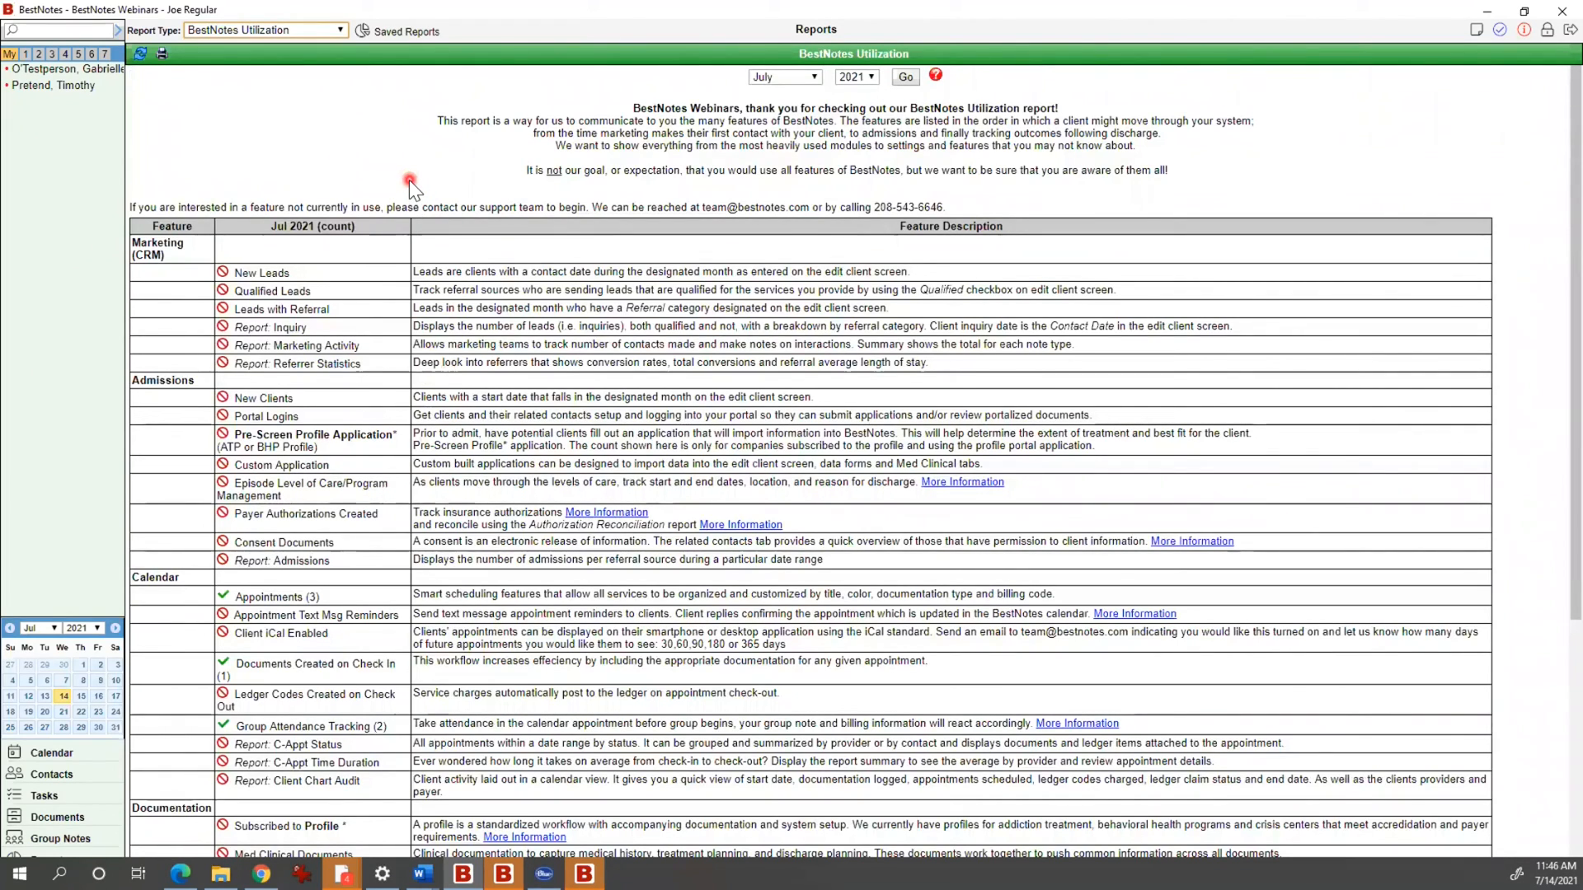
scroll(338, 277, down, 5)
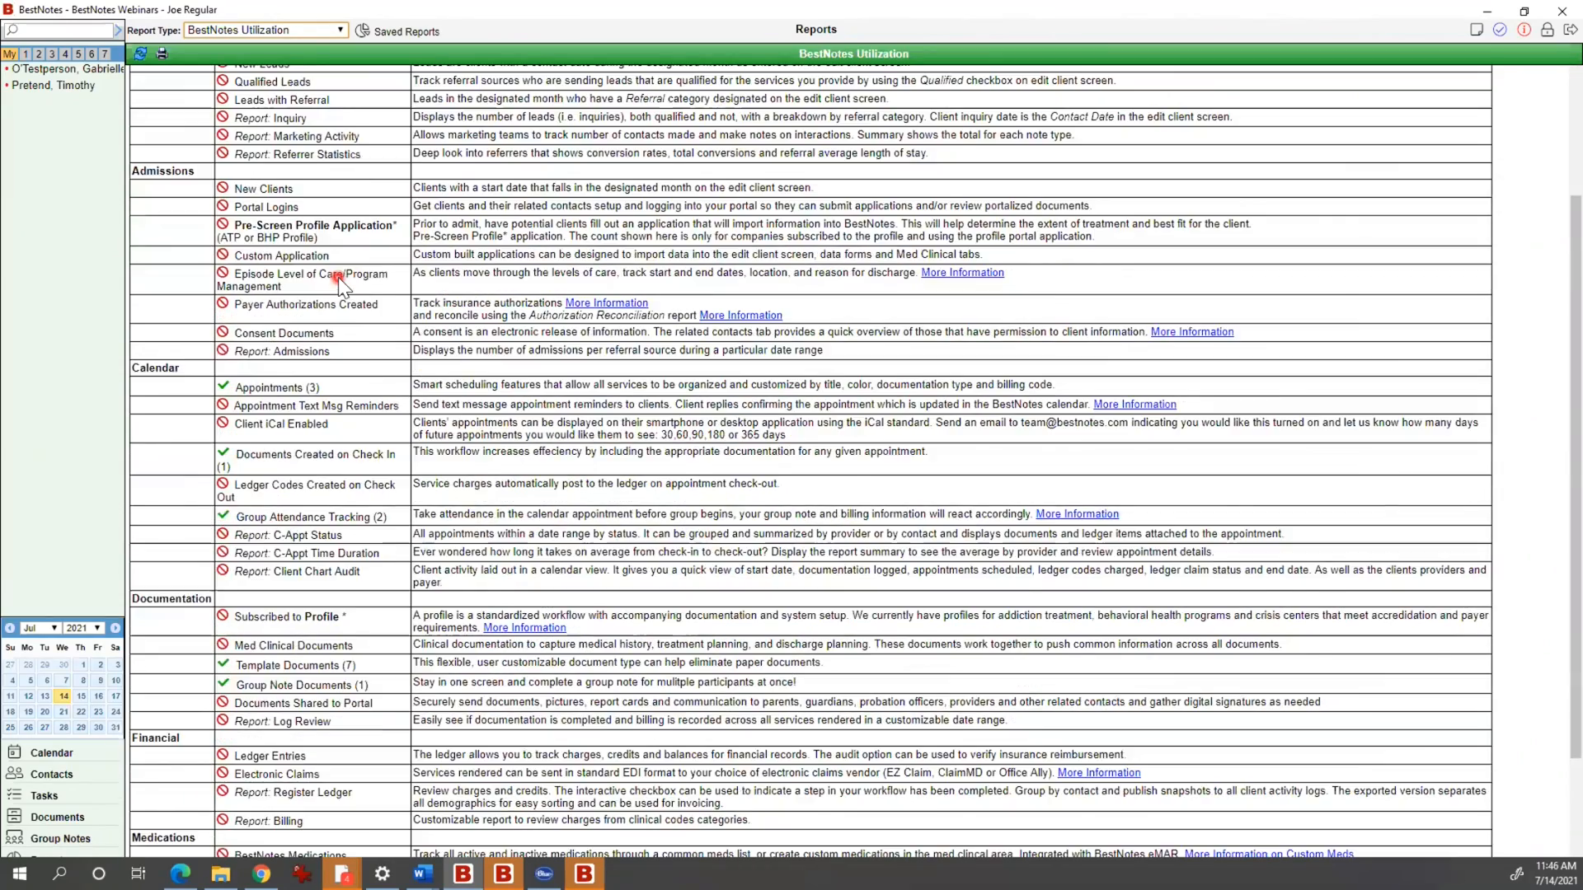
scroll(365, 378, up, 5)
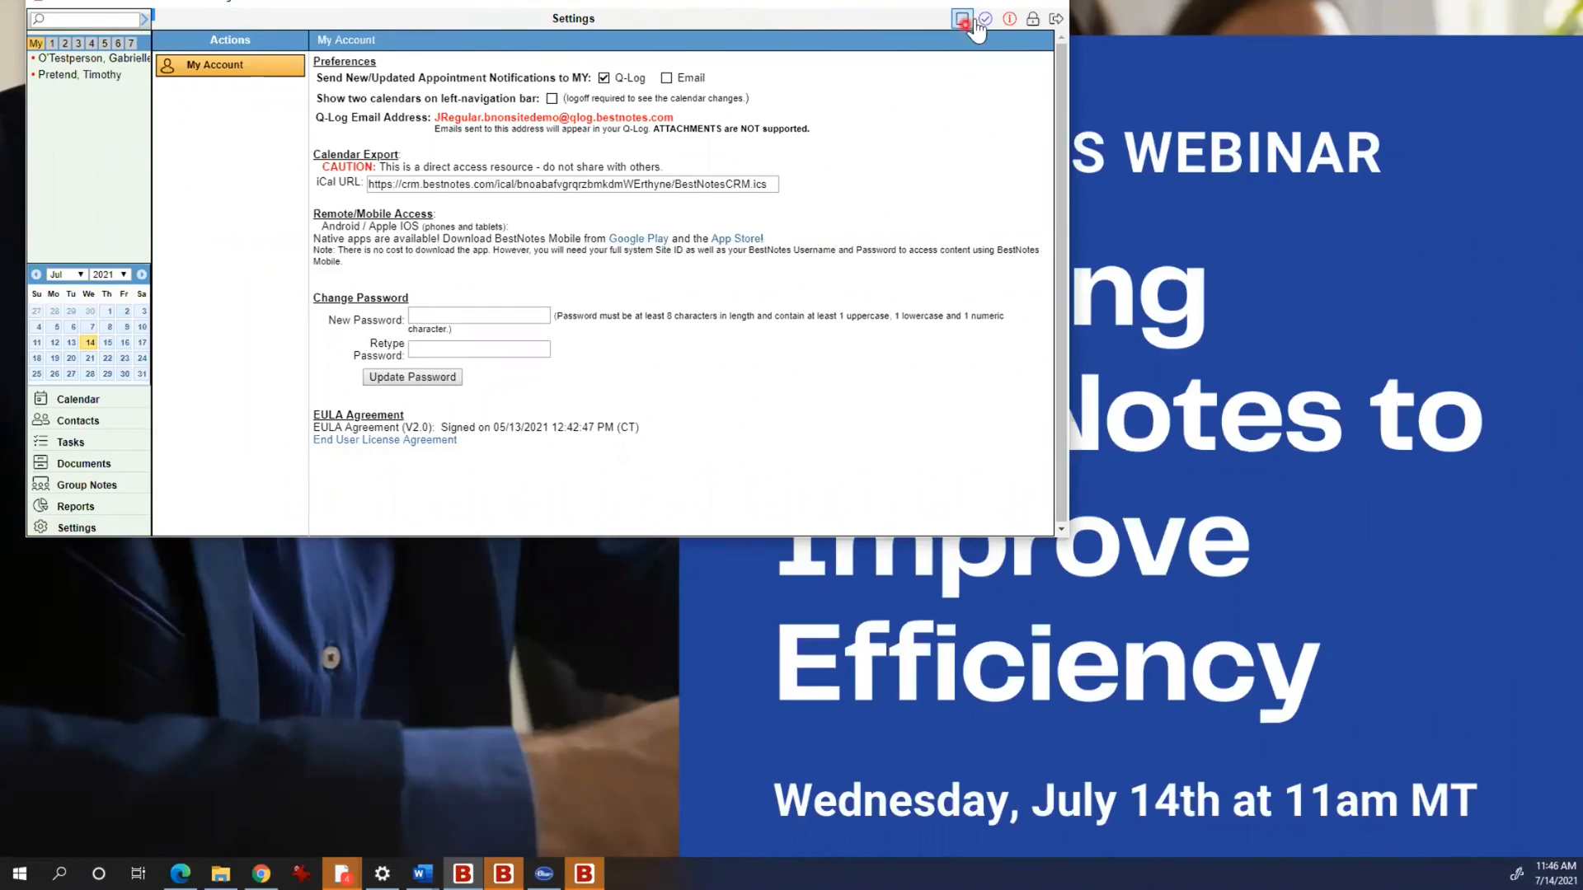
Step: Maximize the window and highlight the Q-Log and Email notification options
drag(864, 3, 862, 63)
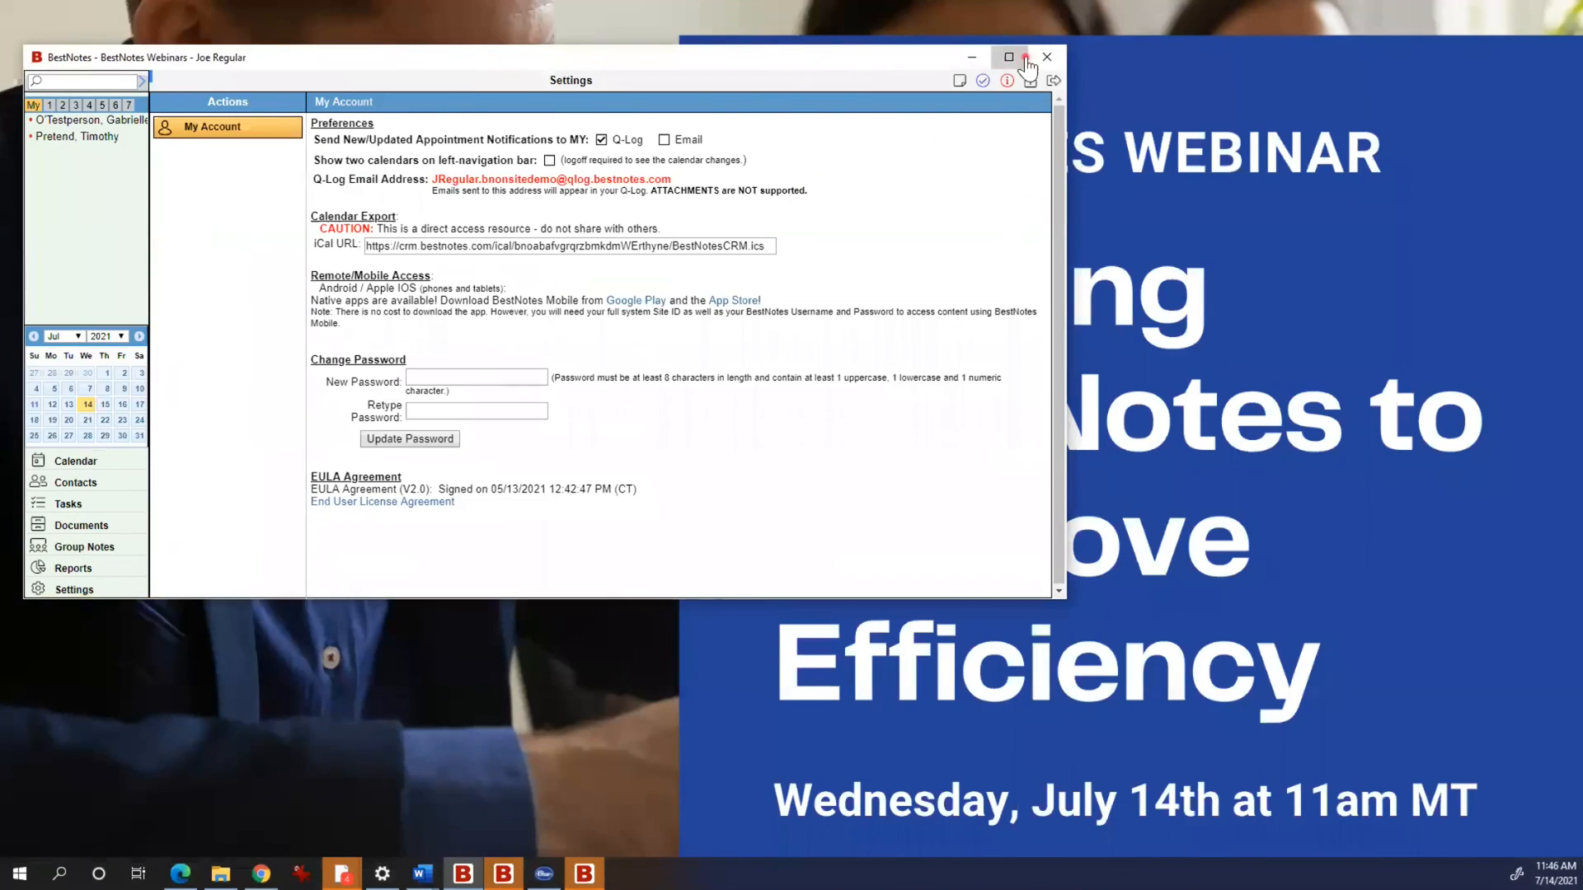
click(1022, 60)
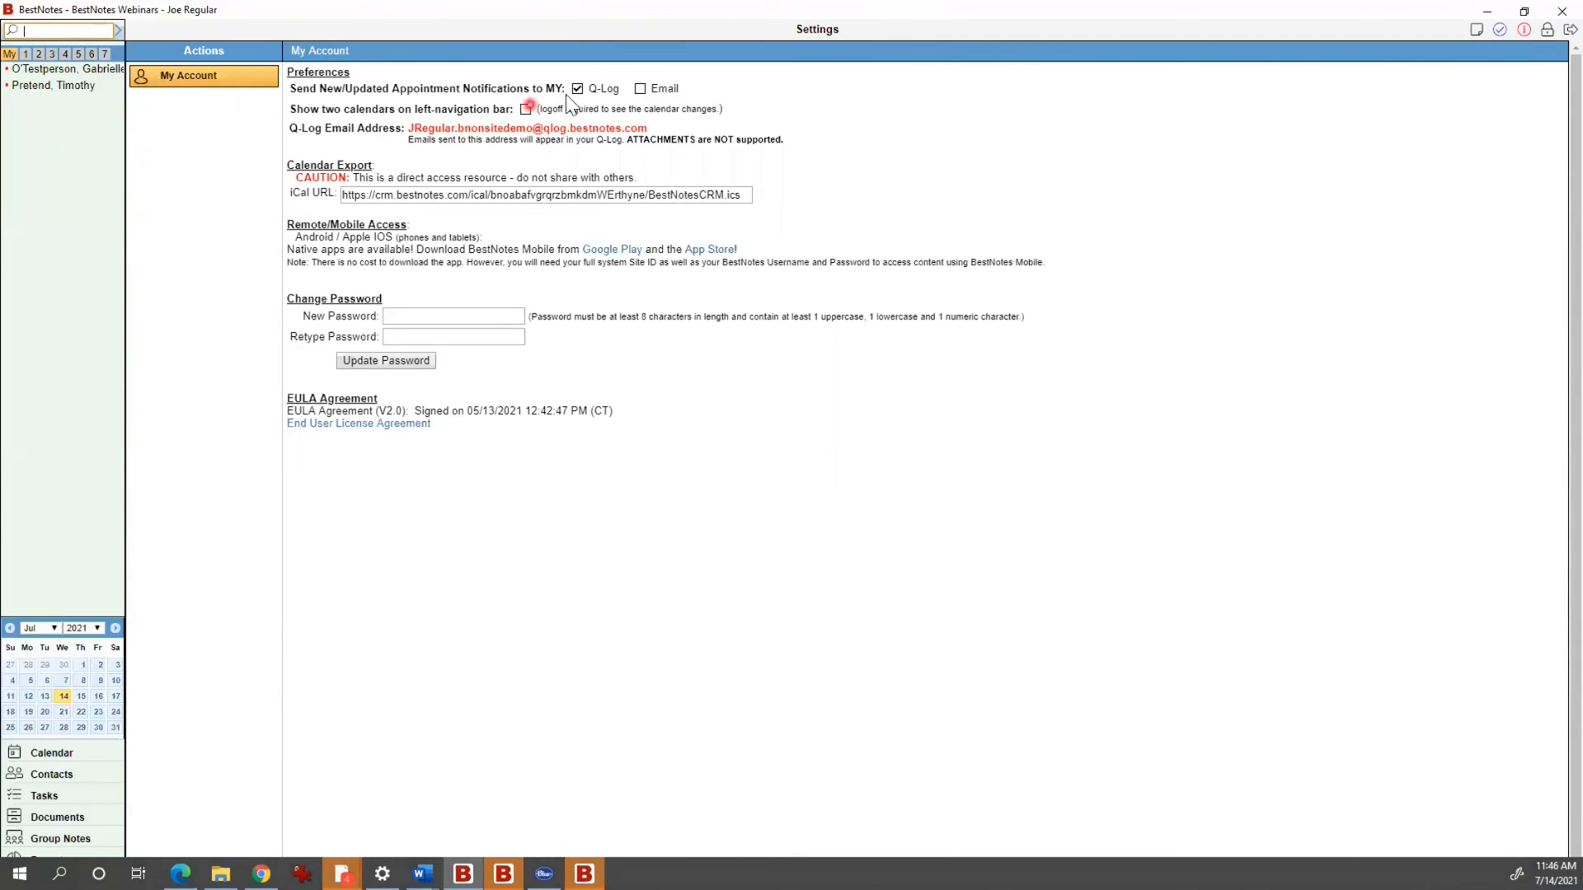
double_click(608, 86)
double_click(666, 89)
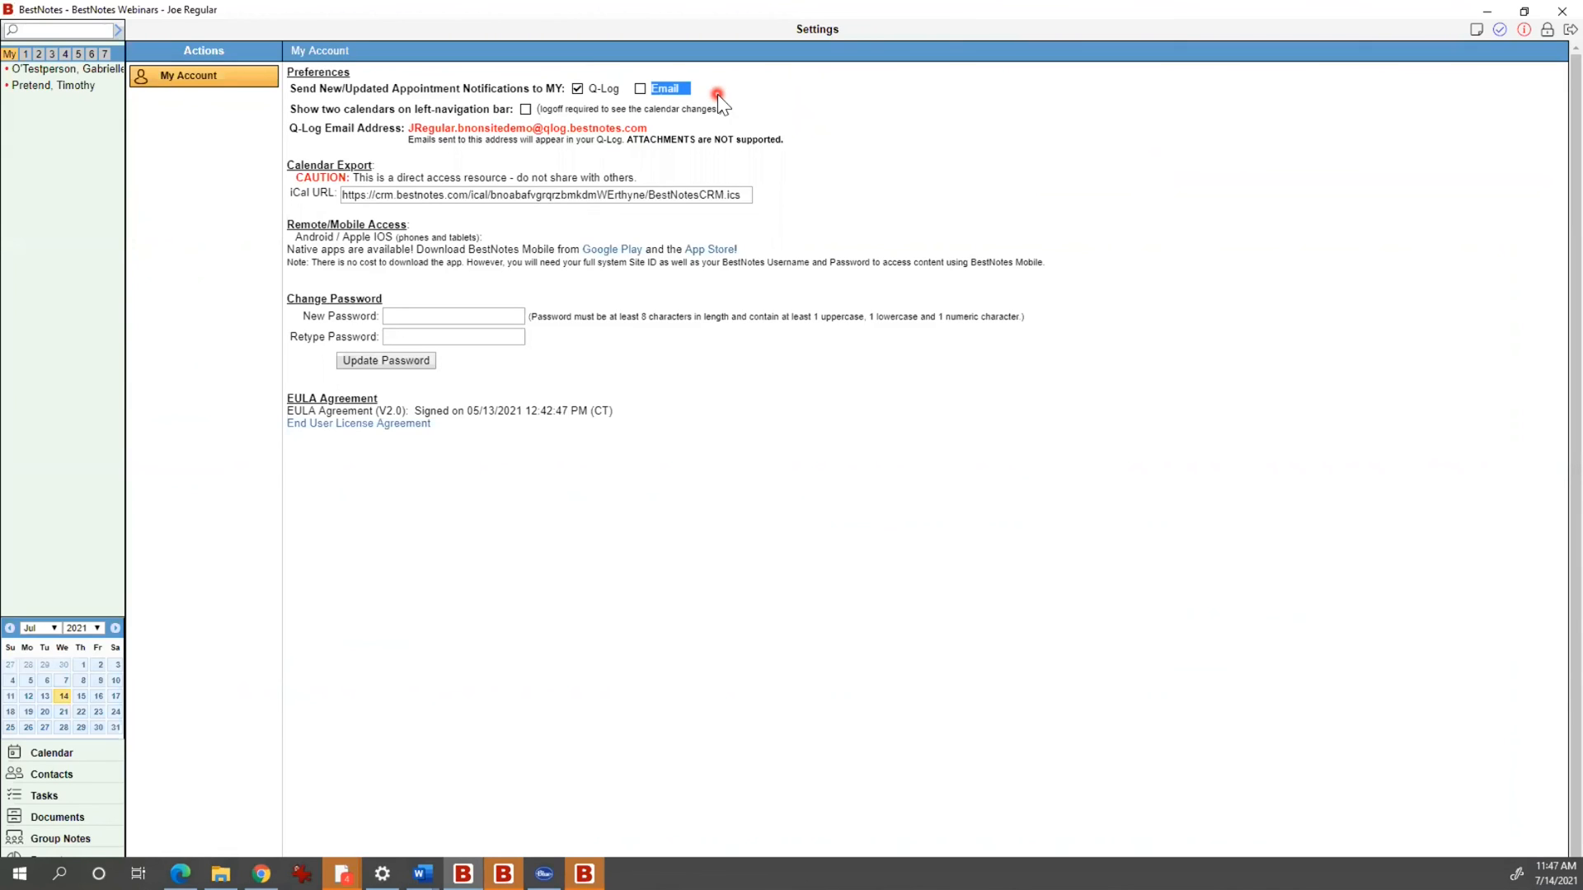
Step: Highlight the Q-Log email address, then switch to the Calendar view
click(55, 584)
drag(670, 127, 407, 134)
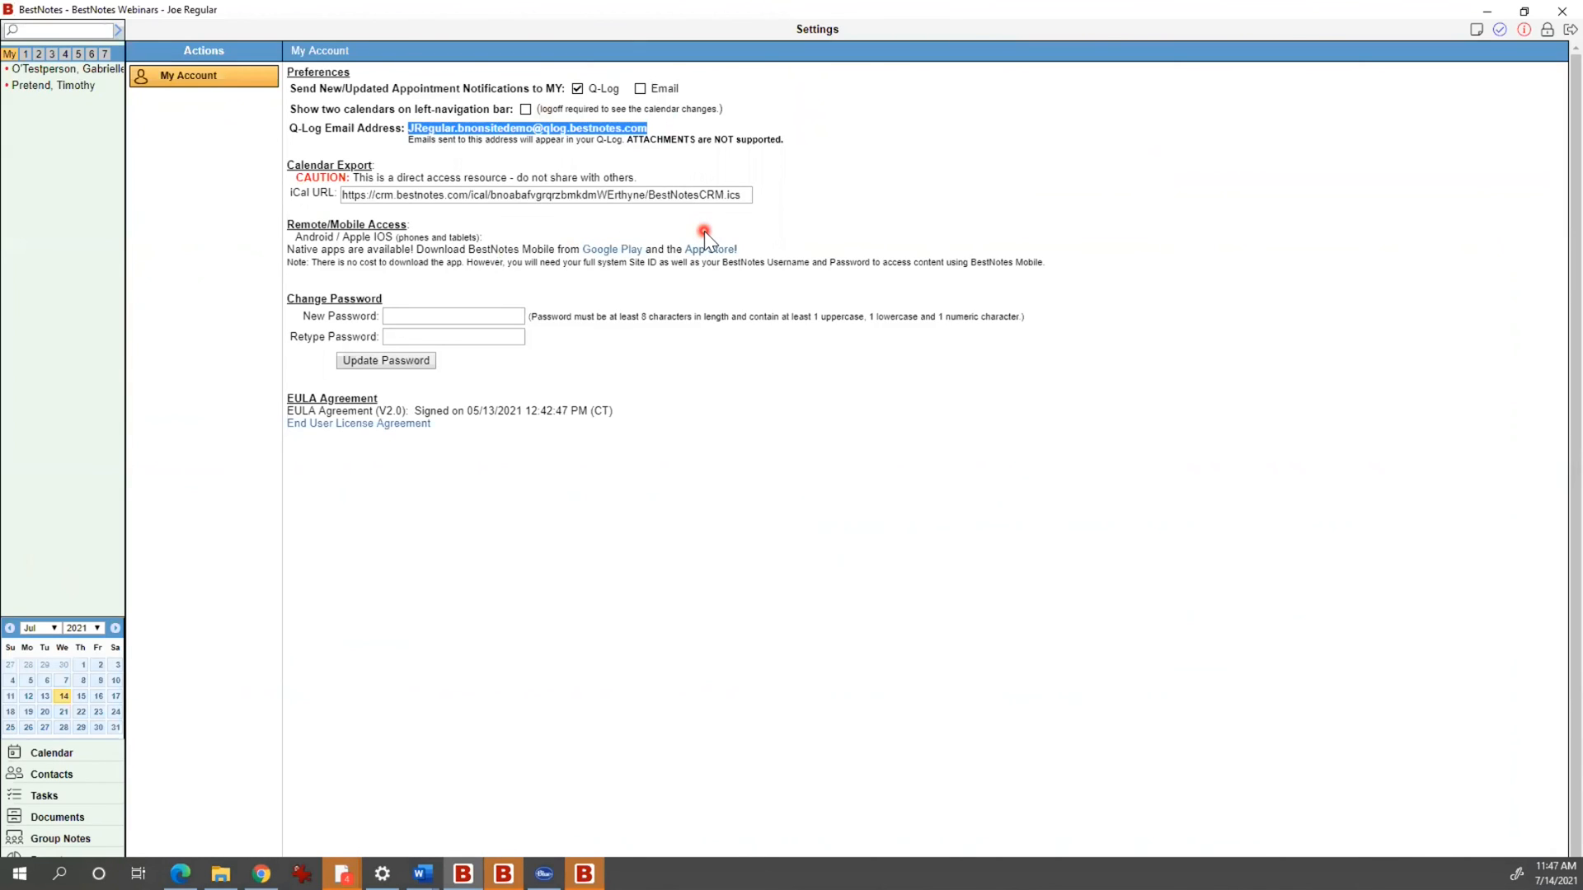
click(97, 742)
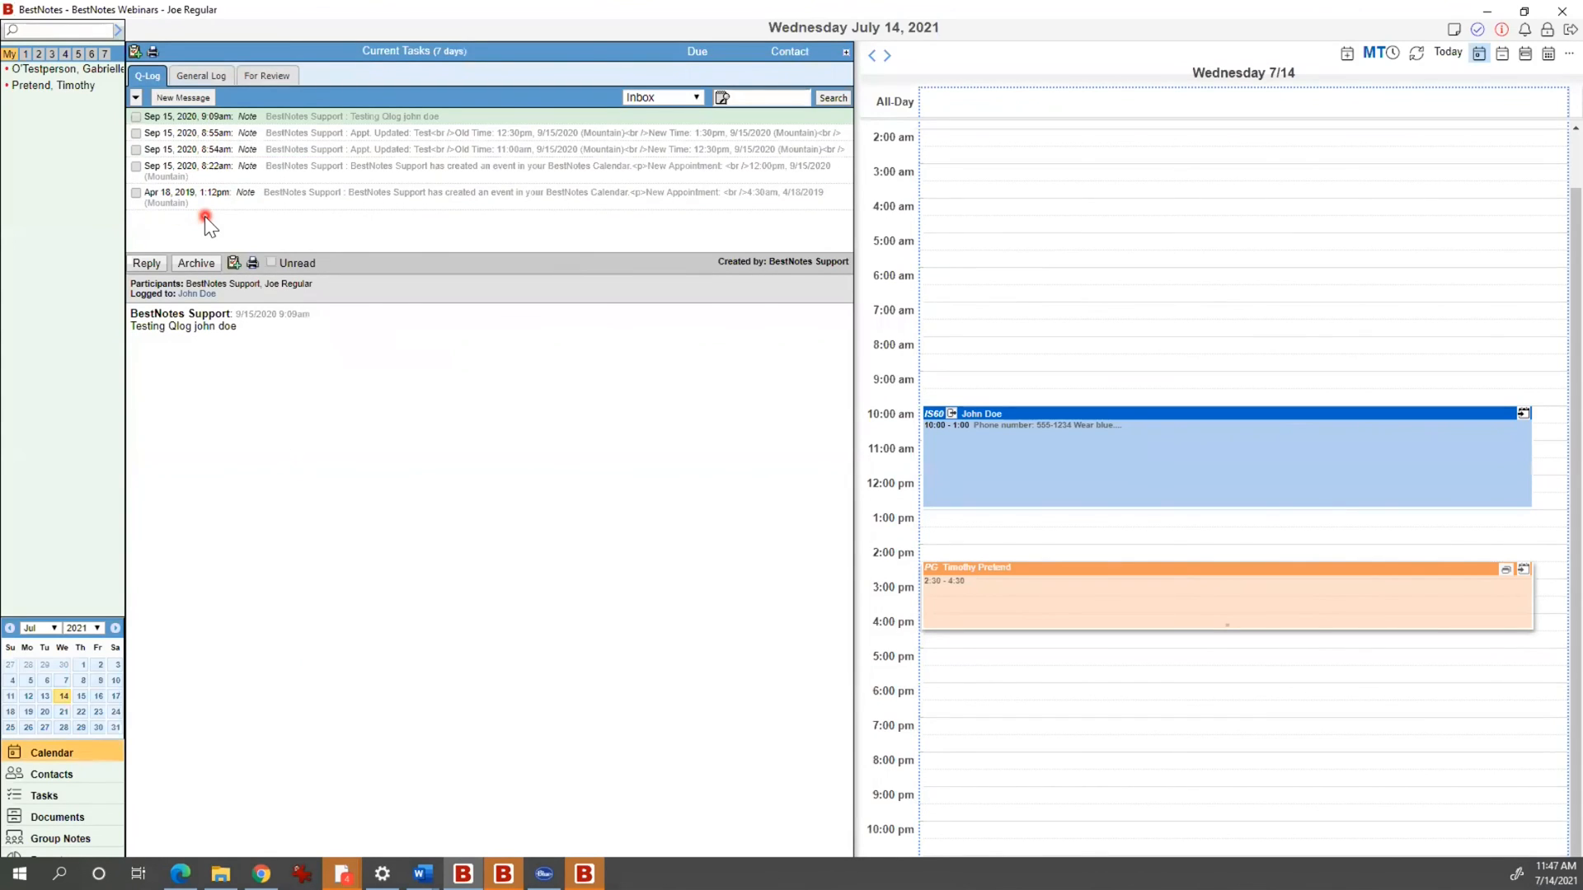
Step: Go back to Settings from Group Notes, maximize the window, and highlight the Q-Log address
click(70, 839)
double_click(341, 17)
click(85, 546)
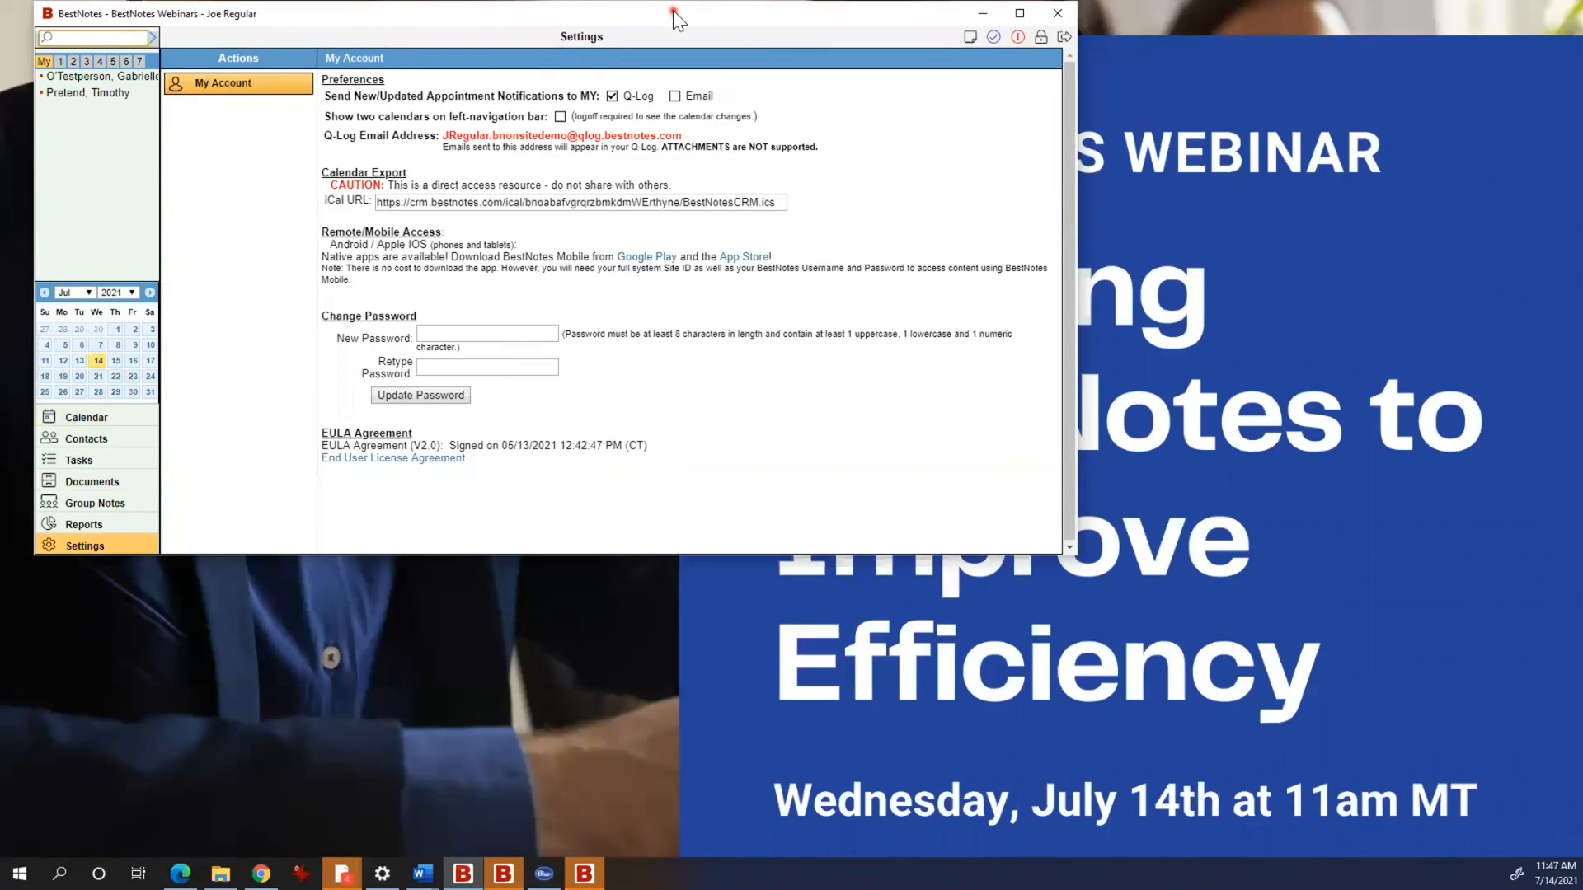
double_click(673, 12)
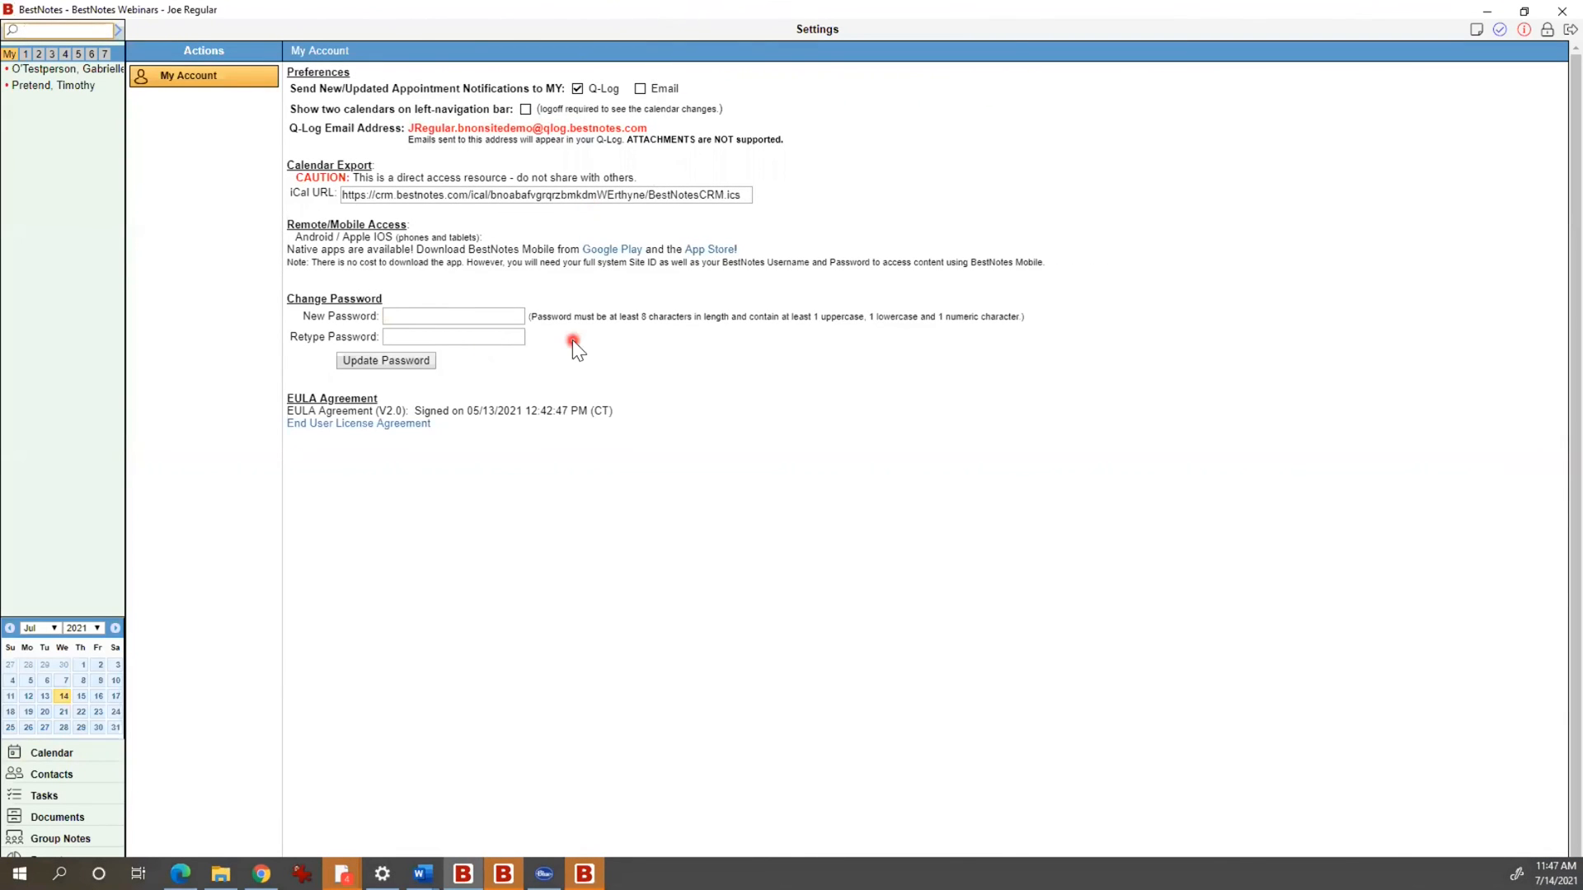
drag(656, 130, 407, 131)
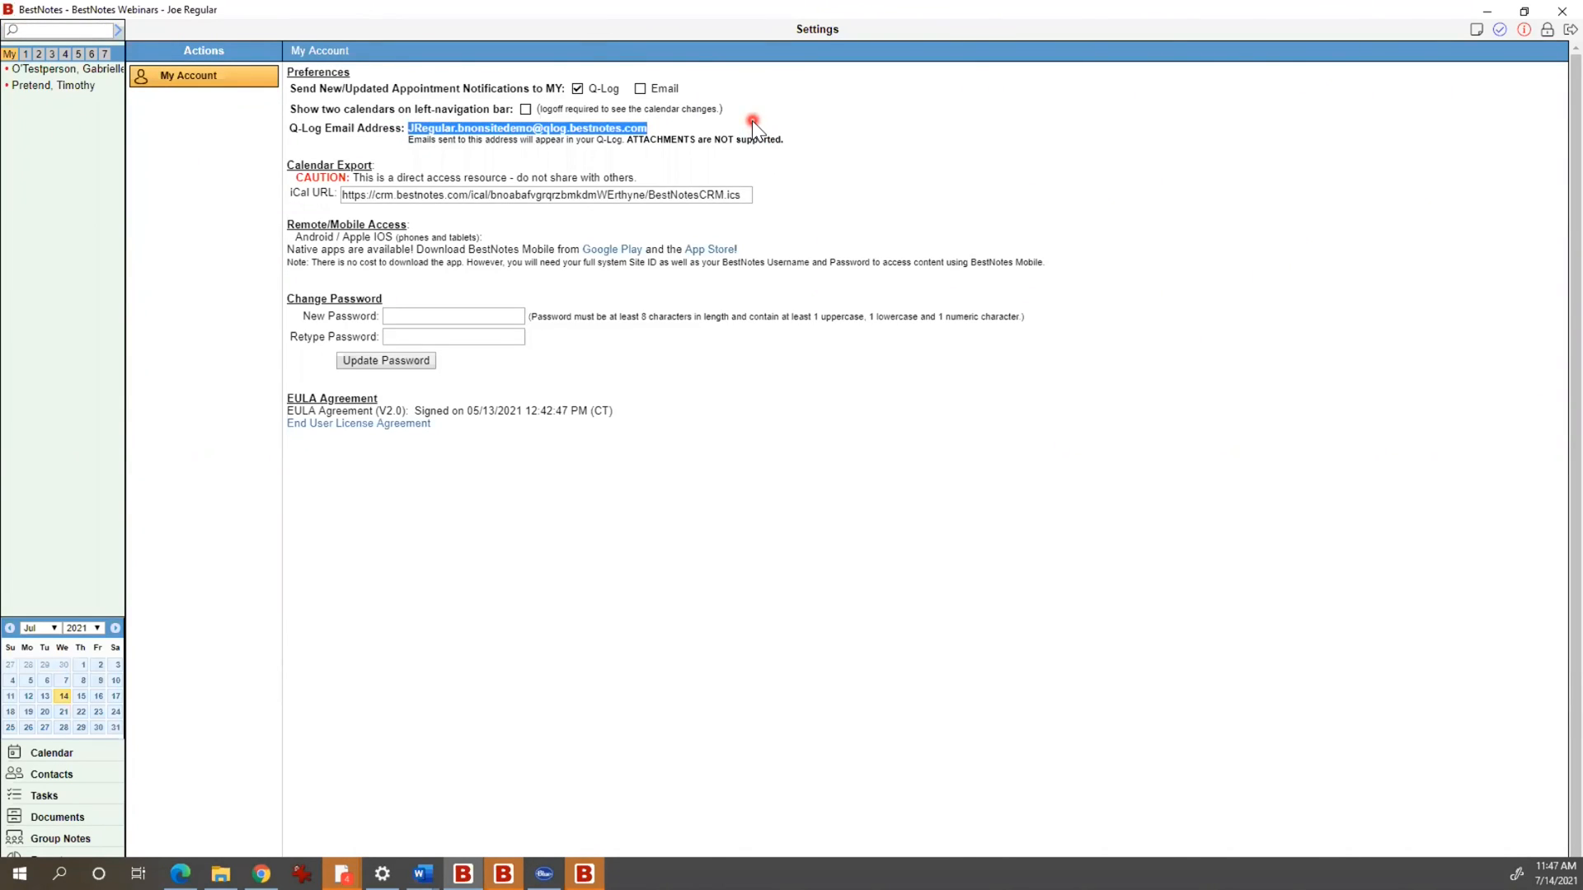
click(659, 124)
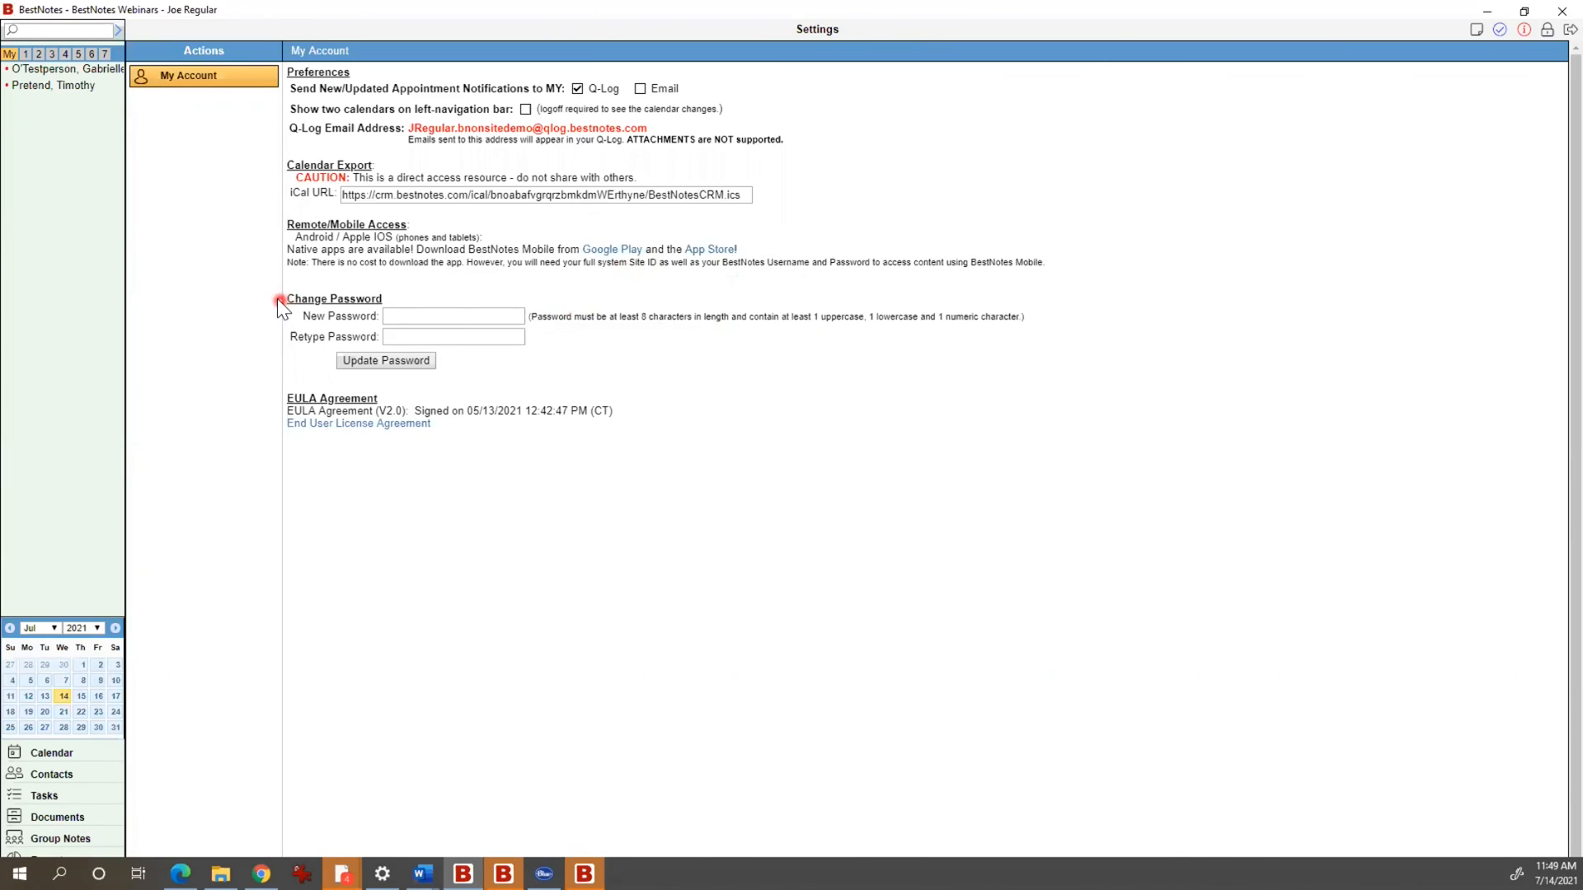
drag(277, 298, 393, 298)
click(400, 295)
mouse_move(561, 338)
mouse_down()
mouse_move(384, 307)
mouse_move(548, 309)
mouse_move(559, 326)
mouse_up()
click(559, 326)
drag(532, 319, 542, 328)
click(546, 351)
click(516, 313)
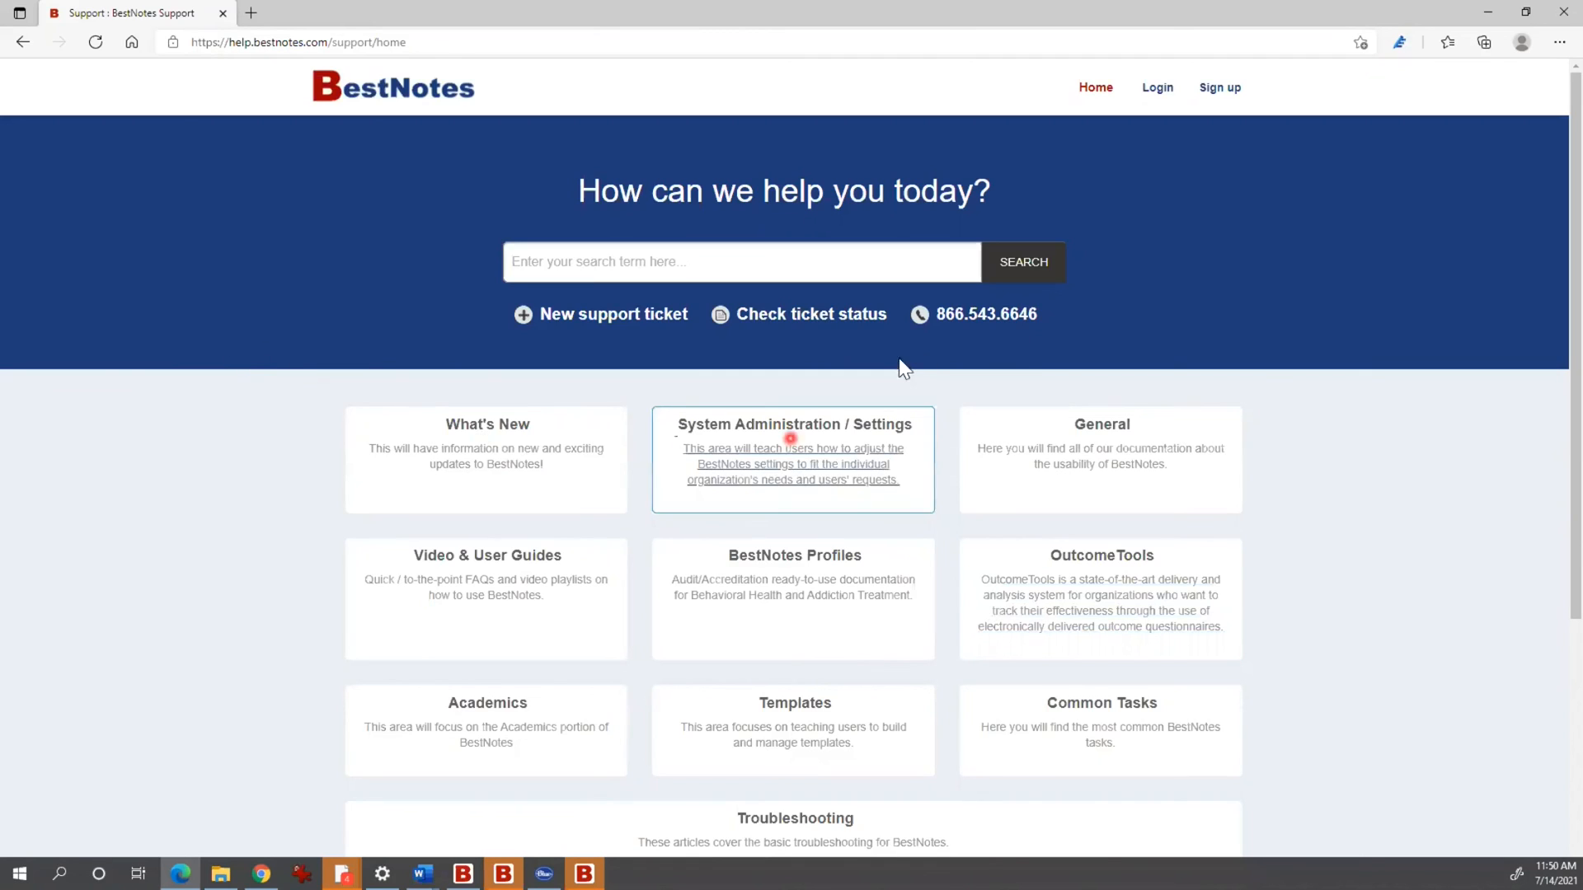
Step: Highlight the support phone number, then open the Academics help topic
drag(1040, 315, 936, 318)
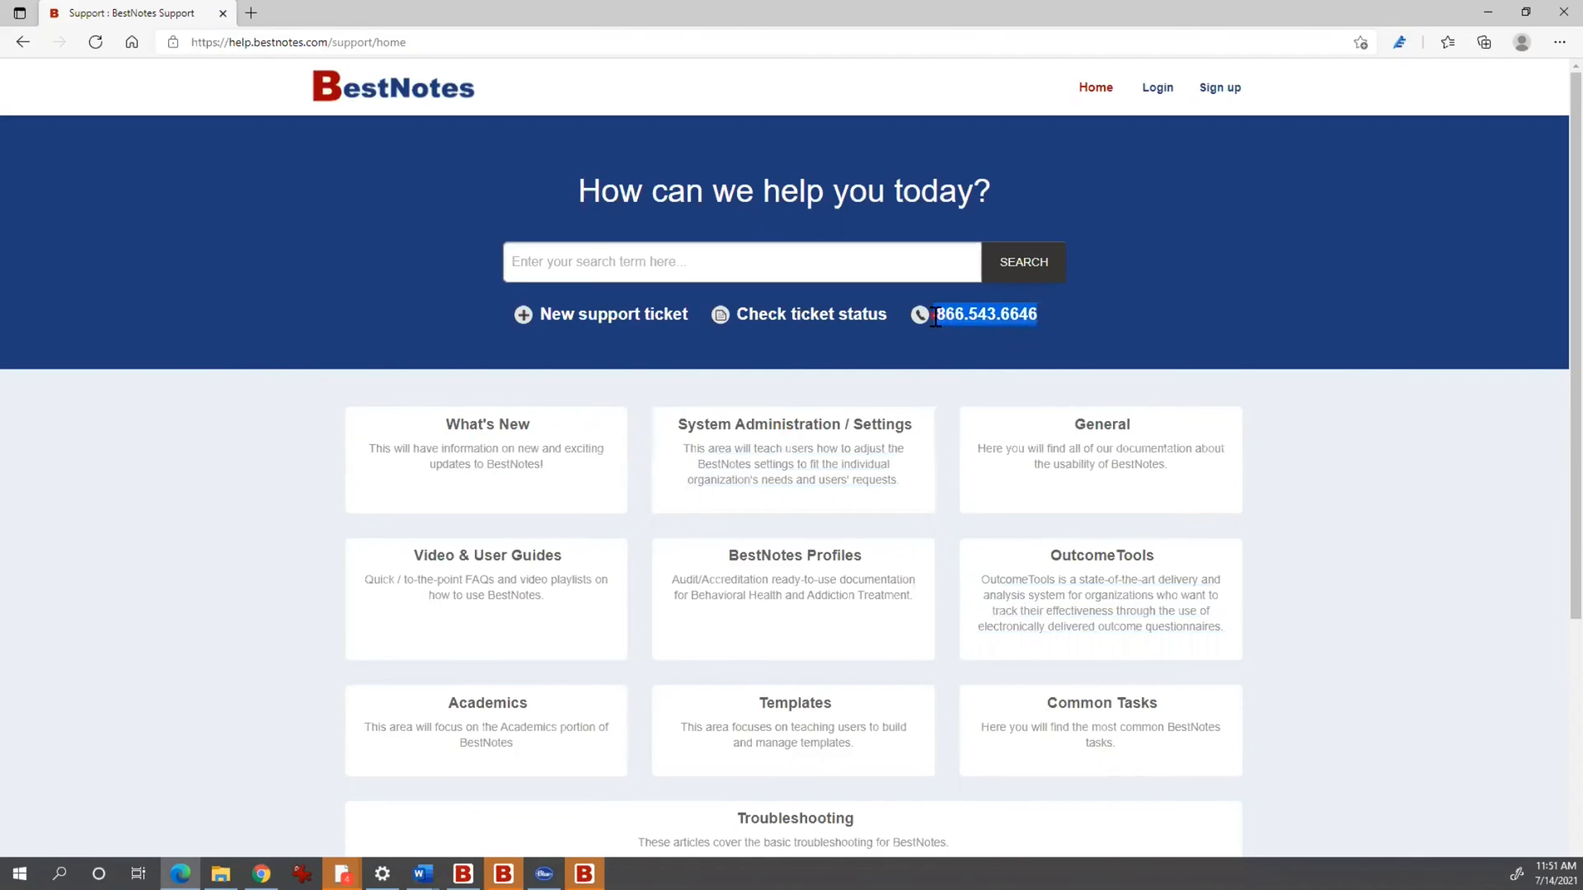
click(1066, 320)
click(518, 729)
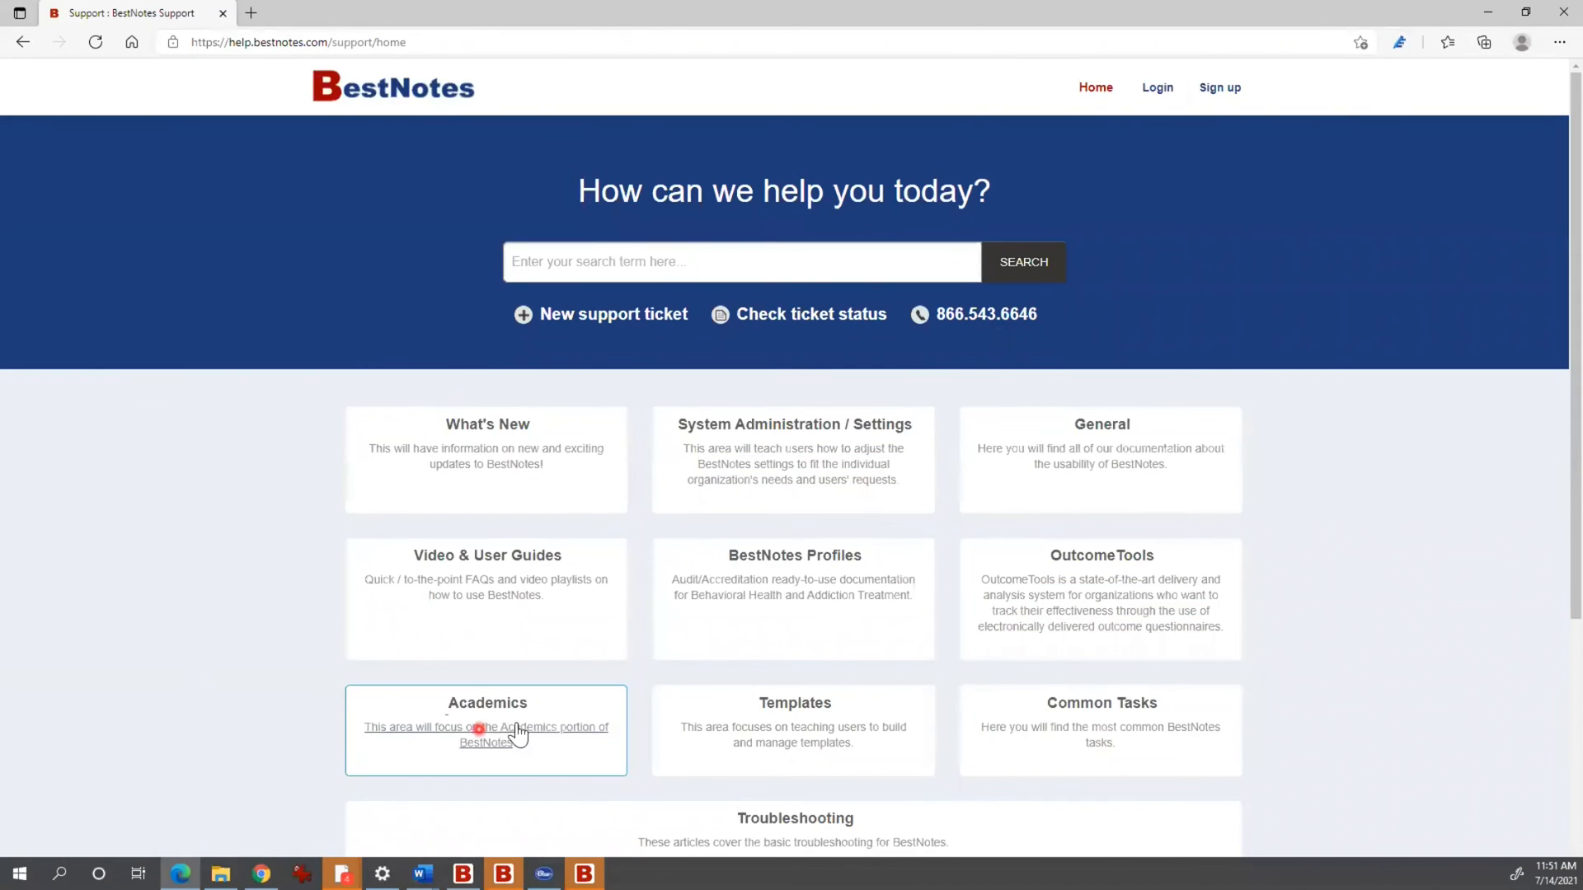